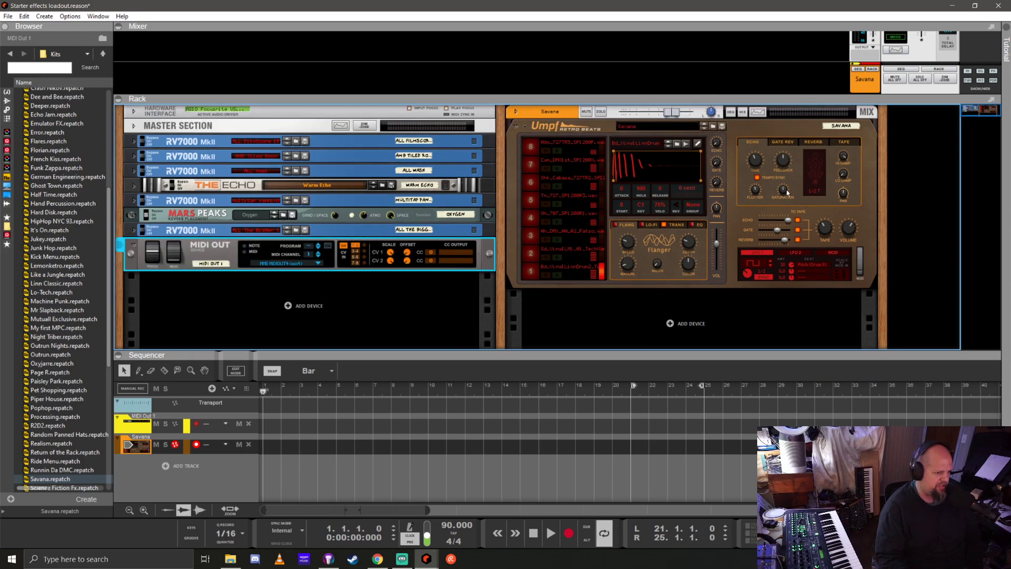
Add an Umpf Club Drums instrument to the rack below the Umpf Retro Beats device
{"action": "left_click", "coordinate": [8, 92]}
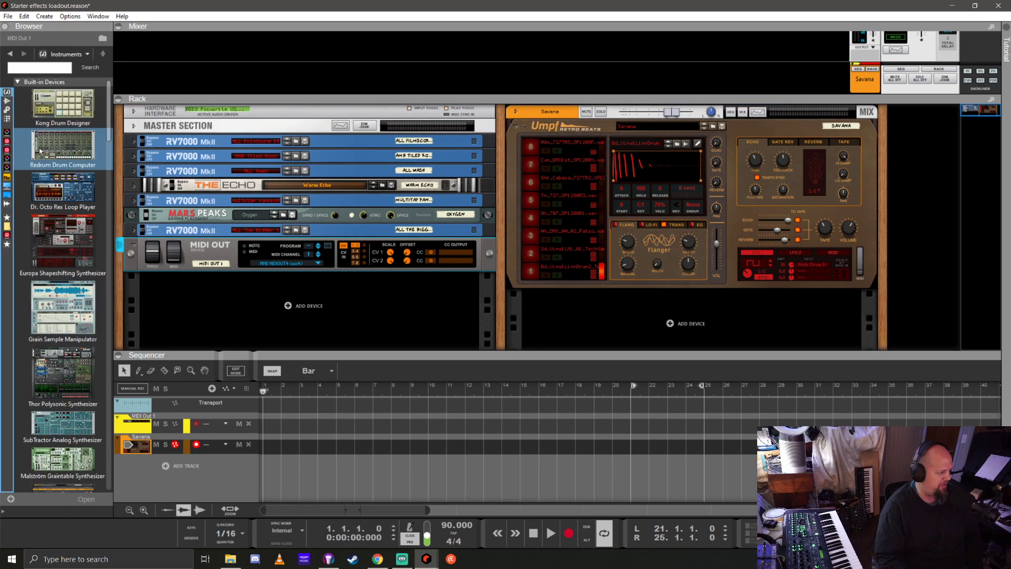
{"action": "scroll", "coordinate": [63, 342], "scroll_direction": "down", "scroll_amount": 3}
{"action": "scroll", "coordinate": [87, 327], "scroll_direction": "down", "scroll_amount": 10}
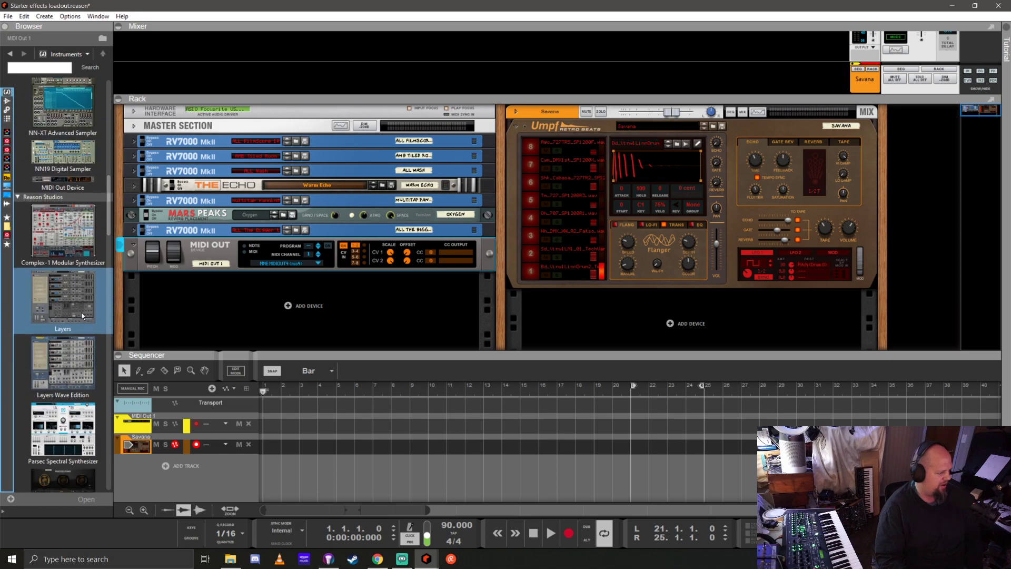
{"action": "left_click_drag", "start_coordinate": [67, 322], "coordinate": [690, 294]}
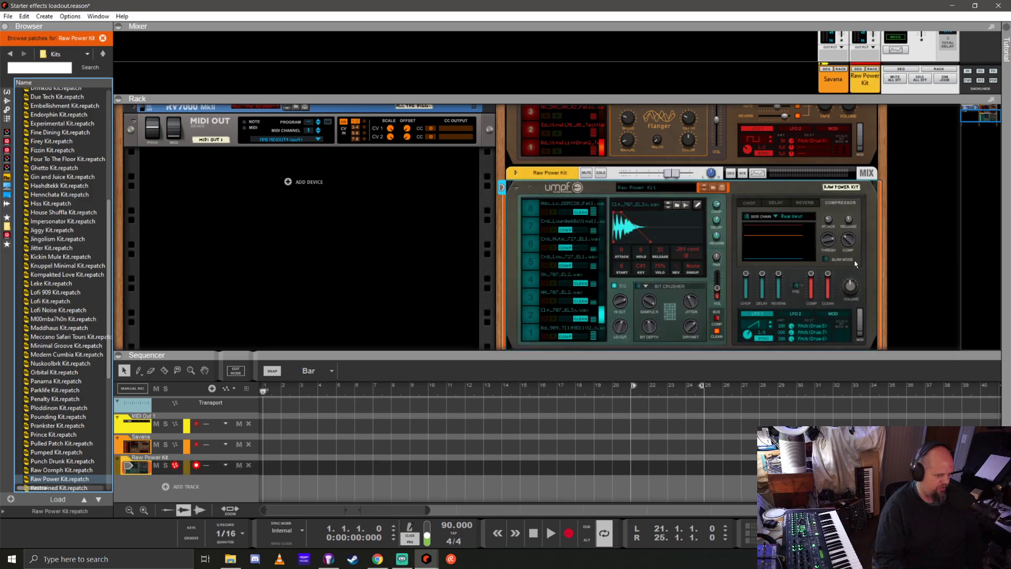
{"action": "scroll", "coordinate": [773, 239], "scroll_direction": "up", "scroll_amount": 4}
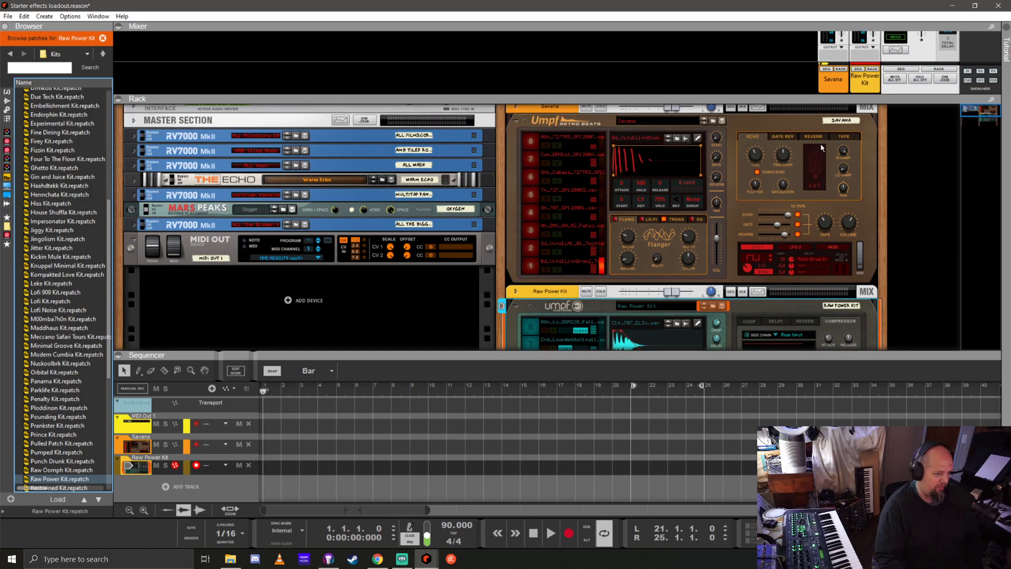
{"action": "scroll", "coordinate": [766, 231], "scroll_direction": "down", "scroll_amount": 5}
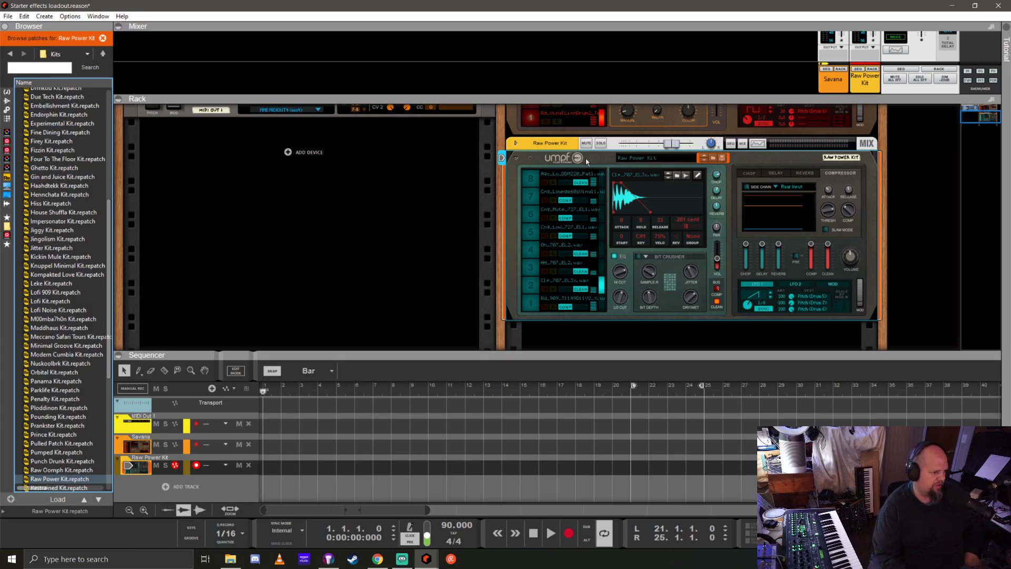
Load the Maddhaus Kit patch into the Umpf Club Drums device
{"action": "left_click", "coordinate": [600, 164]}
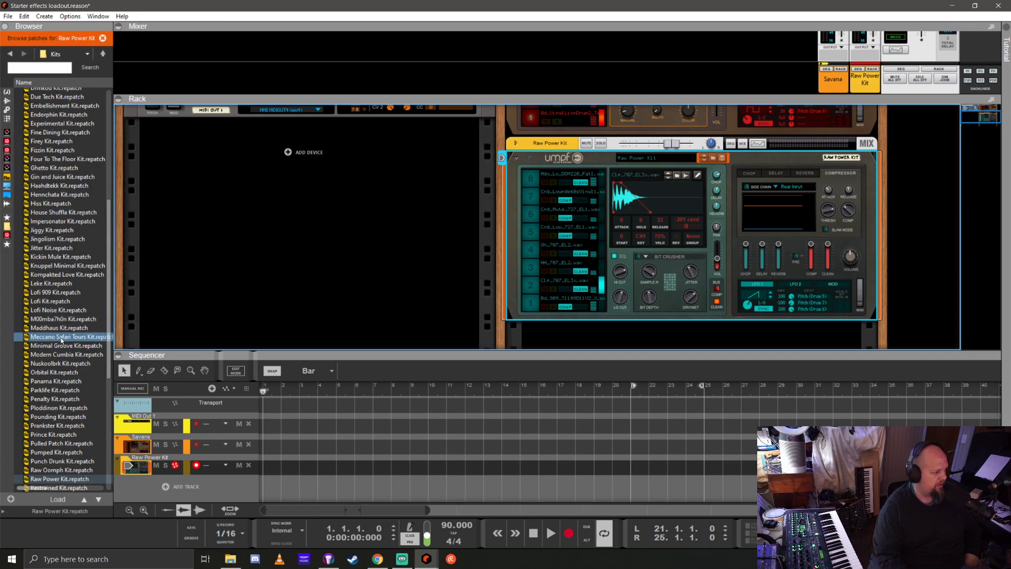
{"action": "left_click_drag", "start_coordinate": [59, 327], "coordinate": [666, 210]}
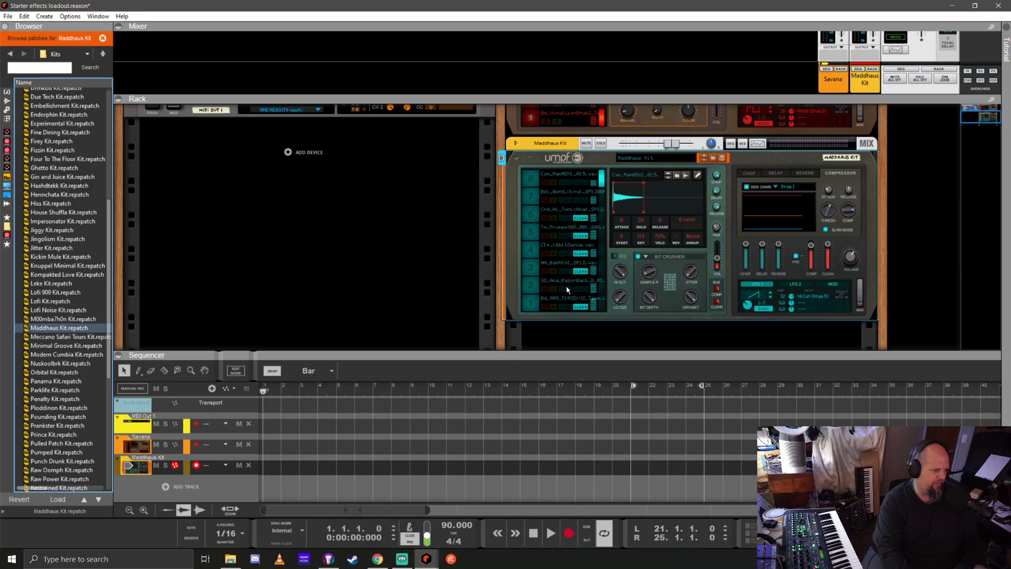
{"action": "scroll", "coordinate": [498, 277], "scroll_direction": "up", "scroll_amount": 3}
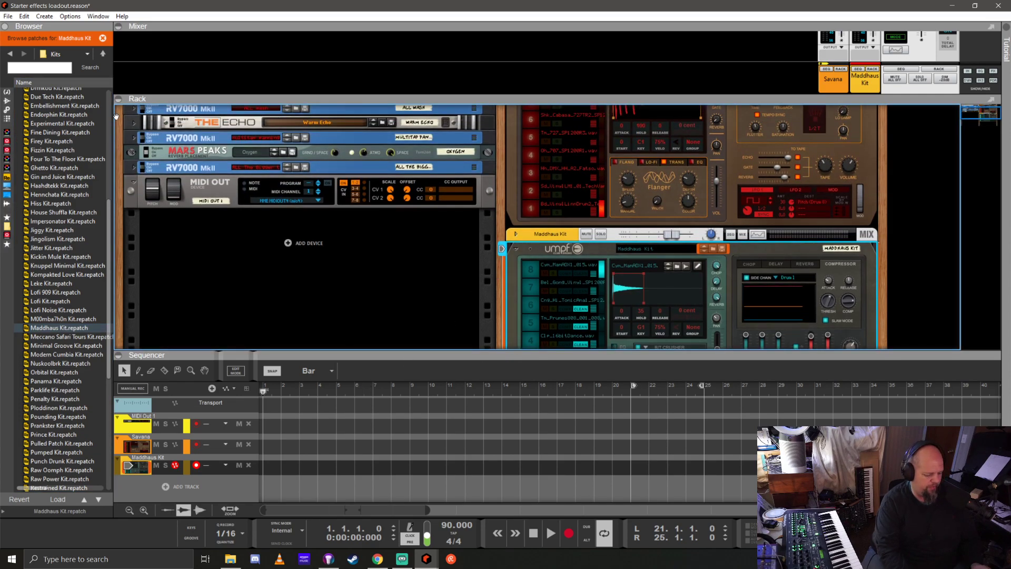
Load the Meccano Safari Tours Kit patch into Umpf Club Drums and shrink the mixer area to enlarge the rack
{"action": "key", "text": "Up"}
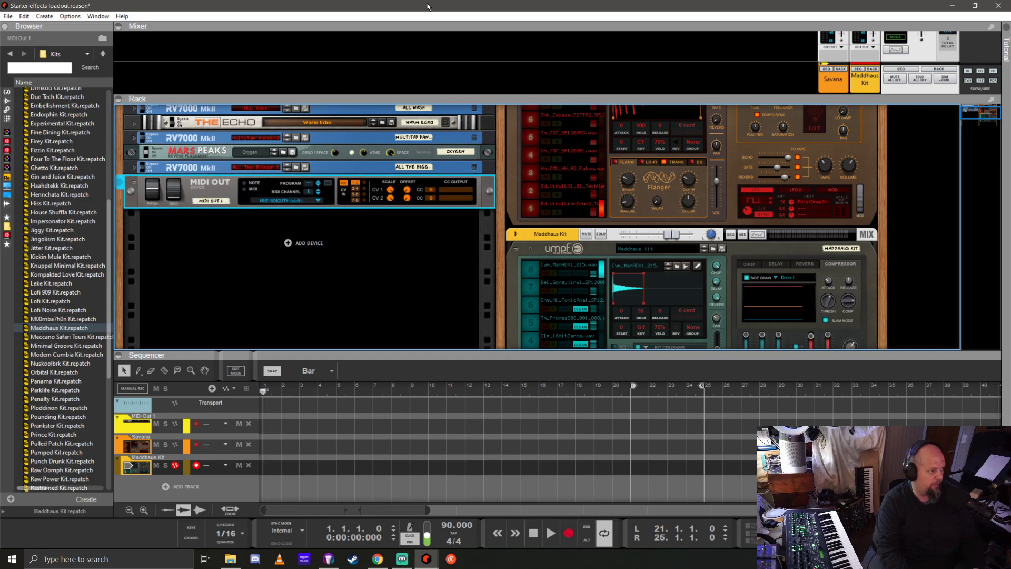
{"action": "double_click", "coordinate": [112, 337]}
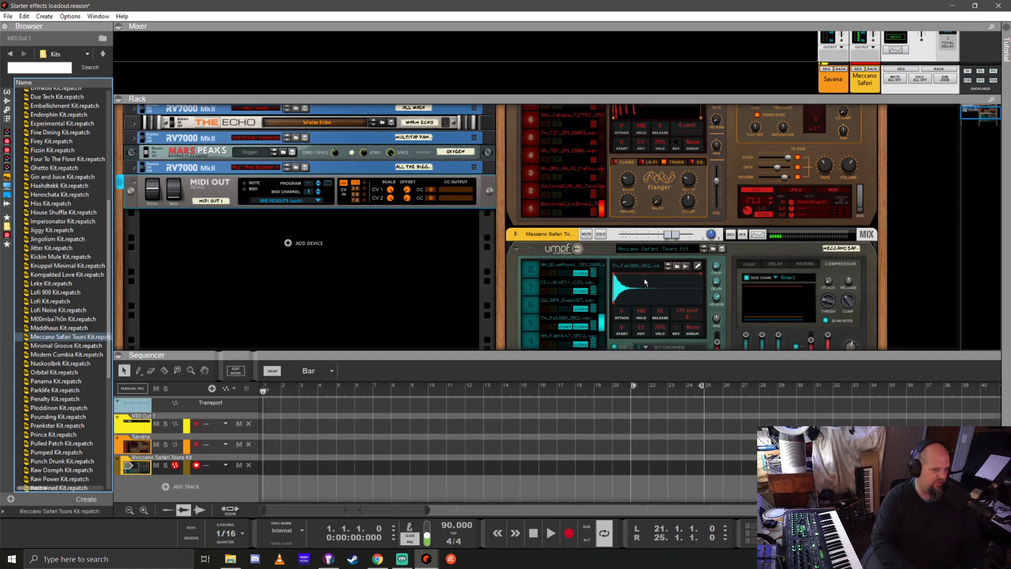
{"action": "left_click_drag", "start_coordinate": [877, 97], "coordinate": [839, 83]}
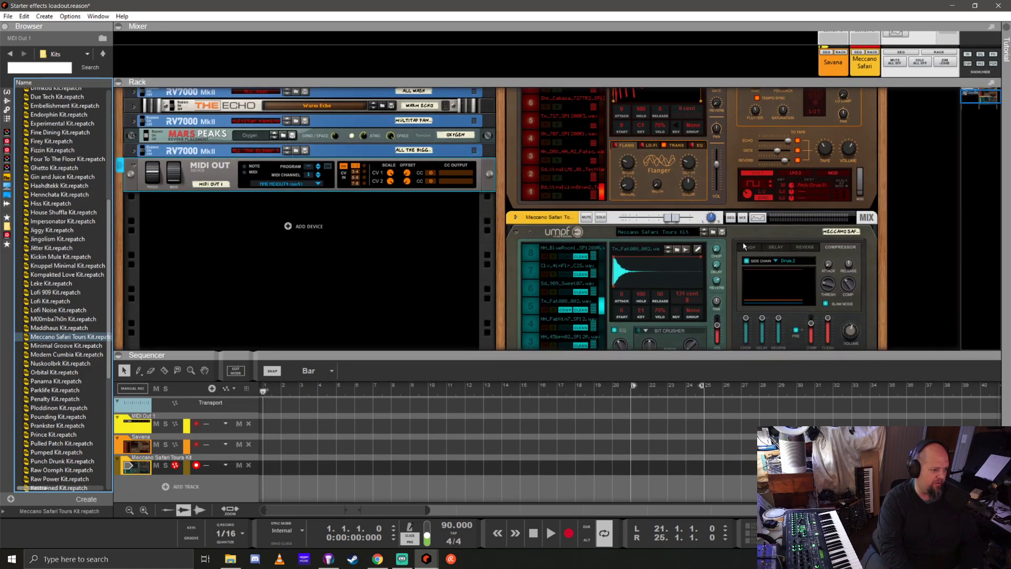
Load the Minimal Groove Kit patch into Umpf Club Drums and enlarge the sequencer area slightly
{"action": "left_click", "coordinate": [54, 345]}
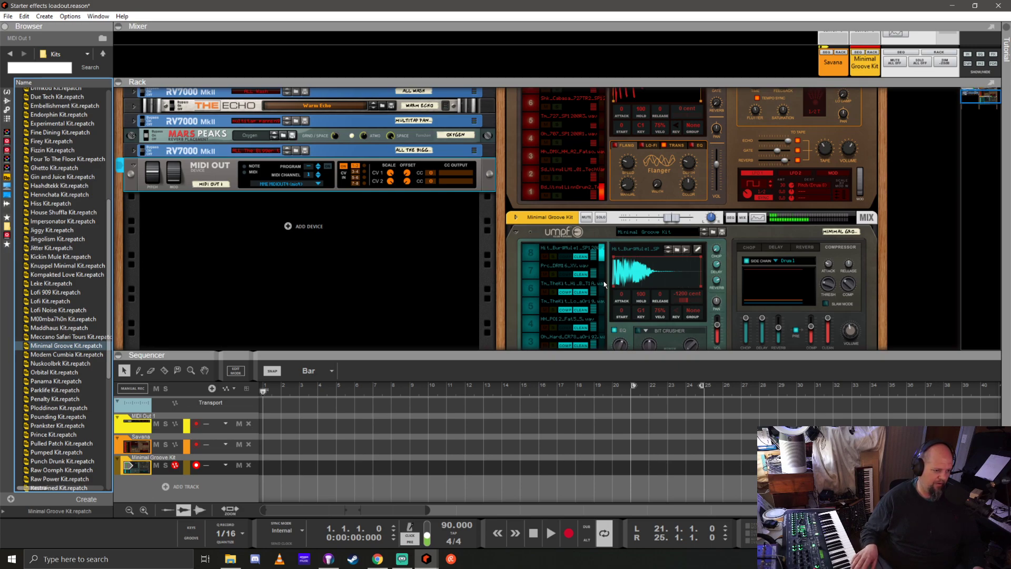
{"action": "left_click", "coordinate": [699, 292]}
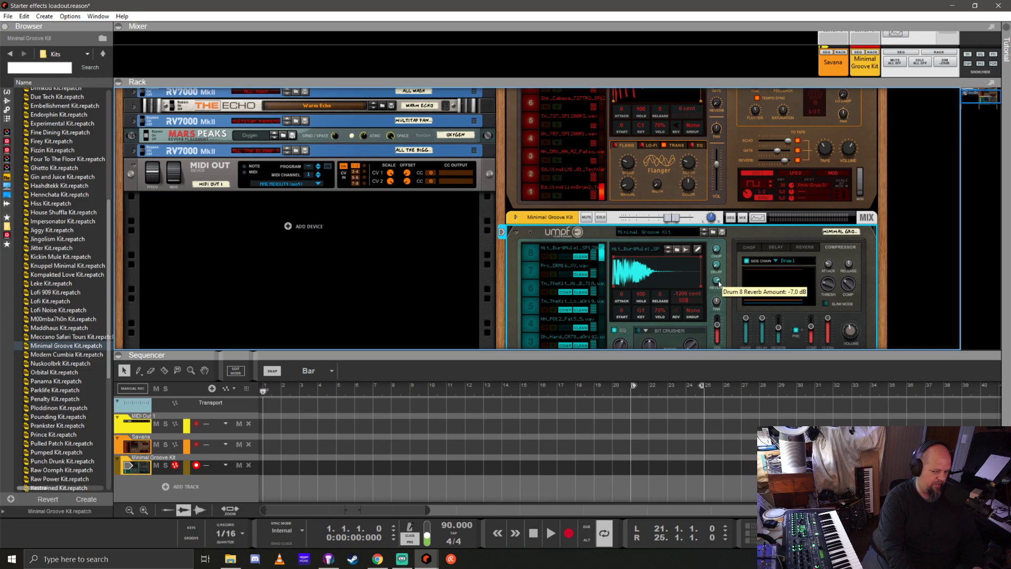
{"action": "scroll", "coordinate": [700, 281], "scroll_direction": "down", "scroll_amount": 3}
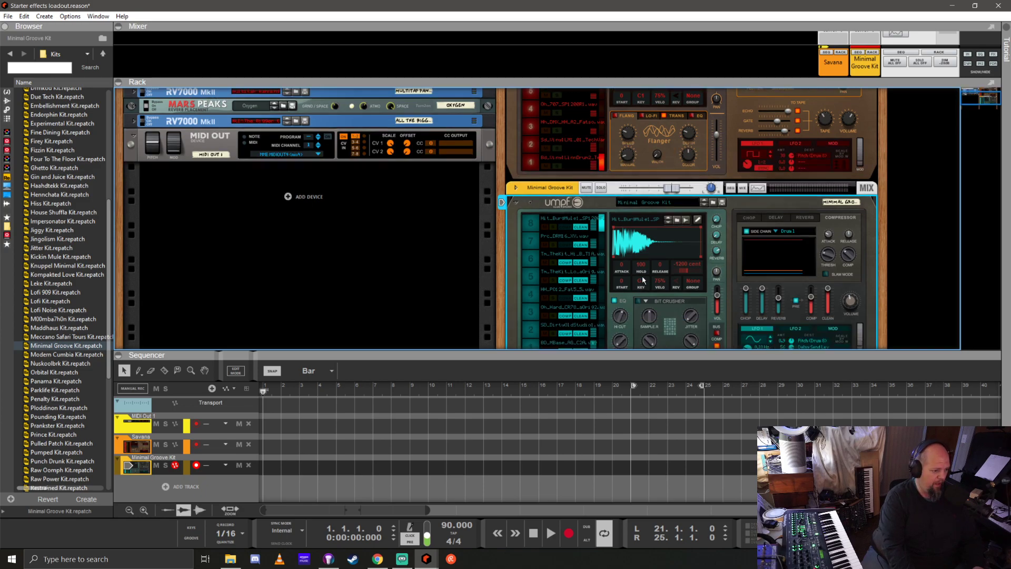
{"action": "scroll", "coordinate": [643, 273], "scroll_direction": "up", "scroll_amount": 1}
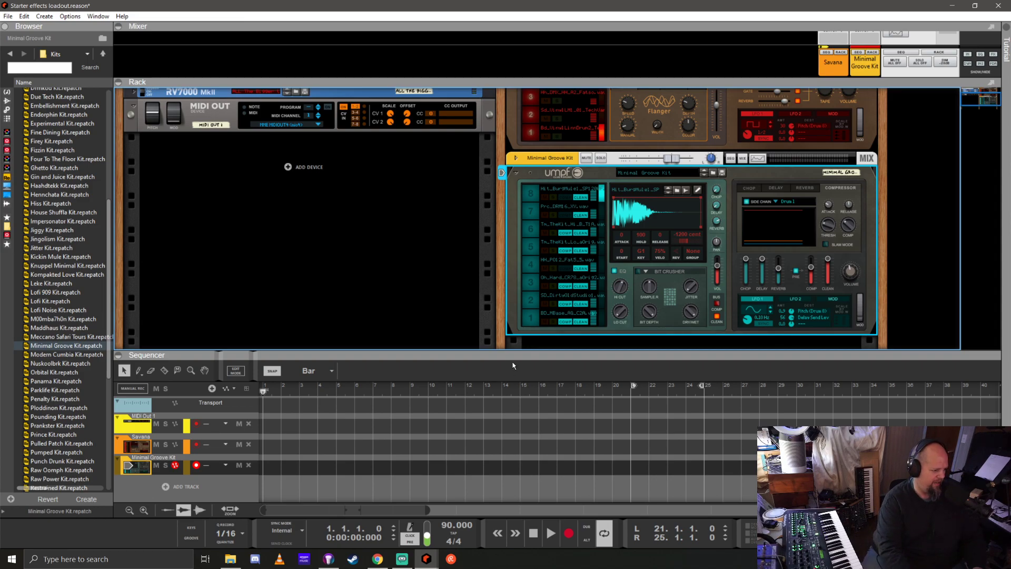
{"action": "mouse_move", "coordinate": [495, 352]}
{"action": "left_mouse_down"}
{"action": "mouse_move", "coordinate": [496, 293]}
{"action": "mouse_move", "coordinate": [496, 336]}
{"action": "left_mouse_up"}
{"action": "scroll", "coordinate": [466, 234], "scroll_direction": "down", "scroll_amount": 1}
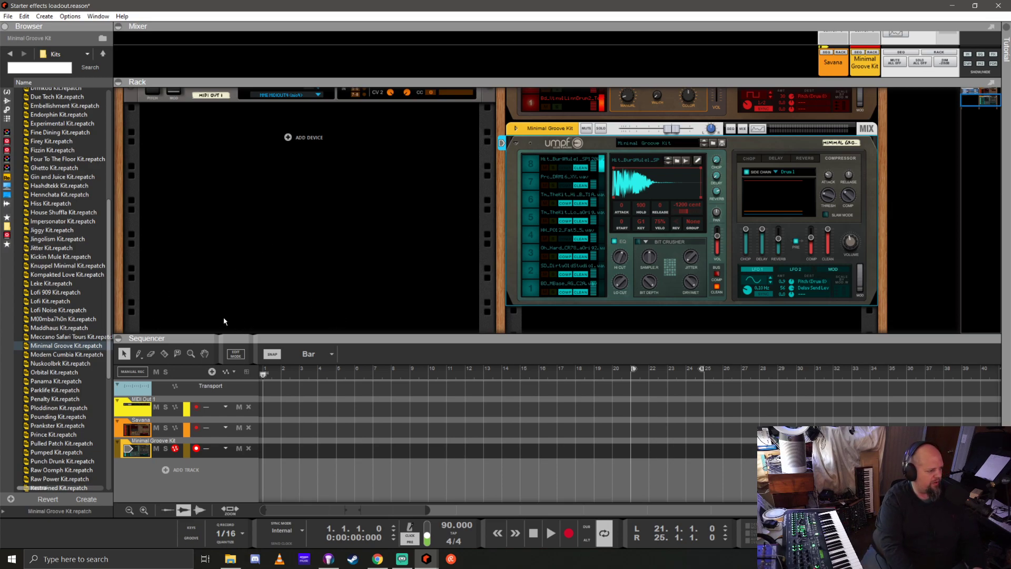
Load the Modern Cumbia Kit patch into Umpf Club Drums, followed by the Nuskoolbrk Kit patch
{"action": "key", "text": "Down"}
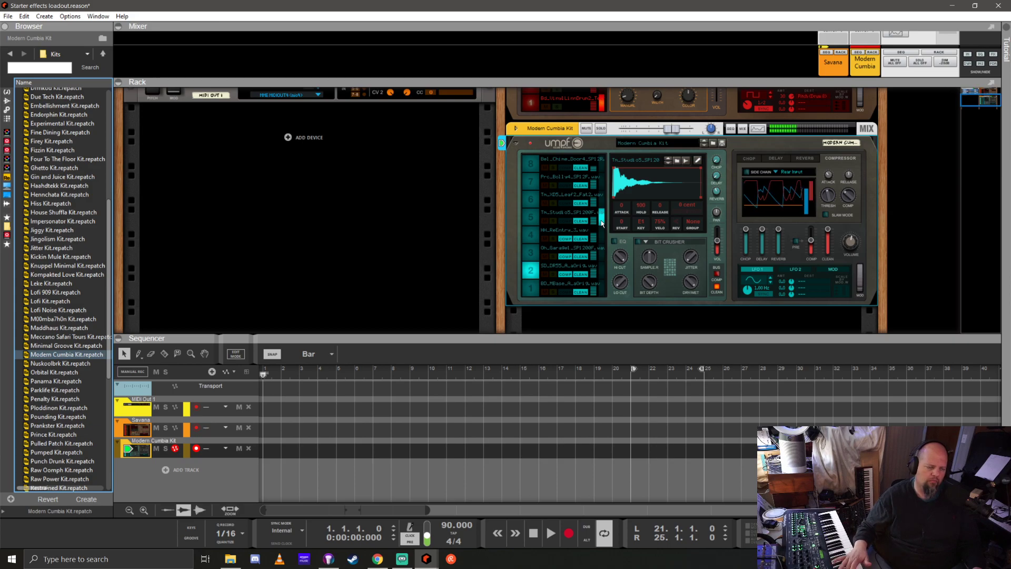
{"action": "key", "text": "Down"}
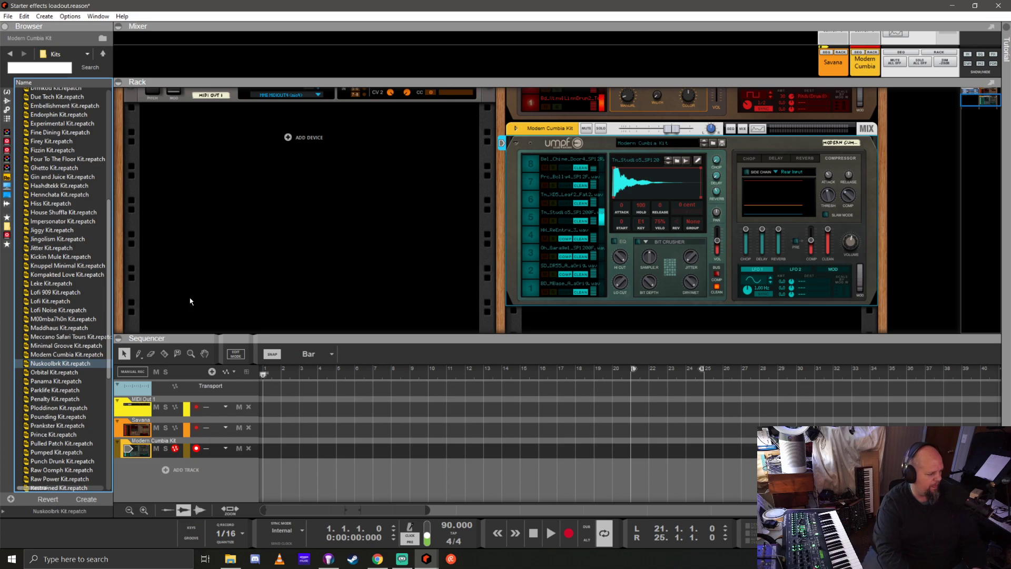
{"action": "left_click", "coordinate": [40, 373]}
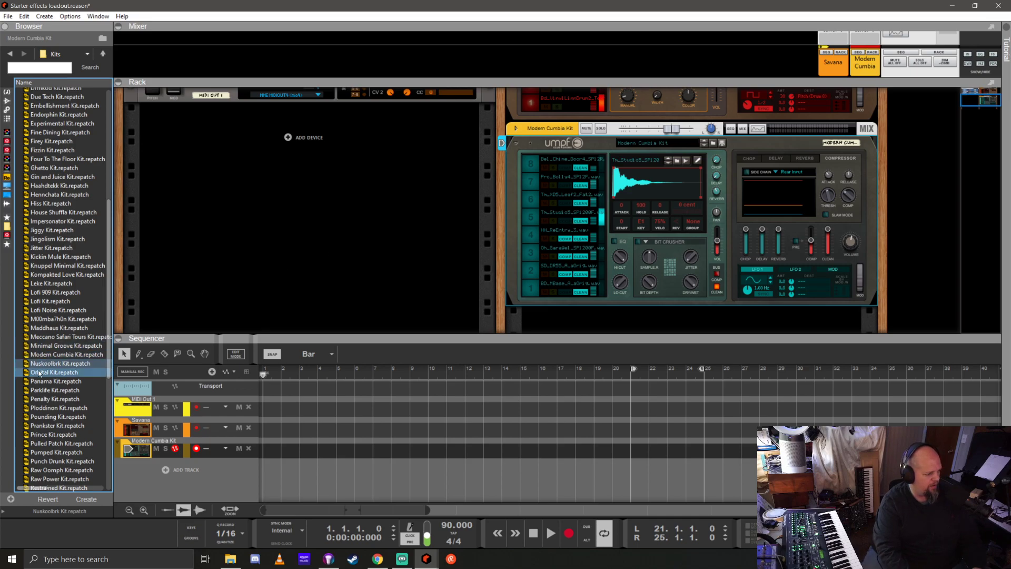
{"action": "left_click", "coordinate": [551, 131]}
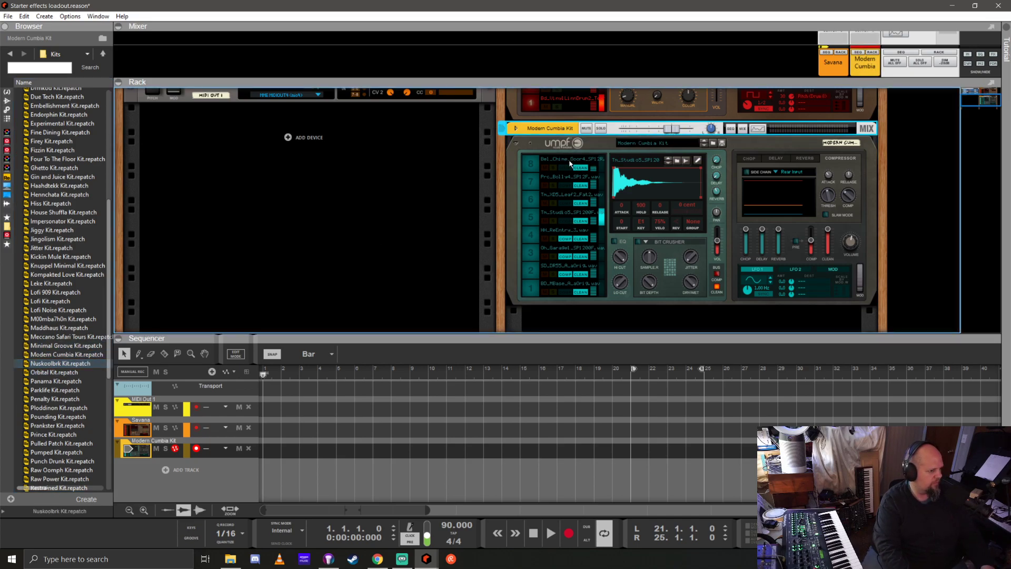
{"action": "left_click", "coordinate": [539, 146]}
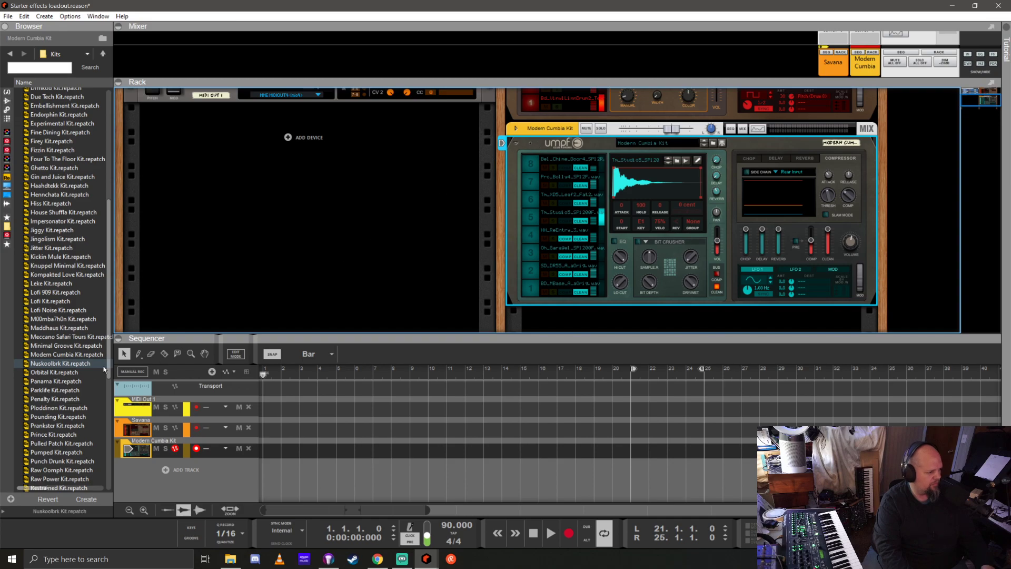
{"action": "left_click_drag", "start_coordinate": [60, 364], "coordinate": [634, 233]}
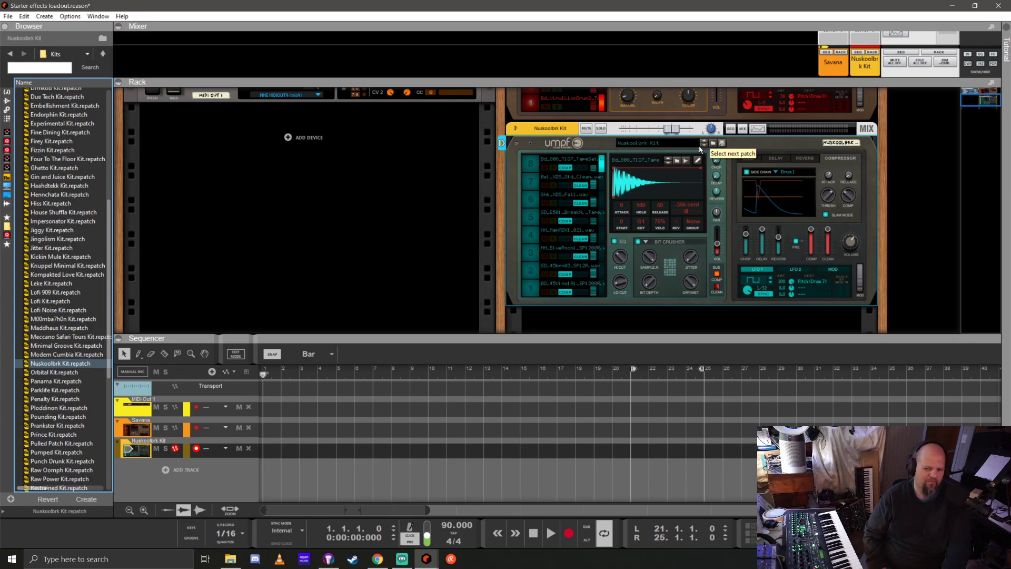
Step Umpf Club Drums forward through the Orbital, Panama, Parklife, Penalty and Ploddinon Kit patches, and select its mix channel
{"action": "left_click", "coordinate": [705, 147]}
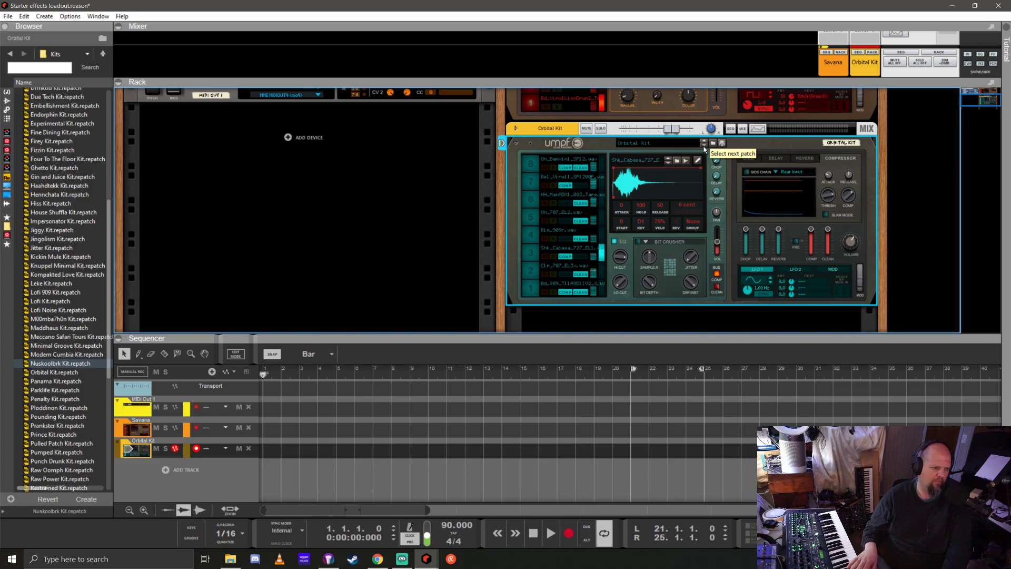
{"action": "left_click", "coordinate": [704, 145]}
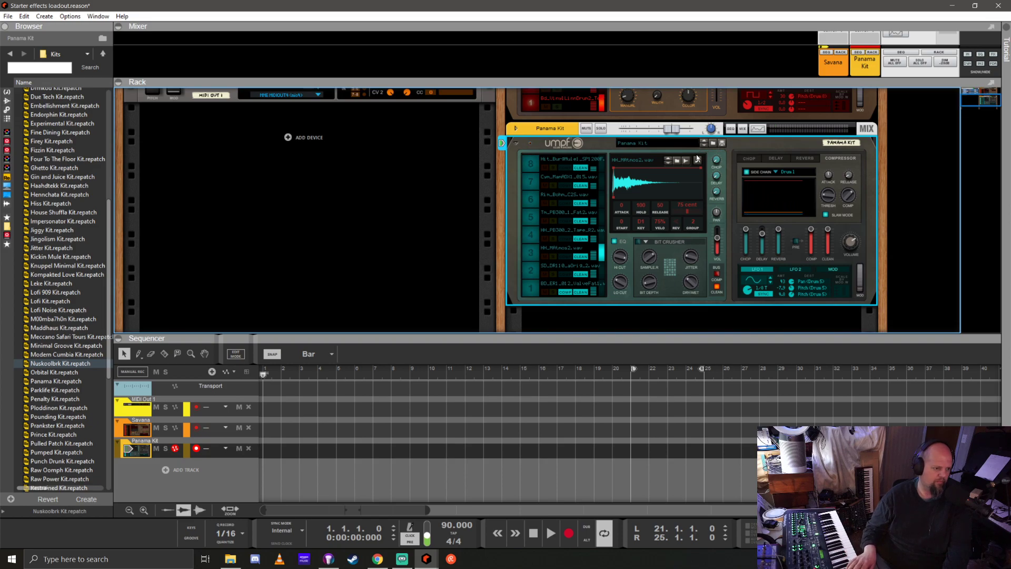
{"action": "left_click", "coordinate": [704, 146]}
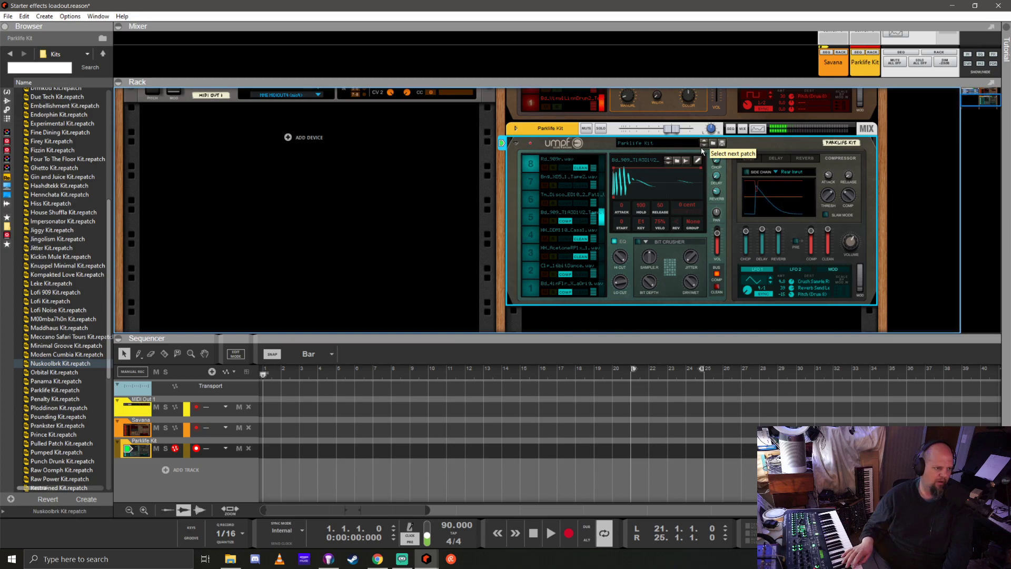
{"action": "left_click", "coordinate": [702, 148]}
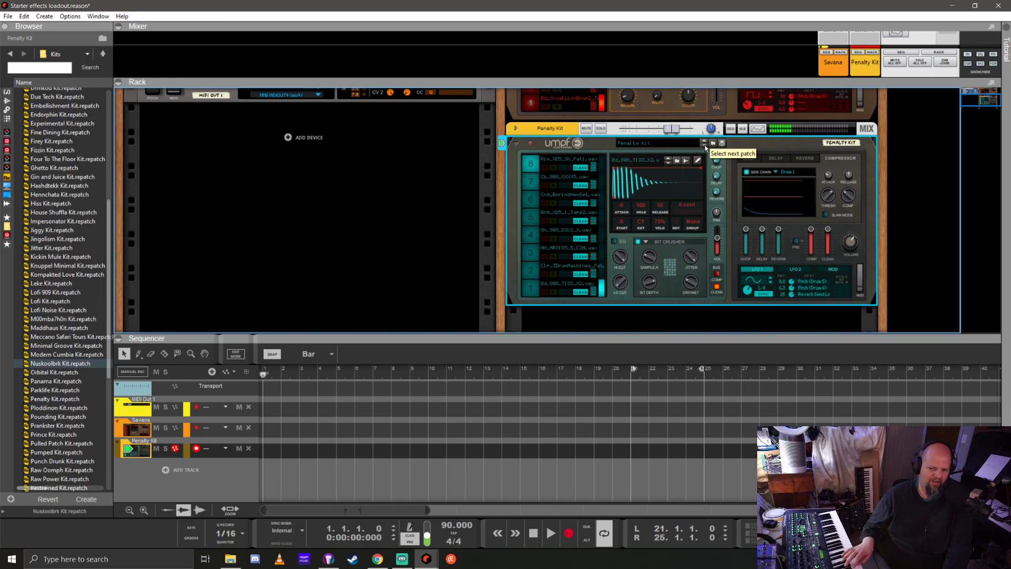
{"action": "left_click", "coordinate": [705, 144]}
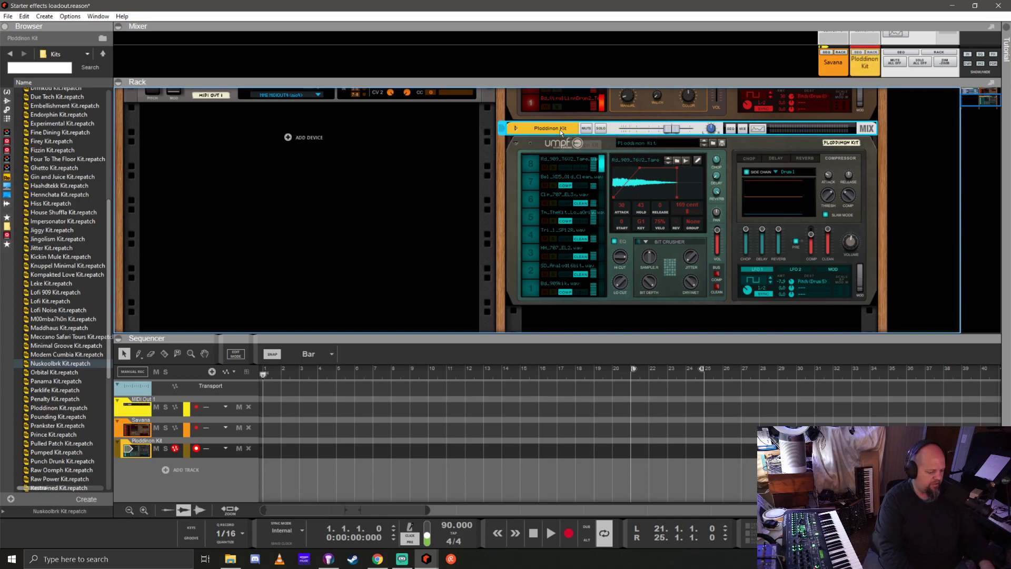
Delete the Umpf Club Drums channel with its device, and replace the Savana drum device with the Afro Cumbria Tron Kit patch
{"action": "key", "text": "Delete"}
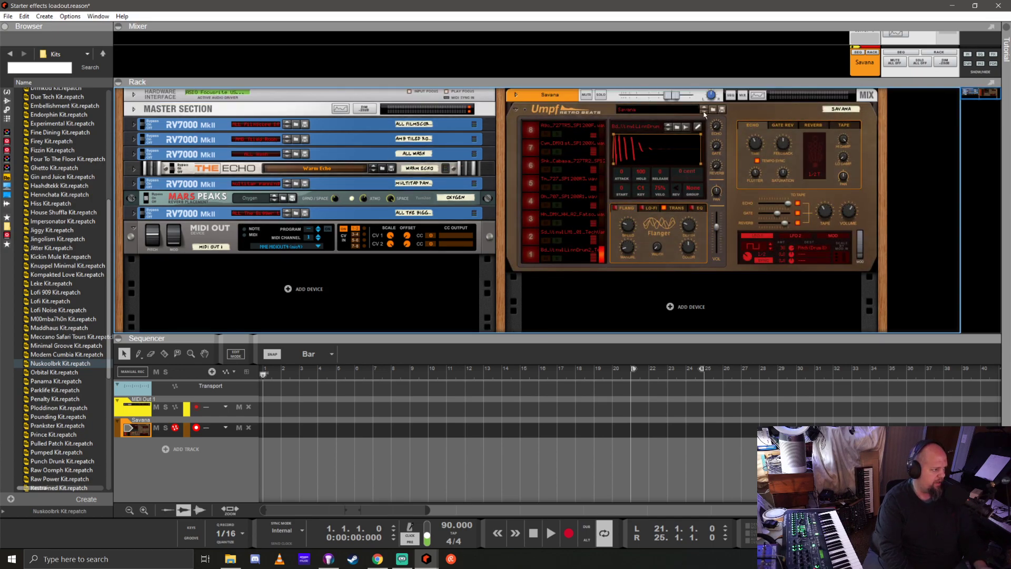
{"action": "scroll", "coordinate": [62, 216], "scroll_direction": "up", "scroll_amount": 8}
{"action": "scroll", "coordinate": [62, 216], "scroll_direction": "up", "scroll_amount": 1}
{"action": "double_click", "coordinate": [68, 93]}
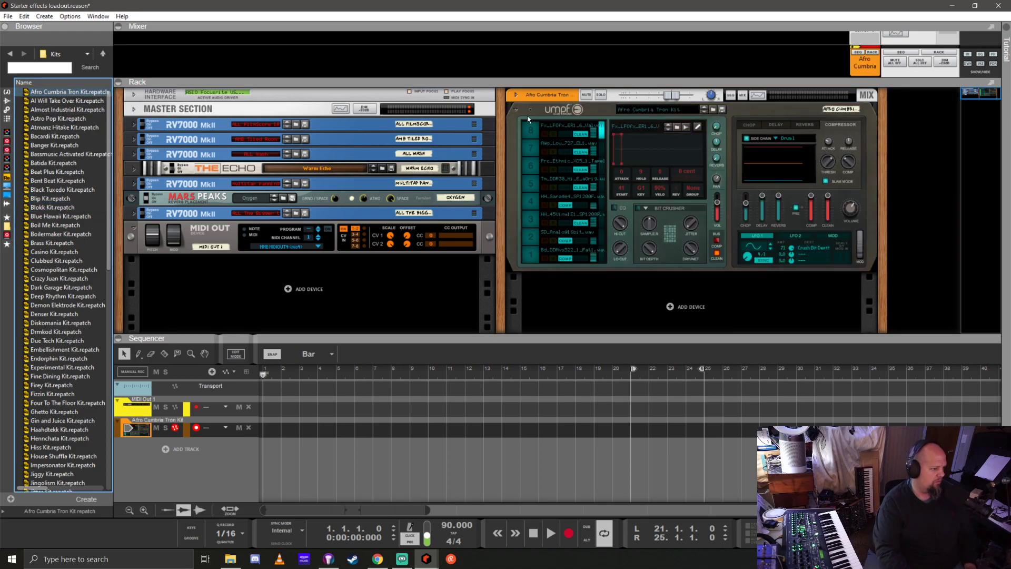
Bring back Umpf Retro Beats with the Savana patch in place of the Afro Cumbria Tron Kit device
{"action": "left_click", "coordinate": [9, 93]}
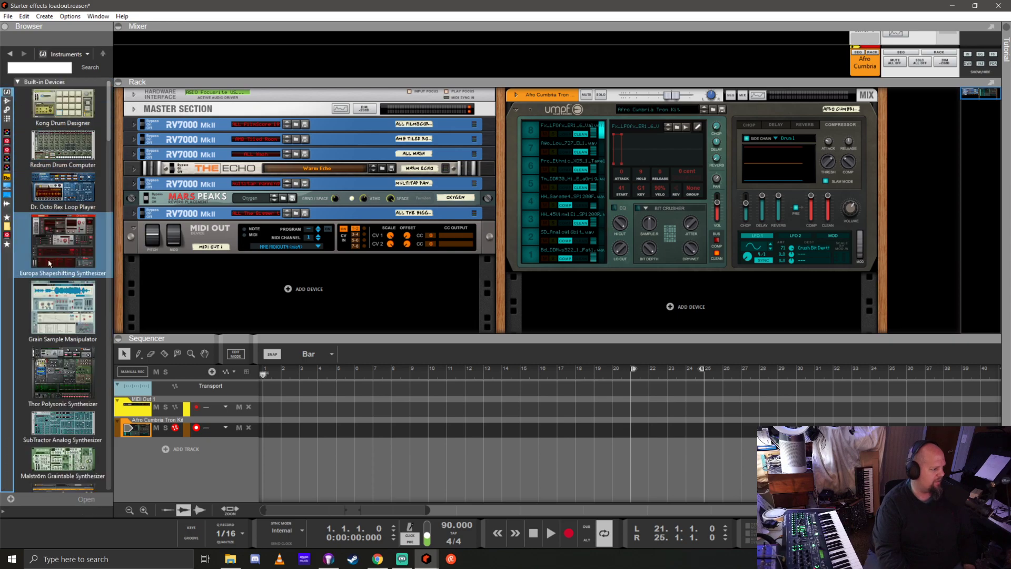
{"action": "scroll", "coordinate": [72, 252], "scroll_direction": "down", "scroll_amount": 5}
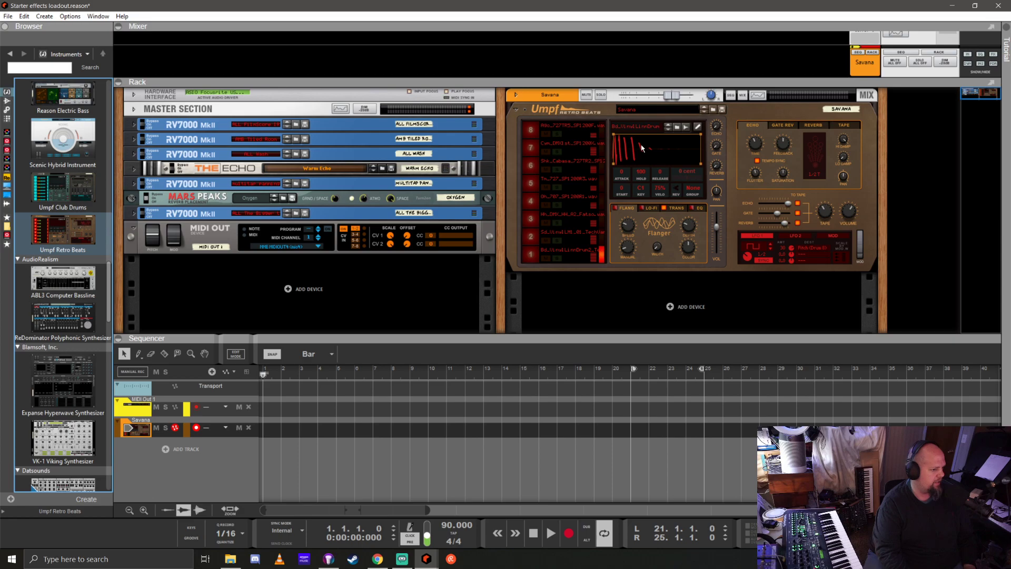
Browse the patches for Umpf Retro Beats and load 8 Chipper, 12 Inch Mix and 808state in turn
{"action": "left_click", "coordinate": [713, 110]}
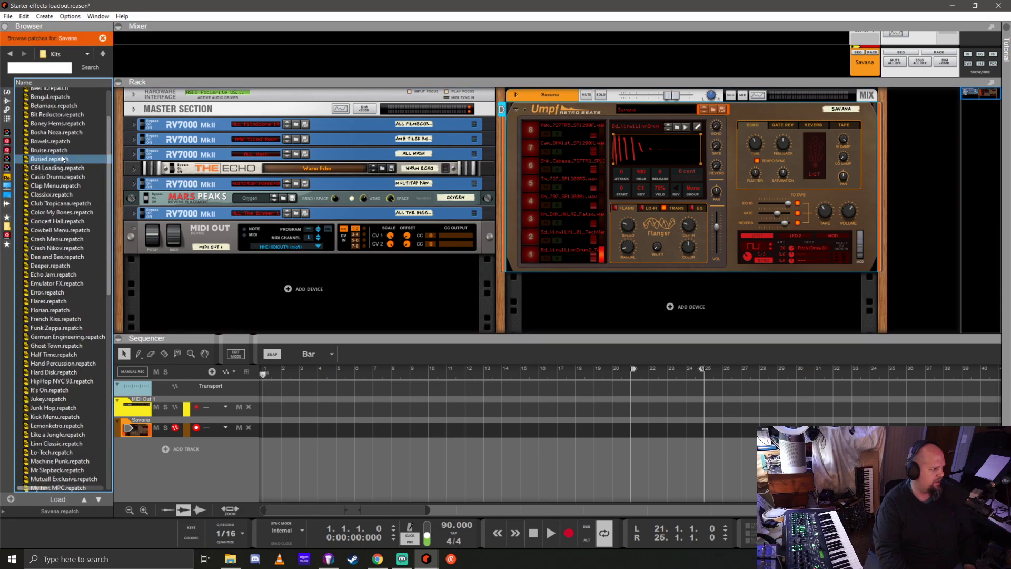
{"action": "left_click", "coordinate": [52, 92]}
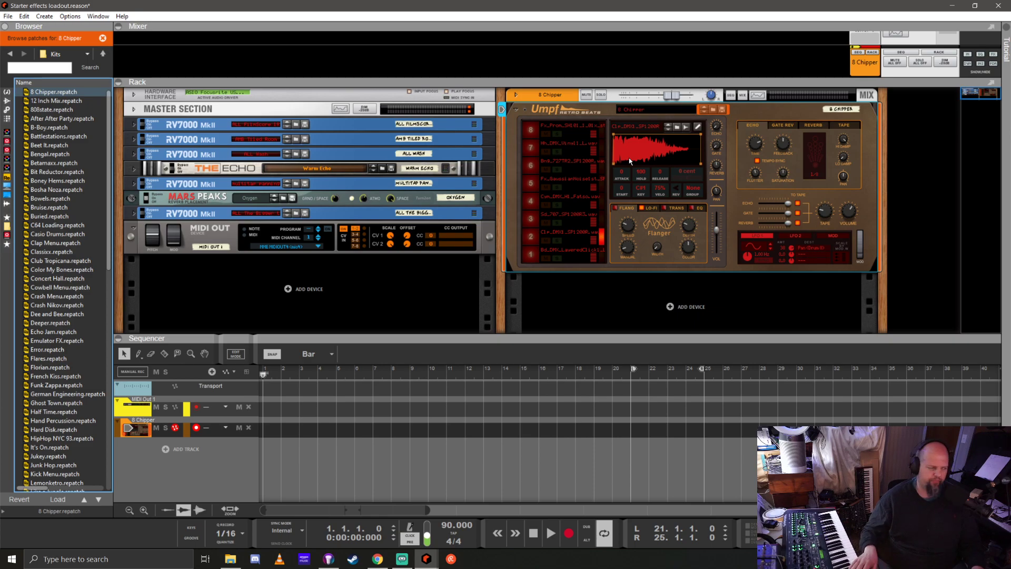
{"action": "key", "text": "Down"}
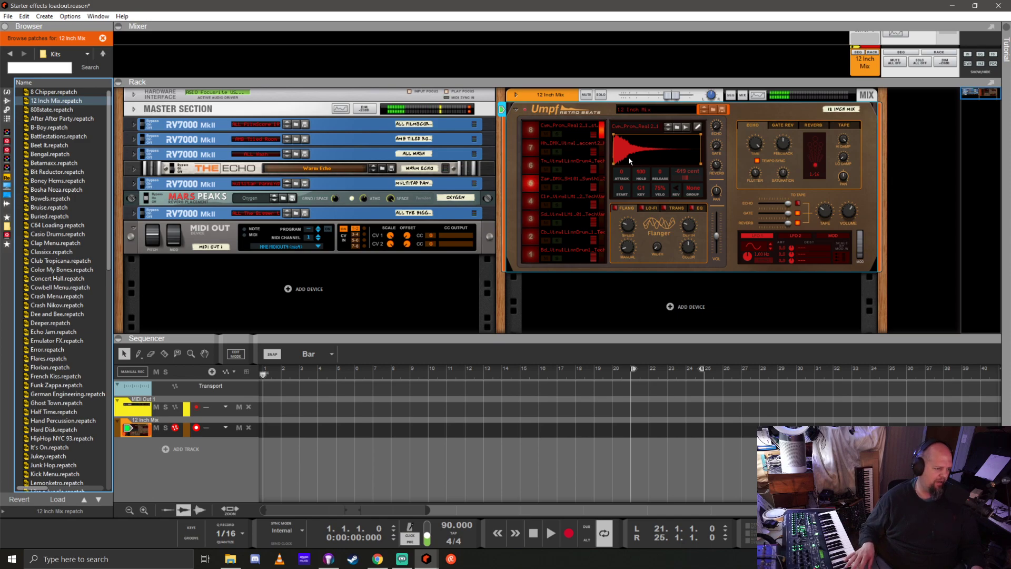
{"action": "key", "text": "Down"}
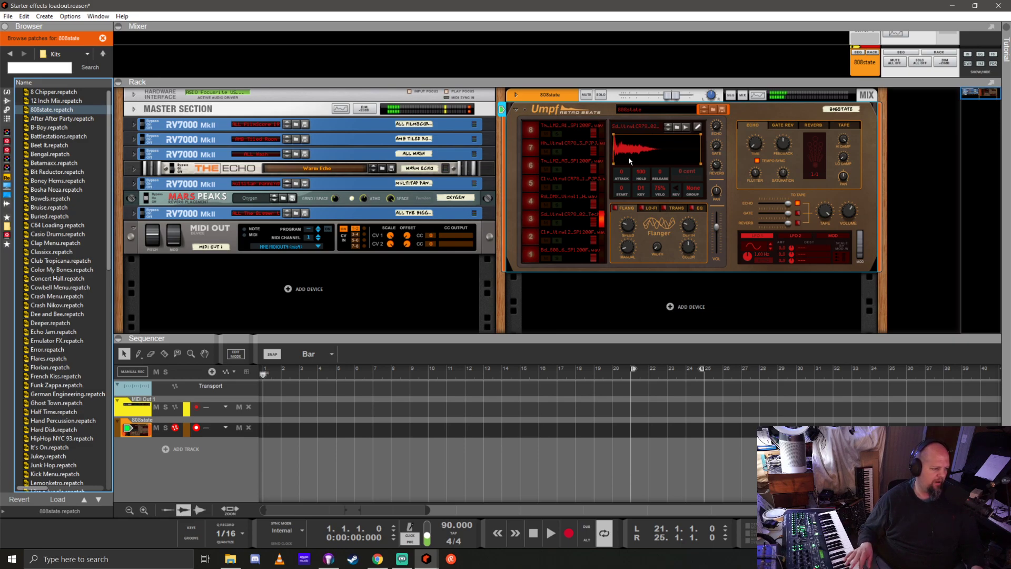
Load the After After Party and B-Boy patches in turn, and set the song tempo to 88 BPM
{"action": "key", "text": "Down"}
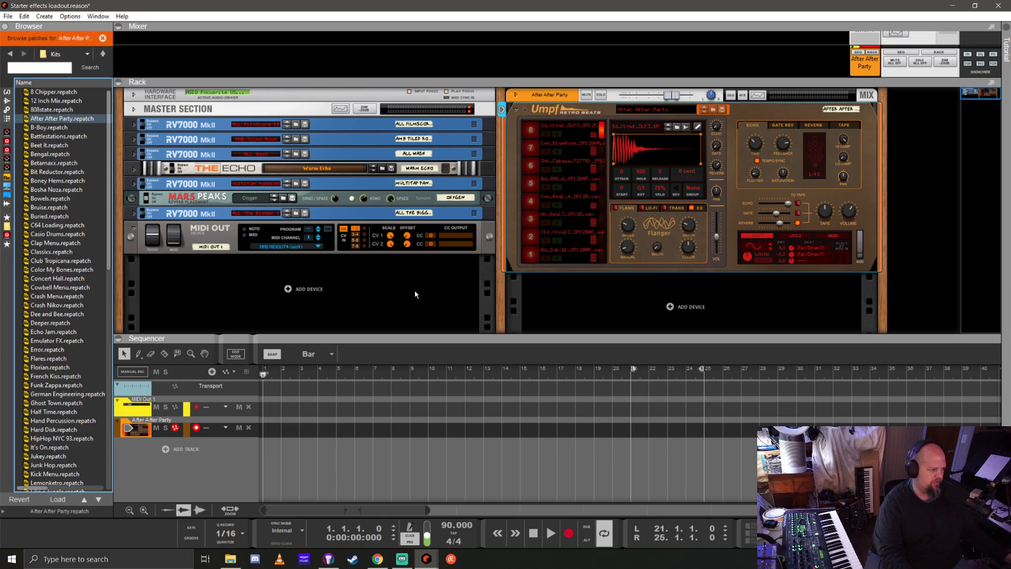
{"action": "key", "text": "Down"}
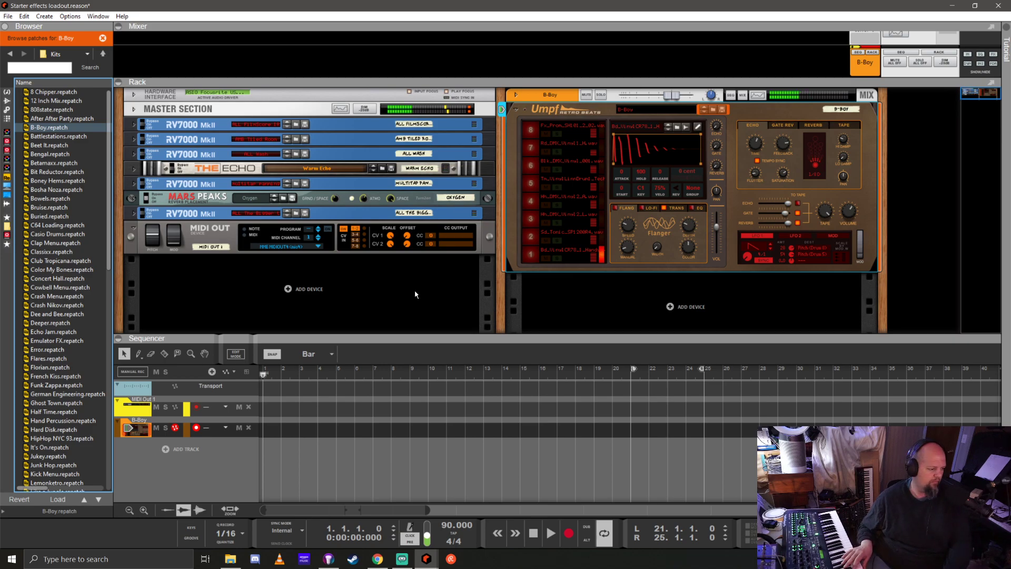
{"action": "left_click", "coordinate": [453, 532]}
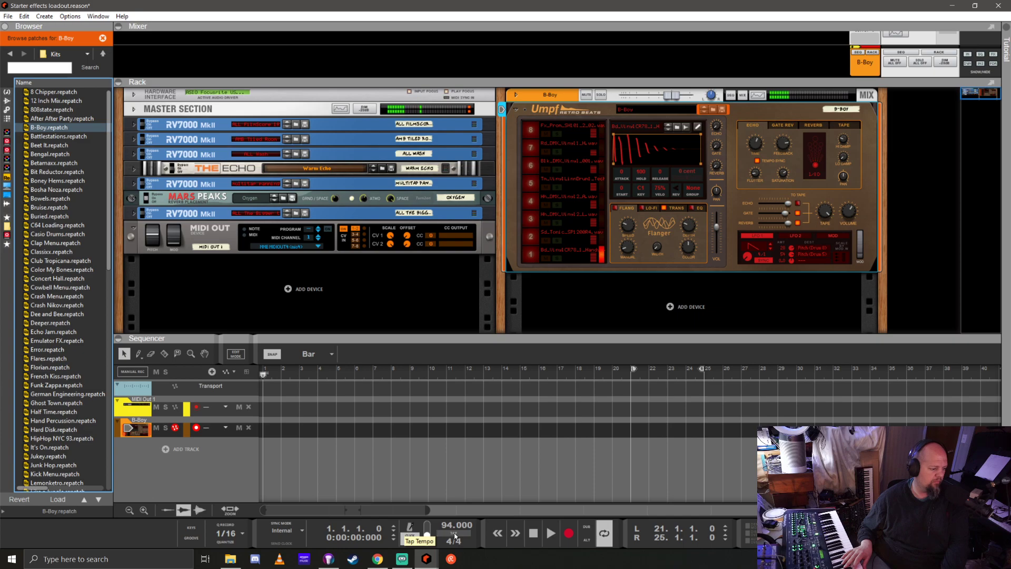
{"action": "left_click", "coordinate": [455, 535]}
{"action": "left_click", "coordinate": [455, 535]}
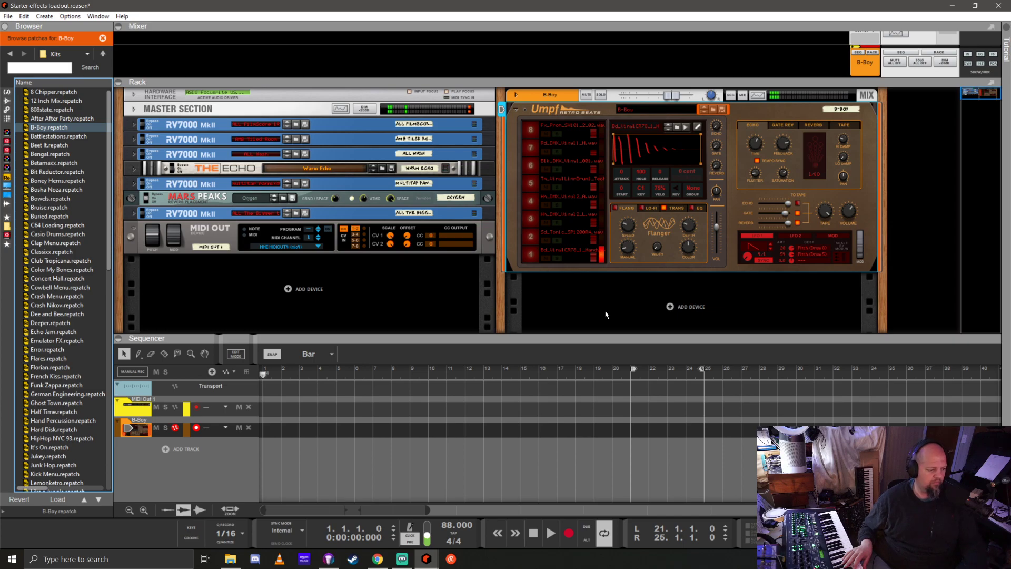
Record a drum clip from bar 1 on the B-Boy track and trim its length to 8 bars
{"action": "key", "text": "ctrl+Return"}
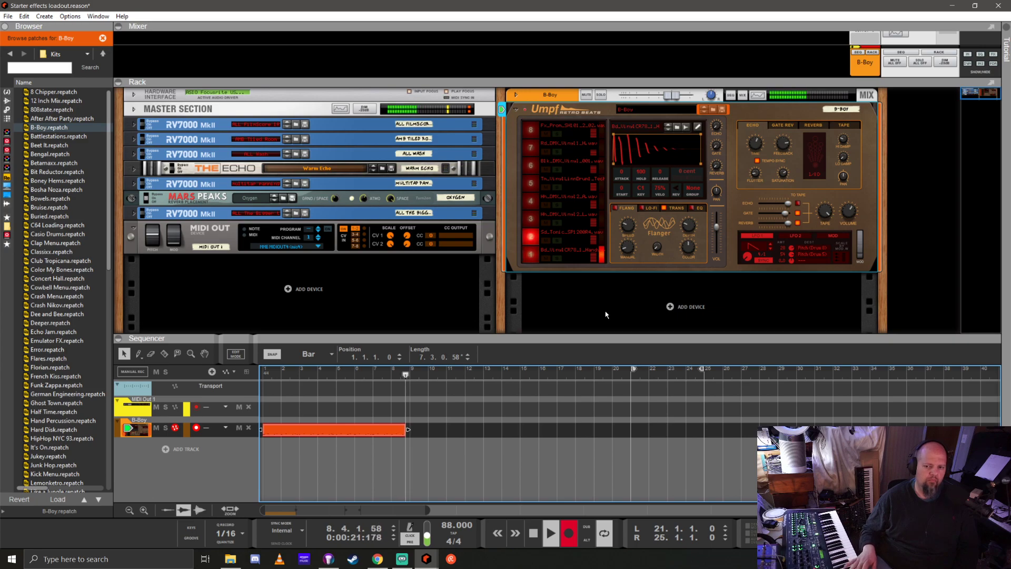
{"action": "key", "text": "space"}
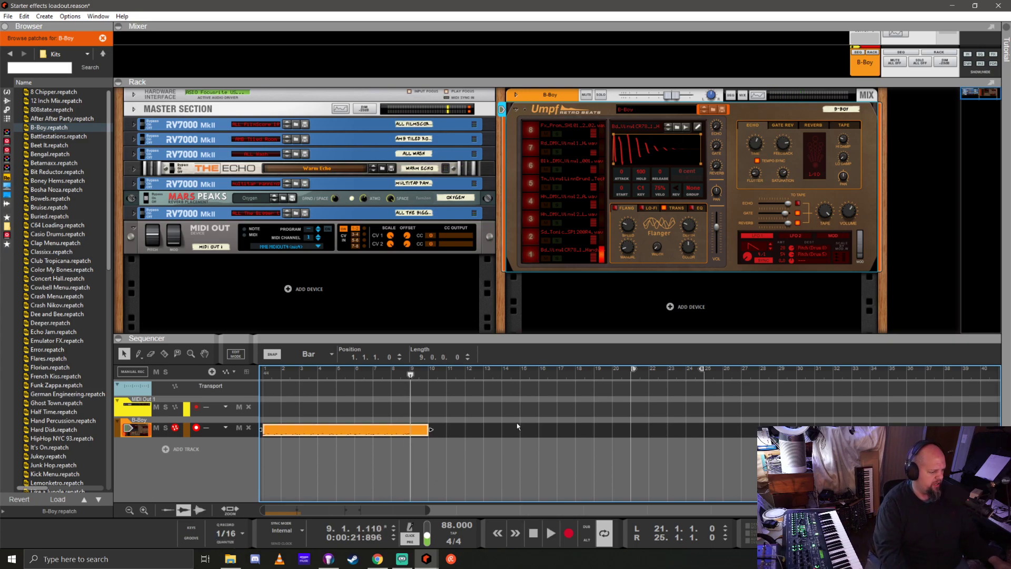
{"action": "left_click_drag", "start_coordinate": [416, 430], "coordinate": [409, 430]}
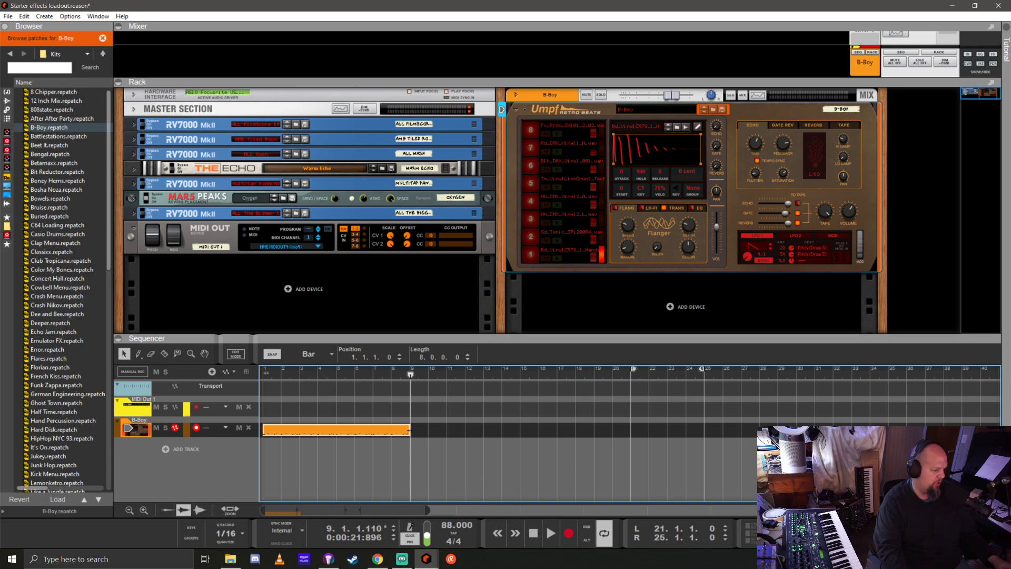
{"action": "left_click", "coordinate": [410, 376]}
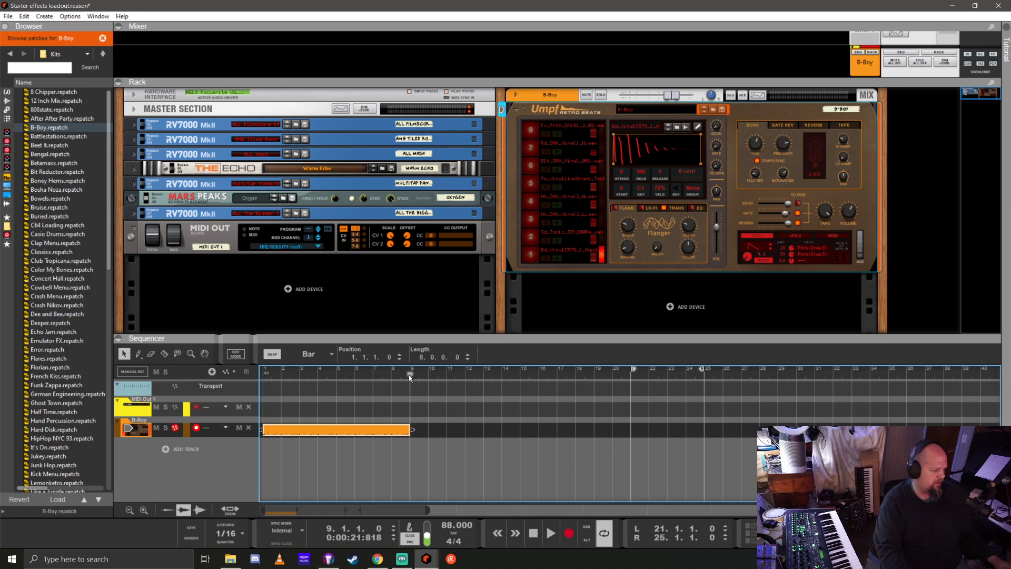
Set the loop to the selected B-Boy clip and return the song position to bar 1
{"action": "right_click", "coordinate": [356, 435]}
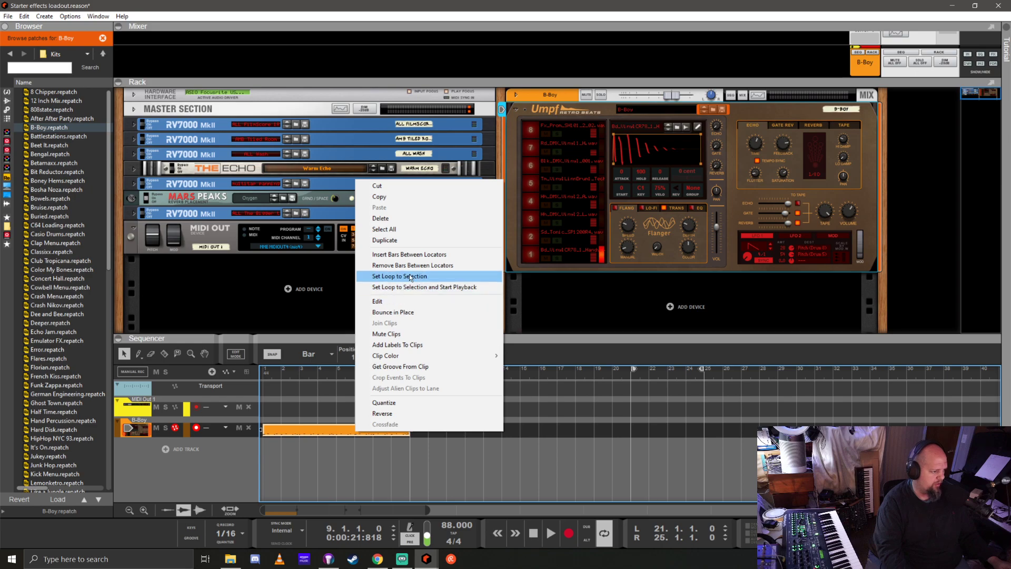
{"action": "left_click", "coordinate": [379, 277]}
{"action": "left_click", "coordinate": [264, 375]}
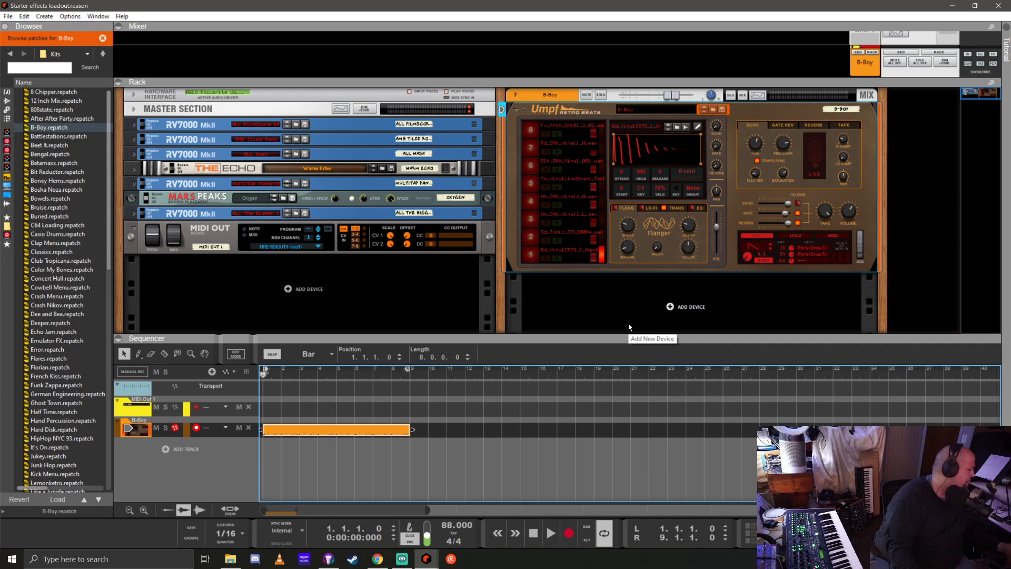
Open the B-Boy clip in an enlarged sequencer, examine its recorded notes and velocities, and close the clip editor
{"action": "double_click", "coordinate": [382, 429]}
{"action": "left_click_drag", "start_coordinate": [569, 340], "coordinate": [598, 86]}
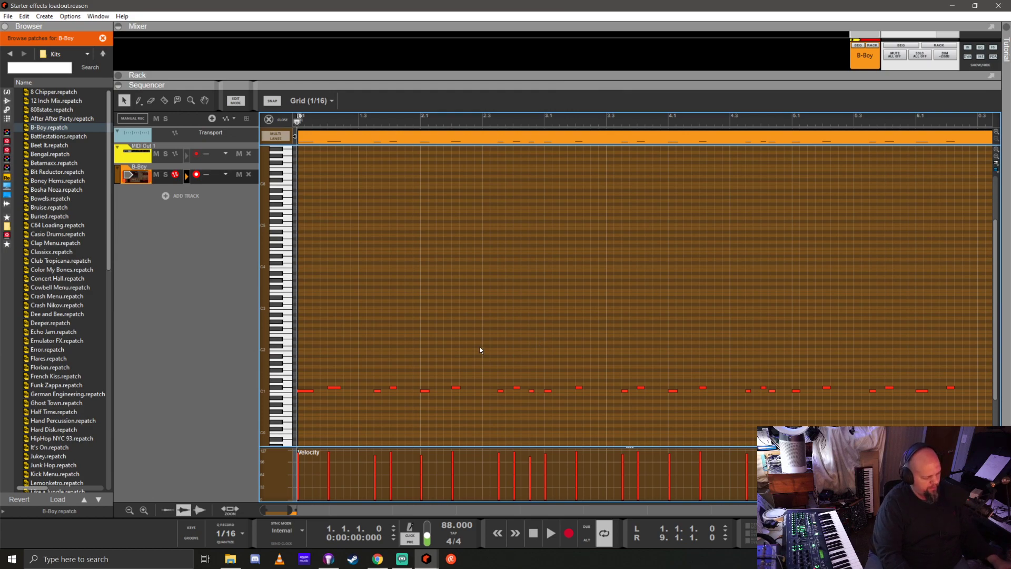
{"action": "scroll", "coordinate": [480, 349], "scroll_direction": "down", "scroll_amount": 2}
{"action": "scroll", "coordinate": [479, 347], "scroll_direction": "up", "scroll_amount": 5}
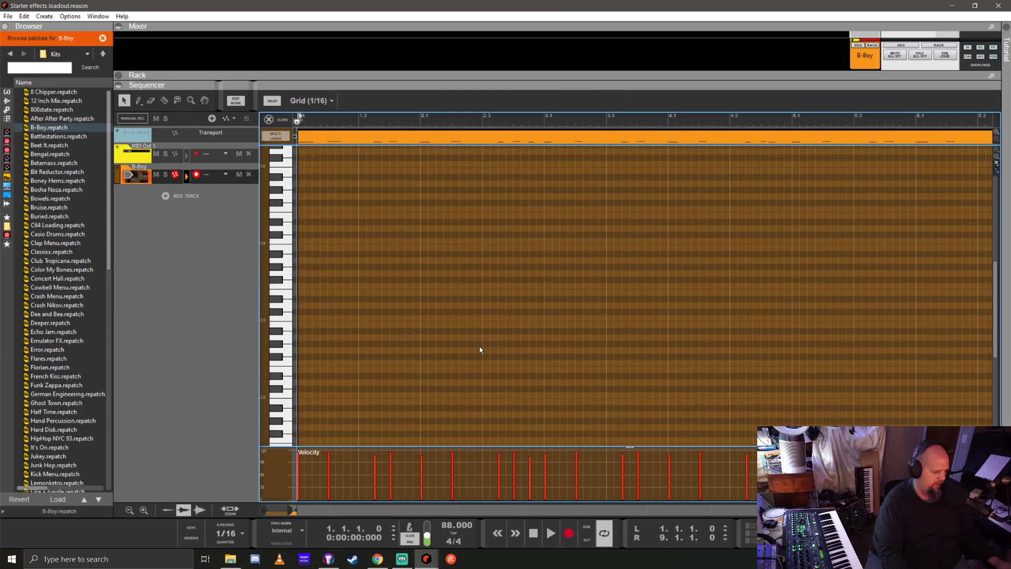
{"action": "scroll", "coordinate": [473, 344], "scroll_direction": "down", "scroll_amount": 4}
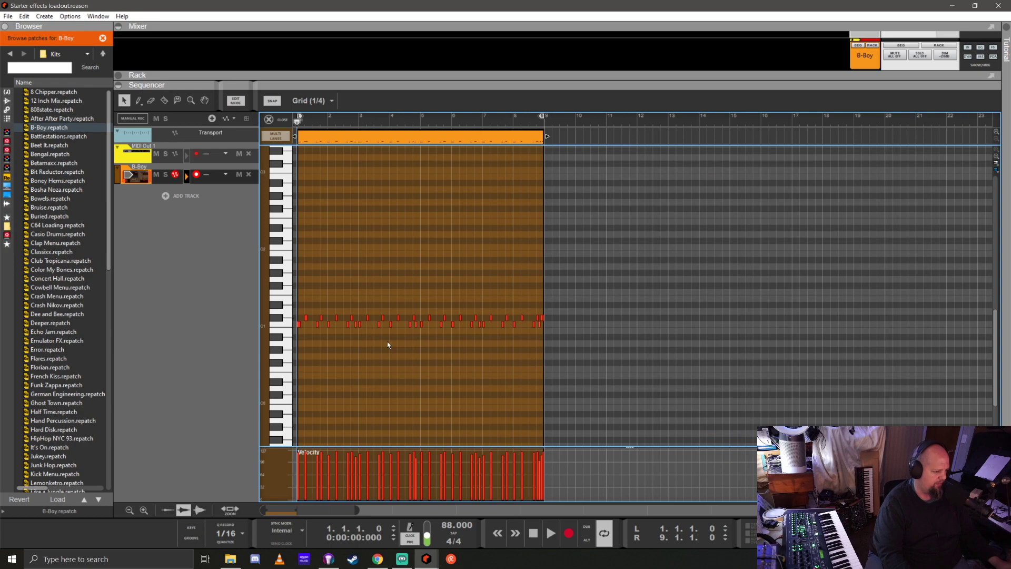
{"action": "scroll", "coordinate": [404, 360], "scroll_direction": "down", "scroll_amount": 3}
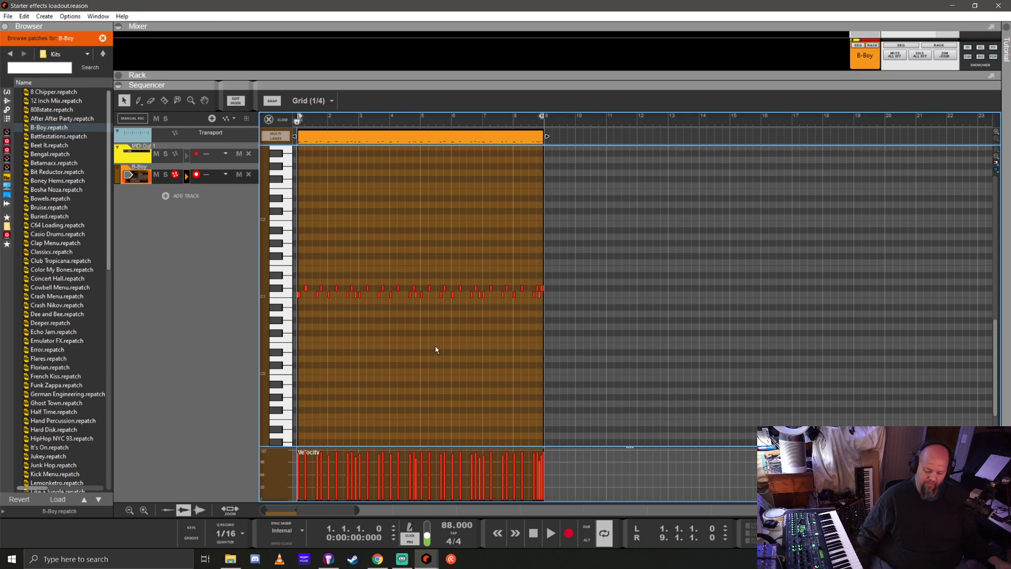
{"action": "left_click", "coordinate": [282, 120]}
Move the 8-bar B-Boy clip to start at bar 5 and split it at bar 9
{"action": "left_click", "coordinate": [408, 121]}
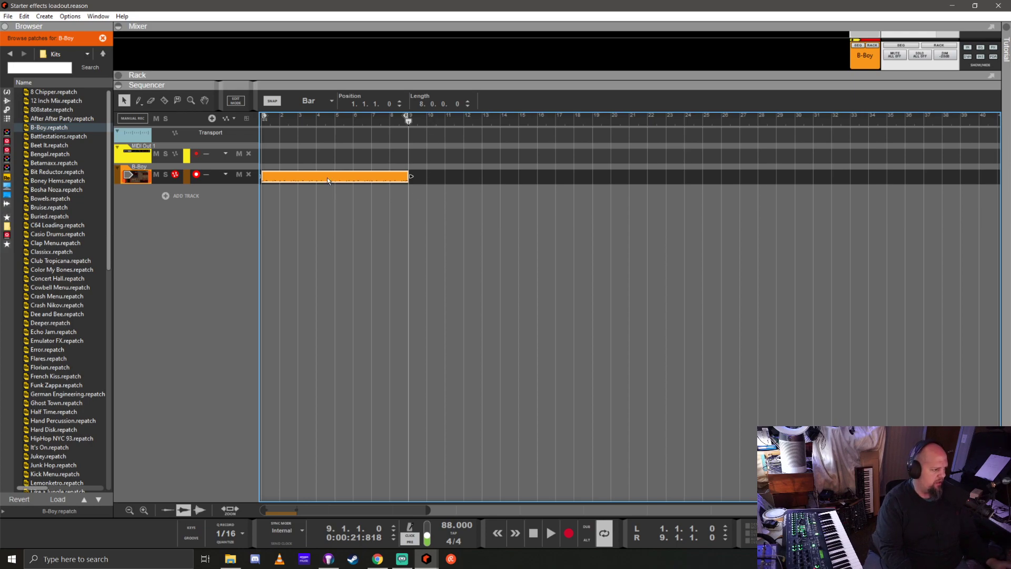
{"action": "left_click_drag", "start_coordinate": [328, 182], "coordinate": [400, 177]}
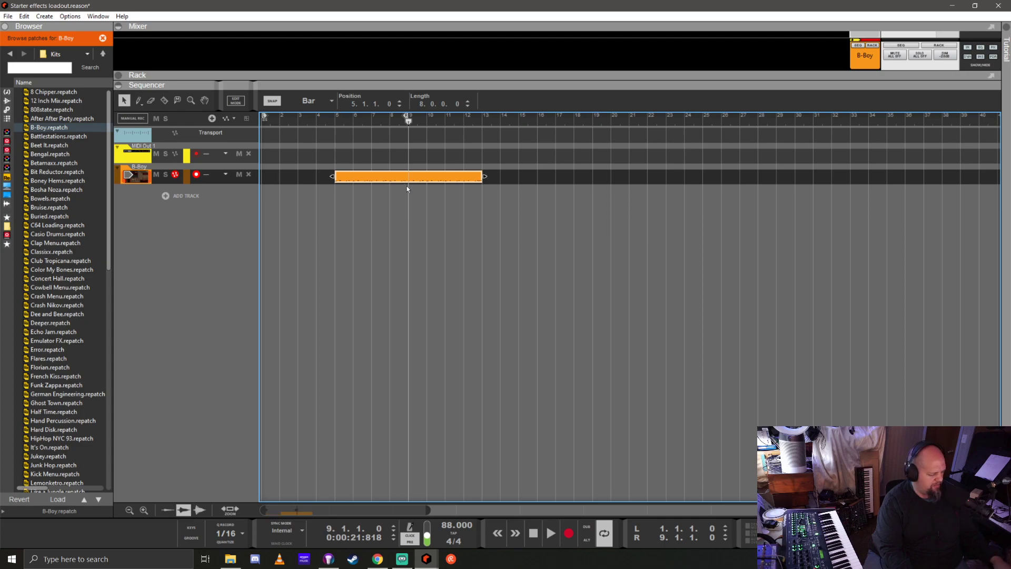
{"action": "key", "text": "r"}
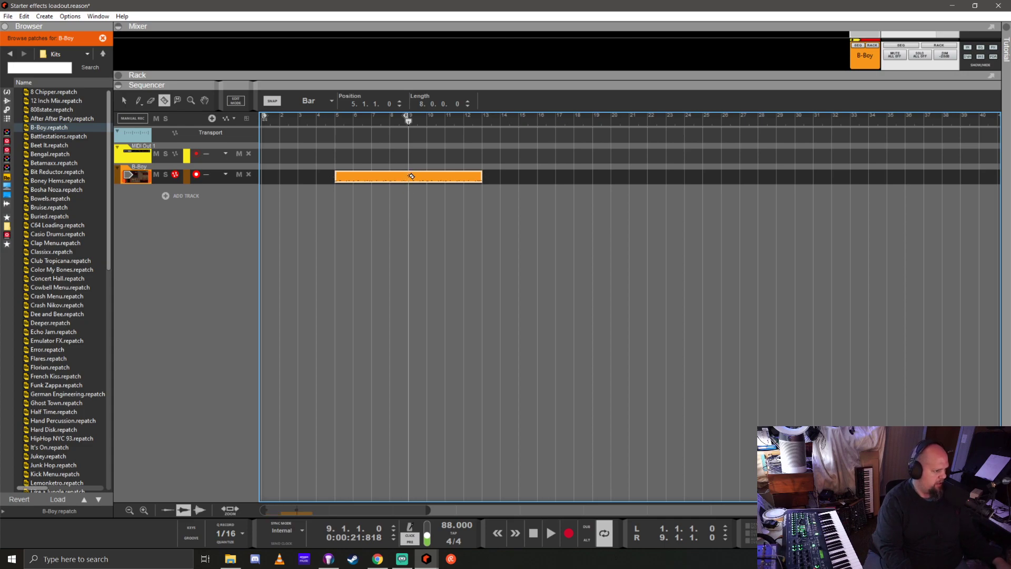
{"action": "left_click", "coordinate": [411, 175]}
{"action": "key", "text": "q"}
Copy the first four-bar half to bar 1 and set the loop locators to bars 5 and 13
{"action": "left_click", "coordinate": [392, 179]}
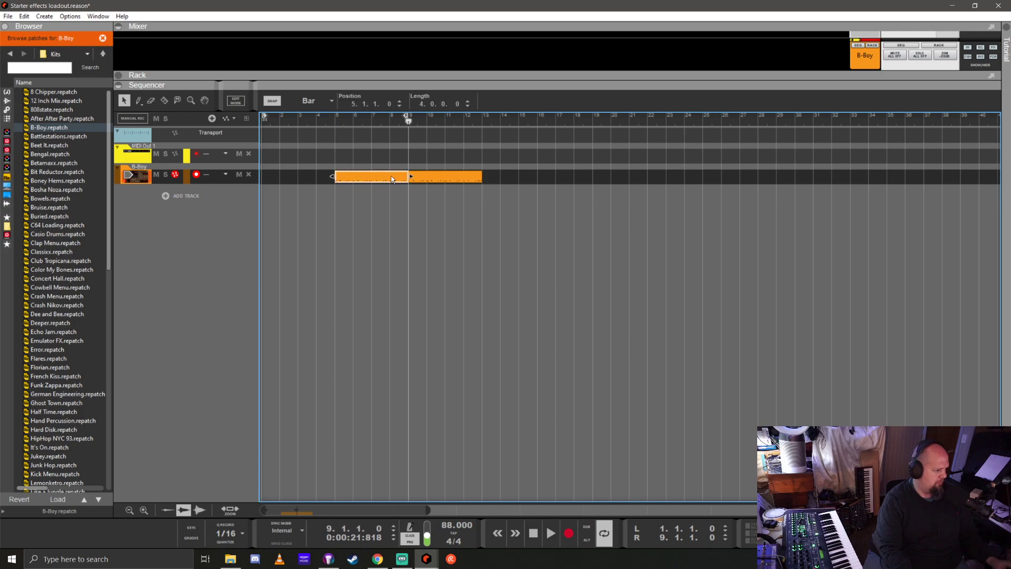
{"action": "left_click_drag", "start_coordinate": [381, 175], "coordinate": [296, 172]}
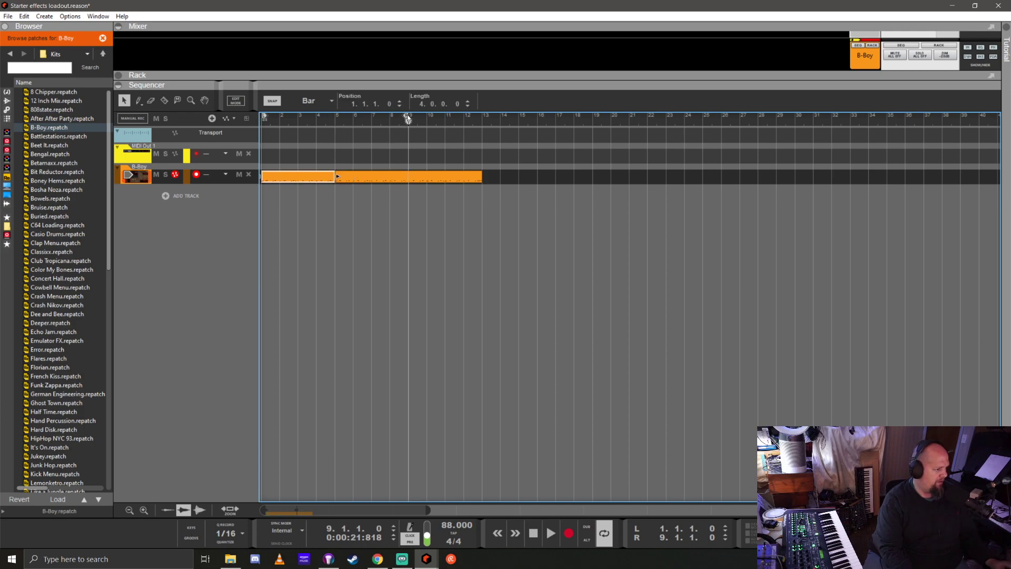
{"action": "left_click_drag", "start_coordinate": [407, 114], "coordinate": [485, 125]}
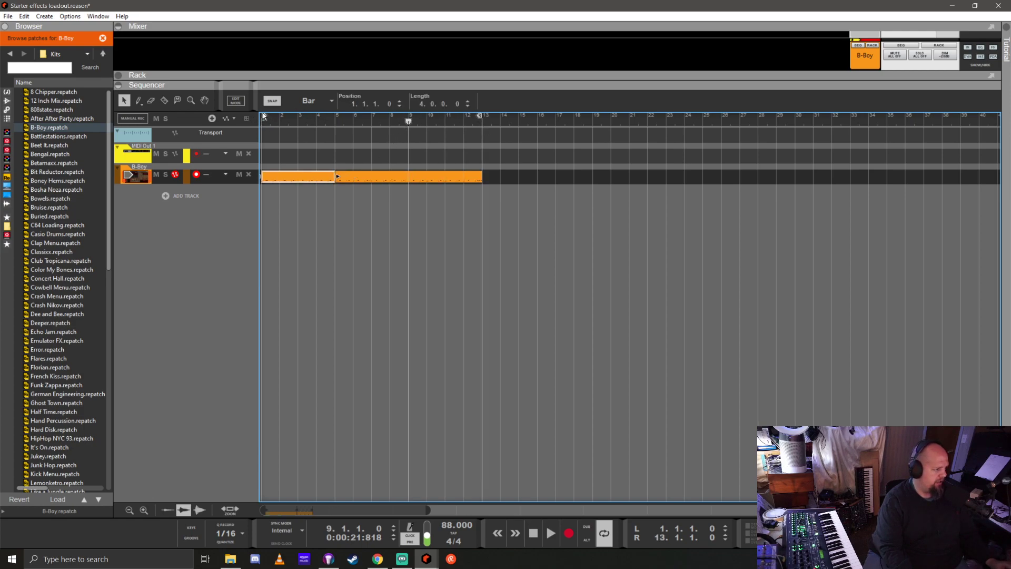
{"action": "left_click_drag", "start_coordinate": [264, 116], "coordinate": [433, 176]}
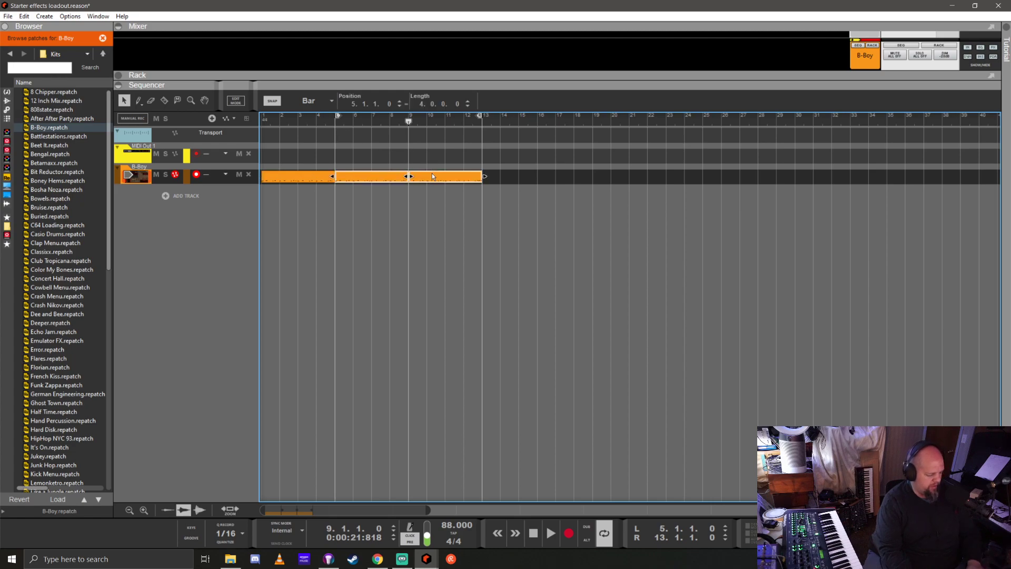
Join the two four-bar clips from bar 5 into one clip and set the song position to bar 5
{"action": "key", "text": "ctrl+j"}
{"action": "left_click", "coordinate": [335, 122]}
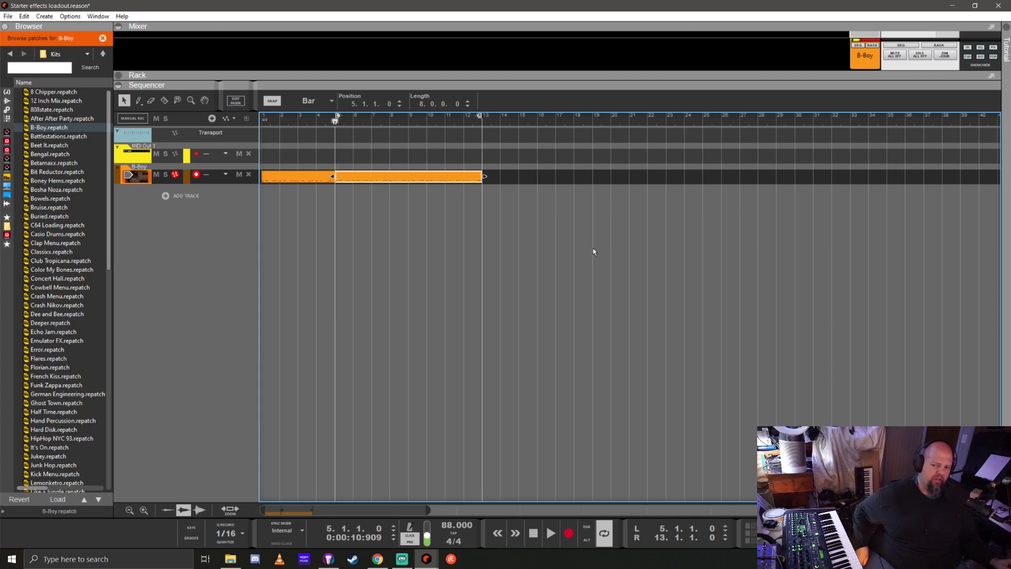
Play from the start of the song, overdub more drums into the four-bar clip at bar 1, and stop playback
{"action": "key", "text": "KP_0"}
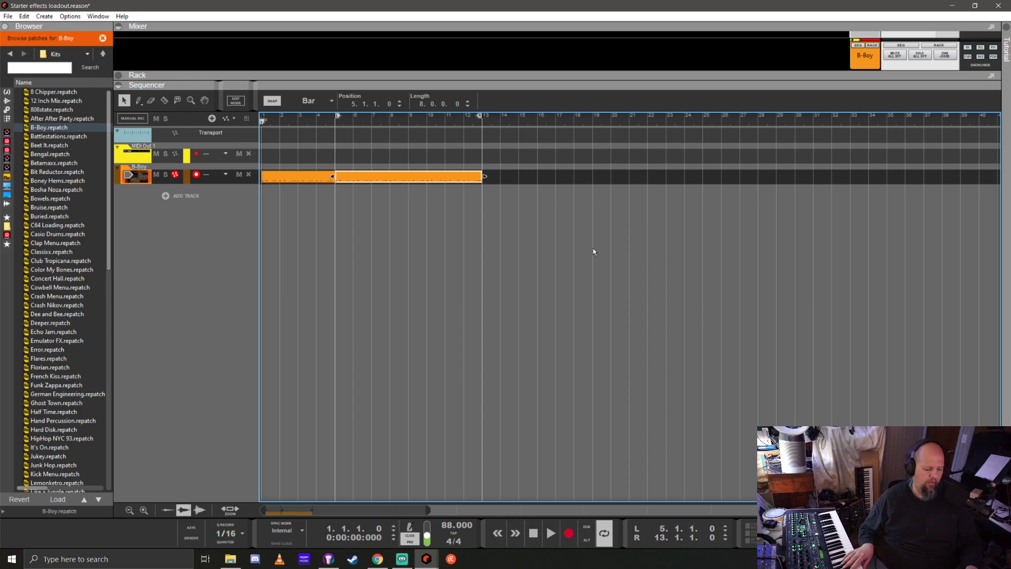
{"action": "key", "text": "space"}
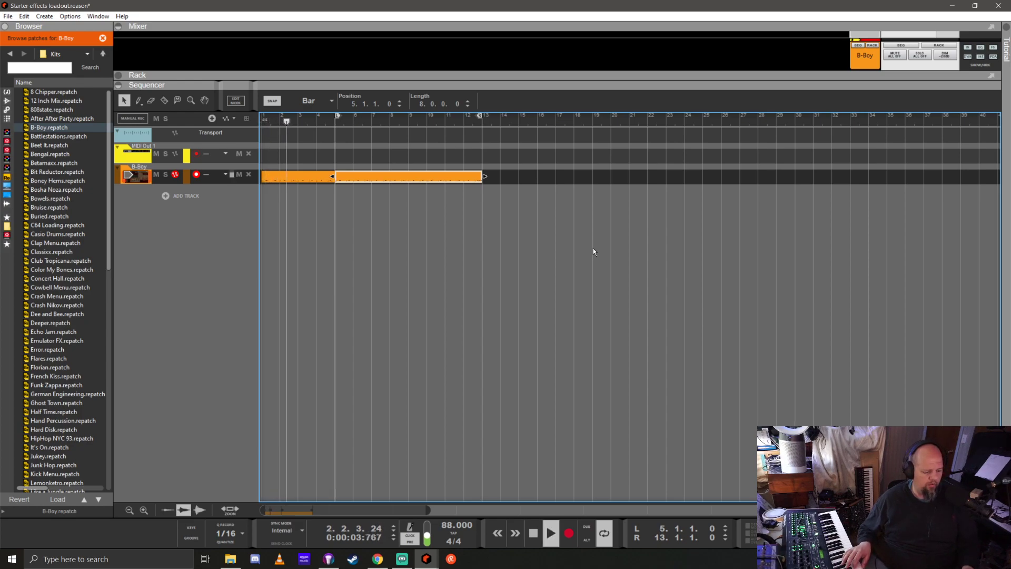
{"action": "key", "text": "ctrl+Return"}
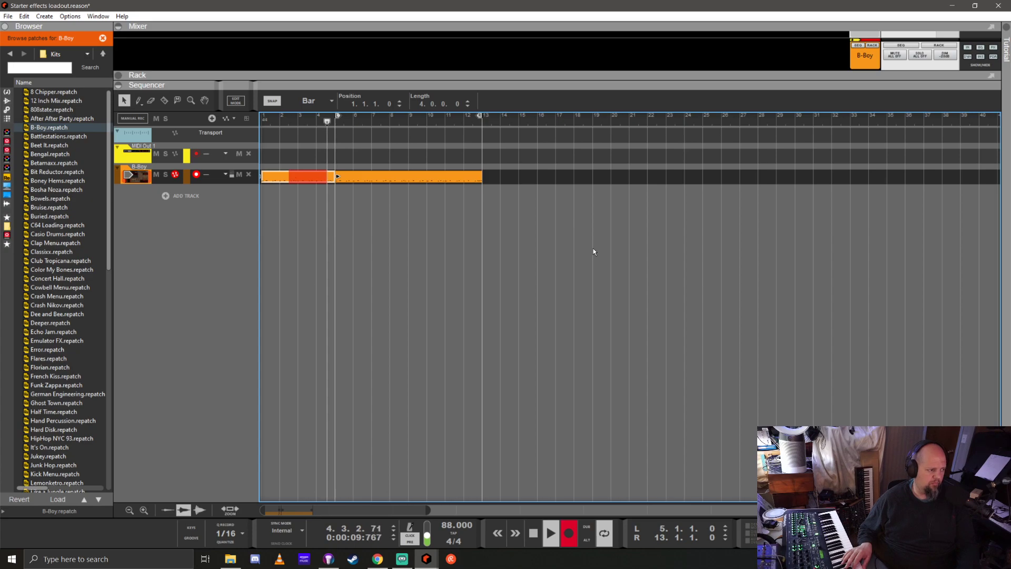
{"action": "key", "text": "ctrl+Return"}
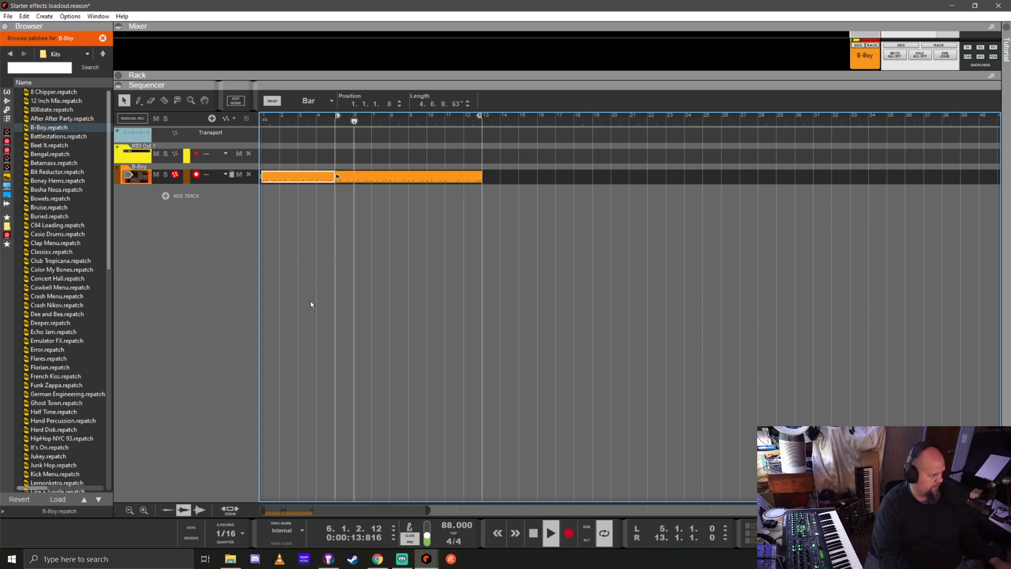
{"action": "key", "text": "space"}
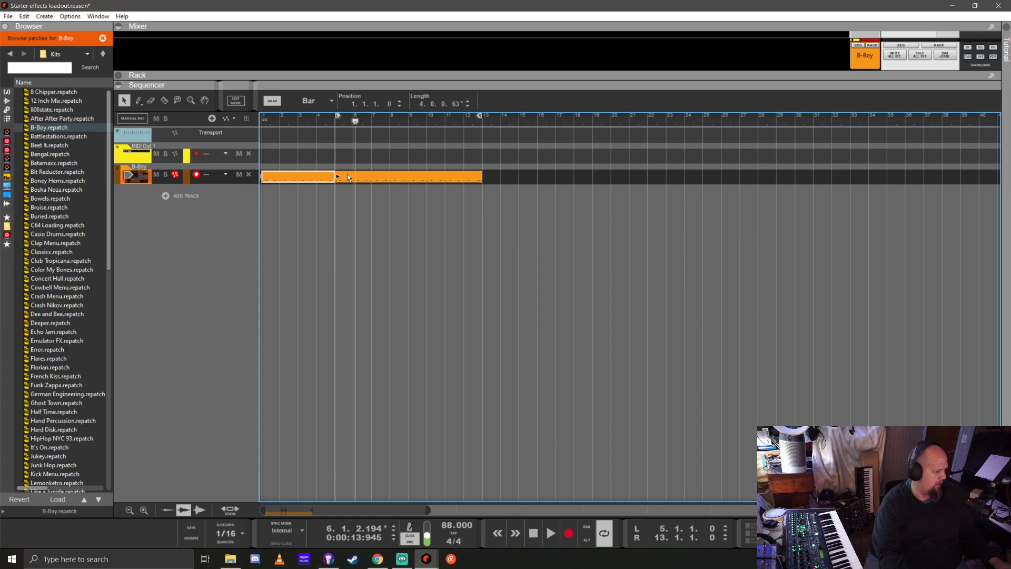
Delete the clip starting at bar 5 and place copies of the overdubbed four-bar clip at bars 5 and 9
{"action": "left_click", "coordinate": [359, 178]}
{"action": "key", "text": "Delete"}
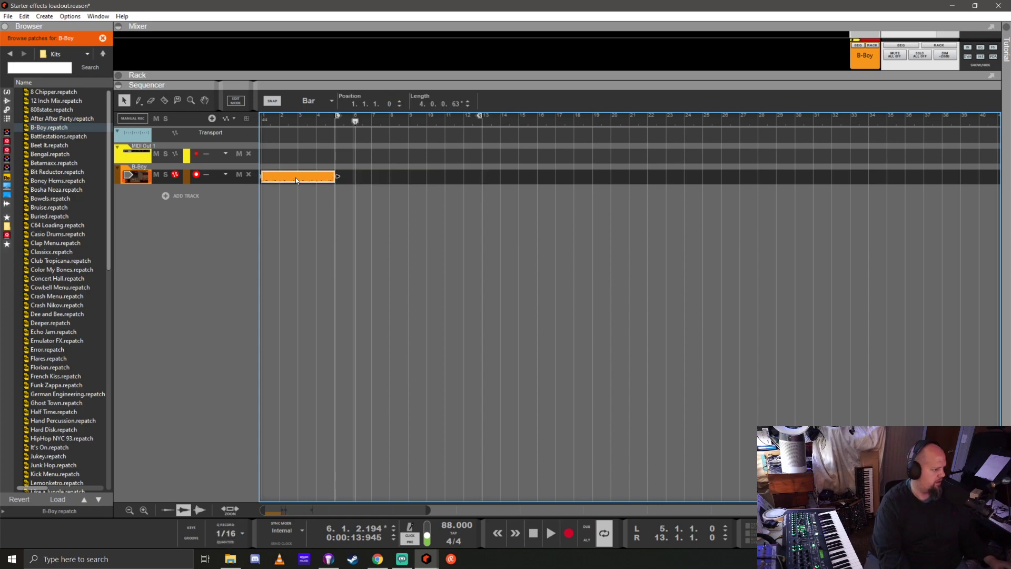
{"action": "left_click_drag", "start_coordinate": [295, 180], "coordinate": [433, 180]}
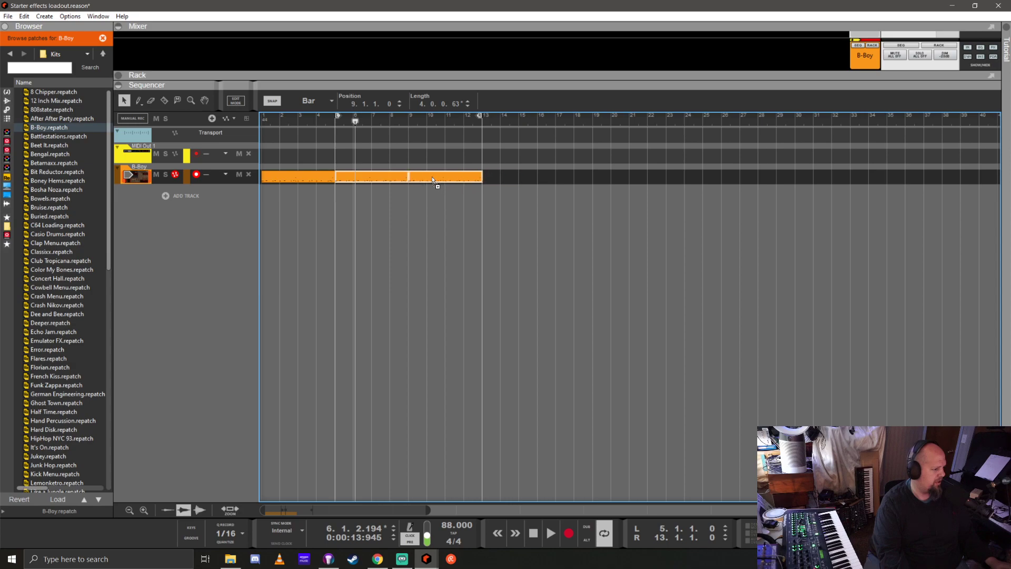
Bring up the rack, audition drum pad 6 of Umpf Retro Beats, and adjust the synced echo time
{"action": "key", "text": "F6"}
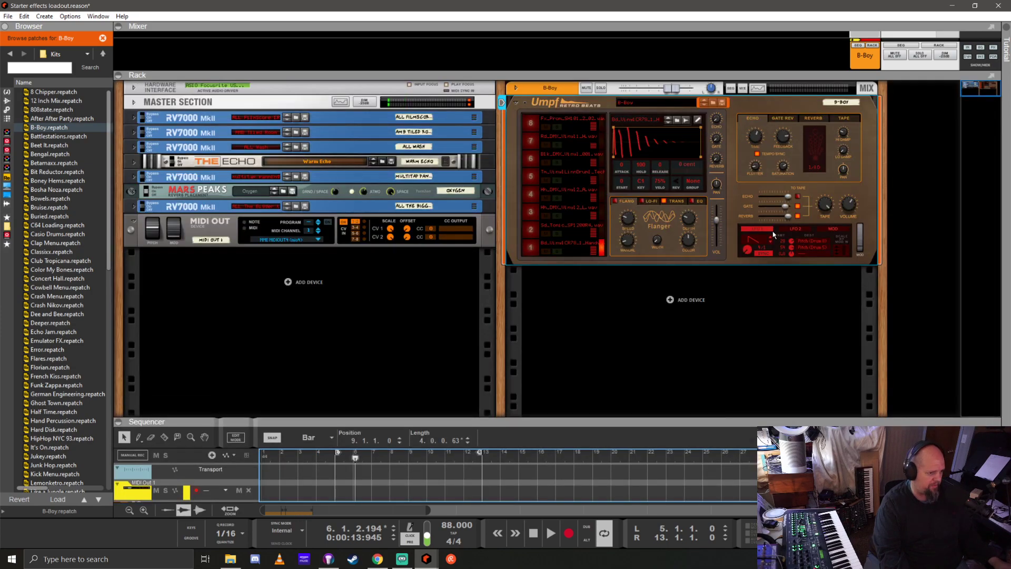
{"action": "left_click", "coordinate": [527, 159]}
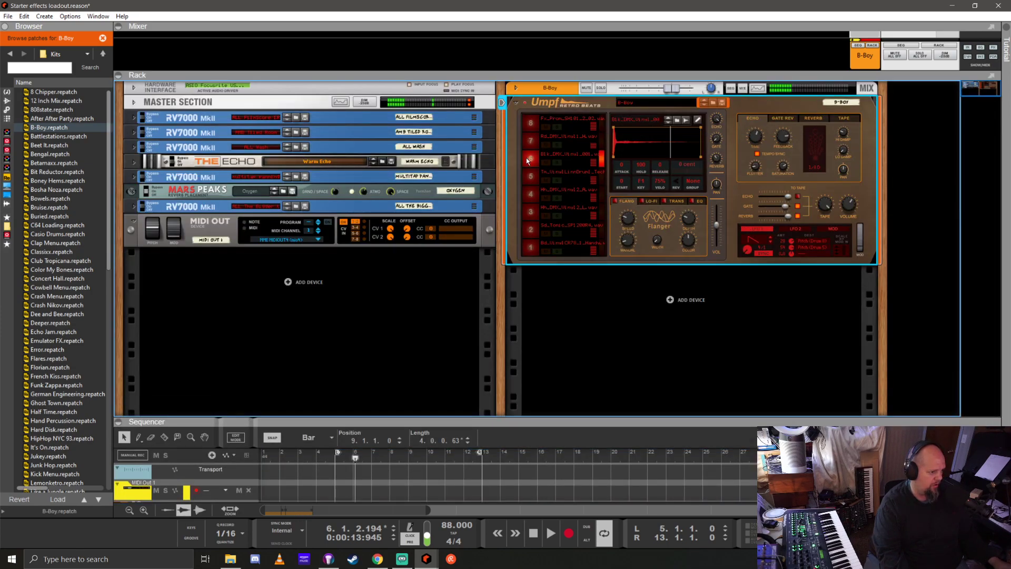
{"action": "left_click", "coordinate": [531, 161]}
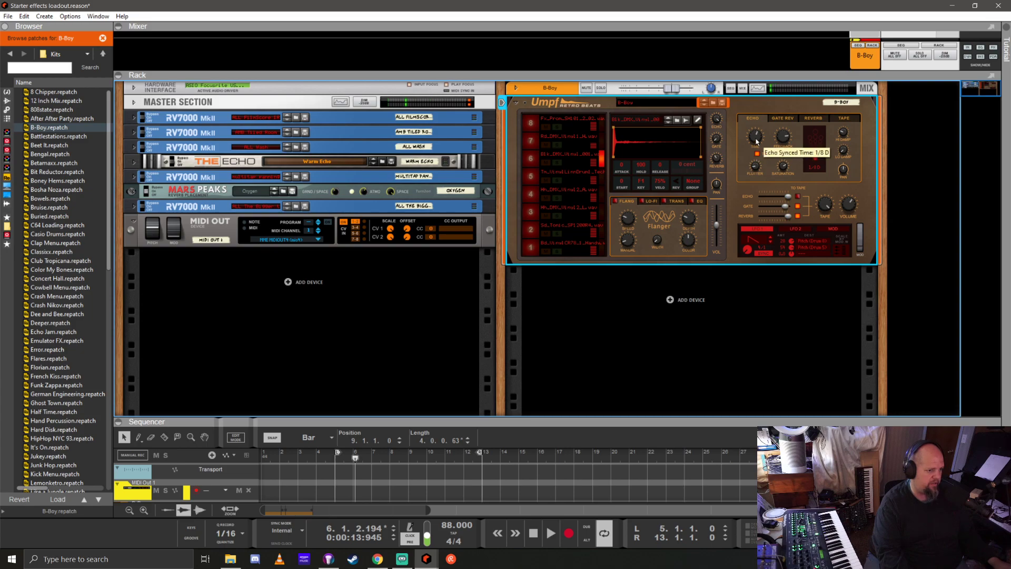
{"action": "mouse_move", "coordinate": [757, 142]}
{"action": "left_mouse_down"}
{"action": "mouse_move", "coordinate": [756, 150]}
{"action": "mouse_move", "coordinate": [755, 123]}
{"action": "left_mouse_up"}
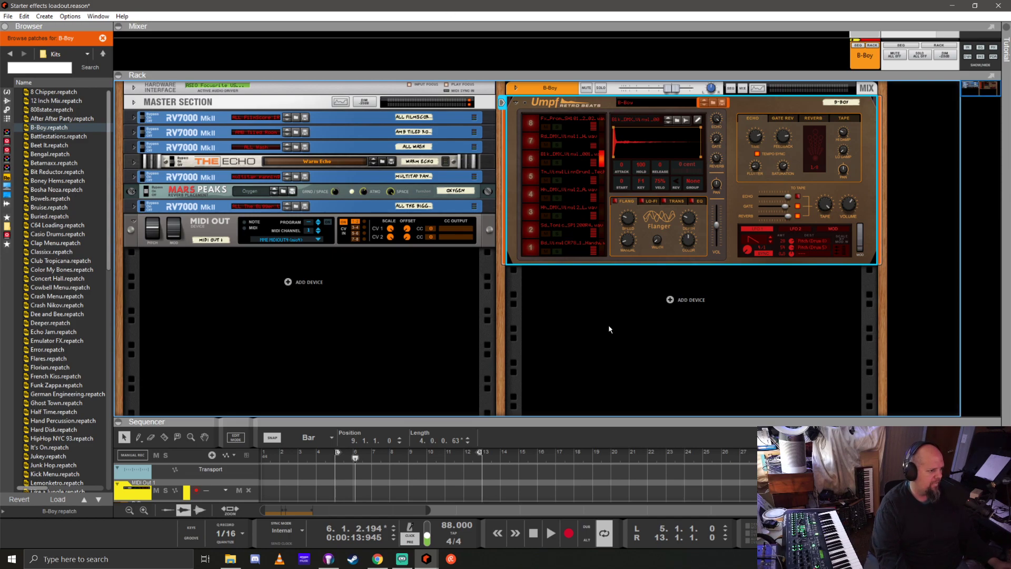
Set the B-Boy device's track color to Deep Purple
{"action": "right_click", "coordinate": [567, 91]}
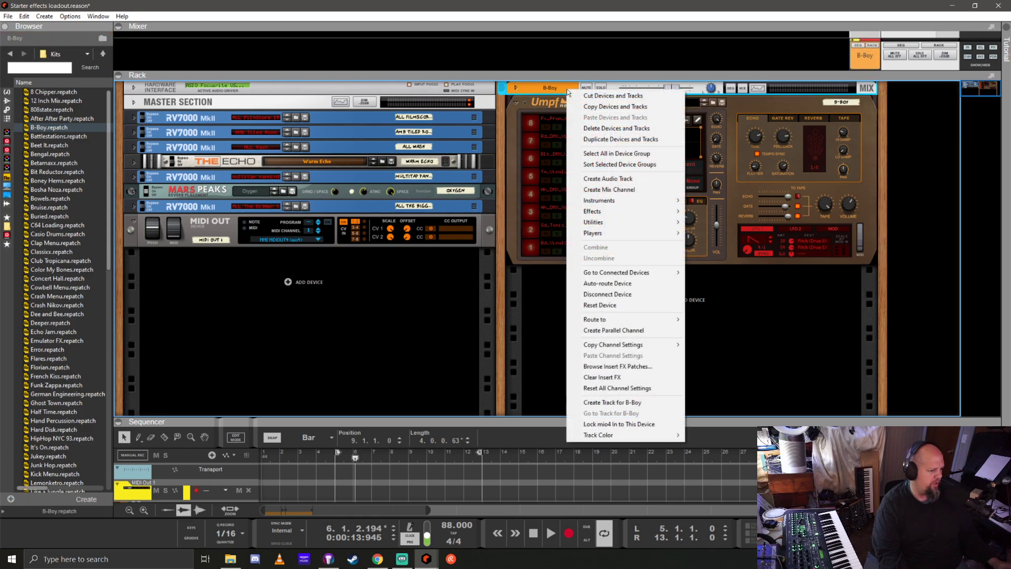
{"action": "mouse_move", "coordinate": [626, 440]}
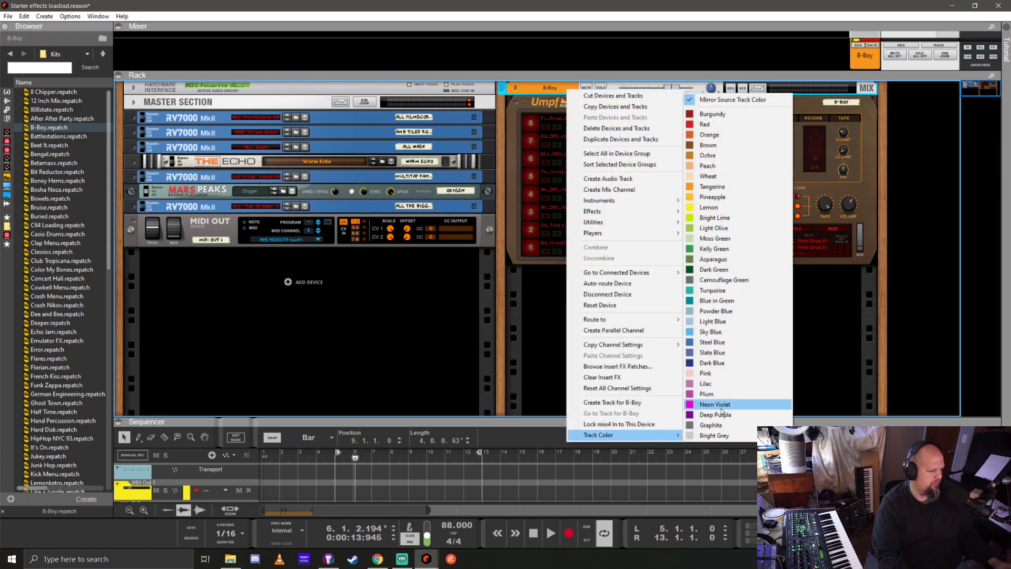
{"action": "left_click", "coordinate": [723, 406]}
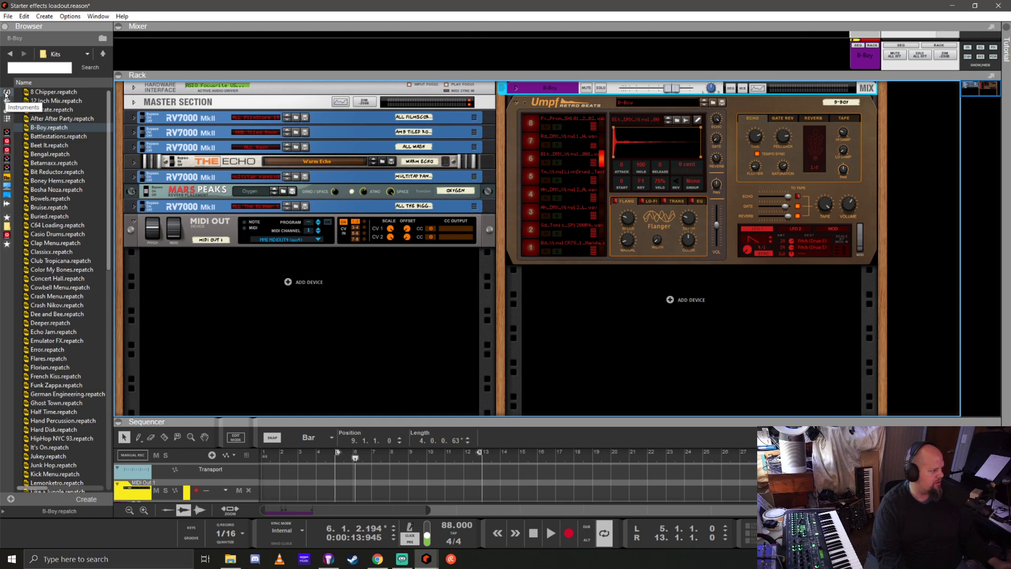
Load Roland TR707.kong from the Kong Patches folder of the Jiggery-Pokery Kings of Kong refill as a new rack device
{"action": "left_click", "coordinate": [6, 236]}
{"action": "scroll", "coordinate": [60, 266], "scroll_direction": "up", "scroll_amount": 4}
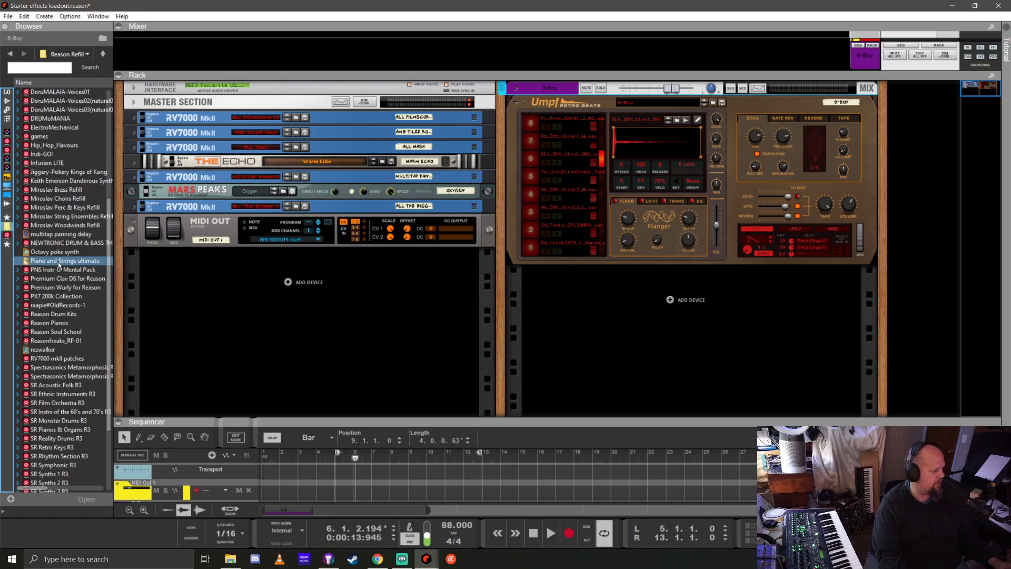
{"action": "double_click", "coordinate": [55, 171]}
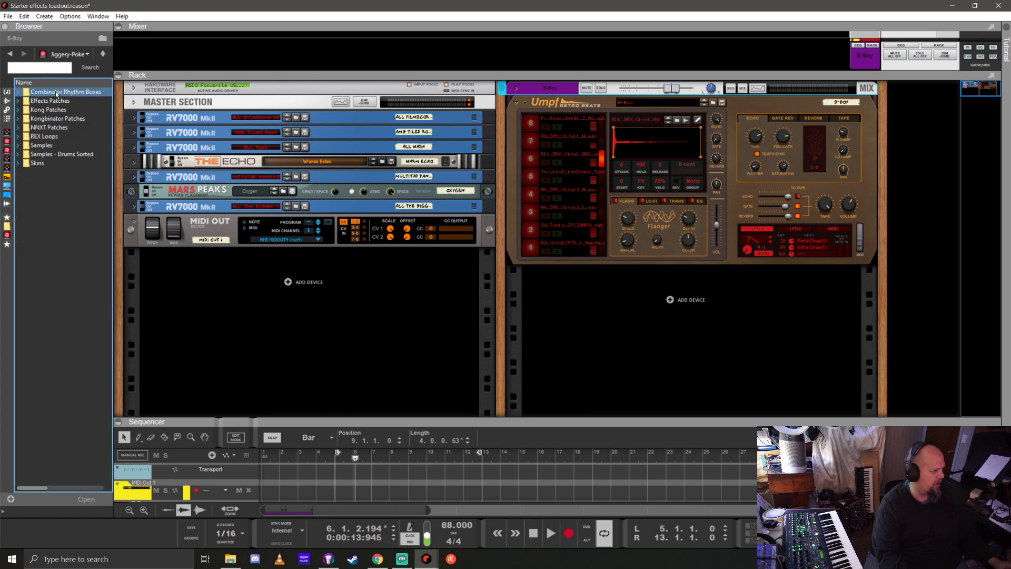
{"action": "double_click", "coordinate": [53, 112]}
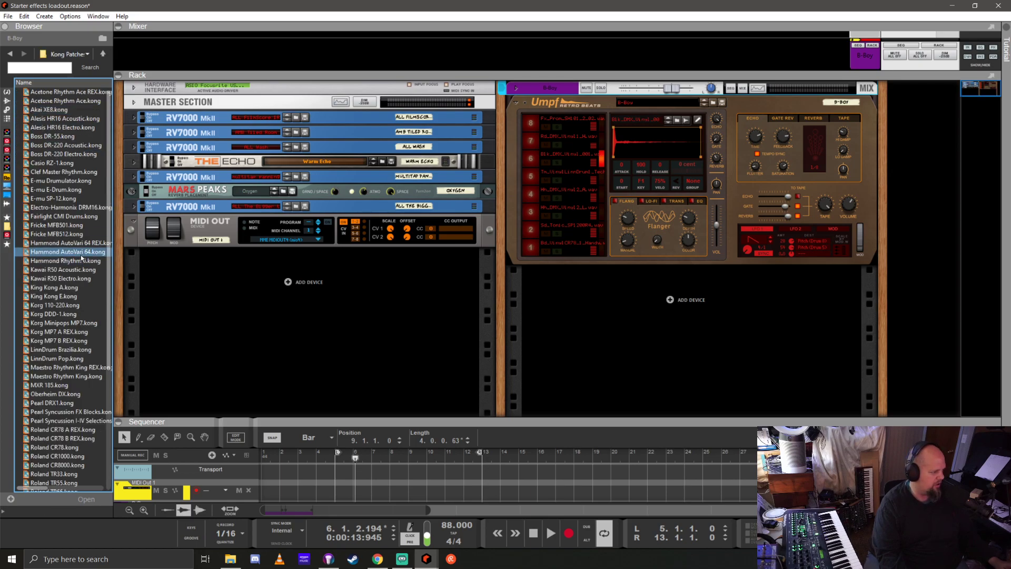
{"action": "scroll", "coordinate": [88, 220], "scroll_direction": "down", "scroll_amount": 6}
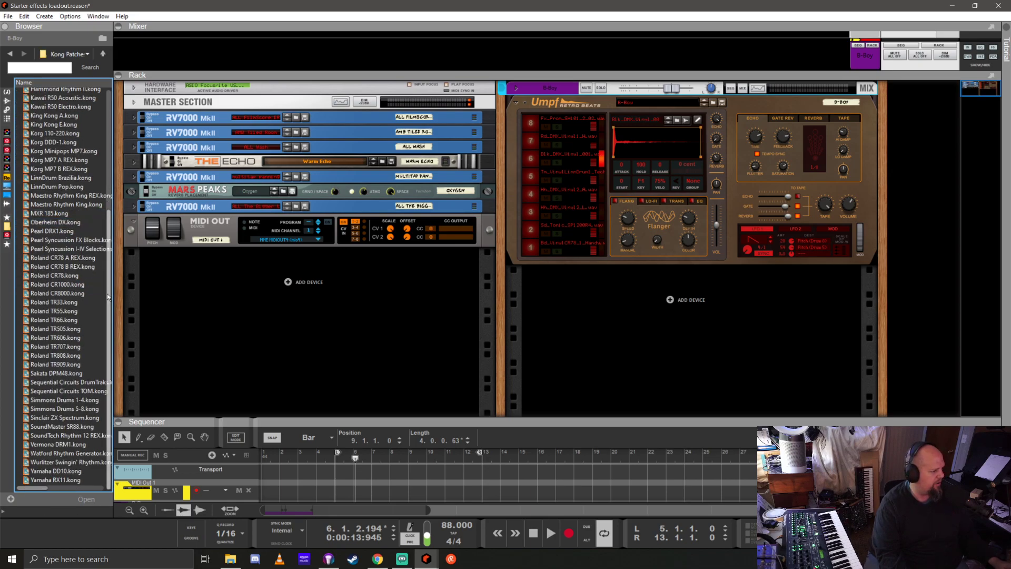
{"action": "left_click", "coordinate": [48, 347]}
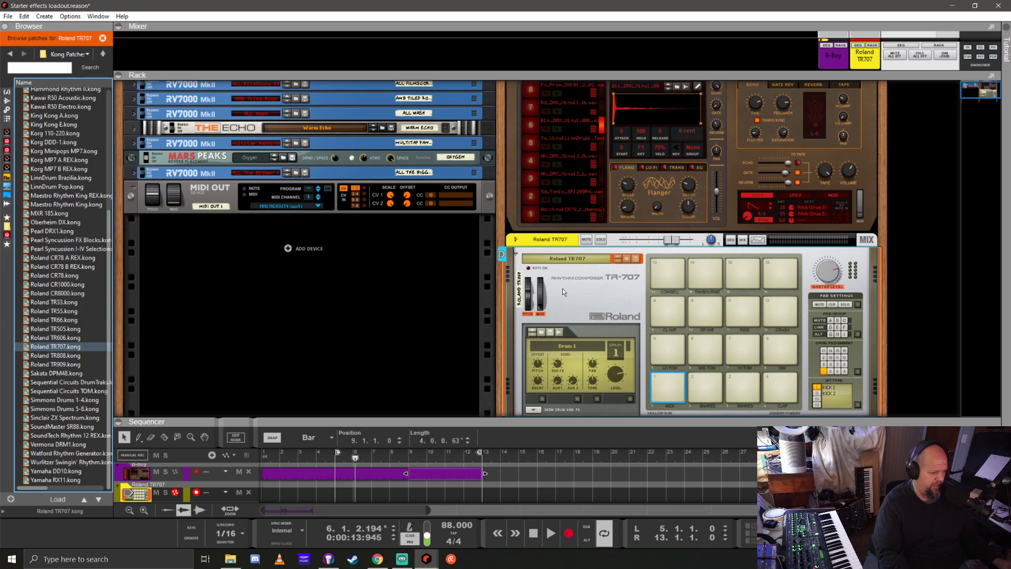
Set the Roland TR707 device's track color to Neon Violet
{"action": "left_click", "coordinate": [576, 245]}
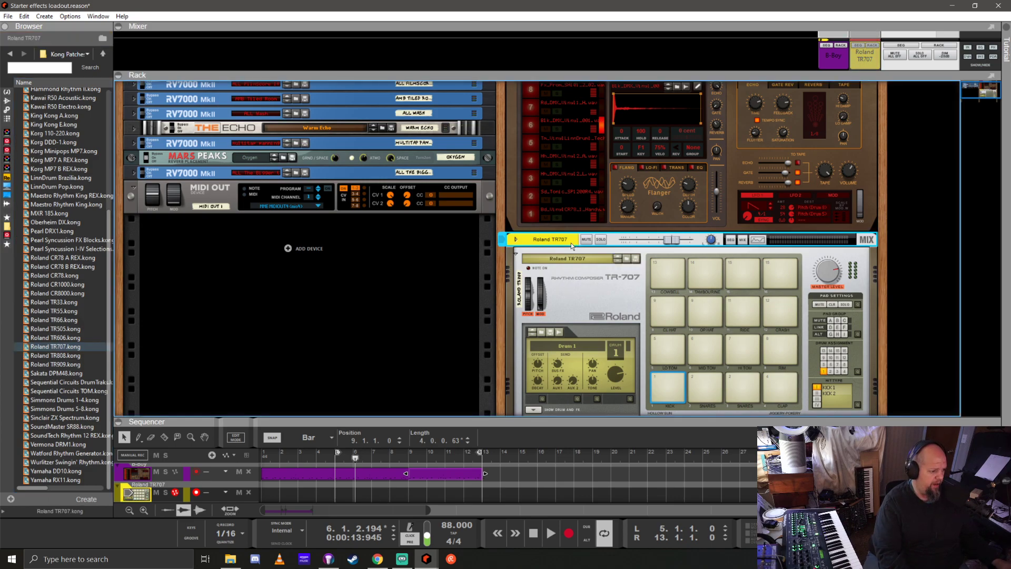
{"action": "right_click", "coordinate": [576, 245]}
{"action": "mouse_move", "coordinate": [662, 548]}
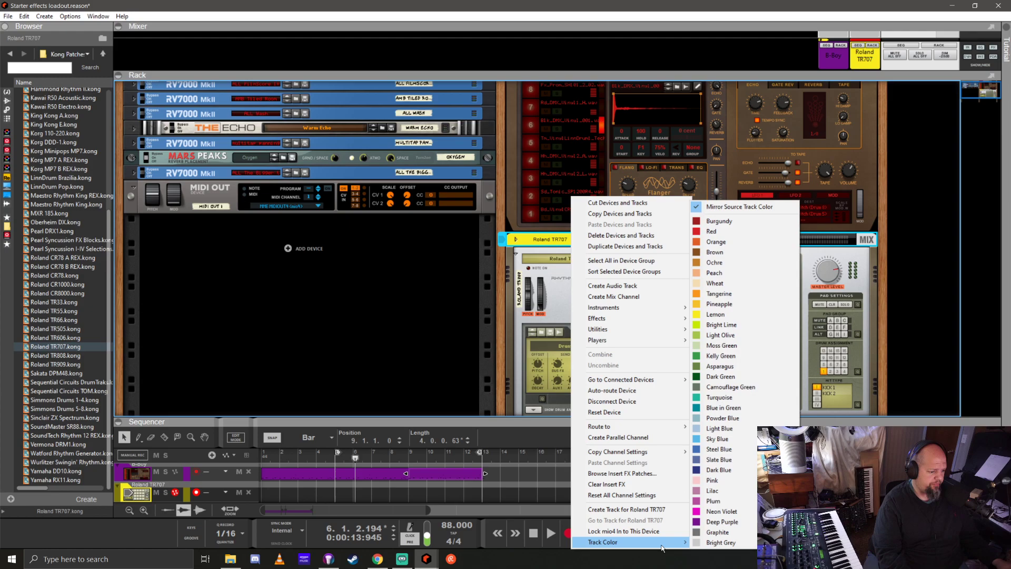
{"action": "left_click", "coordinate": [715, 511]}
Show the TR-707's drum and FX section, audition the kick pad, and look at the kick's drum output options
{"action": "scroll", "coordinate": [695, 337], "scroll_direction": "down", "scroll_amount": 2}
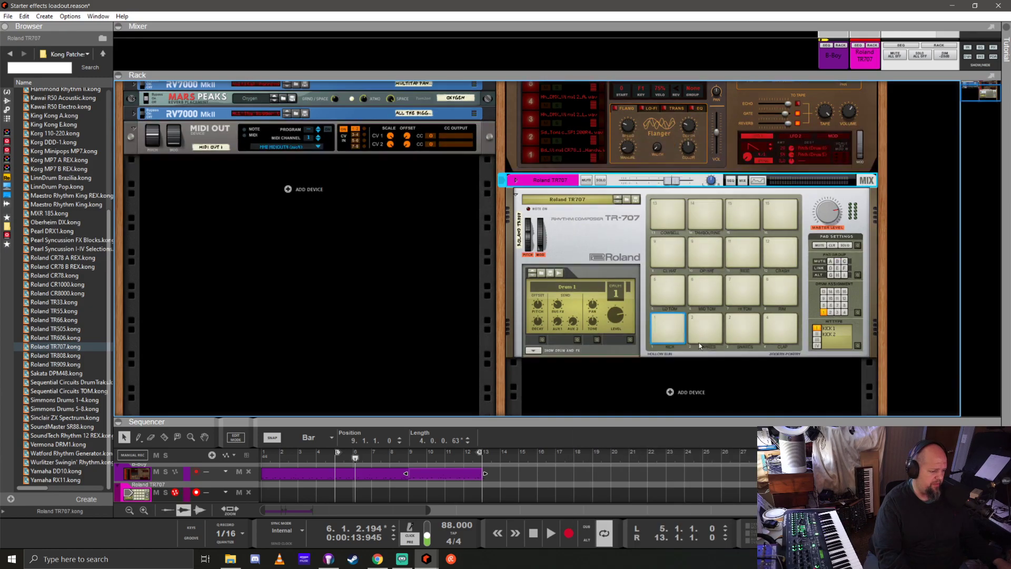
{"action": "left_click", "coordinate": [533, 348]}
{"action": "scroll", "coordinate": [681, 261], "scroll_direction": "down", "scroll_amount": 2}
{"action": "left_click", "coordinate": [662, 245]}
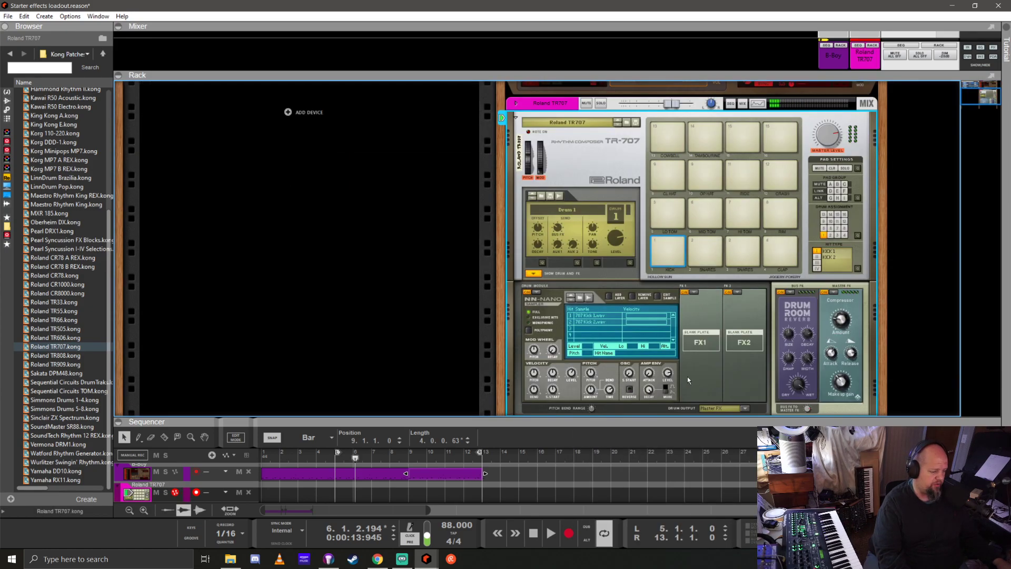
{"action": "left_click", "coordinate": [745, 408]}
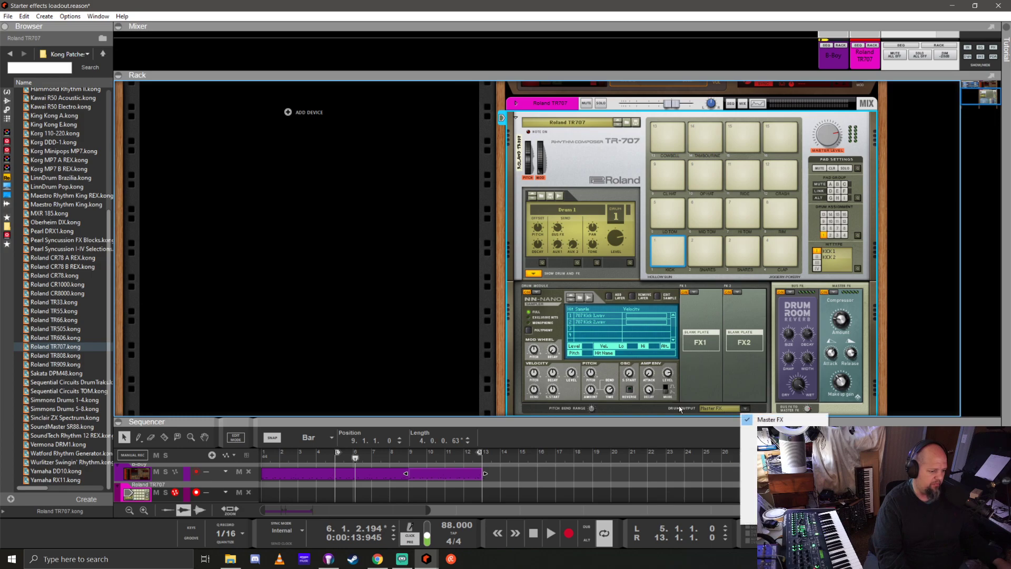
{"action": "left_click", "coordinate": [663, 414]}
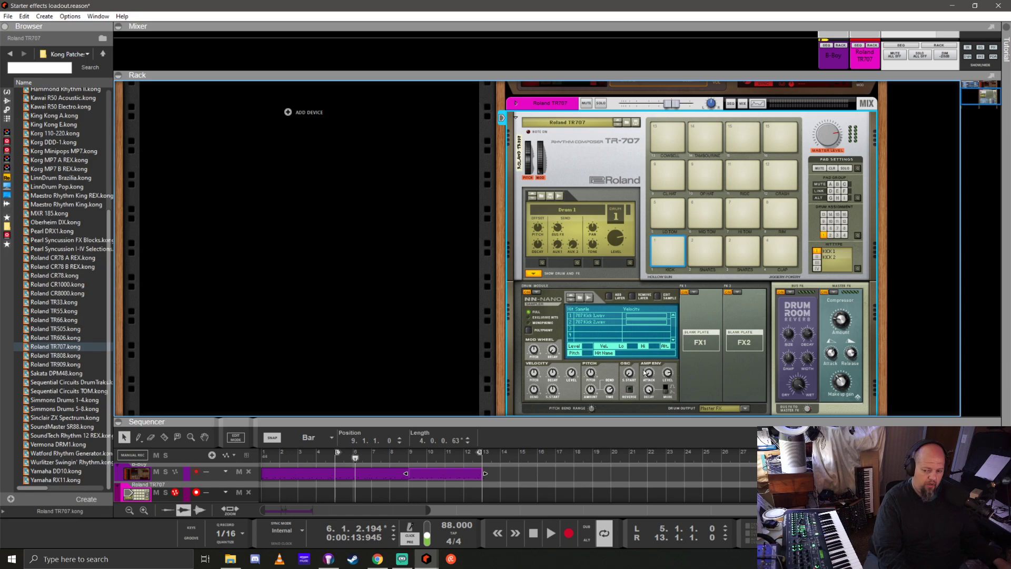
Try the MIDI Out 1 device in a rack column of its own and move it back below the effects
{"action": "scroll", "coordinate": [322, 274], "scroll_direction": "up", "scroll_amount": 3}
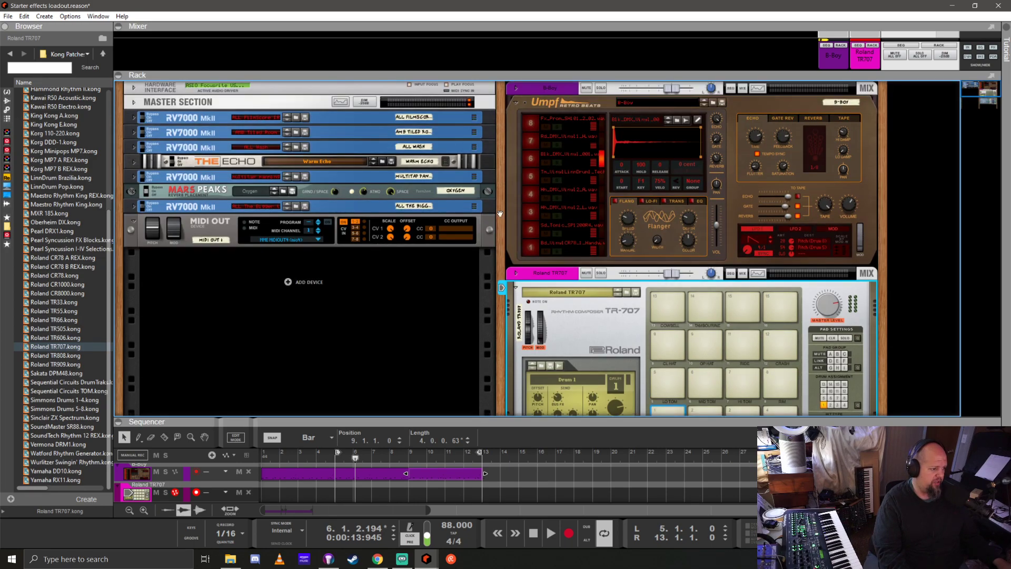
{"action": "left_click", "coordinate": [217, 231]}
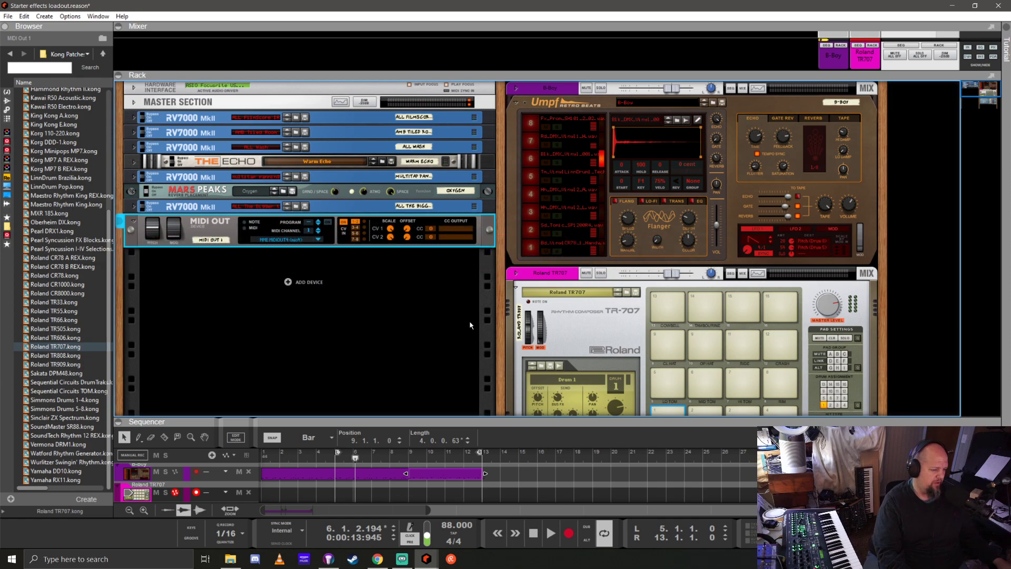
{"action": "mouse_move", "coordinate": [981, 87]}
{"action": "left_mouse_down"}
{"action": "mouse_move", "coordinate": [982, 110]}
{"action": "mouse_move", "coordinate": [973, 85]}
{"action": "left_mouse_up"}
{"action": "left_click_drag", "start_coordinate": [215, 232], "coordinate": [133, 232]}
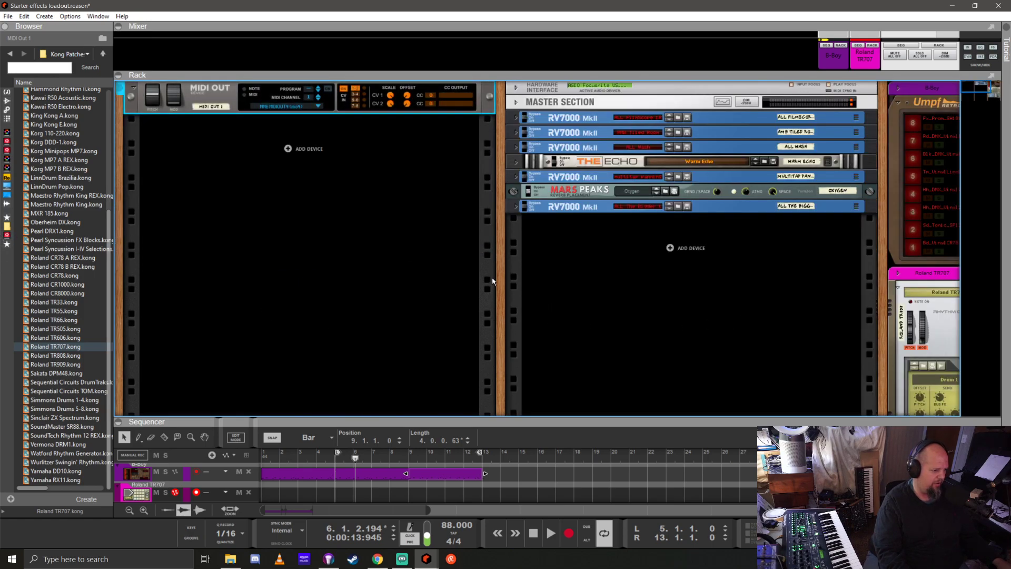
{"action": "left_click_drag", "start_coordinate": [503, 279], "coordinate": [408, 188]}
{"action": "left_click_drag", "start_coordinate": [190, 94], "coordinate": [604, 246]}
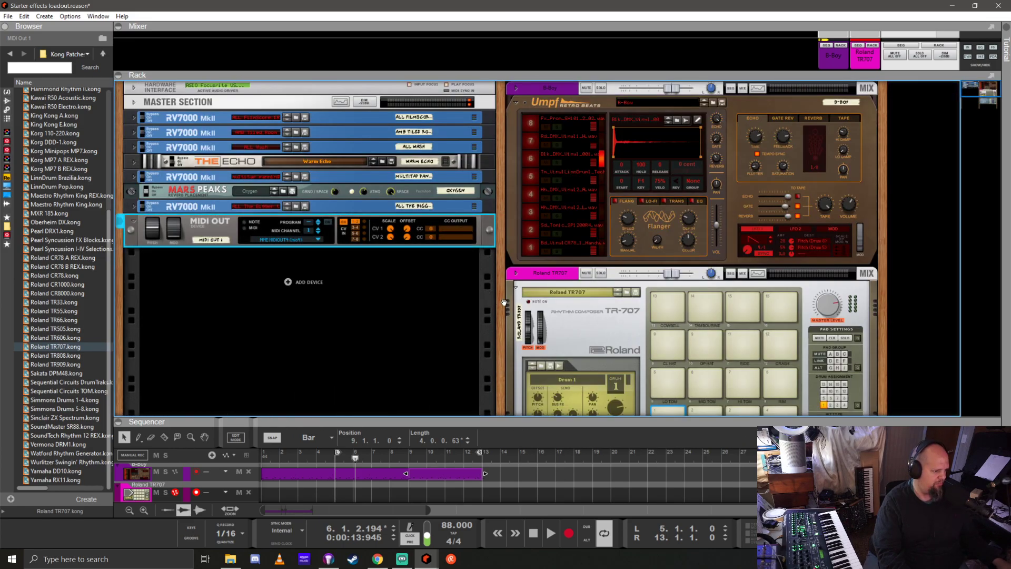
Audition the TR-707's drum pads, including the low tom, mid tom and rim
{"action": "scroll", "coordinate": [413, 264], "scroll_direction": "down", "scroll_amount": 3}
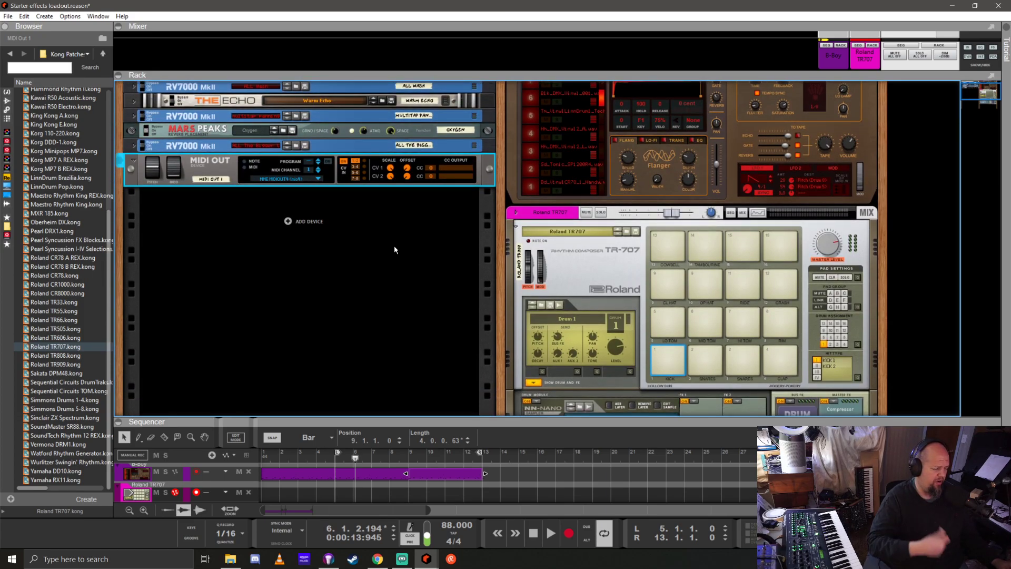
{"action": "scroll", "coordinate": [457, 248], "scroll_direction": "down", "scroll_amount": 6}
{"action": "scroll", "coordinate": [454, 248], "scroll_direction": "down", "scroll_amount": 3}
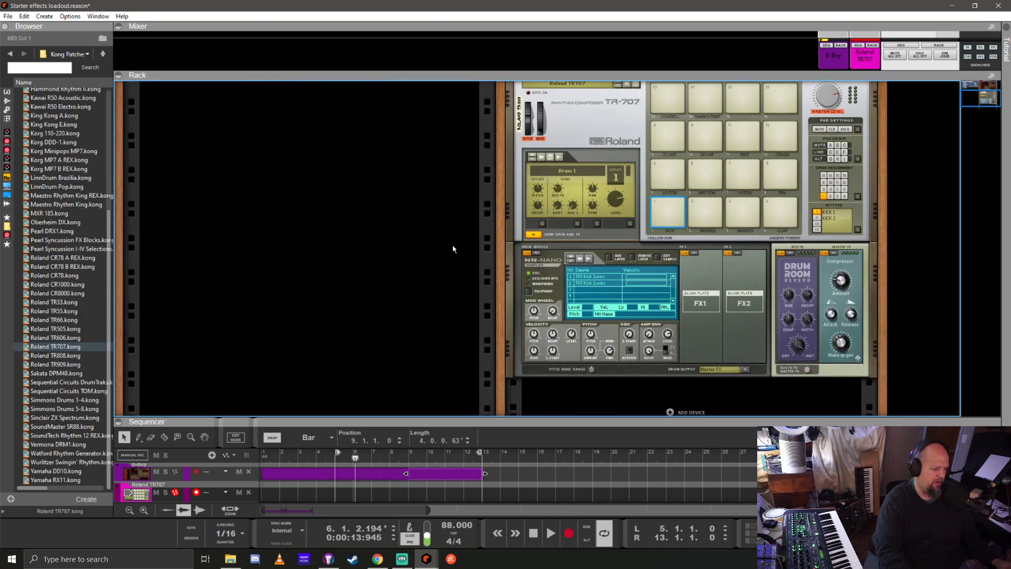
{"action": "scroll", "coordinate": [453, 249], "scroll_direction": "up", "scroll_amount": 3}
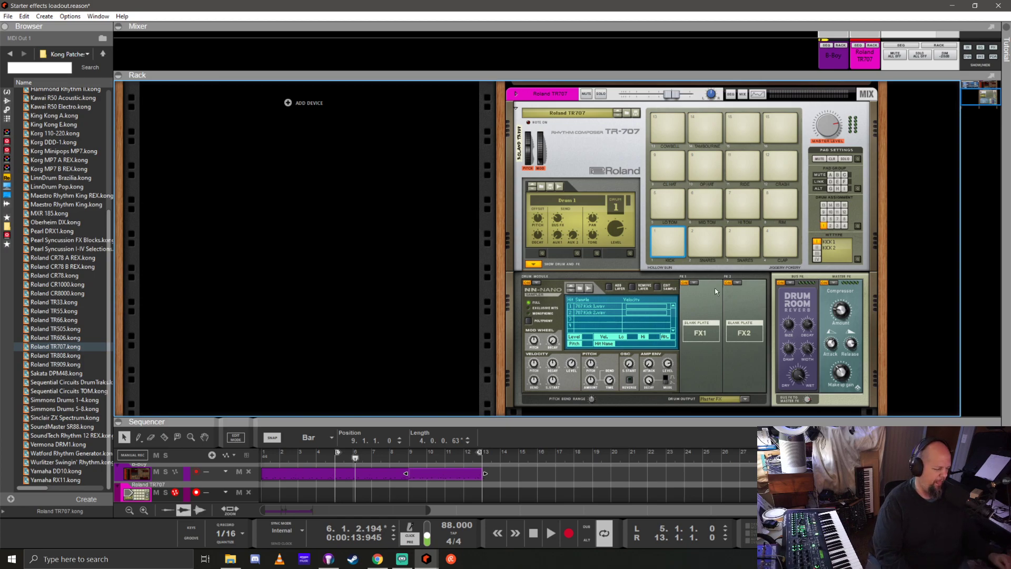
{"action": "left_click", "coordinate": [714, 244]}
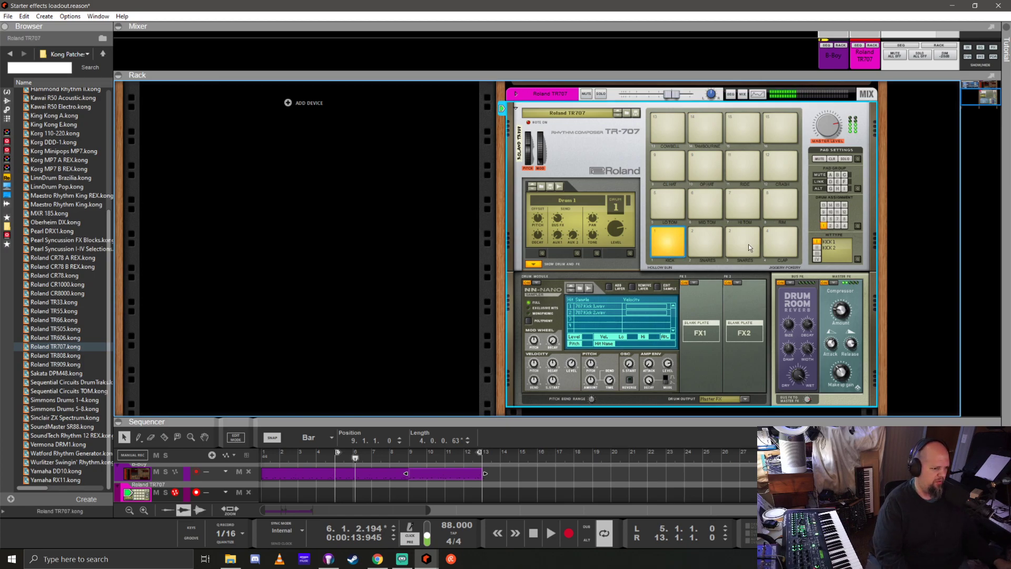
{"action": "left_click", "coordinate": [669, 204]}
{"action": "left_click", "coordinate": [705, 204]}
{"action": "left_click", "coordinate": [781, 203]}
Route the kick on pad 1 to Output 3-4 and the snare on pad 2 to Output 5-6
{"action": "left_click", "coordinate": [664, 249]}
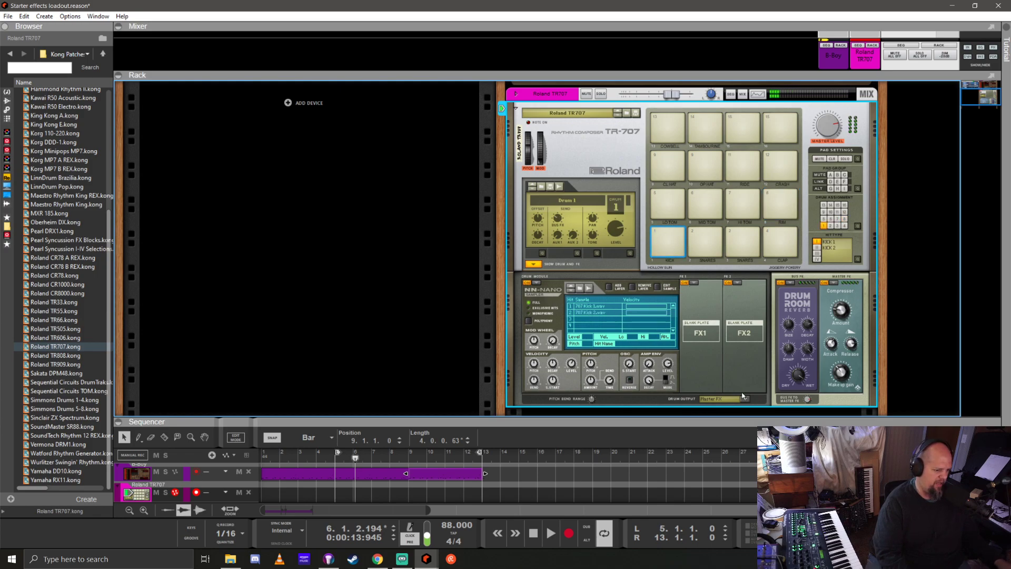
{"action": "left_click", "coordinate": [722, 398]}
{"action": "left_click", "coordinate": [758, 422]}
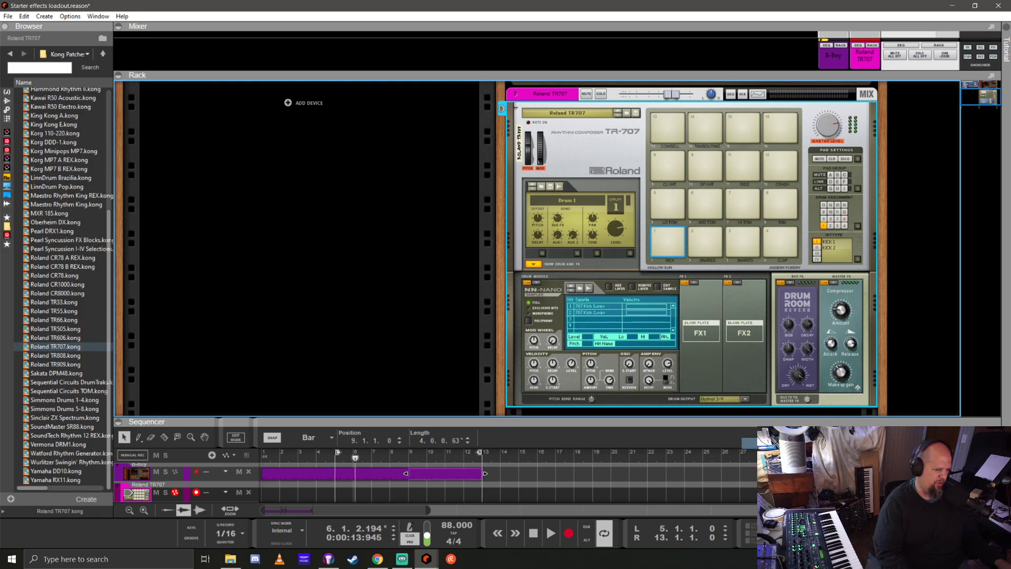
{"action": "left_click", "coordinate": [708, 250]}
{"action": "left_click", "coordinate": [742, 399]}
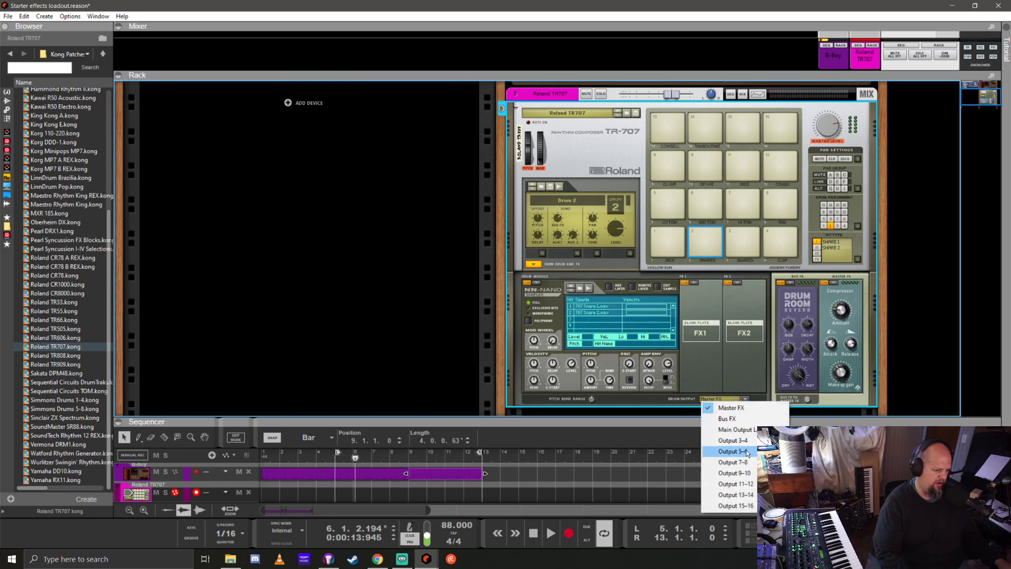
{"action": "left_click", "coordinate": [746, 451]}
Route the closed hat on pad 9 to Output 7-8 and check the output of the open hat on pad 10
{"action": "left_click", "coordinate": [665, 163]}
{"action": "left_click", "coordinate": [743, 398]}
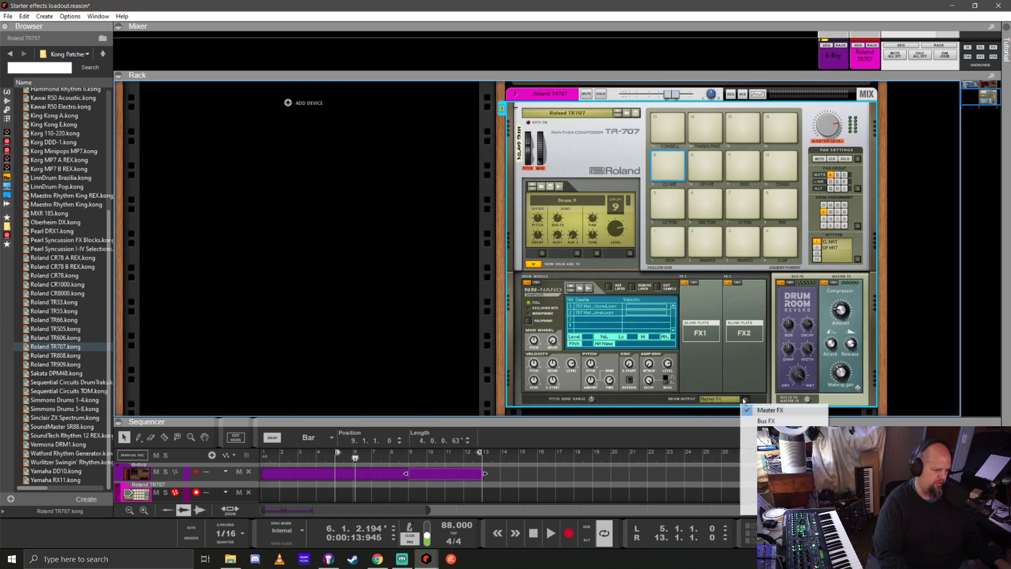
{"action": "left_click", "coordinate": [747, 463]}
{"action": "left_click", "coordinate": [697, 165]}
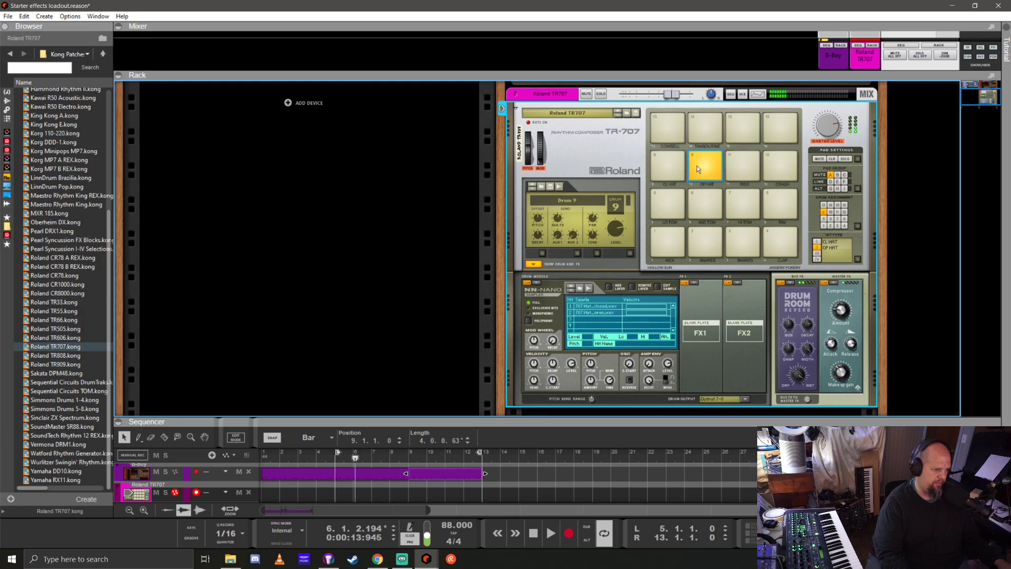
{"action": "left_click", "coordinate": [744, 399]}
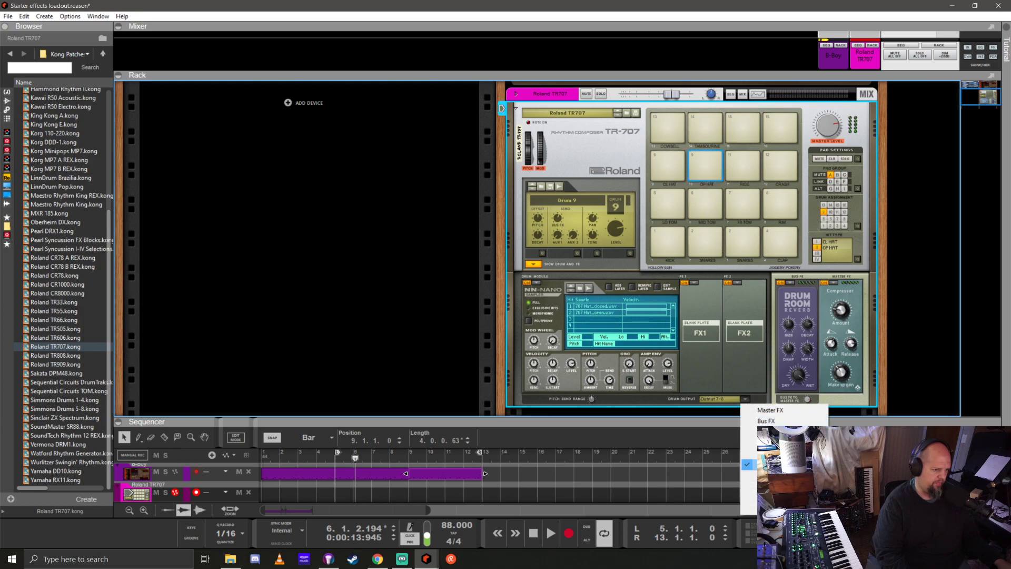
{"action": "left_click", "coordinate": [710, 171]}
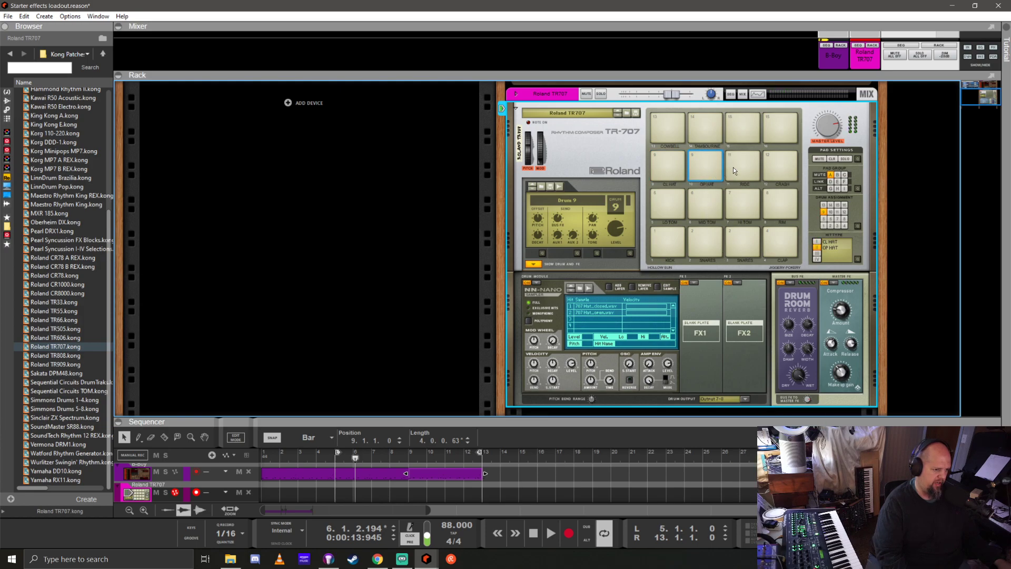
{"action": "left_click", "coordinate": [659, 165]}
{"action": "scroll", "coordinate": [692, 292], "scroll_direction": "down", "scroll_amount": 2}
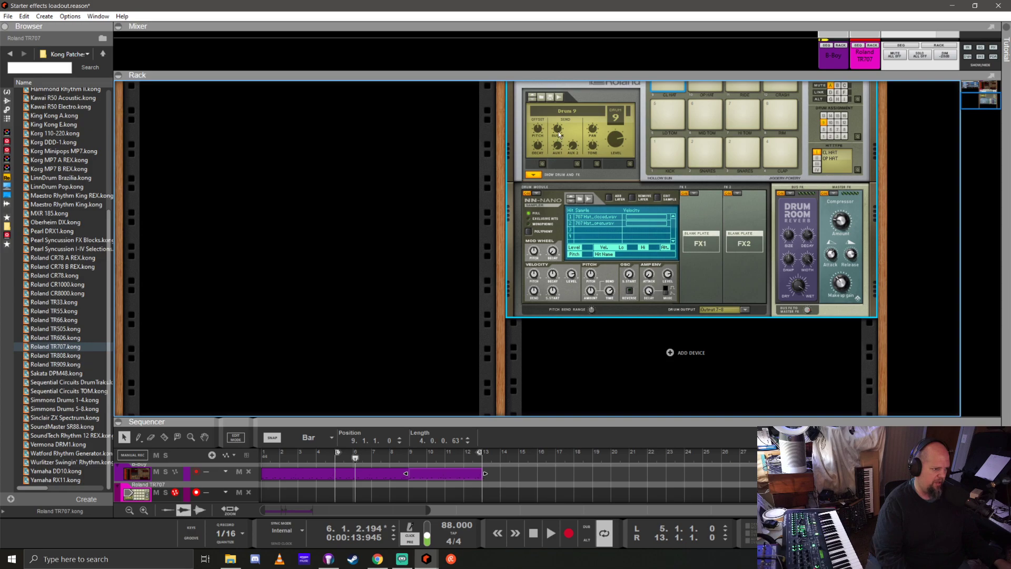
{"action": "scroll", "coordinate": [632, 168], "scroll_direction": "up", "scroll_amount": 2}
{"action": "left_click", "coordinate": [705, 174]}
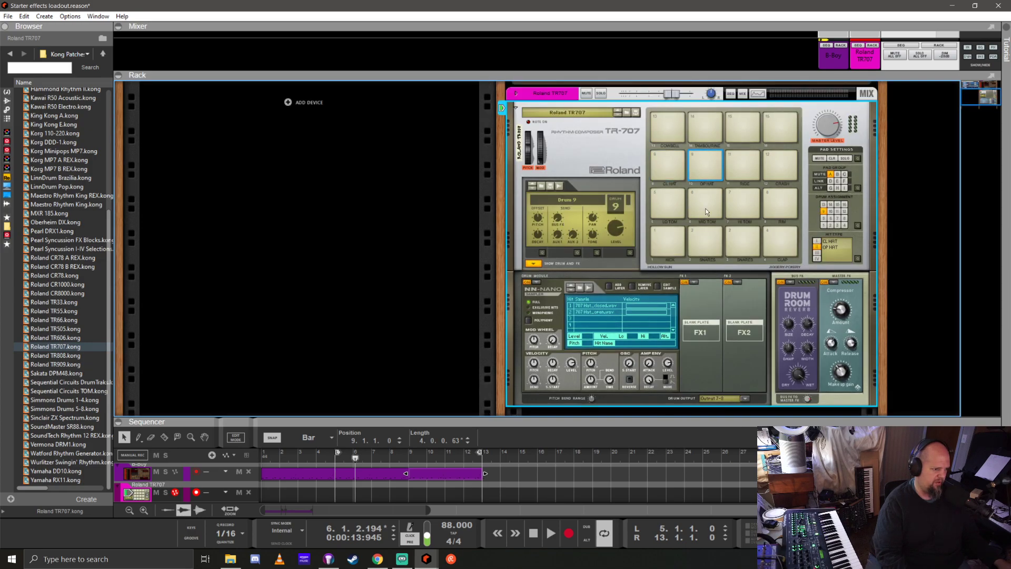
Audition the kick pad and load the Noise module into FX 1 of the snare on pad 2
{"action": "scroll", "coordinate": [672, 216], "scroll_direction": "down", "scroll_amount": 1}
{"action": "left_click", "coordinate": [665, 208]}
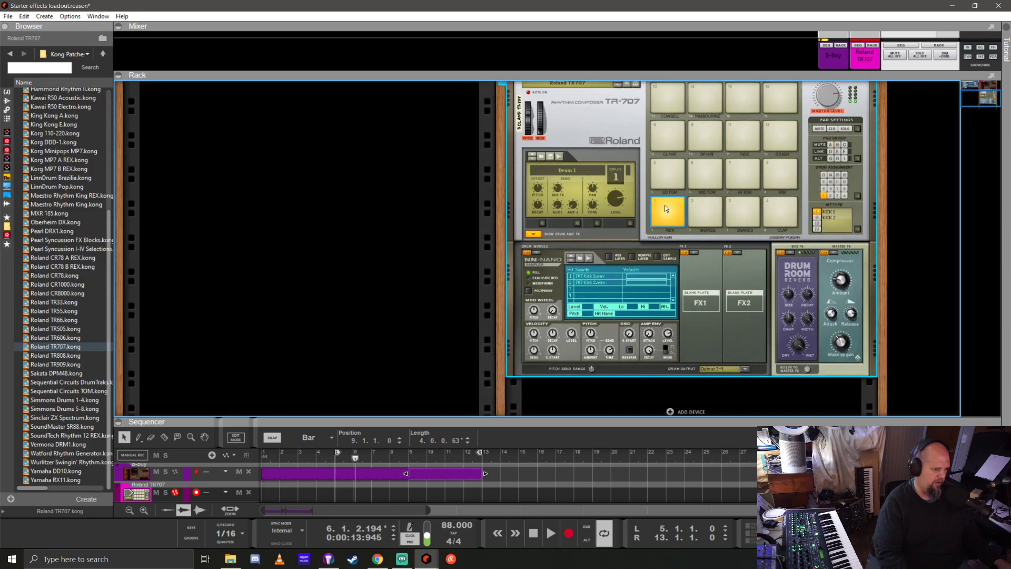
{"action": "left_click", "coordinate": [714, 213]}
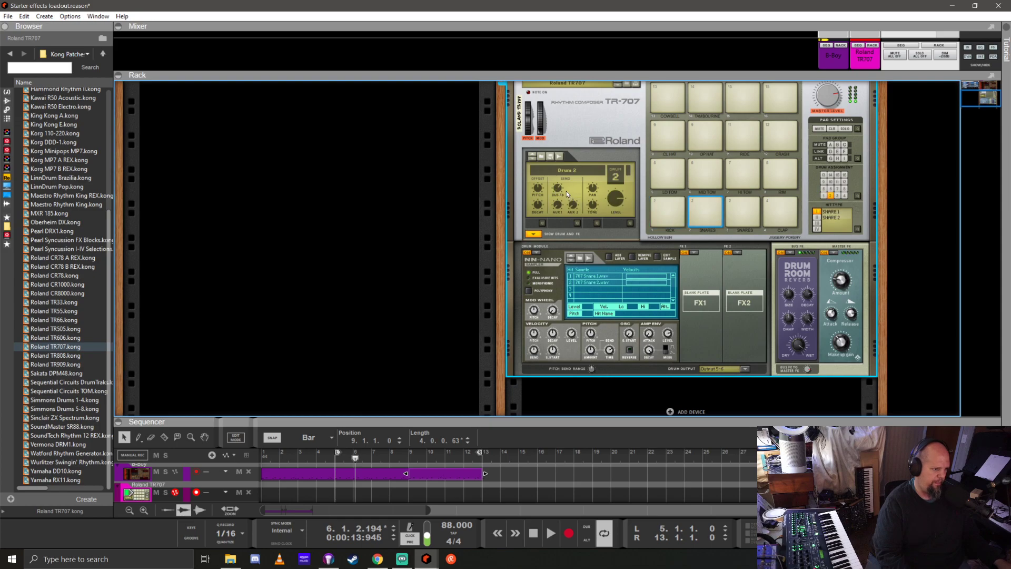
{"action": "left_click", "coordinate": [695, 253]}
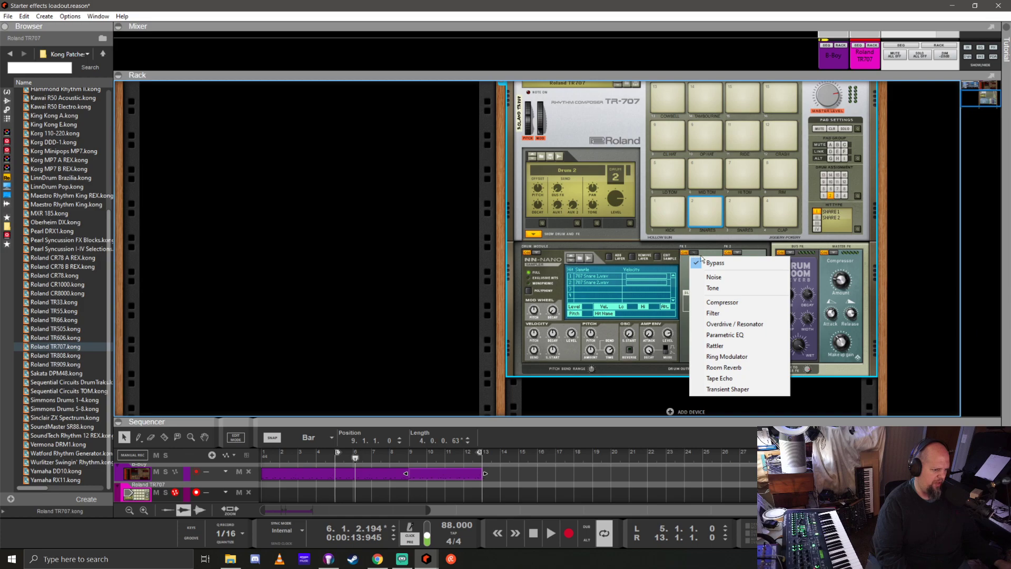
{"action": "left_click", "coordinate": [714, 277]}
{"action": "scroll", "coordinate": [636, 389], "scroll_direction": "down", "scroll_amount": 2}
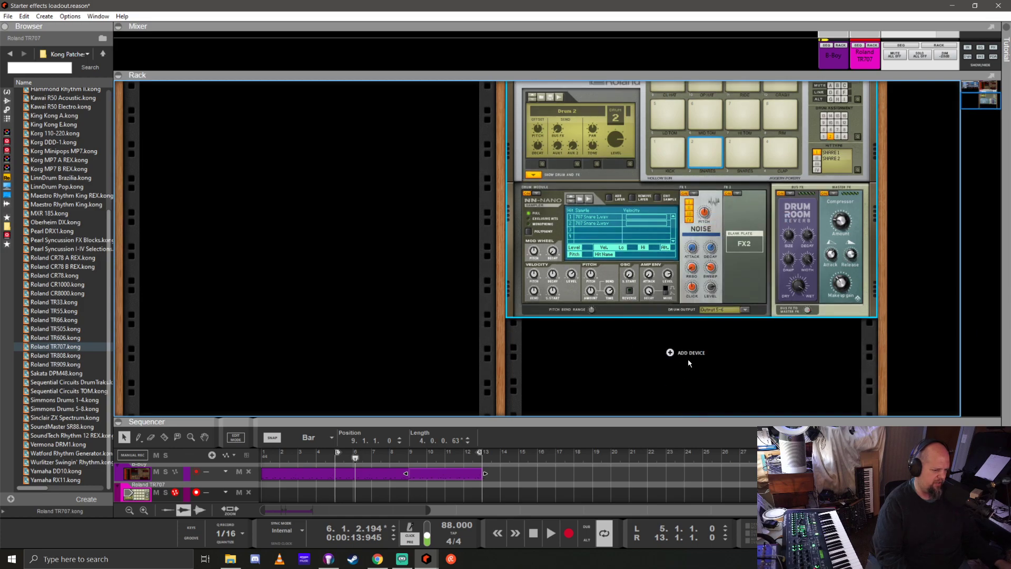
Create a mix channel below the Kong, name it kick and set its track color to Deep Purple
{"action": "left_click", "coordinate": [685, 353]}
{"action": "left_click", "coordinate": [731, 387]}
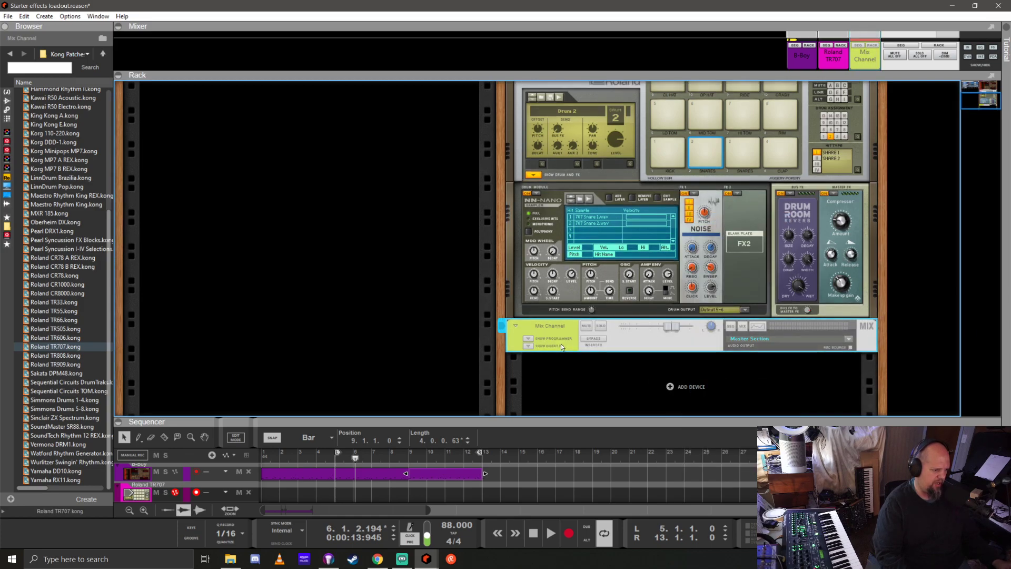
{"action": "double_click", "coordinate": [554, 324]}
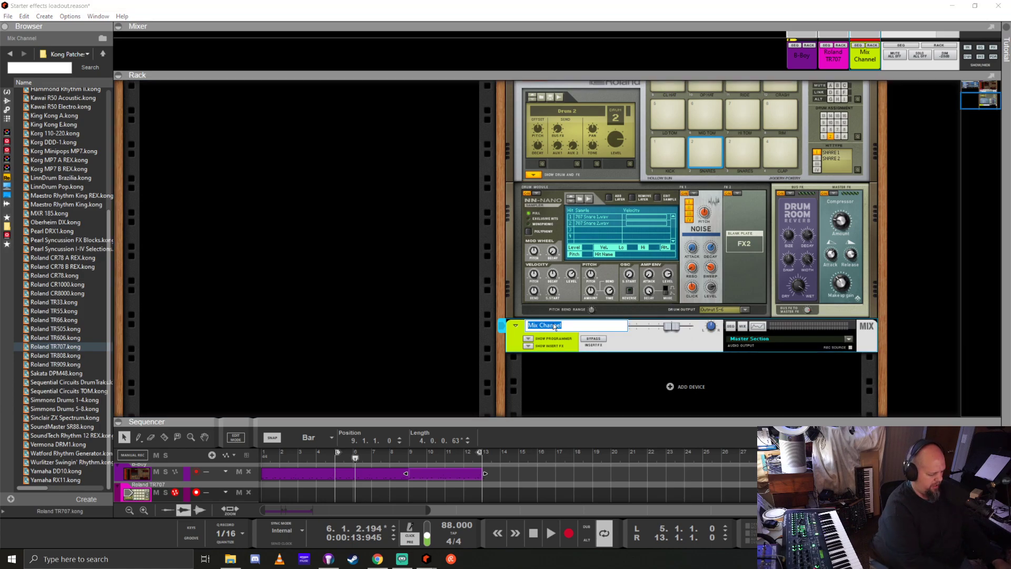
{"action": "type", "text": "kick"}
{"action": "key", "text": "Return"}
{"action": "right_click", "coordinate": [561, 327]}
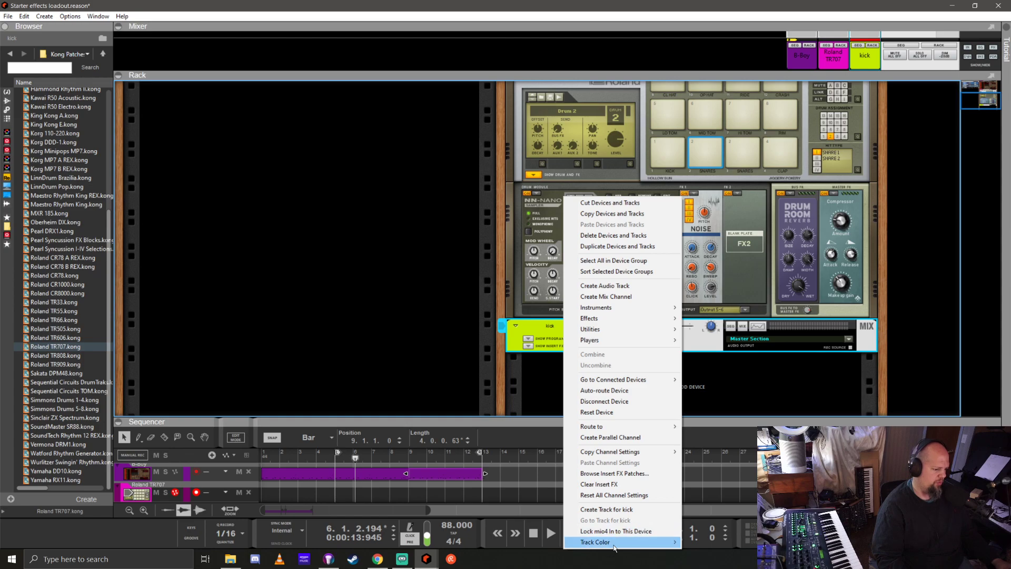
{"action": "mouse_move", "coordinate": [610, 542]}
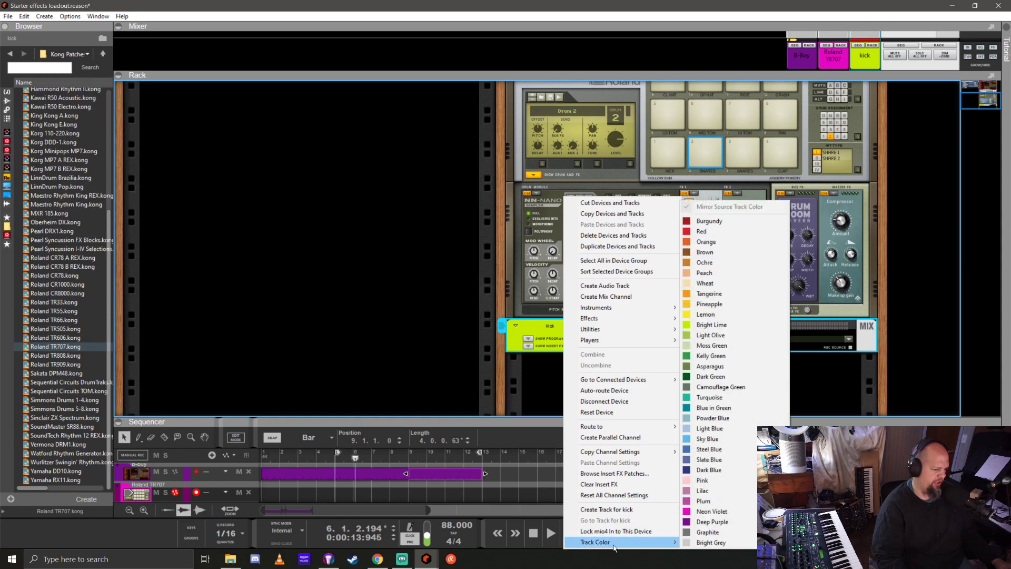
{"action": "left_click", "coordinate": [731, 521]}
Add a second mix channel under kick, color it Deep Purple and name it snare
{"action": "scroll", "coordinate": [606, 347], "scroll_direction": "down", "scroll_amount": 1}
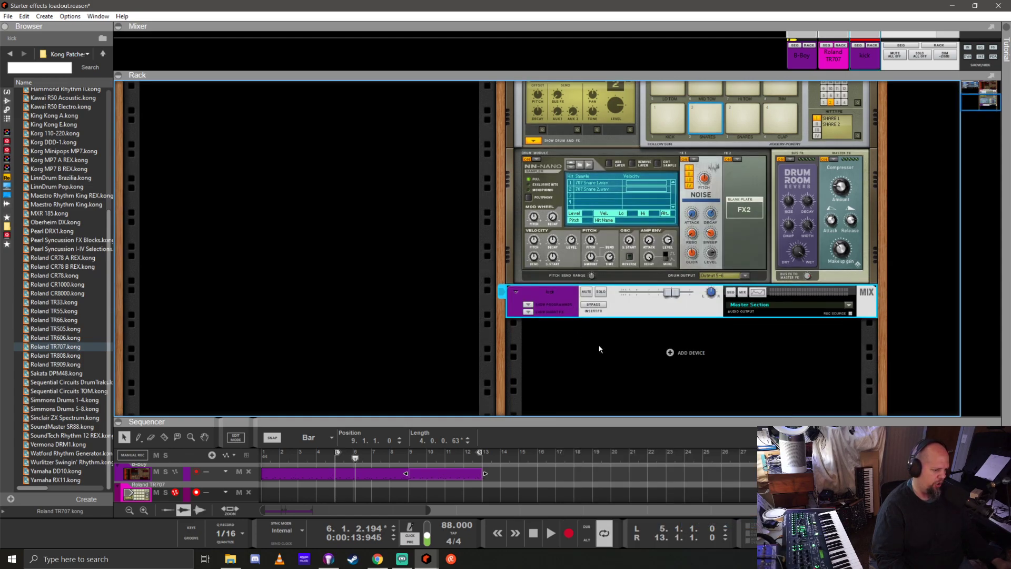
{"action": "right_click", "coordinate": [680, 352]}
{"action": "left_click", "coordinate": [717, 387]}
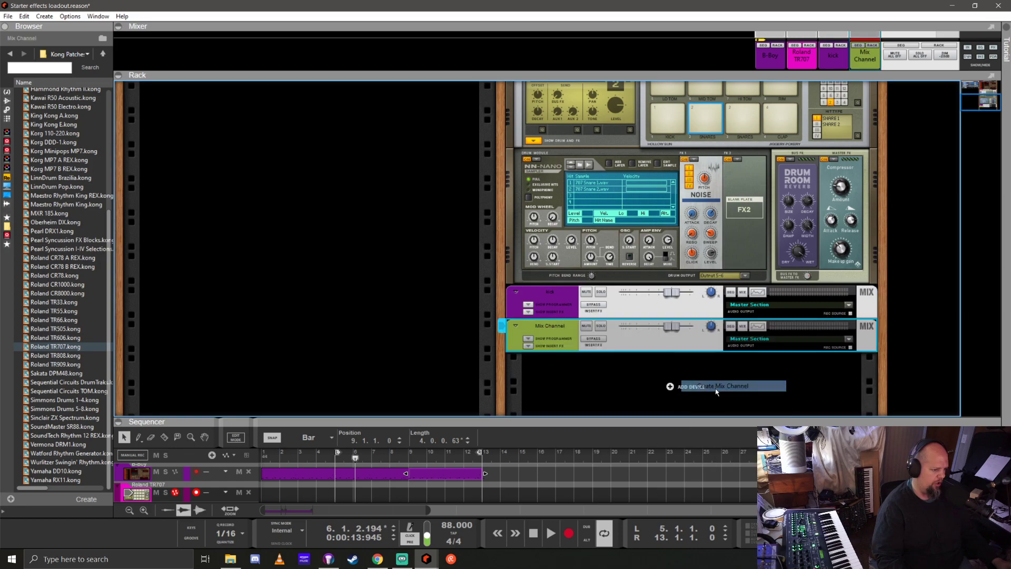
{"action": "right_click", "coordinate": [564, 330]}
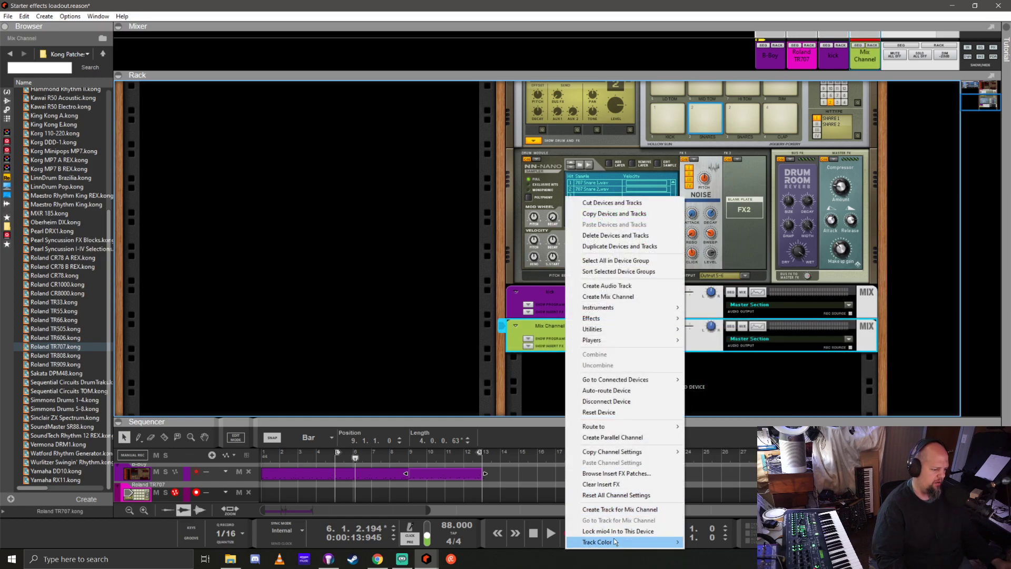
{"action": "mouse_move", "coordinate": [614, 538]}
{"action": "left_click", "coordinate": [718, 521]}
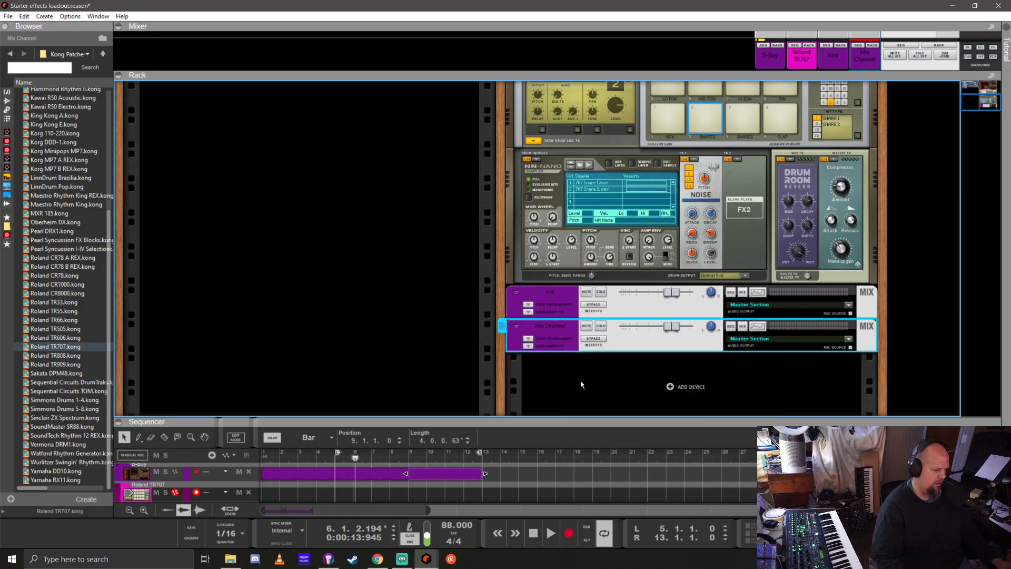
{"action": "double_click", "coordinate": [558, 330]}
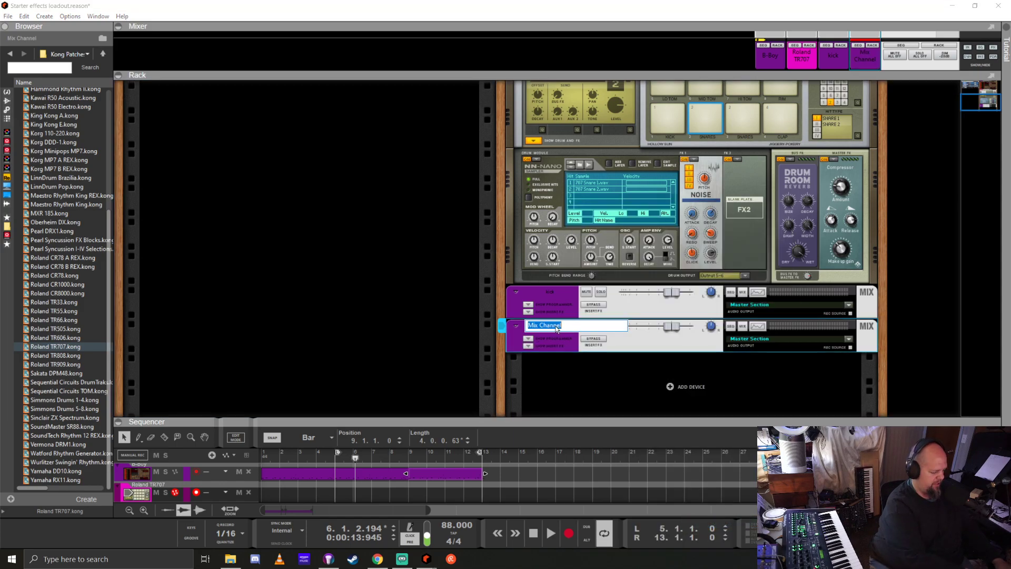
{"action": "type", "text": "snare"}
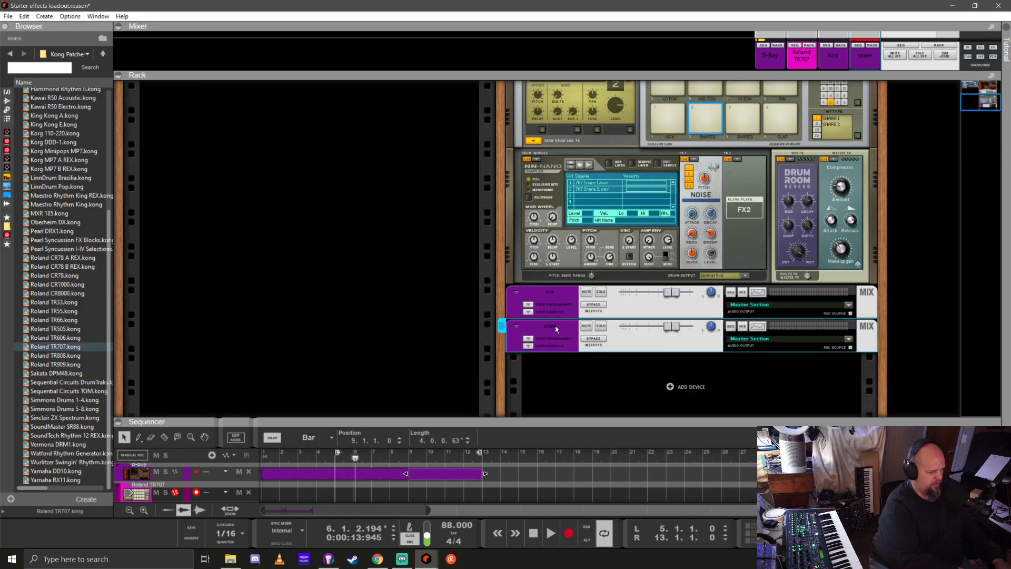
Add a third mix channel under snare, name it hats and set its track color to Neon Violet
{"action": "right_click", "coordinate": [687, 385]}
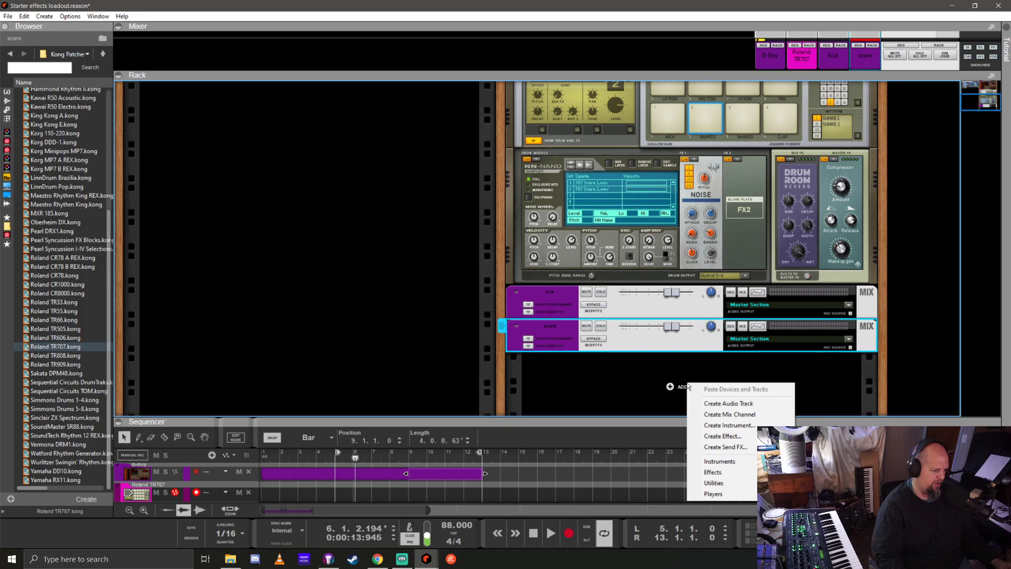
{"action": "left_click", "coordinate": [733, 413]}
{"action": "double_click", "coordinate": [555, 359]}
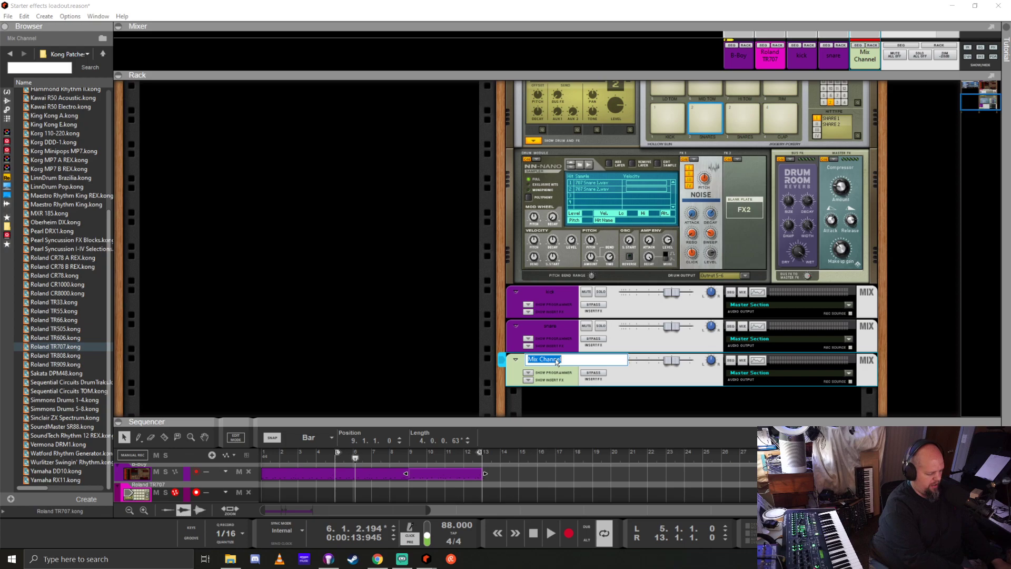
{"action": "type", "text": "hats"}
{"action": "key", "text": "Return"}
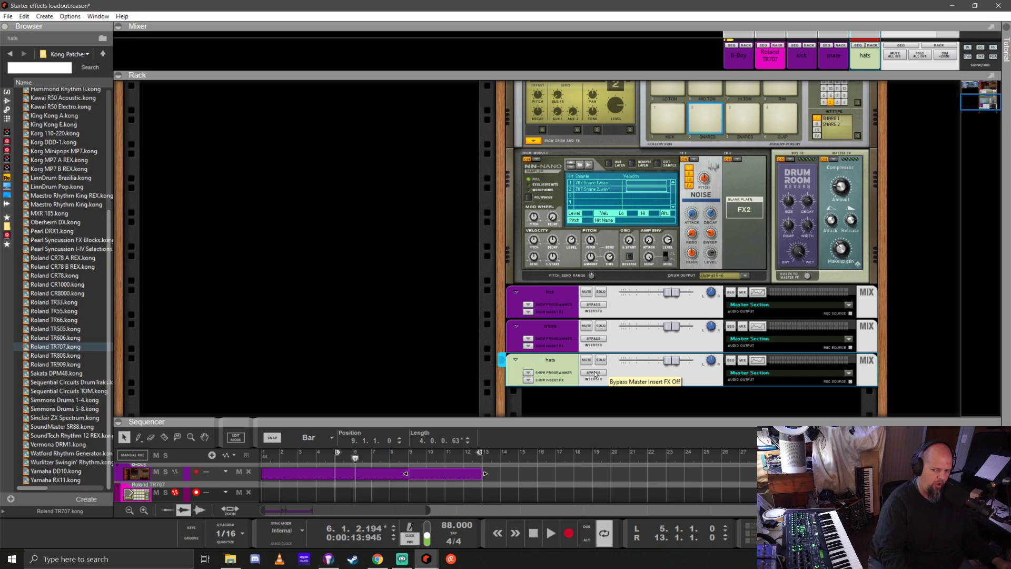
{"action": "left_click", "coordinate": [561, 364]}
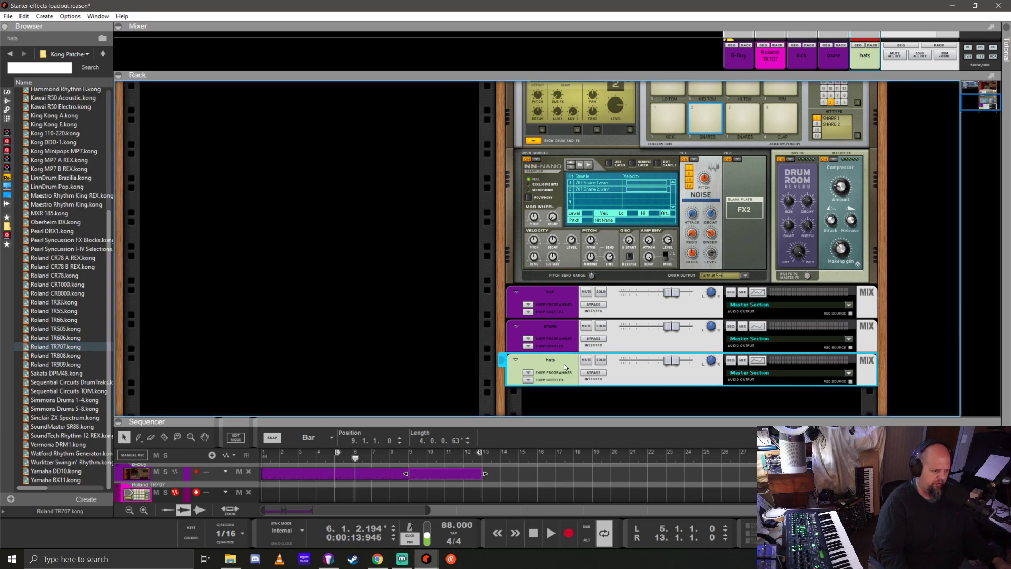
{"action": "right_click", "coordinate": [564, 365]}
{"action": "mouse_move", "coordinate": [611, 356]}
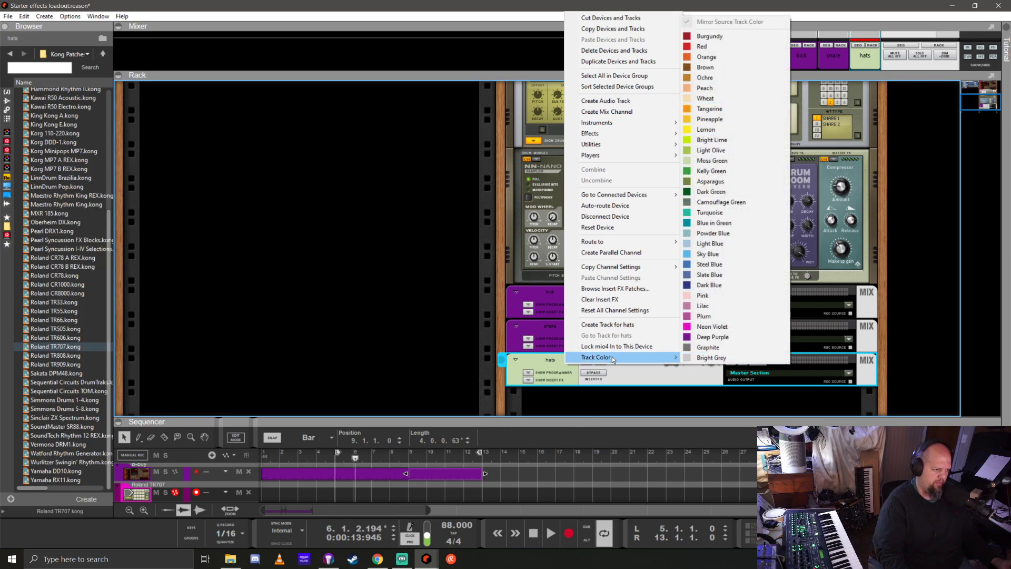
{"action": "left_click", "coordinate": [734, 327]}
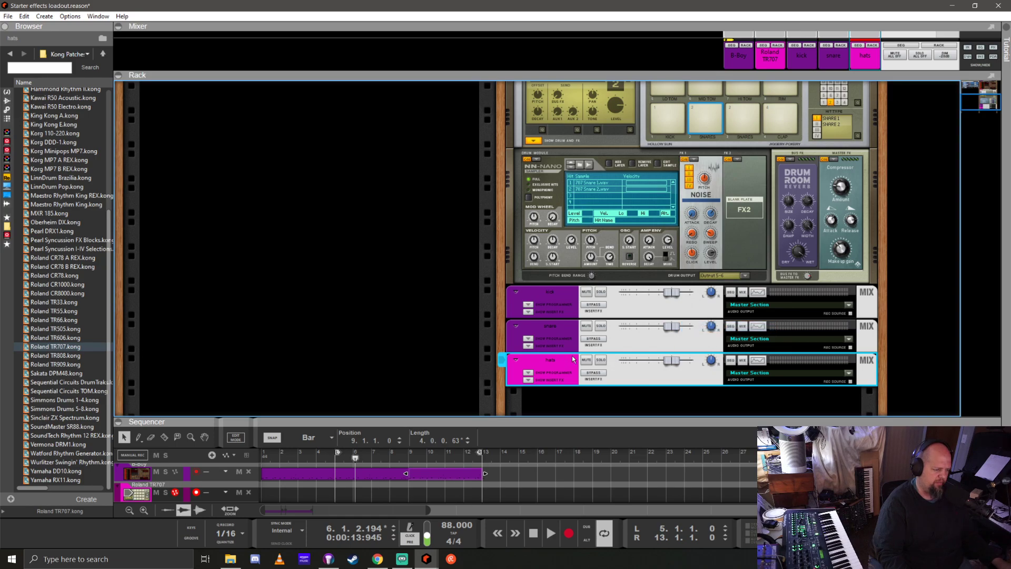
Check which effect modules are available for FX 2 of the snare on pad 2
{"action": "scroll", "coordinate": [610, 240], "scroll_direction": "up", "scroll_amount": 3}
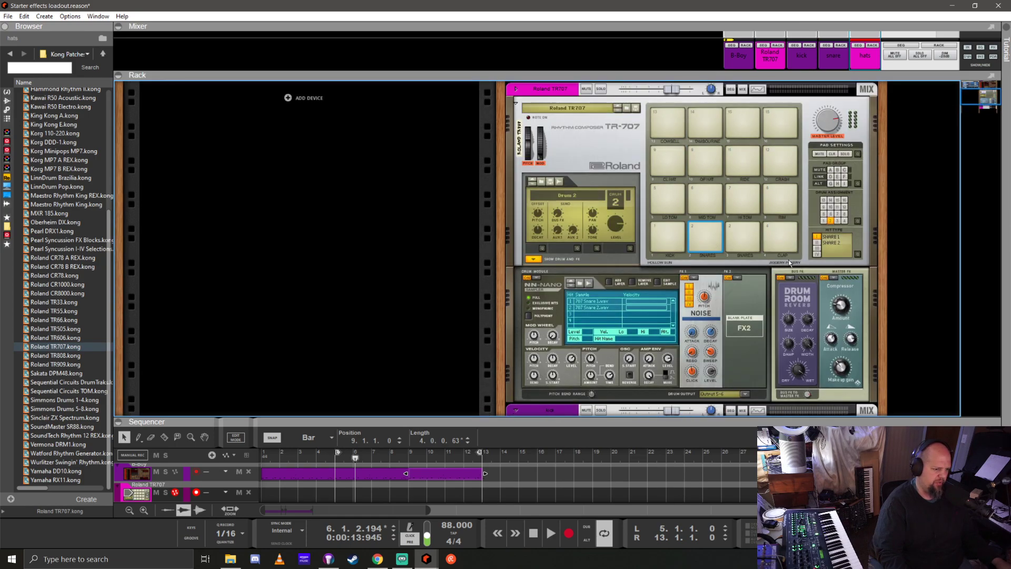
{"action": "left_click", "coordinate": [738, 277]}
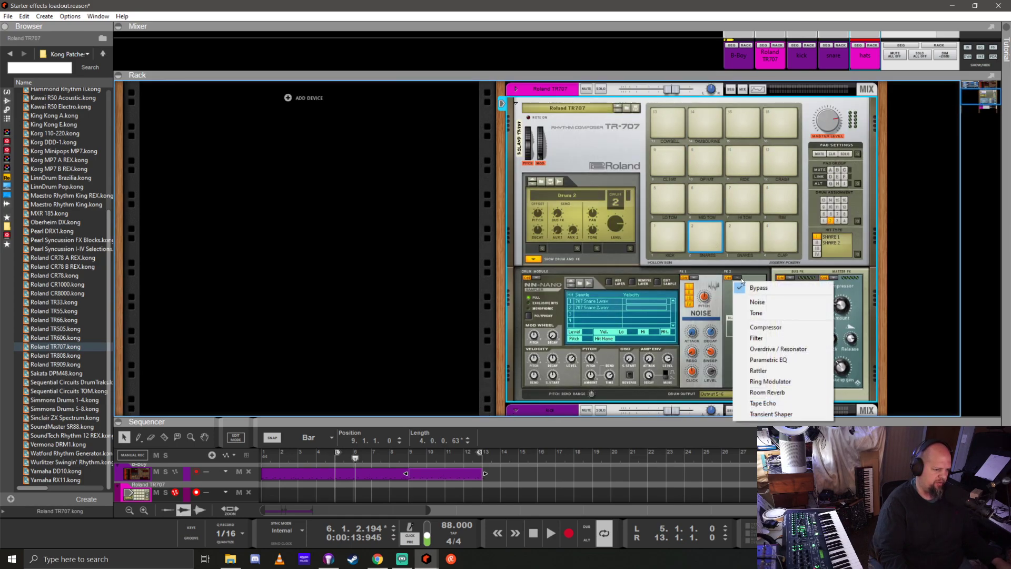
{"action": "left_click", "coordinate": [724, 308]}
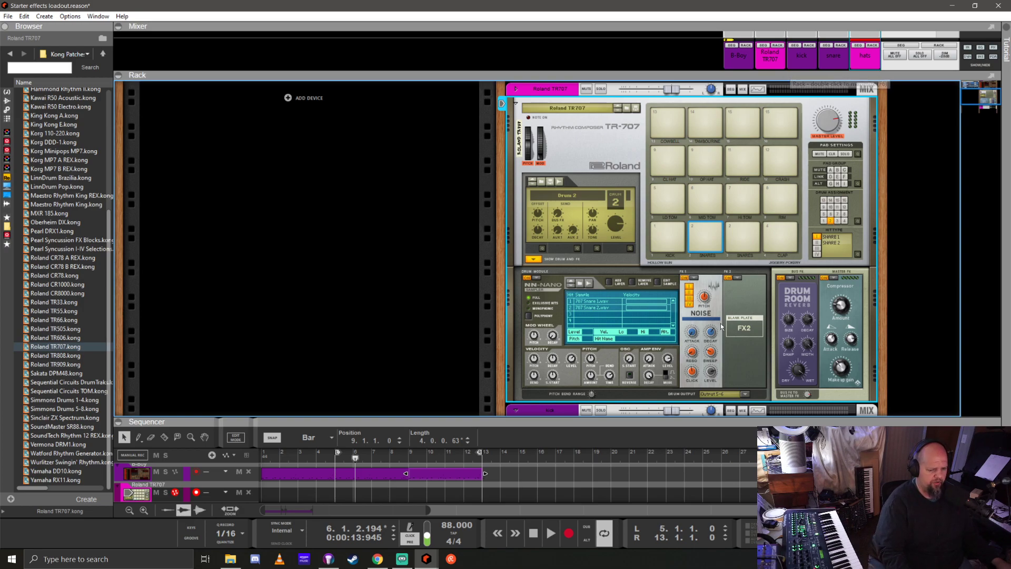
On the back of the rack, cable Kong's audio outputs 3-4 to the stereo input of the kick mix channel
{"action": "scroll", "coordinate": [725, 301], "scroll_direction": "down", "scroll_amount": 3}
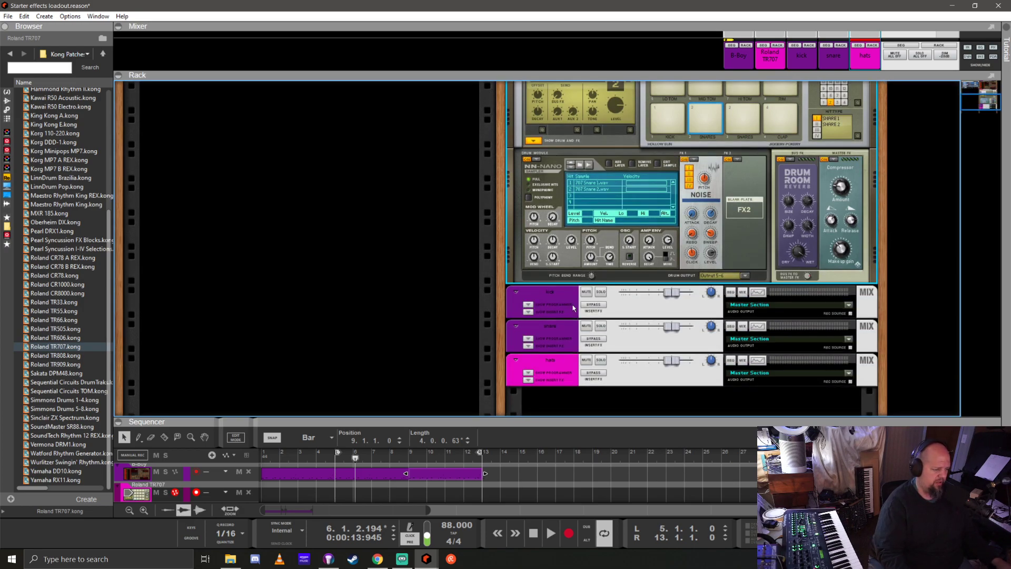
{"action": "key", "text": "Tab"}
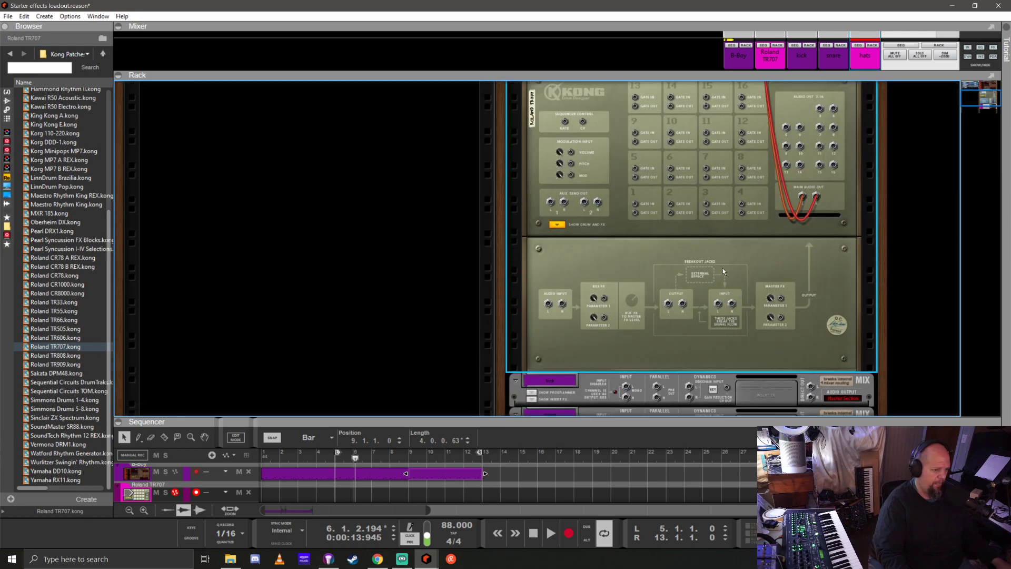
{"action": "left_click_drag", "start_coordinate": [820, 109], "coordinate": [693, 307]}
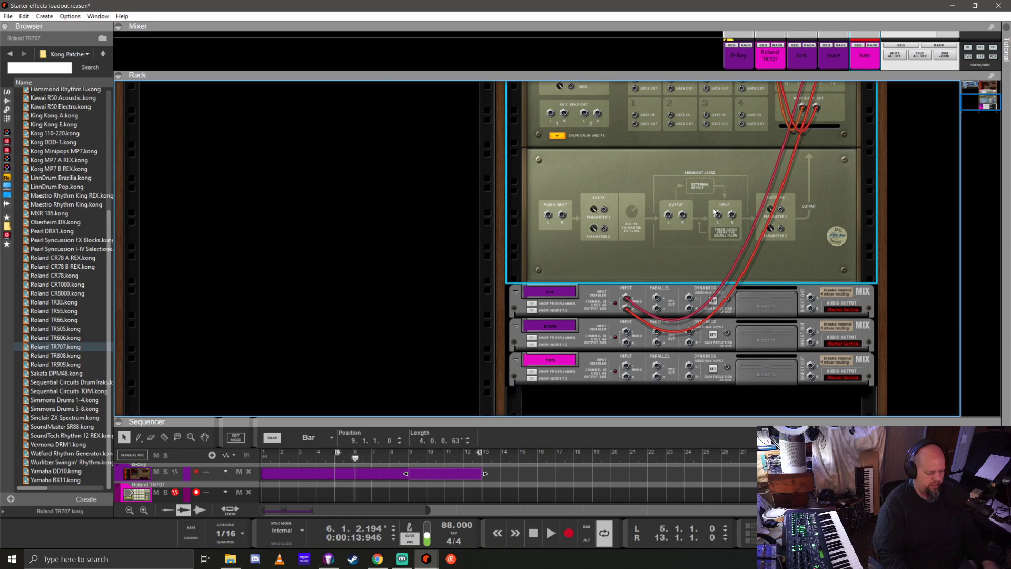
{"action": "left_click", "coordinate": [611, 285]}
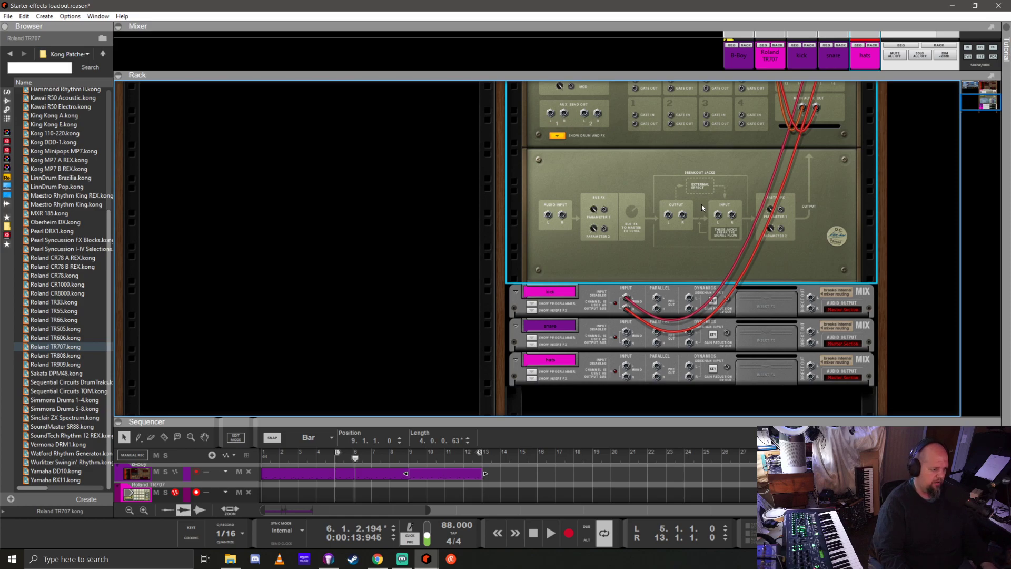
{"action": "left_click", "coordinate": [602, 288]}
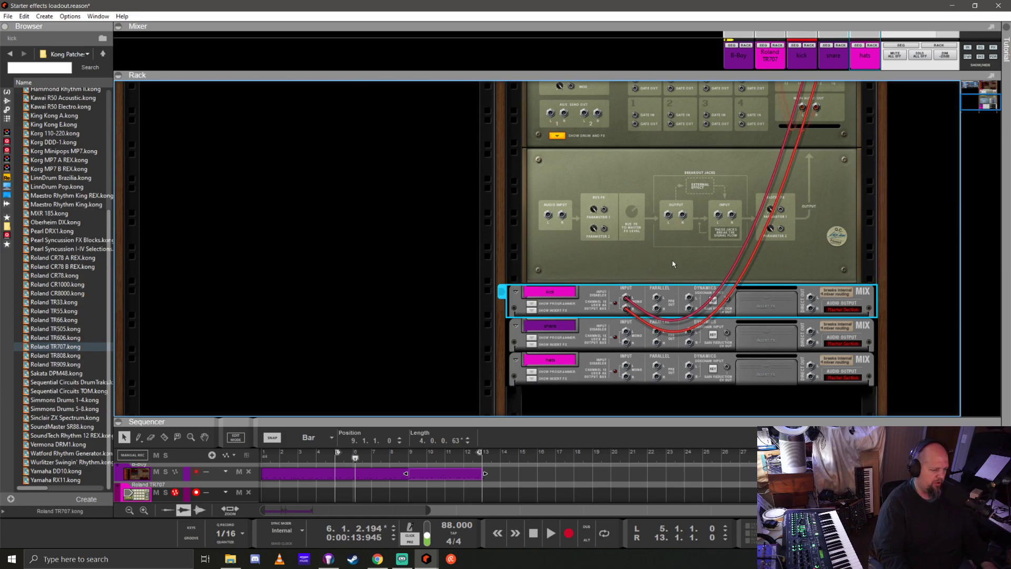
{"action": "key", "text": "l"}
Cable Kong's outputs 5-6 to the snare channel and 7-8 to the hats channel, and return to the rack's front
{"action": "scroll", "coordinate": [696, 251], "scroll_direction": "up", "scroll_amount": 3}
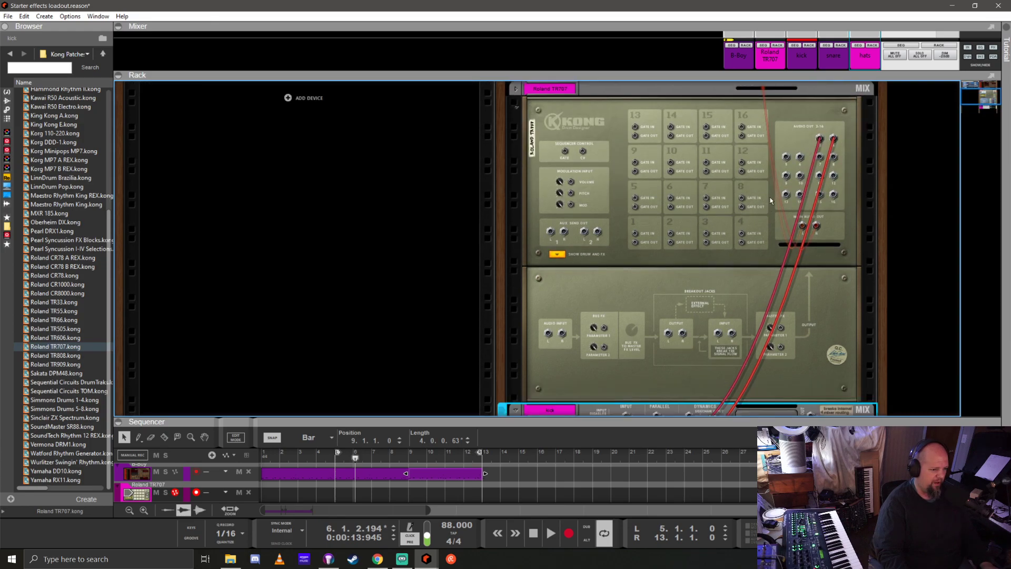
{"action": "left_click", "coordinate": [784, 166]}
{"action": "left_click_drag", "start_coordinate": [785, 167], "coordinate": [619, 330]}
{"action": "scroll", "coordinate": [823, 200], "scroll_direction": "up", "scroll_amount": 4}
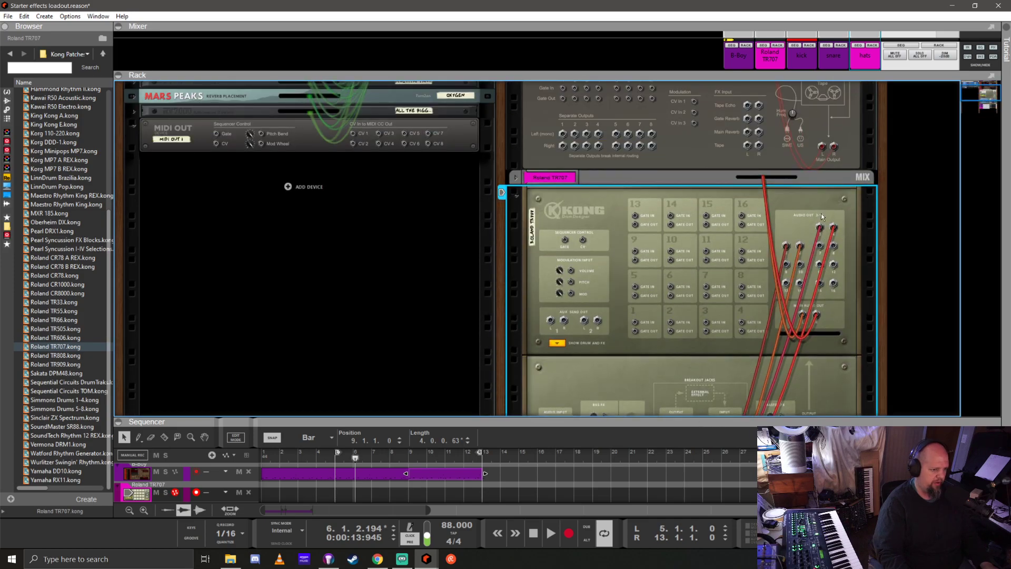
{"action": "left_click_drag", "start_coordinate": [820, 249], "coordinate": [626, 365]}
{"action": "key", "text": "Tab"}
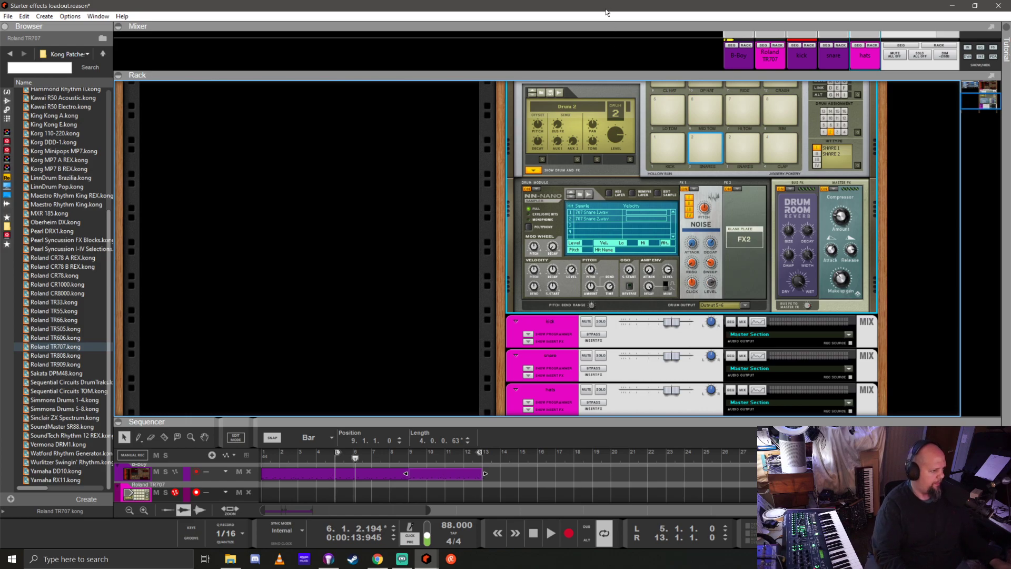
Save the song under the new file name livestream 5-8-20 in the Current songs folder
{"action": "key", "text": "ctrl+shift+s"}
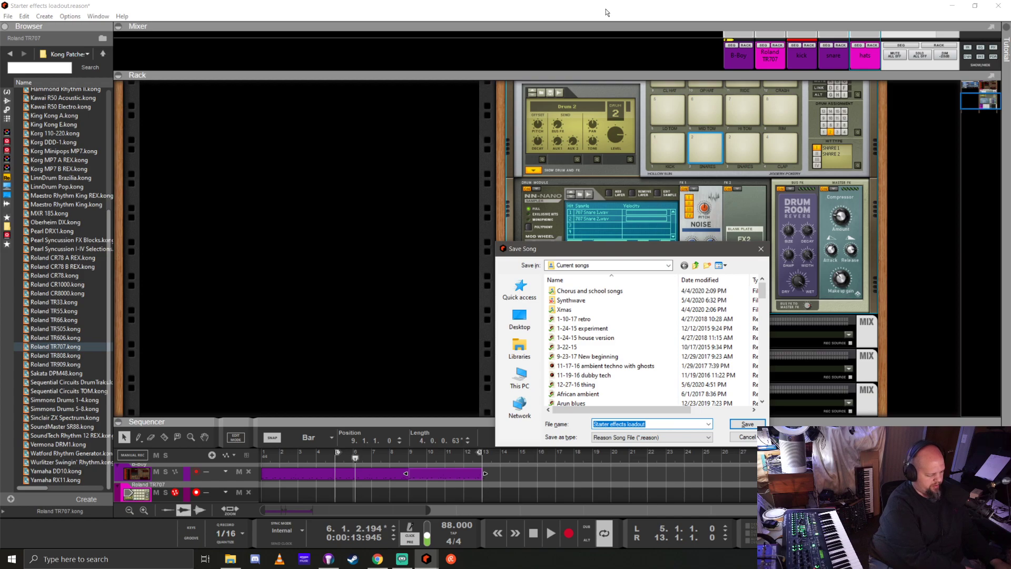
{"action": "type", "text": "livestream"}
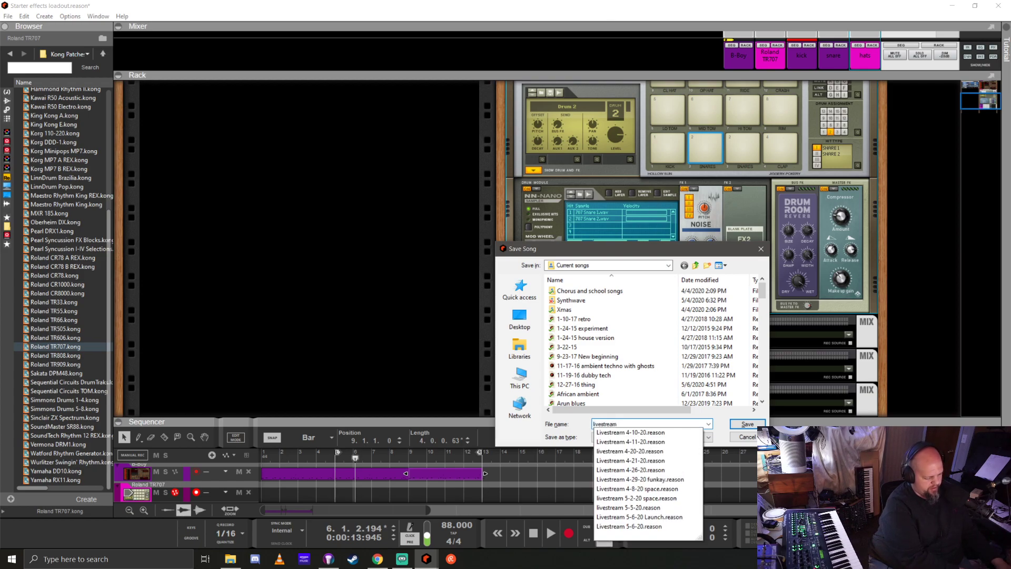
{"action": "type", "text": " 5-8-20"}
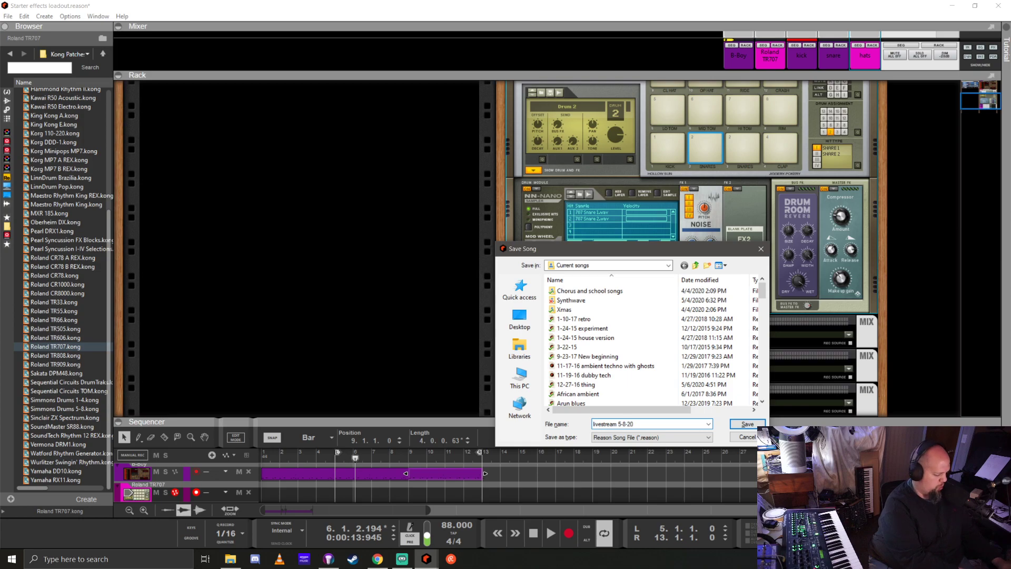
{"action": "key", "text": "Return"}
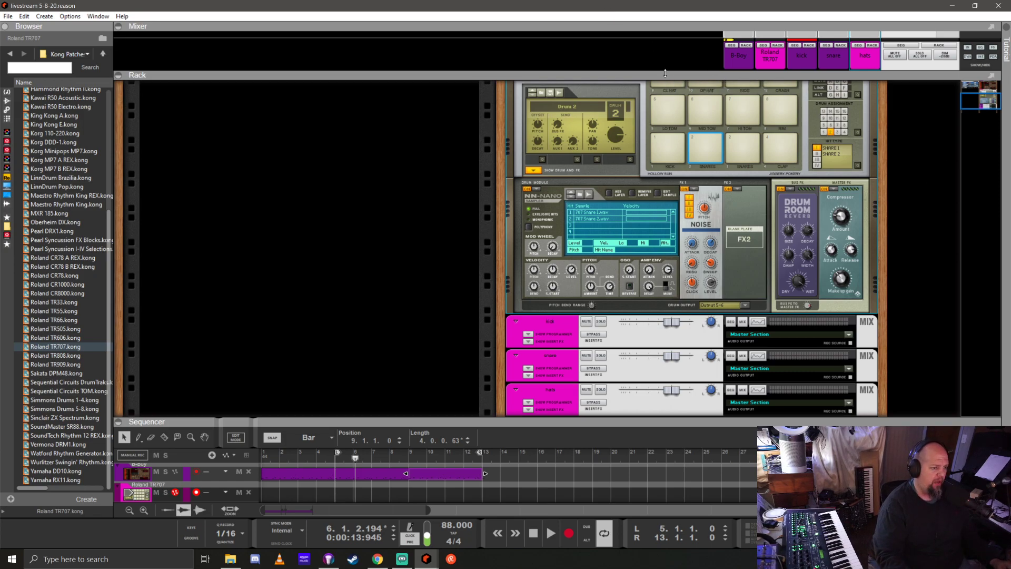
Collapse the mixer area, enlarge the sequencer area and play the song from bar 5
{"action": "left_click_drag", "start_coordinate": [665, 73], "coordinate": [673, 9]}
{"action": "scroll", "coordinate": [642, 323], "scroll_direction": "down", "scroll_amount": 2}
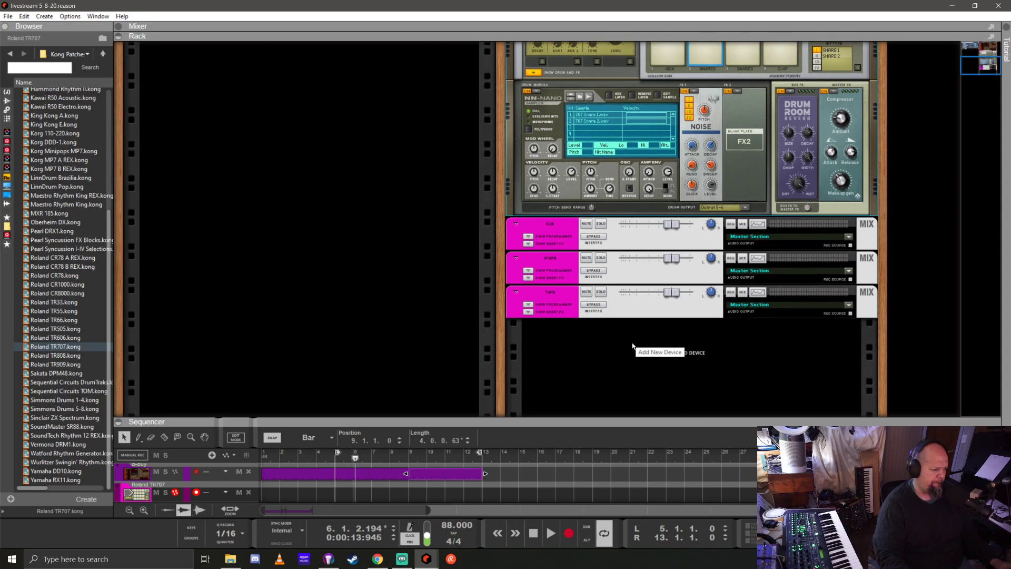
{"action": "left_click", "coordinate": [338, 462]}
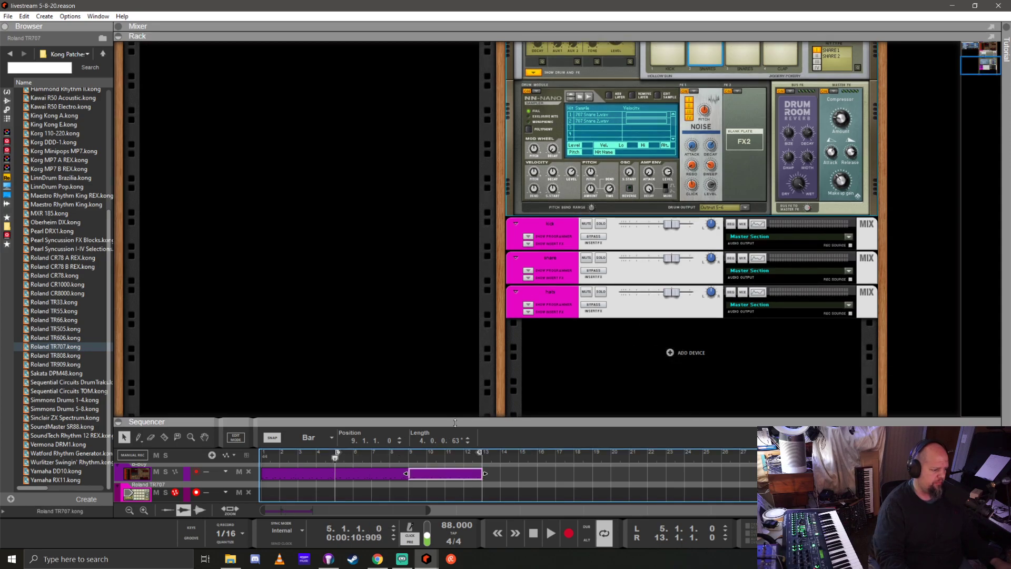
{"action": "left_click_drag", "start_coordinate": [455, 422], "coordinate": [455, 362]}
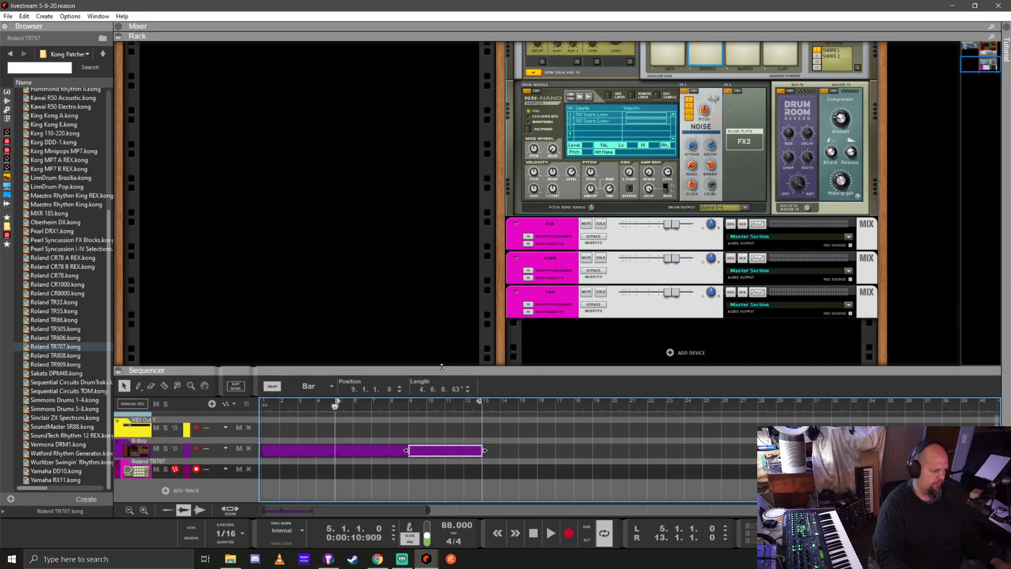
{"action": "key", "text": "space"}
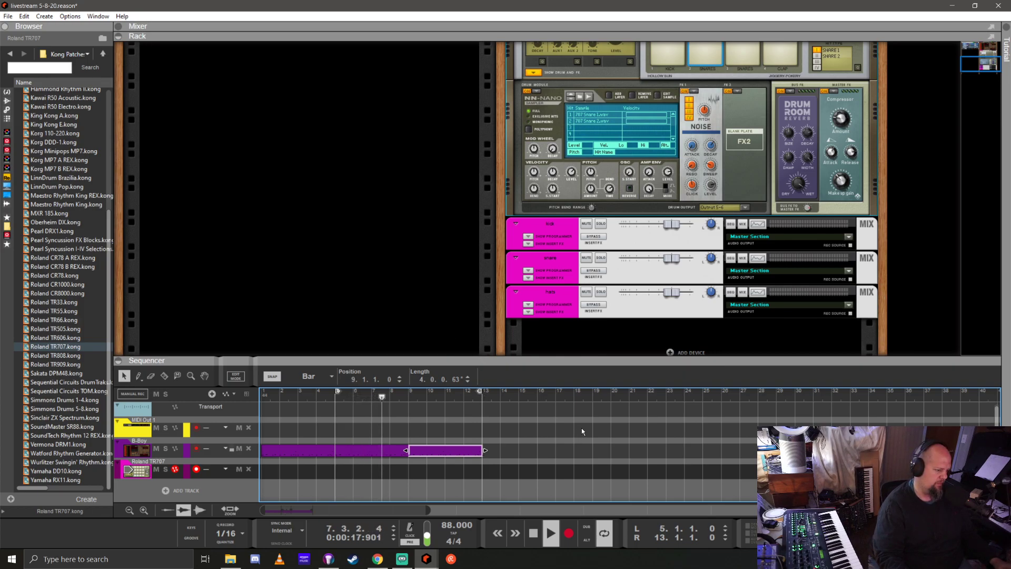
Copy the two B-Boy clips spanning bars 5 to 13 onto the Roland TR707 track and join them into one clip
{"action": "left_click", "coordinate": [389, 450], "text": "shift"}
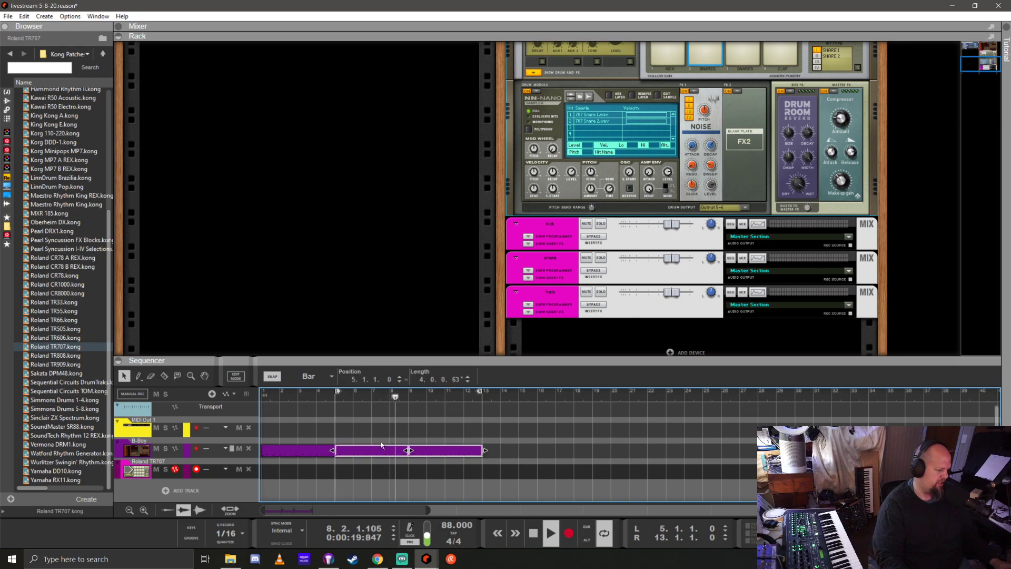
{"action": "left_click_drag", "start_coordinate": [366, 451], "coordinate": [366, 472], "text": "ctrl"}
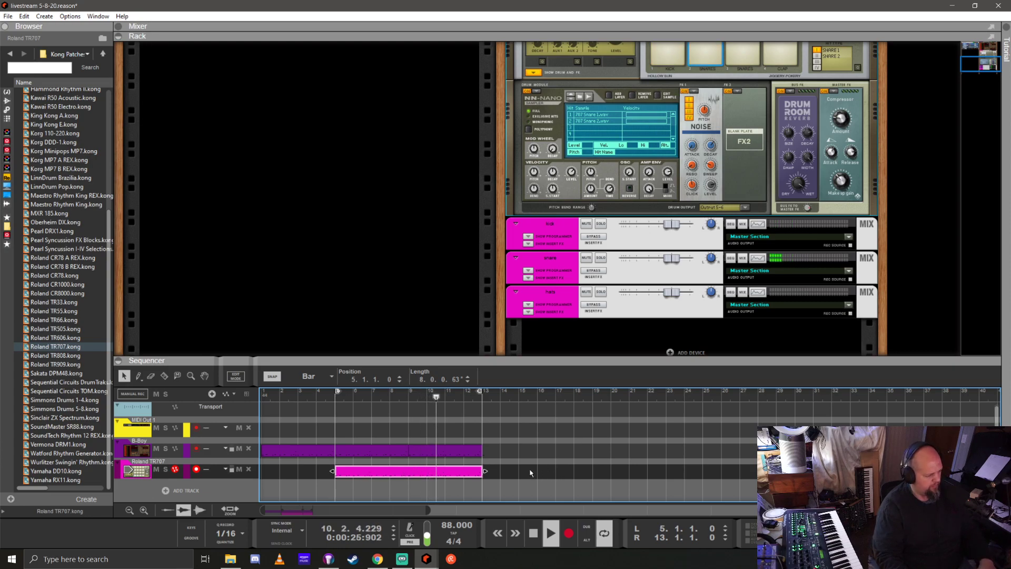
{"action": "key", "text": "ctrl+j"}
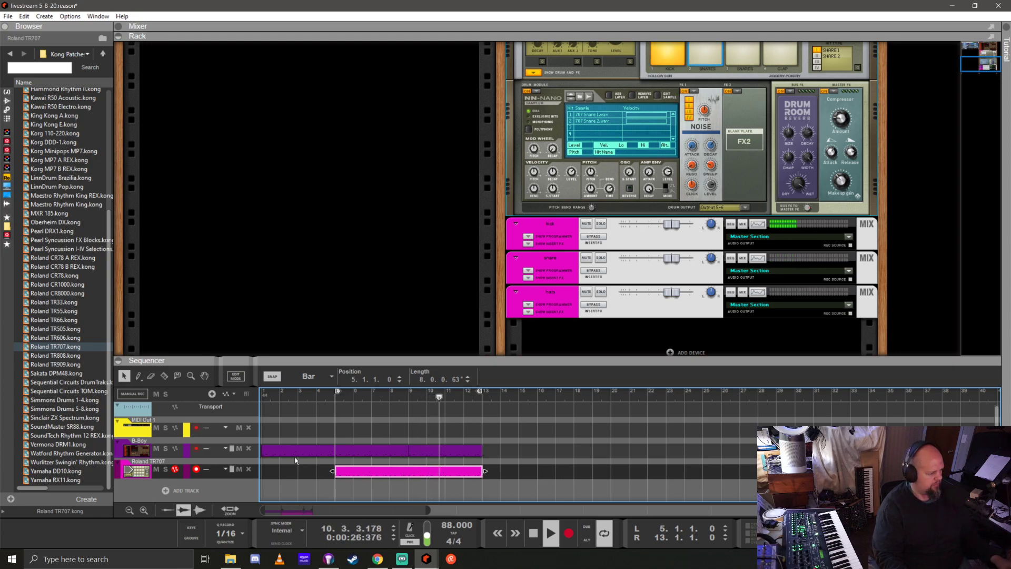
Delete all the mid tom notes from the Roland TR707 clip in an enlarged sequencer, and close the note editor
{"action": "double_click", "coordinate": [403, 476]}
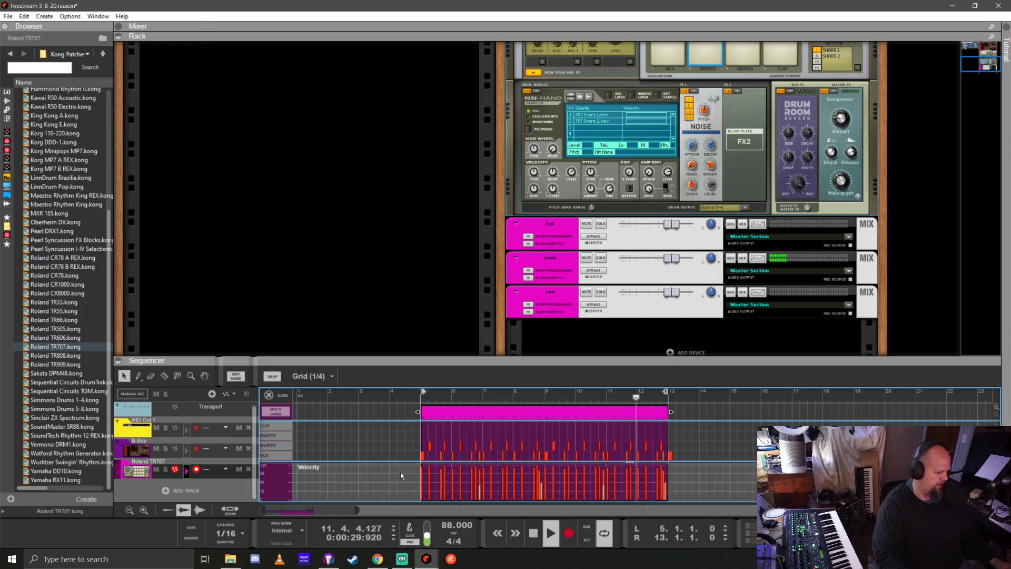
{"action": "left_click_drag", "start_coordinate": [422, 360], "coordinate": [421, 216]}
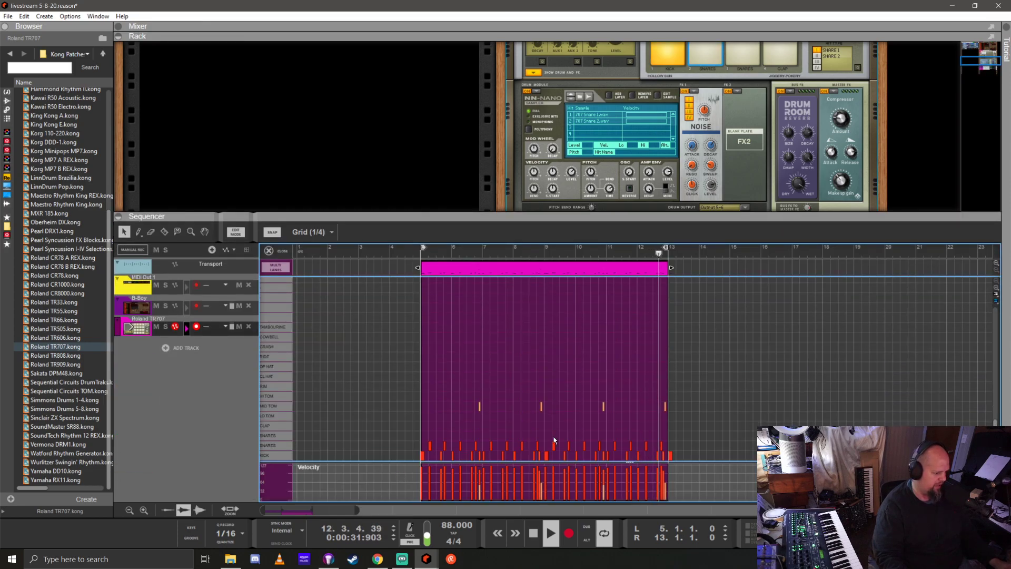
{"action": "left_click_drag", "start_coordinate": [454, 374], "coordinate": [674, 418]}
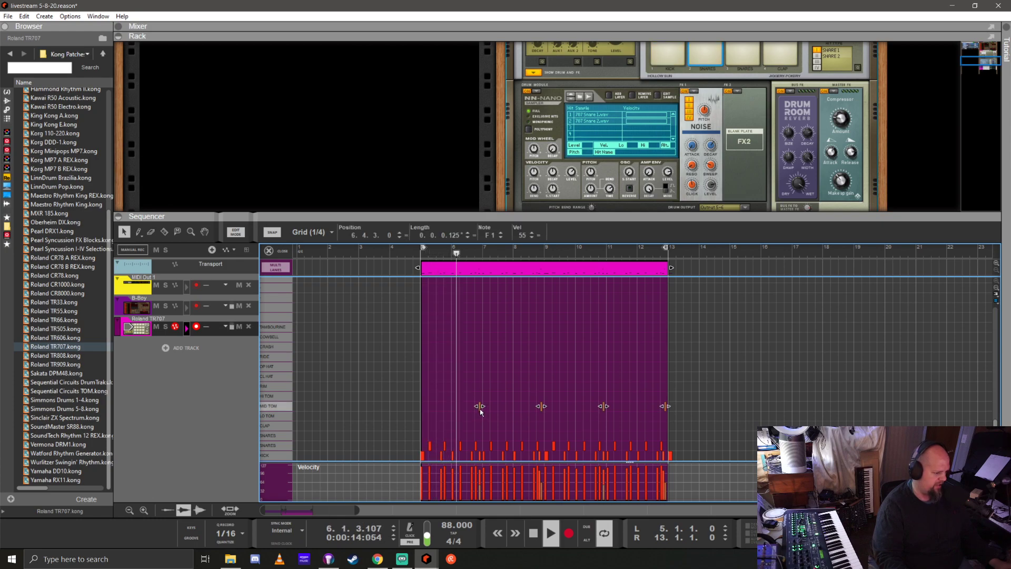
{"action": "key", "text": "Delete"}
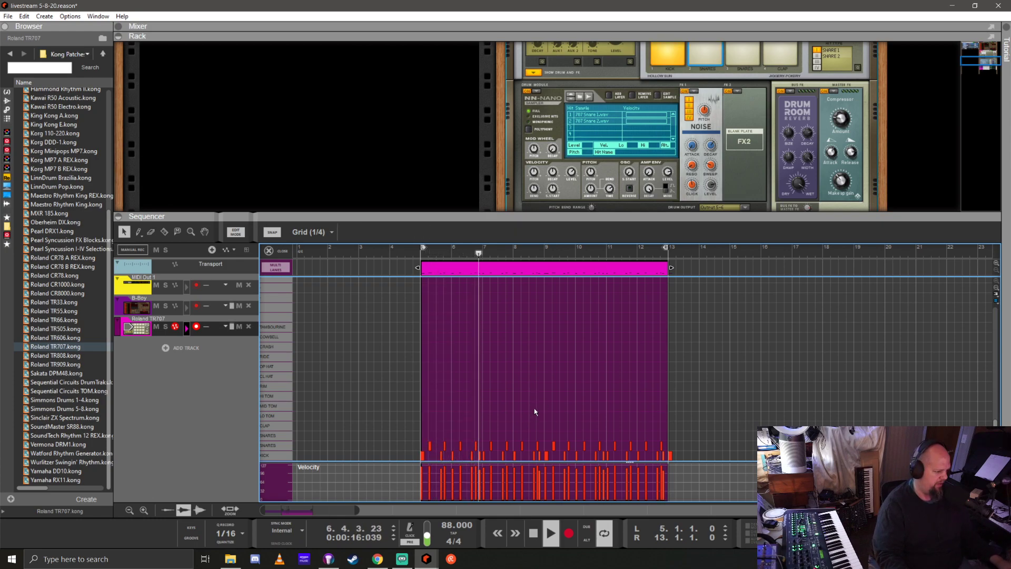
{"action": "left_click", "coordinate": [268, 251]}
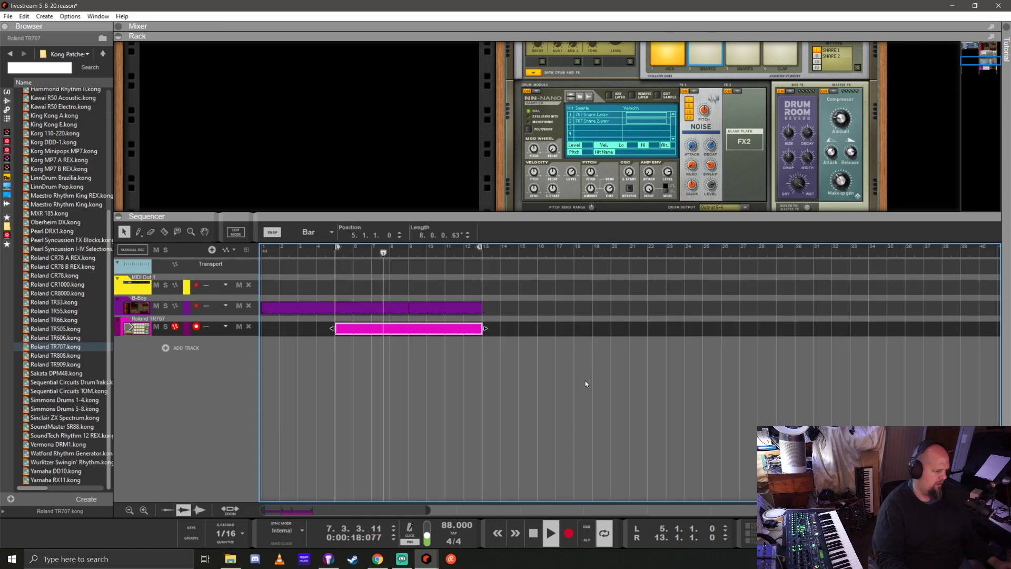
Stop playback at bar 5 and record a hi-hat overdub into the Roland TR707 clip
{"action": "left_click", "coordinate": [333, 255]}
{"action": "key", "text": "space"}
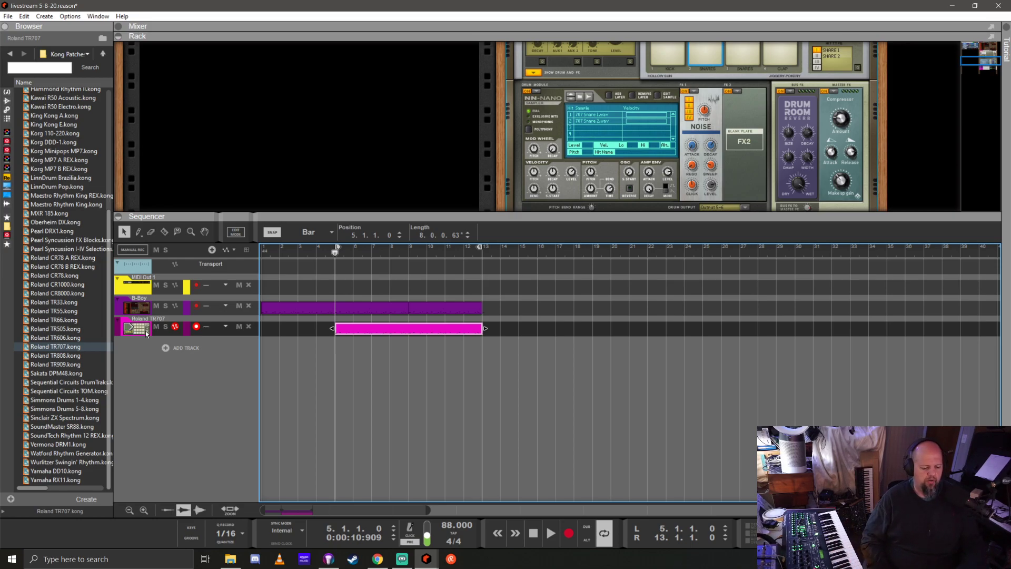
{"action": "key", "text": "ctrl+Return"}
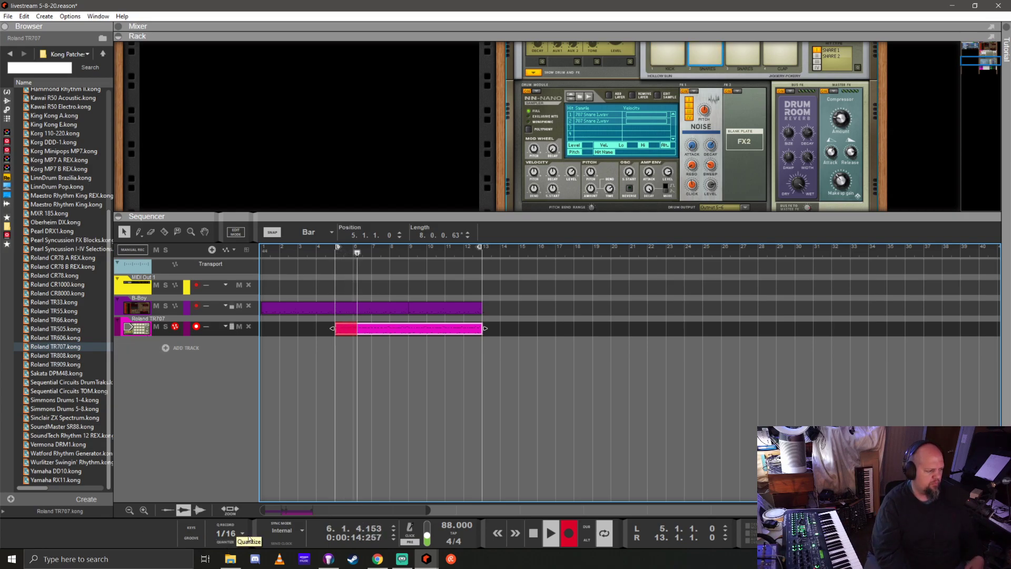
{"action": "key", "text": "ctrl+Return"}
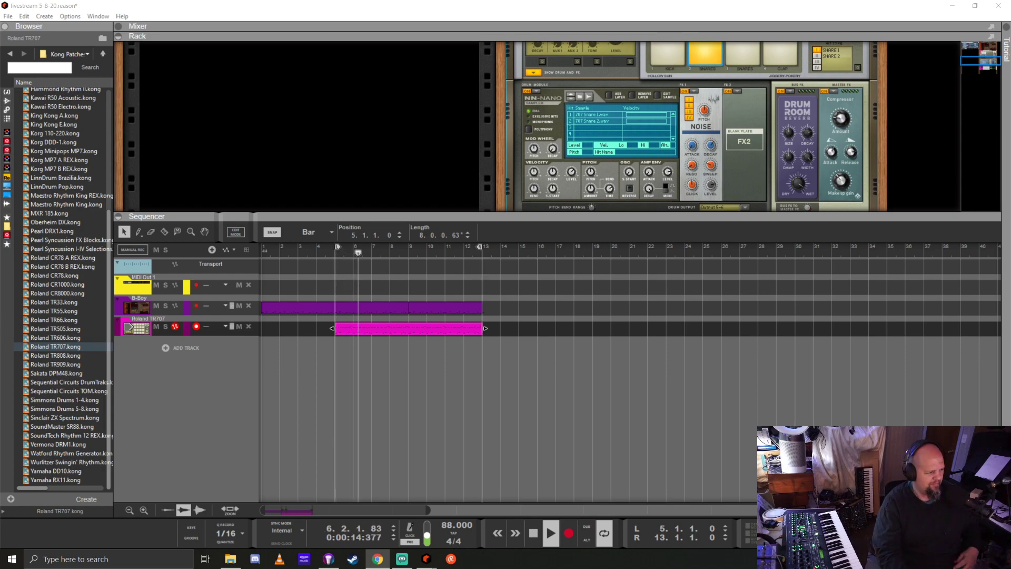
Examine the recorded closed and open hi-hat notes in the Roland TR707 clip, and return to the arrangement
{"action": "left_click", "coordinate": [606, 11]}
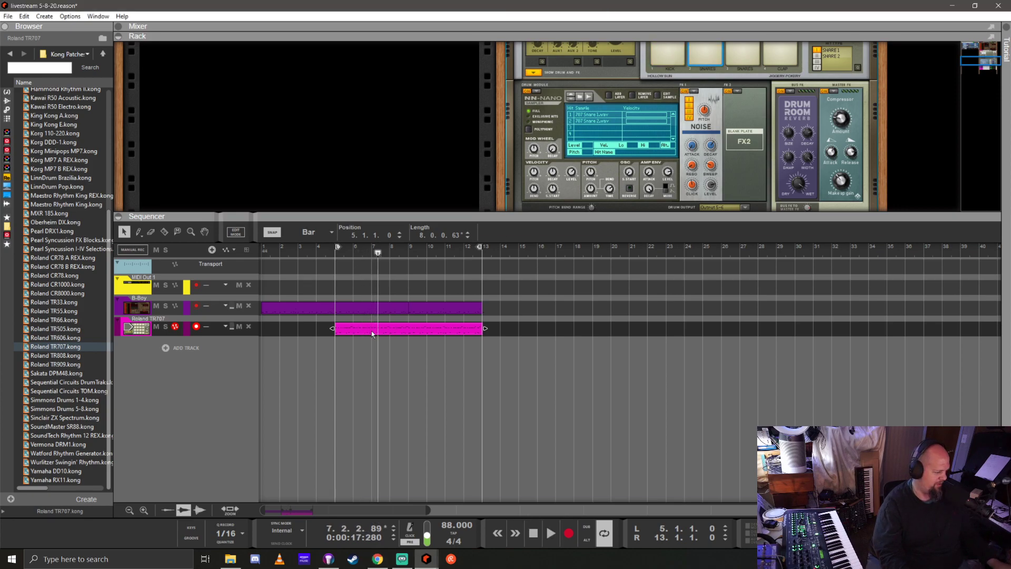
{"action": "double_click", "coordinate": [372, 330]}
{"action": "scroll", "coordinate": [479, 387], "scroll_direction": "up", "scroll_amount": 4, "text": "ctrl"}
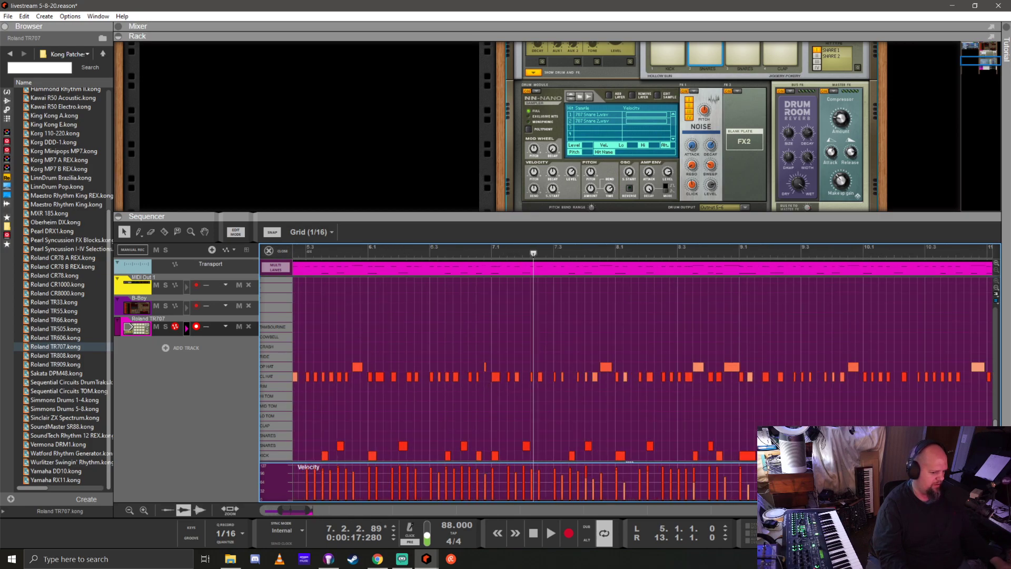
{"action": "left_click", "coordinate": [283, 252]}
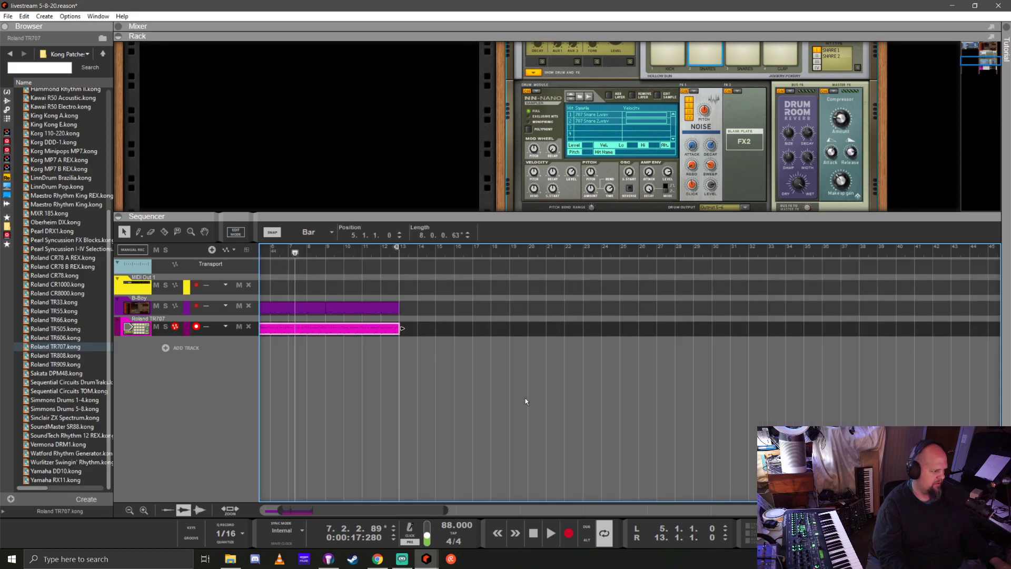
{"action": "scroll", "coordinate": [410, 323], "scroll_direction": "left", "scroll_amount": 3}
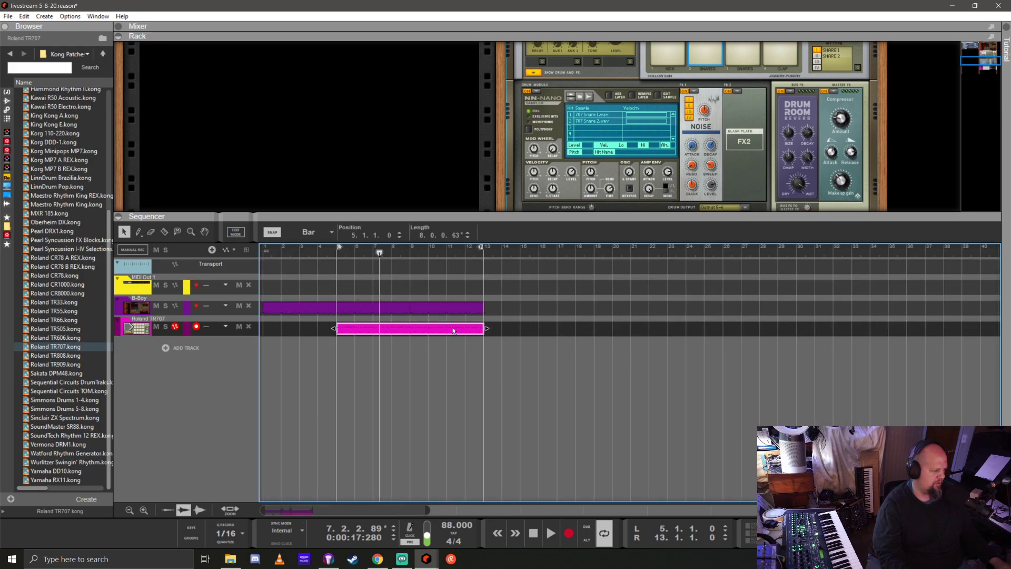
Play the loop, shrink the sequencer area to give the rack more room, and hide Kong's drum and FX section
{"action": "key", "text": "space"}
{"action": "left_click_drag", "start_coordinate": [492, 216], "coordinate": [498, 343]}
{"action": "scroll", "coordinate": [483, 226], "scroll_direction": "up", "scroll_amount": 3}
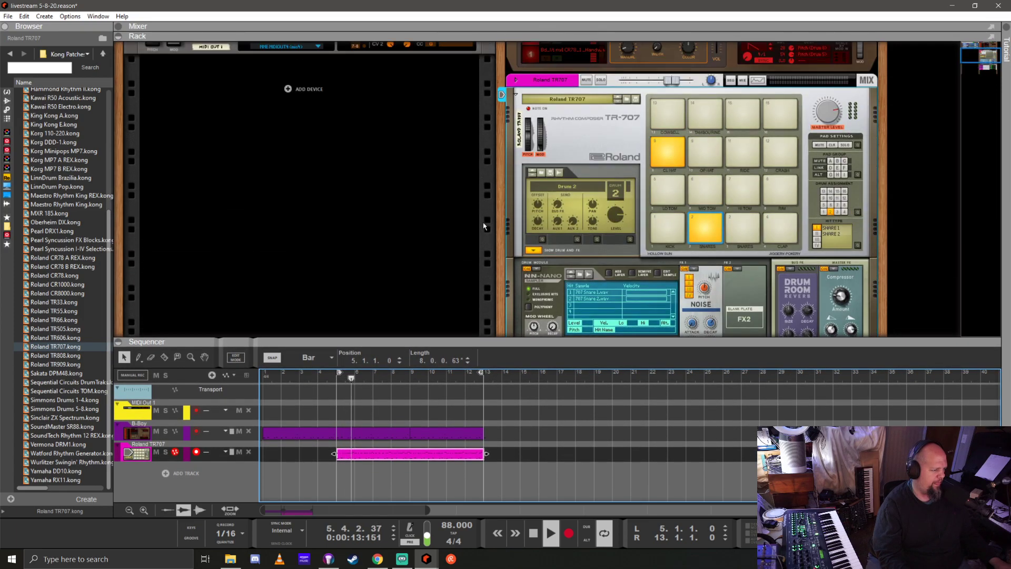
{"action": "left_click", "coordinate": [533, 251]}
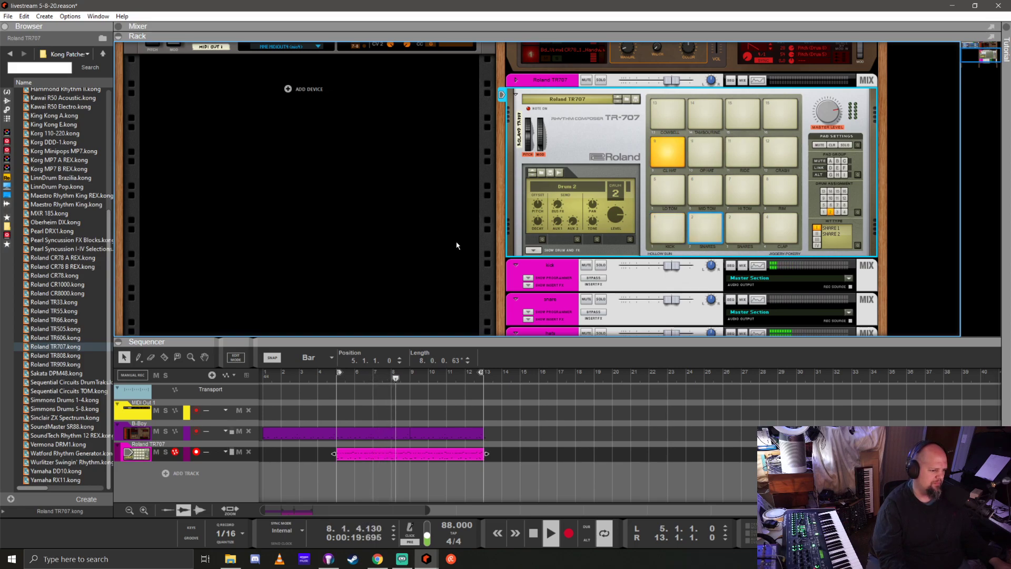
{"action": "scroll", "coordinate": [454, 239], "scroll_direction": "up", "scroll_amount": 3}
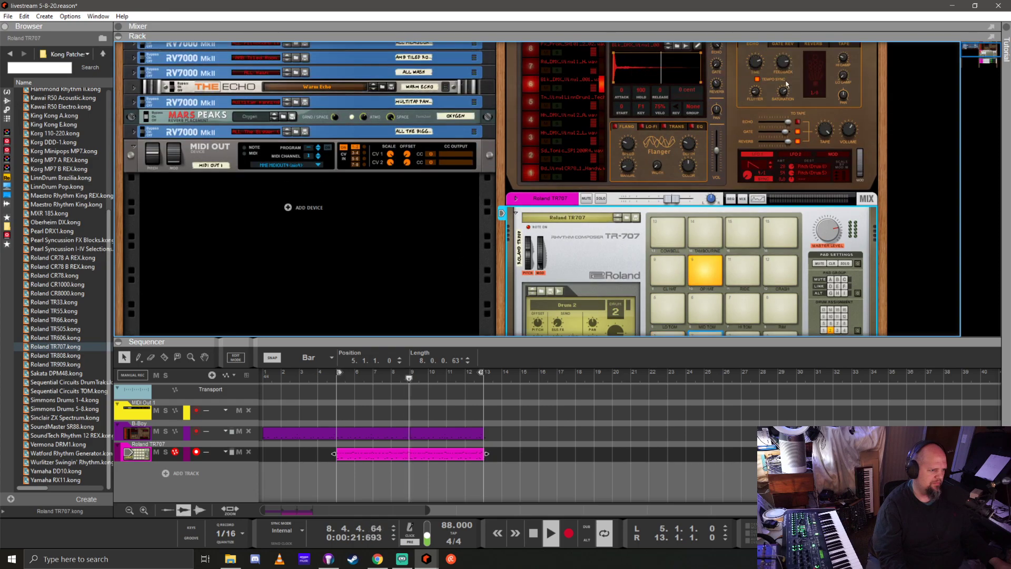
Show the mixer and route the B-Boy, Roland TR707, kick, snare and hats channels to a new output bus
{"action": "key", "text": "F5"}
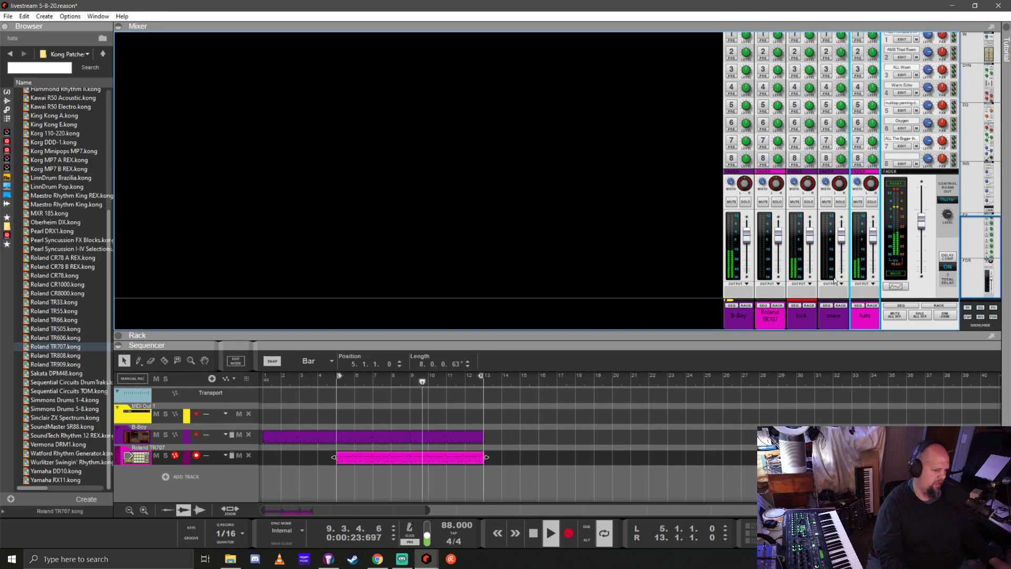
{"action": "left_click", "coordinate": [732, 317]}
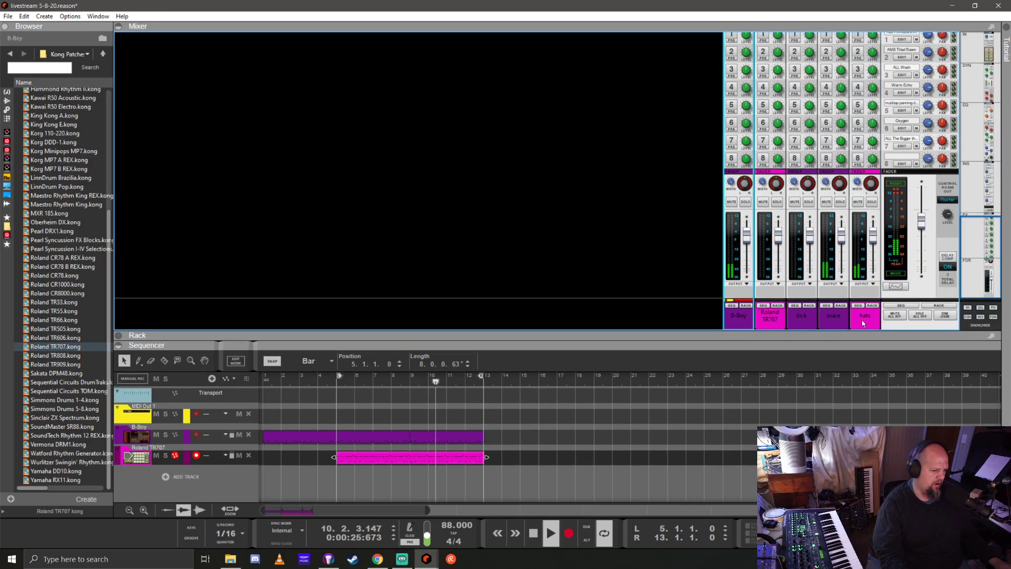
{"action": "left_click", "coordinate": [782, 325], "text": "ctrl"}
{"action": "left_click", "coordinate": [805, 323], "text": "ctrl"}
{"action": "left_click", "coordinate": [837, 323], "text": "ctrl"}
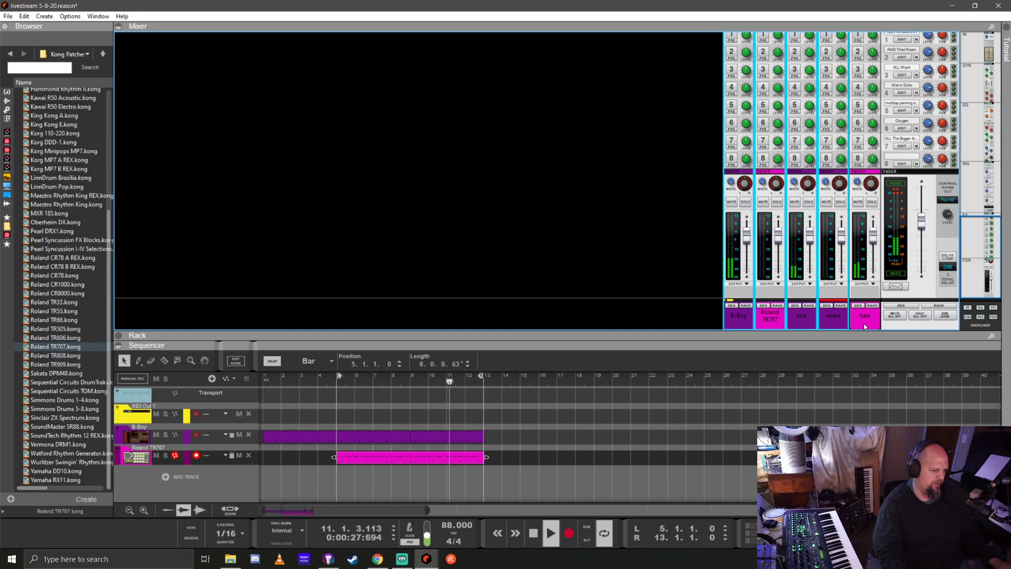
{"action": "right_click", "coordinate": [769, 317]}
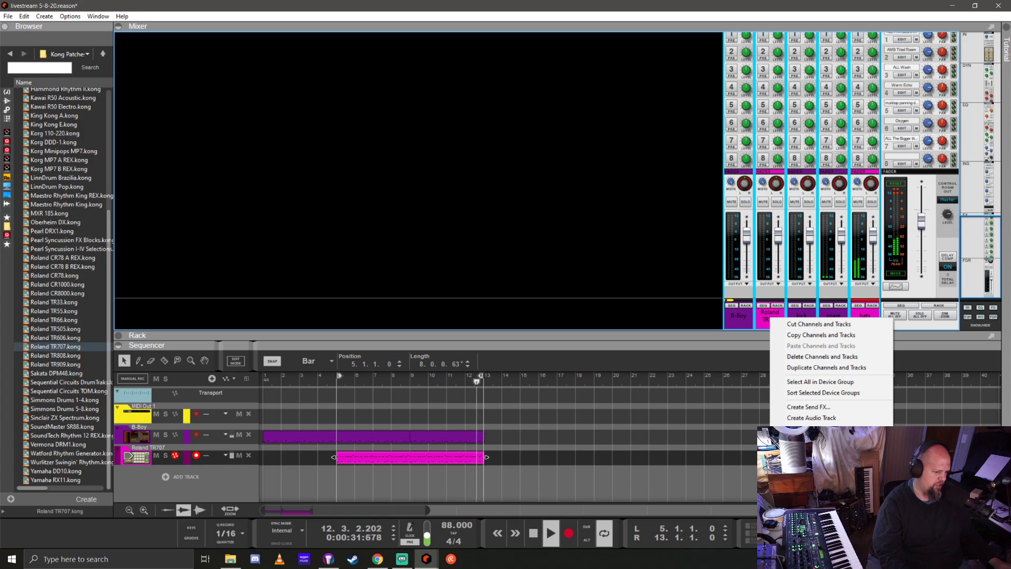
{"action": "left_click", "coordinate": [925, 466]}
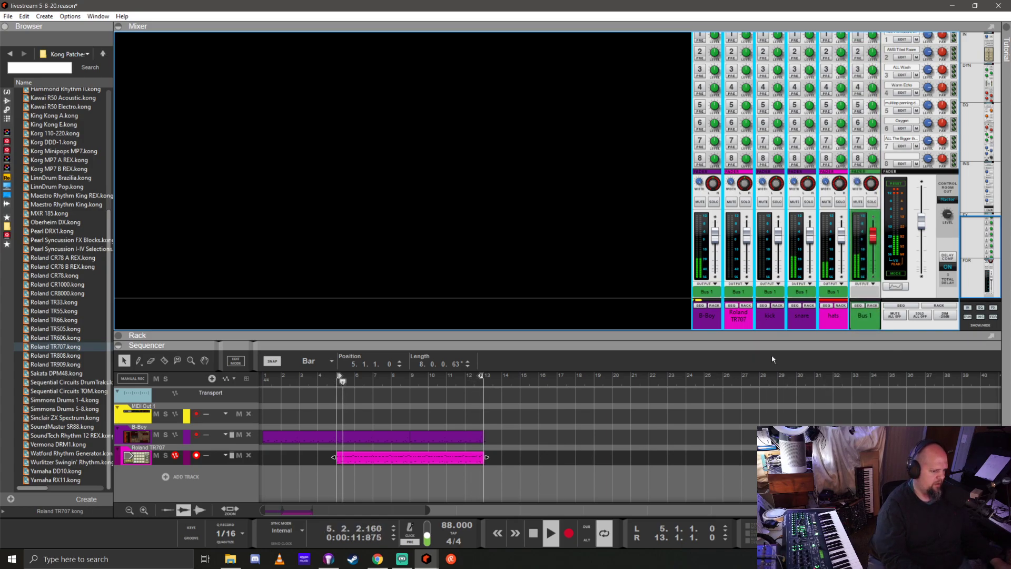
Rename the new bus channel DRUMZ and move it in front of the B-Boy channel
{"action": "double_click", "coordinate": [864, 316]}
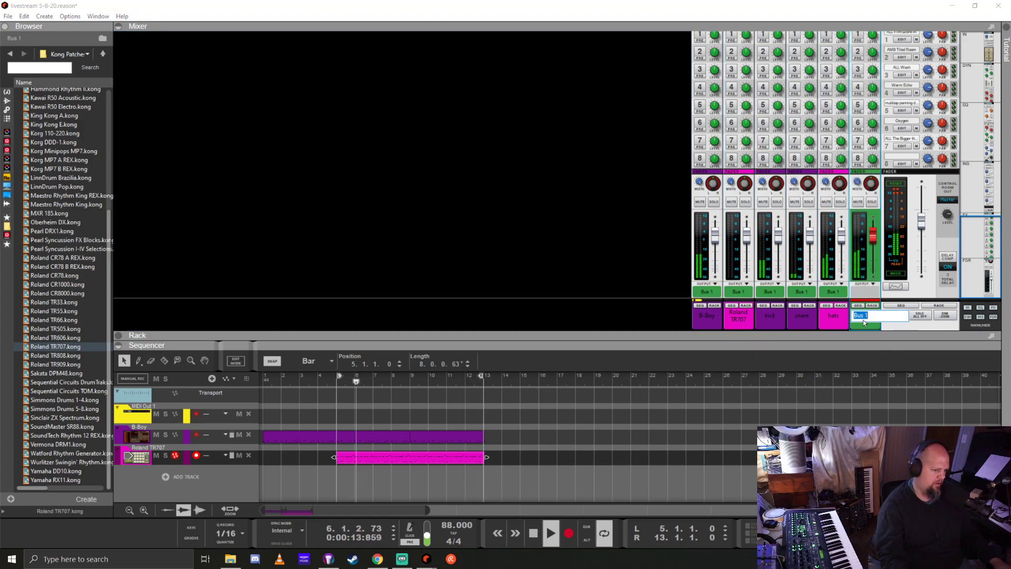
{"action": "type", "text": "DRUMZ"}
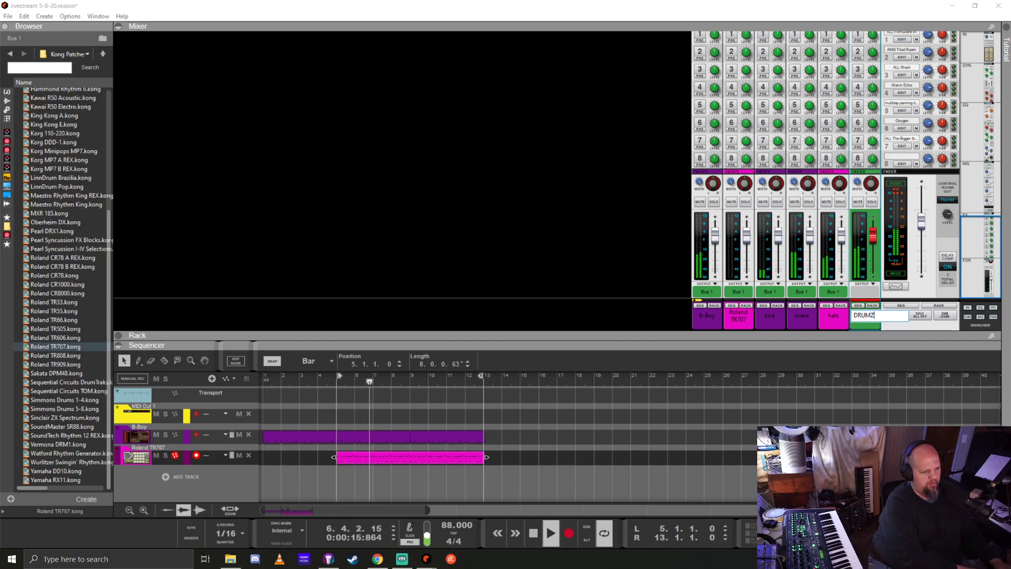
{"action": "key", "text": "Return"}
{"action": "left_click_drag", "start_coordinate": [863, 320], "coordinate": [682, 324]}
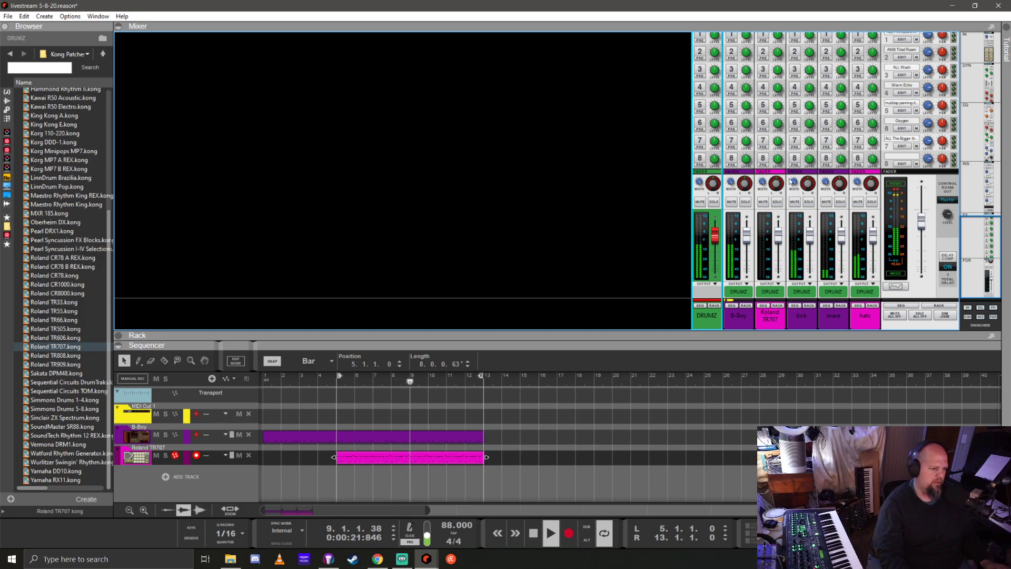
Turn on FX send 2 for the snare channel in the mixer
{"action": "left_click", "coordinate": [922, 219]}
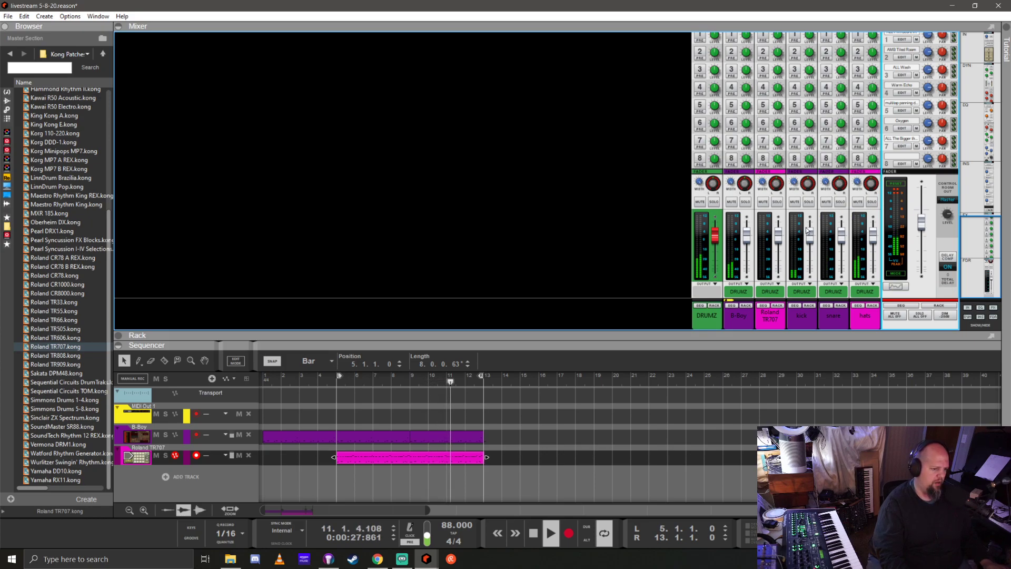
{"action": "scroll", "coordinate": [814, 154], "scroll_direction": "up", "scroll_amount": 3}
{"action": "left_click", "coordinate": [827, 142]}
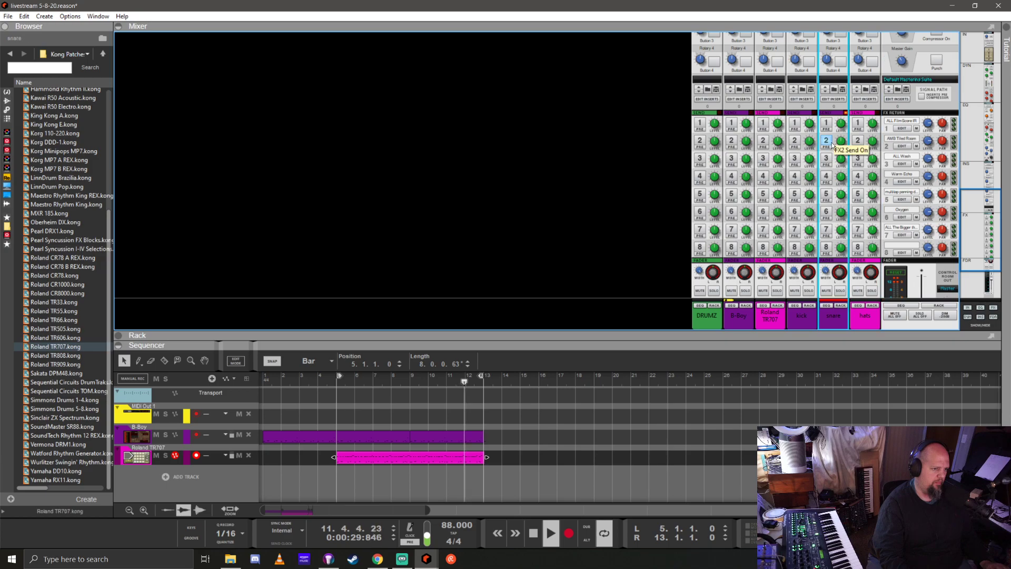
{"action": "scroll", "coordinate": [776, 256], "scroll_direction": "down", "scroll_amount": 3}
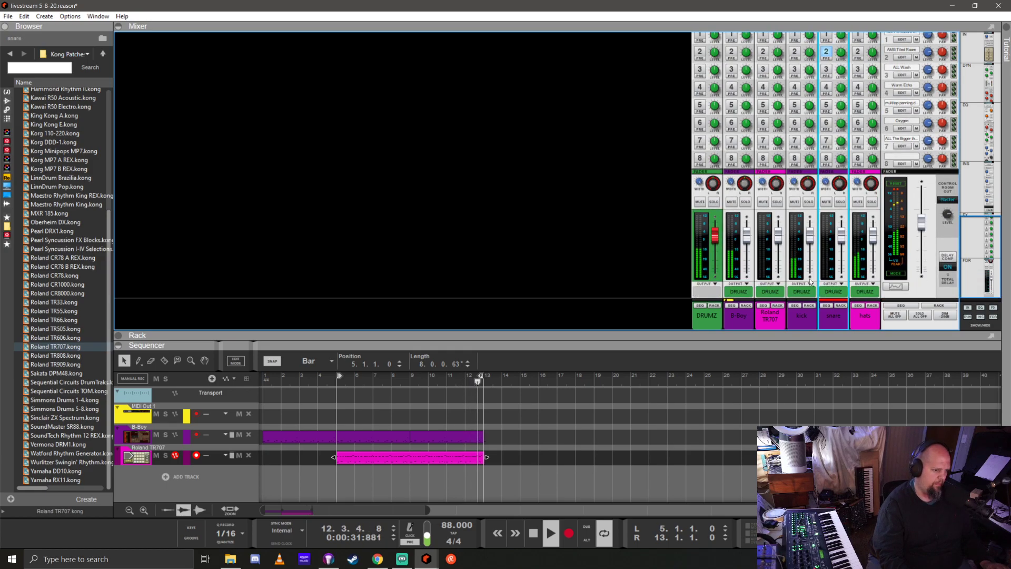
Return to the rack, select Kong's snare pad 2 and show its drum module and effects
{"action": "left_click", "coordinate": [841, 306]}
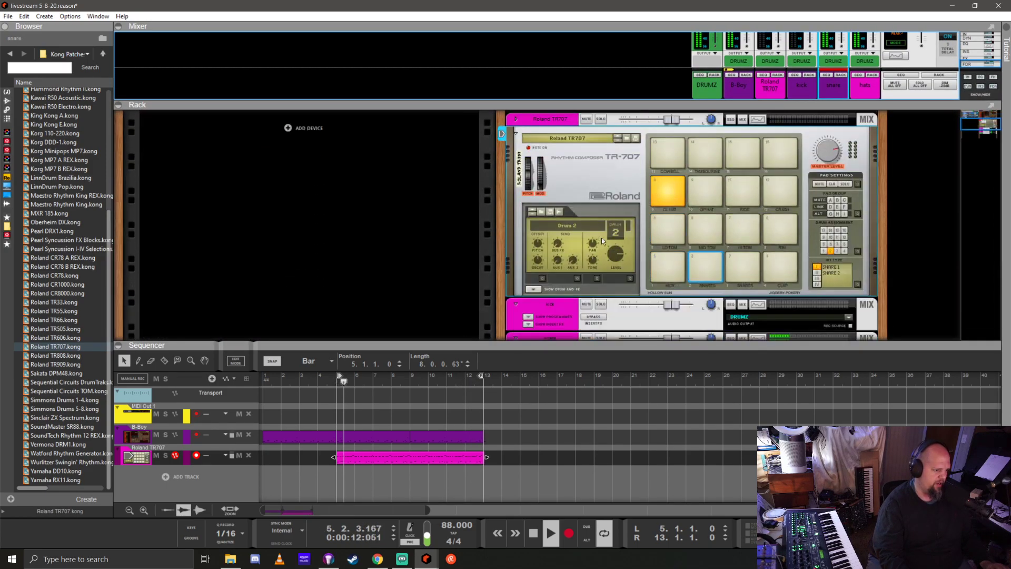
{"action": "left_click", "coordinate": [713, 267]}
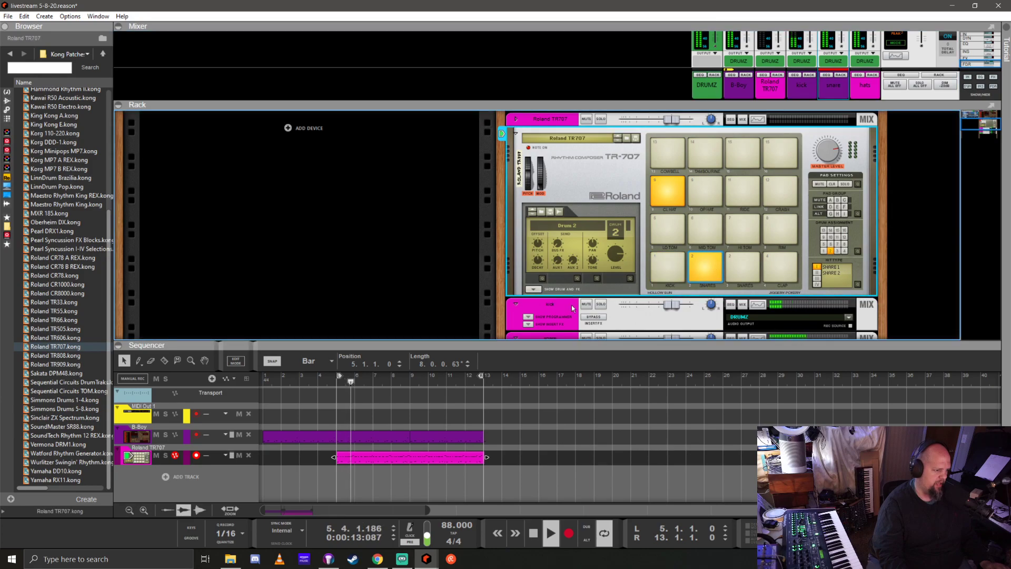
{"action": "left_click", "coordinate": [533, 290]}
{"action": "scroll", "coordinate": [723, 274], "scroll_direction": "down", "scroll_amount": 3}
{"action": "scroll", "coordinate": [723, 274], "scroll_direction": "up", "scroll_amount": 2}
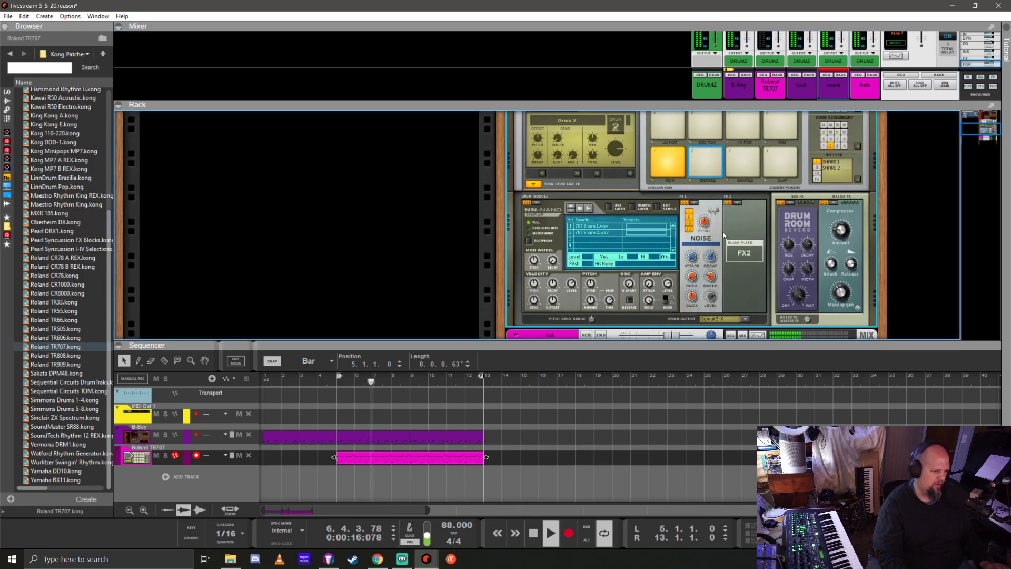
Solo the Roland TR707 mix channel and Kong's selected snare pad
{"action": "scroll", "coordinate": [736, 203], "scroll_direction": "up", "scroll_amount": 6}
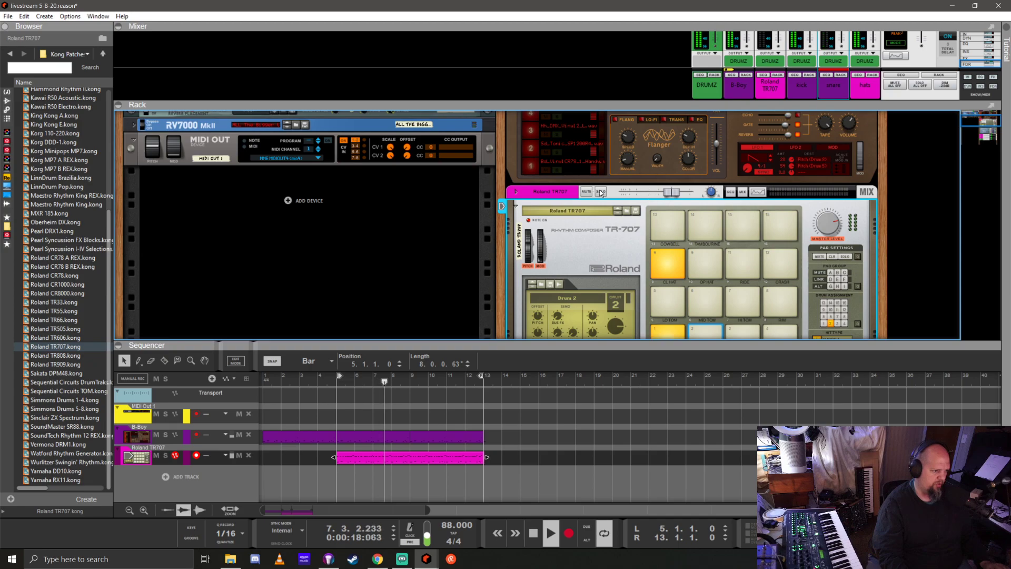
{"action": "left_click", "coordinate": [845, 257]}
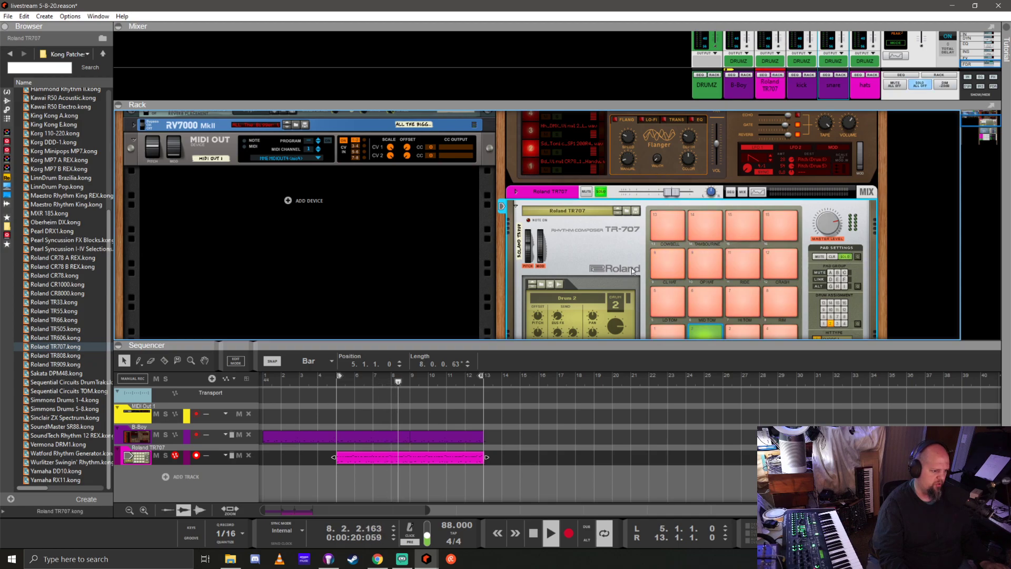
{"action": "scroll", "coordinate": [847, 260], "scroll_direction": "down", "scroll_amount": 3}
{"action": "scroll", "coordinate": [845, 269], "scroll_direction": "up", "scroll_amount": 5}
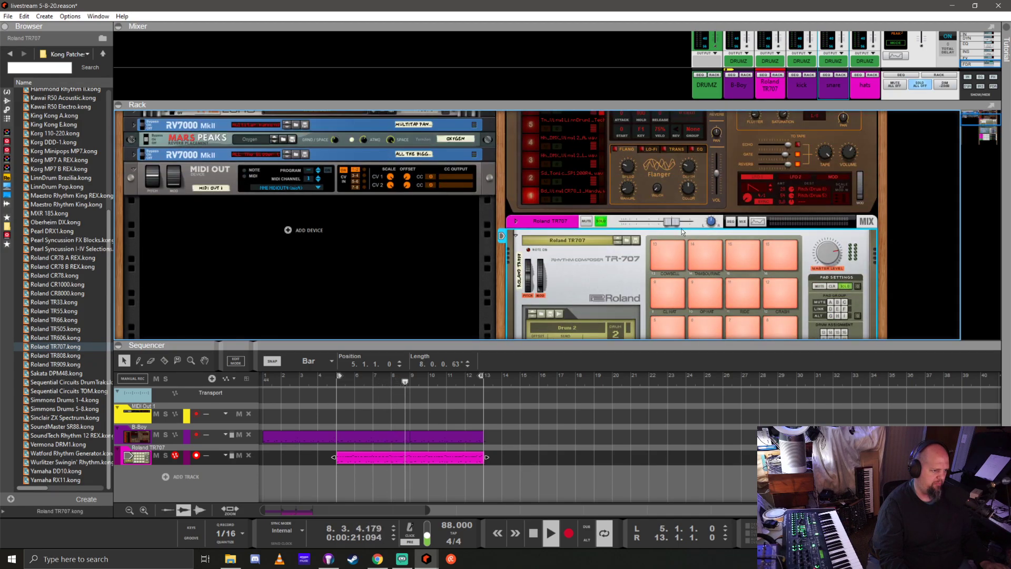
Turn off the pad solo on Kong and solo the snare mix channel instead
{"action": "left_click", "coordinate": [844, 284]}
{"action": "scroll", "coordinate": [661, 245], "scroll_direction": "down", "scroll_amount": 5}
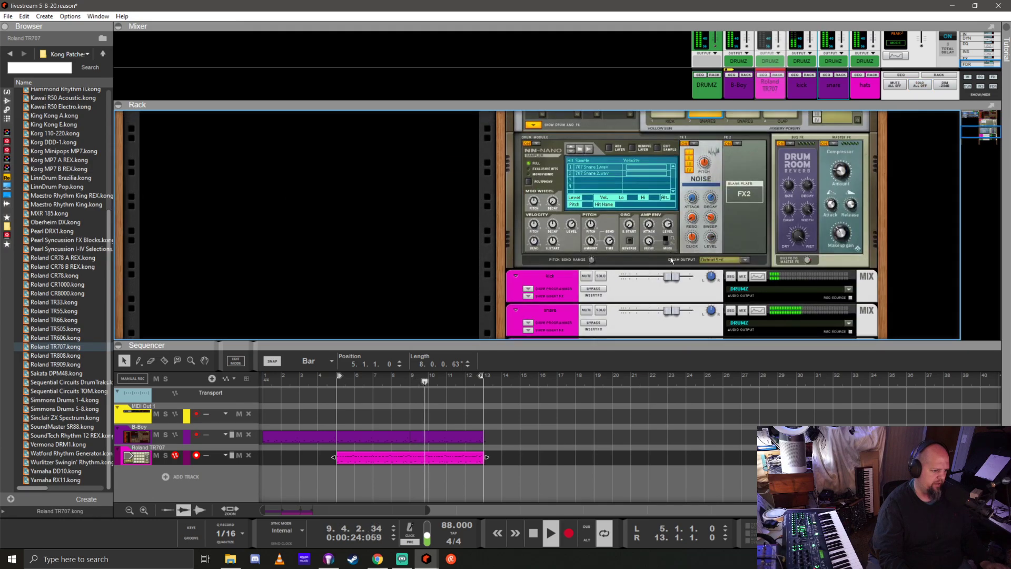
{"action": "left_click", "coordinate": [601, 310]}
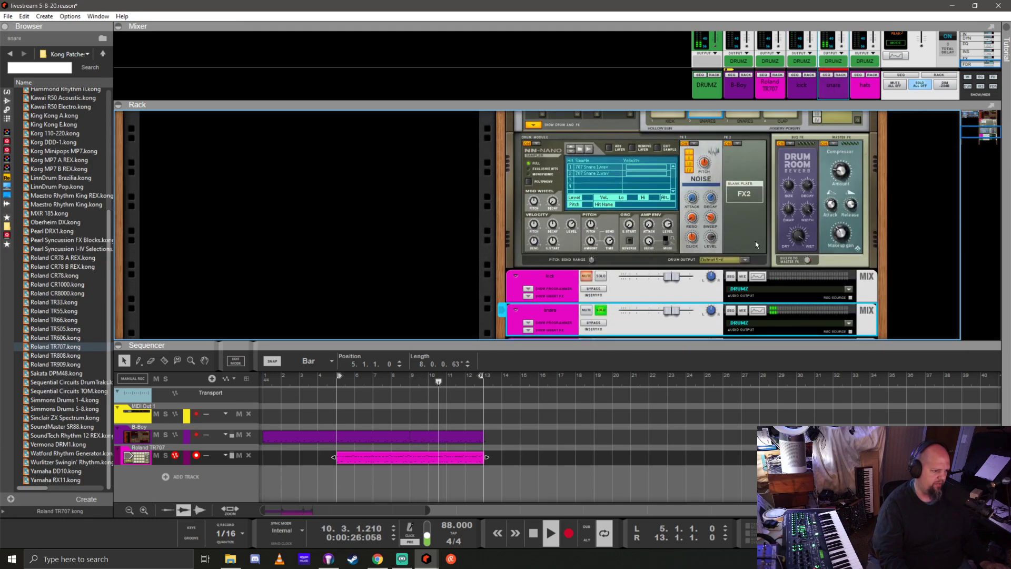
Adjust the Noise effect in the snare pad's FX 1 slot, setting its level to 98
{"action": "scroll", "coordinate": [742, 236], "scroll_direction": "up", "scroll_amount": 5}
{"action": "scroll", "coordinate": [706, 248], "scroll_direction": "down", "scroll_amount": 4}
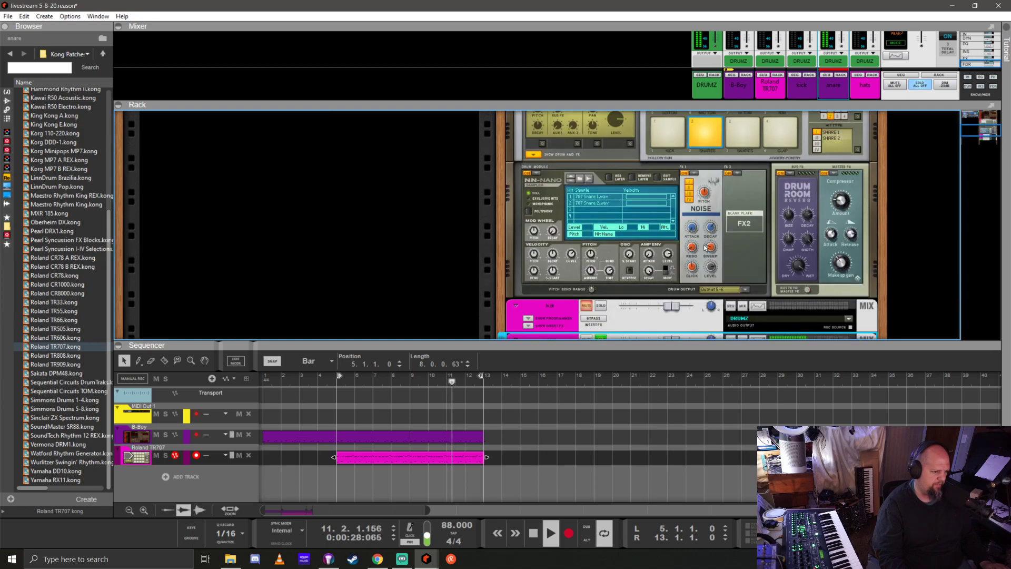
{"action": "left_click", "coordinate": [686, 174]}
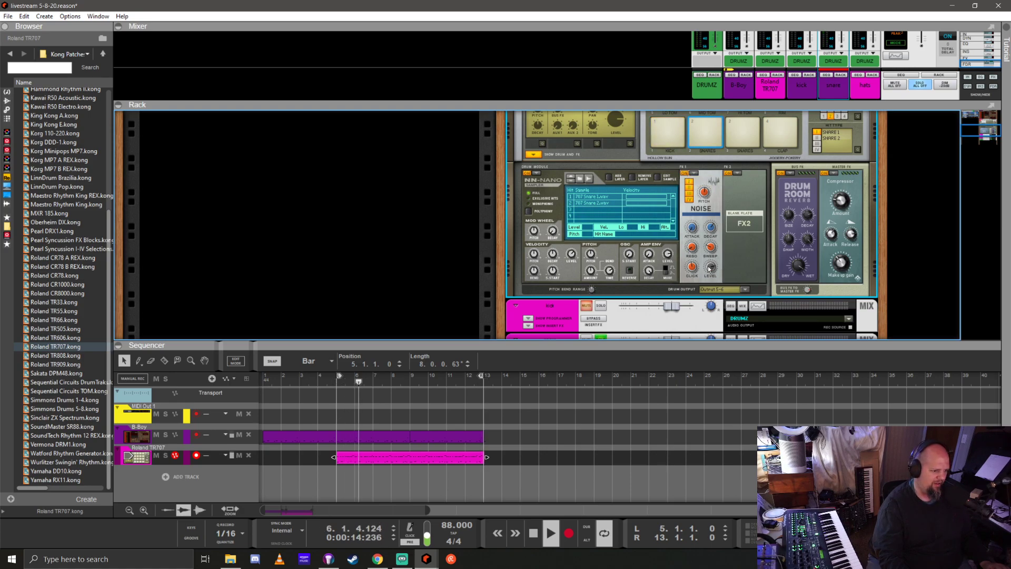
{"action": "mouse_move", "coordinate": [712, 273]}
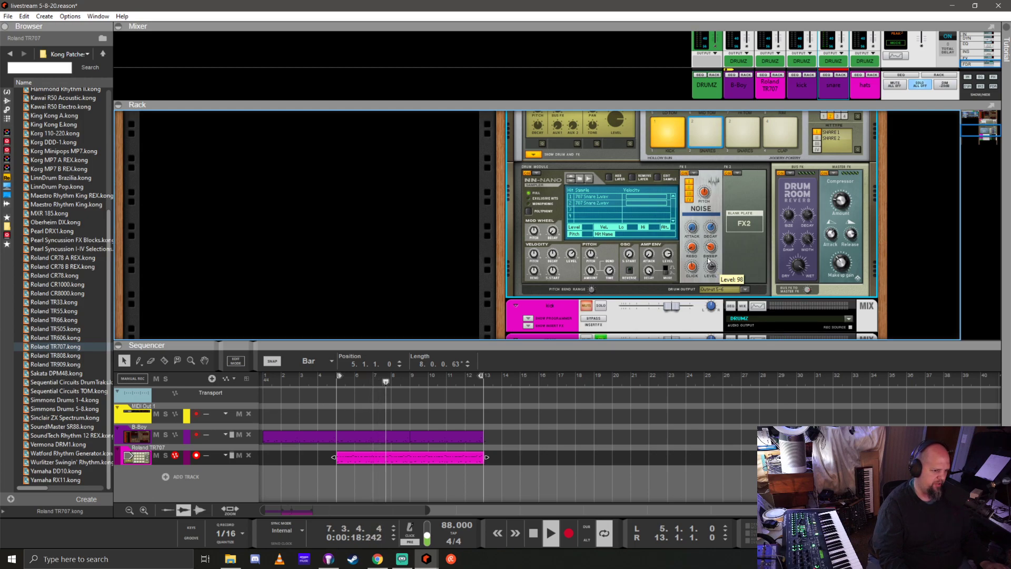
{"action": "mouse_move", "coordinate": [698, 233]}
{"action": "mouse_move", "coordinate": [708, 196]}
{"action": "left_click_drag", "start_coordinate": [709, 209], "coordinate": [706, 198]}
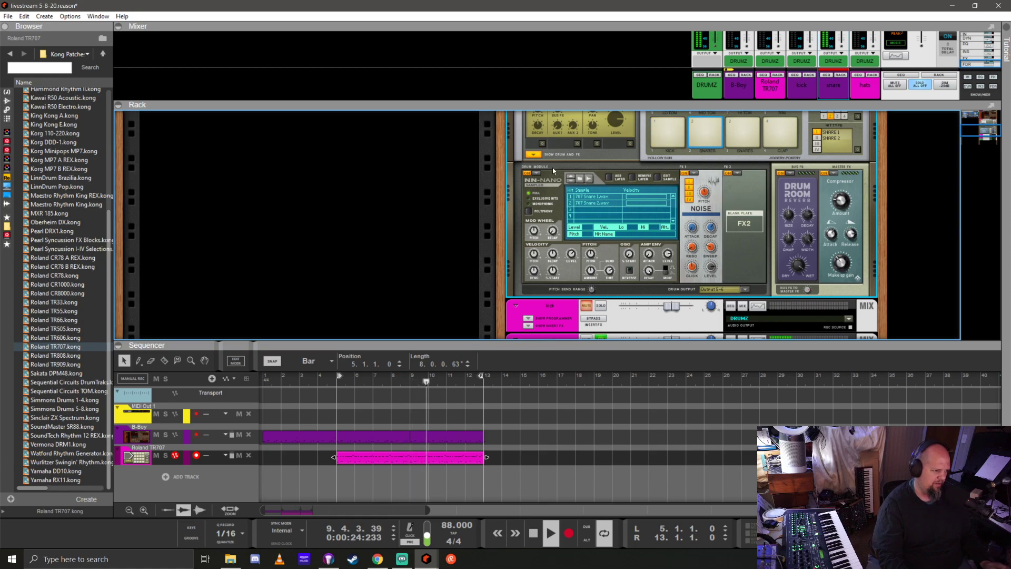
Hide Kong's drum and FX section and turn off the snare mix channel's solo
{"action": "left_click", "coordinate": [533, 154]}
{"action": "left_click", "coordinate": [762, 223]}
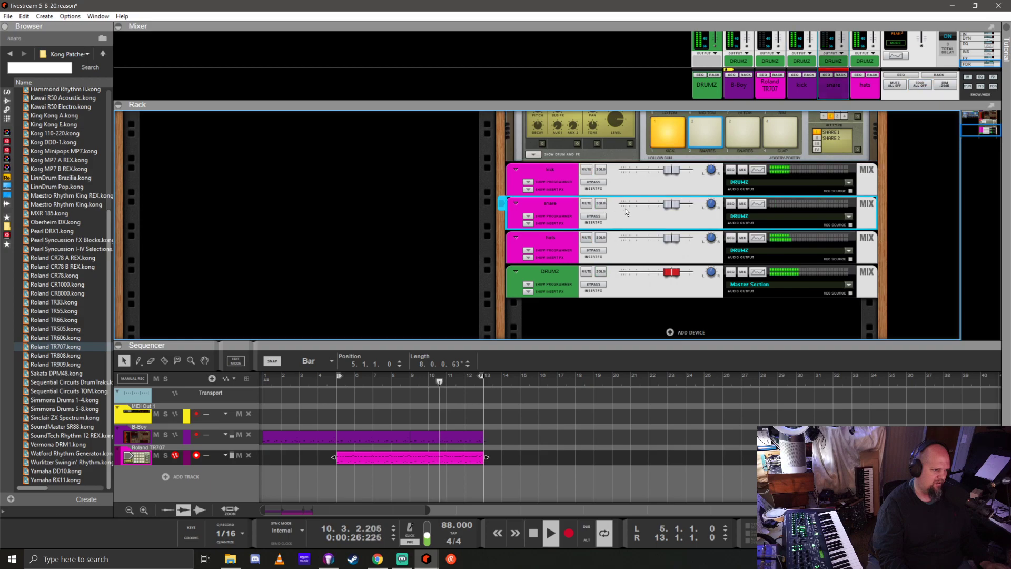
{"action": "scroll", "coordinate": [682, 236], "scroll_direction": "up", "scroll_amount": 4}
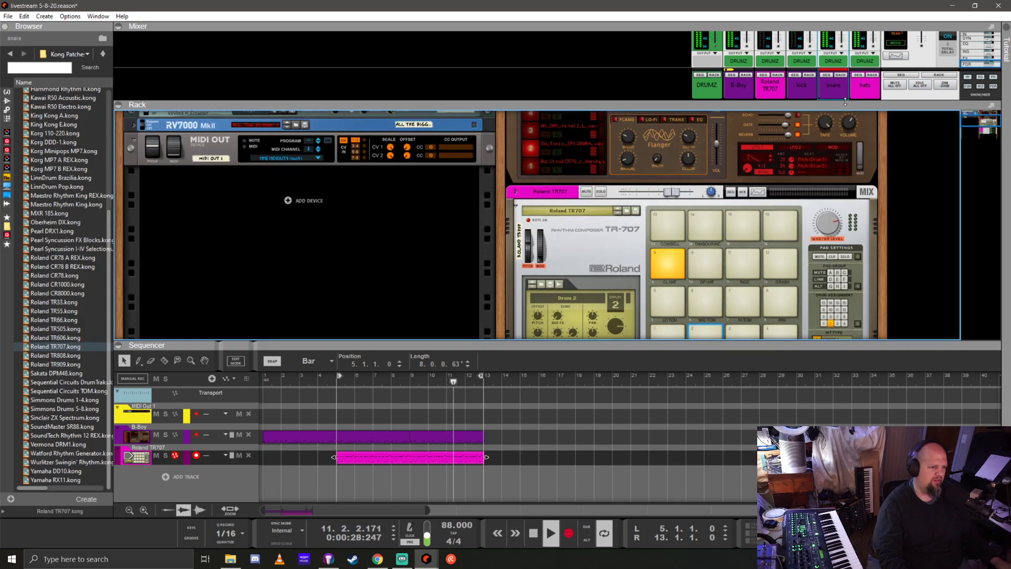
Enlarge the mixer and try FX send 3 on the snare channel
{"action": "left_click_drag", "start_coordinate": [838, 101], "coordinate": [838, 280]}
{"action": "scroll", "coordinate": [837, 131], "scroll_direction": "up", "scroll_amount": 3}
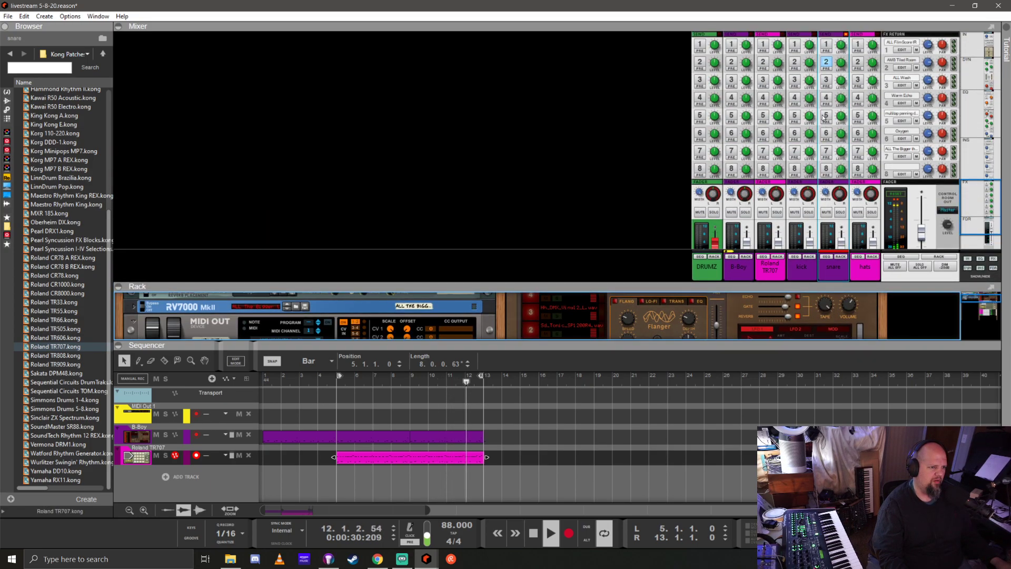
{"action": "left_click", "coordinate": [827, 80]}
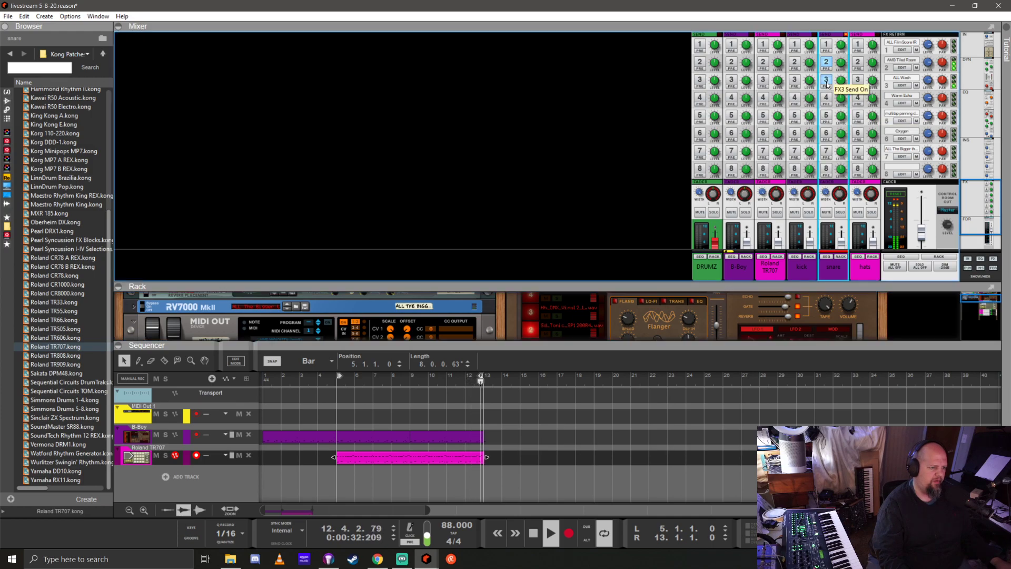
Turn on FX send 2 for the hats channel and set its send level to -21.39 dB
{"action": "left_click", "coordinate": [861, 62]}
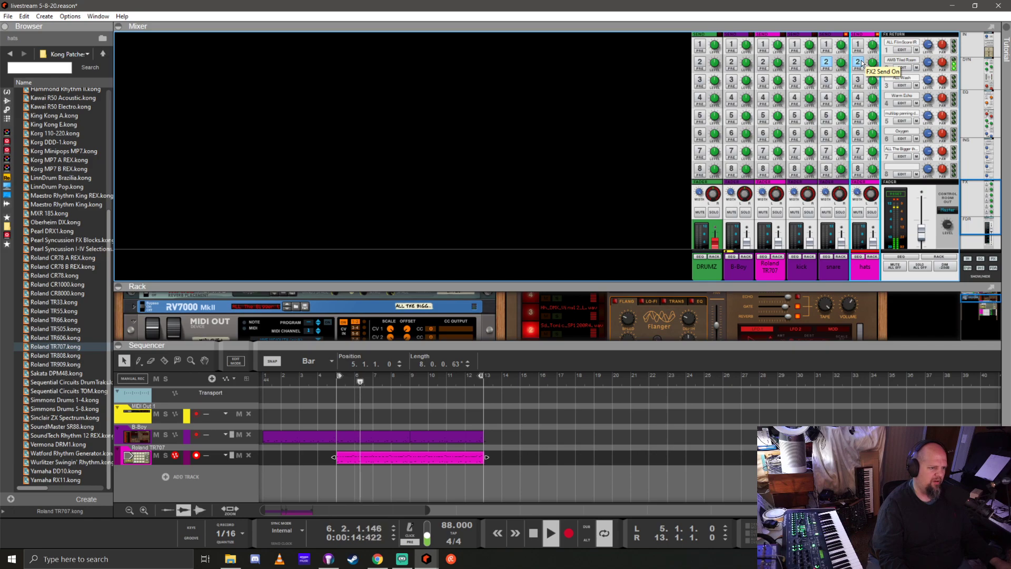
{"action": "scroll", "coordinate": [861, 133], "scroll_direction": "up", "scroll_amount": 2}
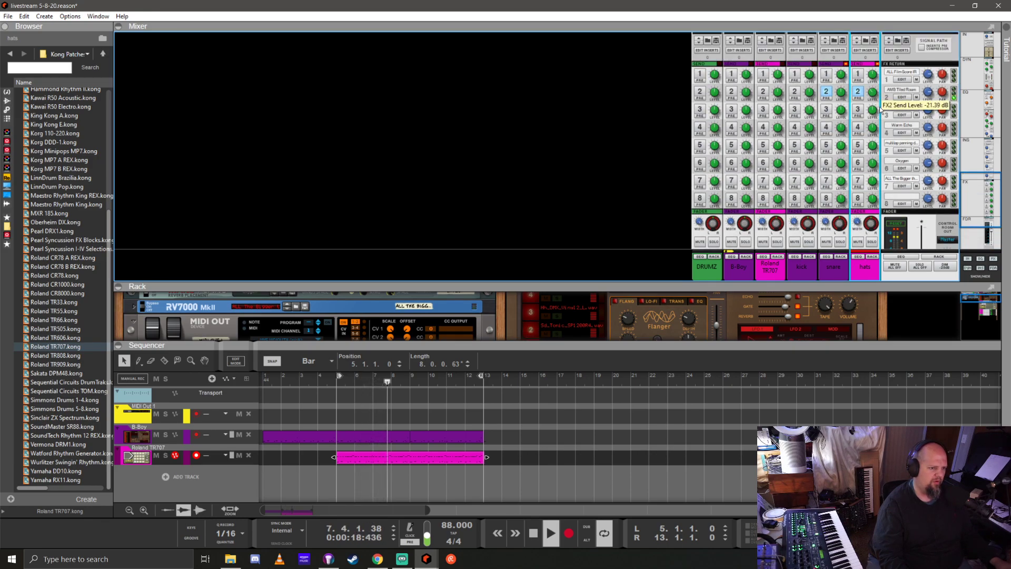
{"action": "scroll", "coordinate": [867, 109], "scroll_direction": "up", "scroll_amount": 2}
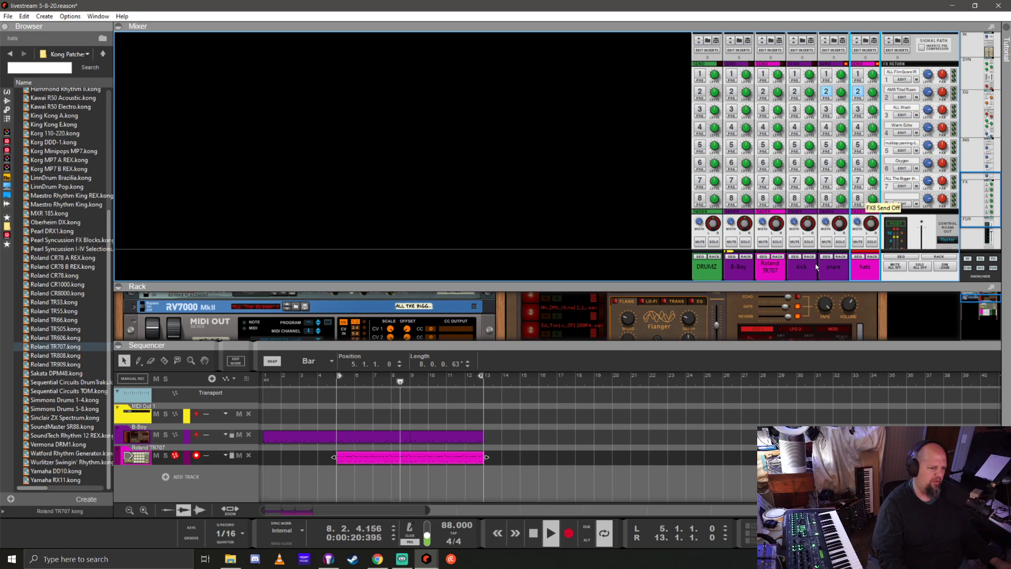
Return to the rack with the TR707 in view, stop playback and look through the Kong patch list
{"action": "left_click_drag", "start_coordinate": [798, 284], "coordinate": [795, 24]}
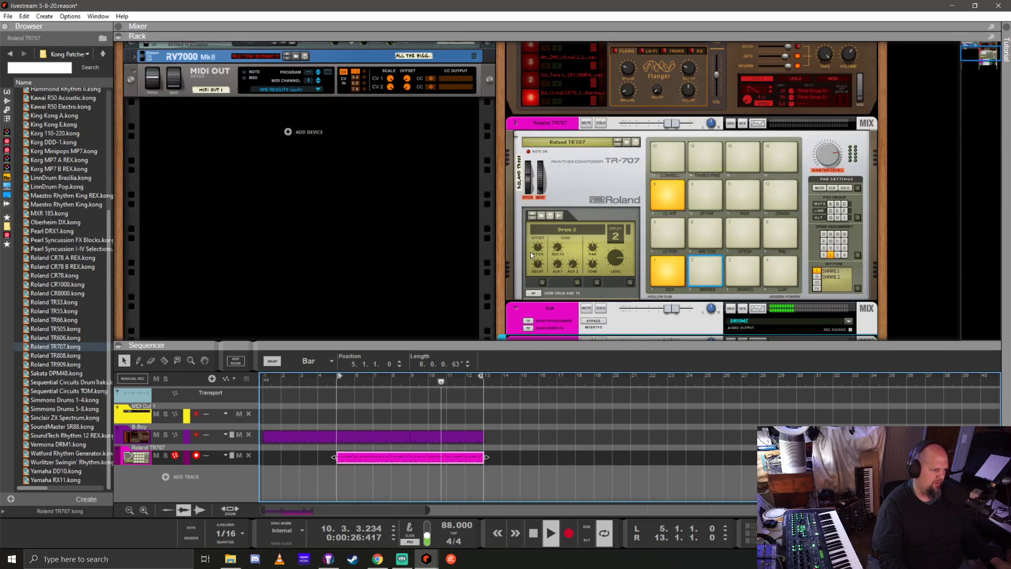
{"action": "key", "text": "space"}
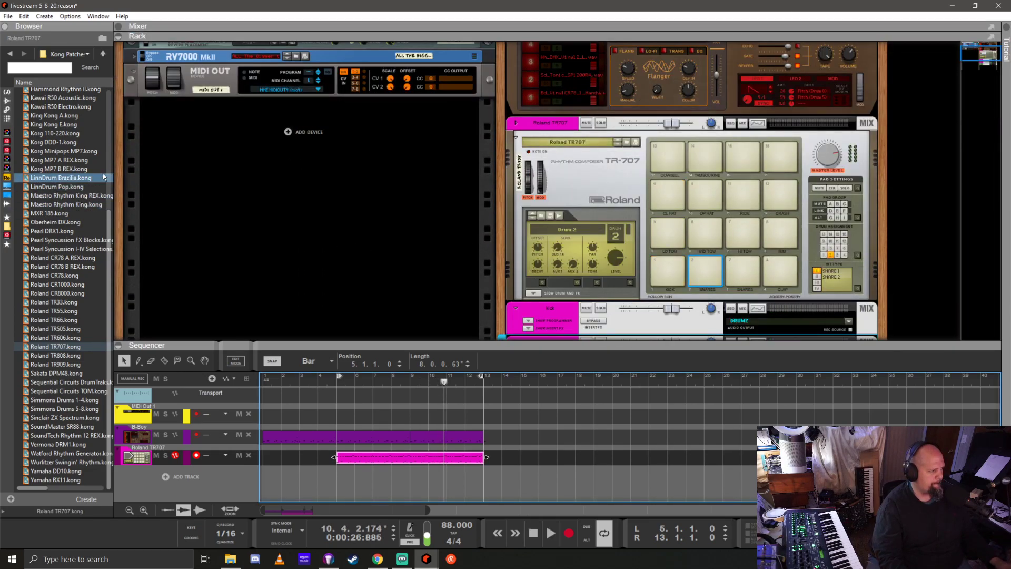
{"action": "scroll", "coordinate": [103, 174], "scroll_direction": "up", "scroll_amount": 6}
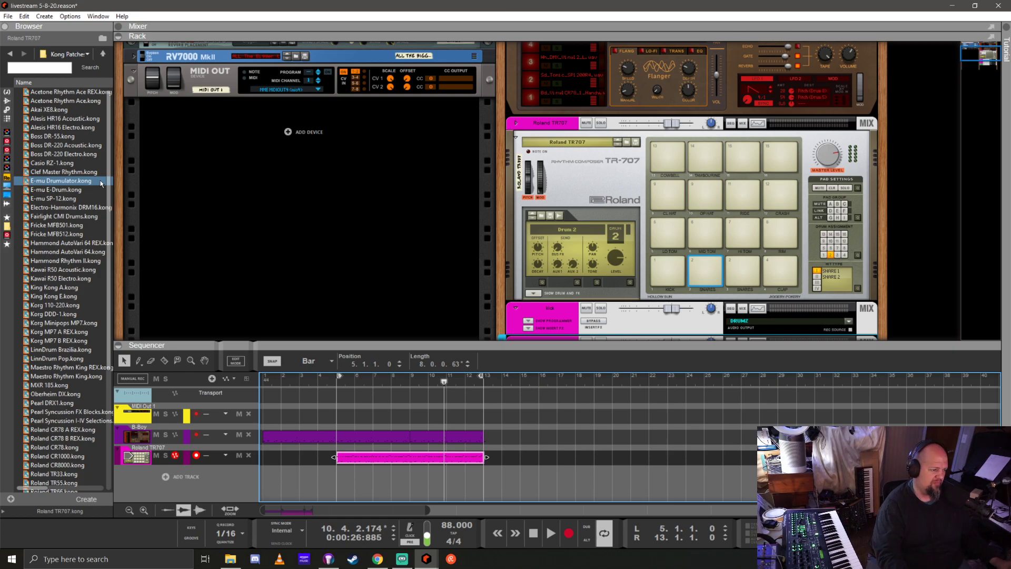
Open the hats channel's Spectrum EQ during playback and enable its high pass filter at 560.2 Hz
{"action": "left_click_drag", "start_coordinate": [719, 35], "coordinate": [719, 348]}
{"action": "scroll", "coordinate": [765, 141], "scroll_direction": "up", "scroll_amount": 5}
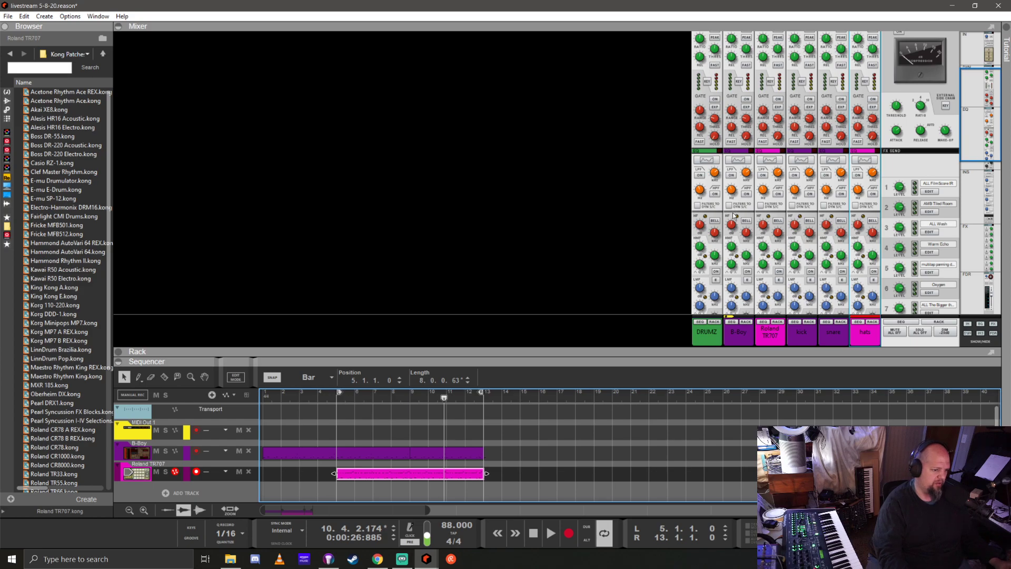
{"action": "left_click", "coordinate": [864, 164]}
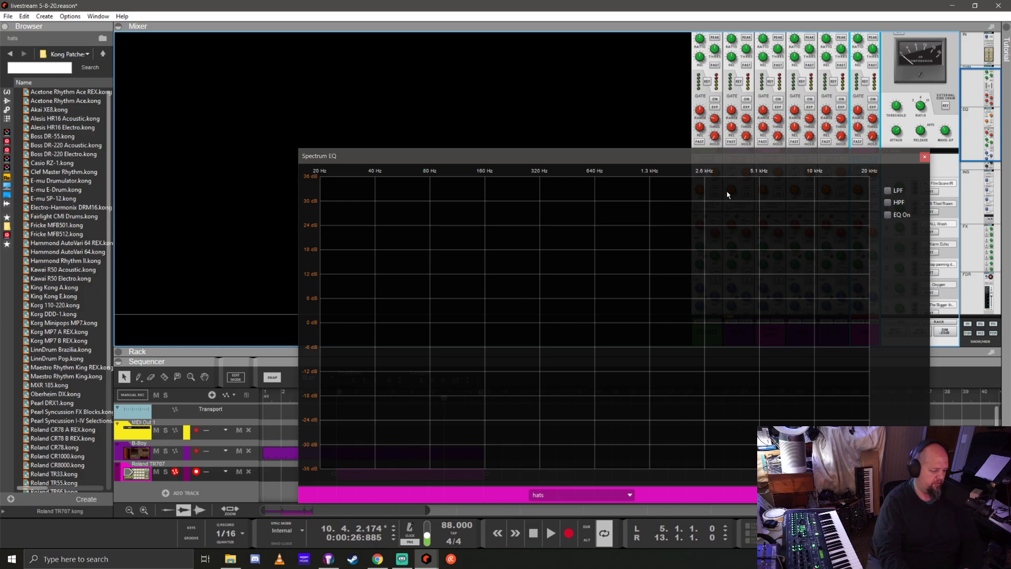
{"action": "key", "text": "space"}
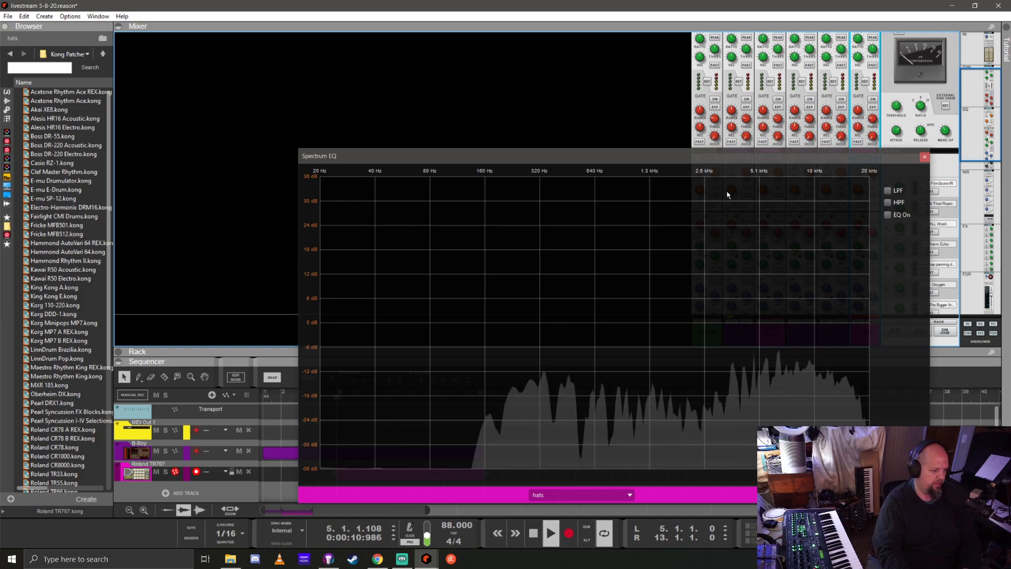
{"action": "left_click", "coordinate": [887, 202]}
{"action": "left_click_drag", "start_coordinate": [496, 323], "coordinate": [583, 323]}
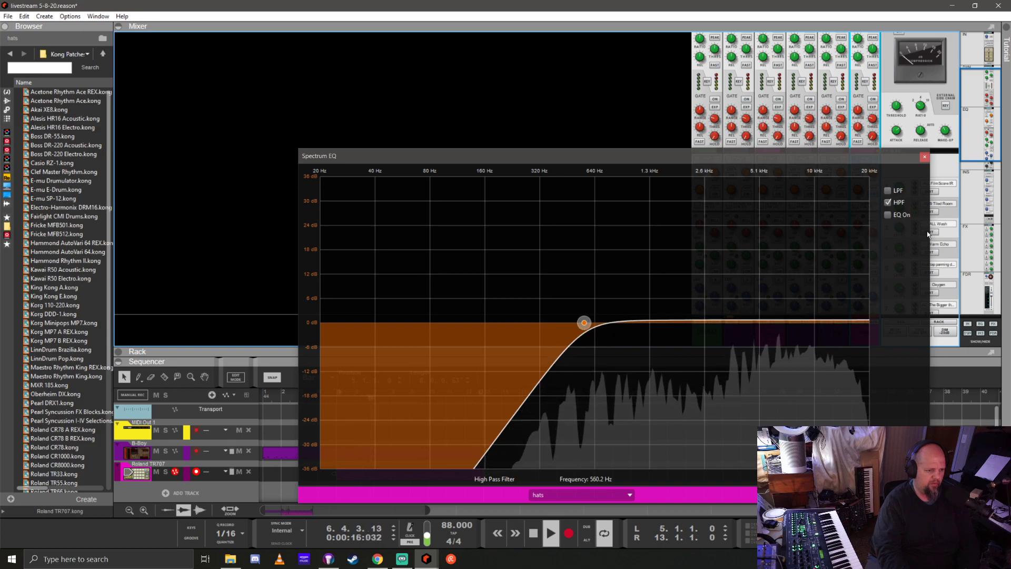
Enable the hats channel's EQ, boost the high frequency band by 9.52 dB at 22 kHz and close the Spectrum EQ
{"action": "left_click", "coordinate": [888, 214]}
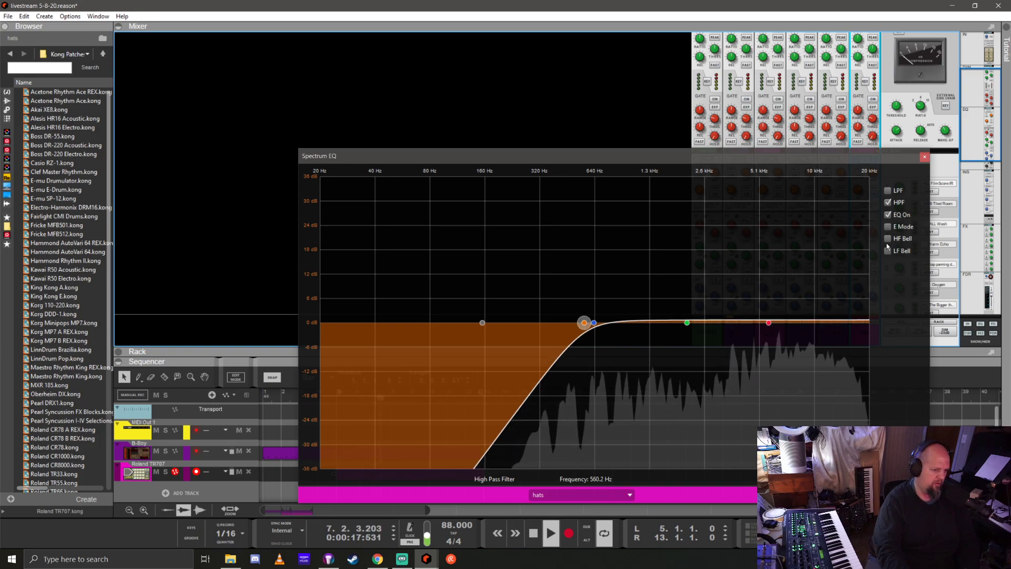
{"action": "left_click", "coordinate": [768, 323]}
{"action": "left_click_drag", "start_coordinate": [768, 324], "coordinate": [874, 284]}
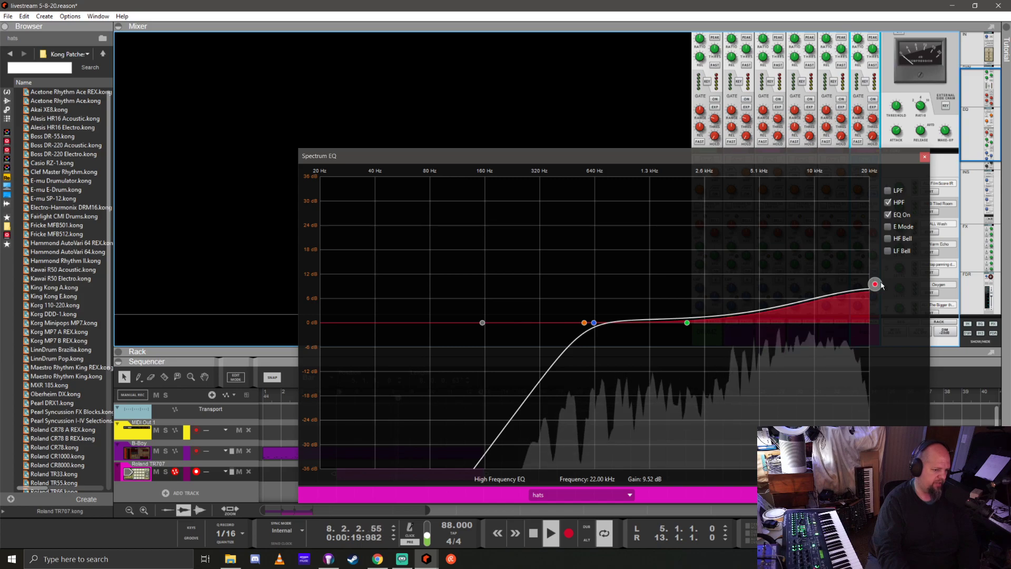
{"action": "left_click", "coordinate": [924, 157]}
Lower the hats channel fader slightly in the mixer and stop playback
{"action": "scroll", "coordinate": [879, 265], "scroll_direction": "down", "scroll_amount": 5}
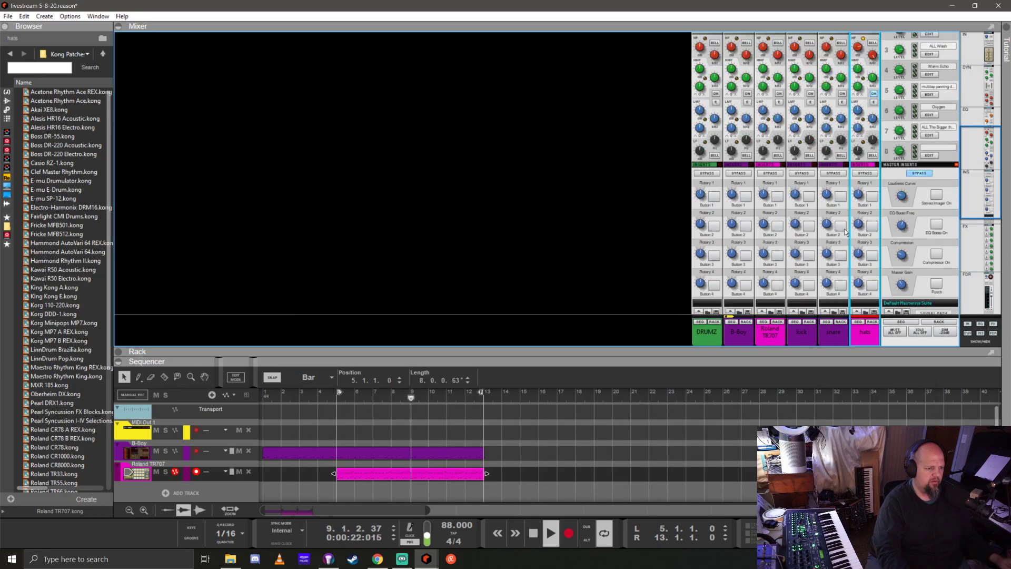
{"action": "scroll", "coordinate": [878, 265], "scroll_direction": "down", "scroll_amount": 5}
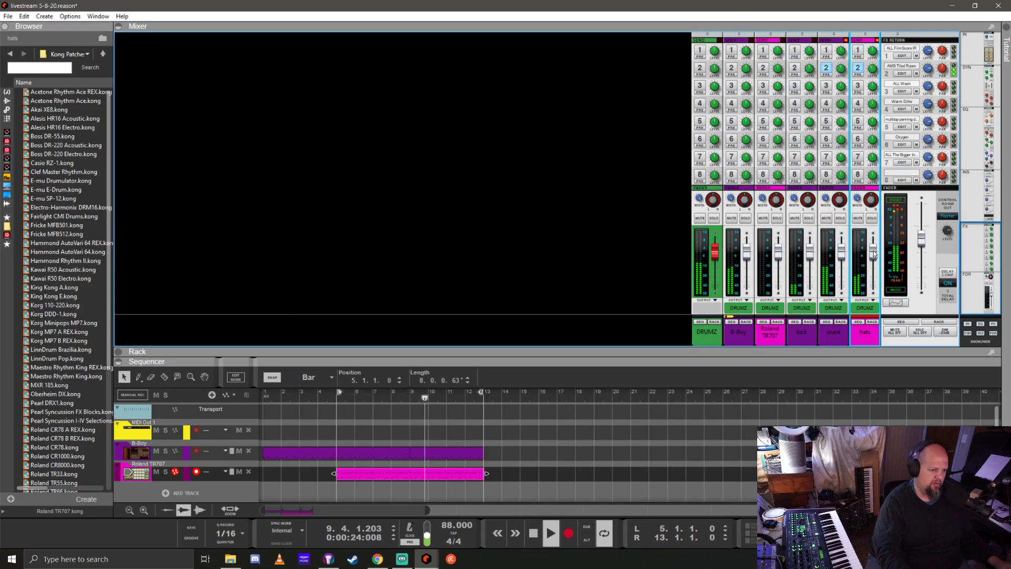
{"action": "left_click_drag", "start_coordinate": [872, 247], "coordinate": [875, 258]}
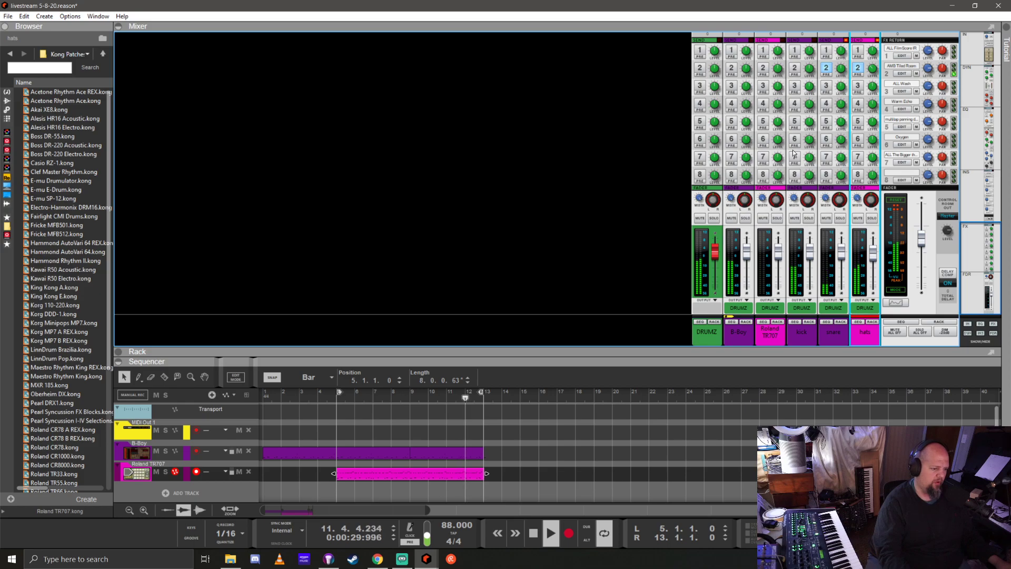
{"action": "key", "text": "space"}
Reopen and enlarge the rack view, and move the playhead to the start of bar 5
{"action": "left_click_drag", "start_coordinate": [685, 360], "coordinate": [684, 240]}
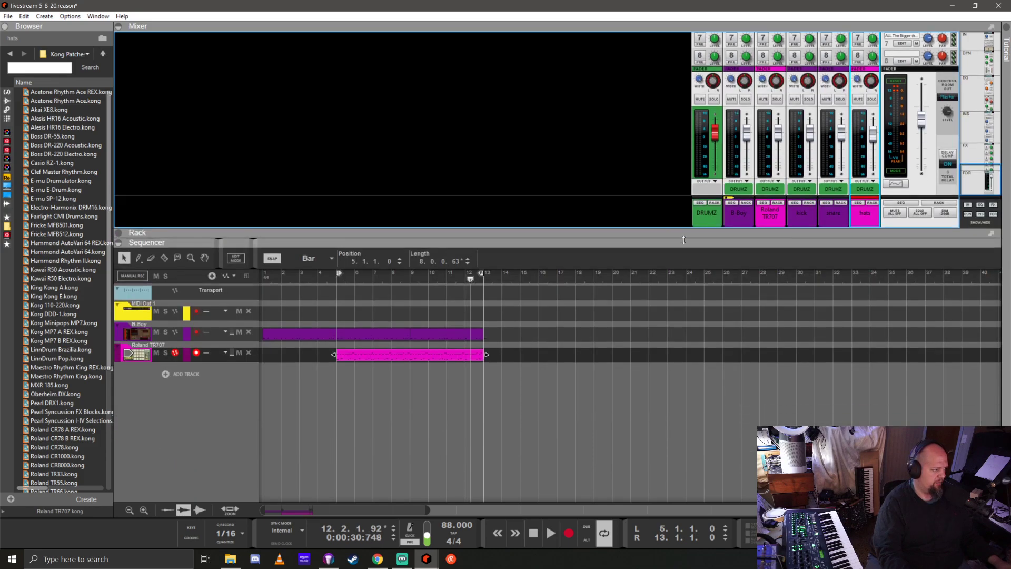
{"action": "left_click", "coordinate": [659, 233]}
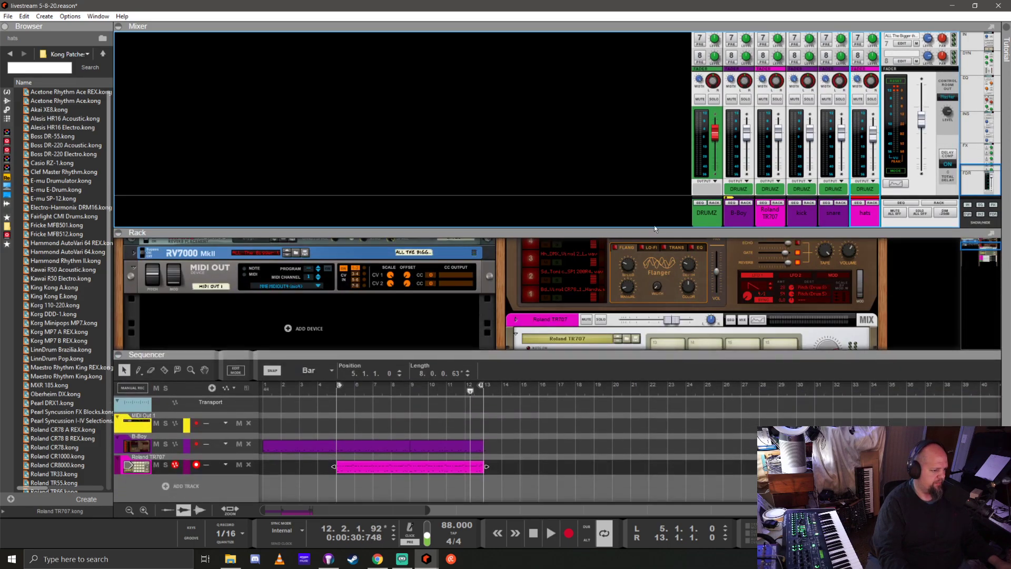
{"action": "left_click_drag", "start_coordinate": [655, 232], "coordinate": [672, 101]}
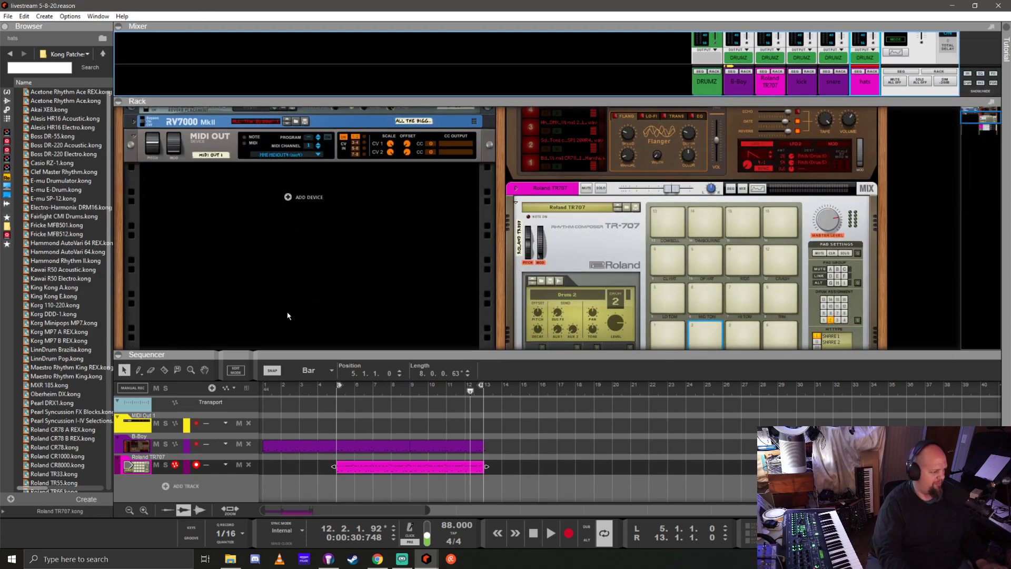
{"action": "scroll", "coordinate": [234, 266], "scroll_direction": "up", "scroll_amount": 3}
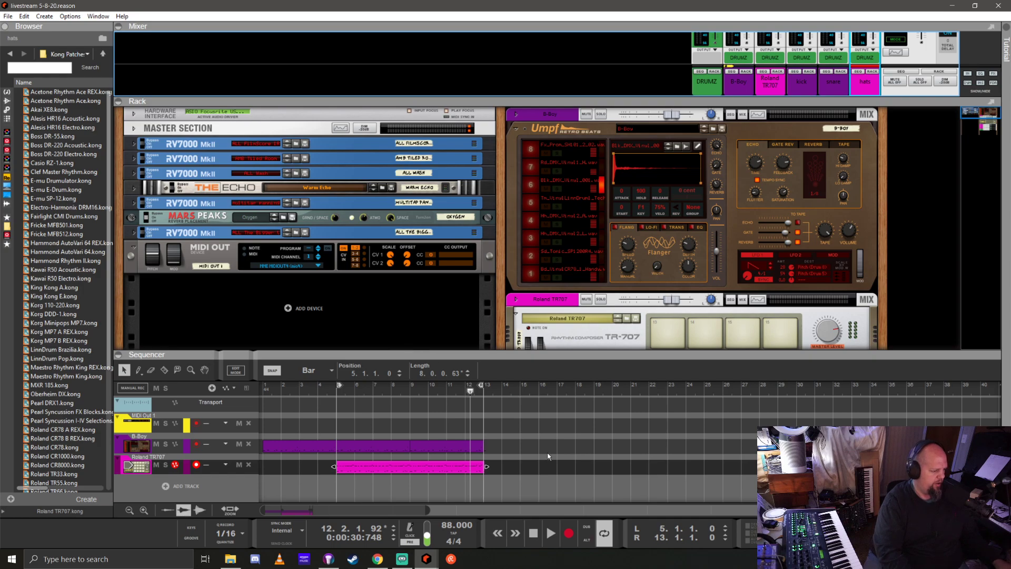
{"action": "left_click_drag", "start_coordinate": [471, 392], "coordinate": [337, 398]}
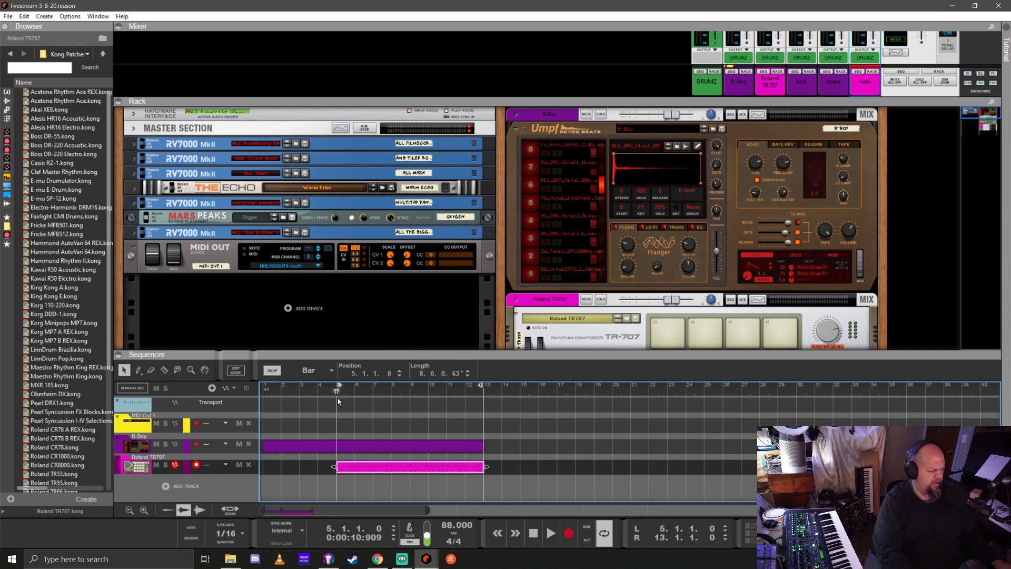
{"action": "left_click_drag", "start_coordinate": [648, 356], "coordinate": [656, 364]}
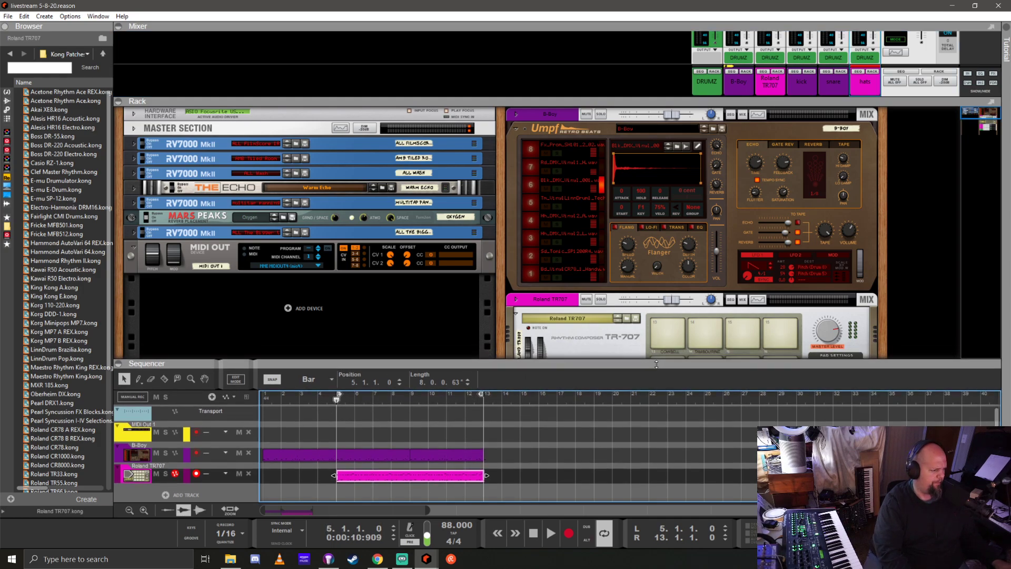
Create an audio track in the rack column below the MIDI Out device
{"action": "scroll", "coordinate": [446, 333], "scroll_direction": "down", "scroll_amount": 5}
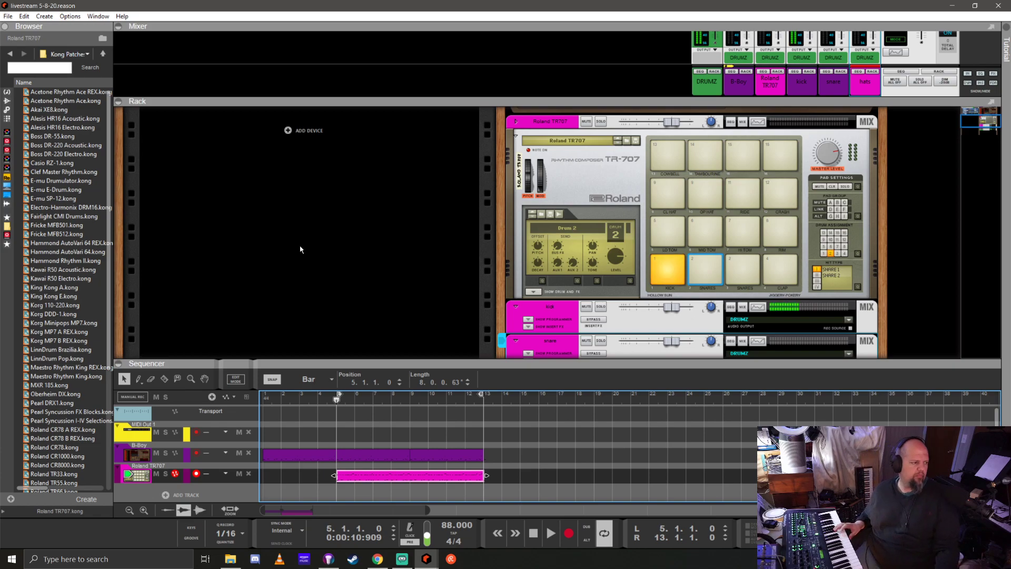
{"action": "right_click", "coordinate": [309, 132]}
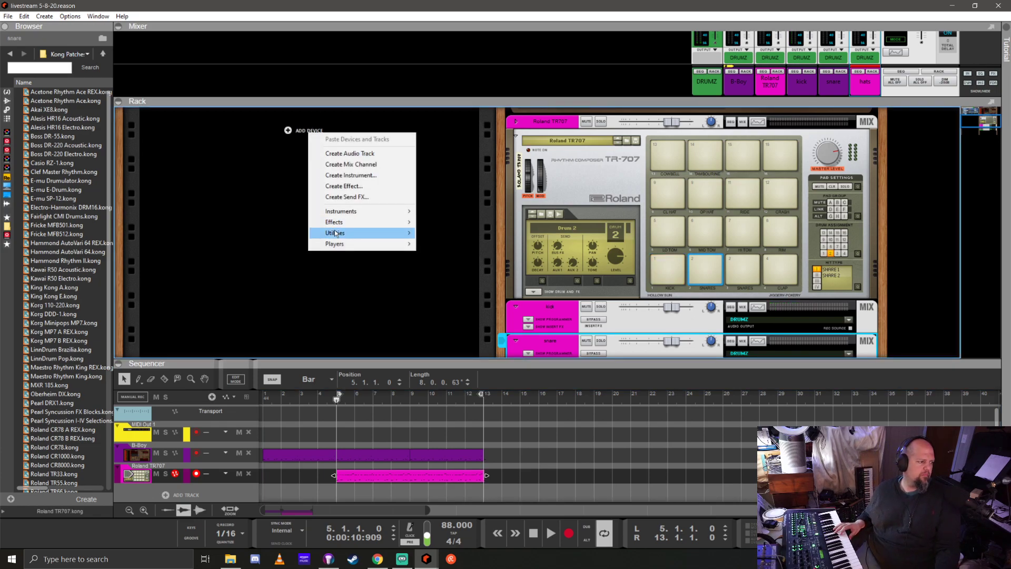
{"action": "left_click", "coordinate": [350, 153]}
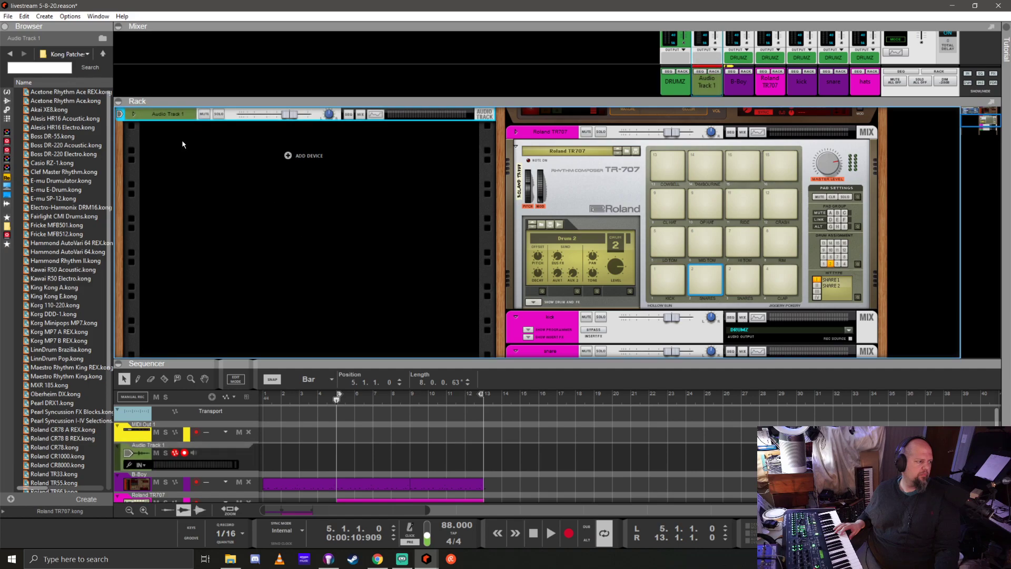
{"action": "scroll", "coordinate": [209, 200], "scroll_direction": "up", "scroll_amount": 3}
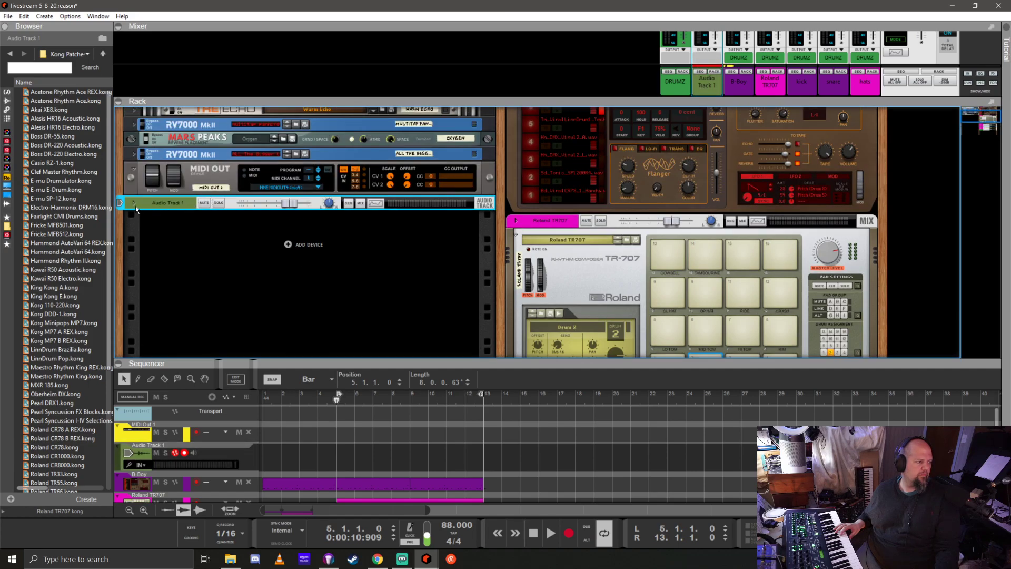
Set Audio Track 1's input to Stereo Input and play the song to monitor the incoming signal
{"action": "left_click", "coordinate": [143, 465]}
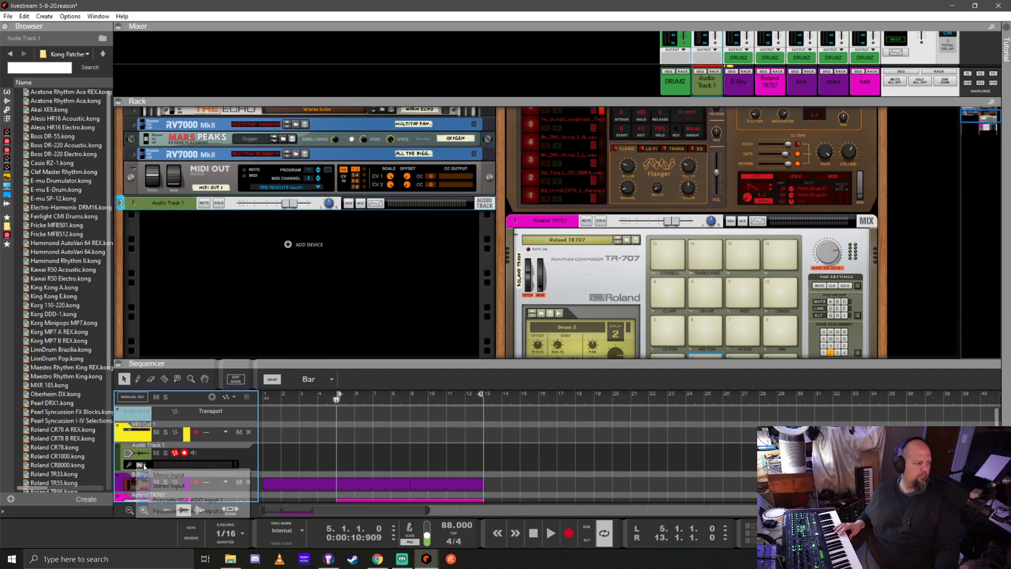
{"action": "left_click", "coordinate": [168, 483]}
{"action": "left_click", "coordinate": [301, 296]}
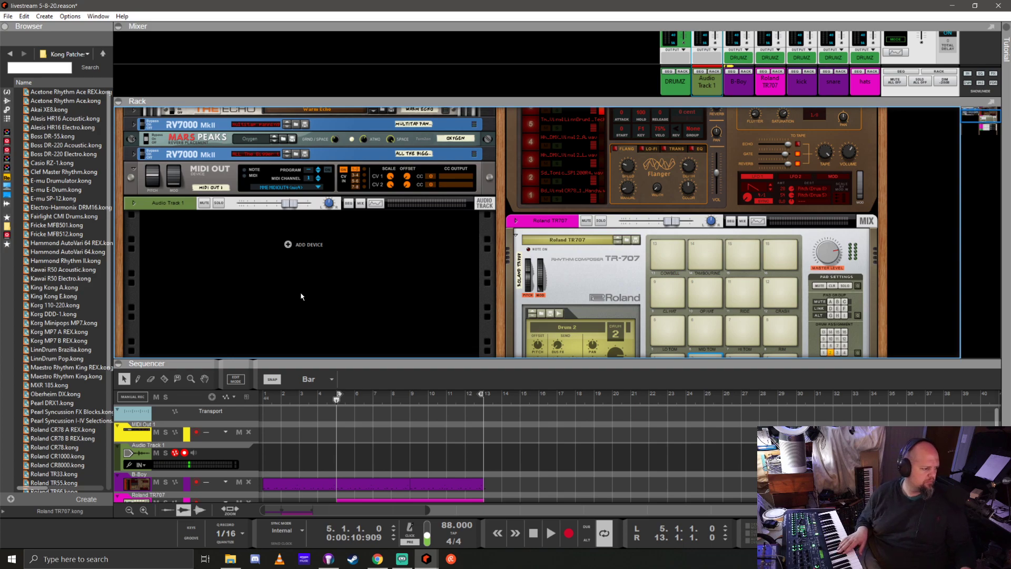
{"action": "key", "text": "space"}
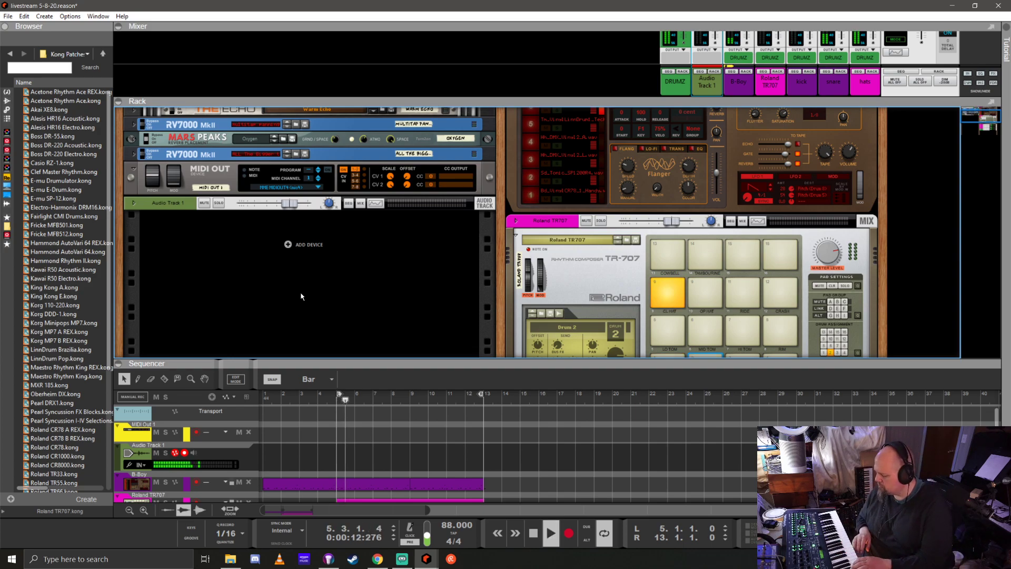
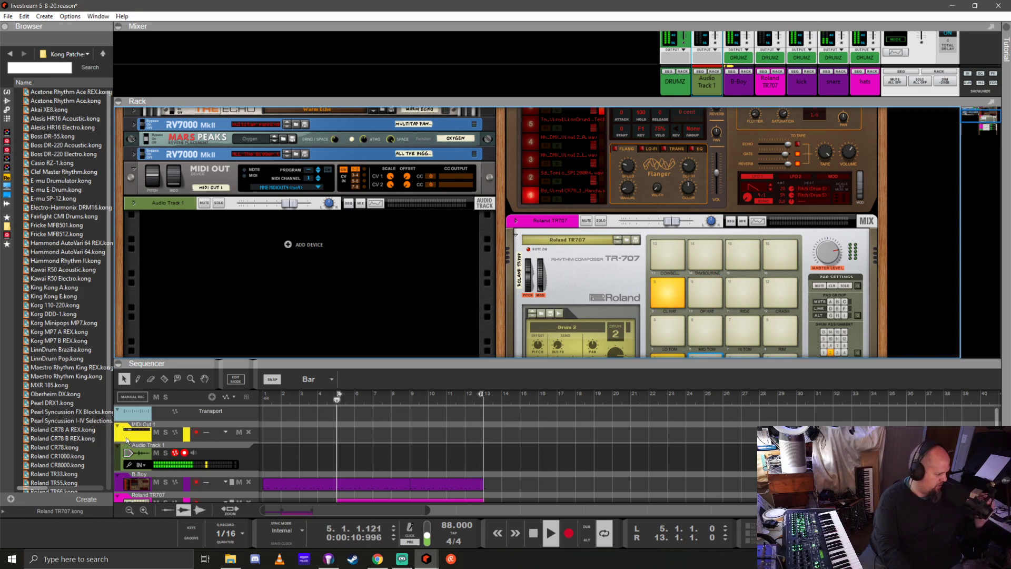
Select the MIDI Out 1 track and record a MIDI part from bar 5, stopping just past the start of bar 9
{"action": "left_click", "coordinate": [146, 433]}
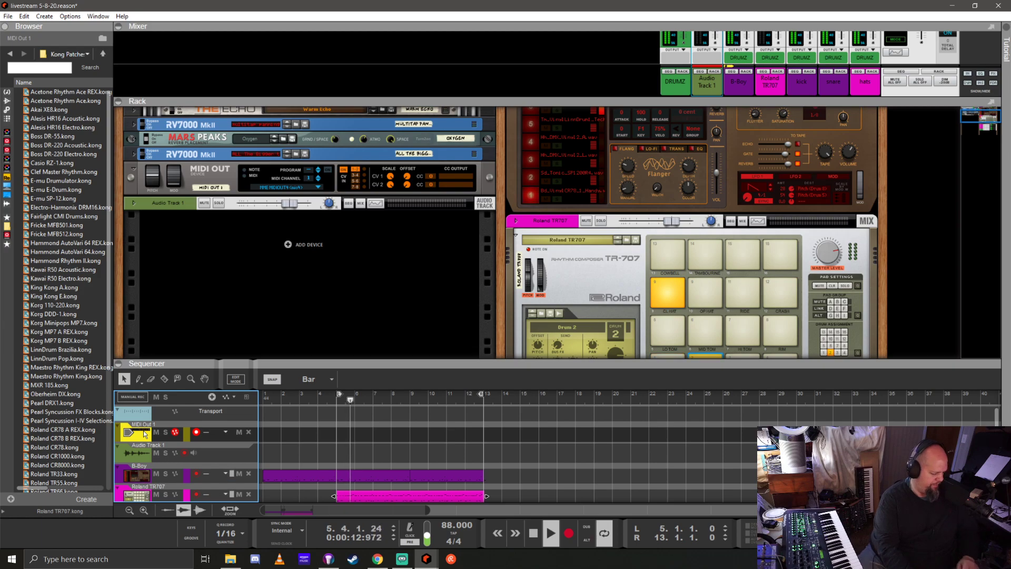
{"action": "key", "text": "space"}
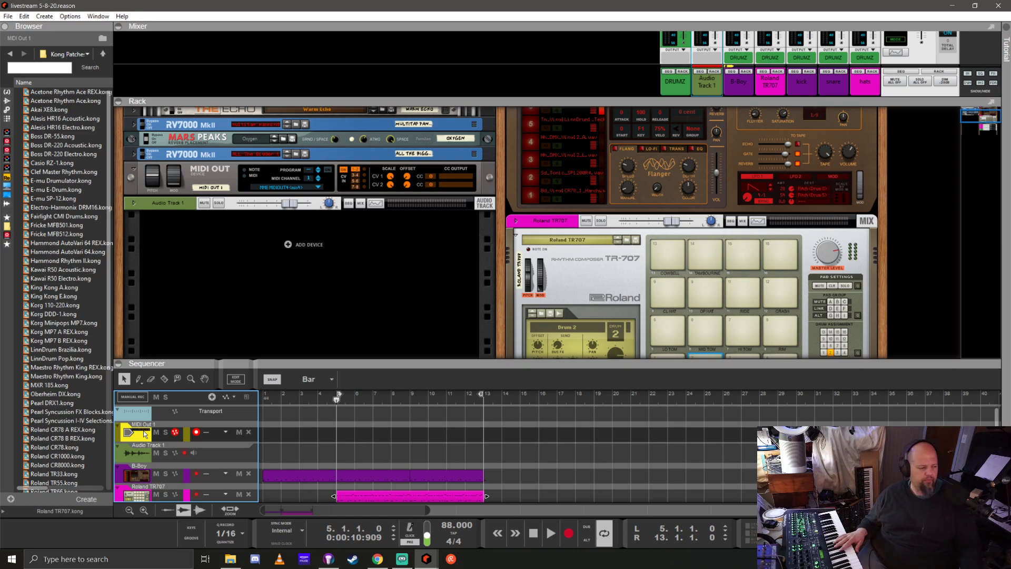
{"action": "key", "text": "ctrl+Return"}
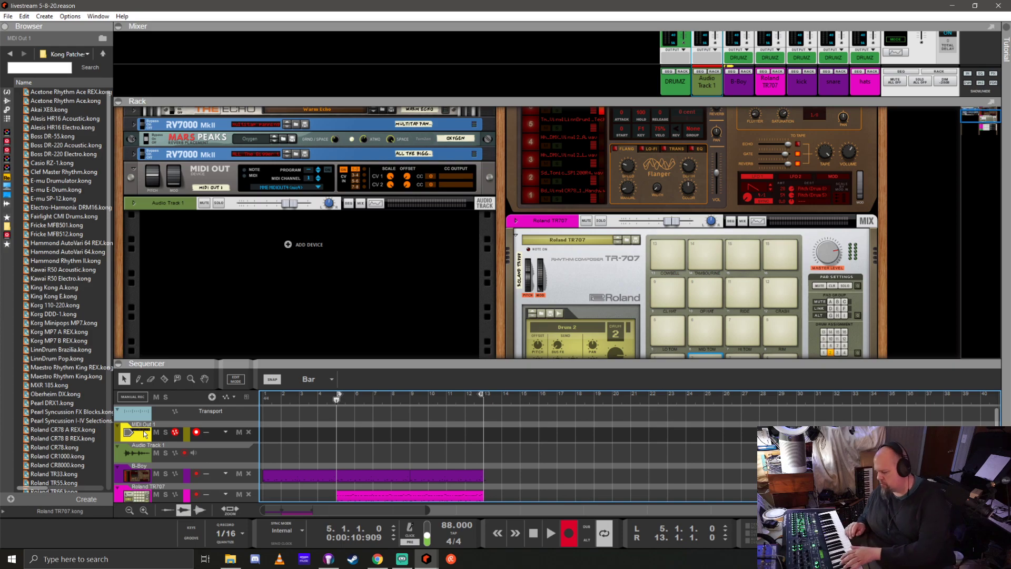
{"action": "key", "text": "space"}
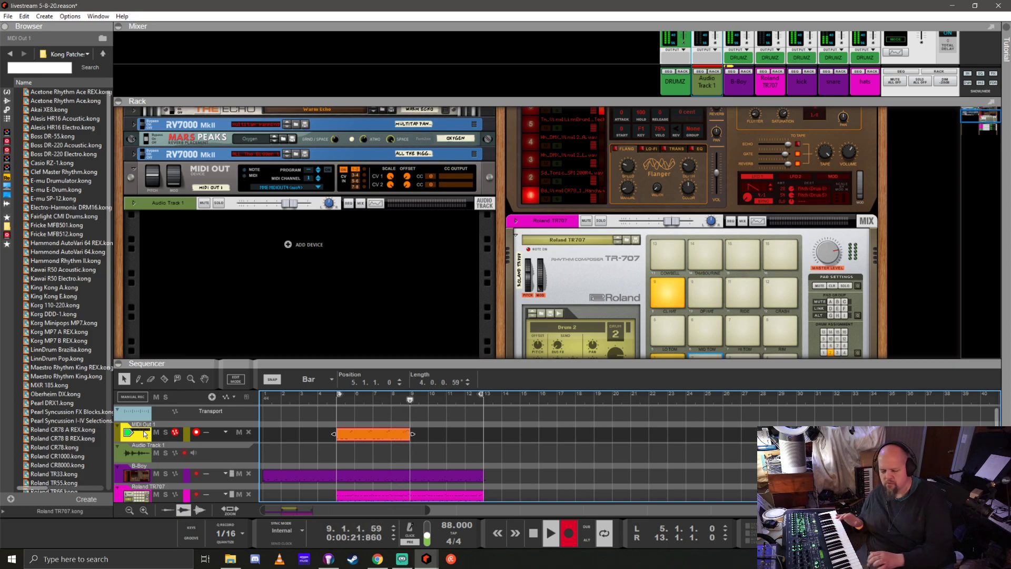
{"action": "key", "text": "space"}
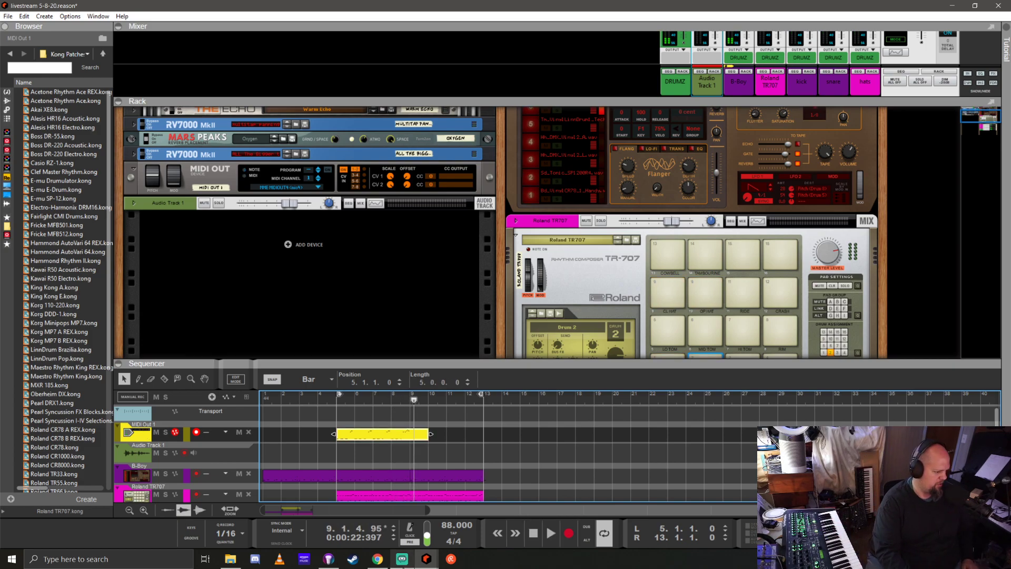
Trim the recorded MIDI Out 1 clip to four bars and open its notes in an enlarged sequencer editor
{"action": "left_click_drag", "start_coordinate": [428, 434], "coordinate": [412, 434]}
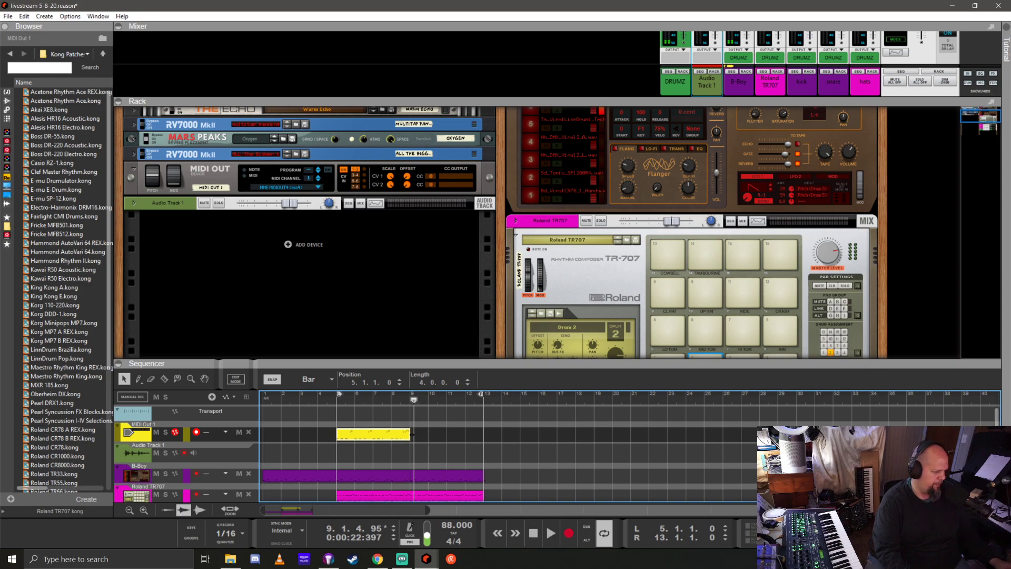
{"action": "double_click", "coordinate": [376, 435]}
{"action": "key", "text": "F6"}
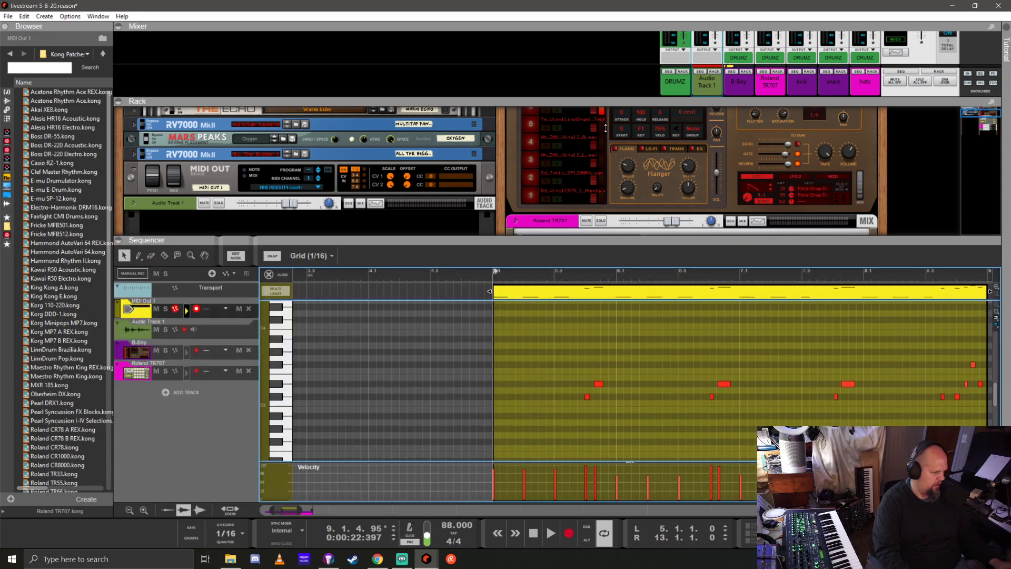
{"action": "scroll", "coordinate": [536, 371], "scroll_direction": "down", "scroll_amount": 3}
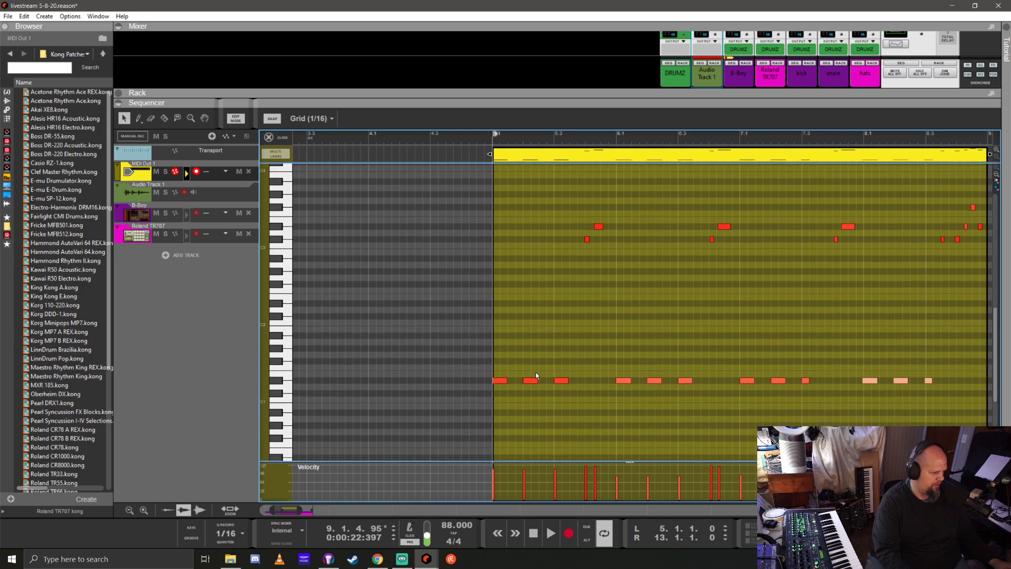
{"action": "scroll", "coordinate": [536, 371], "scroll_direction": "up", "scroll_amount": 1}
{"action": "scroll", "coordinate": [536, 371], "scroll_direction": "down", "scroll_amount": 2, "text": "ctrl"}
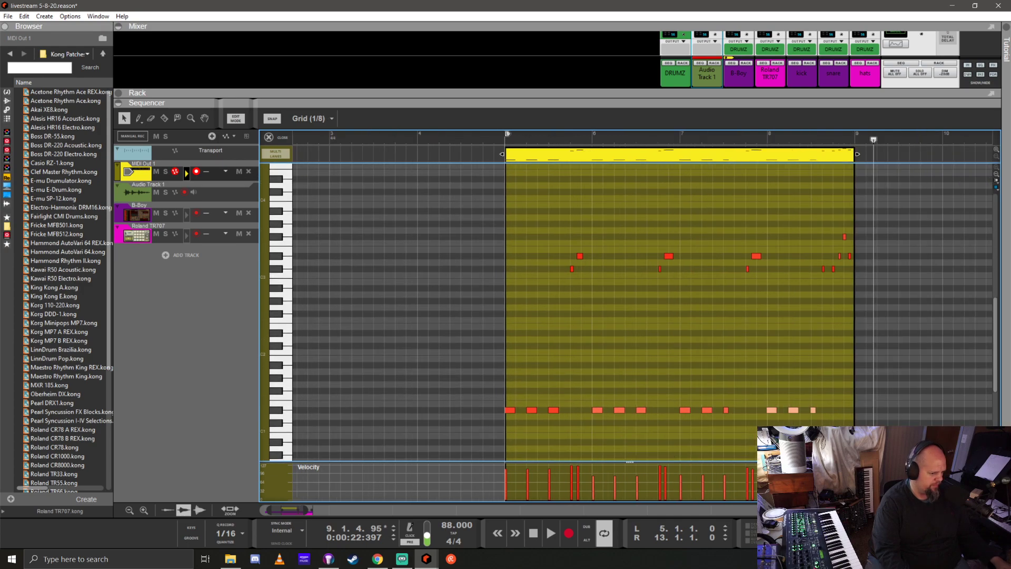
Raise the velocity of the quiet low notes in bar 8 of the MIDI Out 1 clip
{"action": "left_click_drag", "start_coordinate": [767, 489], "coordinate": [768, 476]}
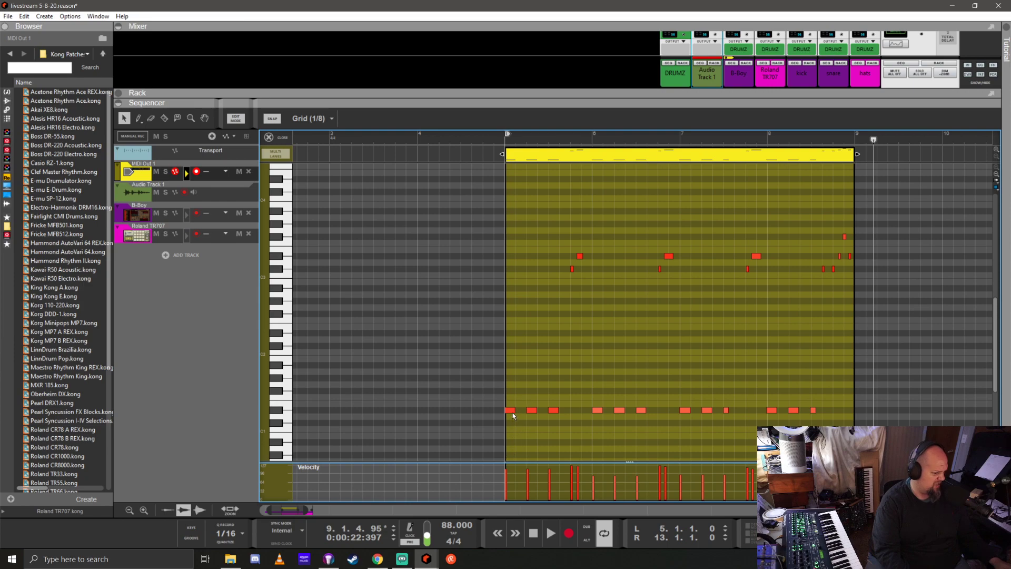
{"action": "scroll", "coordinate": [537, 418], "scroll_direction": "down", "scroll_amount": 5}
{"action": "scroll", "coordinate": [537, 418], "scroll_direction": "up", "scroll_amount": 5}
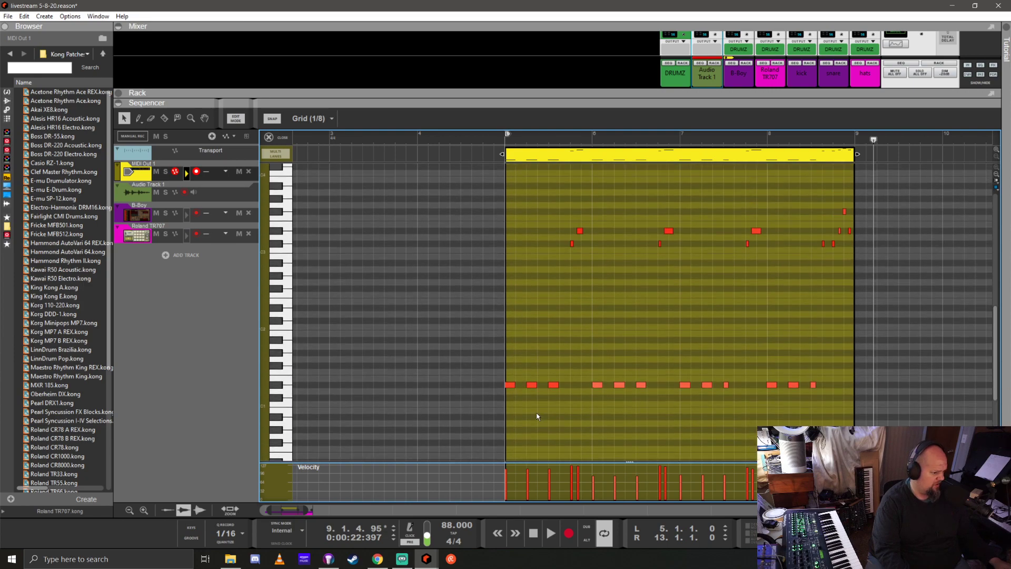
Select all notes in the MIDI Out 1 clip and quantize them to 1/16
{"action": "left_click", "coordinate": [511, 415]}
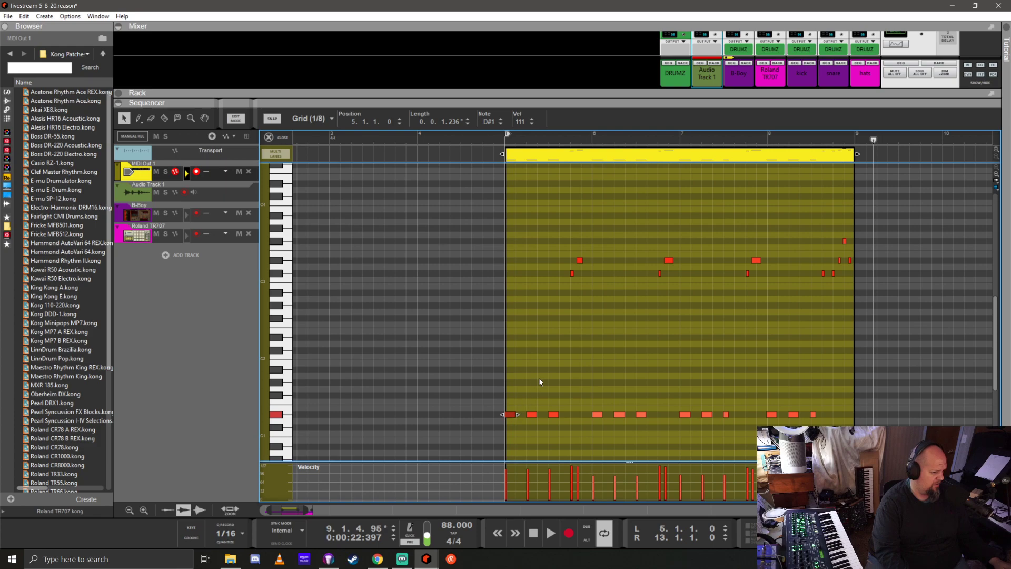
{"action": "scroll", "coordinate": [540, 378], "scroll_direction": "up", "scroll_amount": 5}
{"action": "scroll", "coordinate": [539, 378], "scroll_direction": "down", "scroll_amount": 4}
{"action": "scroll", "coordinate": [539, 378], "scroll_direction": "down", "scroll_amount": 2}
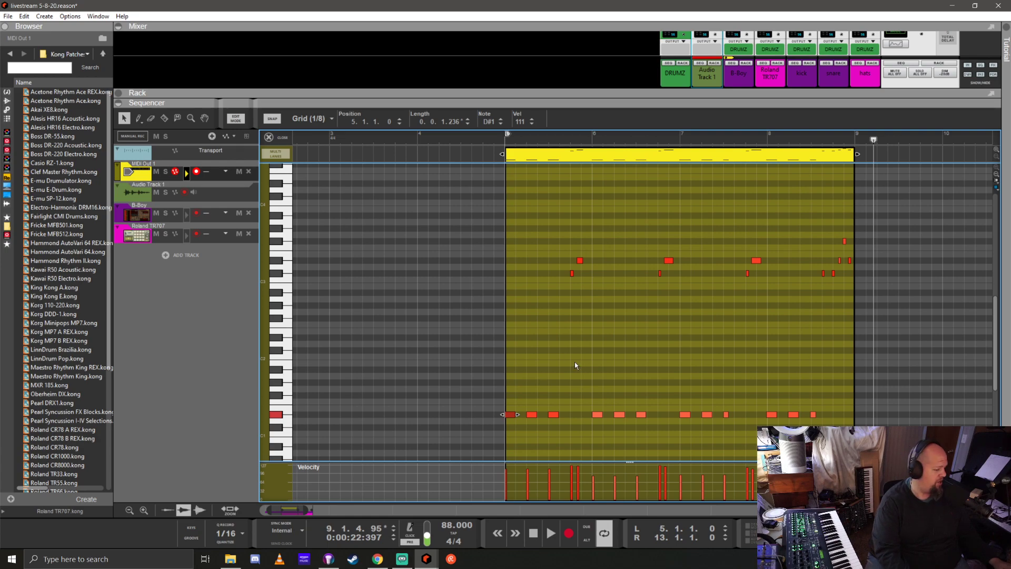
{"action": "key", "text": "ctrl+a"}
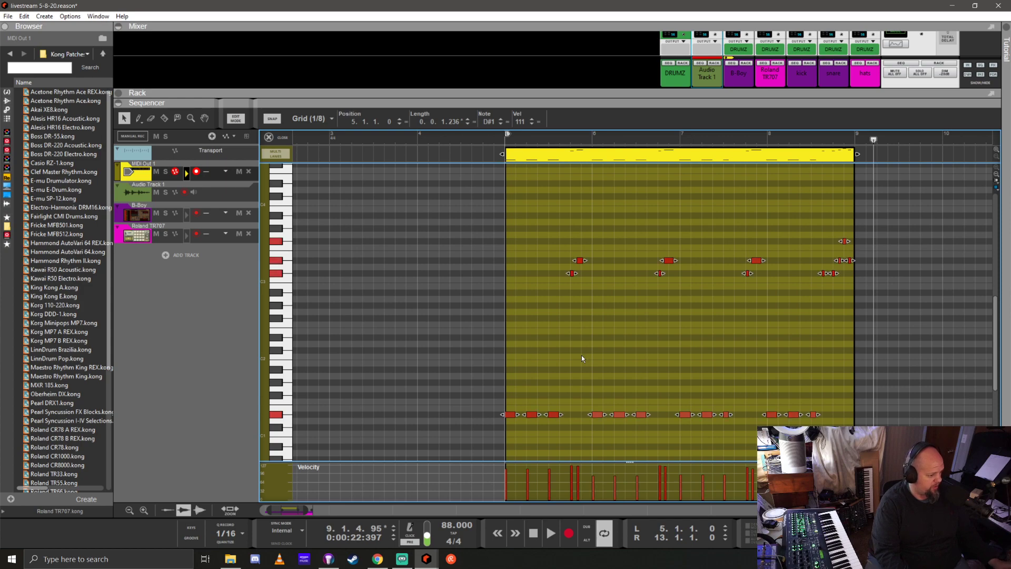
{"action": "left_click", "coordinate": [229, 542]}
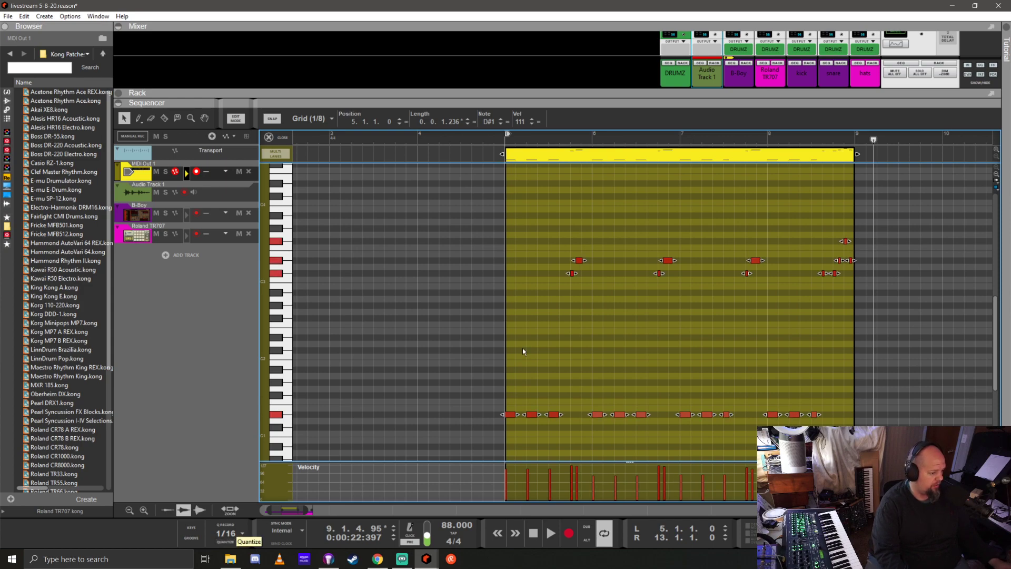
Close the clip editor and duplicate the four-bar MIDI Out 1 clip along its track up to bar 29
{"action": "left_click", "coordinate": [270, 138]}
{"action": "left_click_drag", "start_coordinate": [337, 175], "coordinate": [412, 170]}
{"action": "left_click_drag", "start_coordinate": [525, 176], "coordinate": [604, 174]}
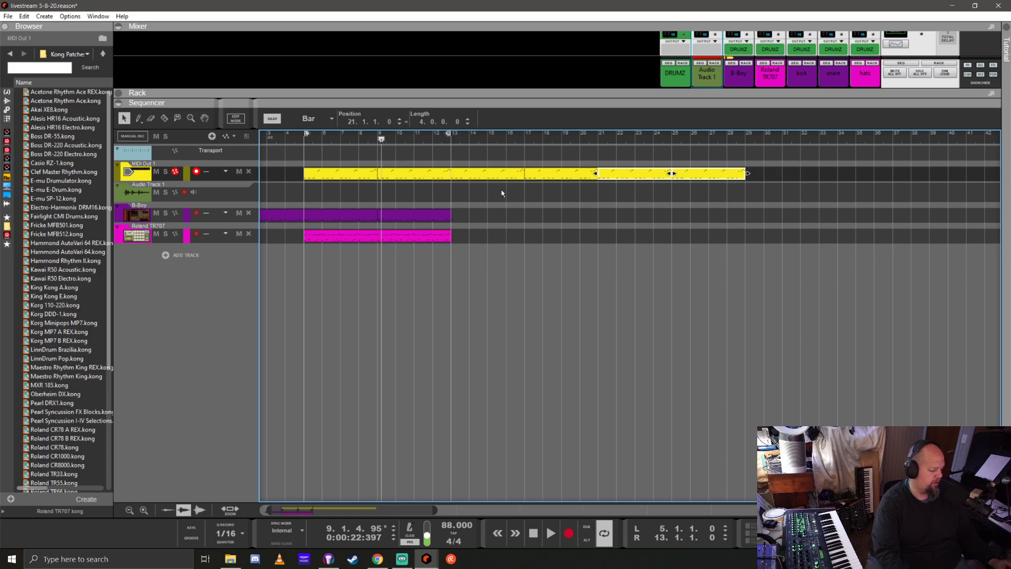
Turn off looping and return the playhead to the start of bar 5
{"action": "key", "text": "l"}
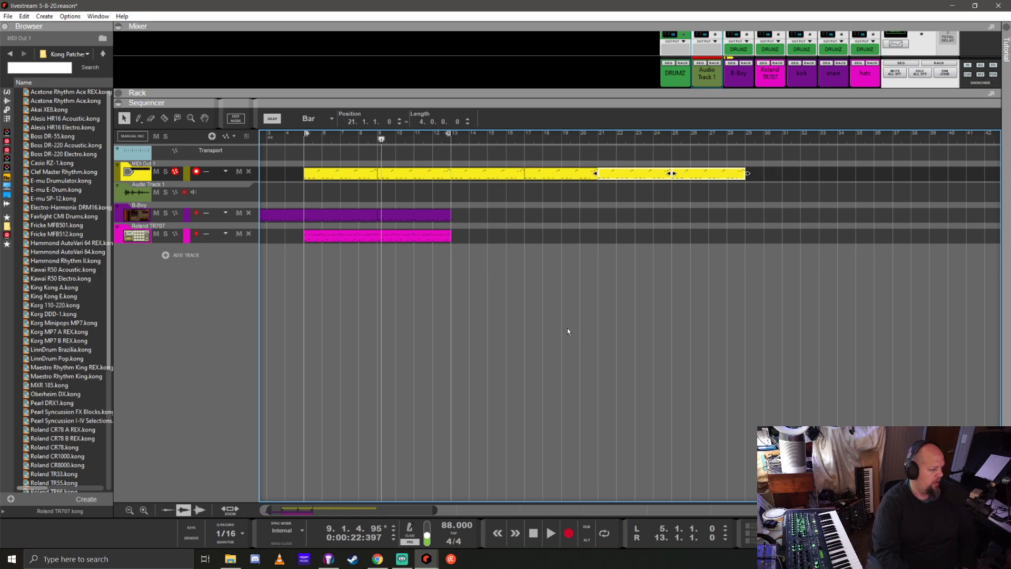
{"action": "left_click", "coordinate": [305, 140]}
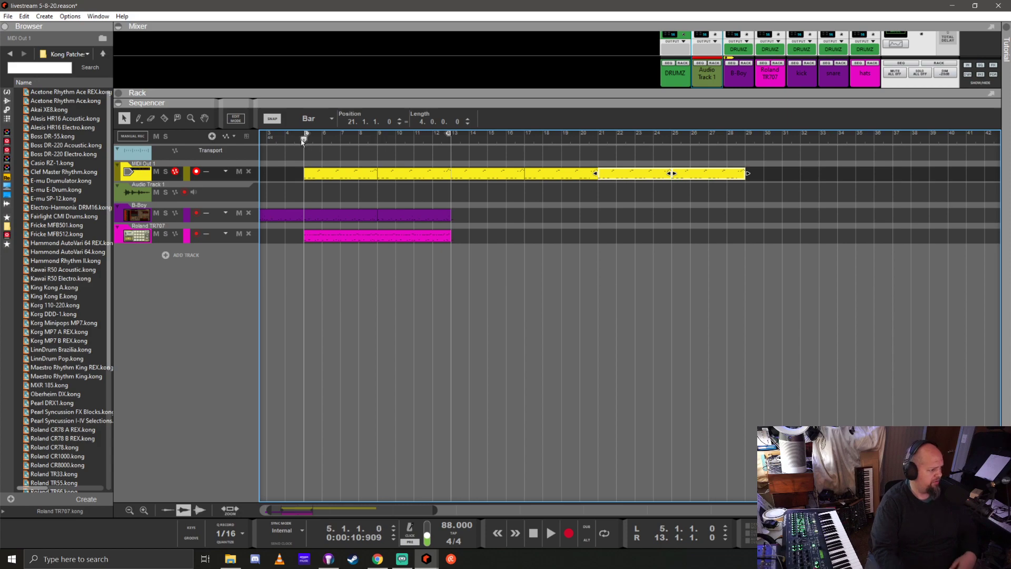
Record a hardware controller sweep on the MIDI Out 1 track from bar 5, then stop and undo the recording
{"action": "key", "text": "ctrl+Return"}
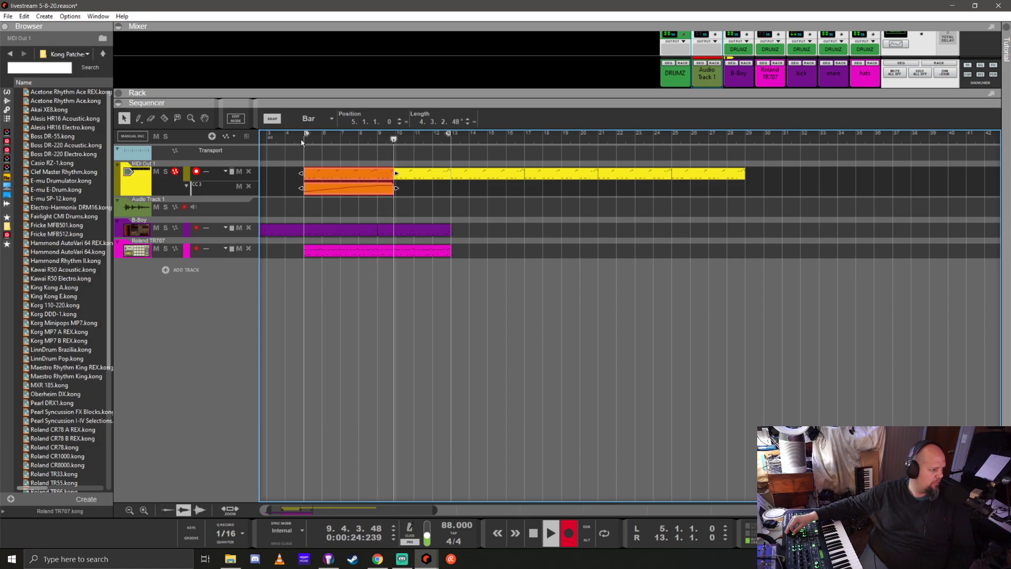
{"action": "key", "text": "space"}
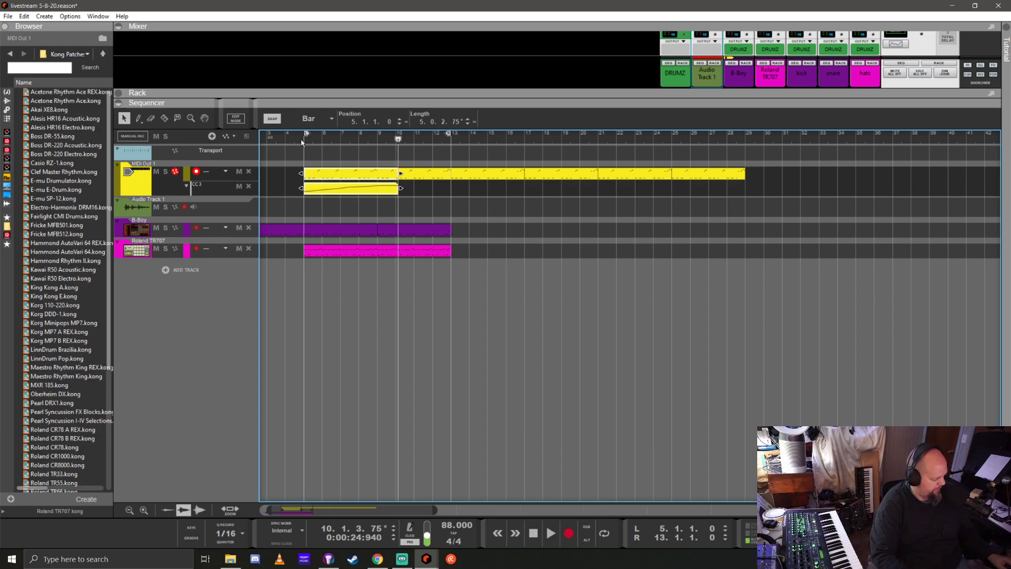
{"action": "key", "text": "ctrl+z"}
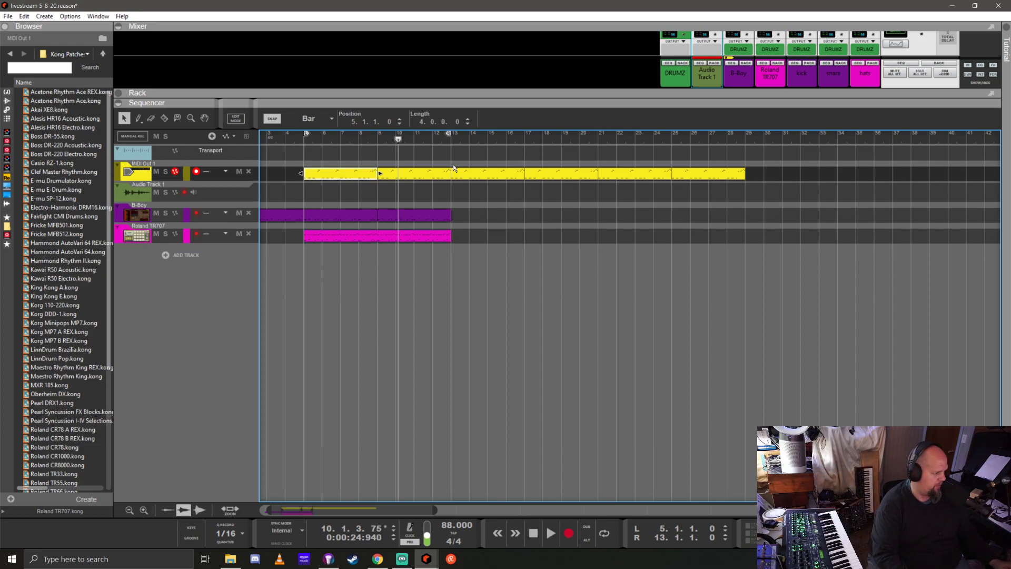
Reopen the rack view, switch the MIDI Out device's port to MME mio4 and return the playhead to the song start
{"action": "left_click_drag", "start_coordinate": [498, 101], "coordinate": [278, 273]}
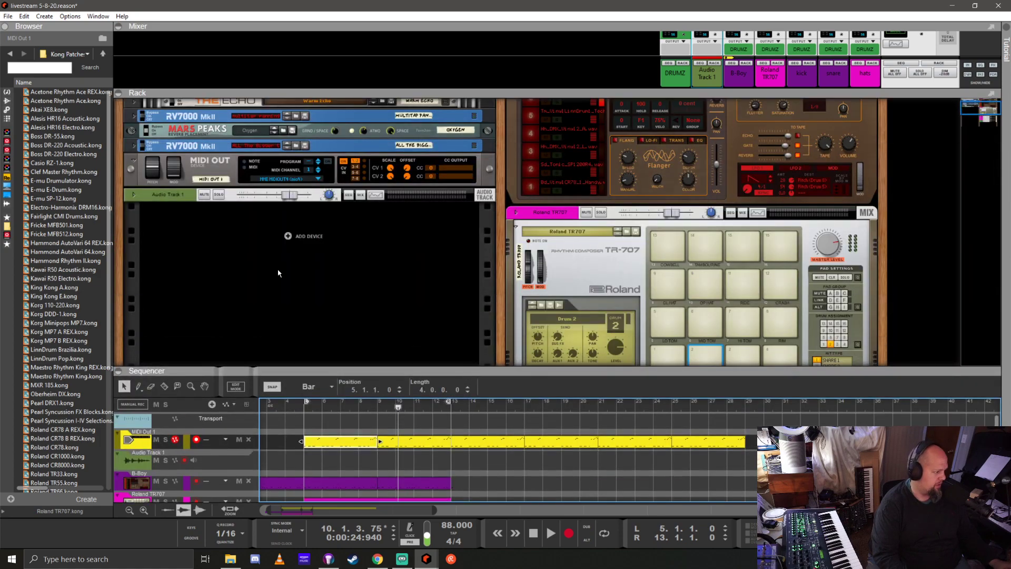
{"action": "left_click", "coordinate": [303, 180]}
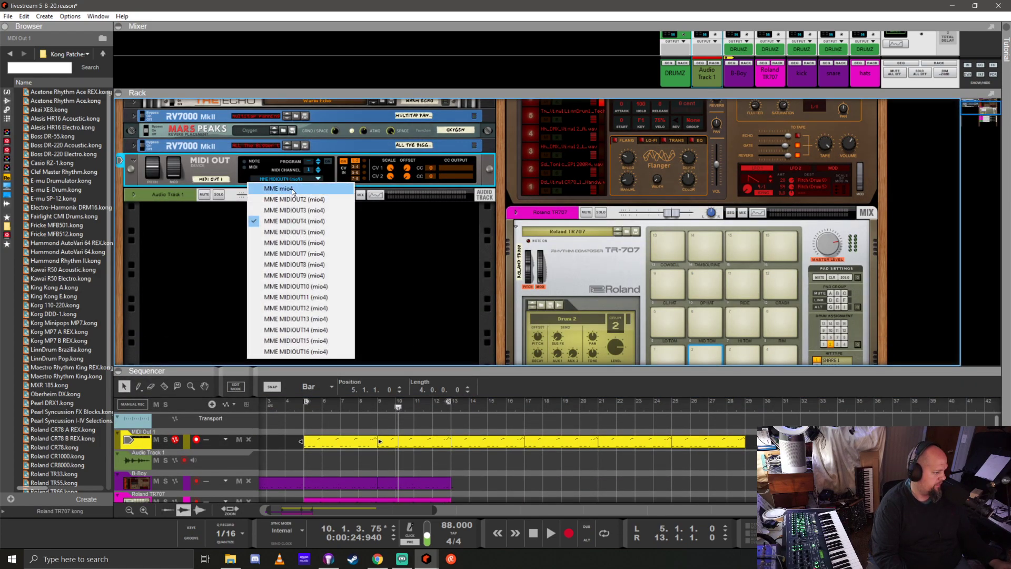
{"action": "left_click", "coordinate": [292, 189]}
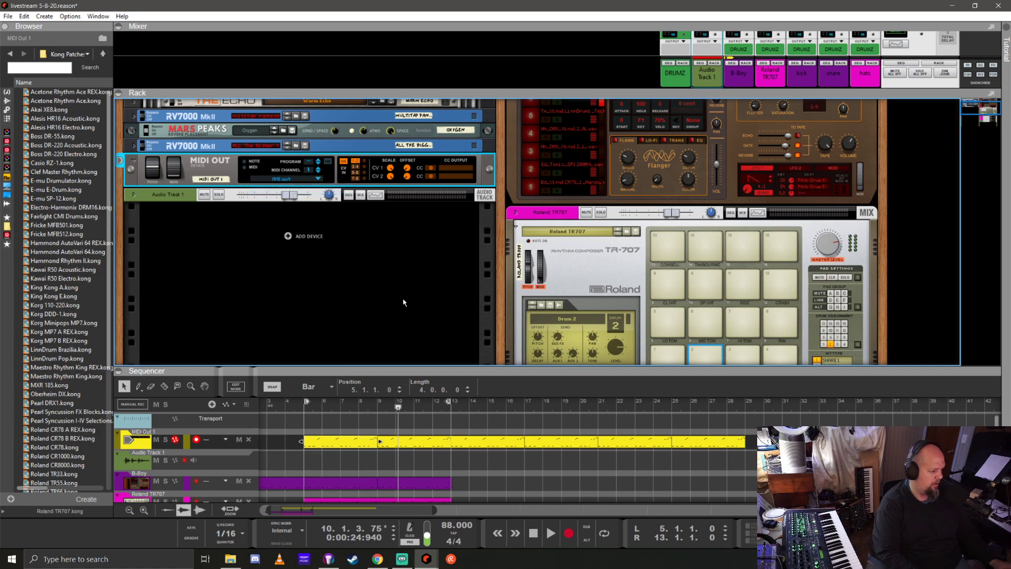
{"action": "key", "text": "KP_0"}
{"action": "key", "text": "KP_0"}
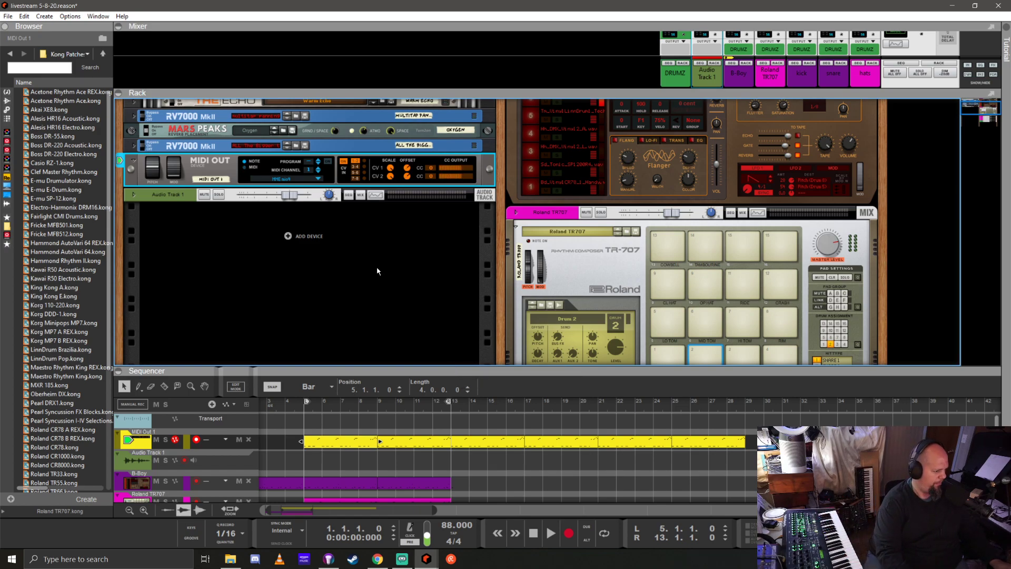
Enlarge the sequencer to show all tracks and set the MIDI Out device's port to MME MIDIOUT4 (mio4)
{"action": "left_click_drag", "start_coordinate": [451, 369], "coordinate": [457, 279]}
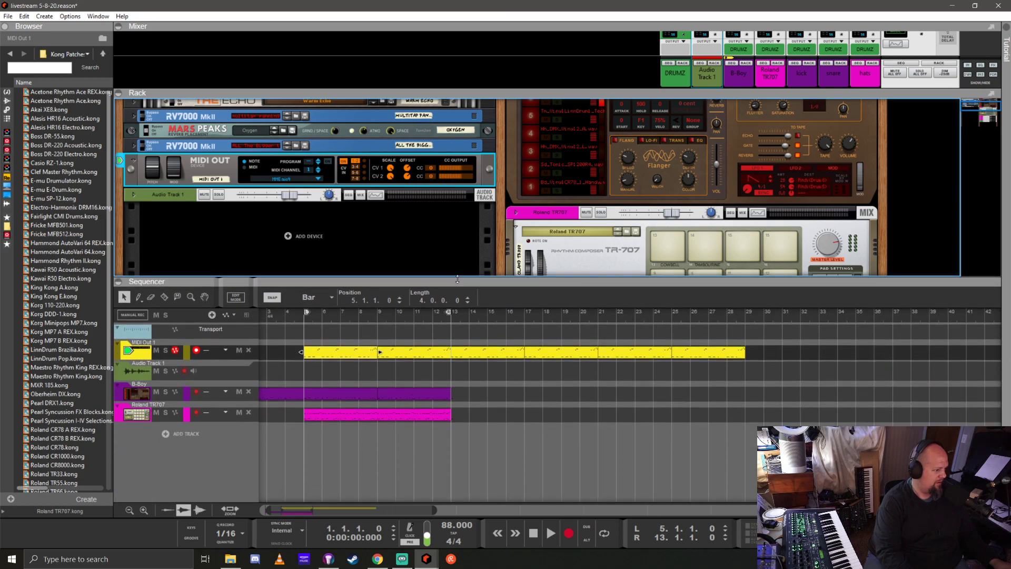
{"action": "left_click", "coordinate": [316, 180]}
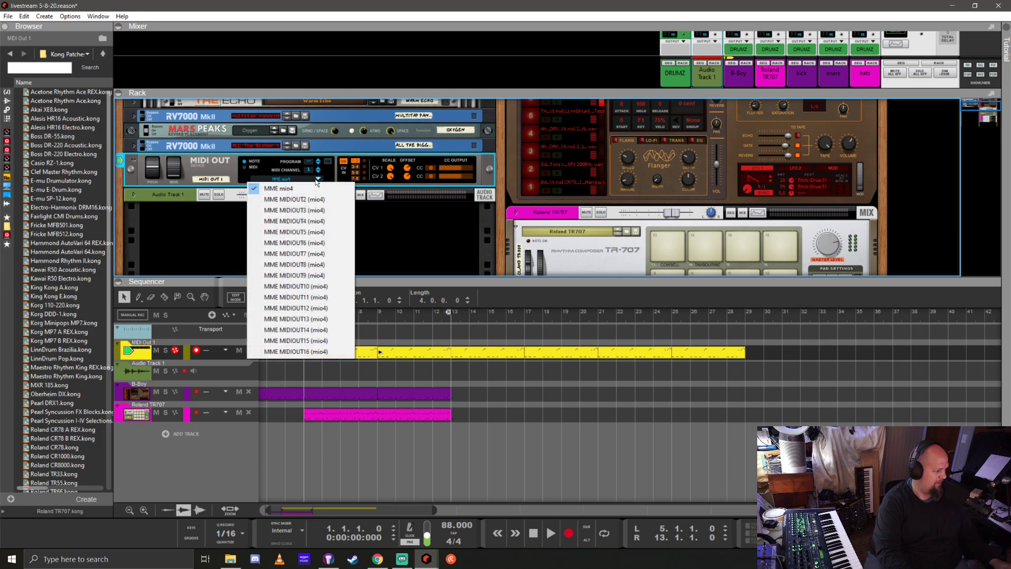
{"action": "left_click", "coordinate": [319, 221]}
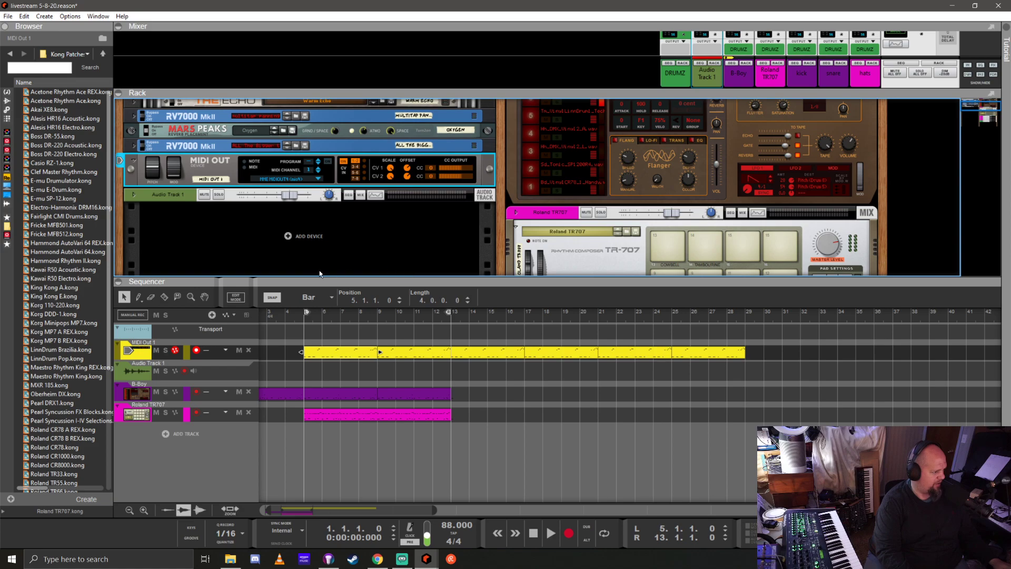
Unfold the Audio Track 1 device to show its input and output, then play the arrangement and stop
{"action": "left_click", "coordinate": [134, 194]}
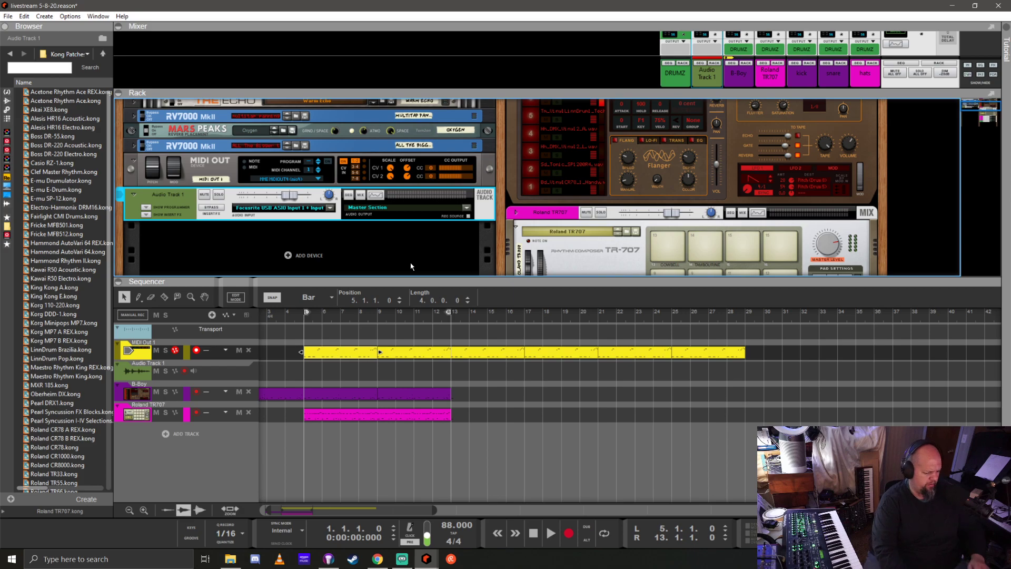
{"action": "key", "text": "space"}
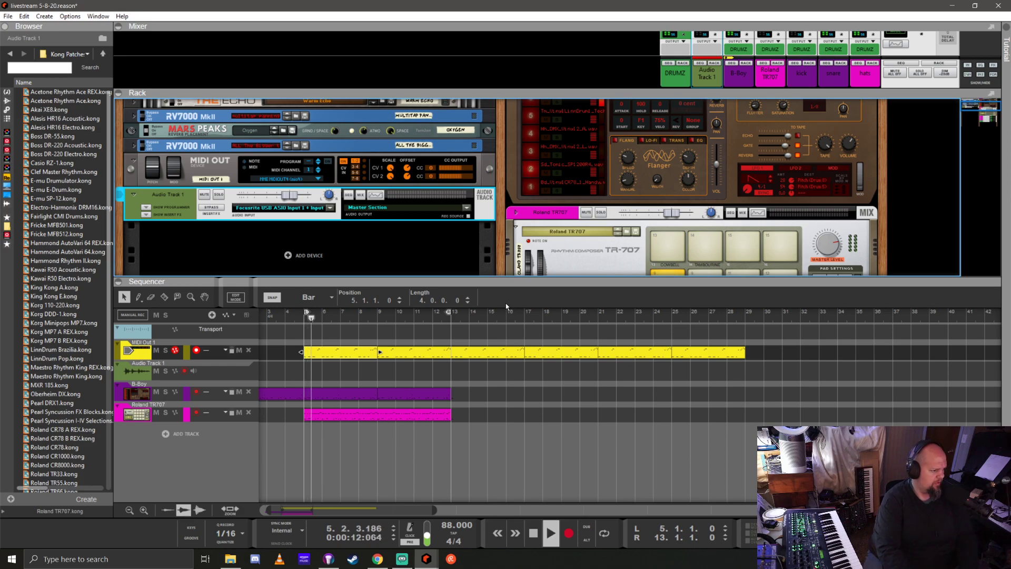
{"action": "key", "text": "space"}
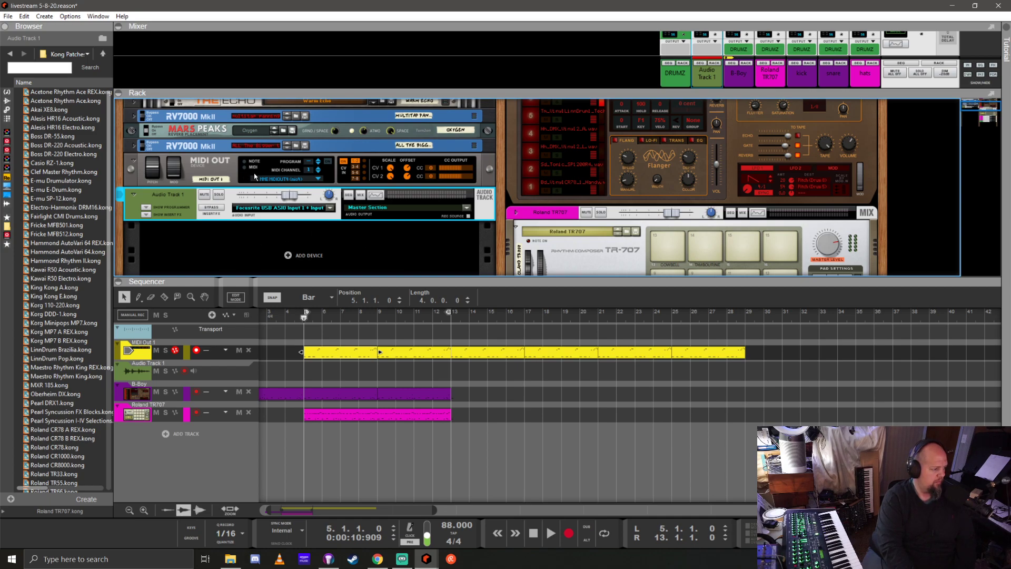
Try the MIDI Out device's port on MME MIDIOUT2 (mio4) and MME mio4, and set it back to MME MIDIOUT4 (mio4)
{"action": "left_click", "coordinate": [227, 169]}
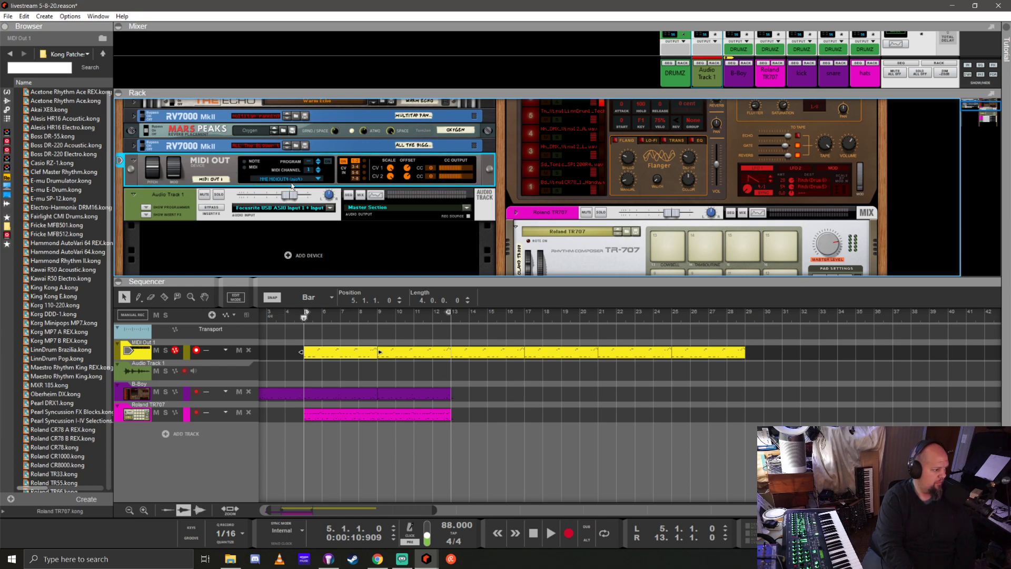
{"action": "left_click", "coordinate": [319, 181]}
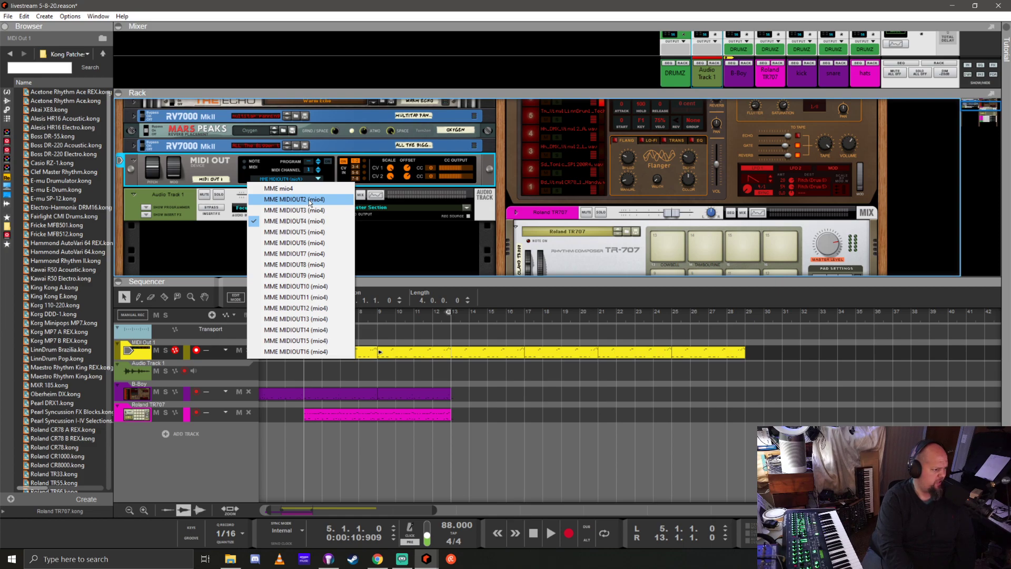
{"action": "left_click", "coordinate": [309, 200]}
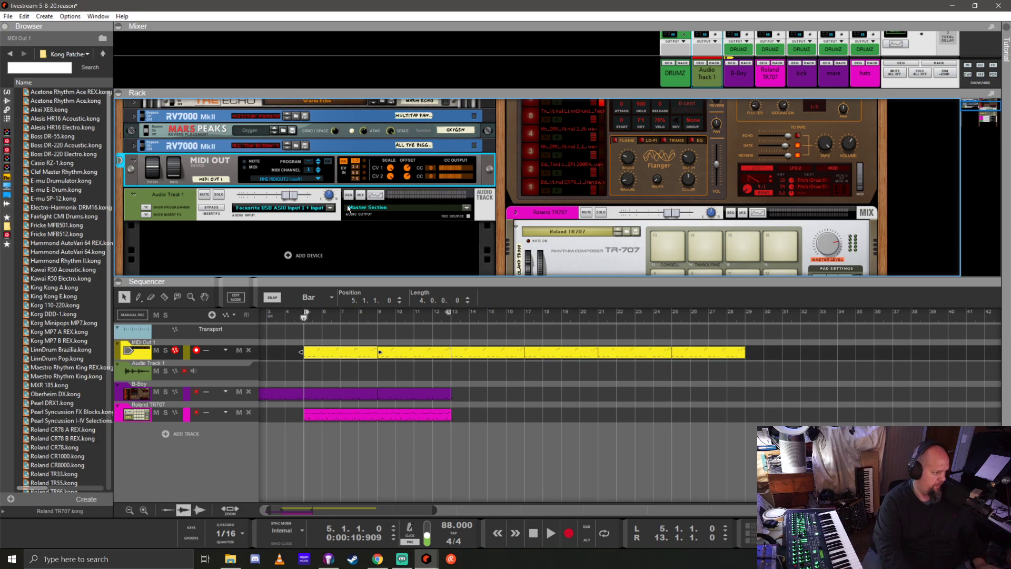
{"action": "left_click", "coordinate": [315, 180]}
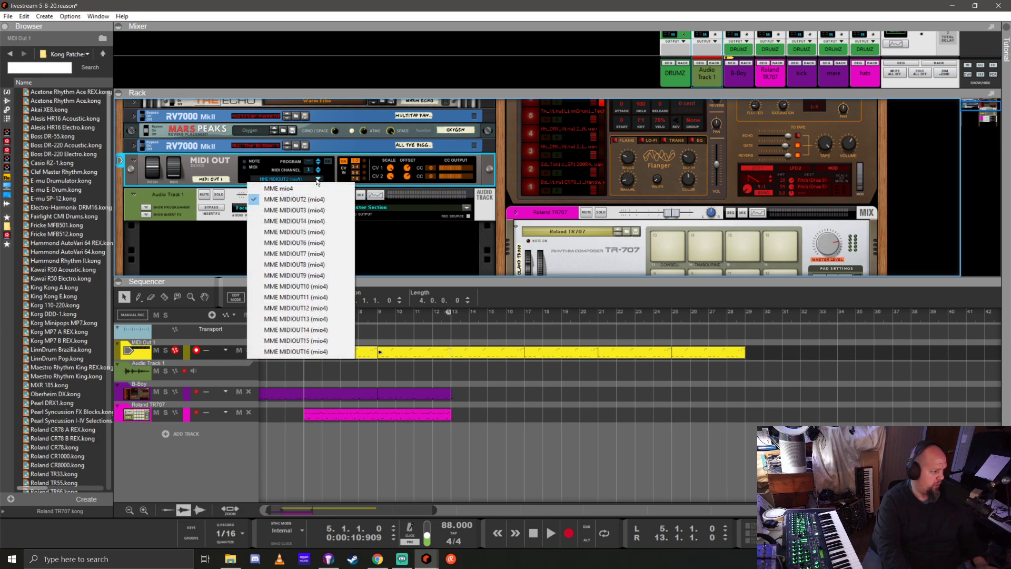
{"action": "left_click", "coordinate": [304, 191]}
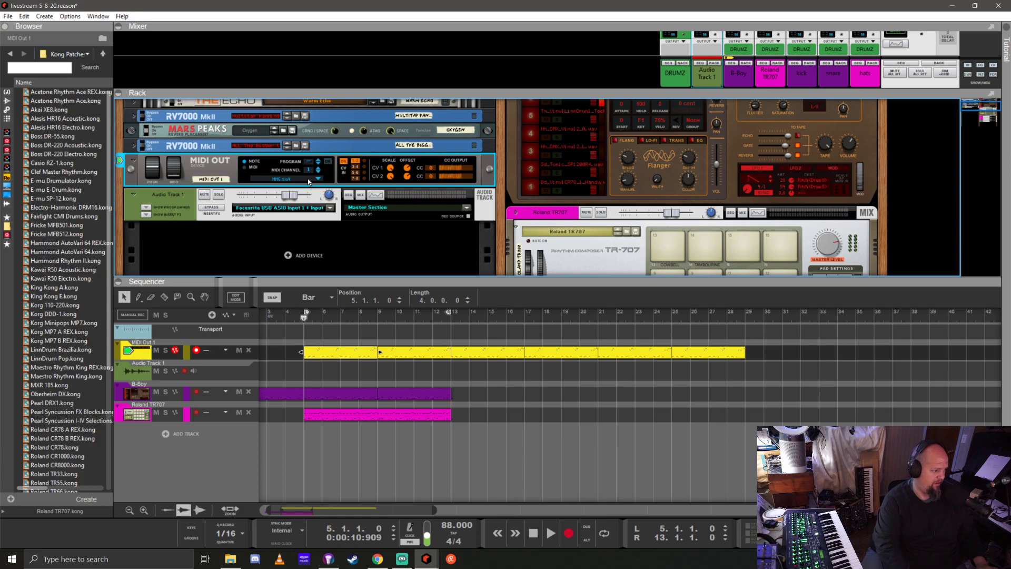
{"action": "left_click", "coordinate": [308, 178]}
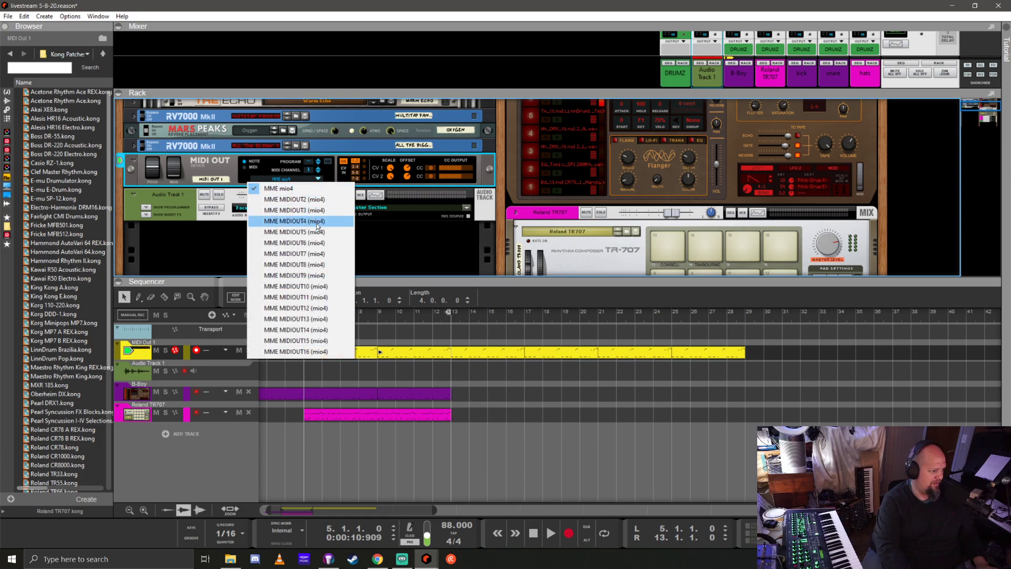
{"action": "left_click", "coordinate": [317, 224]}
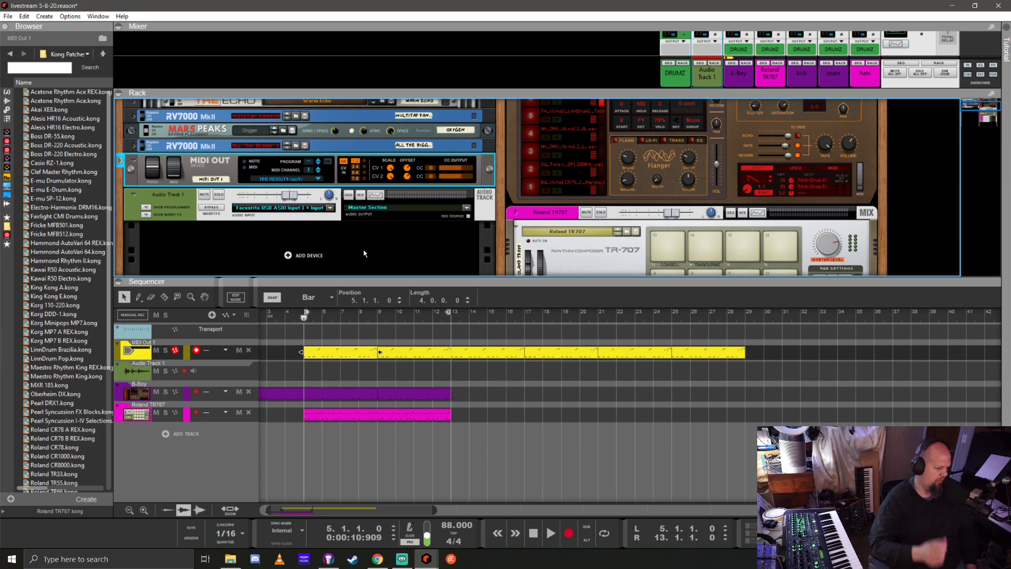
Play the arrangement briefly from bar 5, stop it, and give the rack more height above the sequencer
{"action": "left_click", "coordinate": [299, 317]}
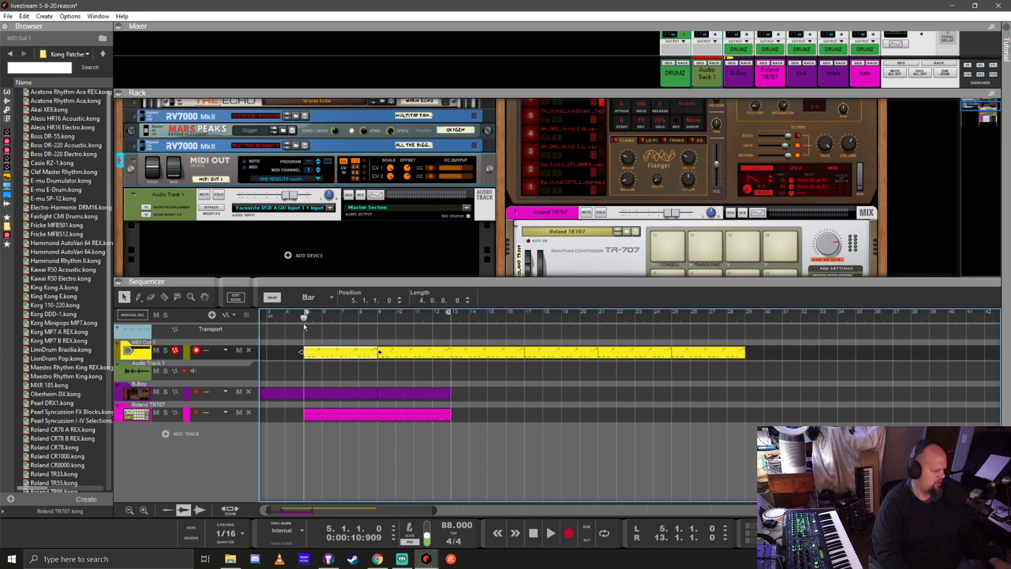
{"action": "left_click", "coordinate": [303, 324]}
{"action": "key", "text": "space"}
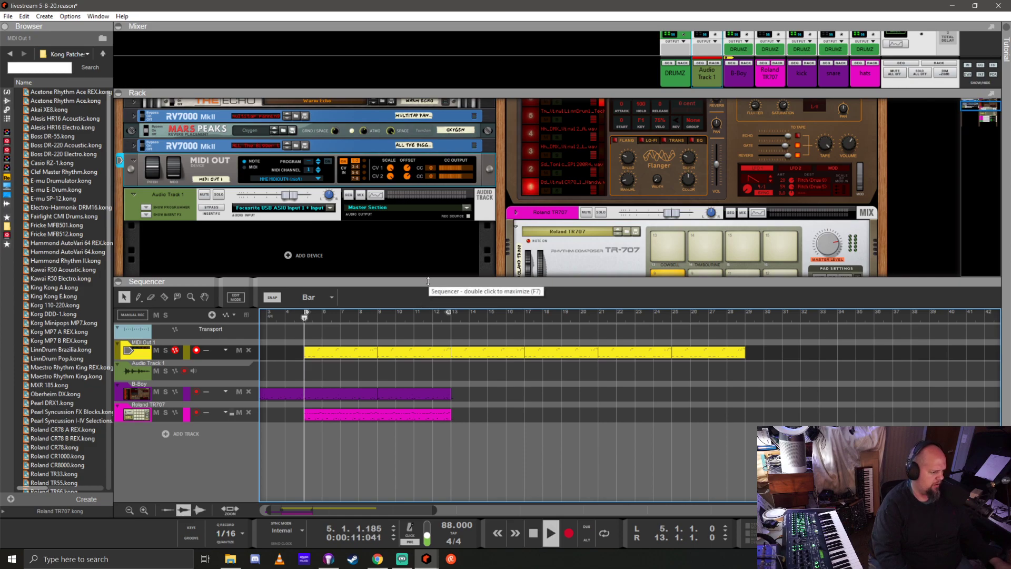
{"action": "key", "text": "space"}
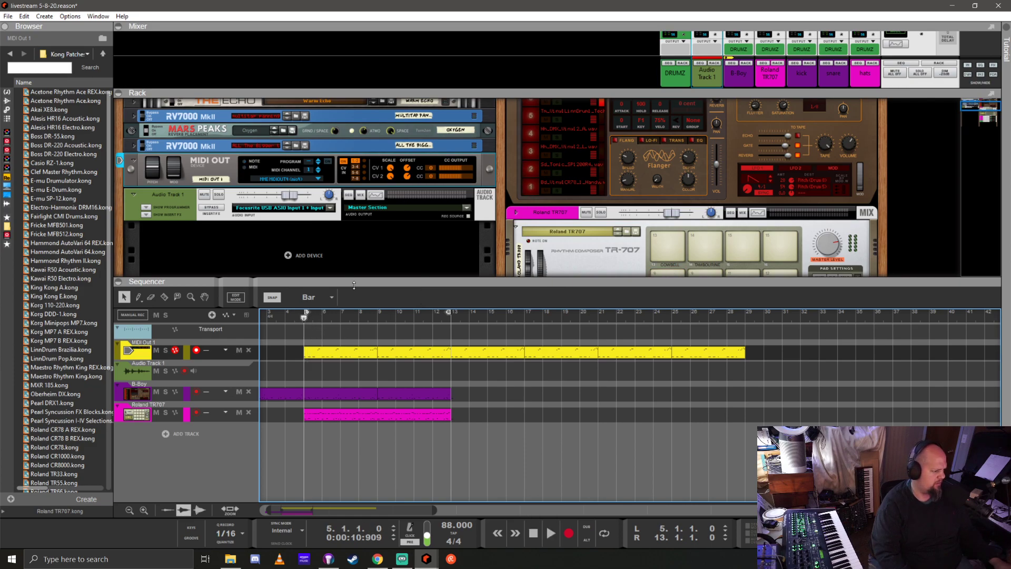
{"action": "left_click_drag", "start_coordinate": [354, 285], "coordinate": [352, 316]}
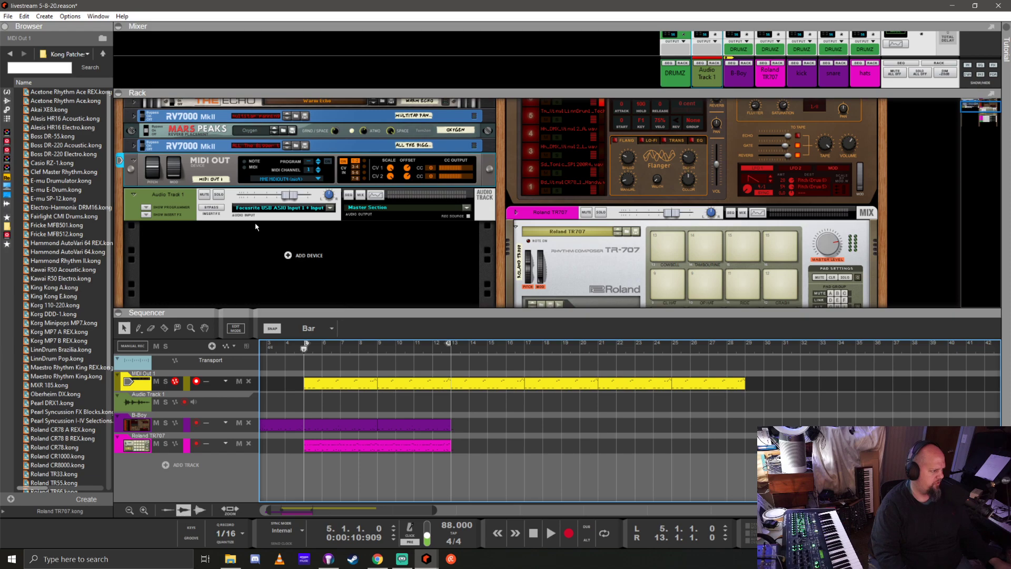
Set the MIDI Out device's port to MME mio4, play the hardware part from bar 5 and stop
{"action": "left_click", "coordinate": [206, 166]}
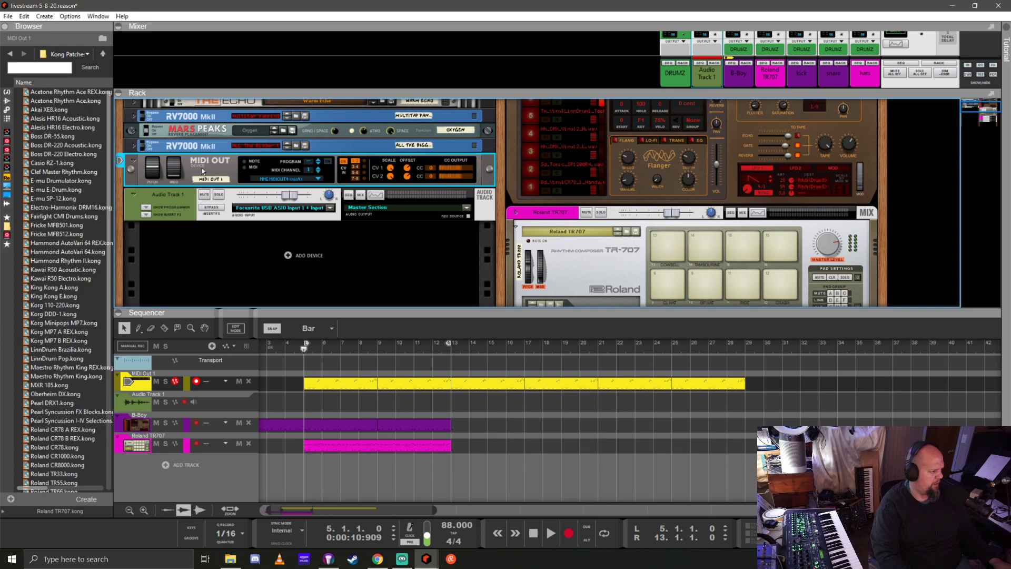
{"action": "left_click", "coordinate": [309, 179]}
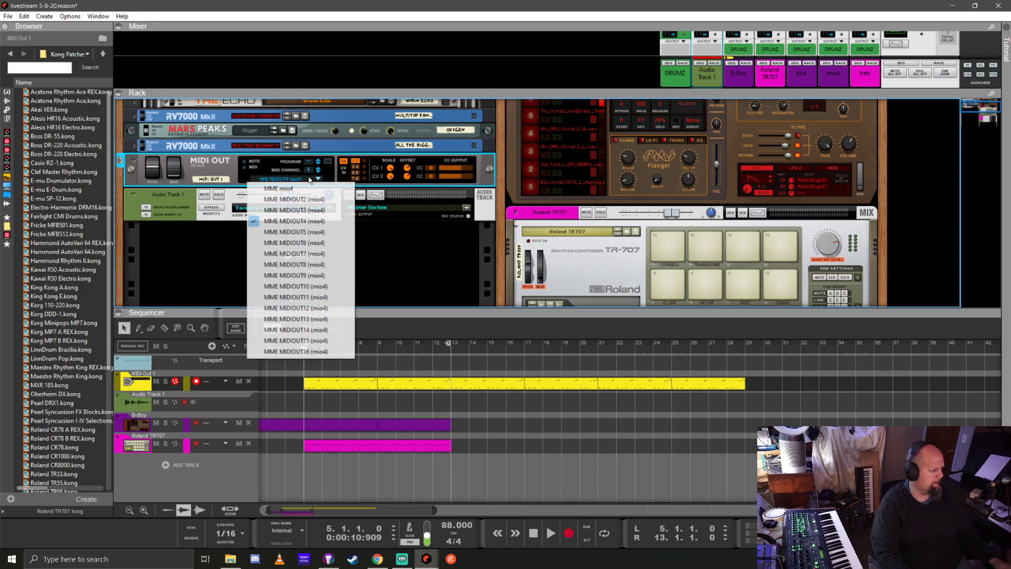
{"action": "left_click", "coordinate": [304, 189]}
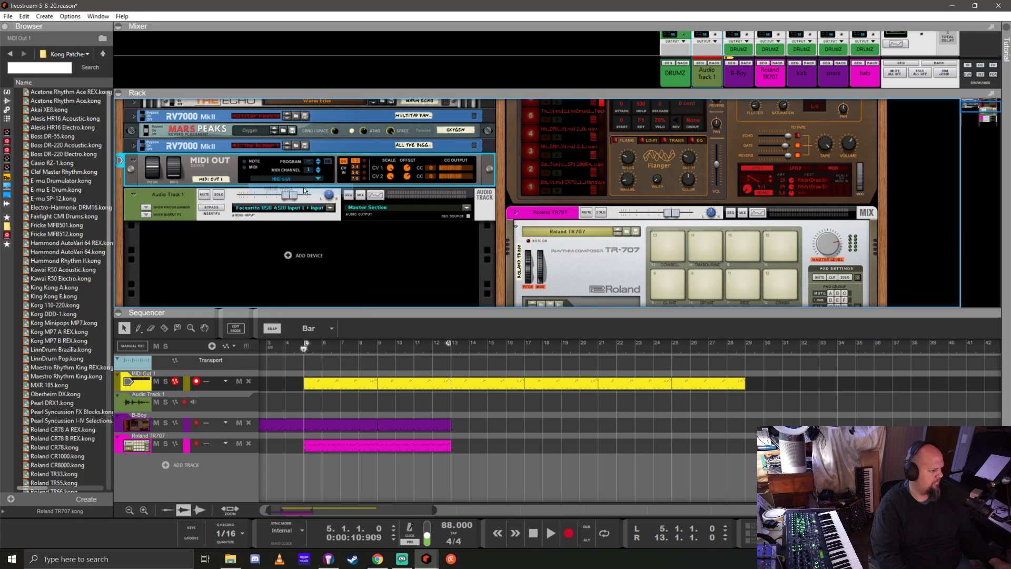
{"action": "key", "text": "space"}
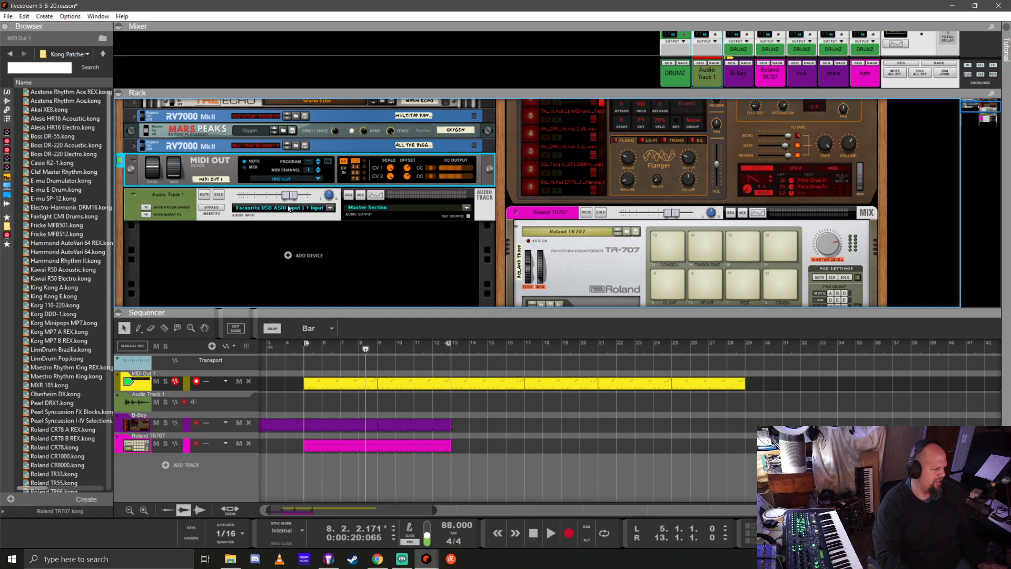
Set the MIDI Out device's port to MME MIDIOUT3 (mio4), return the playhead to bar 5, and play and stop
{"action": "left_click", "coordinate": [306, 180]}
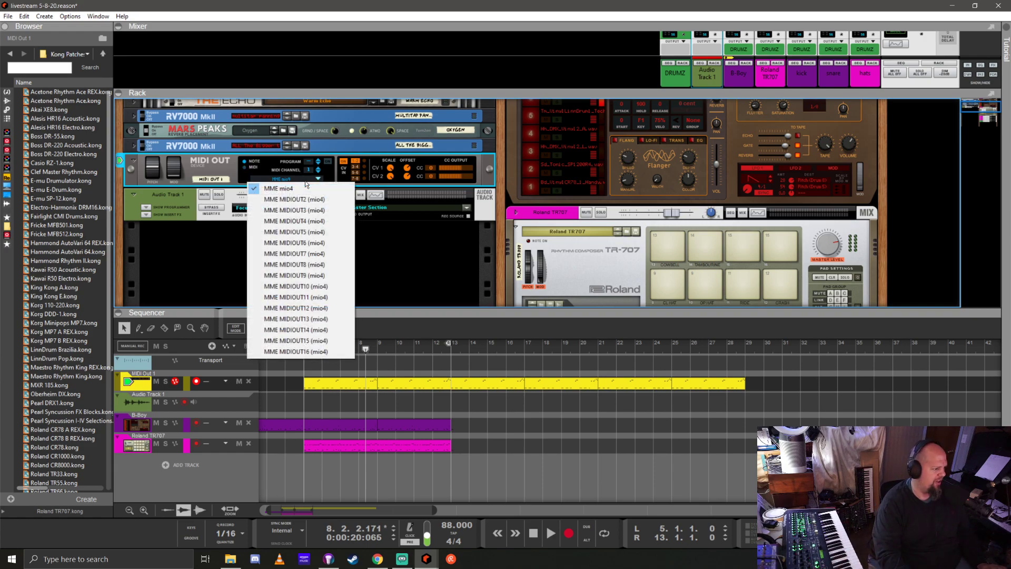
{"action": "left_click", "coordinate": [311, 212]}
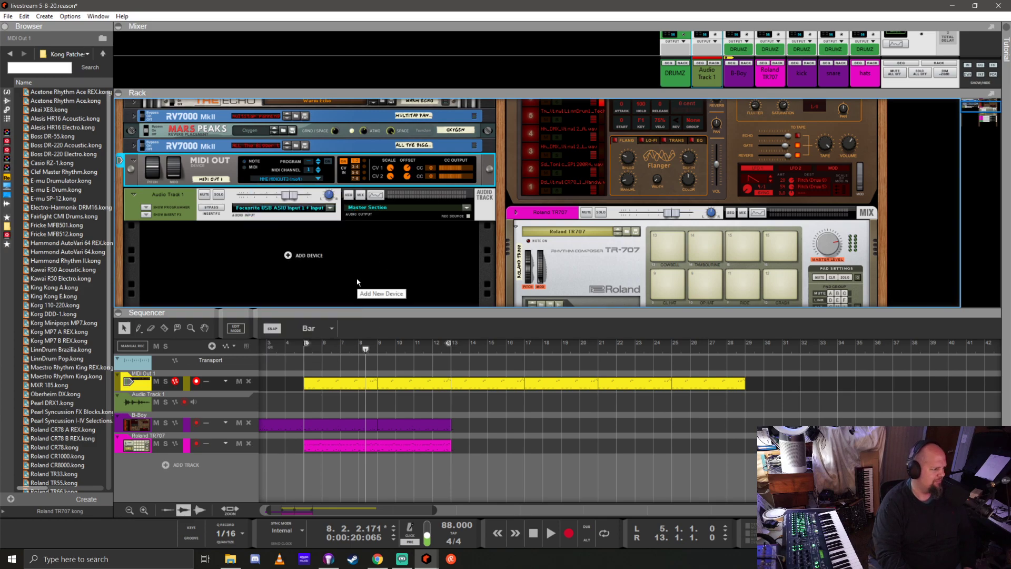
{"action": "left_click", "coordinate": [315, 346]}
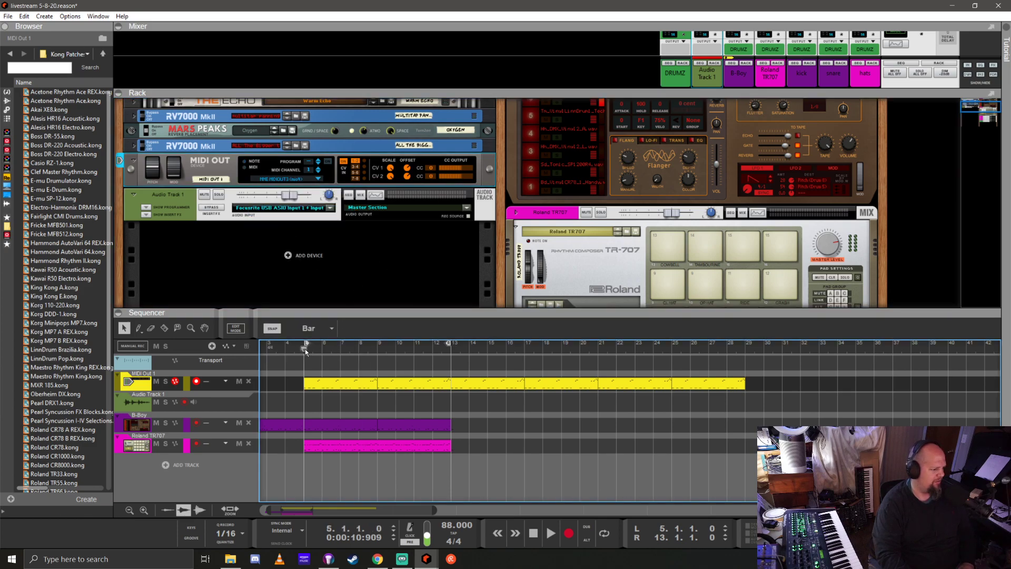
{"action": "key", "text": "space"}
{"action": "key", "text": "space"}
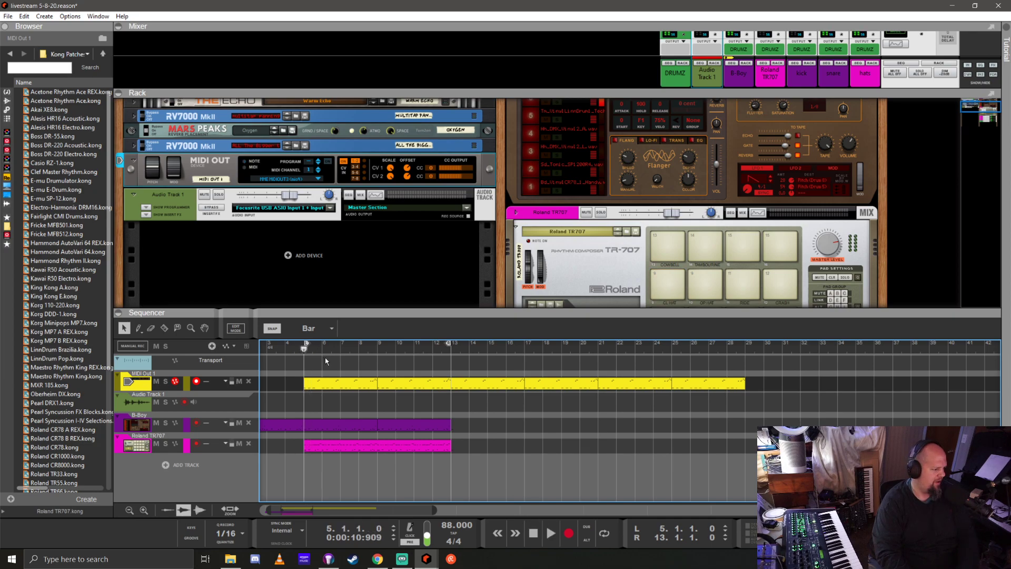
Set the MIDI Out device's port to MME MIDIOUT2 (mio4), and play and stop the arrangement from bar 5
{"action": "left_click", "coordinate": [312, 178]}
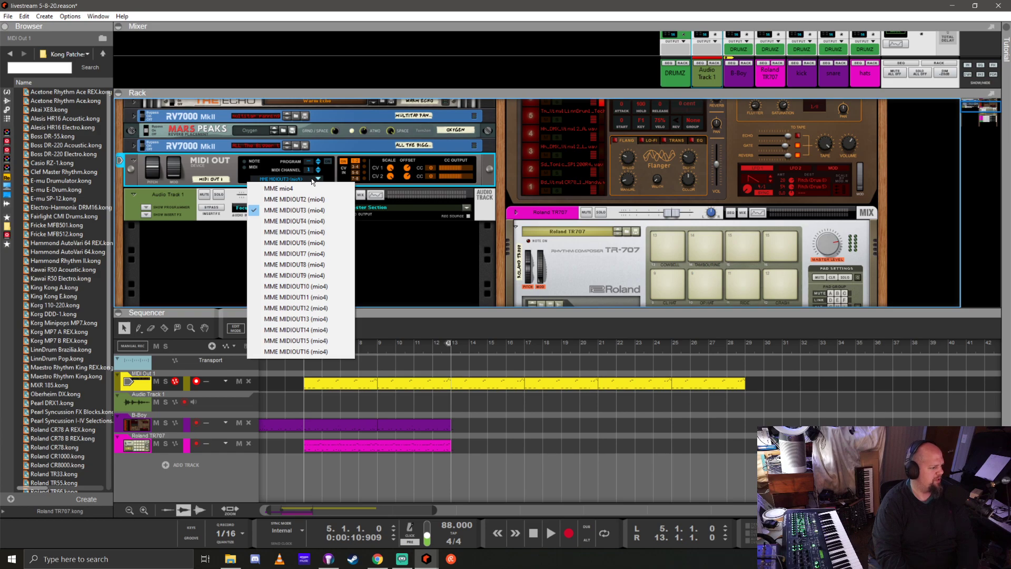
{"action": "left_click", "coordinate": [311, 199]}
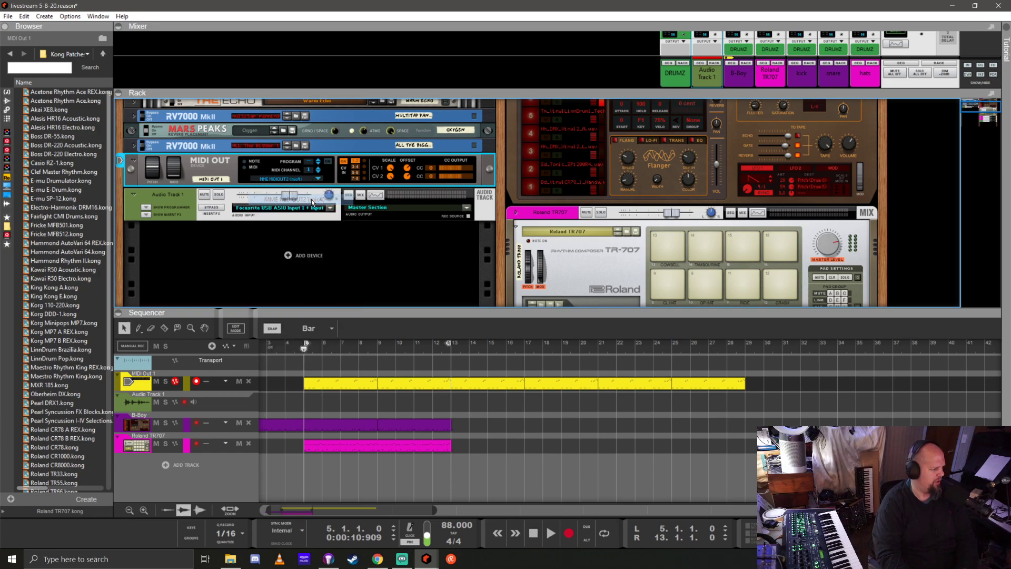
{"action": "key", "text": "space"}
{"action": "key", "text": "space"}
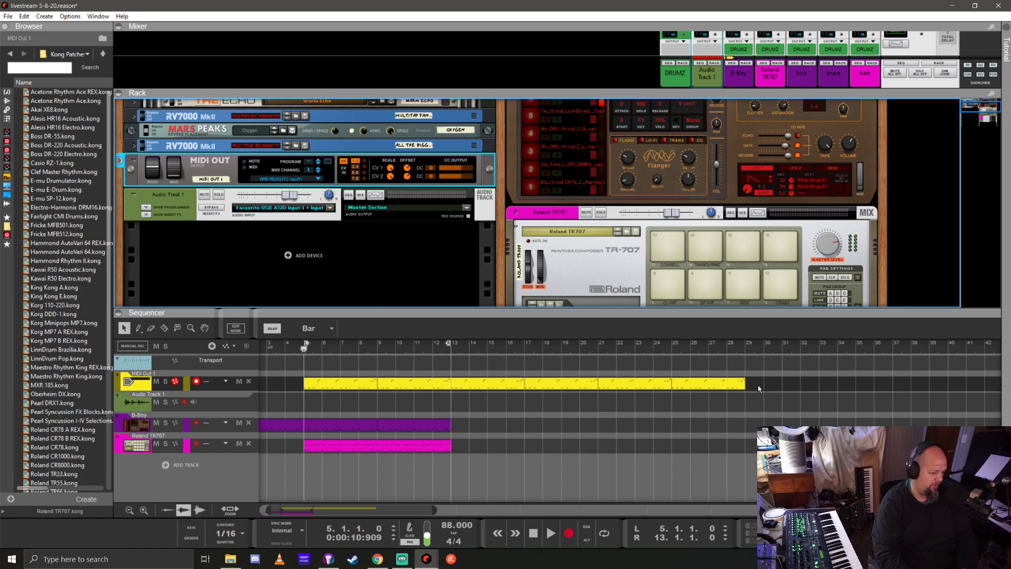
Remove the duplicated MIDI Out 1 clips after bar 9 and delete the Audio Track 1 and MIDI Out 1 devices from the rack
{"action": "left_click", "coordinate": [416, 380]}
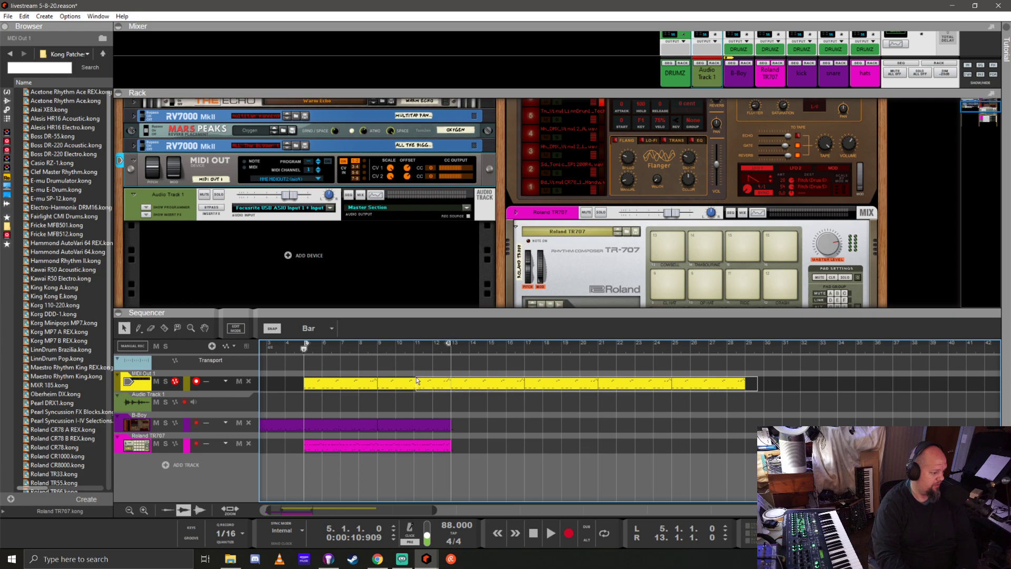
{"action": "key", "text": "ctrl+z"}
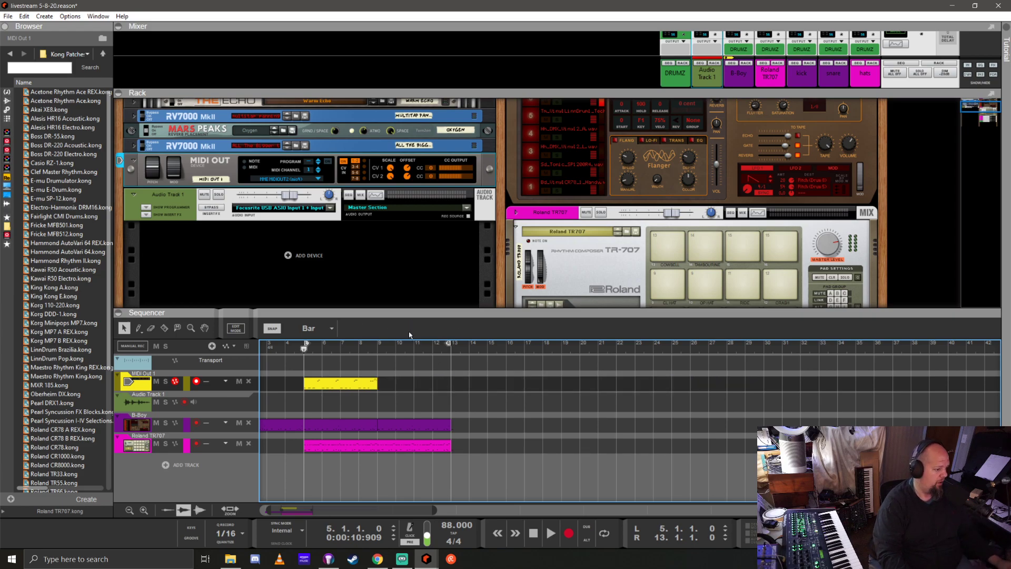
{"action": "left_click_drag", "start_coordinate": [425, 329], "coordinate": [433, 424]}
{"action": "left_click", "coordinate": [157, 200]}
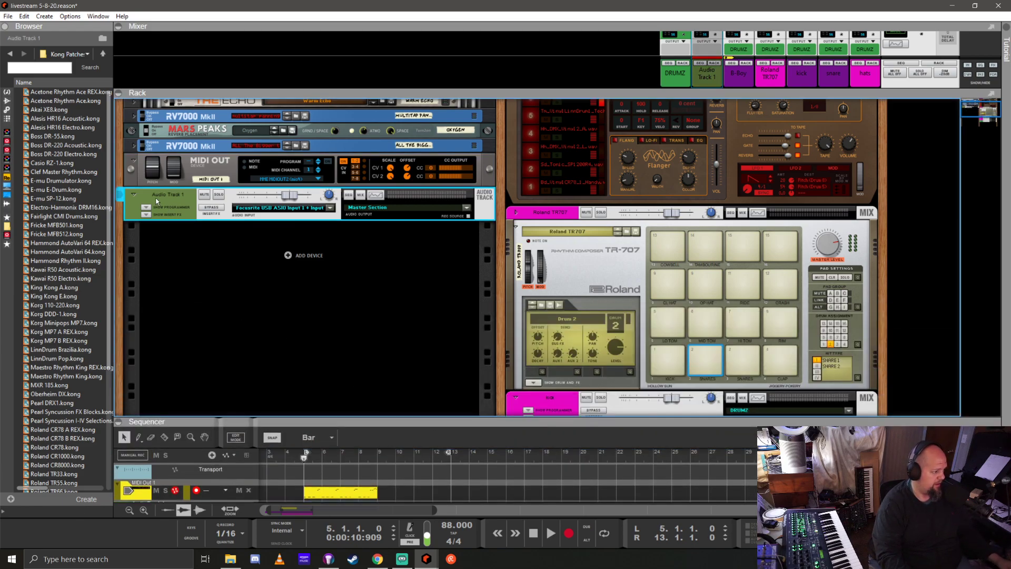
{"action": "key", "text": "Delete"}
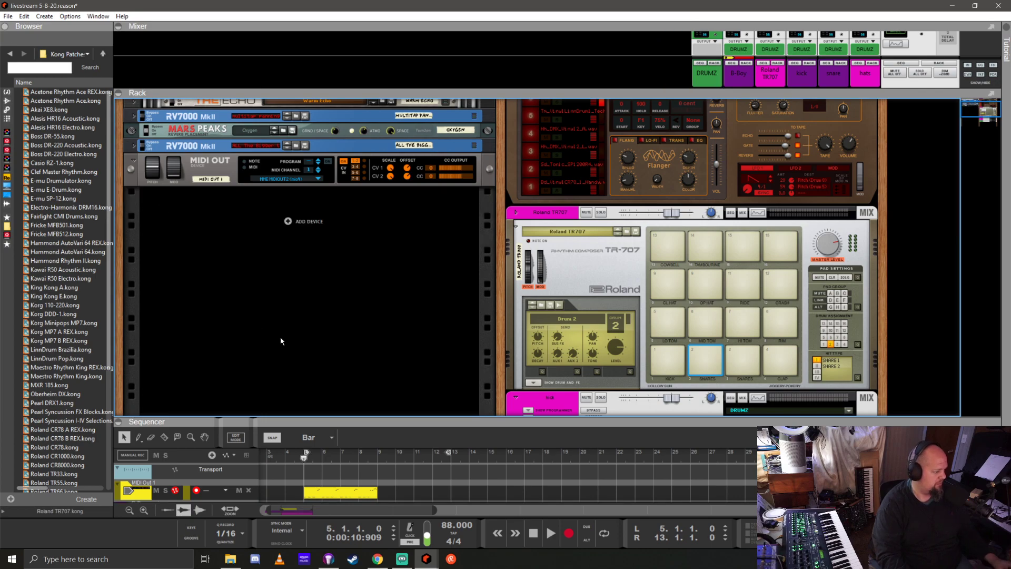
{"action": "left_click", "coordinate": [212, 172]}
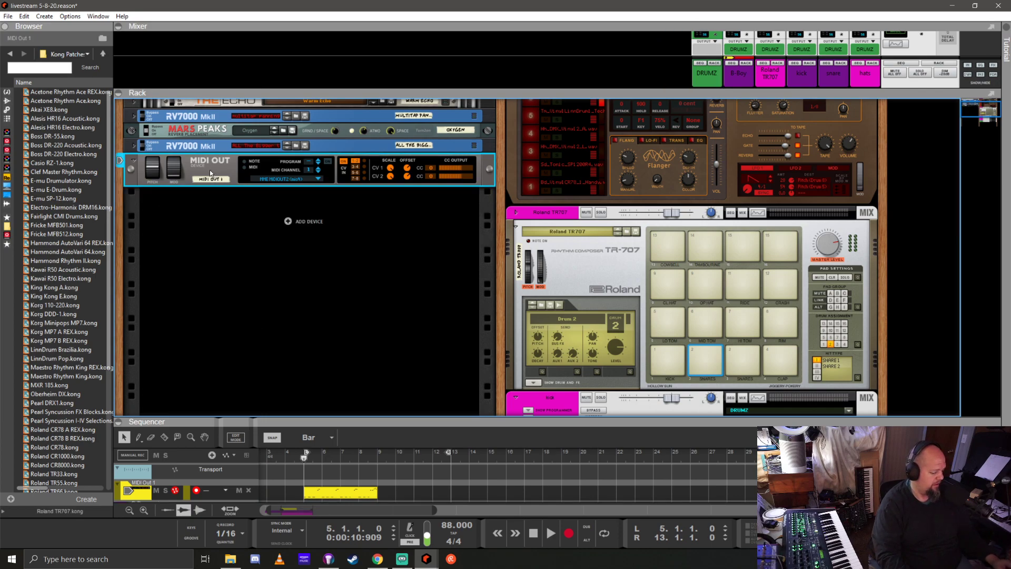
{"action": "key", "text": "Delete"}
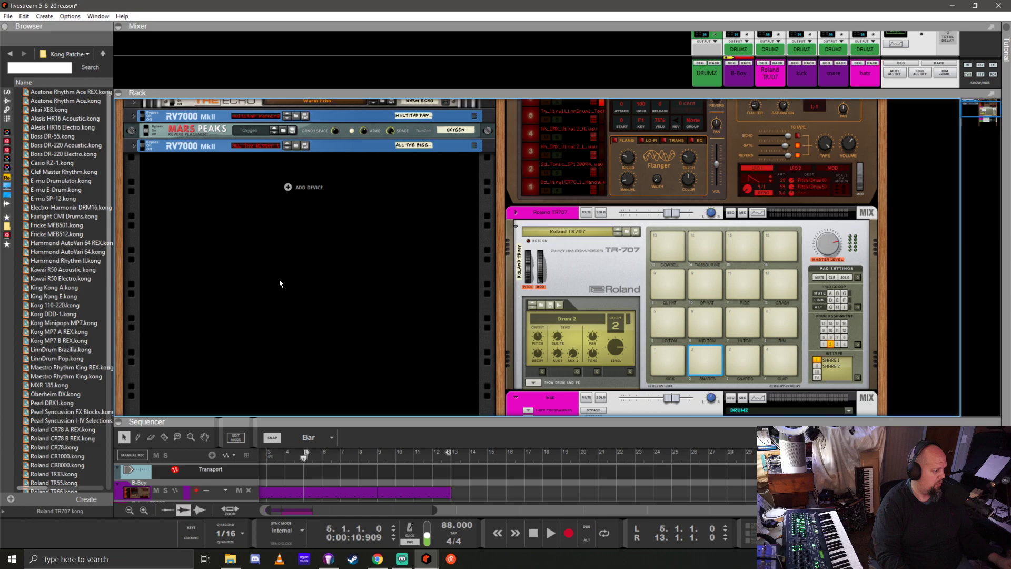
Find Rob Papen's Quad among the instruments in the browser and add it to the empty space in the first rack column
{"action": "left_click", "coordinate": [293, 191]}
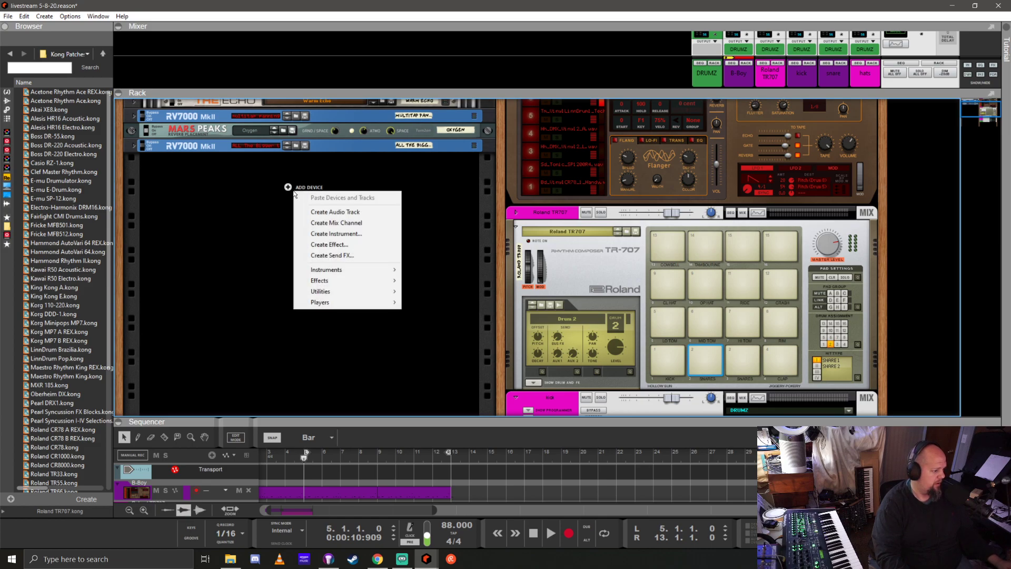
{"action": "left_click", "coordinate": [207, 259]}
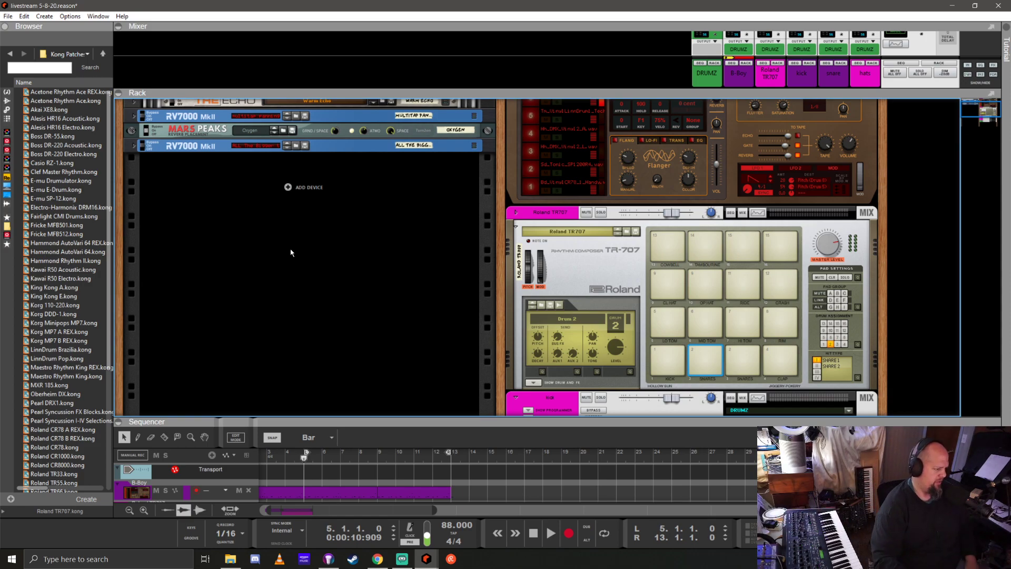
{"action": "left_click", "coordinate": [7, 92]}
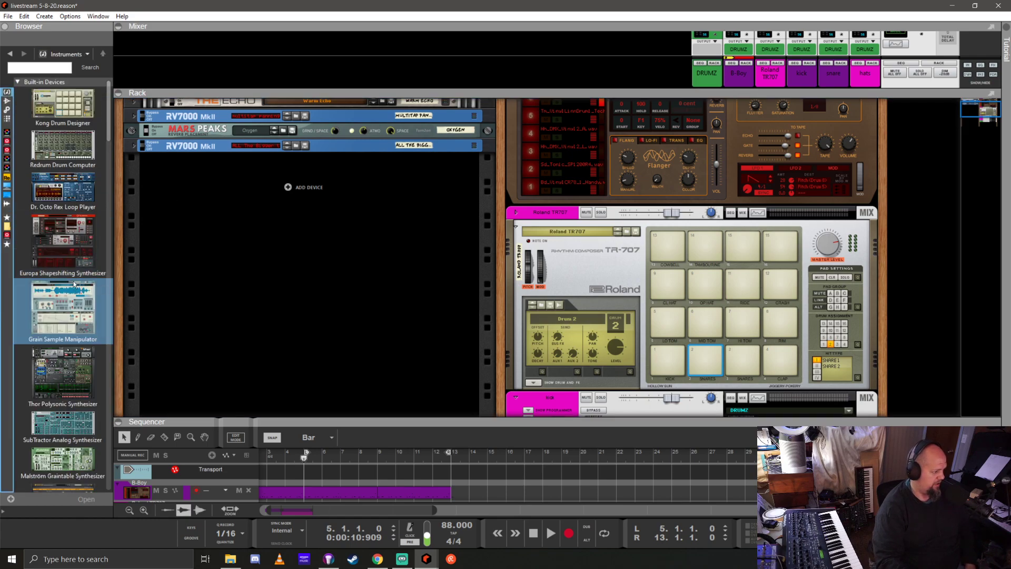
{"action": "scroll", "coordinate": [84, 258], "scroll_direction": "down", "scroll_amount": 15}
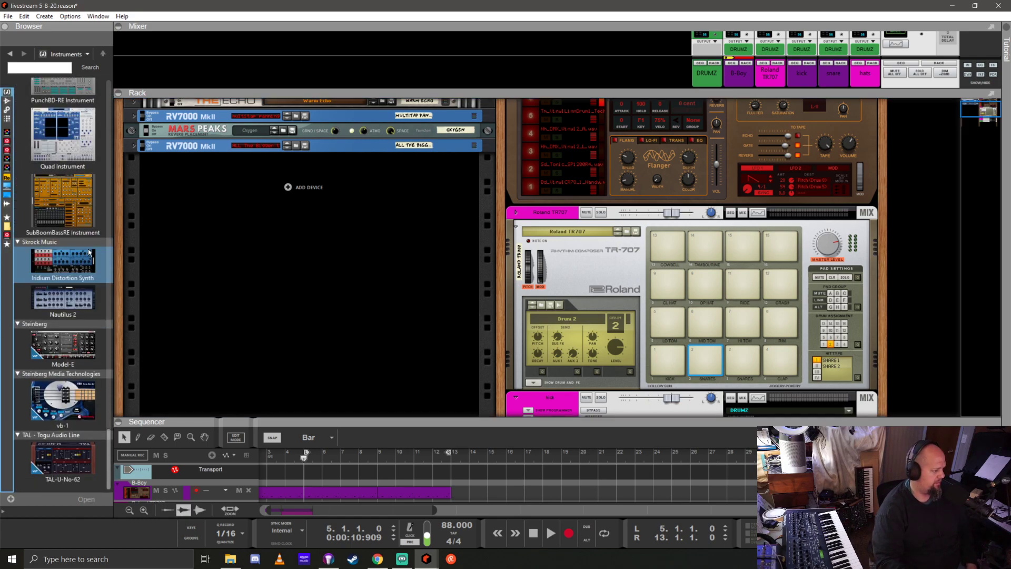
{"action": "scroll", "coordinate": [99, 250], "scroll_direction": "up", "scroll_amount": 5}
{"action": "scroll", "coordinate": [99, 251], "scroll_direction": "down", "scroll_amount": 2}
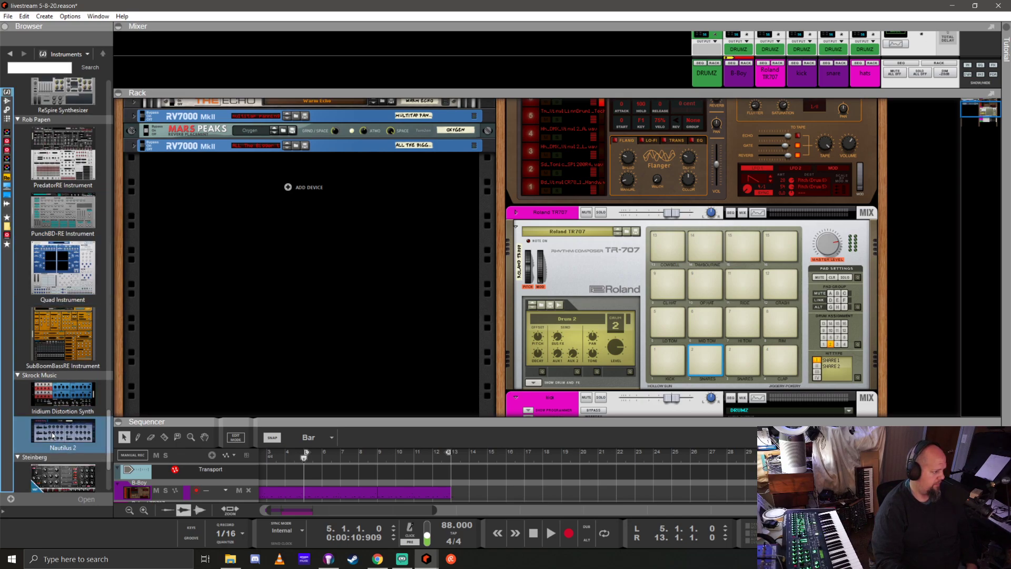
{"action": "left_click_drag", "start_coordinate": [62, 280], "coordinate": [315, 239]}
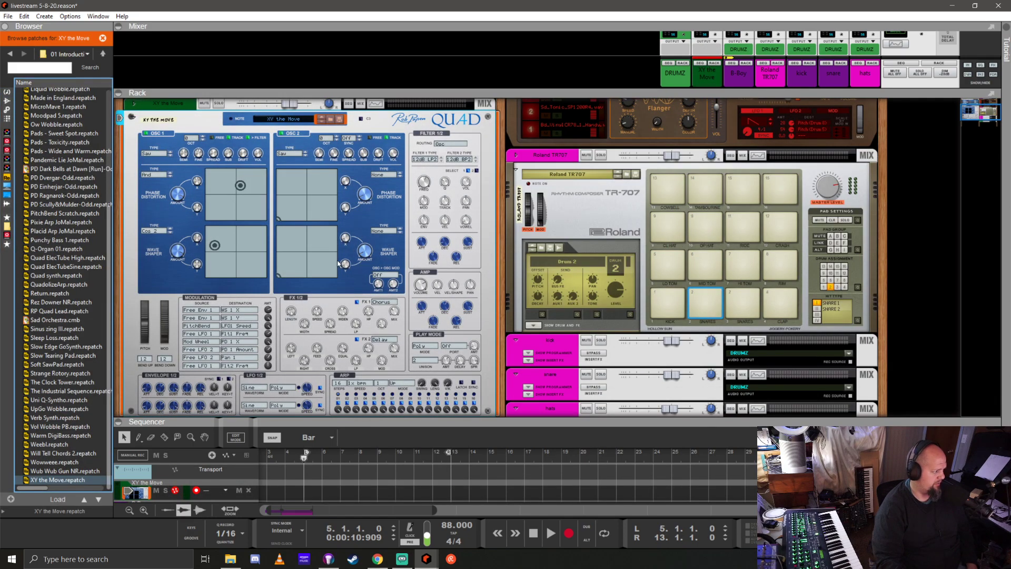
Browse Quad's 10 Basses 01 patch folder, audition Change Bass and load the D Bass patch into the synth
{"action": "left_click", "coordinate": [103, 57]}
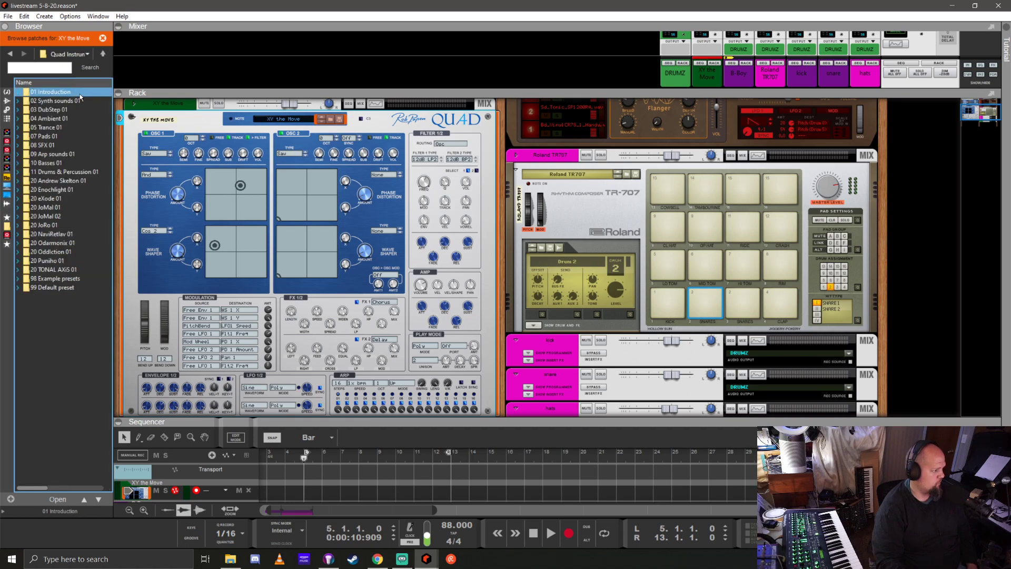
{"action": "double_click", "coordinate": [49, 163]}
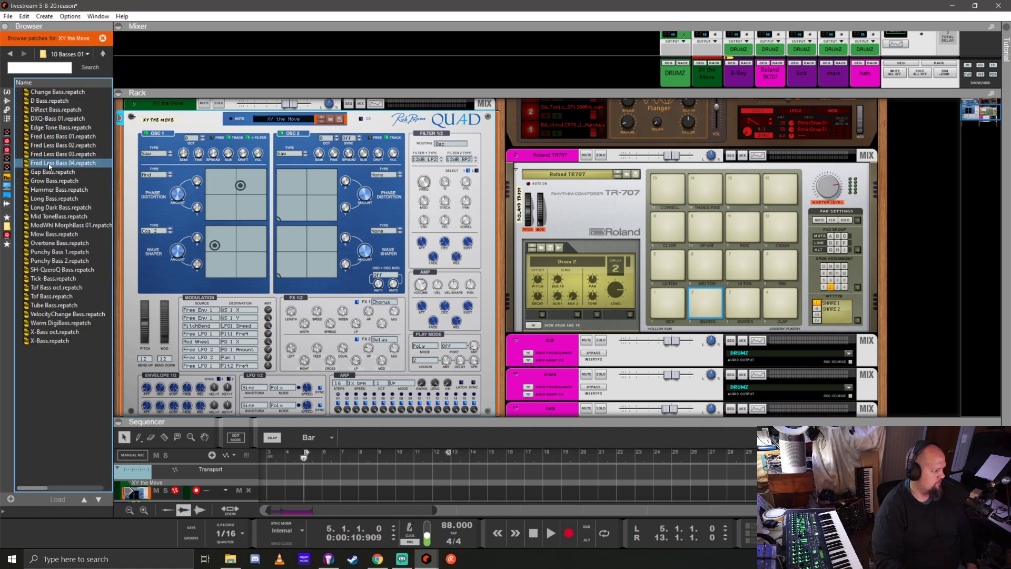
{"action": "key", "text": "Down"}
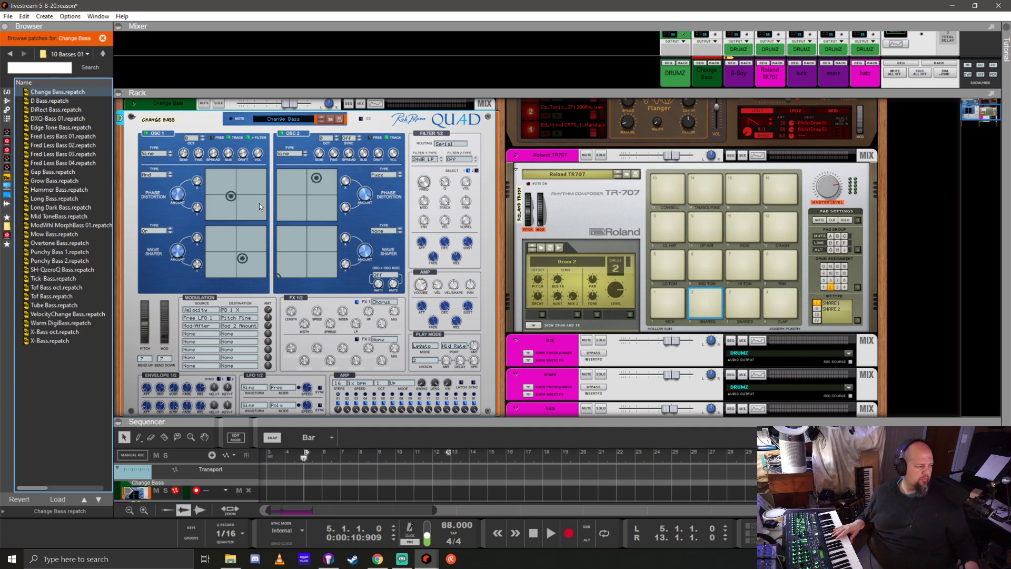
{"action": "key", "text": "Down"}
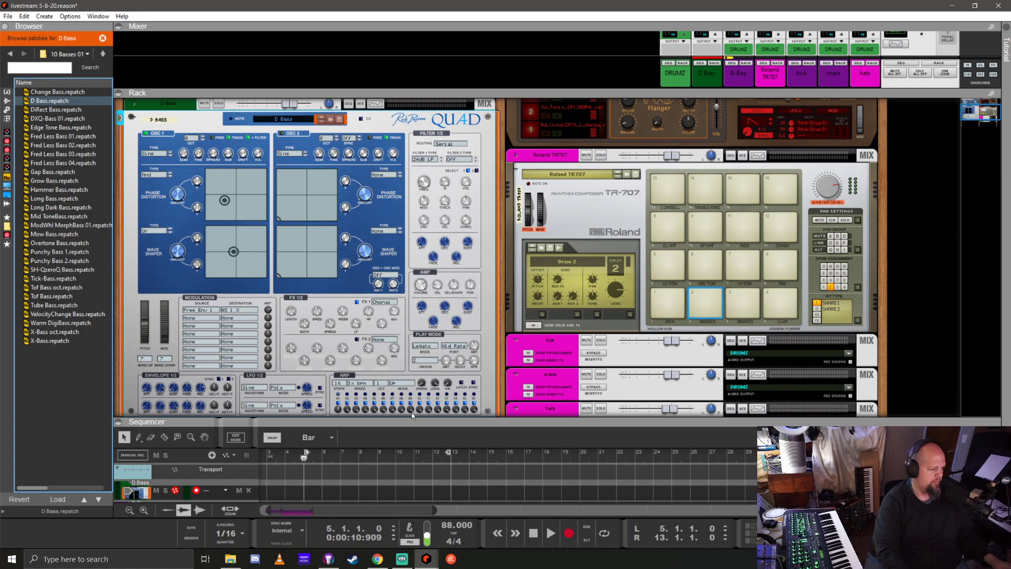
Record a D Bass part over the drums from bar 5 to bar 13, stop recording and turn on looping
{"action": "left_click_drag", "start_coordinate": [560, 422], "coordinate": [474, 278]}
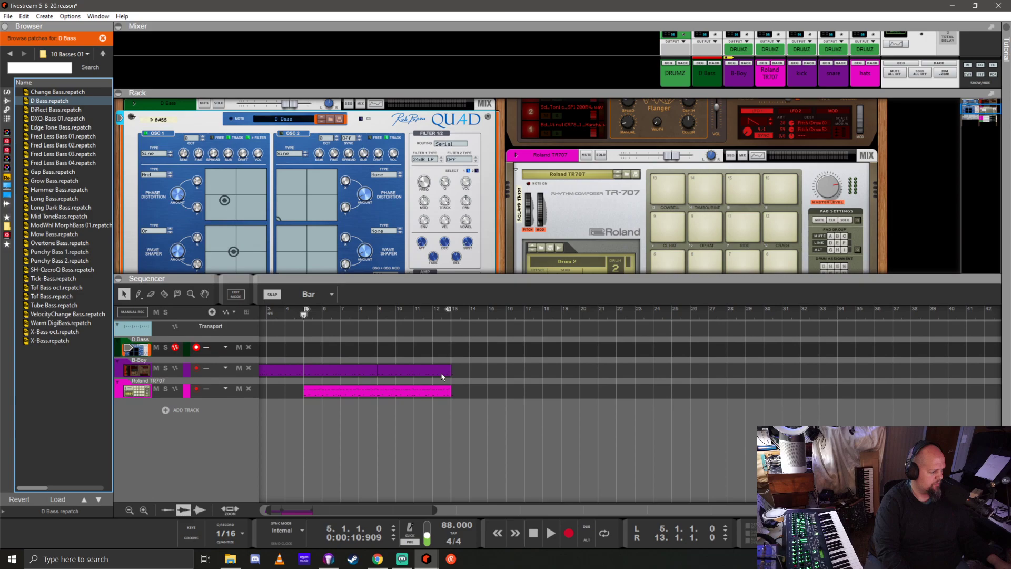
{"action": "left_click", "coordinate": [303, 317]}
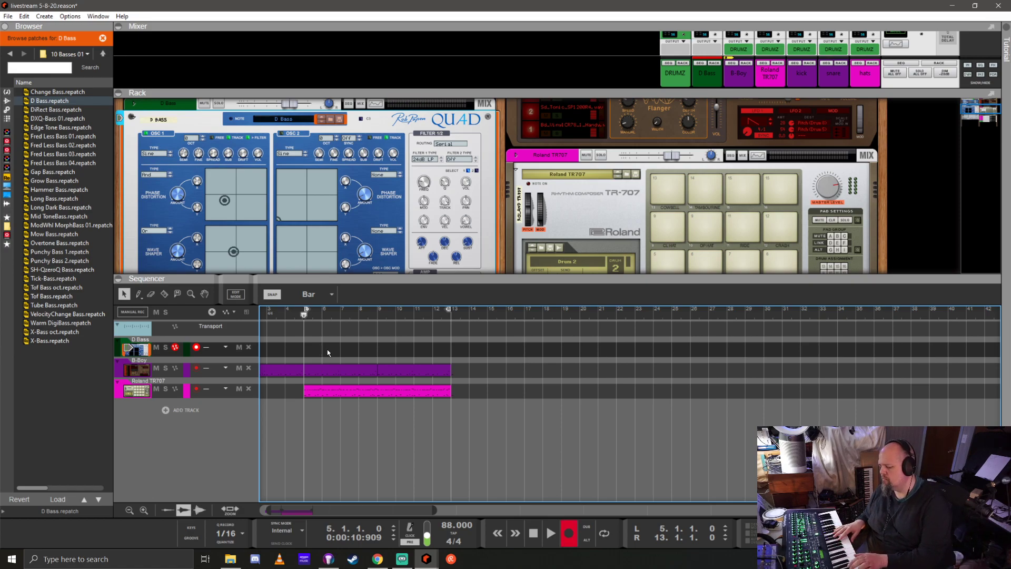
{"action": "key", "text": "ctrl+Return"}
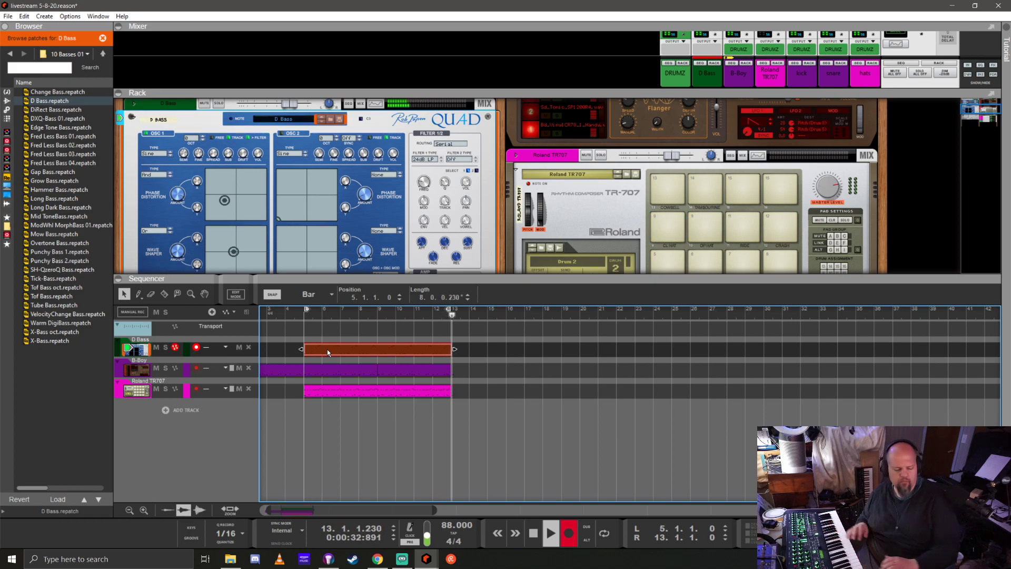
{"action": "key", "text": "space"}
{"action": "key", "text": "l"}
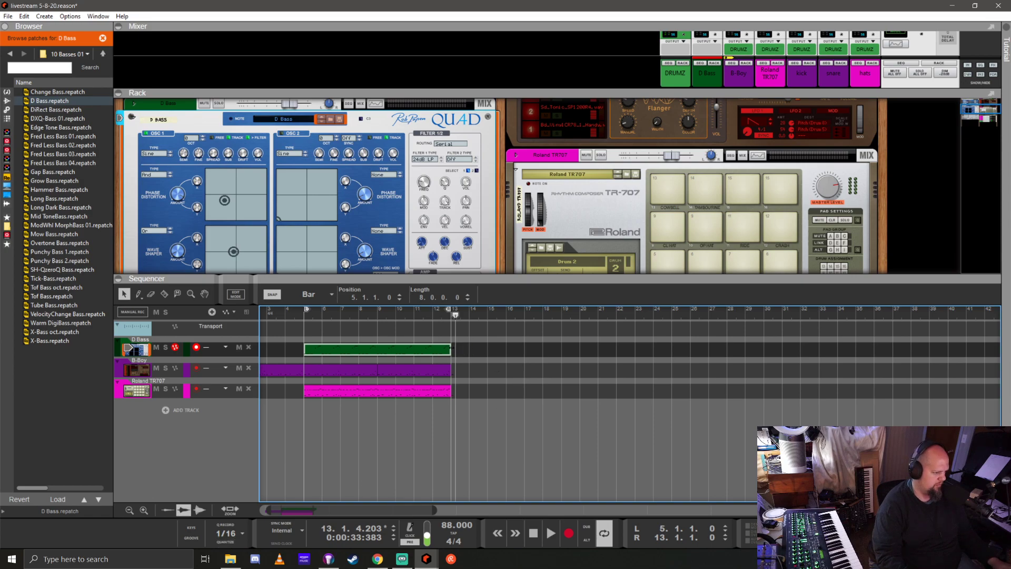
Open the recorded D Bass clip in the note editor and delete the stray short note at the start of bar 9
{"action": "double_click", "coordinate": [388, 352]}
{"action": "scroll", "coordinate": [531, 400], "scroll_direction": "down", "scroll_amount": 2}
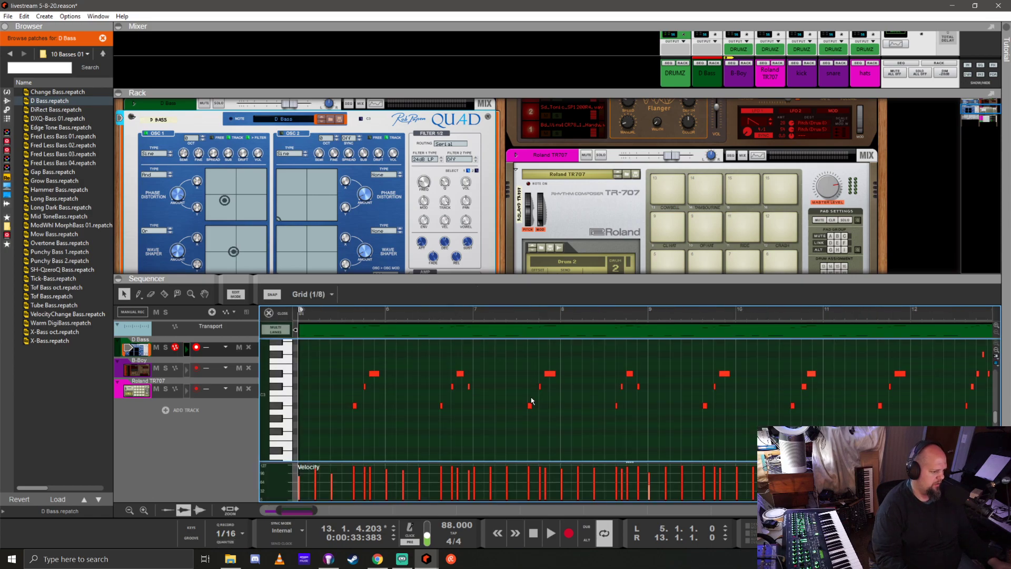
{"action": "left_click_drag", "start_coordinate": [561, 278], "coordinate": [526, 103]}
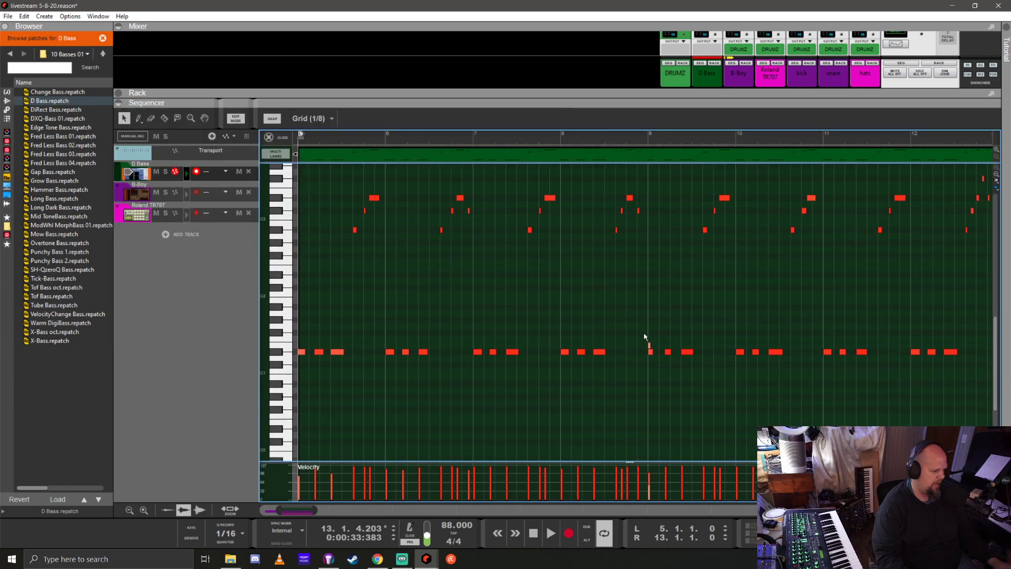
{"action": "left_click_drag", "start_coordinate": [656, 342], "coordinate": [647, 348]}
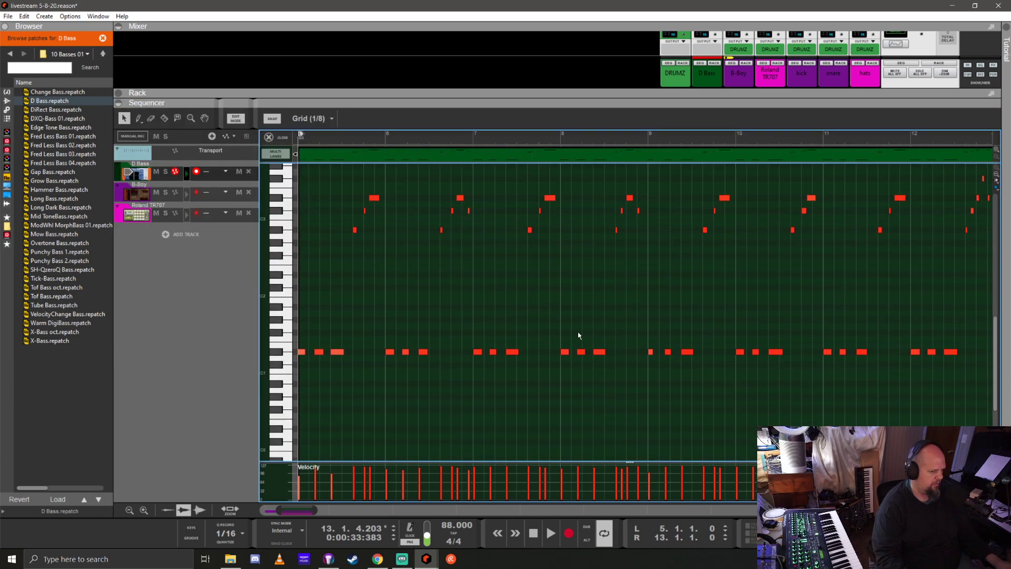
{"action": "scroll", "coordinate": [533, 328], "scroll_direction": "right", "scroll_amount": 4}
{"action": "scroll", "coordinate": [469, 329], "scroll_direction": "down", "scroll_amount": 5}
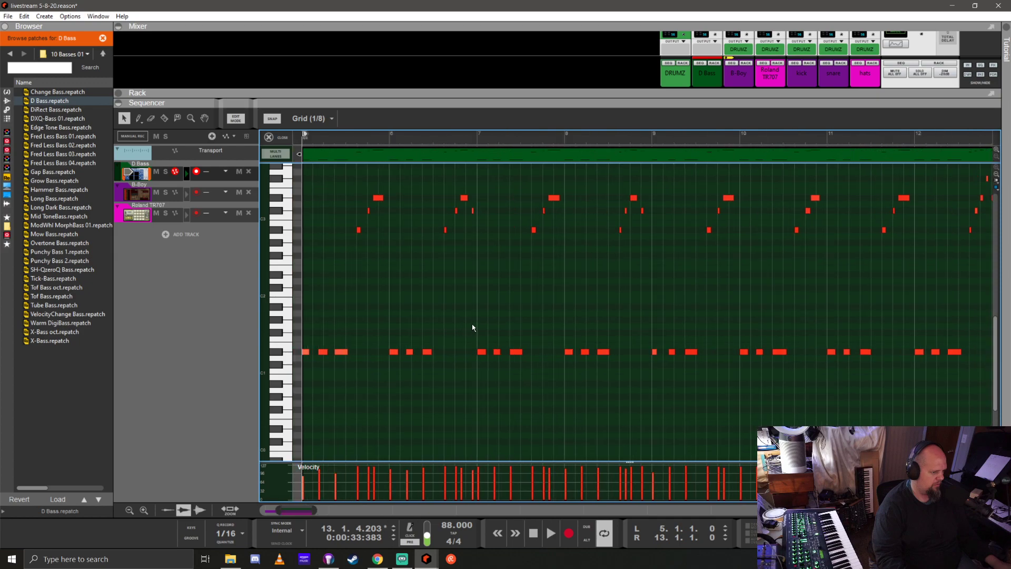
{"action": "scroll", "coordinate": [485, 323], "scroll_direction": "up", "scroll_amount": 5}
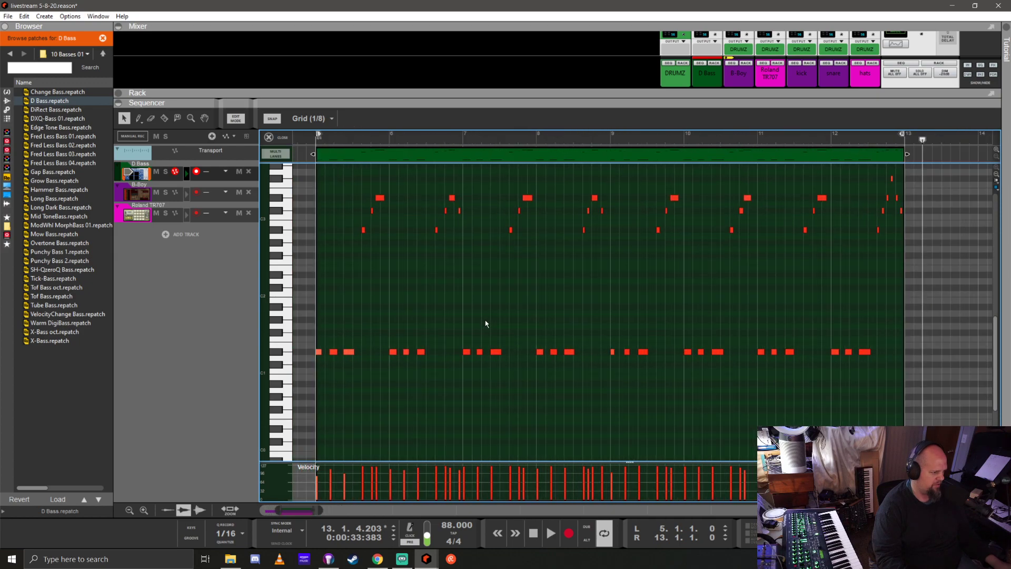
Start loop playback from bar 5, return to the arrangement and bring the full Quad panel into view in the rack
{"action": "left_click", "coordinate": [318, 140]}
{"action": "key", "text": "space"}
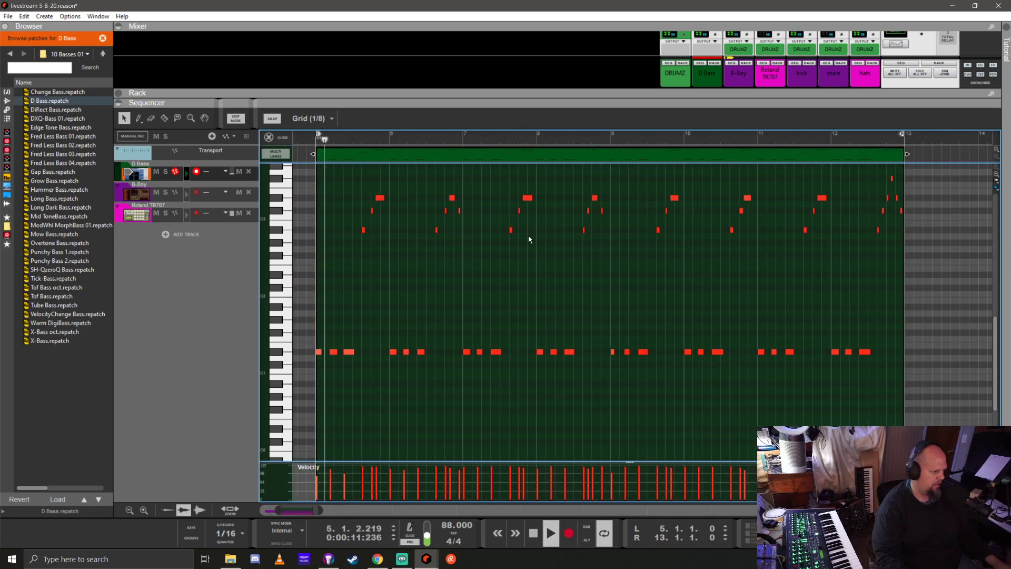
{"action": "key", "text": "ctrl+e"}
{"action": "left_click_drag", "start_coordinate": [444, 103], "coordinate": [444, 372]}
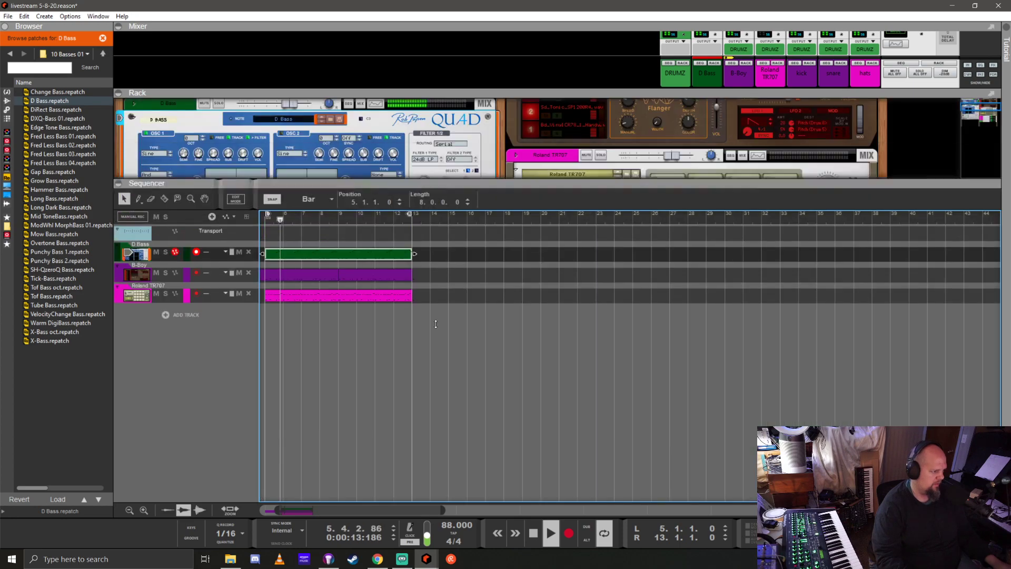
{"action": "scroll", "coordinate": [322, 261], "scroll_direction": "down", "scroll_amount": 2}
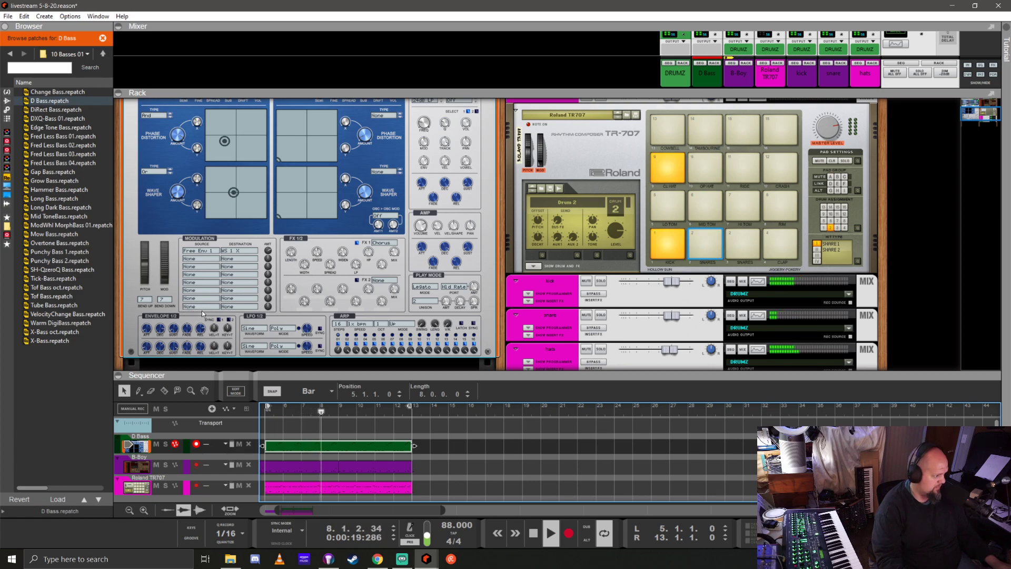
Adjust the release, sustain and fade of Quad's amp envelope while the loop plays
{"action": "scroll", "coordinate": [378, 224], "scroll_direction": "up", "scroll_amount": 1}
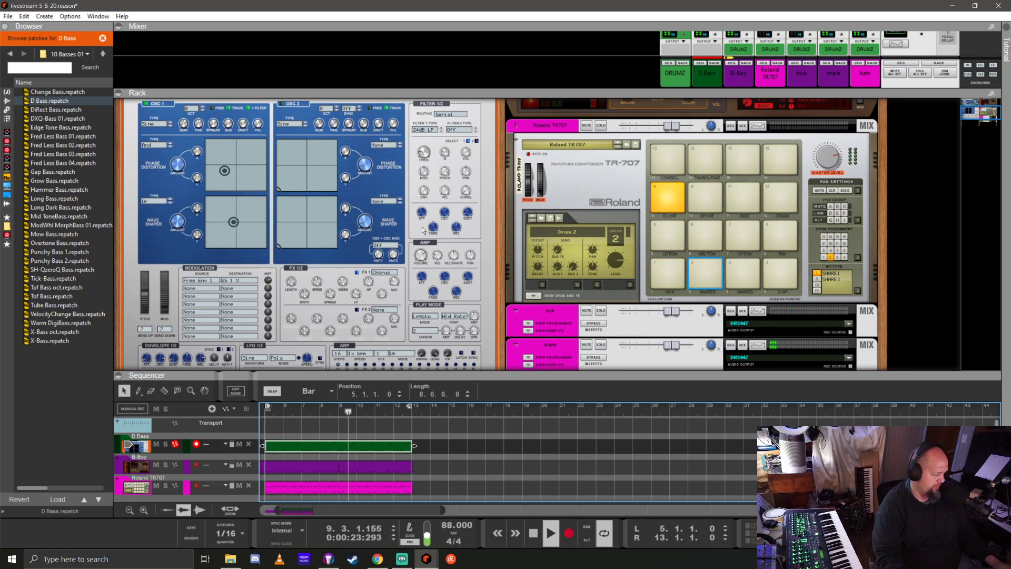
{"action": "left_click", "coordinate": [457, 296]}
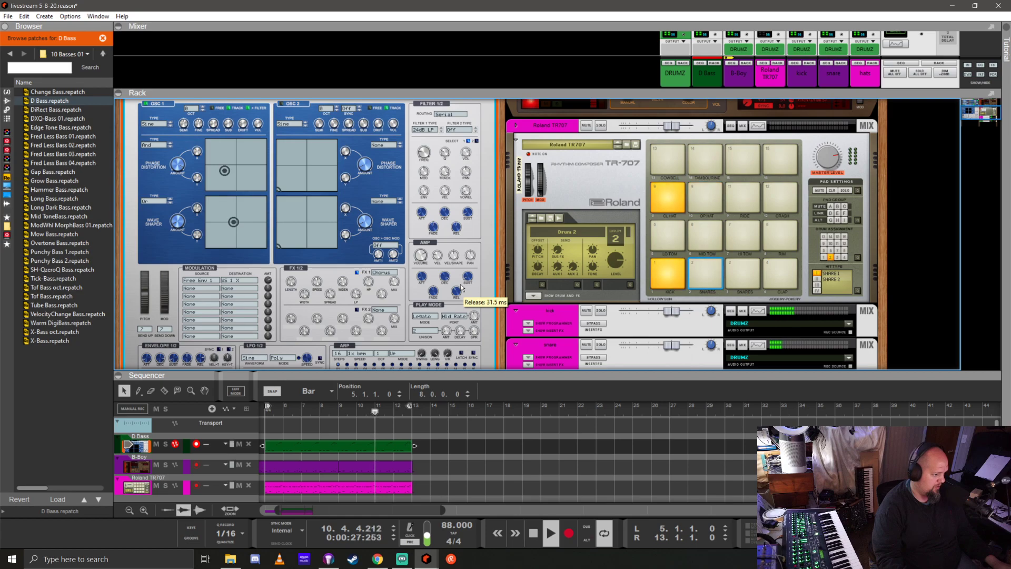
{"action": "left_click_drag", "start_coordinate": [469, 276], "coordinate": [487, 174]}
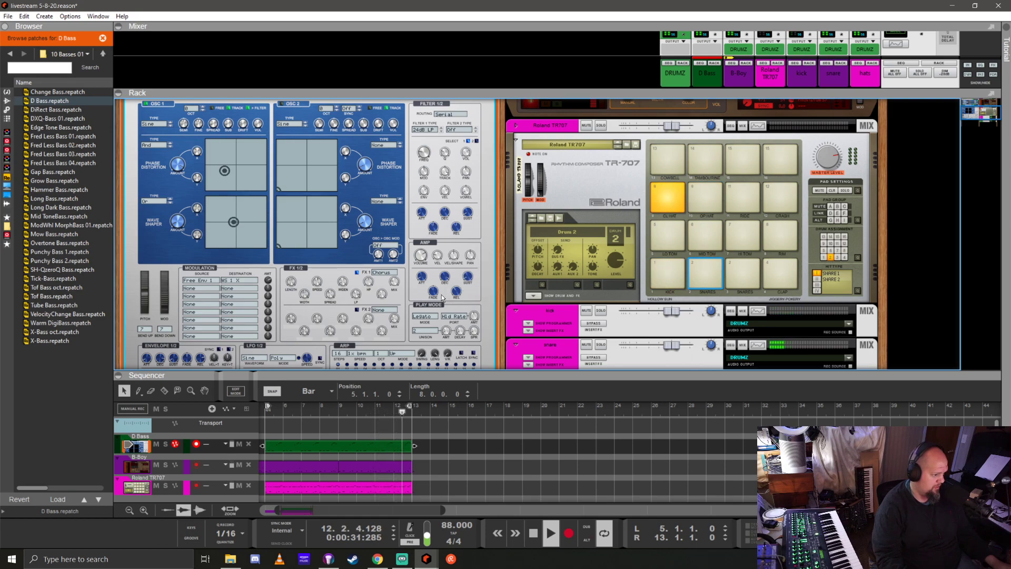
{"action": "left_click_drag", "start_coordinate": [435, 293], "coordinate": [458, 285]}
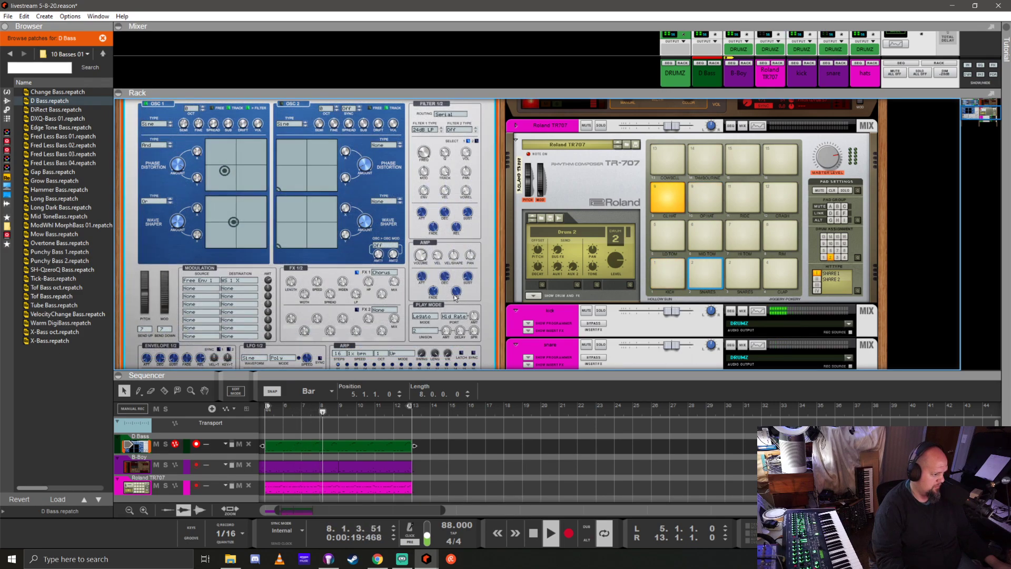
{"action": "left_click_drag", "start_coordinate": [458, 293], "coordinate": [463, 266]}
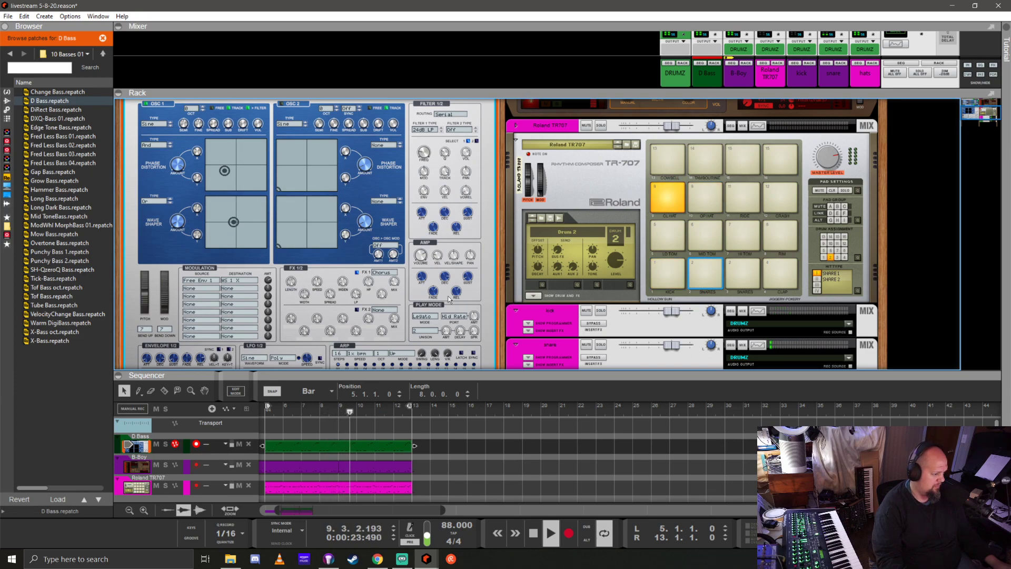
{"action": "mouse_move", "coordinate": [433, 291]}
{"action": "left_mouse_down"}
{"action": "mouse_move", "coordinate": [449, 369]}
{"action": "mouse_move", "coordinate": [435, 293]}
{"action": "left_mouse_up"}
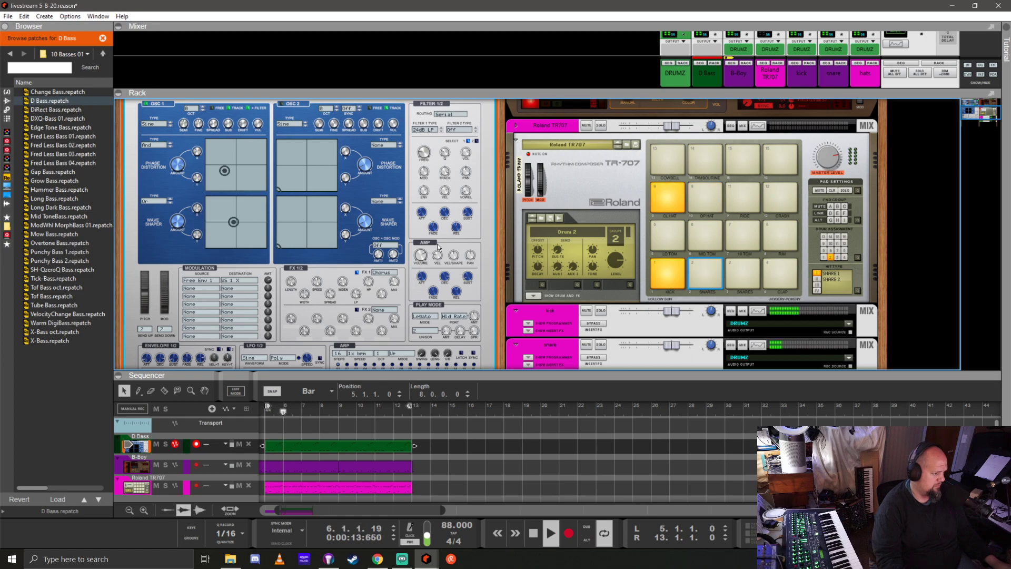
Set Quad's second effect slot (FX 2) to Delay
{"action": "scroll", "coordinate": [445, 211], "scroll_direction": "up", "scroll_amount": 1}
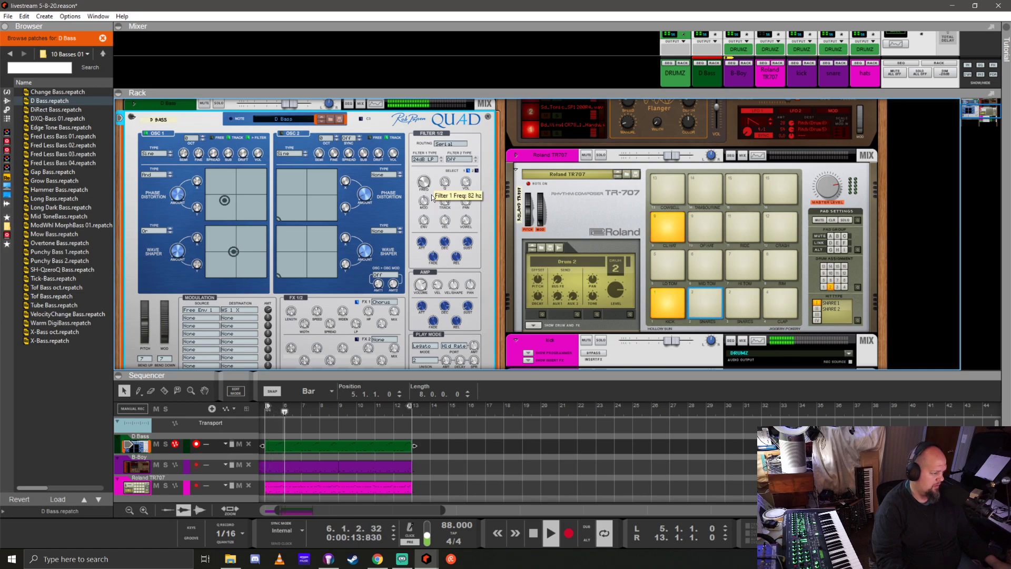
{"action": "scroll", "coordinate": [339, 277], "scroll_direction": "down", "scroll_amount": 2}
{"action": "scroll", "coordinate": [339, 277], "scroll_direction": "down", "scroll_amount": 5}
{"action": "scroll", "coordinate": [339, 273], "scroll_direction": "up", "scroll_amount": 2}
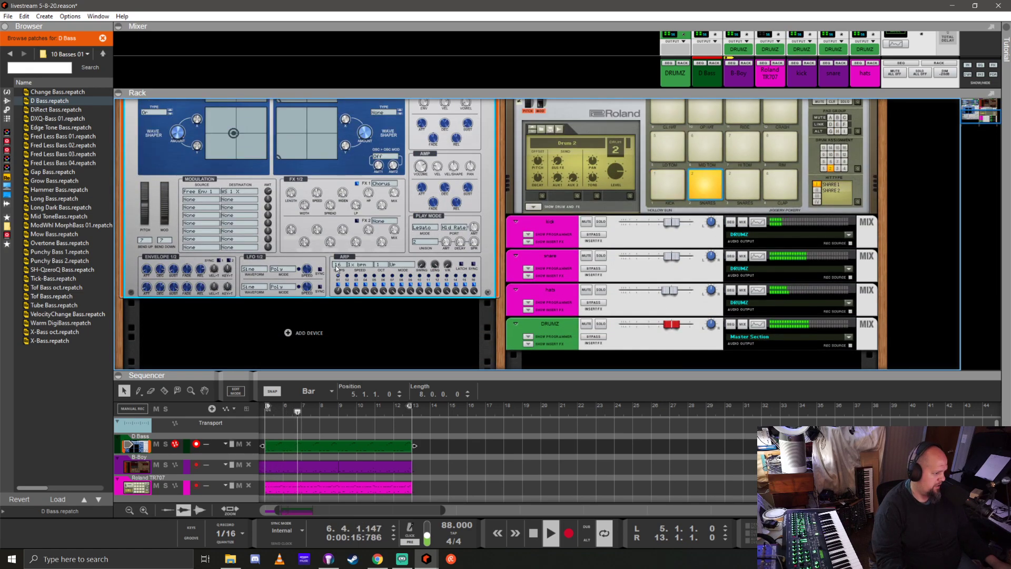
{"action": "left_click", "coordinate": [380, 222]}
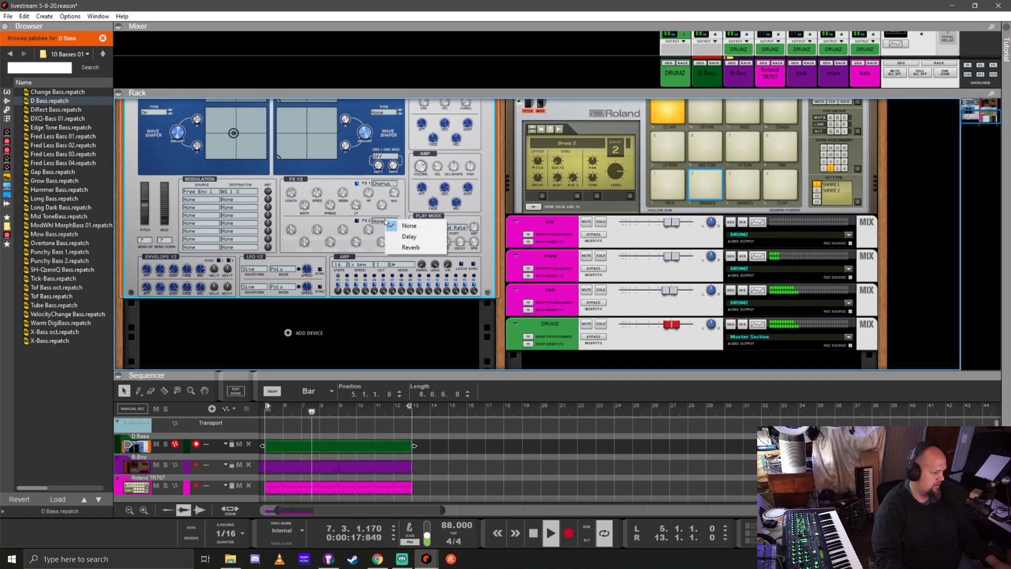
{"action": "left_click", "coordinate": [409, 237]}
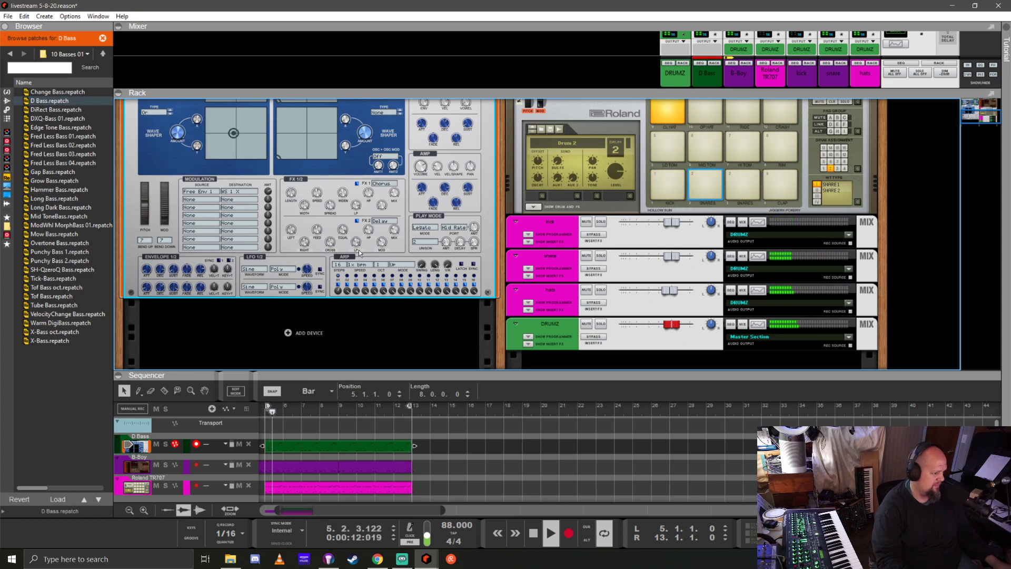
Fold the Quad device, collapse the mixer area to enlarge the rack, and look over the drum devices
{"action": "scroll", "coordinate": [152, 136], "scroll_direction": "up", "scroll_amount": 4}
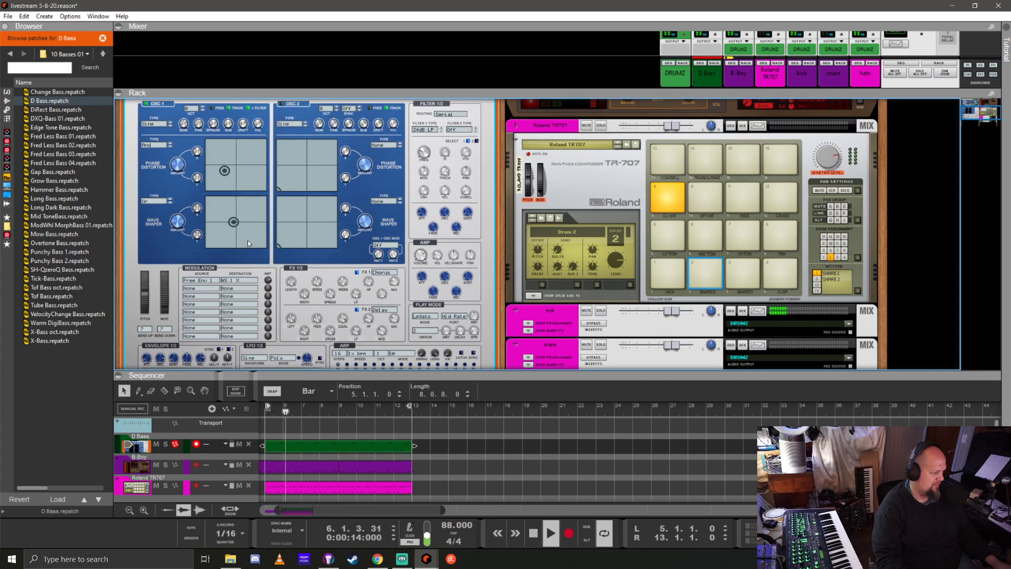
{"action": "left_click", "coordinate": [132, 117]}
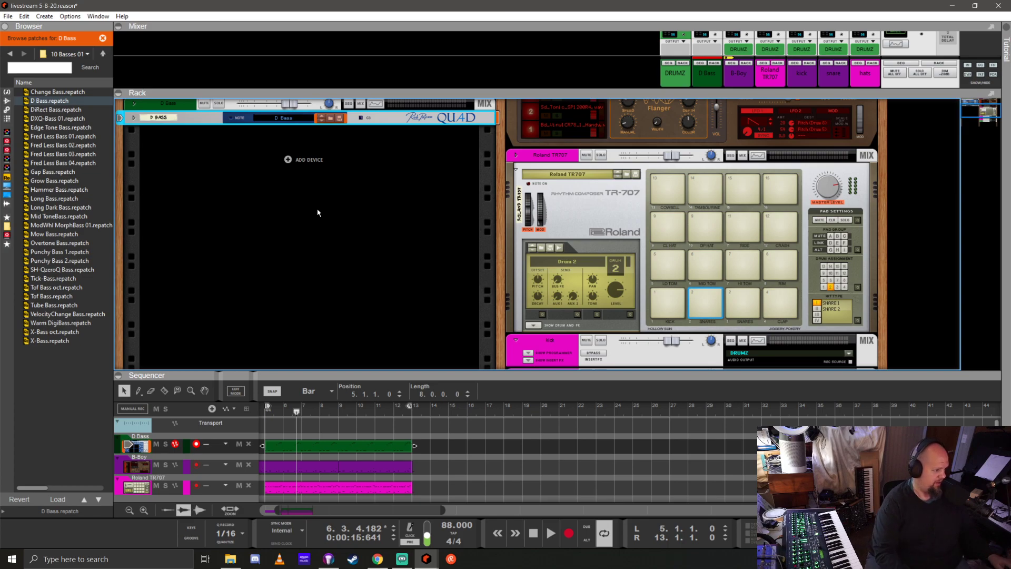
{"action": "left_click_drag", "start_coordinate": [530, 96], "coordinate": [540, 20]}
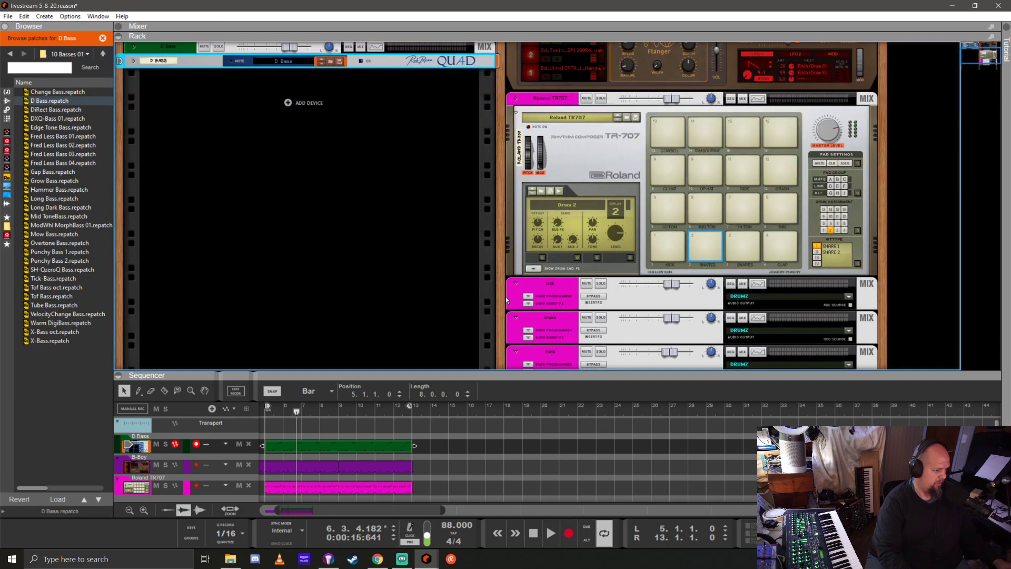
{"action": "scroll", "coordinate": [426, 282], "scroll_direction": "up", "scroll_amount": 4}
{"action": "scroll", "coordinate": [425, 282], "scroll_direction": "down", "scroll_amount": 6}
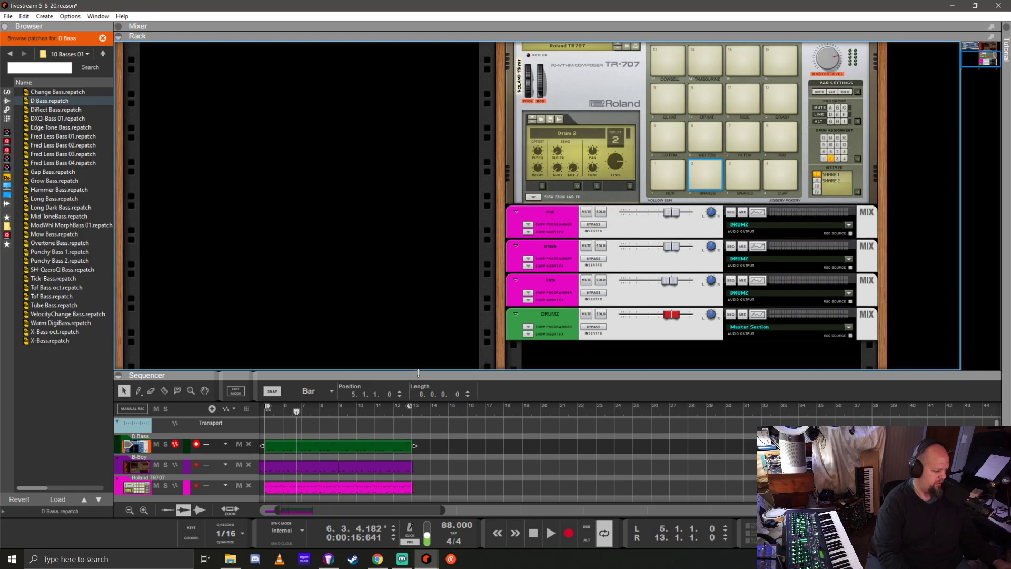
Duplicate the clips from bars 5 to 13 on all three tracks so the copies start at bar 13, and select every clip
{"action": "left_click_drag", "start_coordinate": [421, 374], "coordinate": [477, 131]}
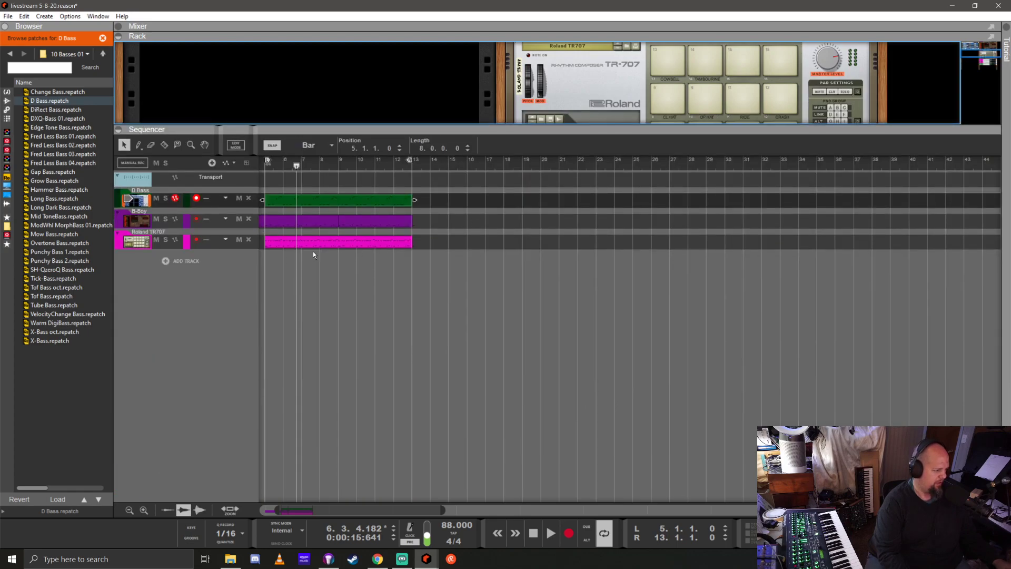
{"action": "scroll", "coordinate": [424, 272], "scroll_direction": "left", "scroll_amount": 2}
{"action": "left_click_drag", "start_coordinate": [472, 262], "coordinate": [501, 201]}
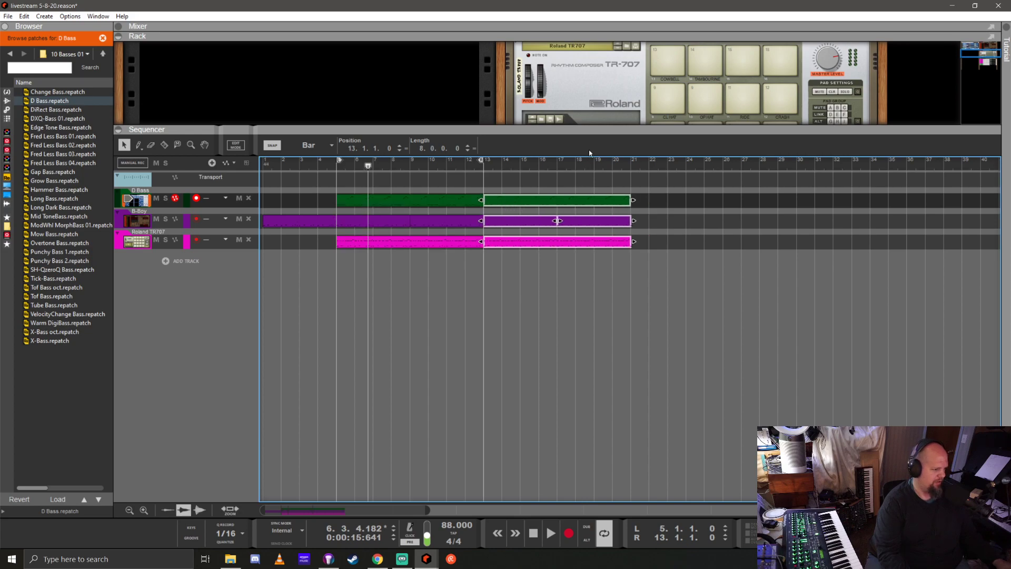
{"action": "left_click_drag", "start_coordinate": [589, 131], "coordinate": [608, 311]}
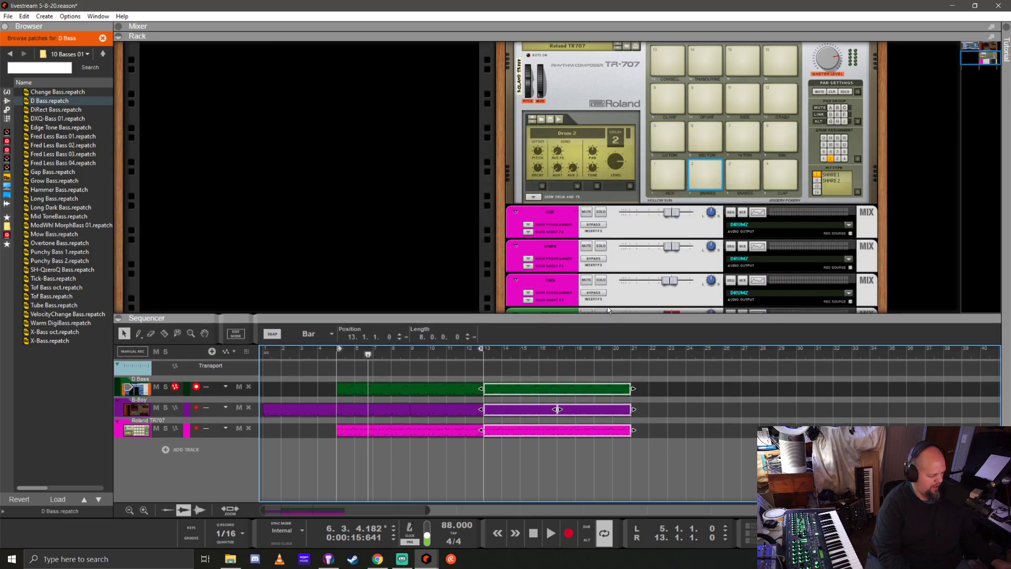
{"action": "key", "text": "ctrl+a"}
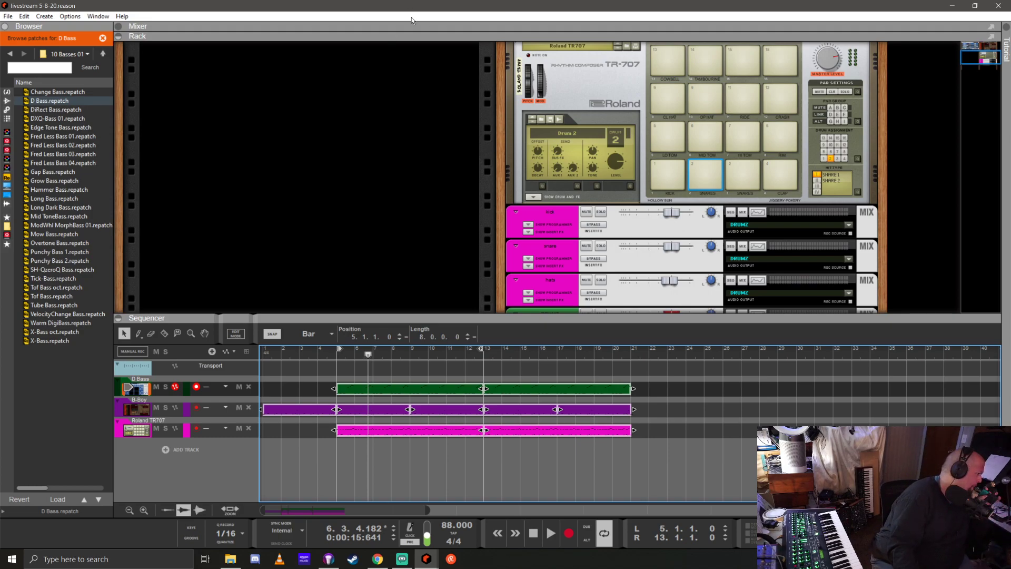
Go back up to Quad's list of patch folders in the browser and unfold the Quad device in the rack
{"action": "left_click", "coordinate": [102, 54]}
{"action": "scroll", "coordinate": [384, 195], "scroll_direction": "up", "scroll_amount": 3}
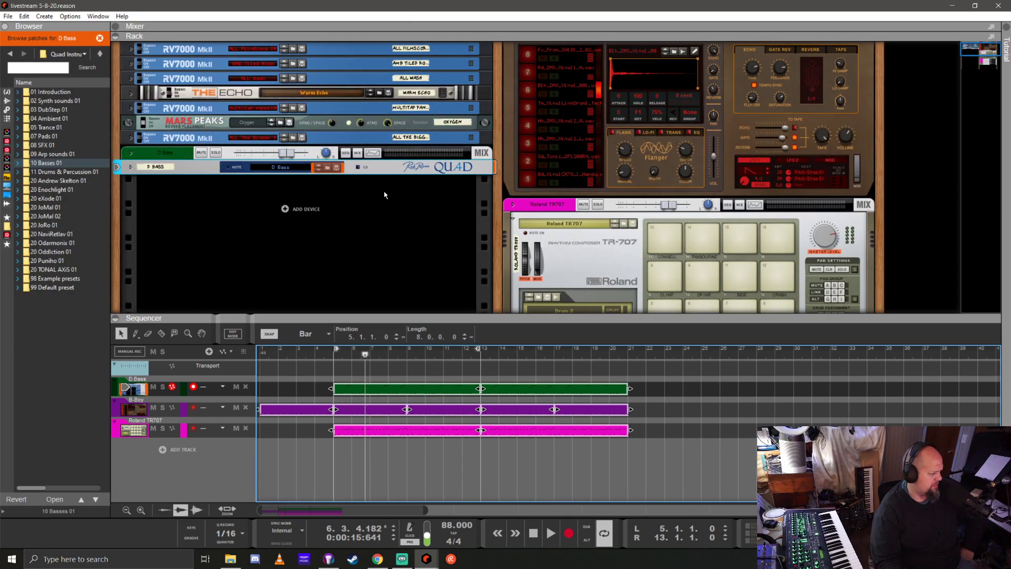
{"action": "scroll", "coordinate": [384, 195], "scroll_direction": "up", "scroll_amount": 2}
{"action": "left_click", "coordinate": [129, 197]}
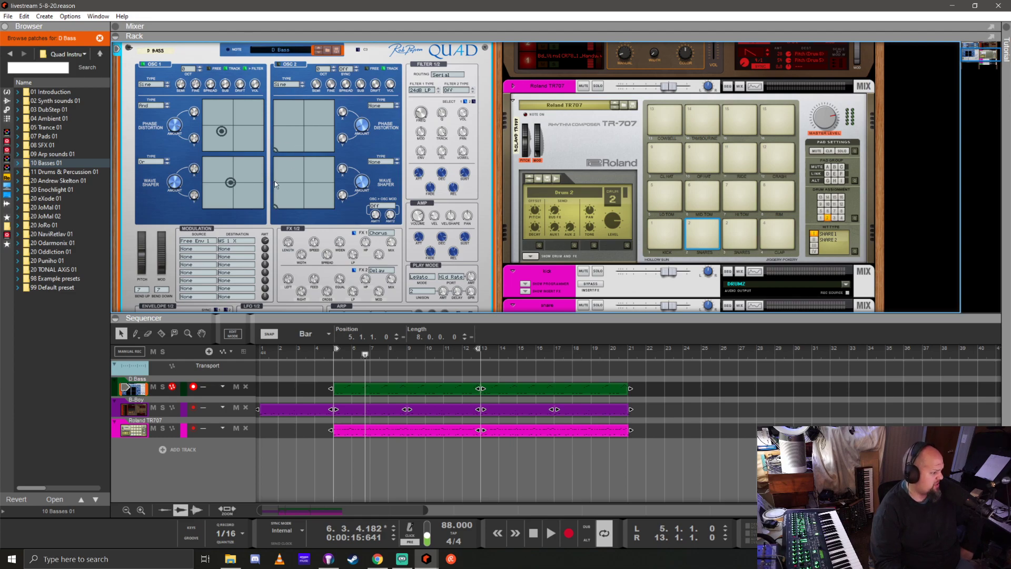
{"action": "scroll", "coordinate": [277, 167], "scroll_direction": "up", "scroll_amount": 1}
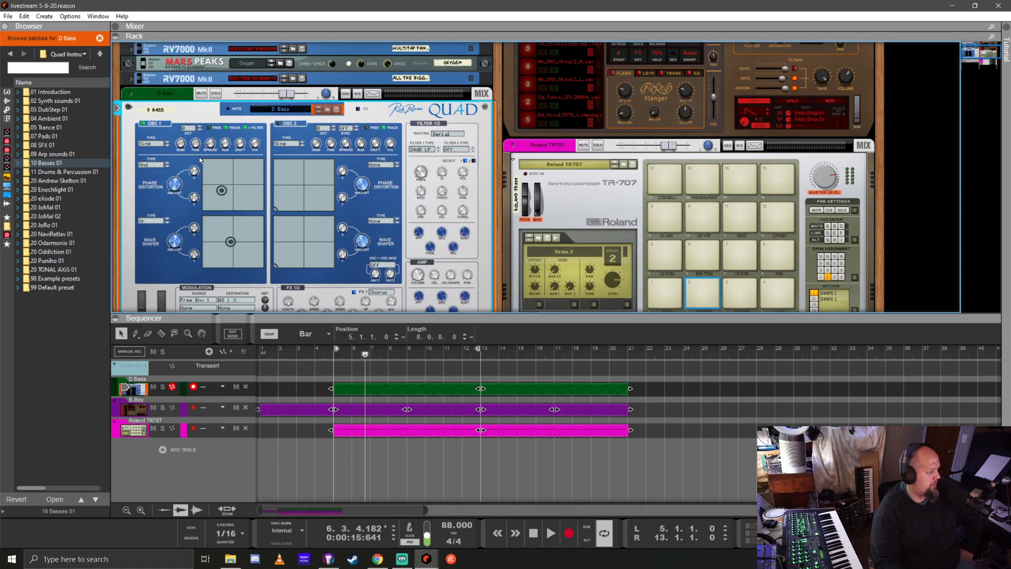
Fold the D Bass Quad synthesizer in the rack
{"action": "scroll", "coordinate": [199, 157], "scroll_direction": "down", "scroll_amount": 1}
{"action": "scroll", "coordinate": [175, 151], "scroll_direction": "up", "scroll_amount": 3}
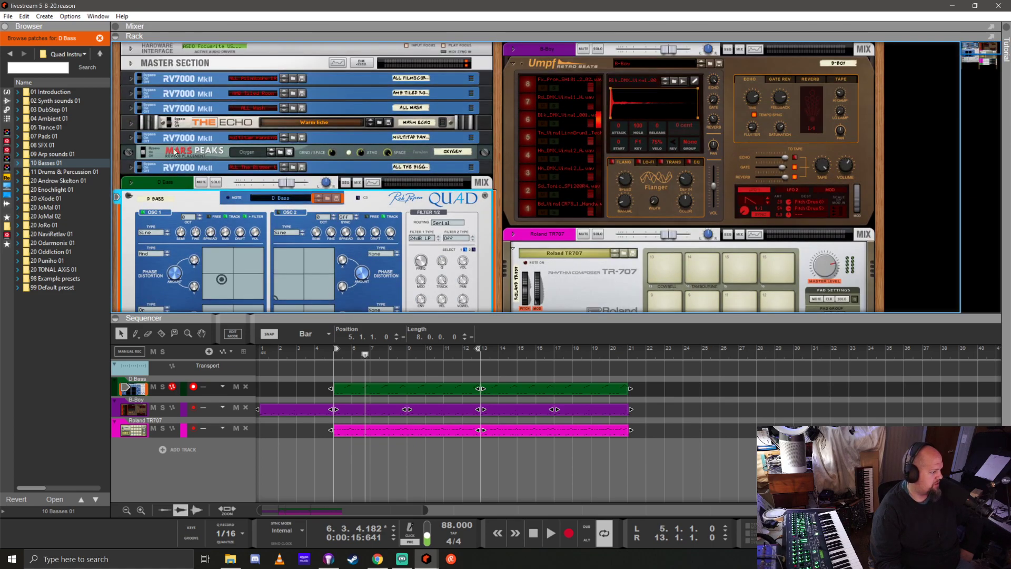
{"action": "left_click", "coordinate": [129, 197]}
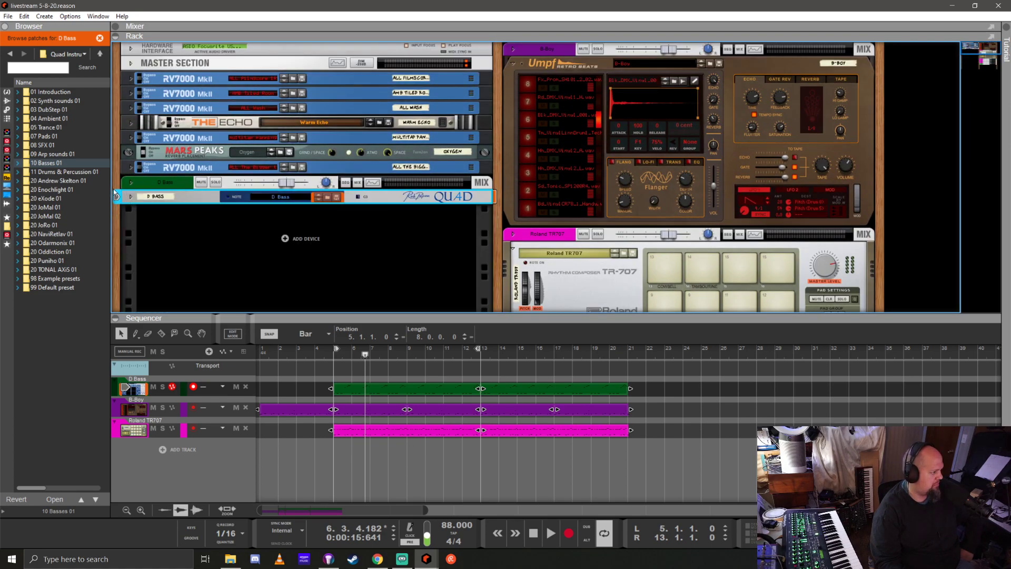
Create a second Quad instrument below D Bass from the 04 Ambient 01 patches and load the Bell Harmonics patch on it
{"action": "double_click", "coordinate": [49, 101]}
{"action": "left_click", "coordinate": [101, 55]}
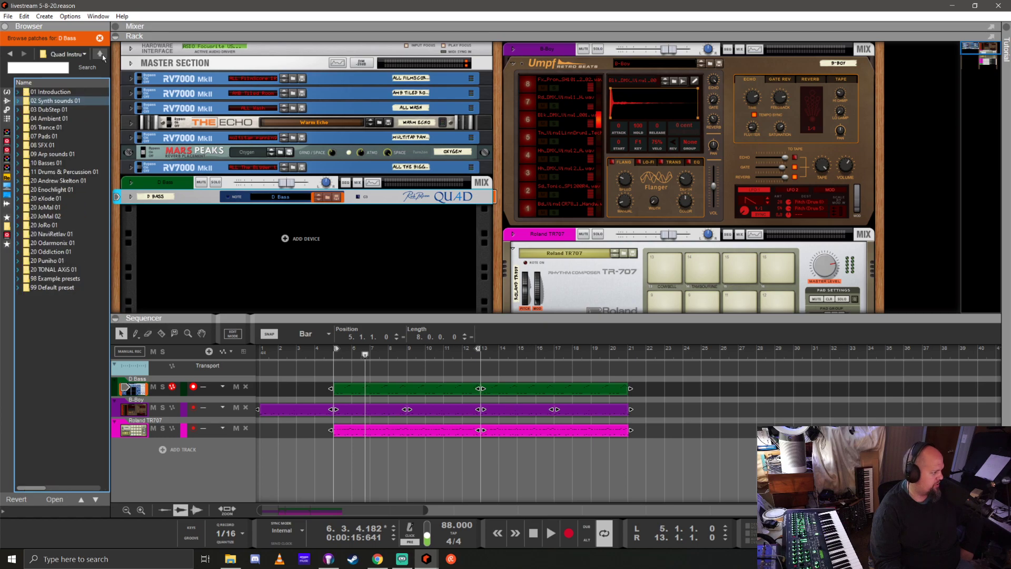
{"action": "double_click", "coordinate": [49, 118]}
{"action": "left_click_drag", "start_coordinate": [58, 92], "coordinate": [287, 199]}
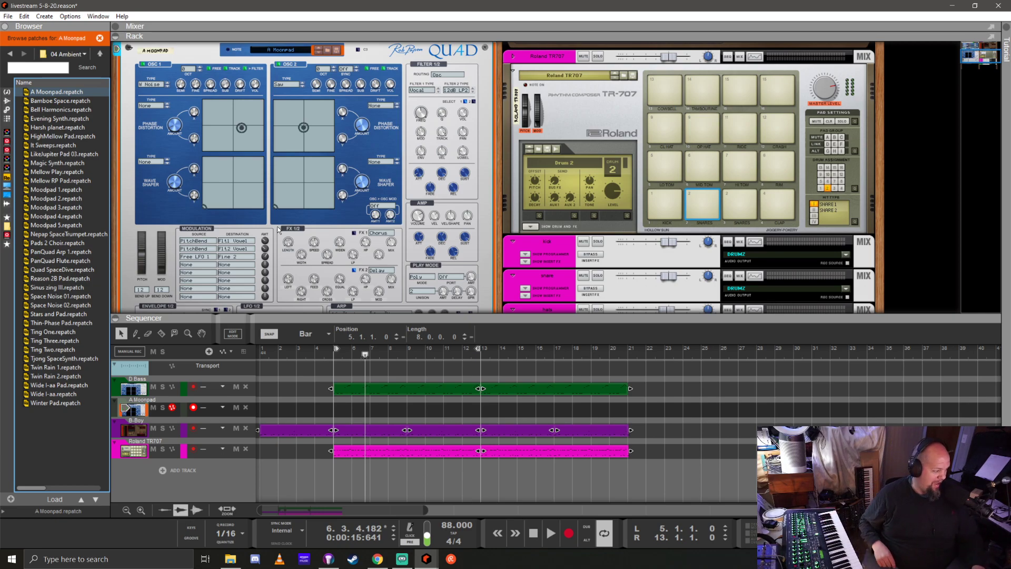
{"action": "key", "text": "Down"}
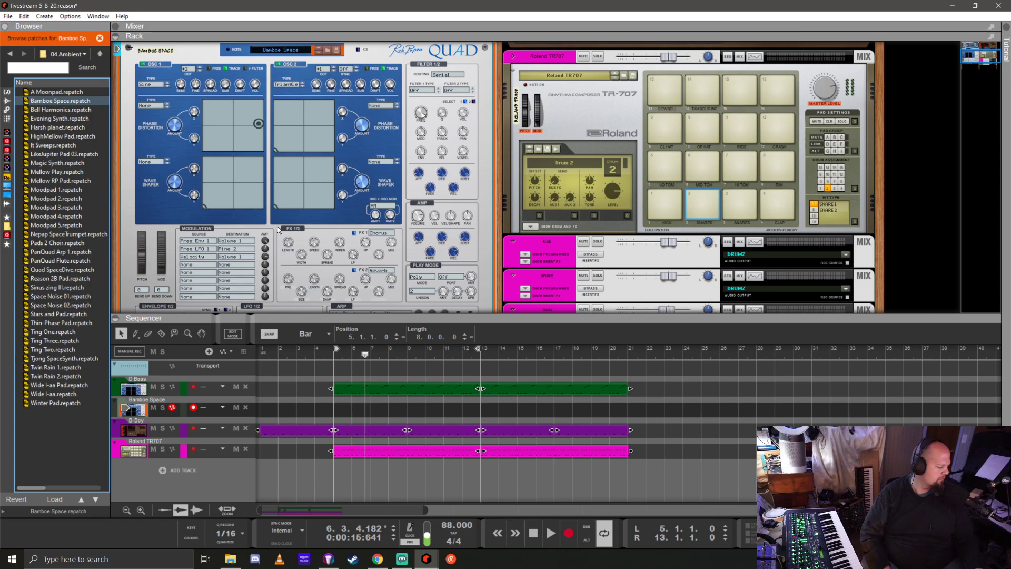
{"action": "key", "text": "Down"}
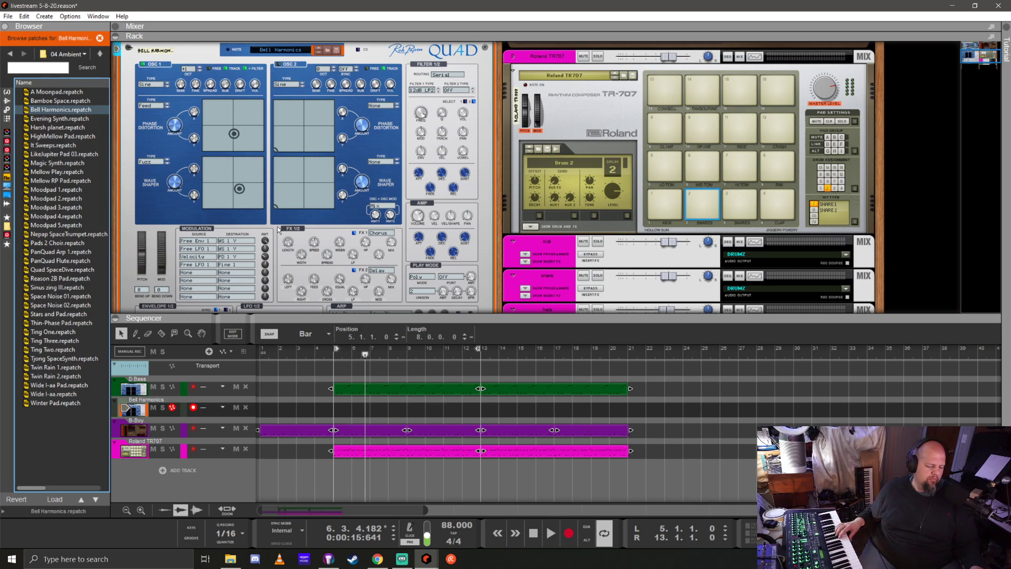
Record an eight-bar part on the Bell Harmonics track from bar 5 to bar 13
{"action": "key", "text": "KP_0"}
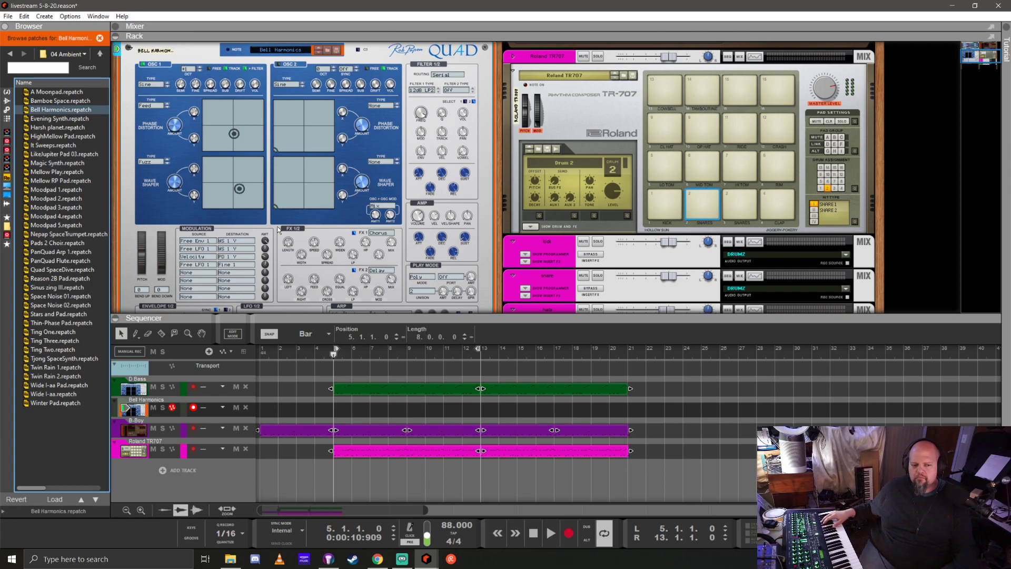
{"action": "key", "text": "ctrl+Return"}
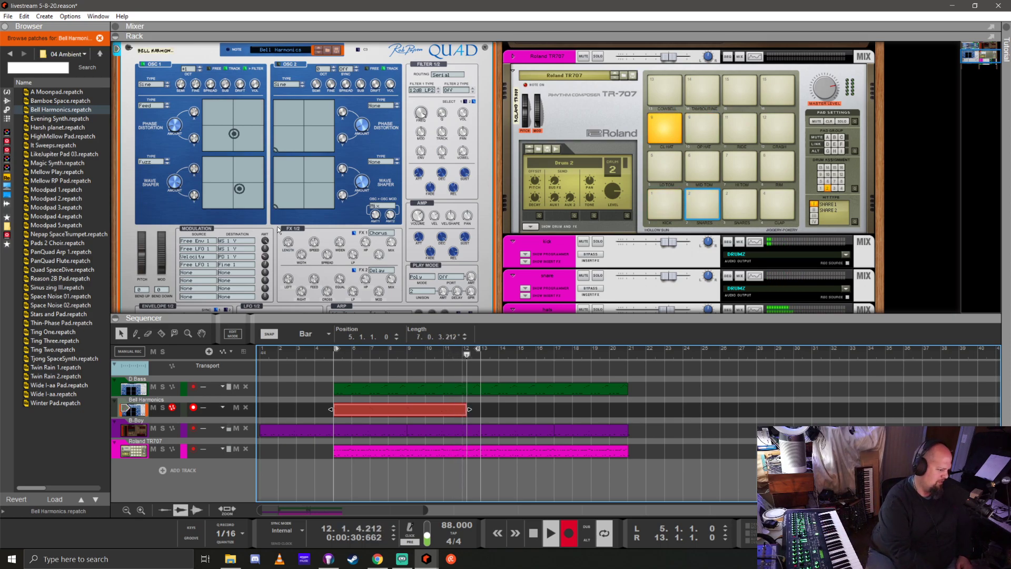
{"action": "key", "text": "ctrl+Return"}
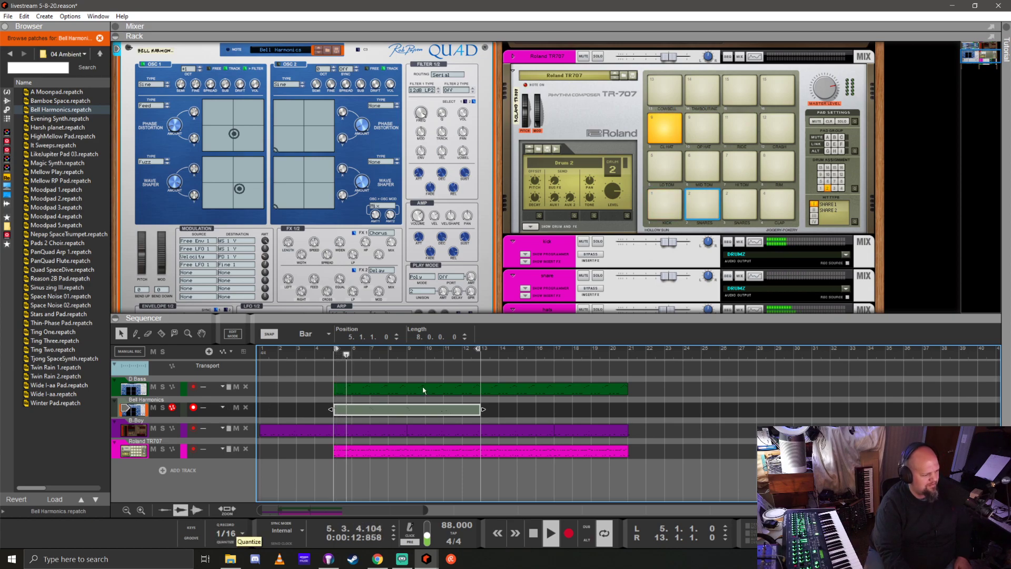
Fold the Bell Harmonics Quad synthesizer in the rack
{"action": "scroll", "coordinate": [162, 141], "scroll_direction": "up", "scroll_amount": 1}
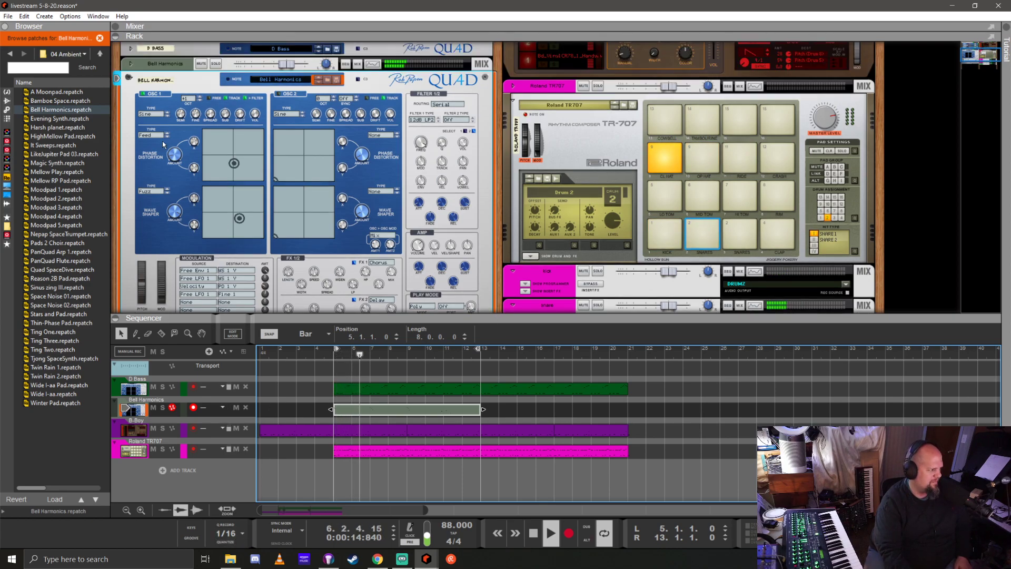
{"action": "scroll", "coordinate": [162, 141], "scroll_direction": "up", "scroll_amount": 3}
{"action": "left_click", "coordinate": [131, 166]}
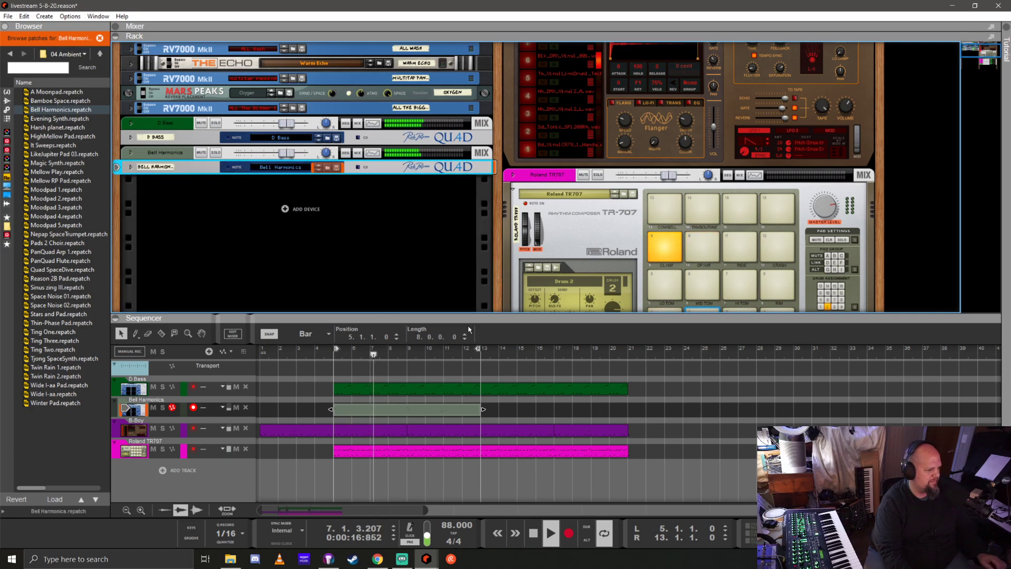
Enlarge the sequencer, copy the Bell Harmonics clip to bar 13 and set the loop to the copy
{"action": "key", "text": "F6"}
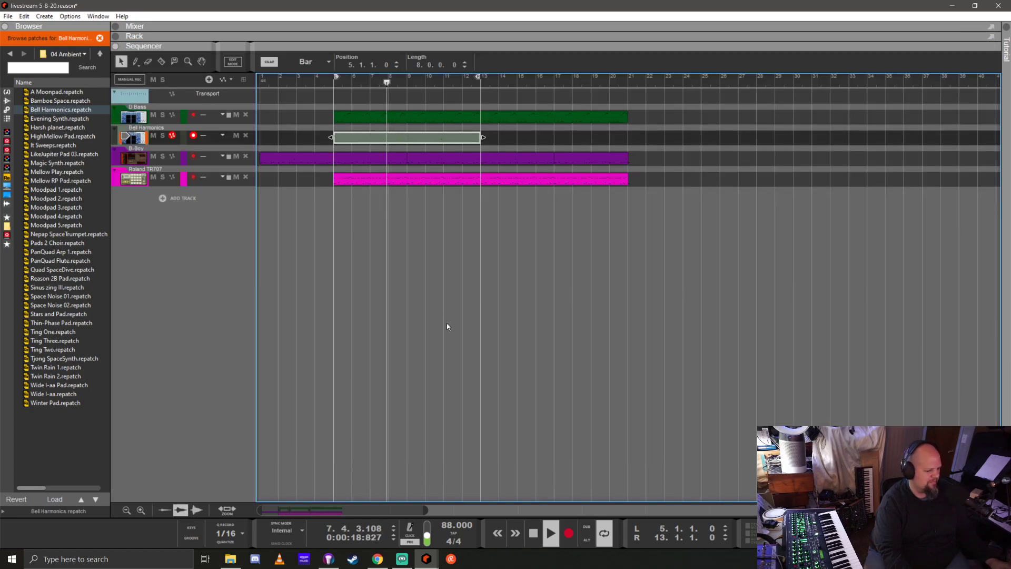
{"action": "left_click_drag", "start_coordinate": [363, 138], "coordinate": [504, 140]}
{"action": "right_click", "coordinate": [520, 137]}
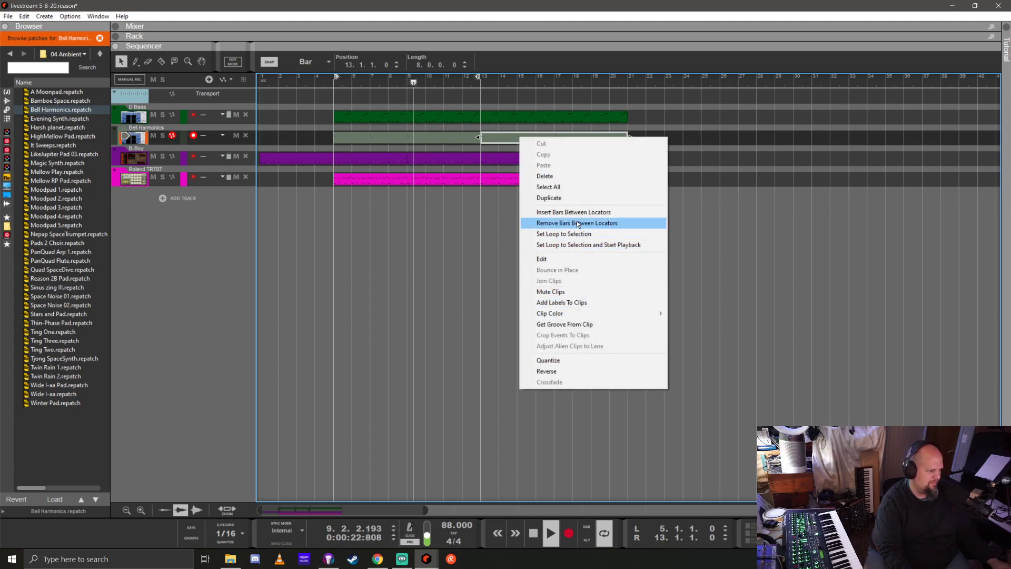
{"action": "left_click", "coordinate": [567, 234]}
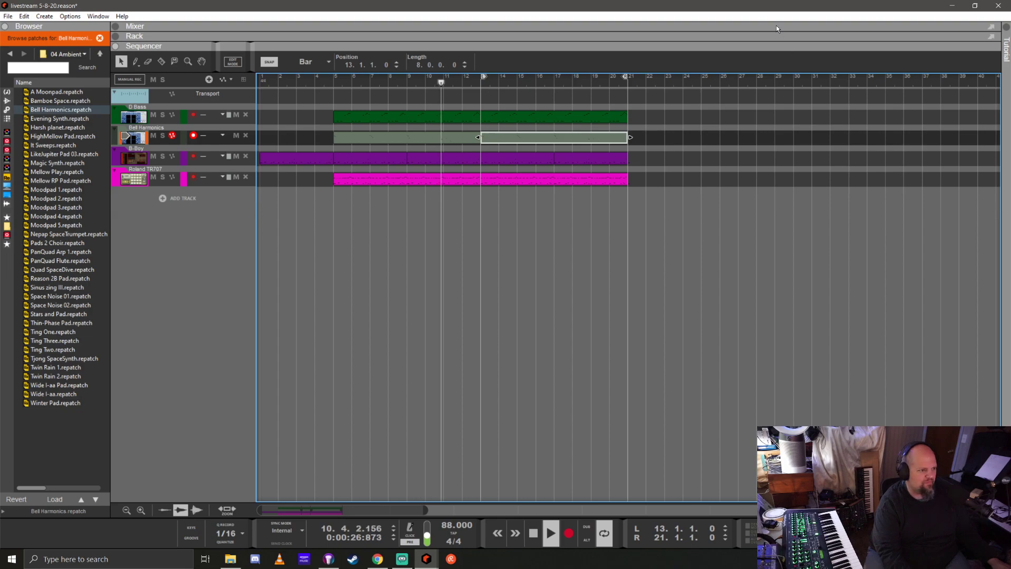
Bring the rack back above the sequencer and move the song position to the left locator at bar 13
{"action": "left_click_drag", "start_coordinate": [747, 46], "coordinate": [756, 337]}
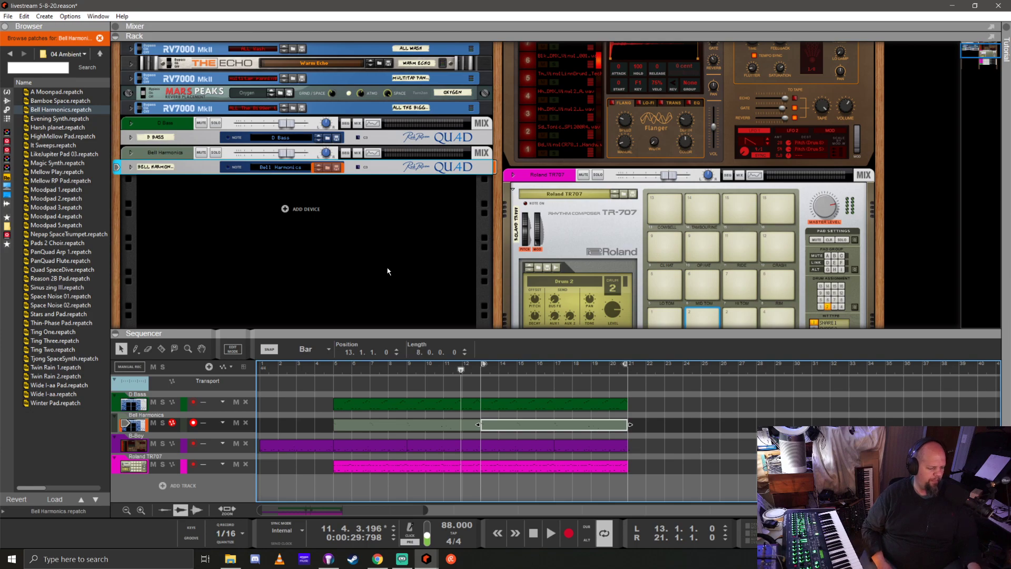
{"action": "key", "text": "KP_1"}
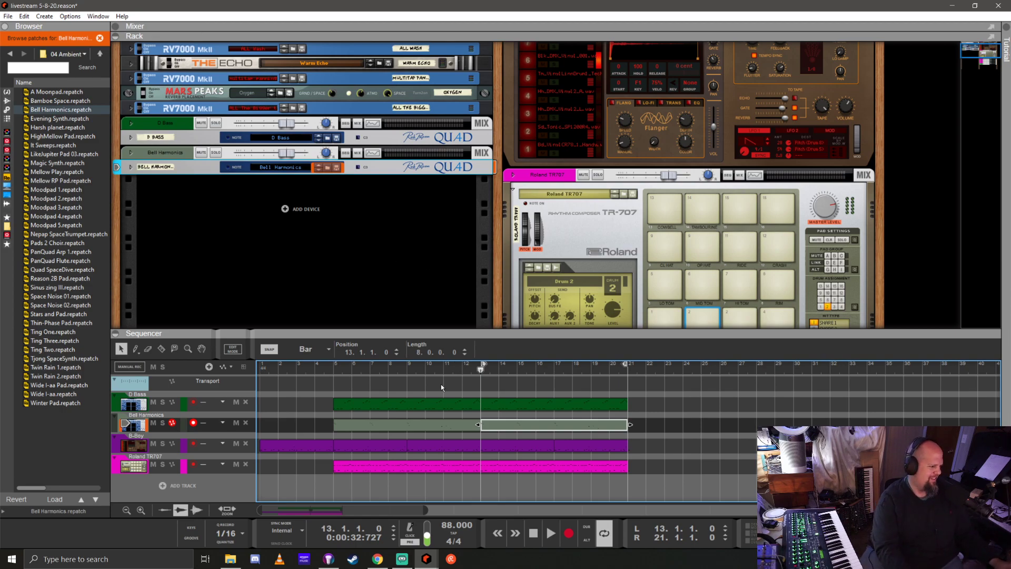
{"action": "left_click_drag", "start_coordinate": [476, 332], "coordinate": [475, 185]}
{"action": "scroll", "coordinate": [441, 283], "scroll_direction": "down", "scroll_amount": 3}
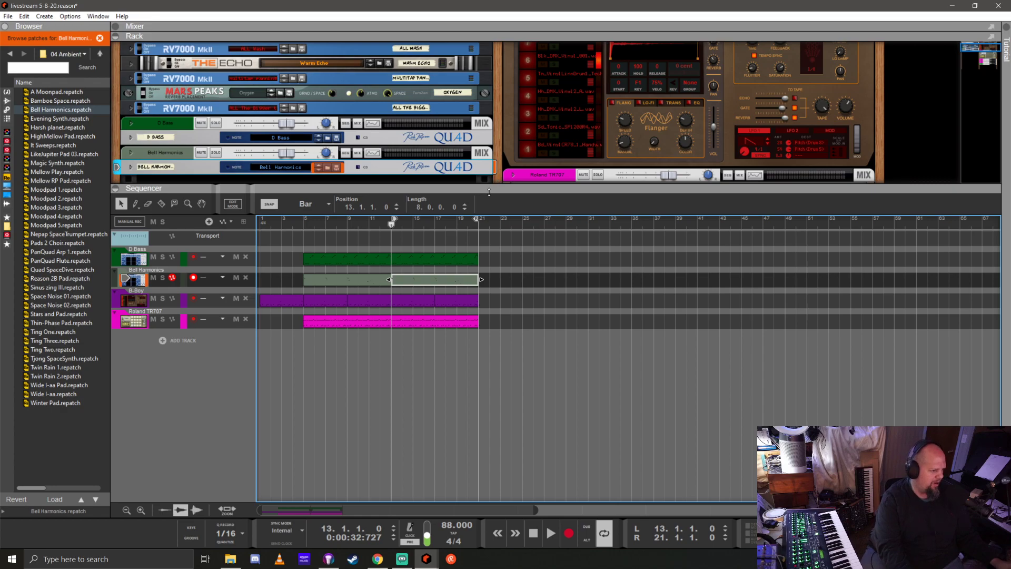
{"action": "left_click_drag", "start_coordinate": [498, 184], "coordinate": [500, 335]}
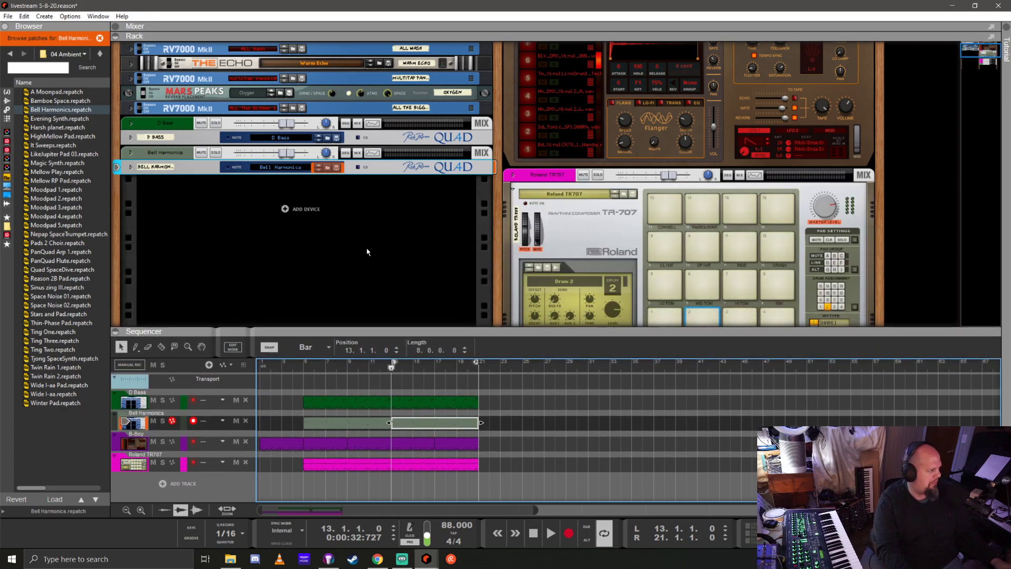
Create a third Quad instrument below Bell Harmonics from the Edge GoSynth patch in 02 Synth sounds 01
{"action": "scroll", "coordinate": [210, 220], "scroll_direction": "down", "scroll_amount": 2}
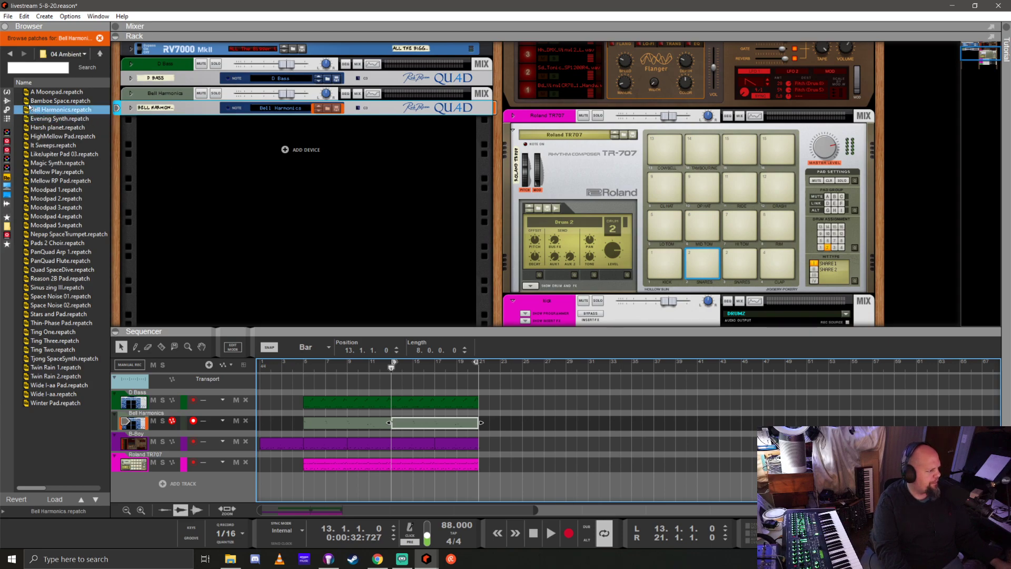
{"action": "left_click", "coordinate": [99, 54]}
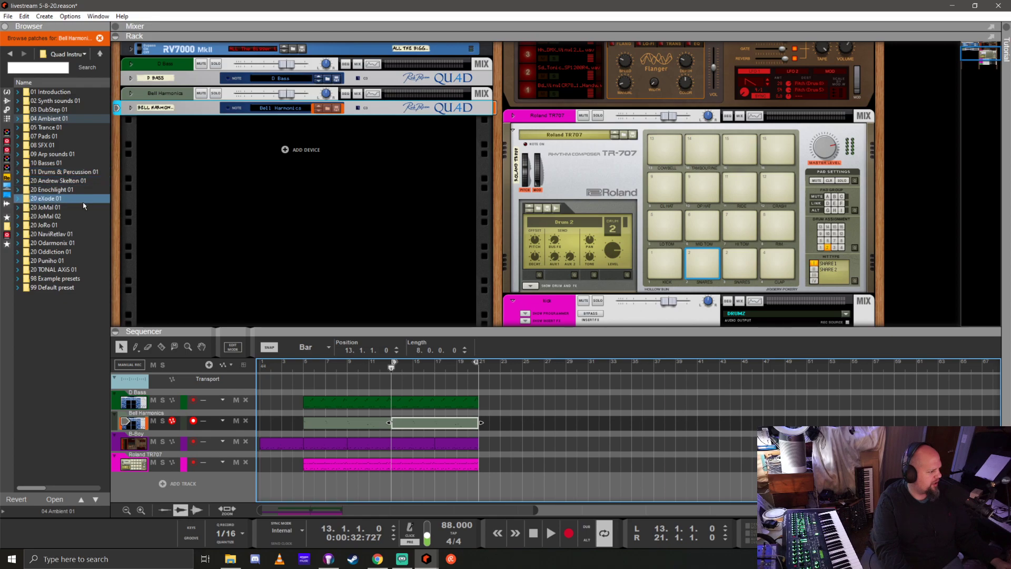
{"action": "double_click", "coordinate": [62, 101]}
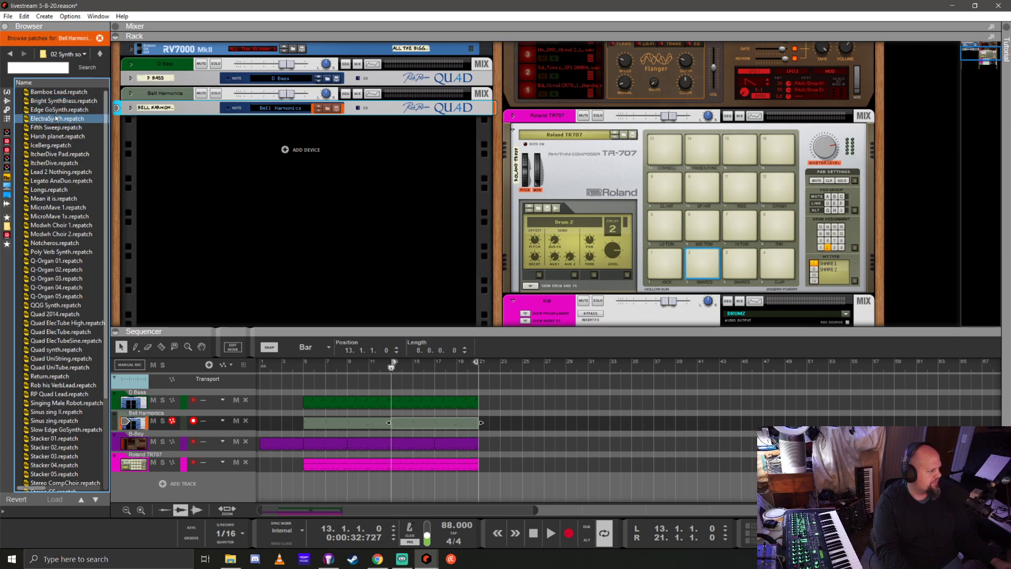
{"action": "left_click_drag", "start_coordinate": [58, 109], "coordinate": [280, 212]}
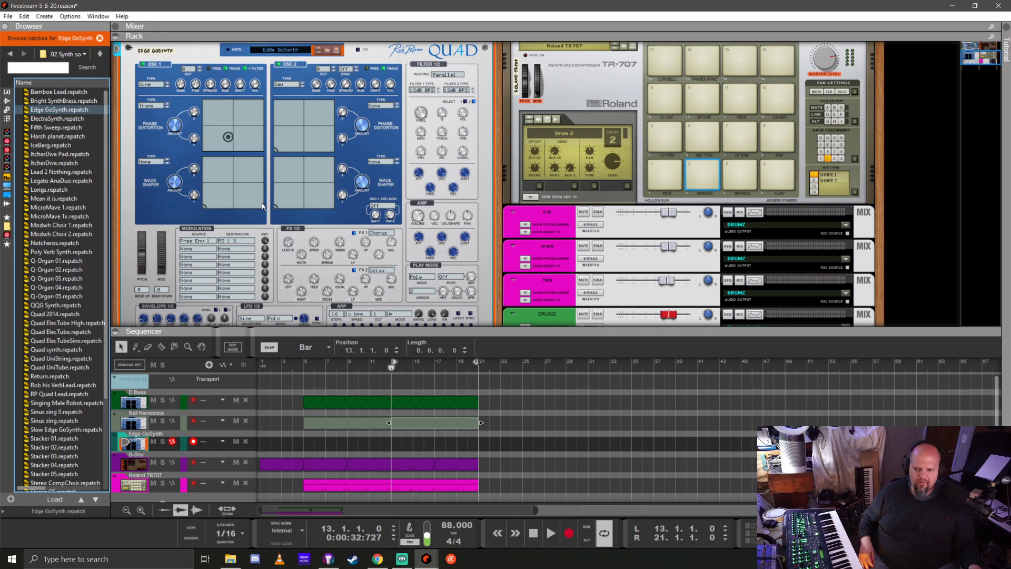
Audition the patches following Edge GoSynth on the new Quad and load Legato AnaDuo
{"action": "key", "text": "Down"}
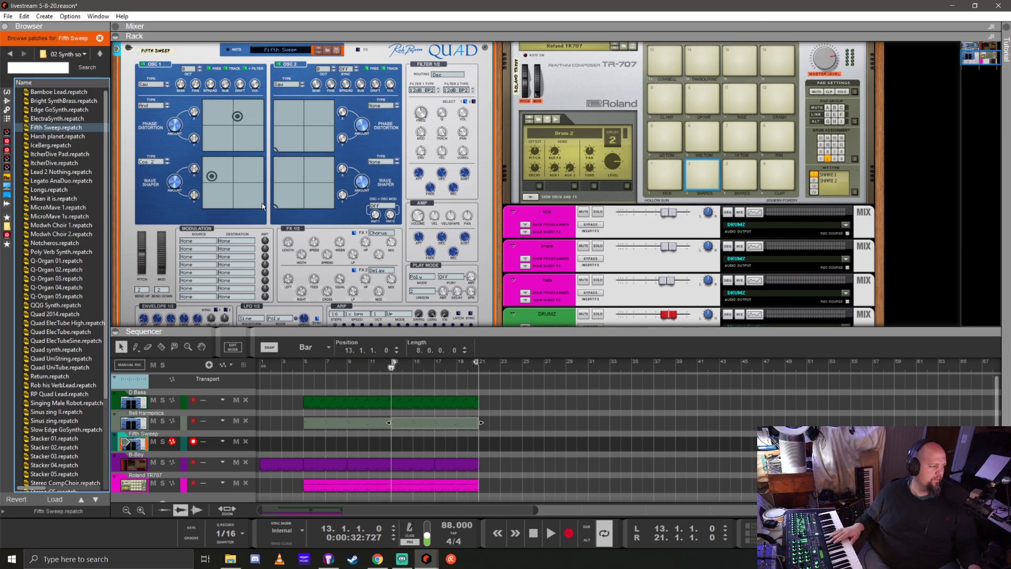
{"action": "key", "text": "Down"}
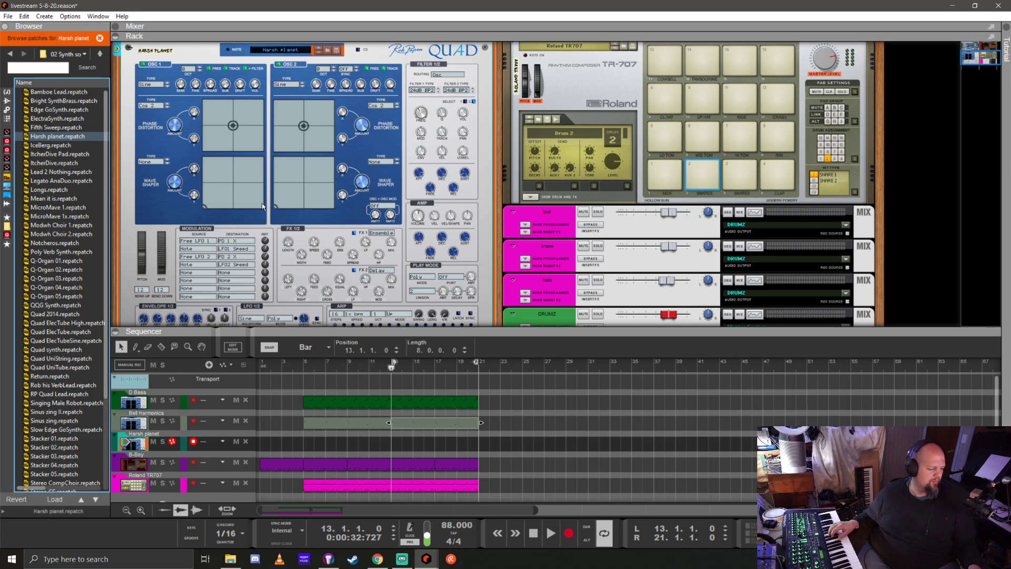
{"action": "key", "text": "Down"}
{"action": "key", "text": "Down"}
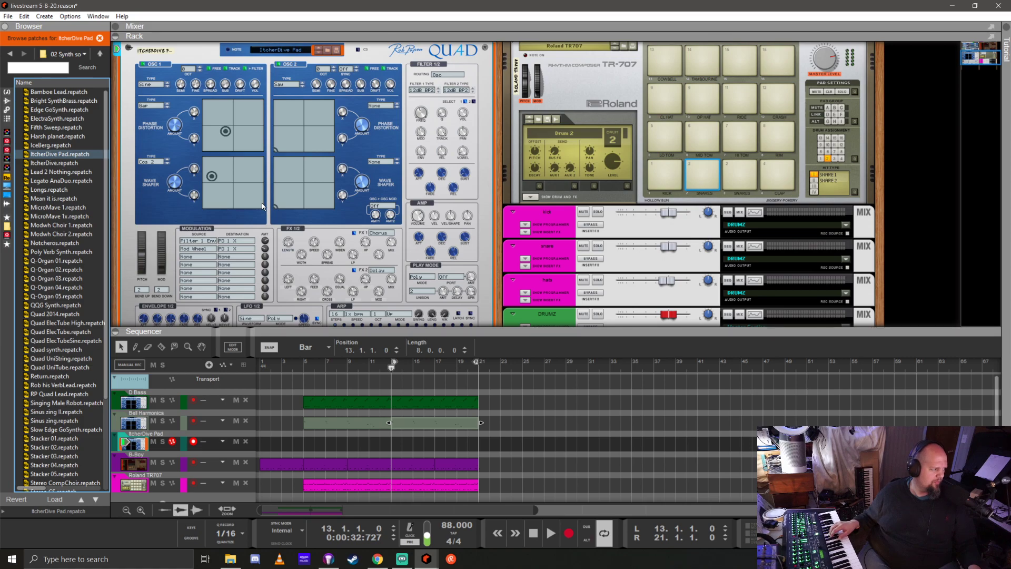
{"action": "key", "text": "Down"}
{"action": "key", "text": "Down"}
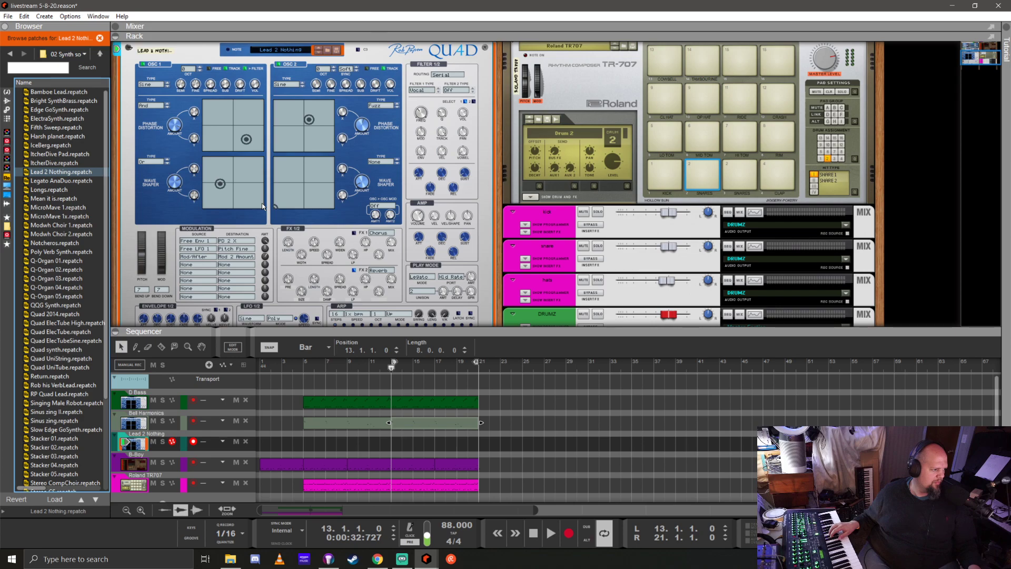
{"action": "key", "text": "Down"}
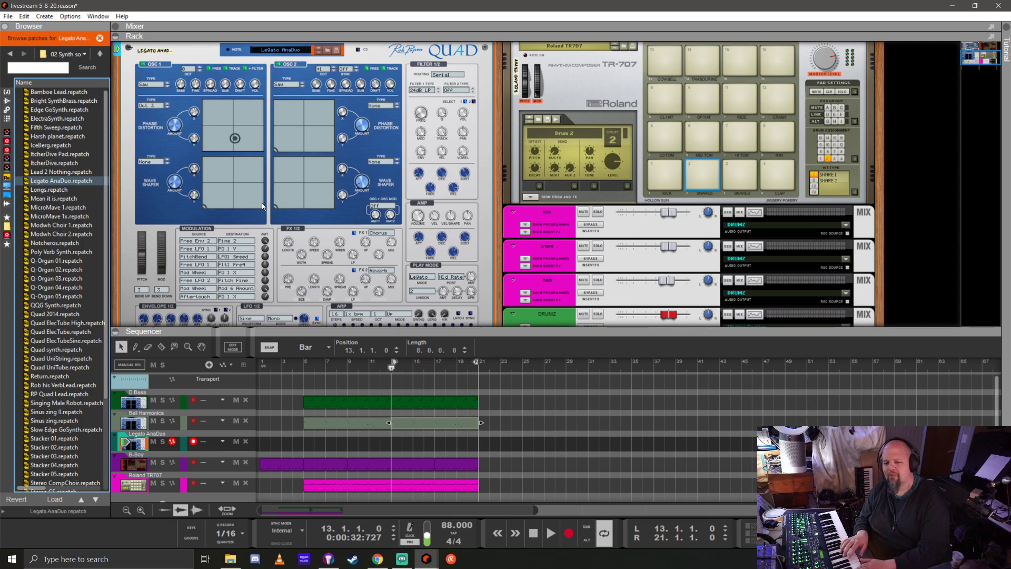
{"action": "left_click_drag", "start_coordinate": [59, 181], "coordinate": [8, 244]}
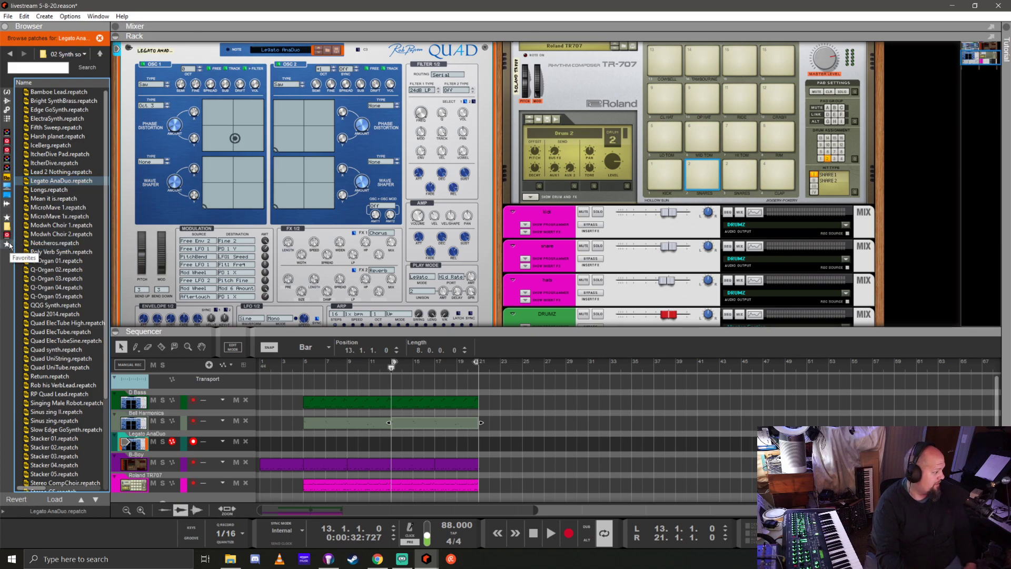
Set the track color of the Legato AnaDuo mix channel to Red
{"action": "scroll", "coordinate": [161, 83], "scroll_direction": "up", "scroll_amount": 2}
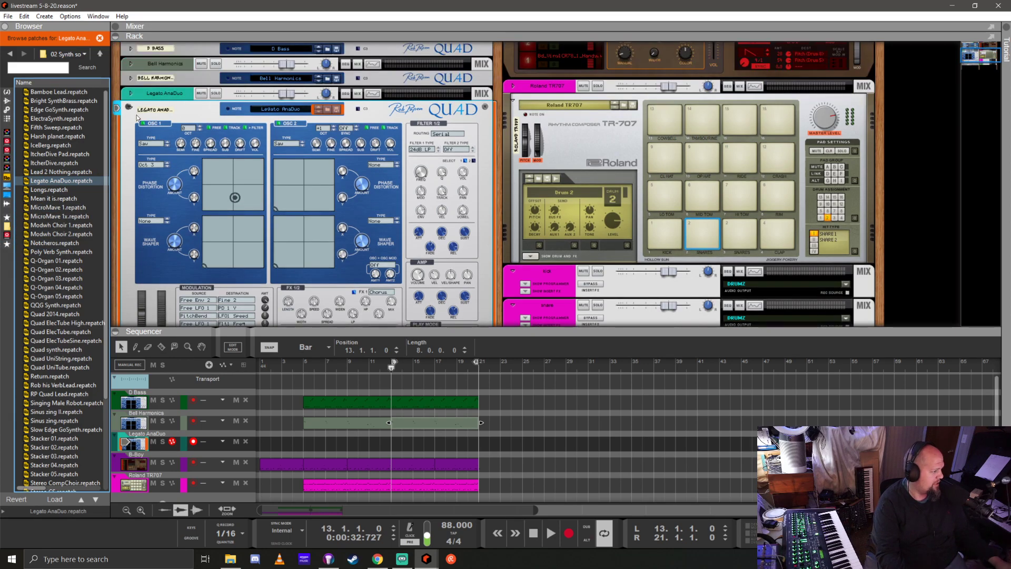
{"action": "left_click", "coordinate": [131, 111]}
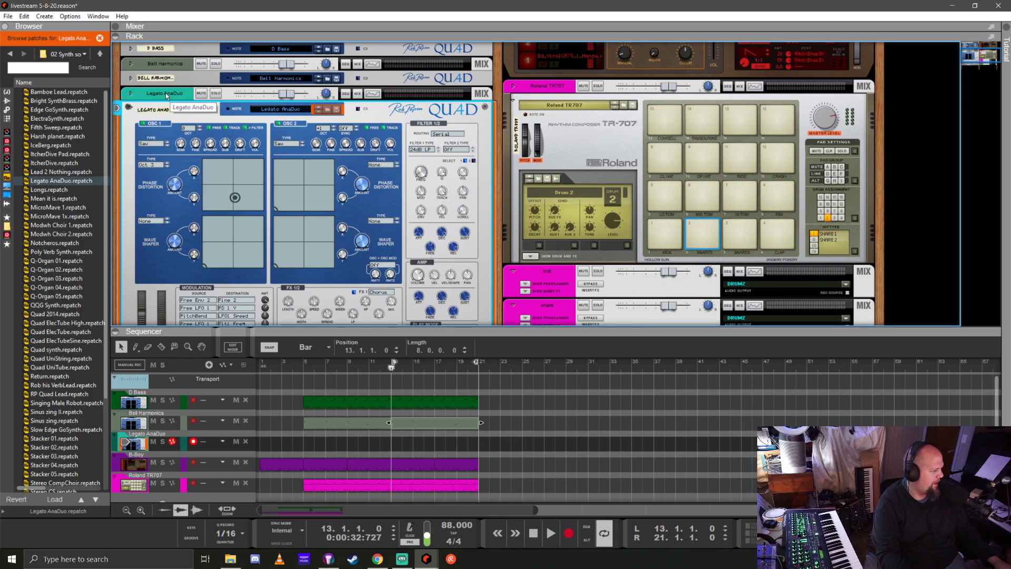
{"action": "right_click", "coordinate": [189, 97]}
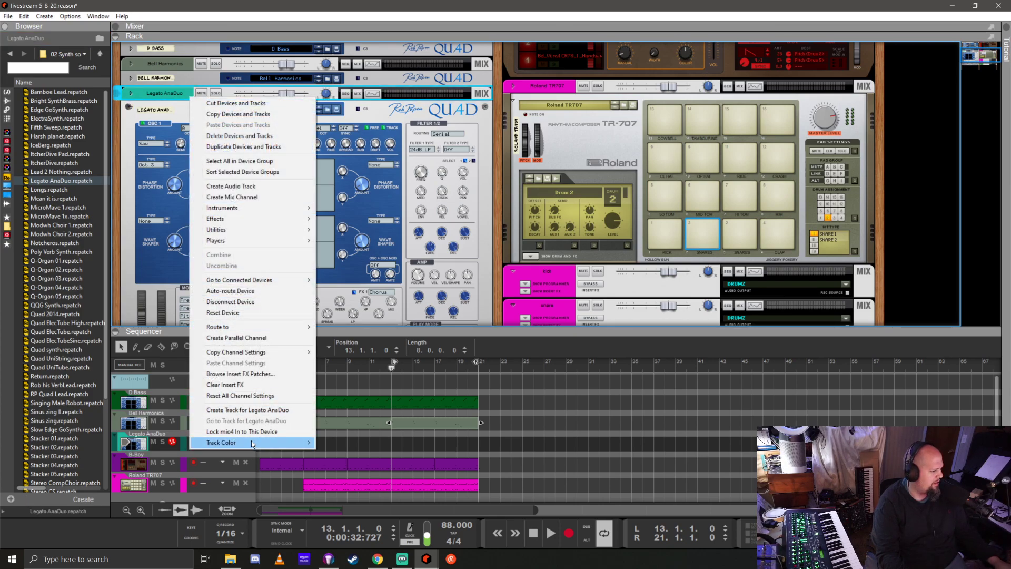
{"action": "mouse_move", "coordinate": [252, 444]}
{"action": "left_click", "coordinate": [342, 131]}
{"action": "scroll", "coordinate": [183, 174], "scroll_direction": "up", "scroll_amount": 3}
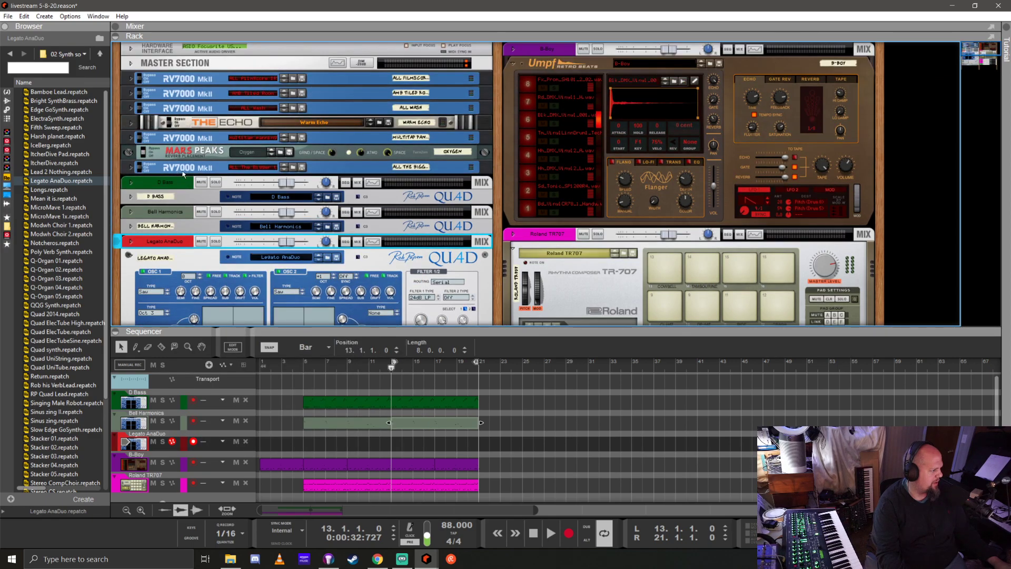
Set the track color of the D Bass mix channel to Red
{"action": "right_click", "coordinate": [187, 182]}
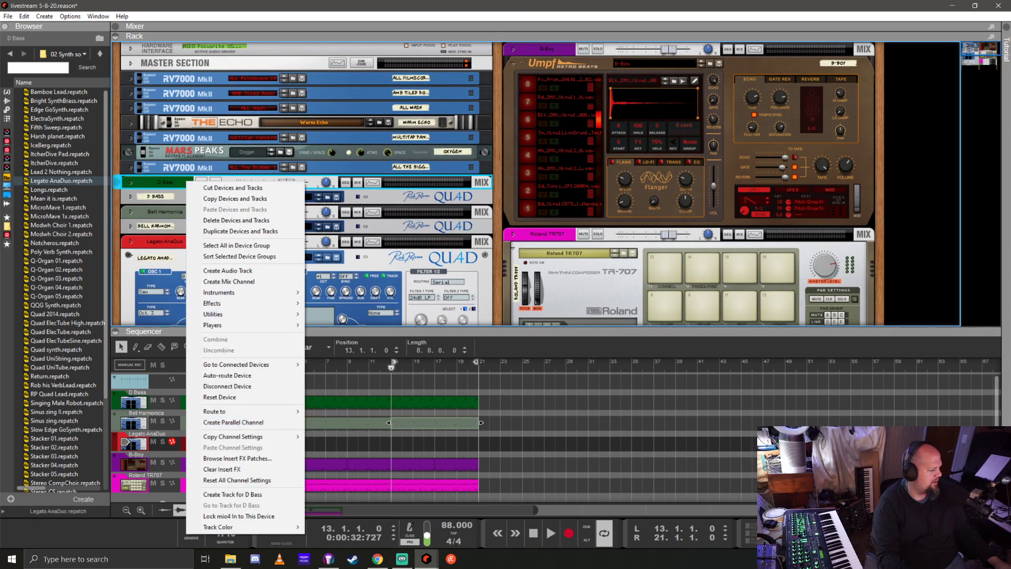
{"action": "mouse_move", "coordinate": [241, 526]}
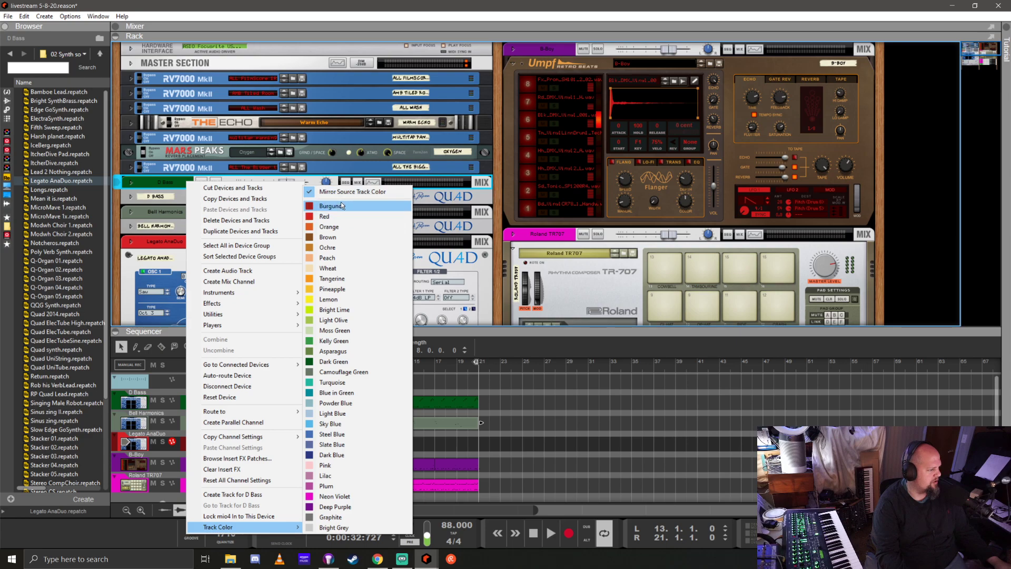
{"action": "left_click", "coordinate": [325, 216]}
{"action": "scroll", "coordinate": [223, 228], "scroll_direction": "down", "scroll_amount": 5}
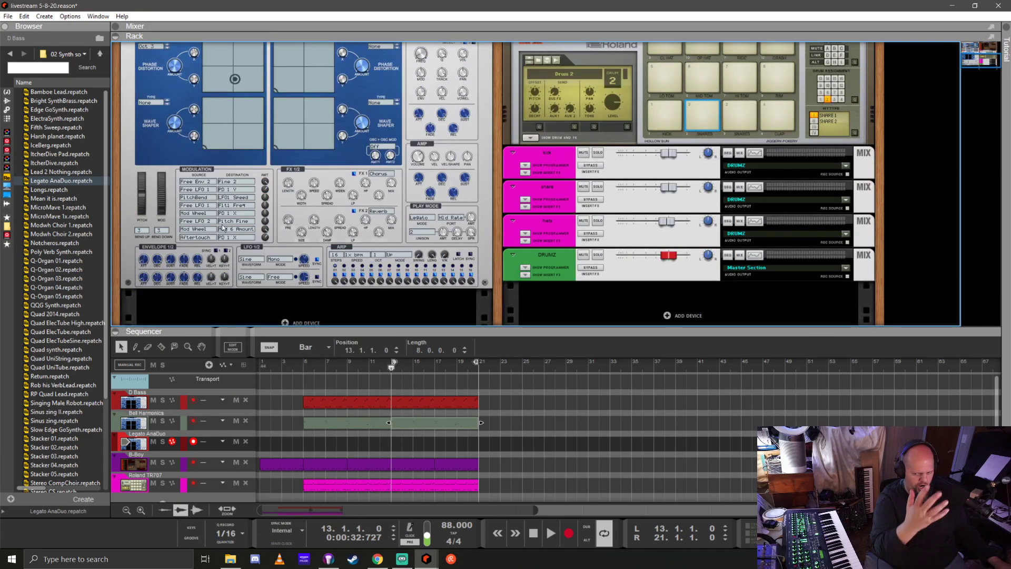
Create a fourth Quad instrument below Legato AnaDuo from the Longs patch in 02 Synth sounds 01
{"action": "scroll", "coordinate": [58, 185], "scroll_direction": "down", "scroll_amount": 3}
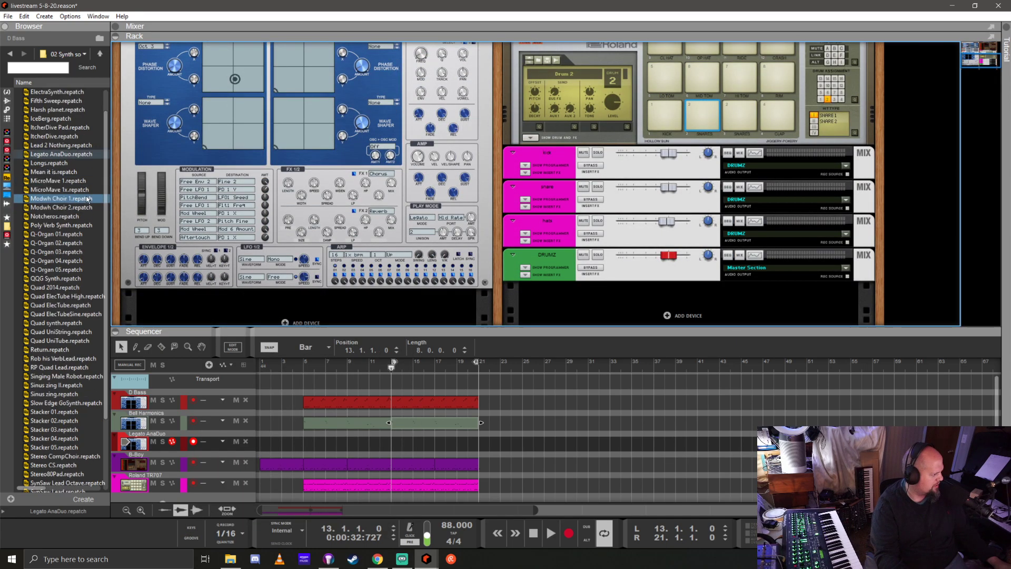
{"action": "left_click_drag", "start_coordinate": [53, 138], "coordinate": [272, 275]}
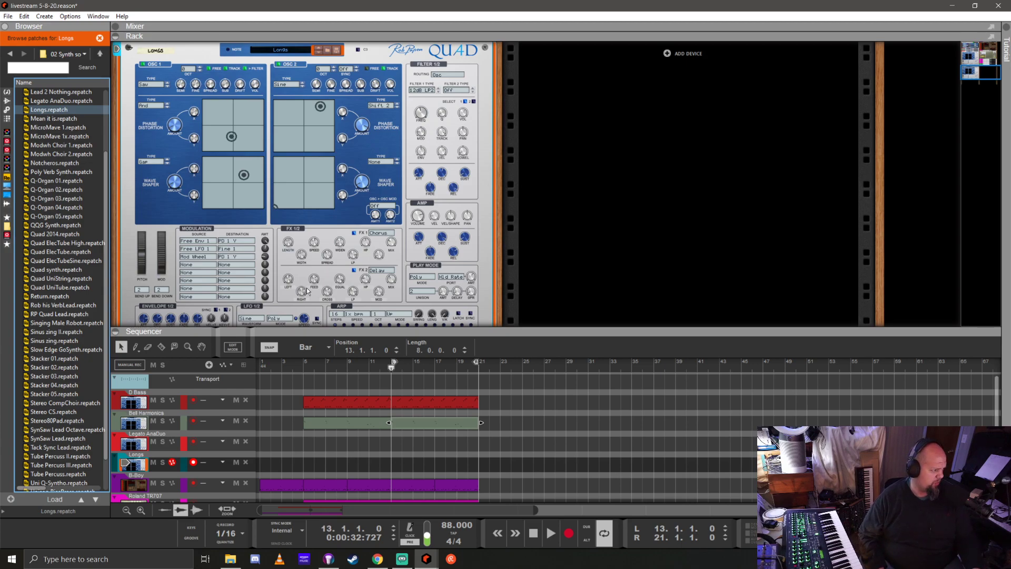
Audition the patches following Longs on the new Quad and load Slow Edge GoSynth
{"action": "key", "text": "Down"}
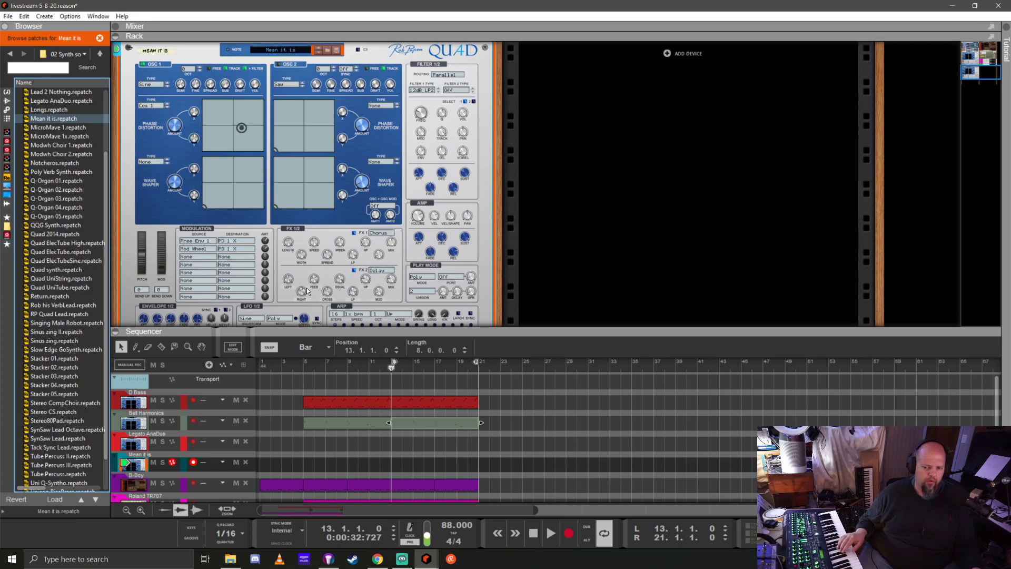
{"action": "key", "text": "Down"}
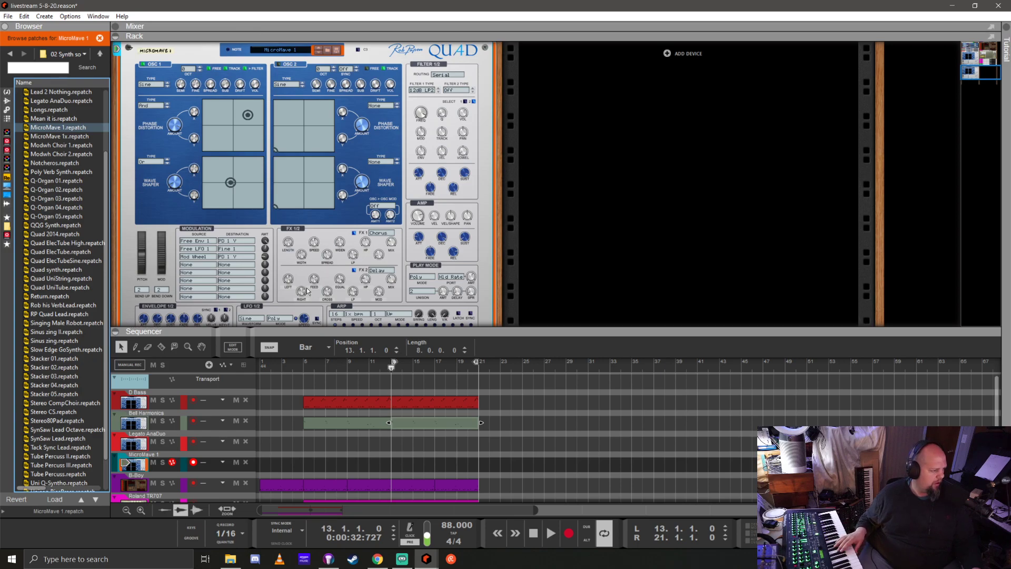
{"action": "key", "text": "Down"}
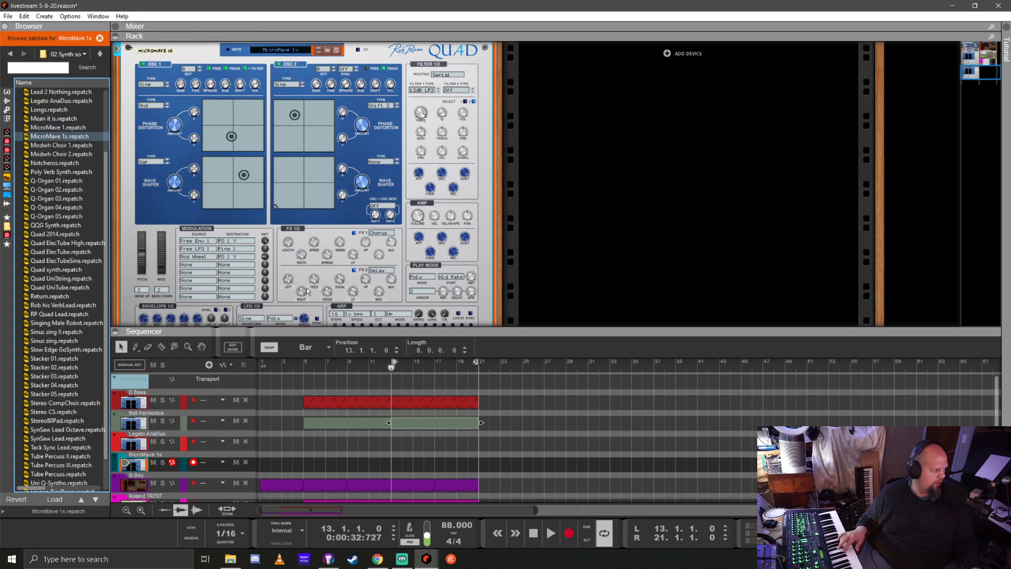
{"action": "key", "text": "Down"}
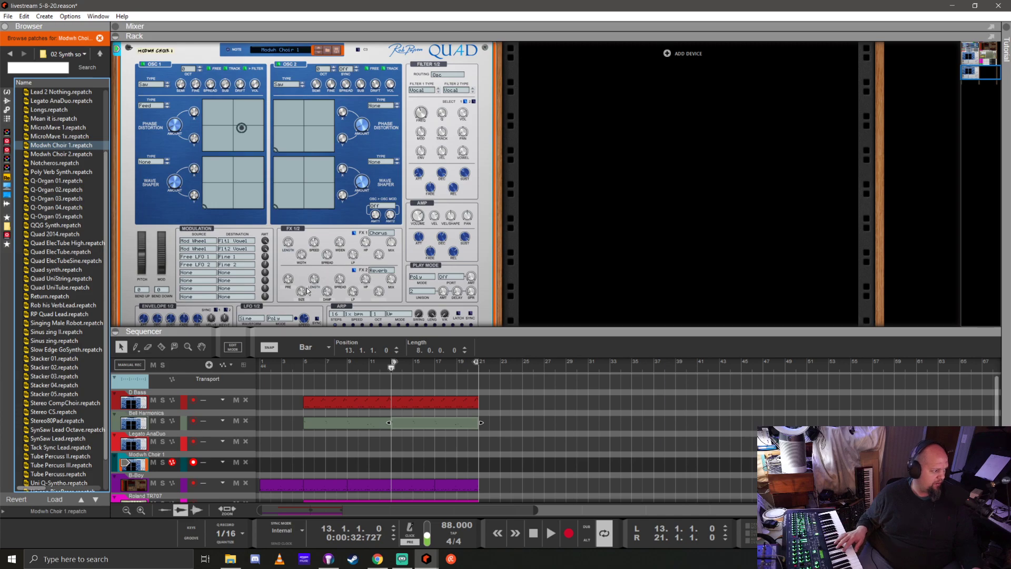
{"action": "key", "text": "Down"}
{"action": "key", "text": "Down"}
{"action": "key", "text": "Down"}
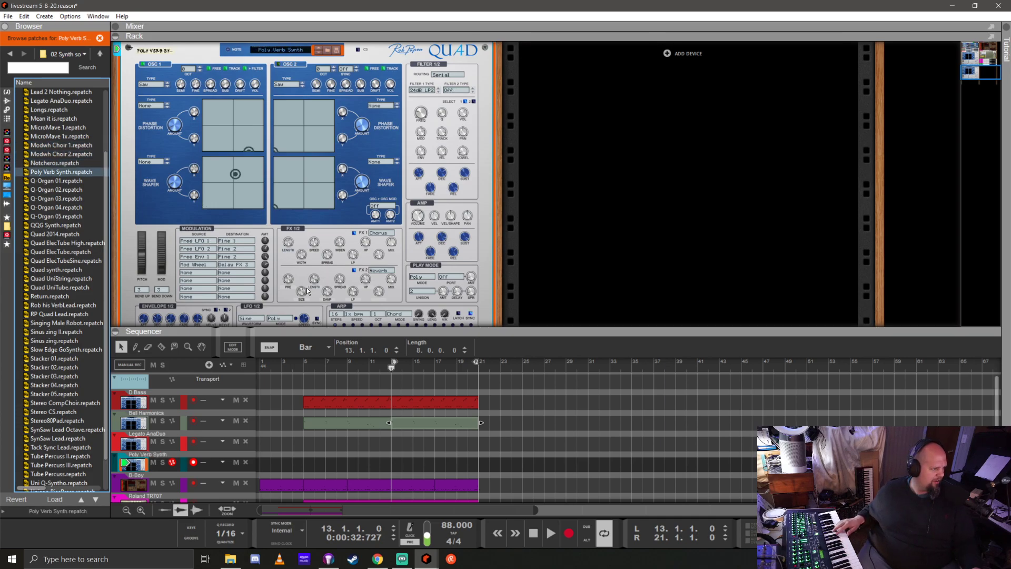
{"action": "key", "text": "Down"}
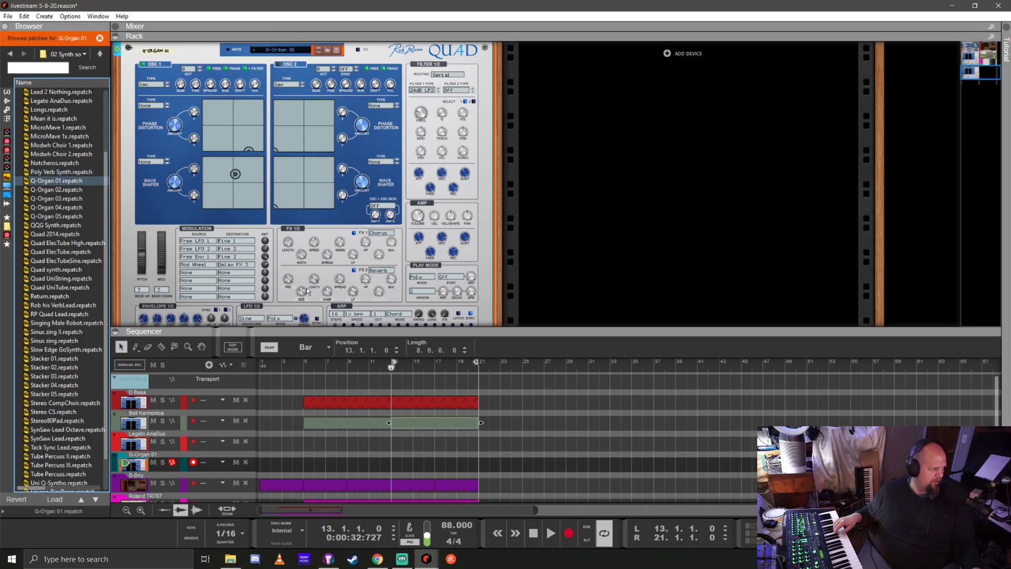
{"action": "key", "text": "Down"}
{"action": "key", "text": "Down"}
{"action": "key", "text": "Down"}
{"action": "key", "text": "Down"}
{"action": "key", "text": "Down"}
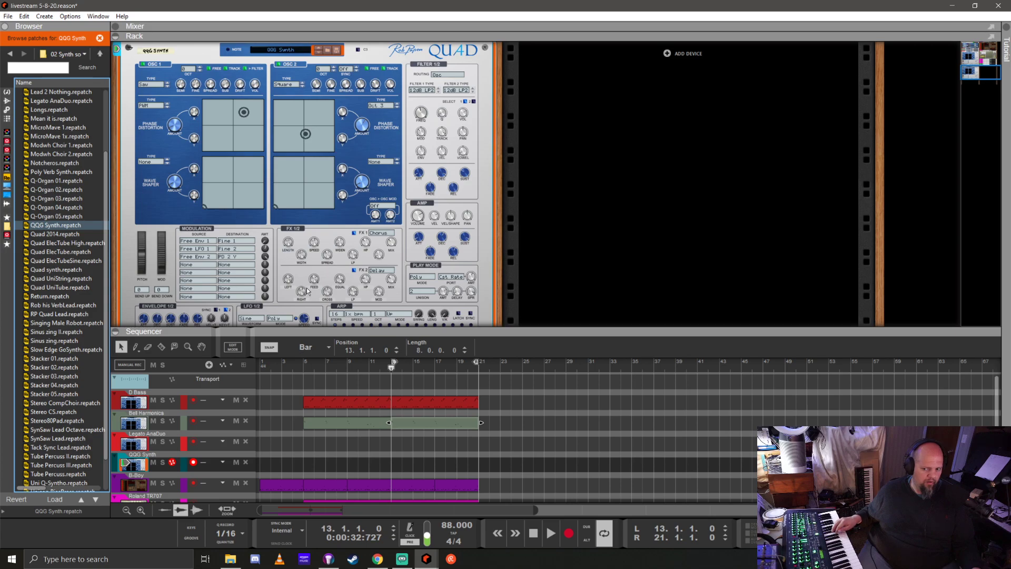
{"action": "key", "text": "Down"}
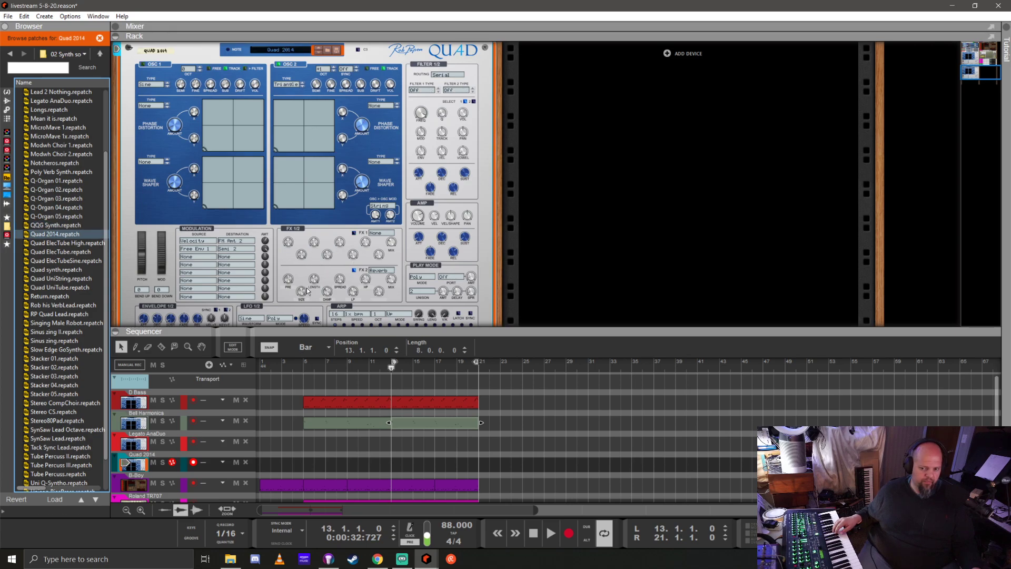
{"action": "key", "text": "Down"}
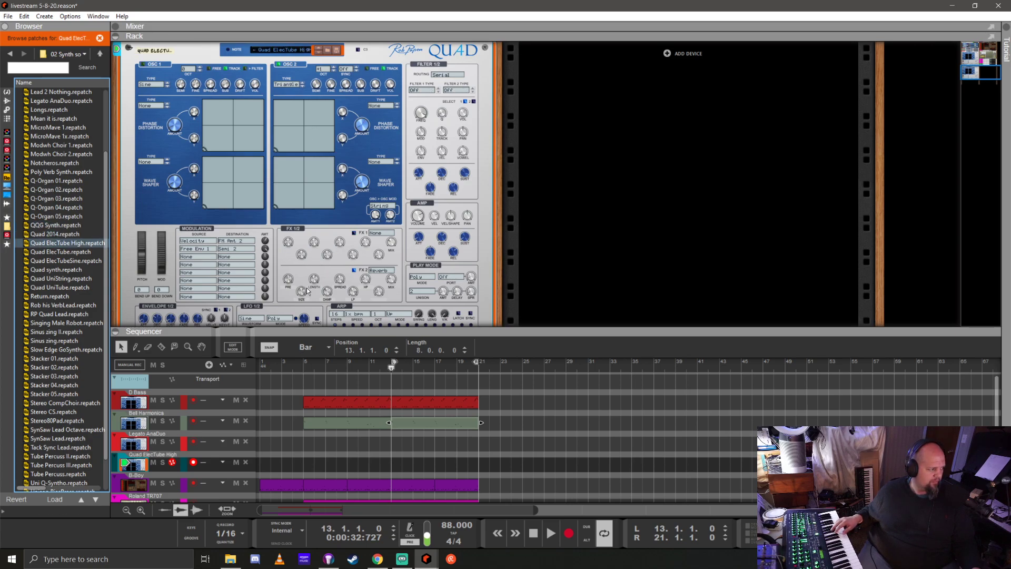
{"action": "key", "text": "Down"}
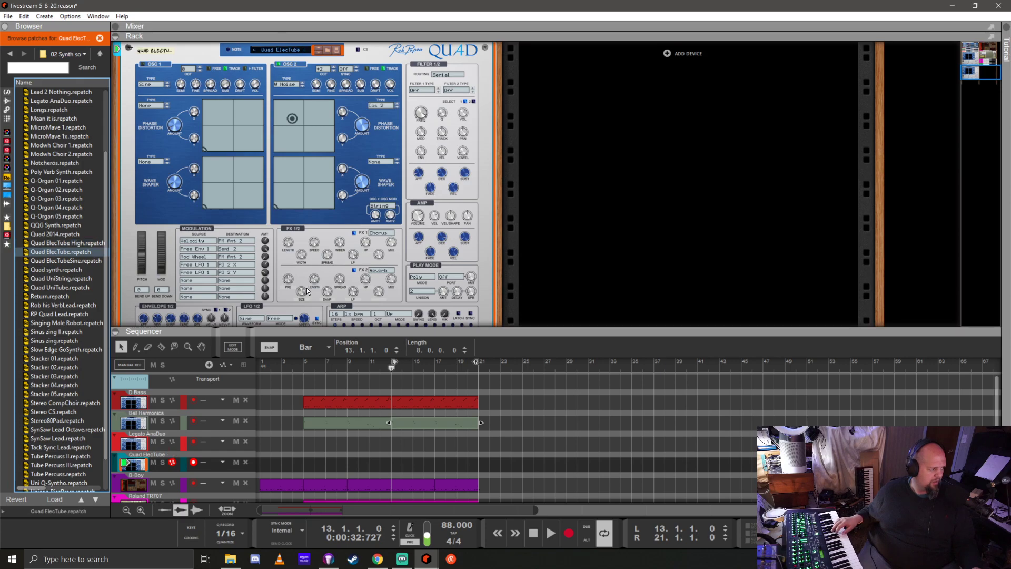
{"action": "key", "text": "Down"}
{"action": "key", "text": "Down"}
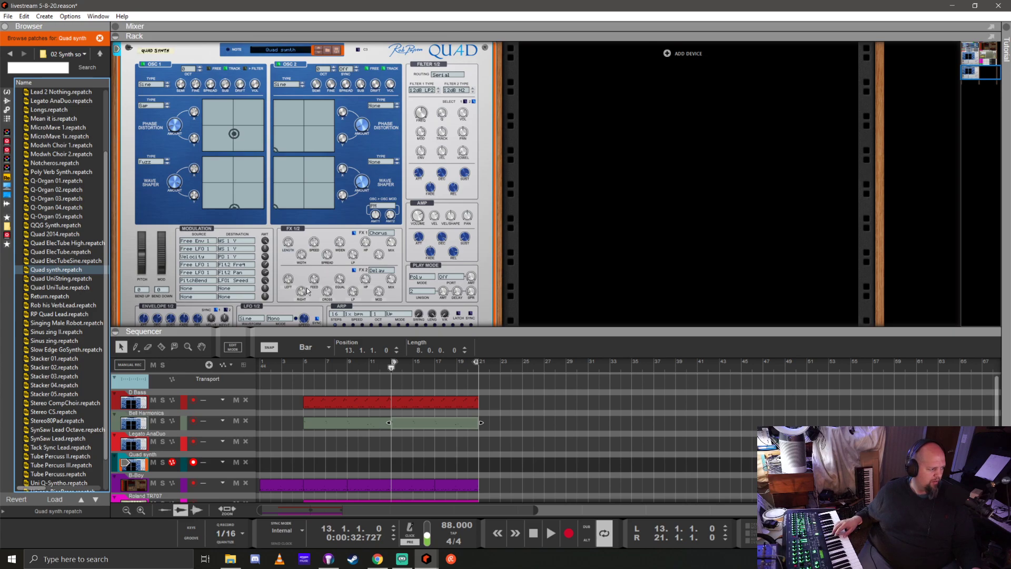
{"action": "key", "text": "Down"}
{"action": "key", "text": "Down"}
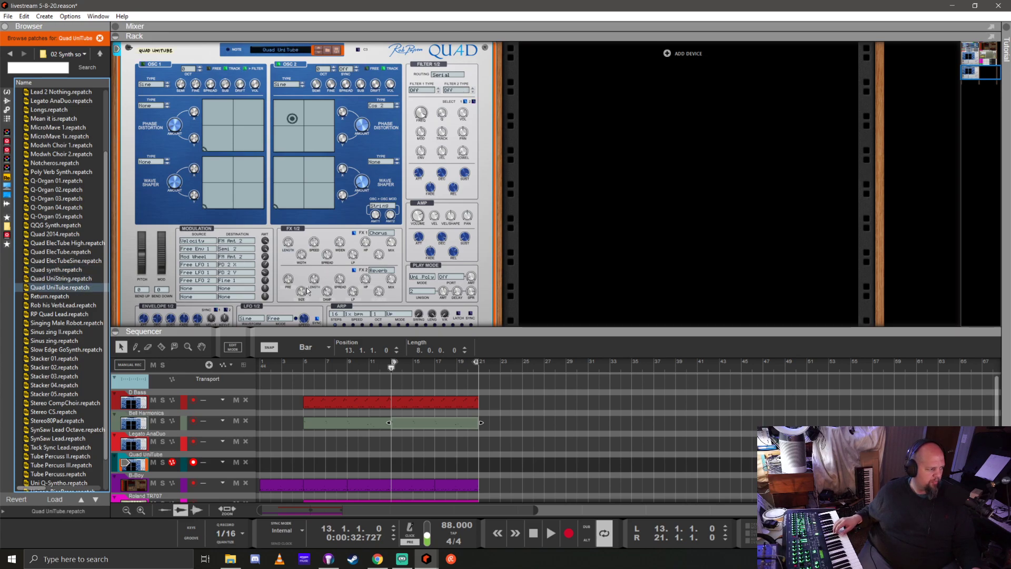
{"action": "key", "text": "Down"}
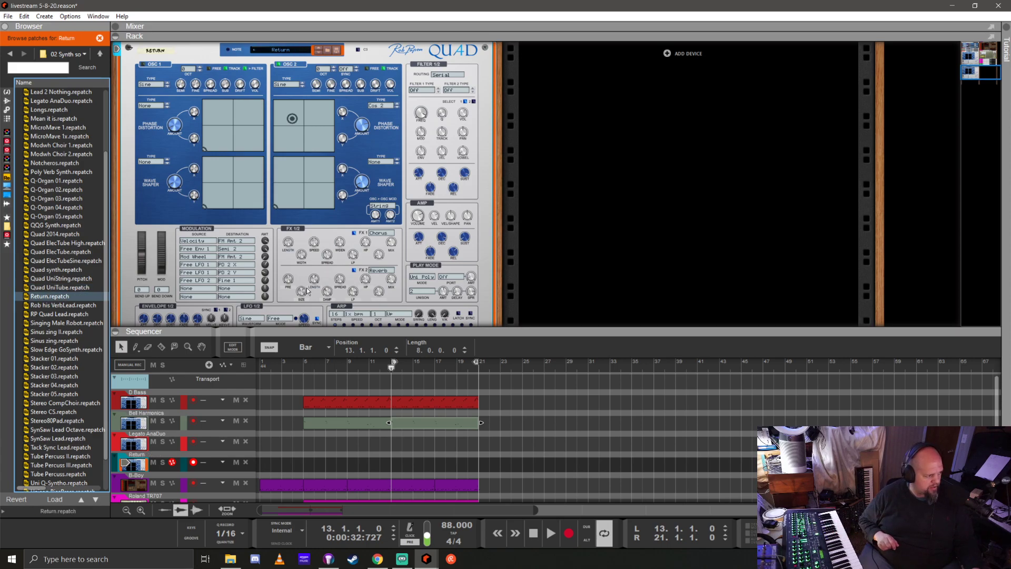
{"action": "key", "text": "Down"}
{"action": "key", "text": "Down"}
{"action": "key", "text": "Down"}
{"action": "key", "text": "Down"}
{"action": "key", "text": "Down"}
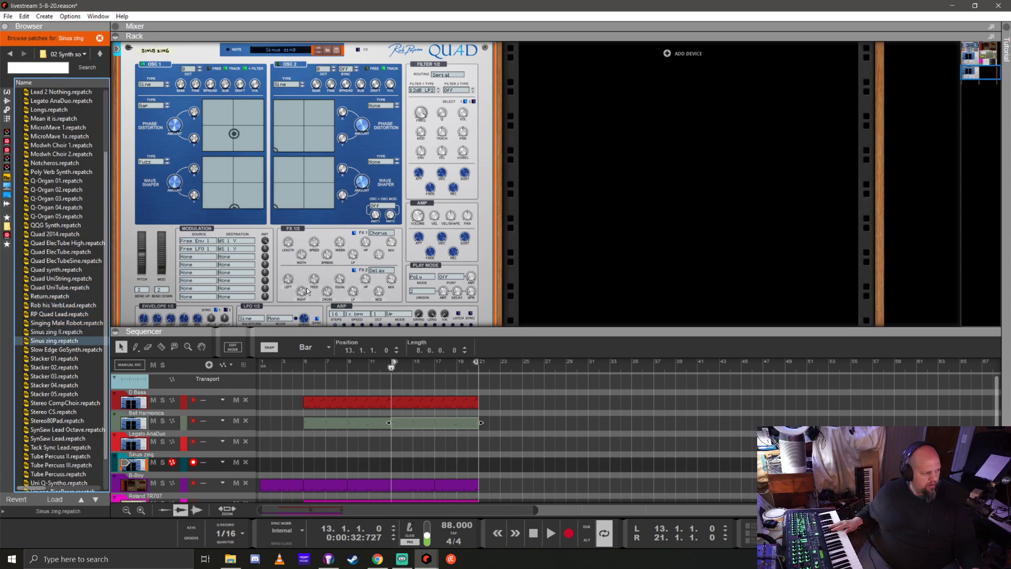
{"action": "key", "text": "Down"}
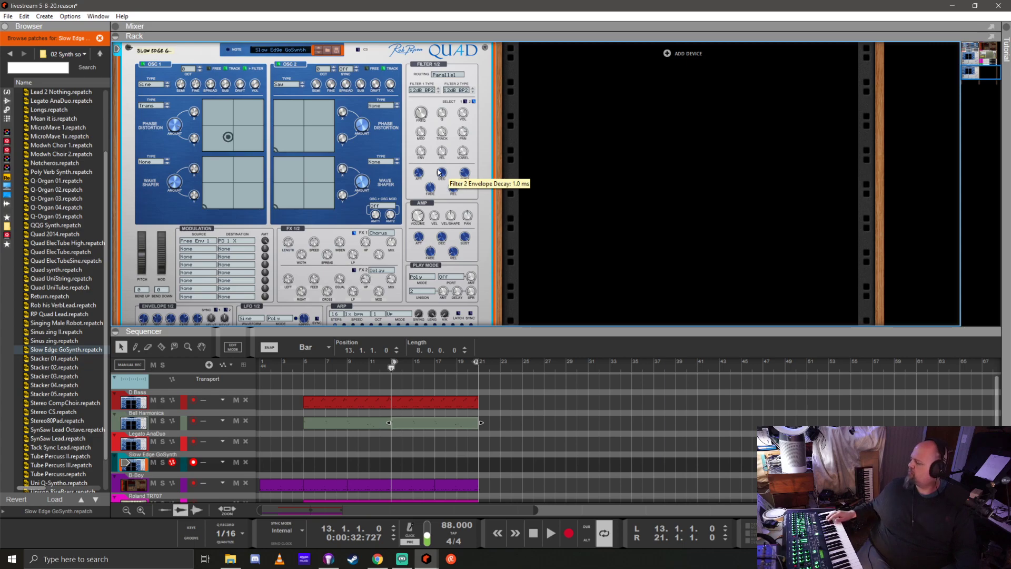
Record a Slow Edge GoSynth part from bar 13 to bar 21 and solo its track
{"action": "key", "text": "ctrl+Return"}
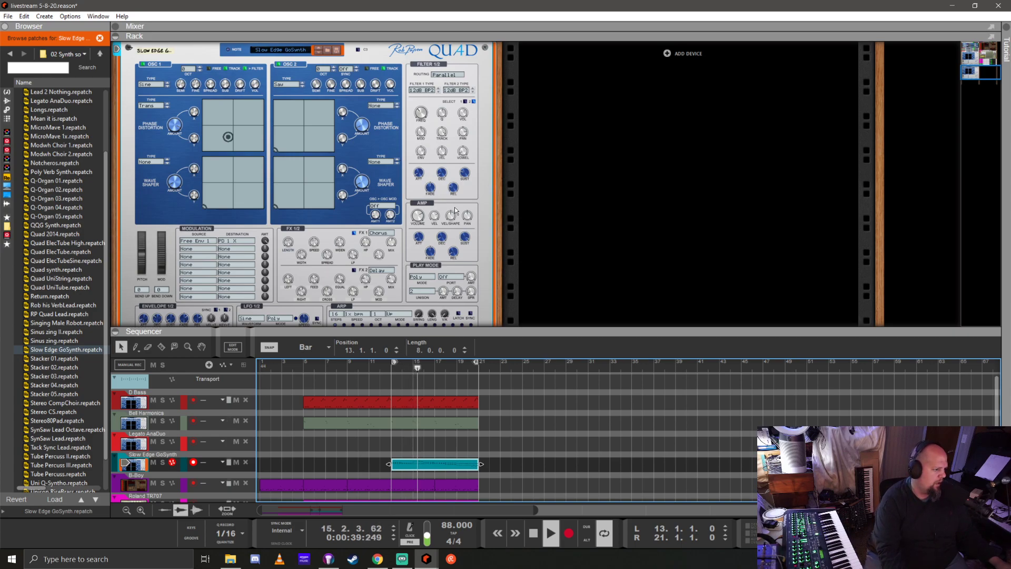
{"action": "left_click", "coordinate": [165, 463]}
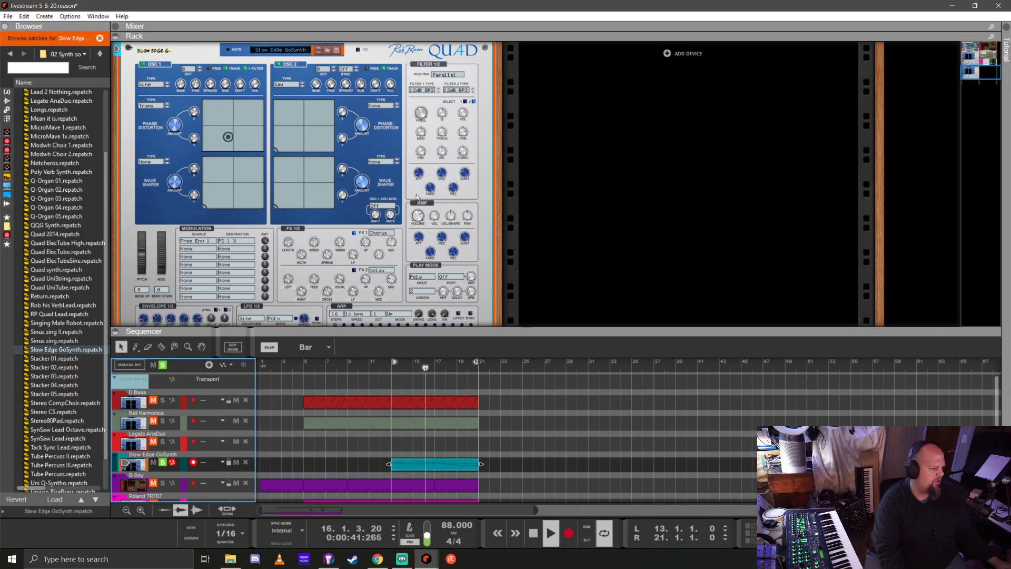
Set the Slow Edge GoSynth Quad's filter routing to Serial and its Filter 2 type to Off
{"action": "left_click", "coordinate": [443, 172]}
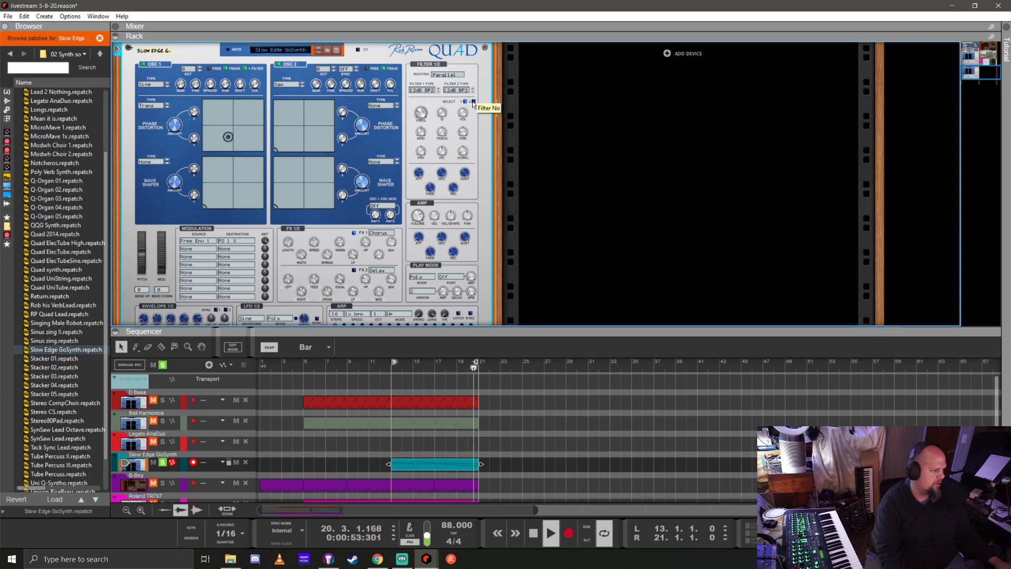
{"action": "left_click", "coordinate": [447, 75]}
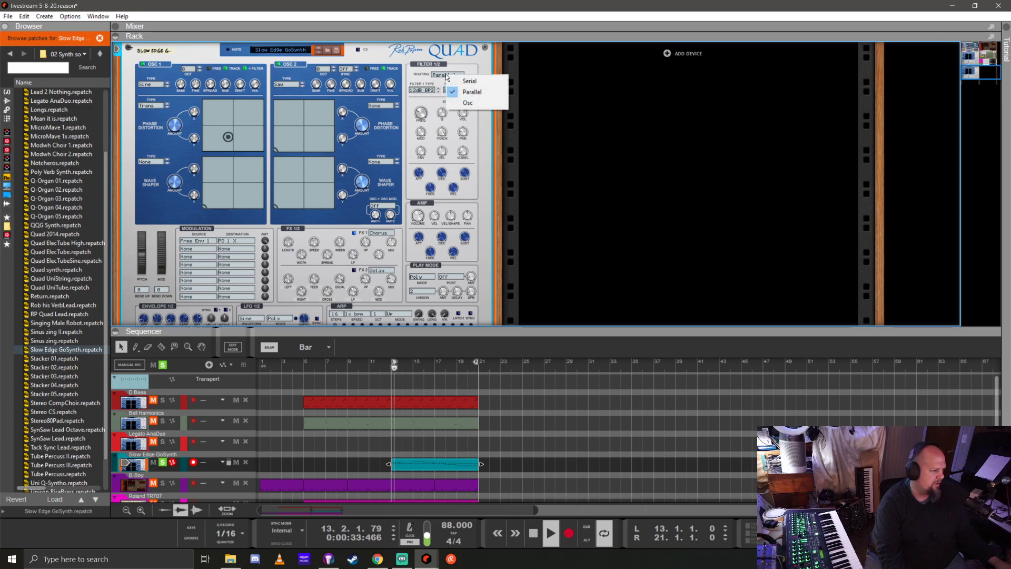
{"action": "left_click", "coordinate": [470, 83]}
{"action": "left_click", "coordinate": [460, 91]}
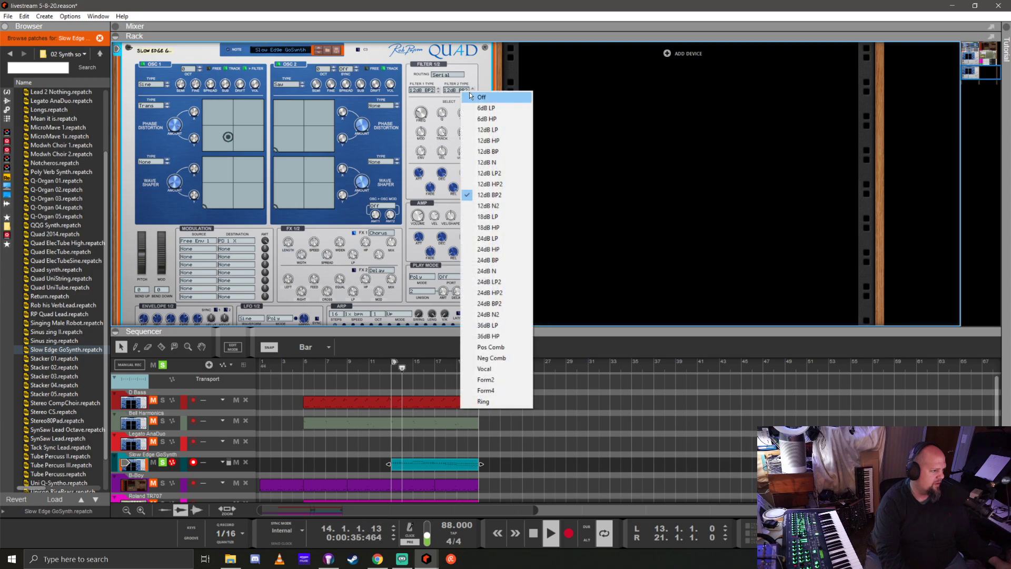
{"action": "left_click", "coordinate": [469, 95]}
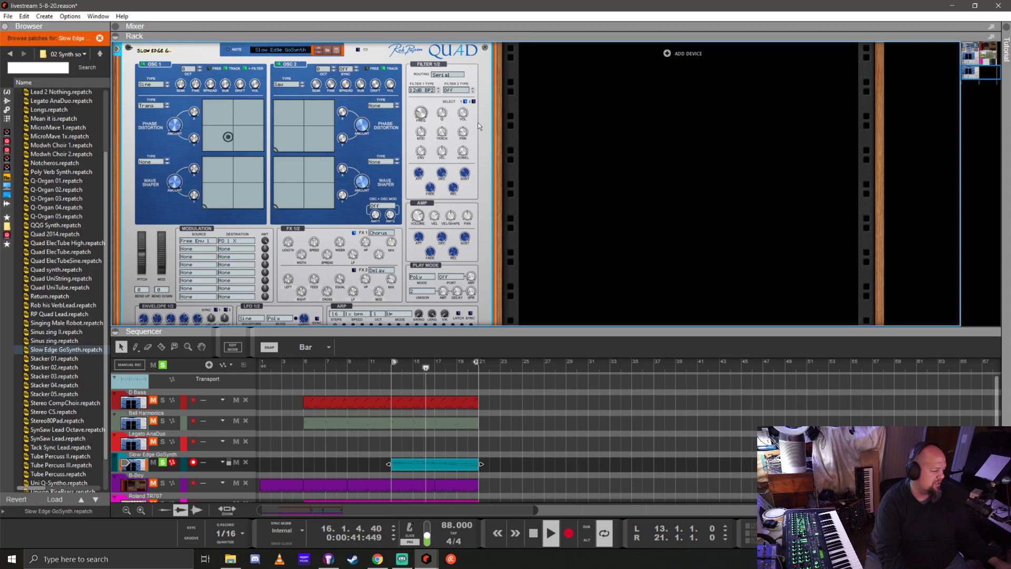
{"action": "left_click", "coordinate": [456, 90]}
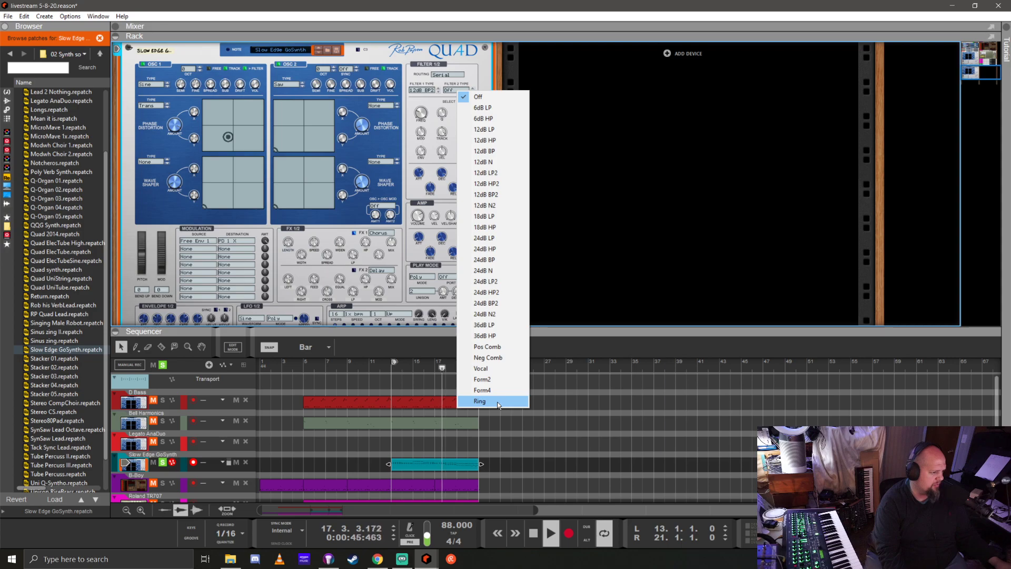
{"action": "left_click", "coordinate": [479, 87]}
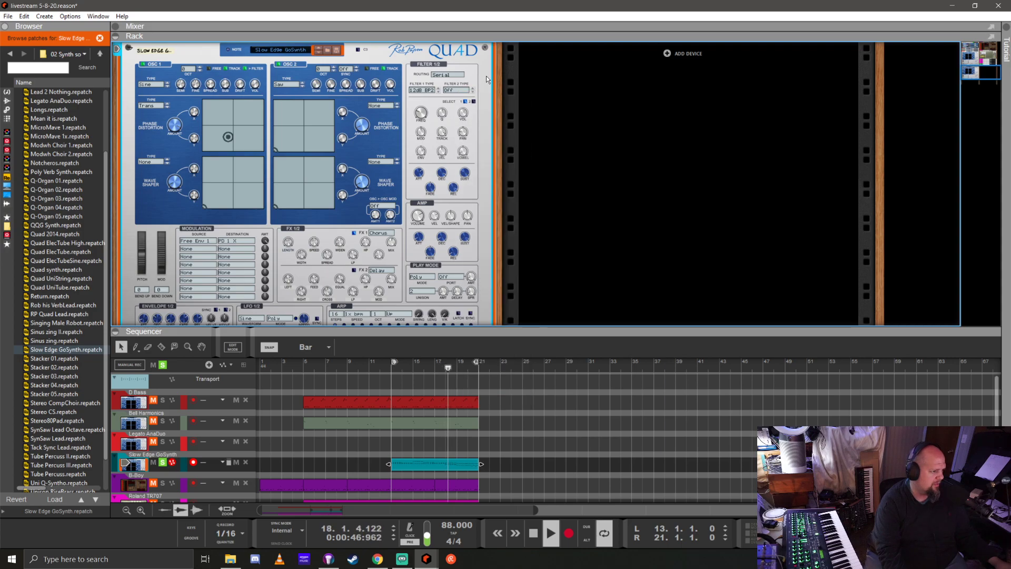
Try the Osc filter routing on the Slow Edge GoSynth Quad and set the routing to Parallel
{"action": "left_click", "coordinate": [447, 75]}
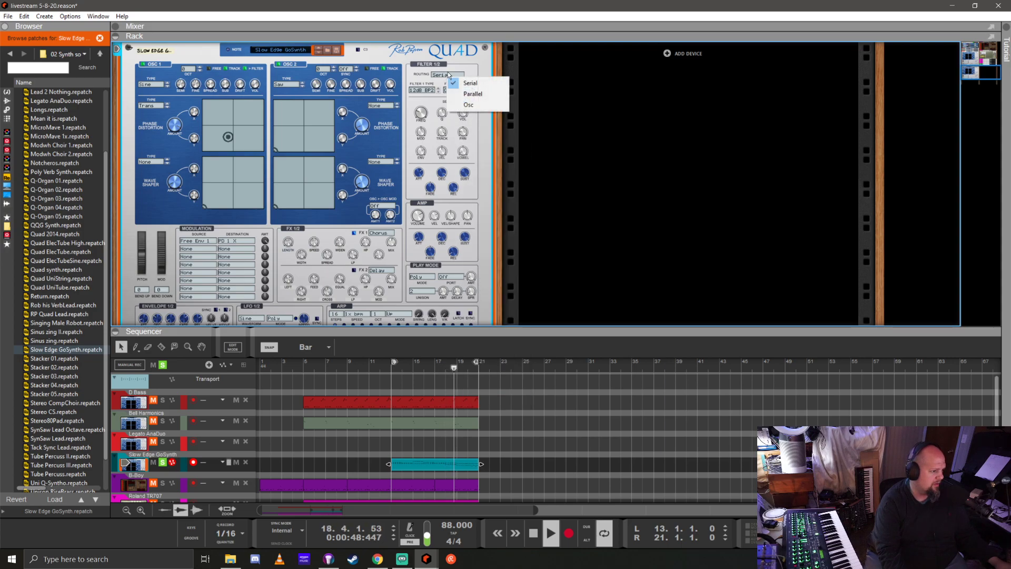
{"action": "left_click", "coordinate": [461, 105]}
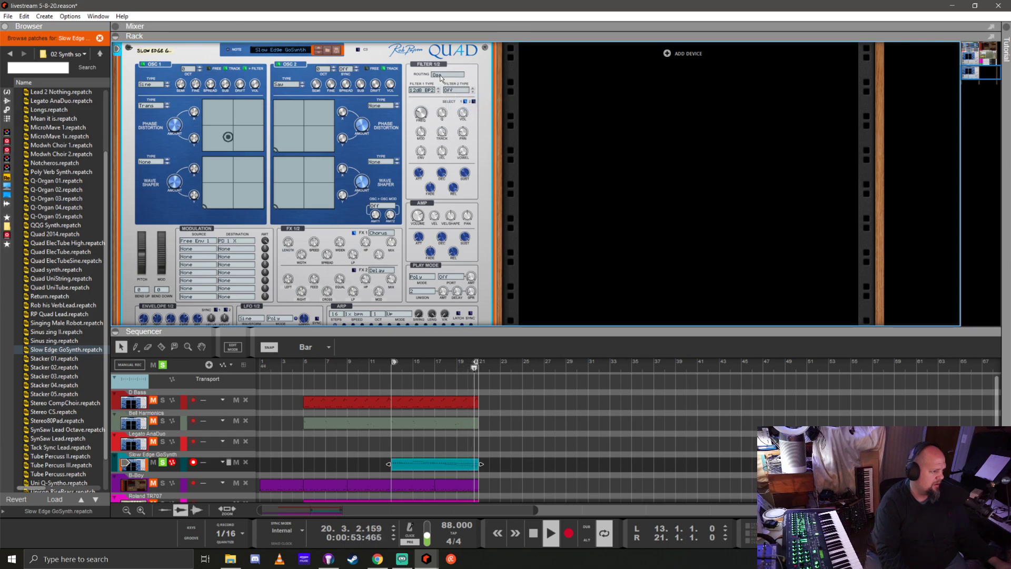
{"action": "left_click", "coordinate": [441, 76]}
{"action": "left_click", "coordinate": [457, 91]}
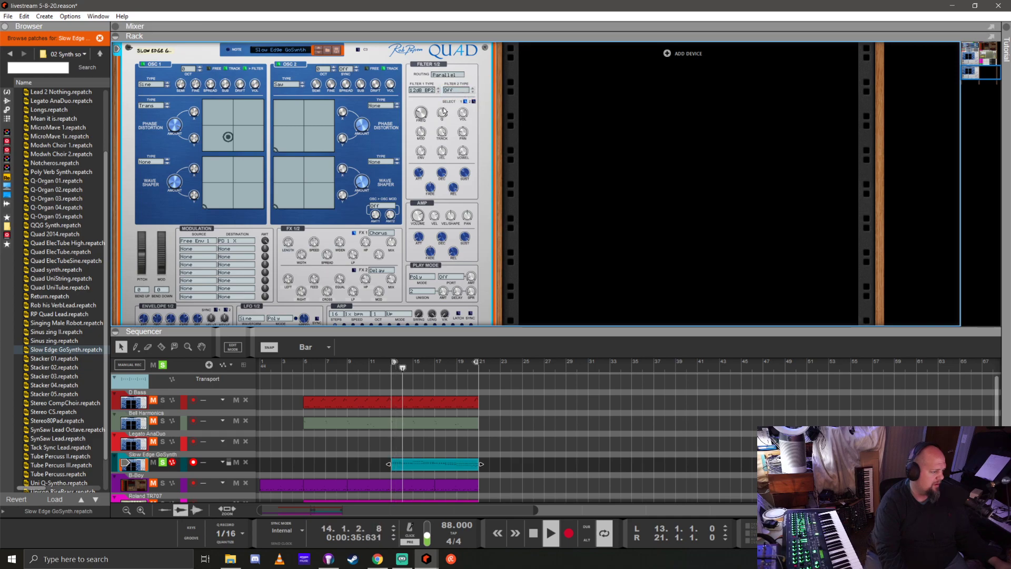
Adjust Filter 1's frequency, set its Q to about 79% and reset its keytrack to the default
{"action": "mouse_move", "coordinate": [443, 113]}
{"action": "left_mouse_down"}
{"action": "mouse_move", "coordinate": [448, 138]}
{"action": "mouse_move", "coordinate": [436, 156]}
{"action": "mouse_move", "coordinate": [436, 131]}
{"action": "left_mouse_up"}
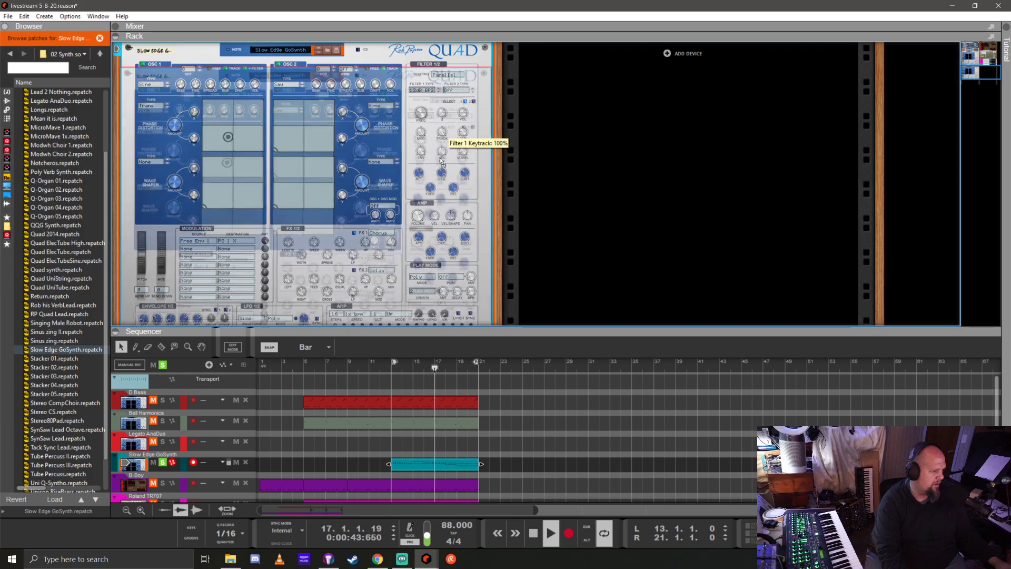
{"action": "left_click", "coordinate": [444, 134], "text": "ctrl"}
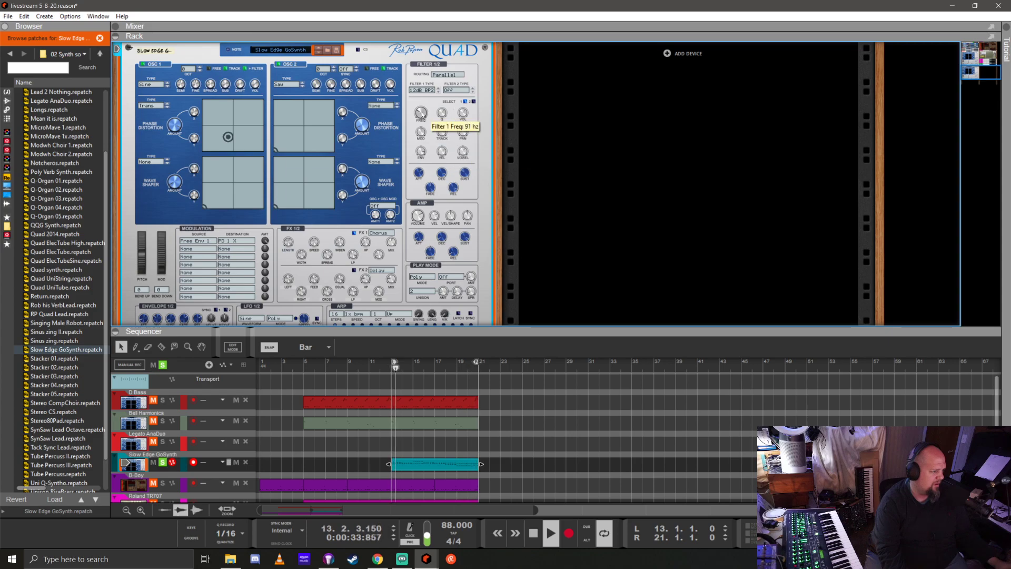
{"action": "left_click_drag", "start_coordinate": [421, 114], "coordinate": [432, 86]}
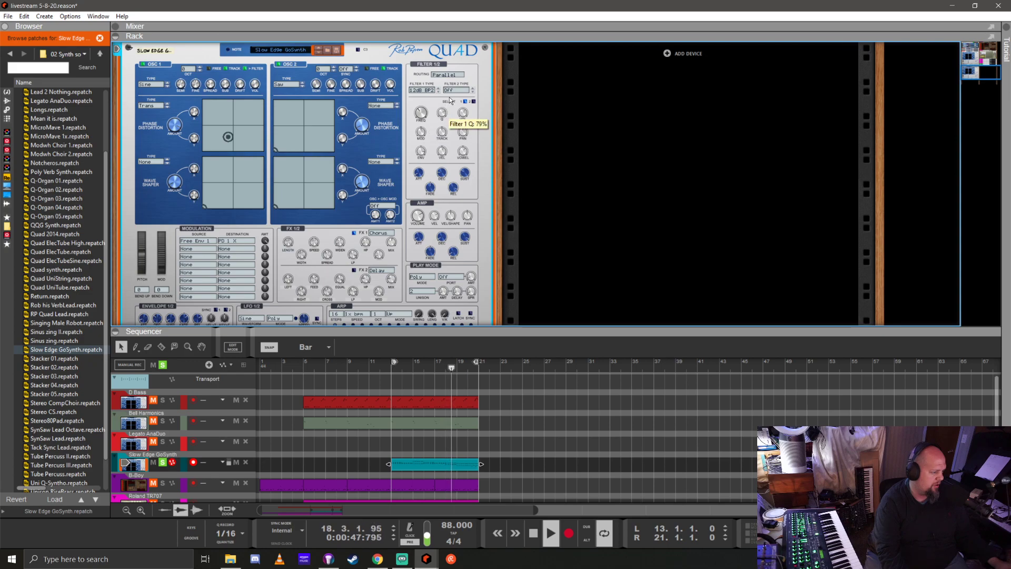
Try the 12dB LP2 type on Filter 1 and set its type to 18dB LP
{"action": "left_click", "coordinate": [425, 90]}
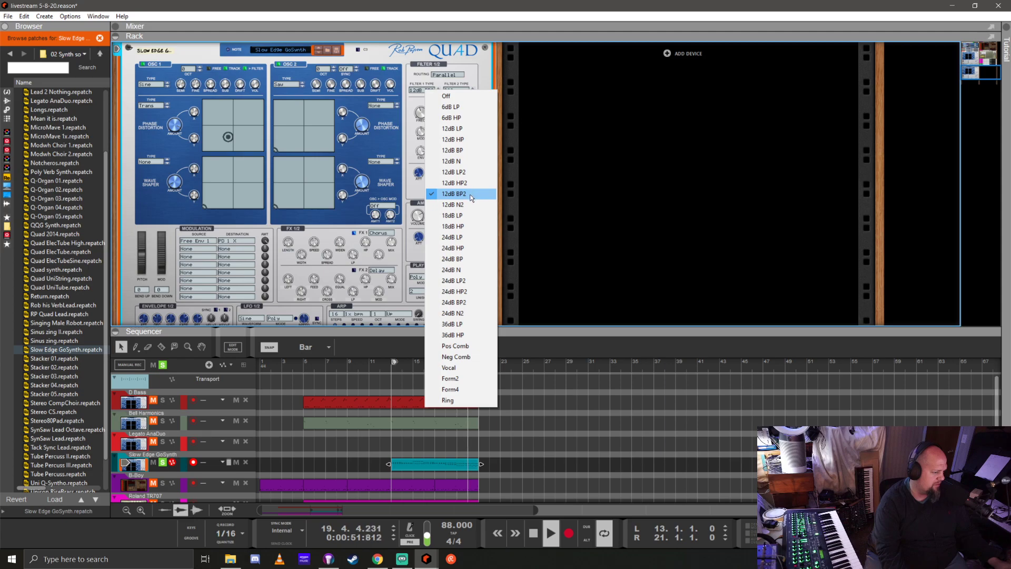
{"action": "left_click", "coordinate": [463, 173]}
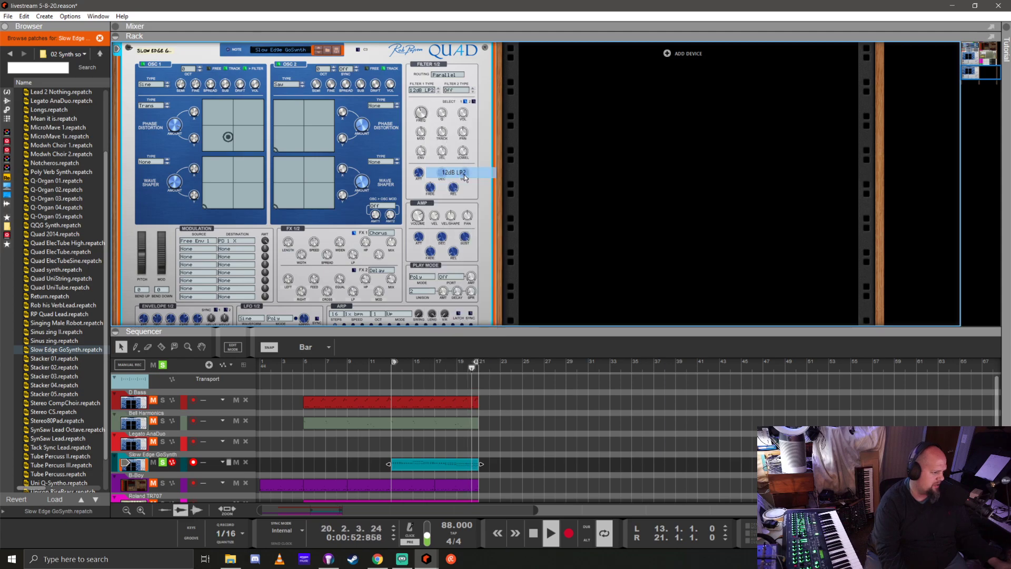
{"action": "left_click", "coordinate": [428, 90]}
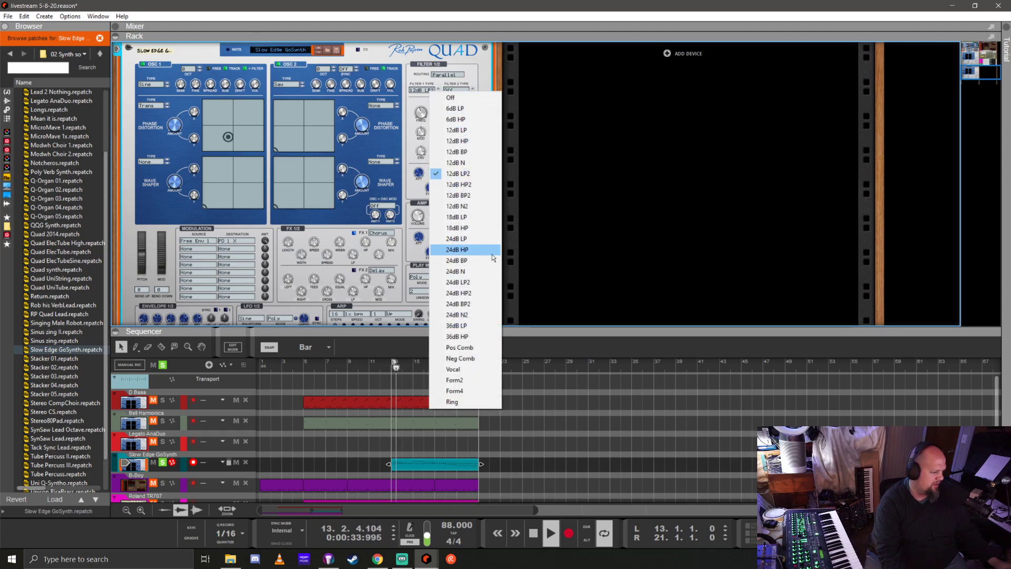
{"action": "left_click", "coordinate": [477, 218]}
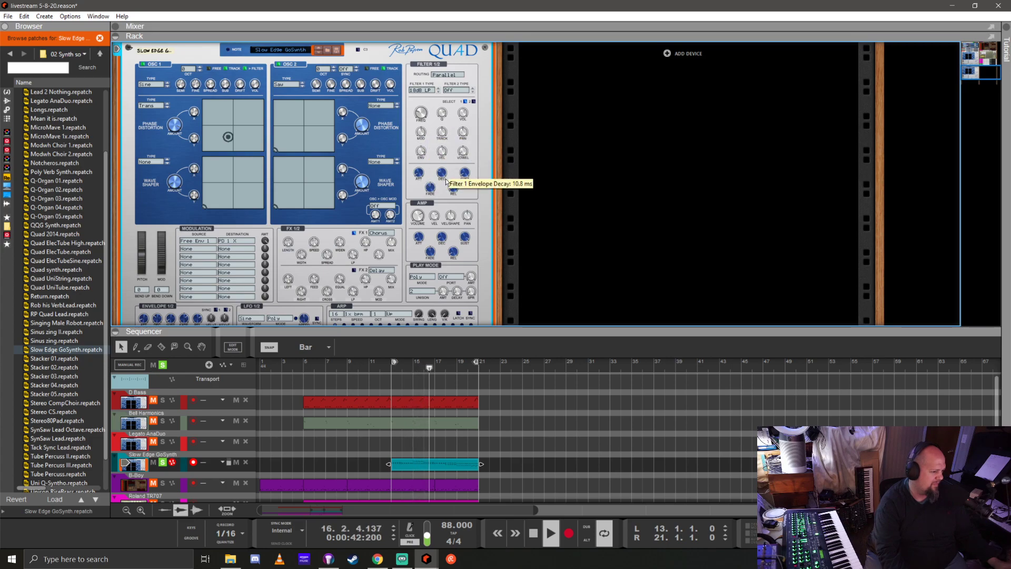
Adjust Filter 1's envelope on the Slow Edge GoSynth Quad and set Filter 2's type to 18dB LP
{"action": "left_click_drag", "start_coordinate": [447, 196], "coordinate": [457, 116]}
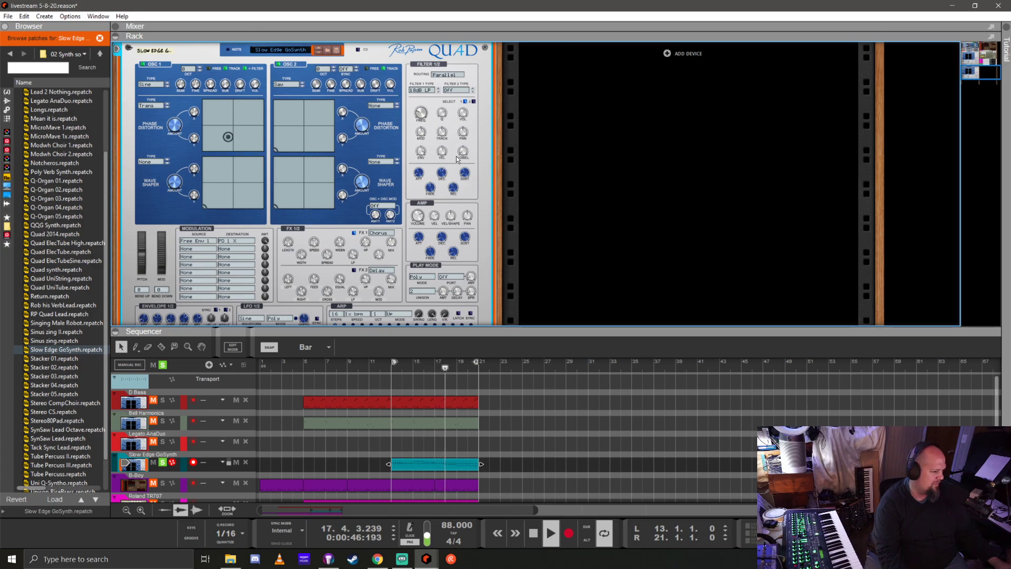
{"action": "key", "text": "space"}
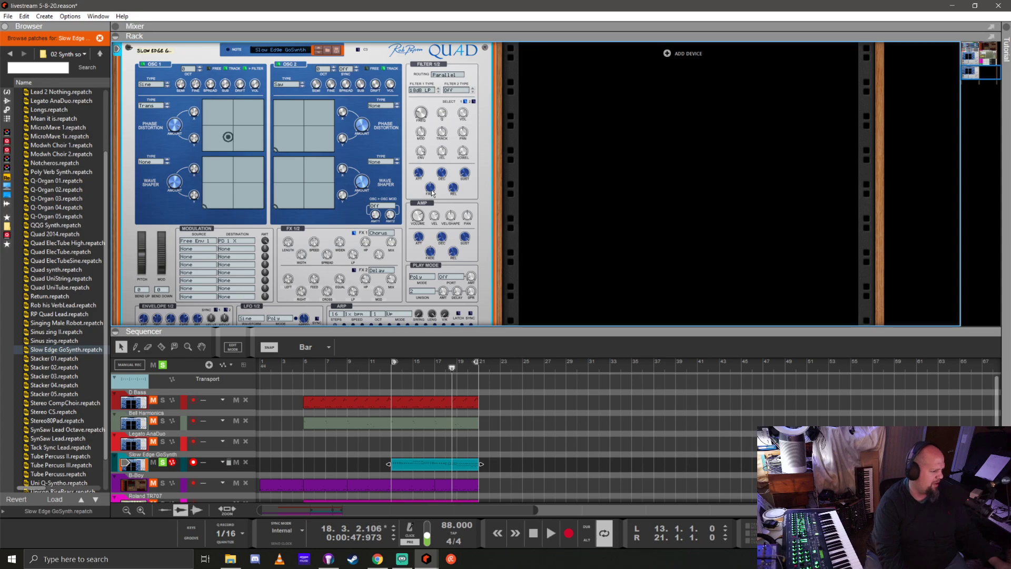
{"action": "mouse_move", "coordinate": [421, 176]}
{"action": "right_click", "coordinate": [420, 93]}
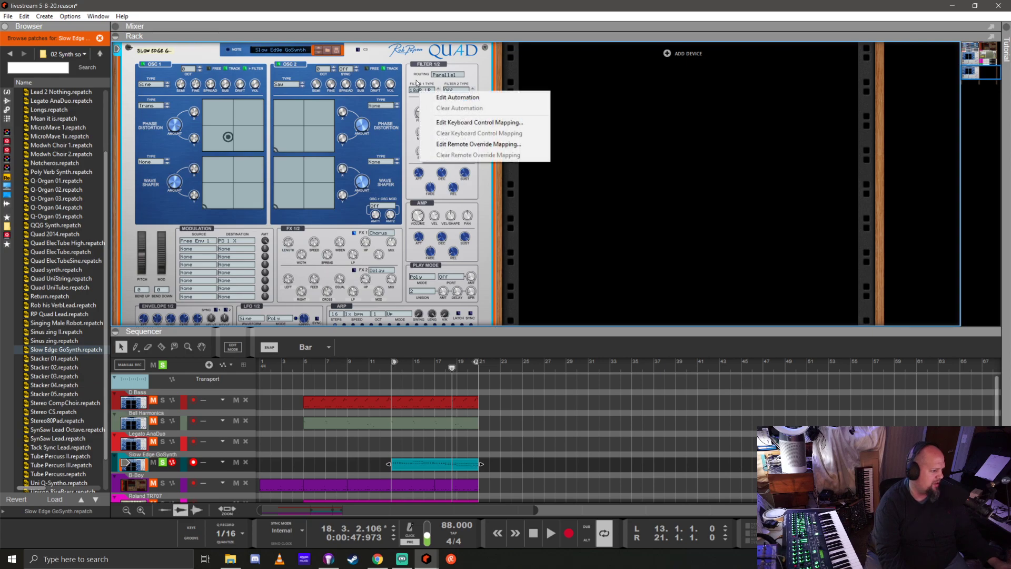
{"action": "left_click", "coordinate": [417, 82]}
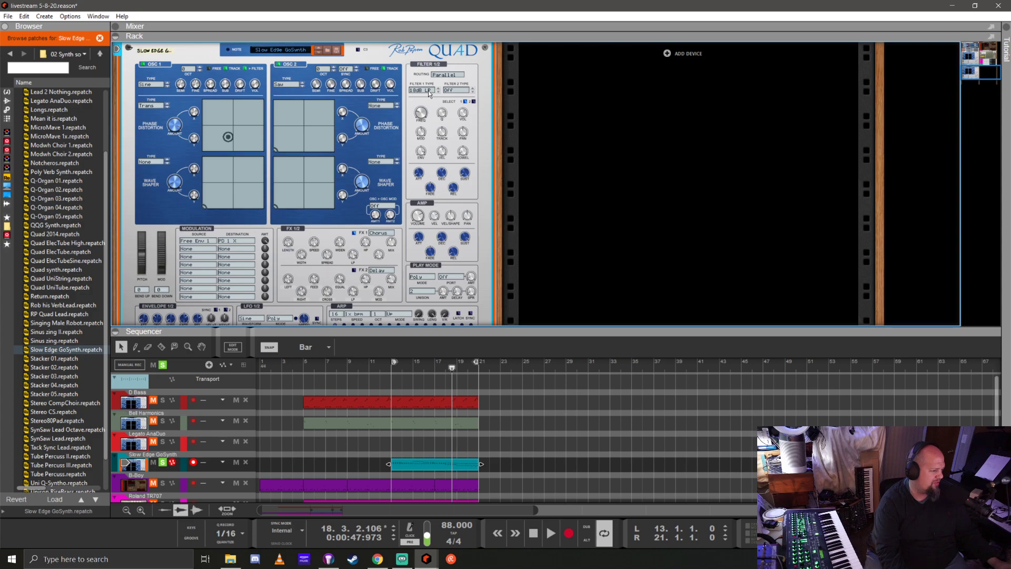
{"action": "left_click", "coordinate": [456, 89]}
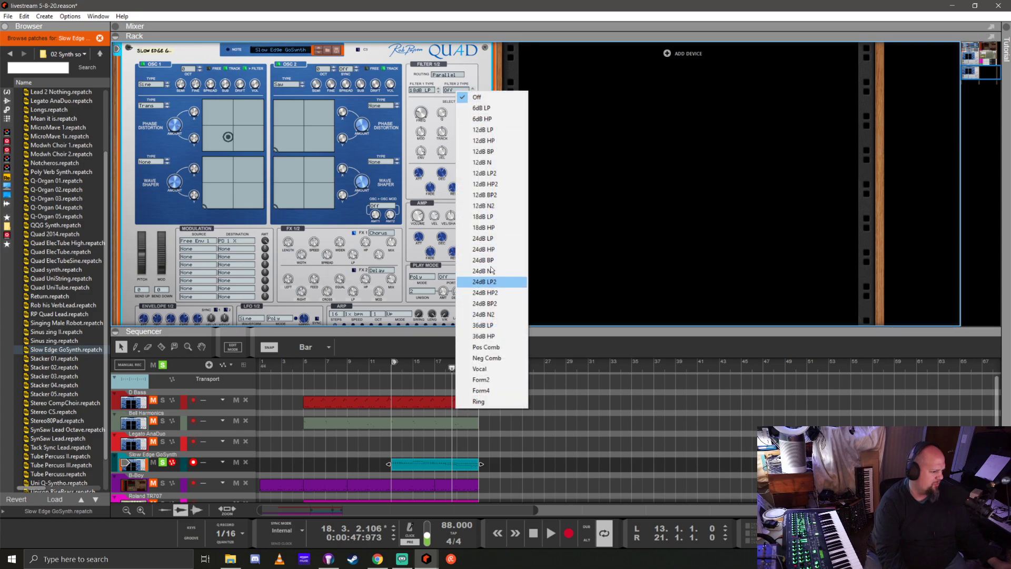
{"action": "left_click", "coordinate": [500, 217]}
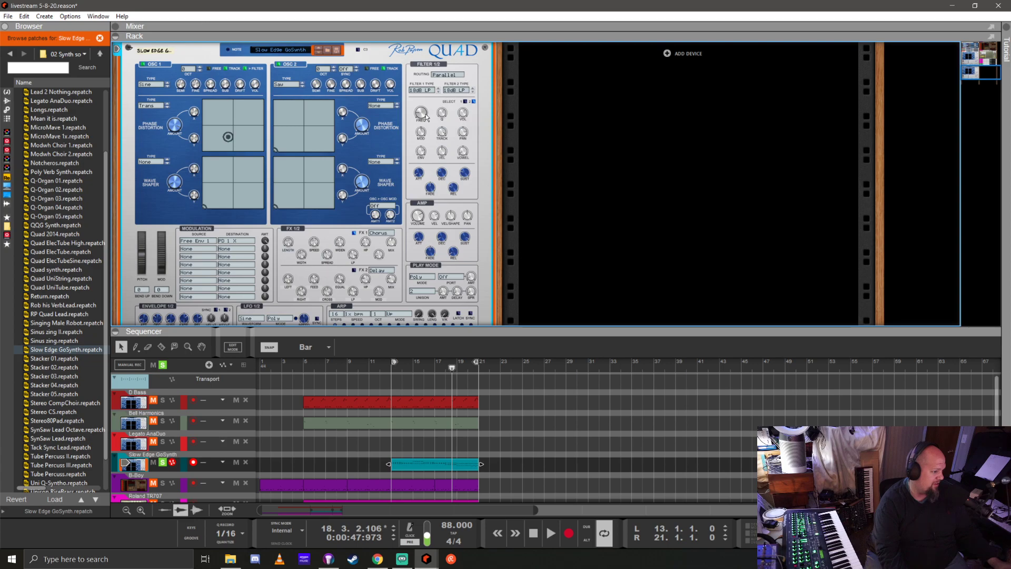
Set the Slow Edge GoSynth Quad's filter routing to Osc
{"action": "left_click", "coordinate": [452, 79]}
{"action": "left_click", "coordinate": [478, 83]}
{"action": "left_click", "coordinate": [453, 75]}
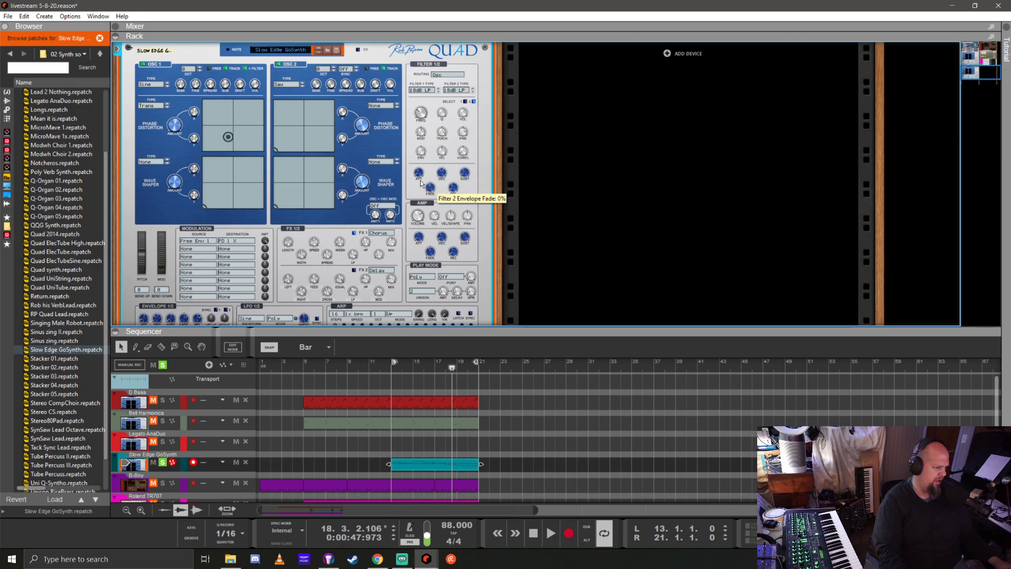
Play the loop and adjust the filter frequency on the Slow Edge GoSynth Quad
{"action": "key", "text": "space"}
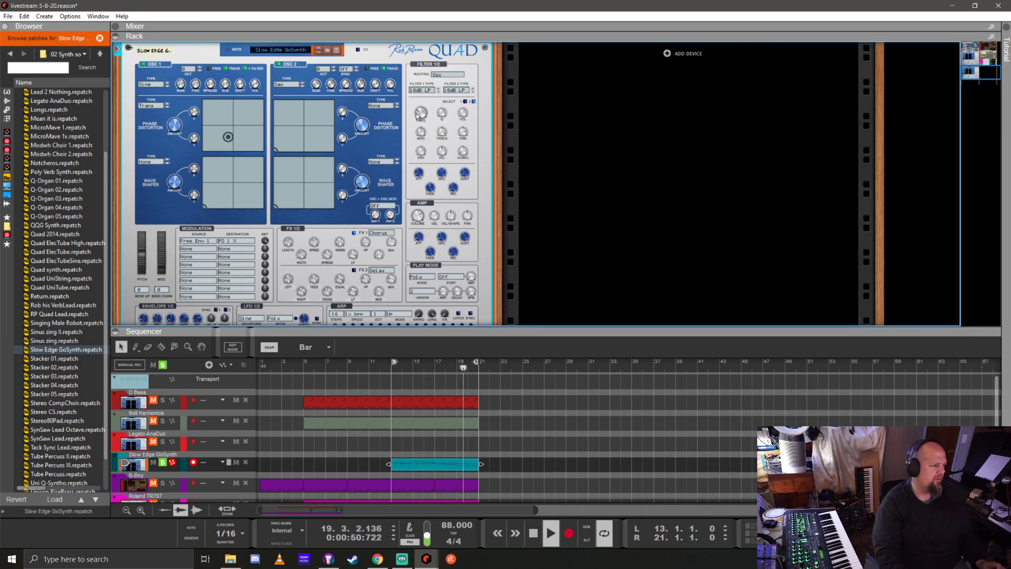
{"action": "left_click_drag", "start_coordinate": [417, 117], "coordinate": [434, 151]}
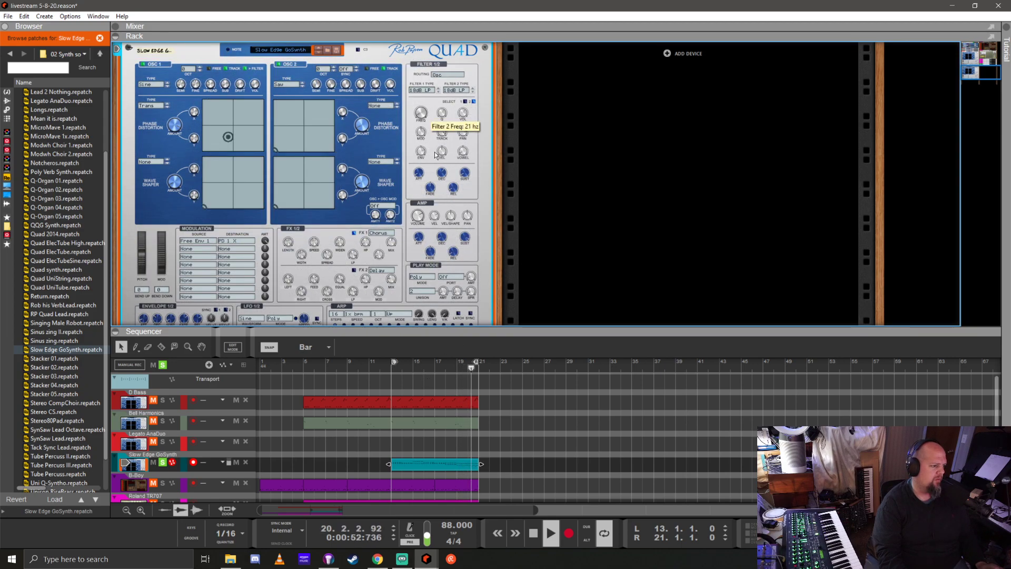
{"action": "left_click_drag", "start_coordinate": [425, 115], "coordinate": [432, 144]}
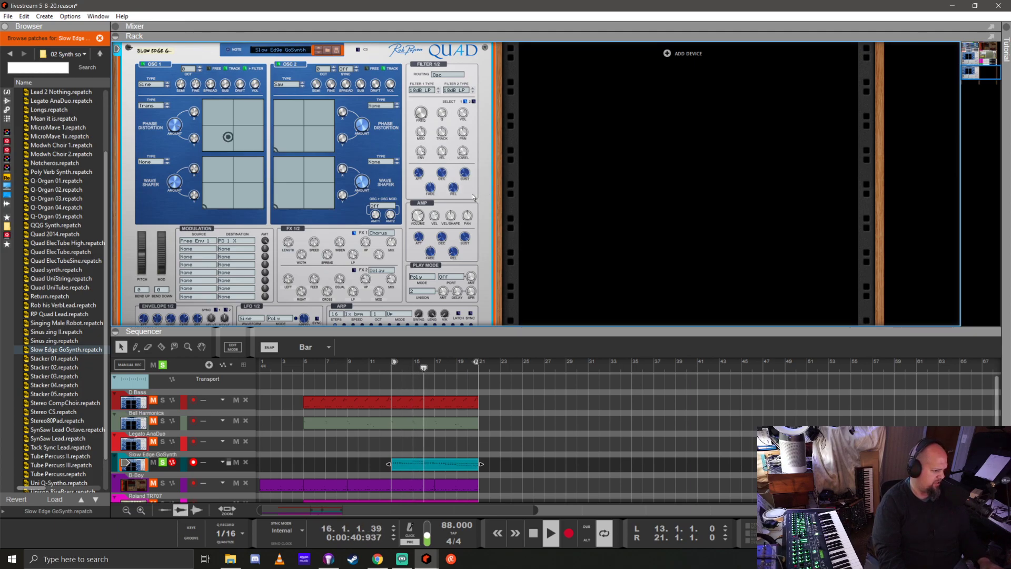
Set the Slow Edge GoSynth Quad's unison to 6 voices in Uni Poly play mode and adjust the unison amount
{"action": "scroll", "coordinate": [471, 194], "scroll_direction": "down", "scroll_amount": 3}
{"action": "scroll", "coordinate": [472, 196], "scroll_direction": "up", "scroll_amount": 6}
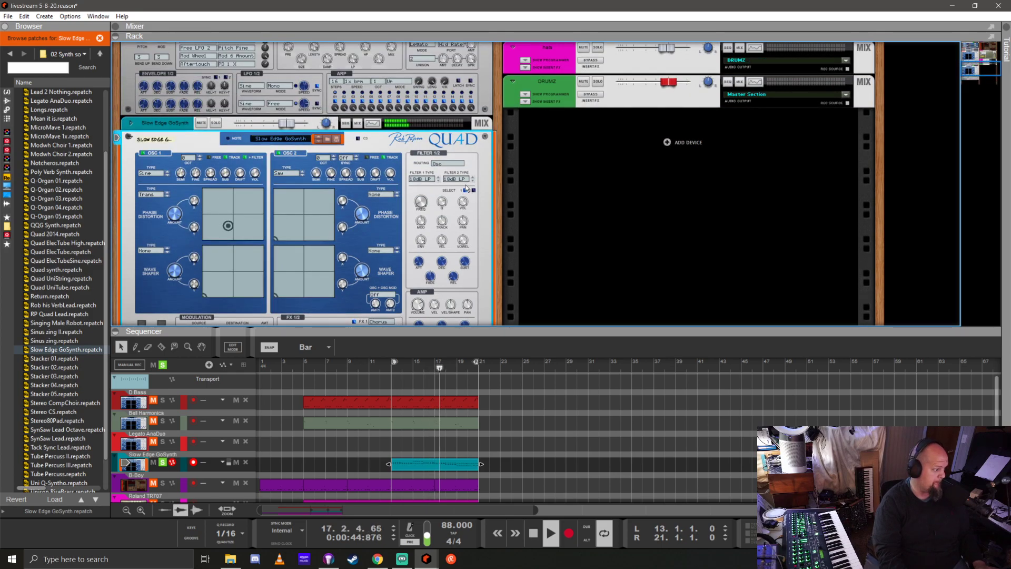
{"action": "scroll", "coordinate": [463, 187], "scroll_direction": "down", "scroll_amount": 3}
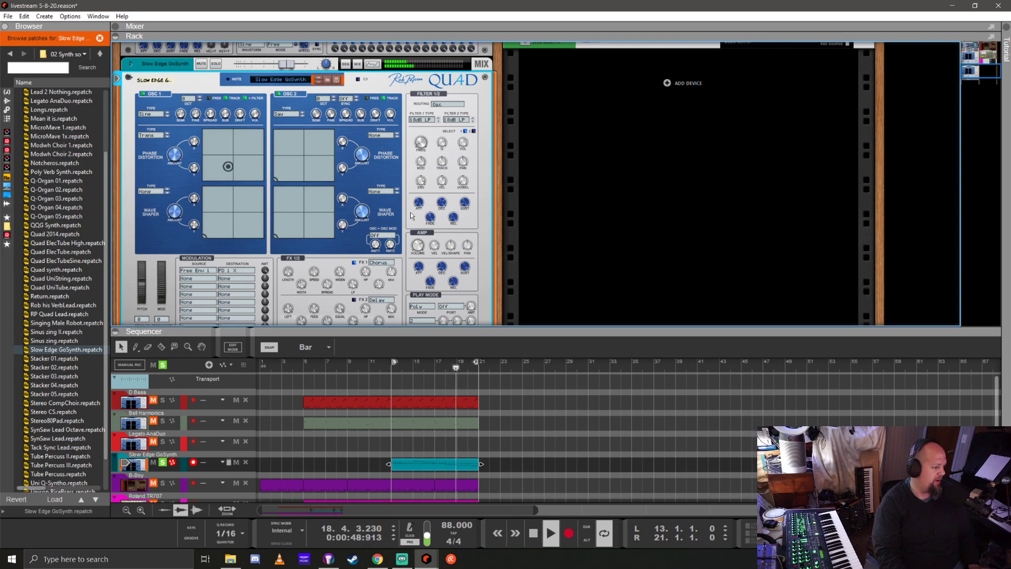
{"action": "scroll", "coordinate": [411, 208], "scroll_direction": "down", "scroll_amount": 4}
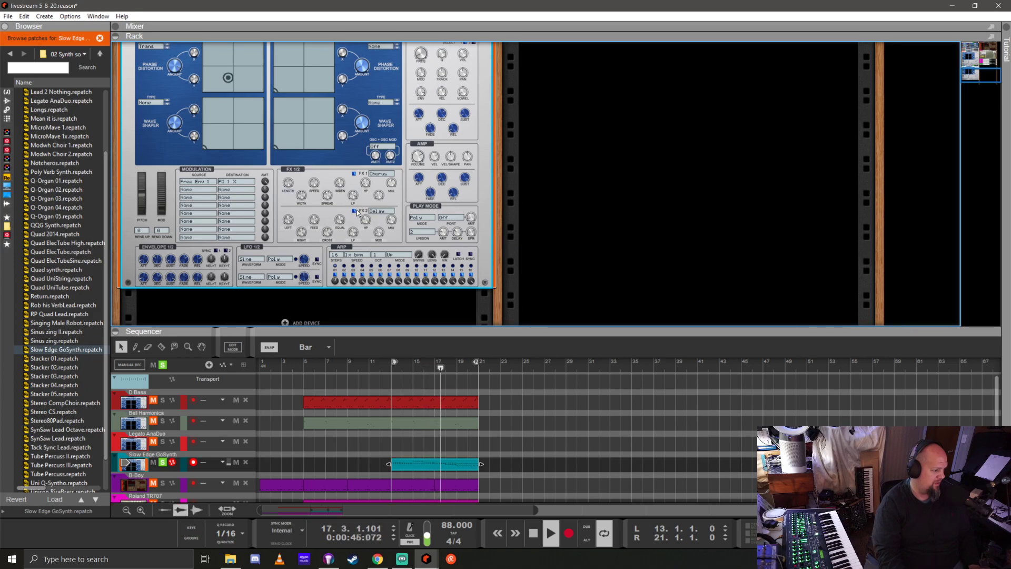
{"action": "left_click", "coordinate": [421, 230]}
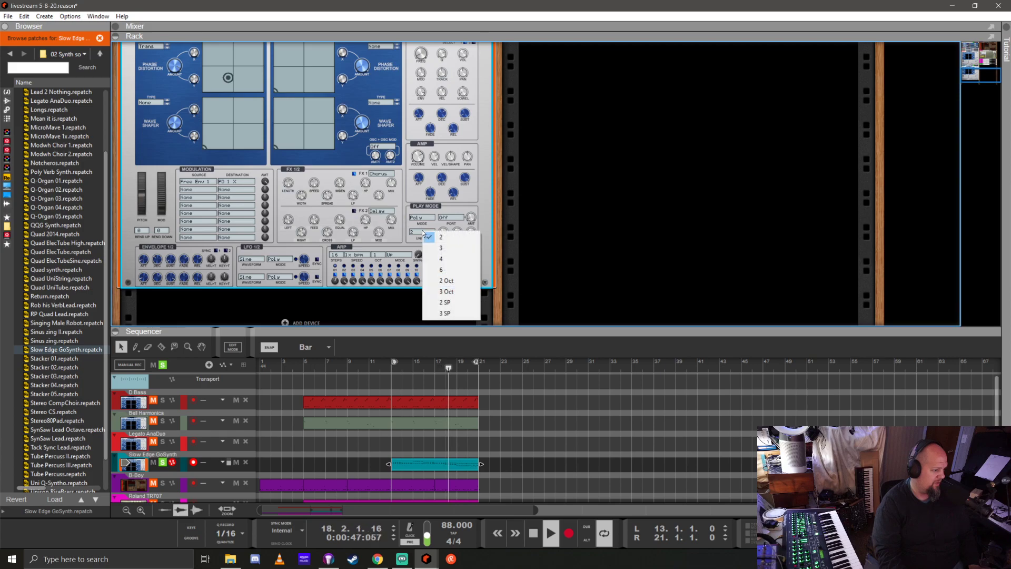
{"action": "left_click", "coordinate": [450, 272]}
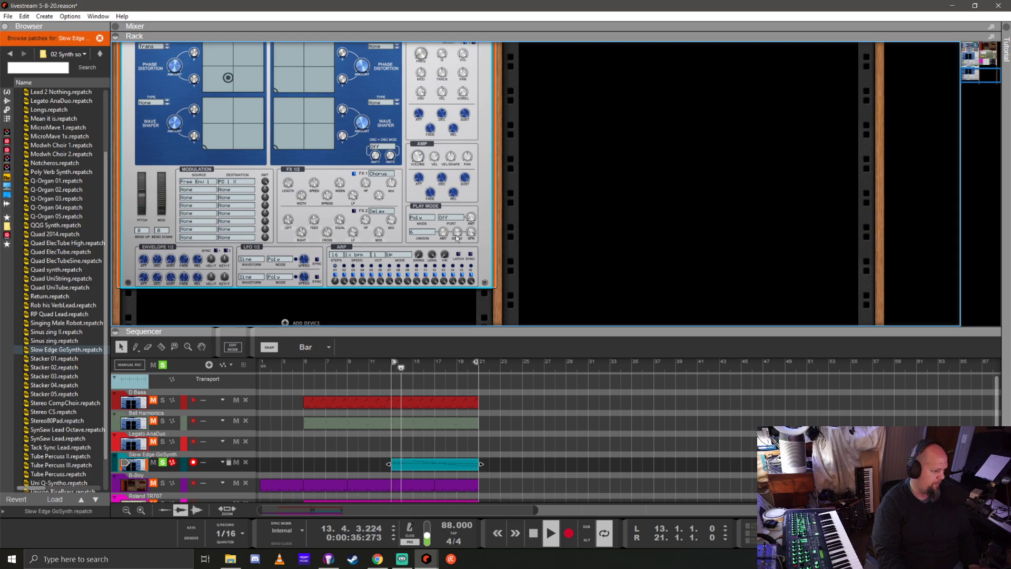
{"action": "left_click", "coordinate": [422, 217]}
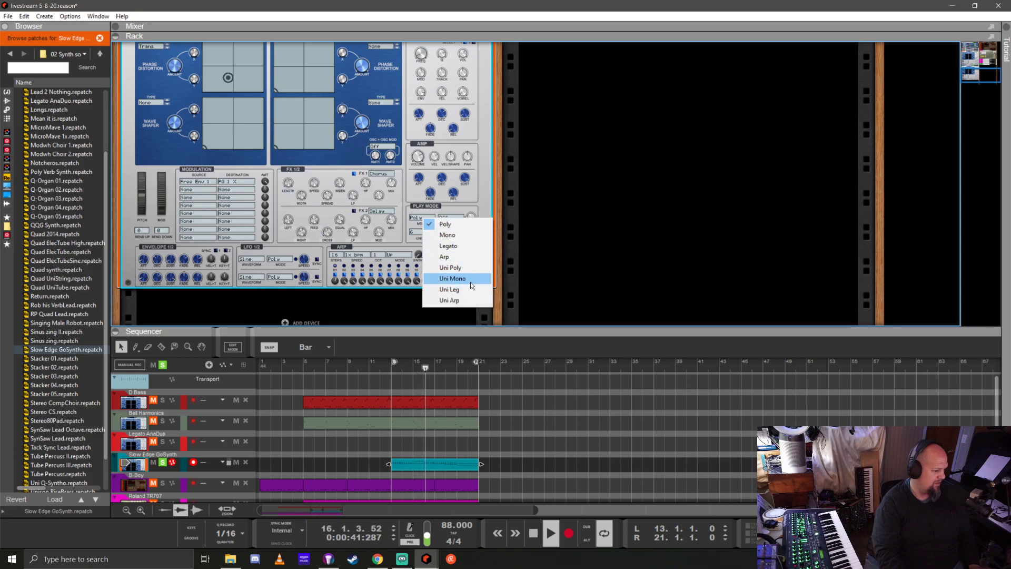
{"action": "left_click", "coordinate": [460, 269]}
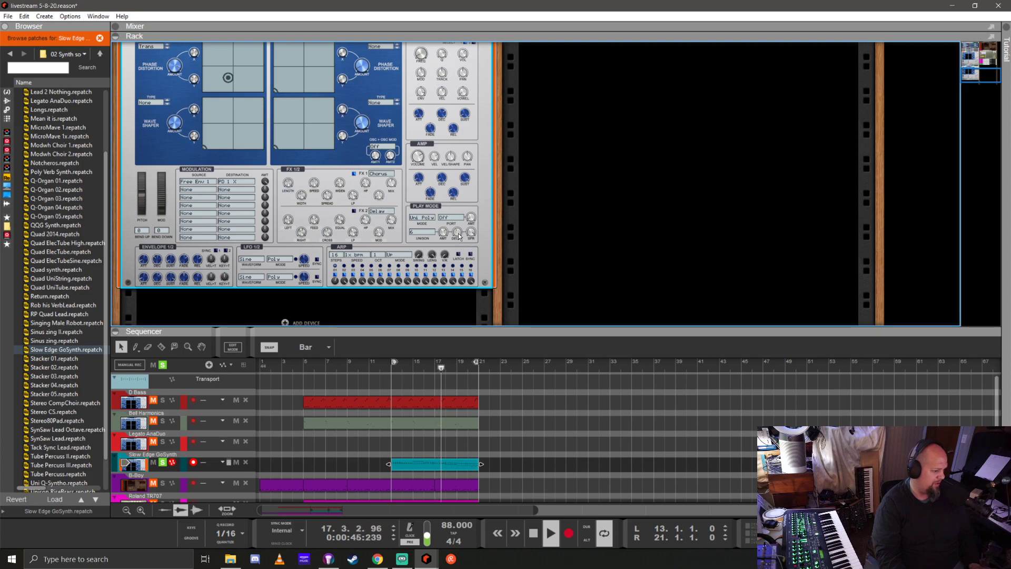
{"action": "left_click_drag", "start_coordinate": [443, 231], "coordinate": [443, 224]}
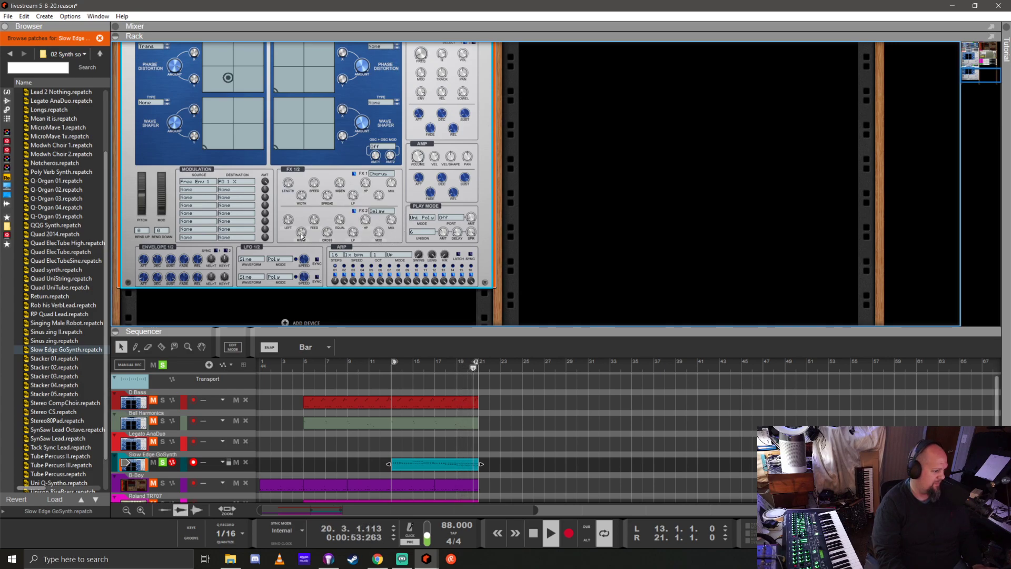
Adjust the left and right times of the FX 2 Delay on the Slow Edge GoSynth Quad, and stop playback
{"action": "left_click_drag", "start_coordinate": [302, 236], "coordinate": [316, 297]}
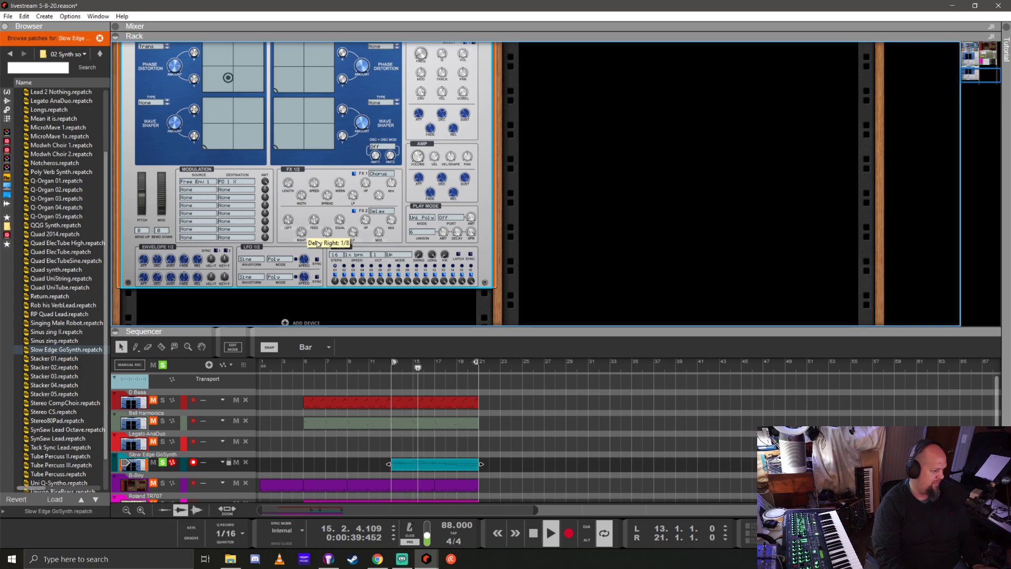
{"action": "mouse_move", "coordinate": [318, 244]}
{"action": "left_mouse_down"}
{"action": "mouse_move", "coordinate": [321, 184]}
{"action": "mouse_move", "coordinate": [332, 246]}
{"action": "left_mouse_up"}
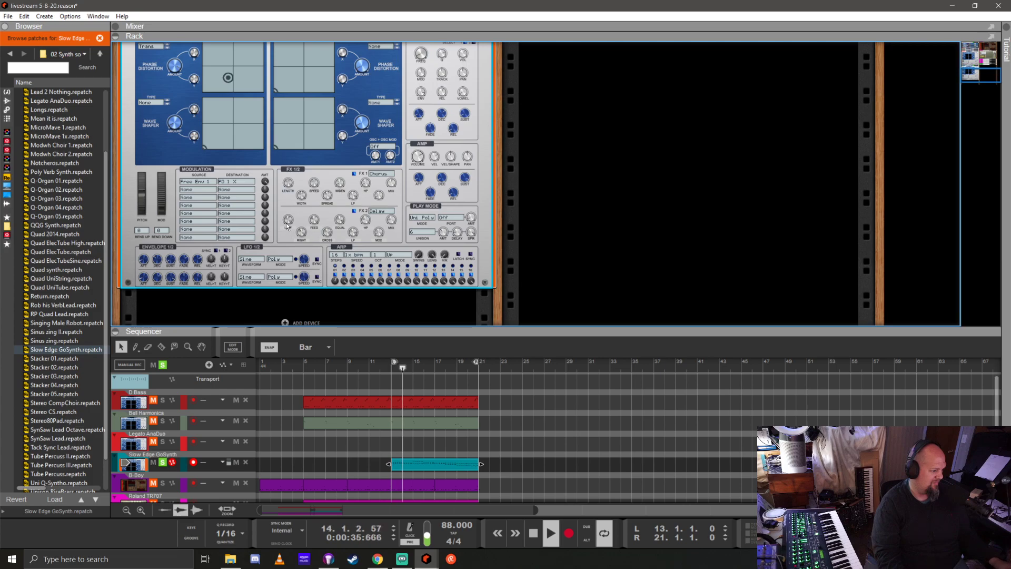
{"action": "left_click_drag", "start_coordinate": [287, 226], "coordinate": [293, 238]}
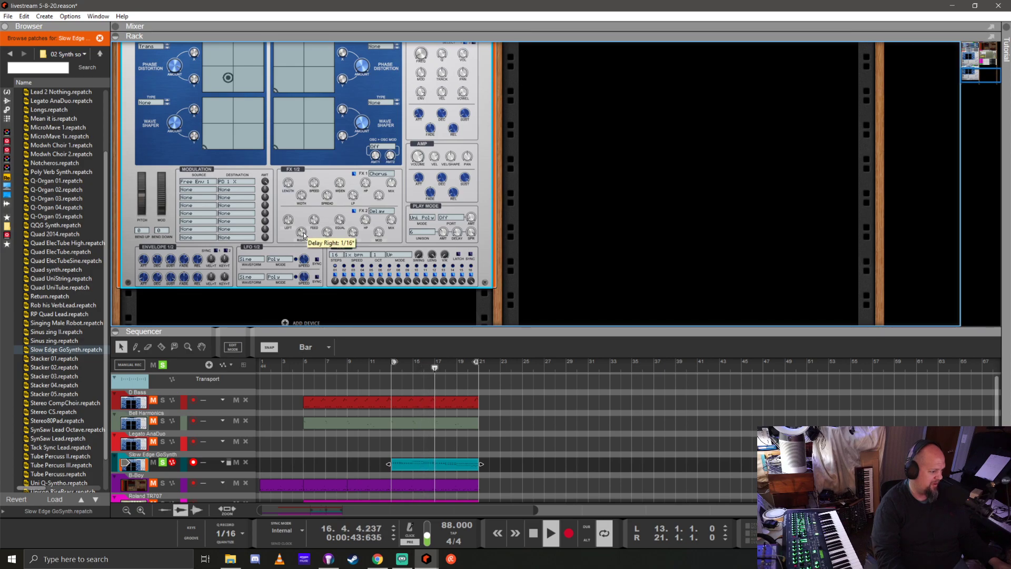
{"action": "left_click_drag", "start_coordinate": [302, 277], "coordinate": [309, 208]}
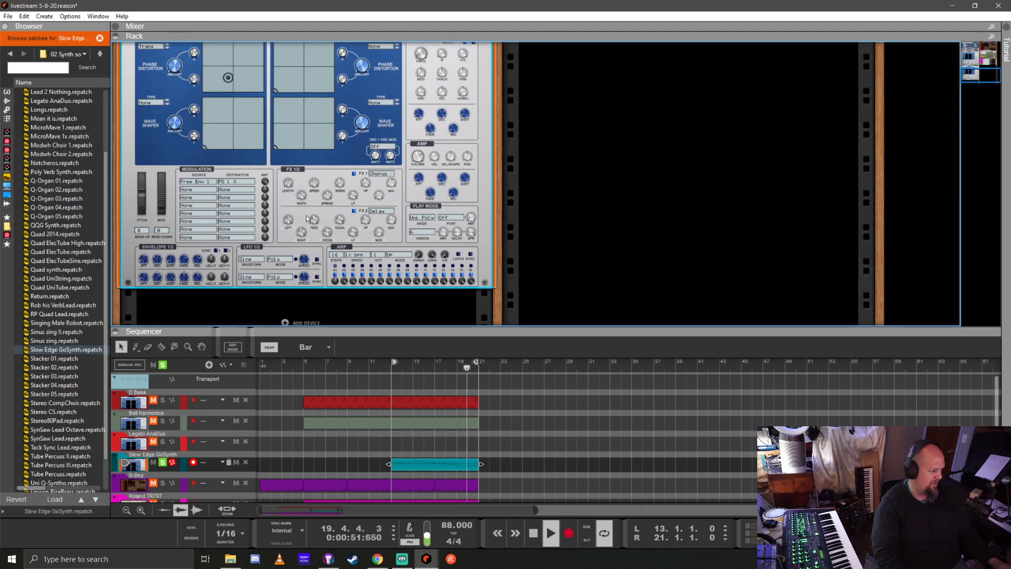
{"action": "key", "text": "space"}
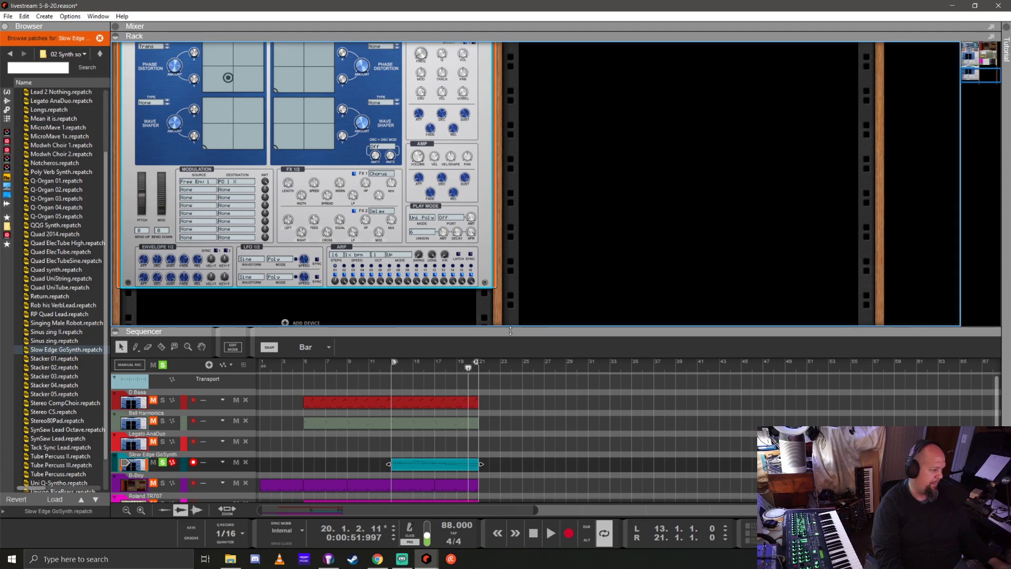
Enlarge the sequencer area and fold the Slow Edge GoSynth Quad in the rack
{"action": "left_click_drag", "start_coordinate": [510, 331], "coordinate": [510, 250]}
{"action": "scroll", "coordinate": [237, 178], "scroll_direction": "up", "scroll_amount": 3}
{"action": "left_click", "coordinate": [130, 142]}
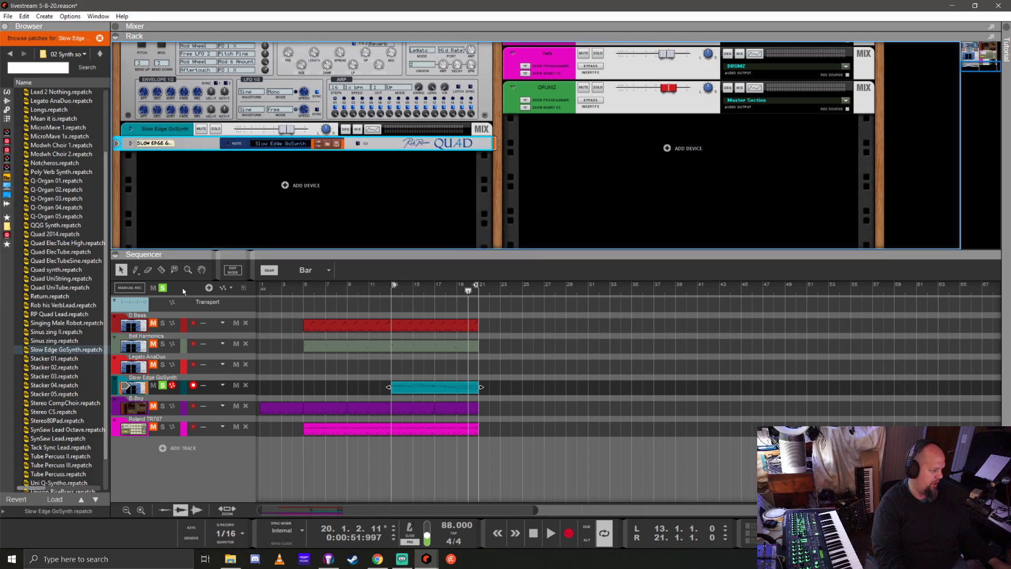
Turn off all track solos and play the full arrangement from bar 5
{"action": "left_click", "coordinate": [163, 289]}
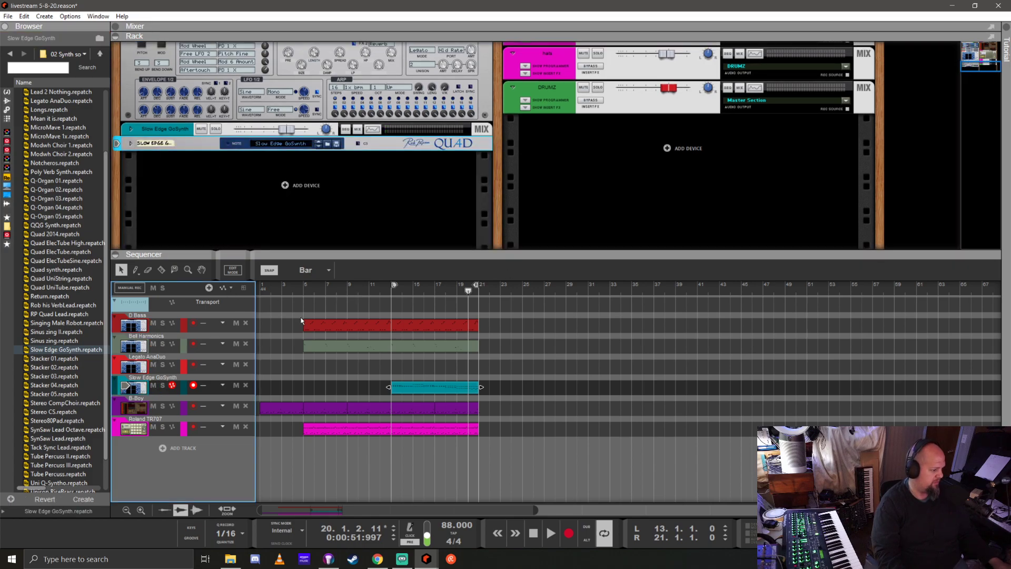
{"action": "left_click", "coordinate": [303, 291]}
{"action": "key", "text": "space"}
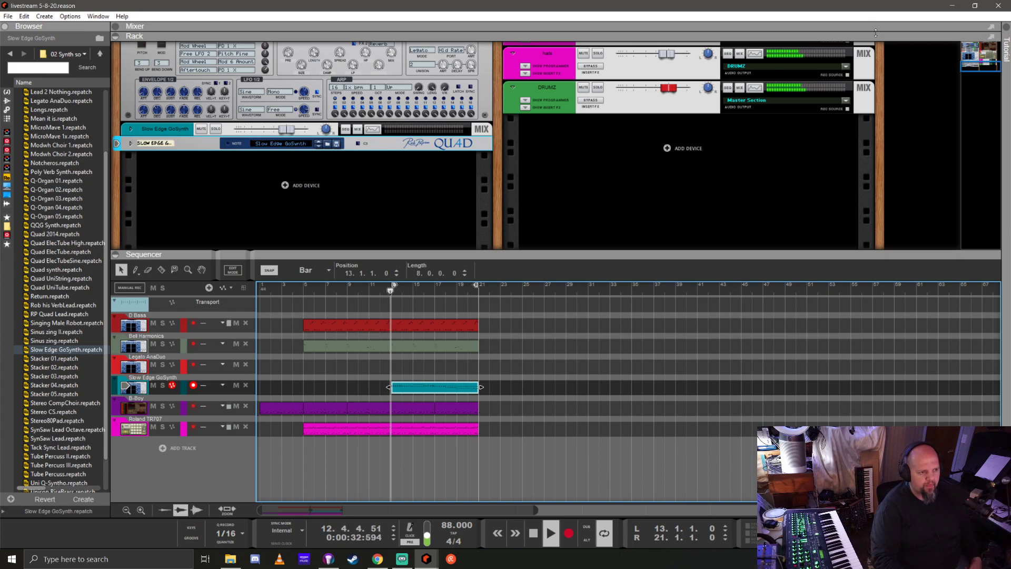
Lower Slow Edge GoSynth's mixer level to about -3.82 dB and turn on send 7 for it and Bell Harmonics
{"action": "left_click_drag", "start_coordinate": [876, 33], "coordinate": [875, 409]}
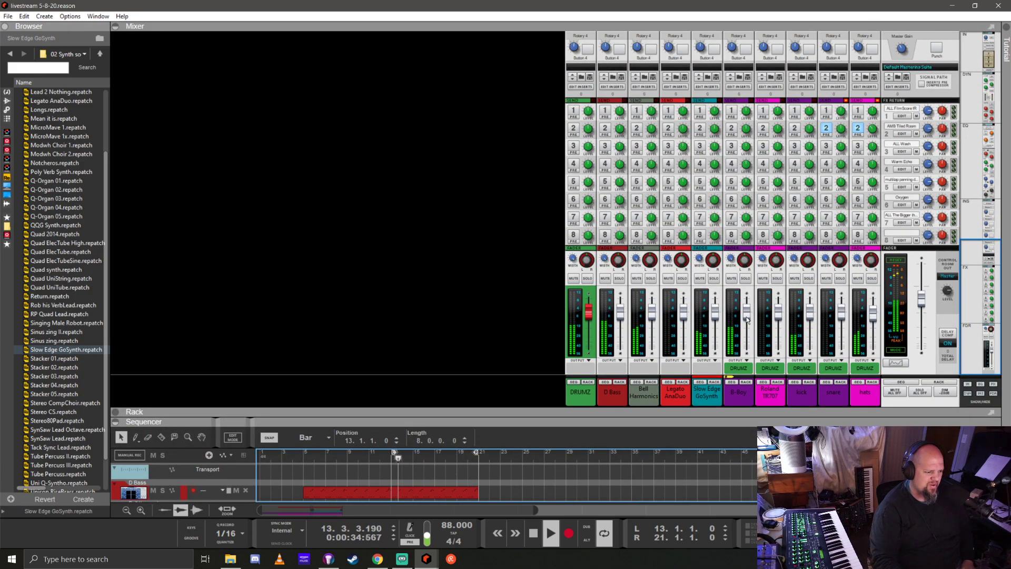
{"action": "left_click_drag", "start_coordinate": [714, 312], "coordinate": [718, 323]}
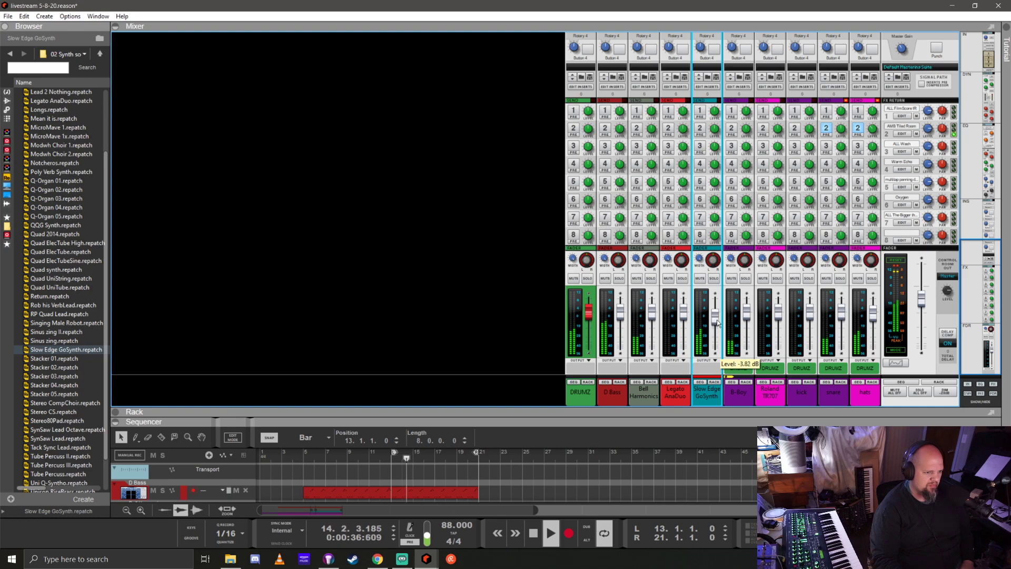
{"action": "left_click", "coordinate": [702, 217]}
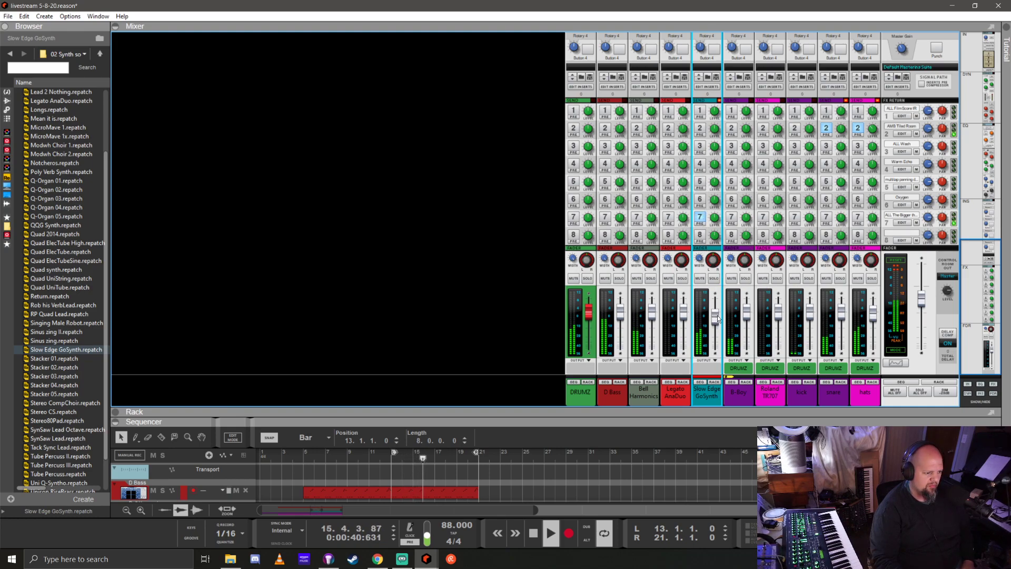
{"action": "left_click", "coordinate": [637, 217]}
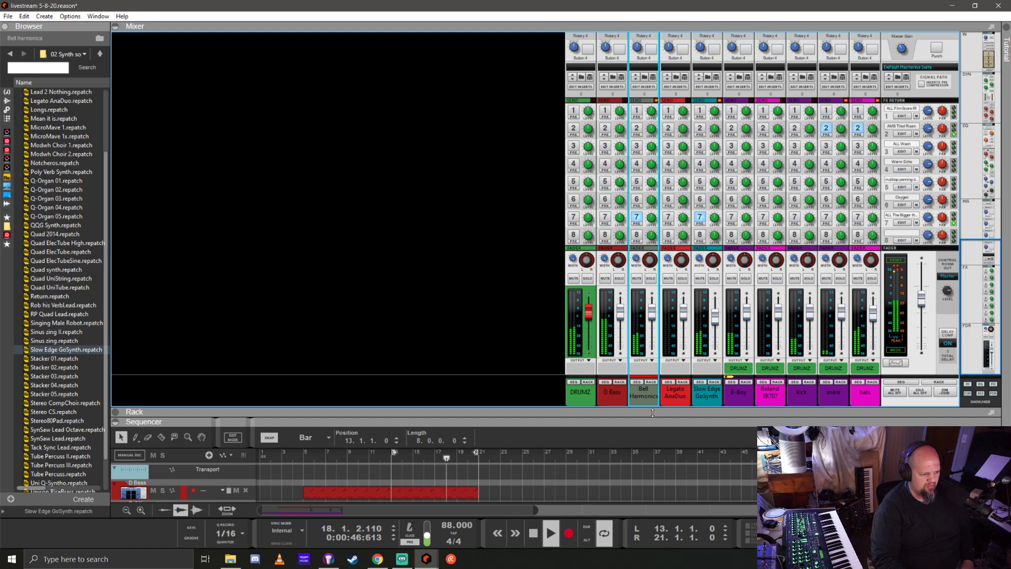
Enlarge the sequencer and copy the clips between bars 13 and 21 on all tracks to start at bar 21
{"action": "left_click_drag", "start_coordinate": [752, 410], "coordinate": [684, 107]}
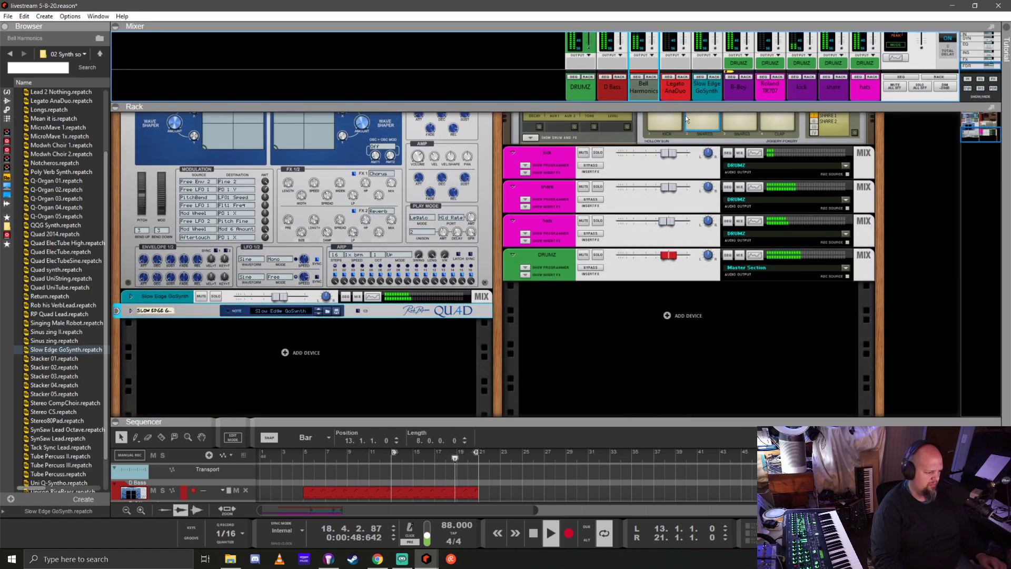
{"action": "left_click_drag", "start_coordinate": [608, 421], "coordinate": [632, 115]}
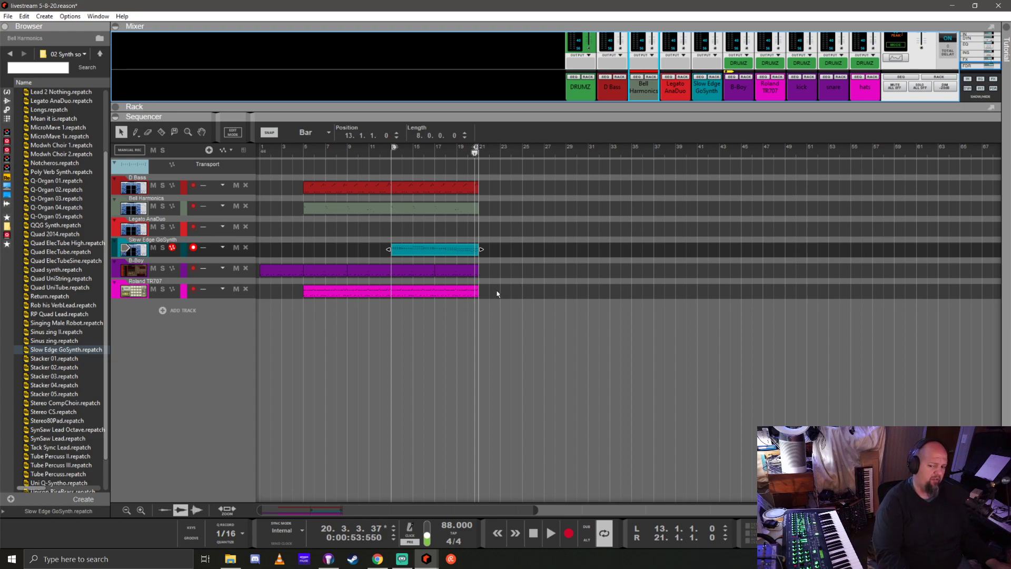
{"action": "left_click", "coordinate": [443, 190]}
{"action": "left_click_drag", "start_coordinate": [405, 173], "coordinate": [477, 295]}
{"action": "left_click_drag", "start_coordinate": [447, 193], "coordinate": [500, 200], "text": "ctrl"}
{"action": "left_click", "coordinate": [633, 261]}
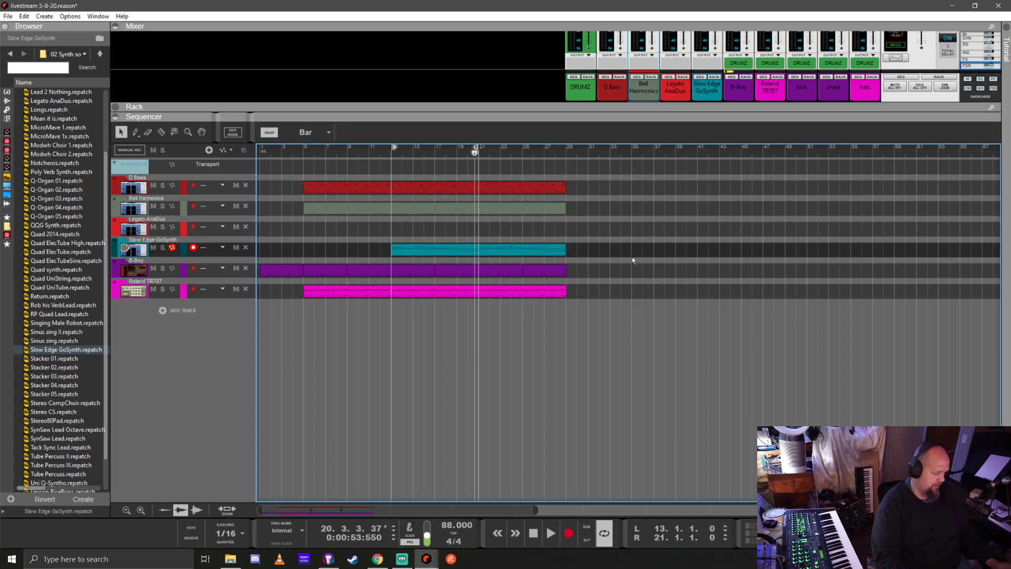
Set the loop to the Bell Harmonics clip at bar 21 and move the play position to bar 21
{"action": "left_click", "coordinate": [511, 212]}
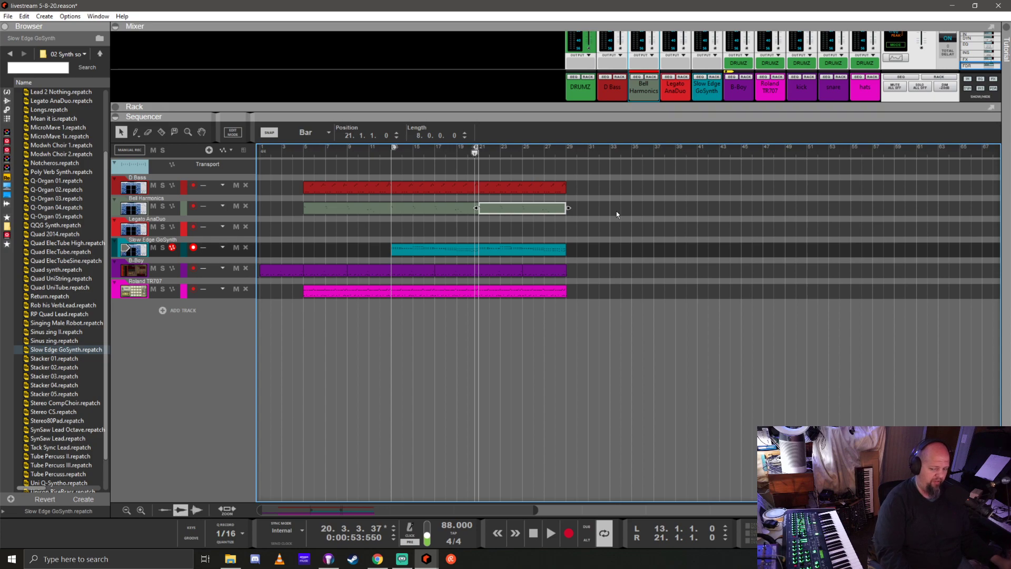
{"action": "right_click", "coordinate": [530, 210]}
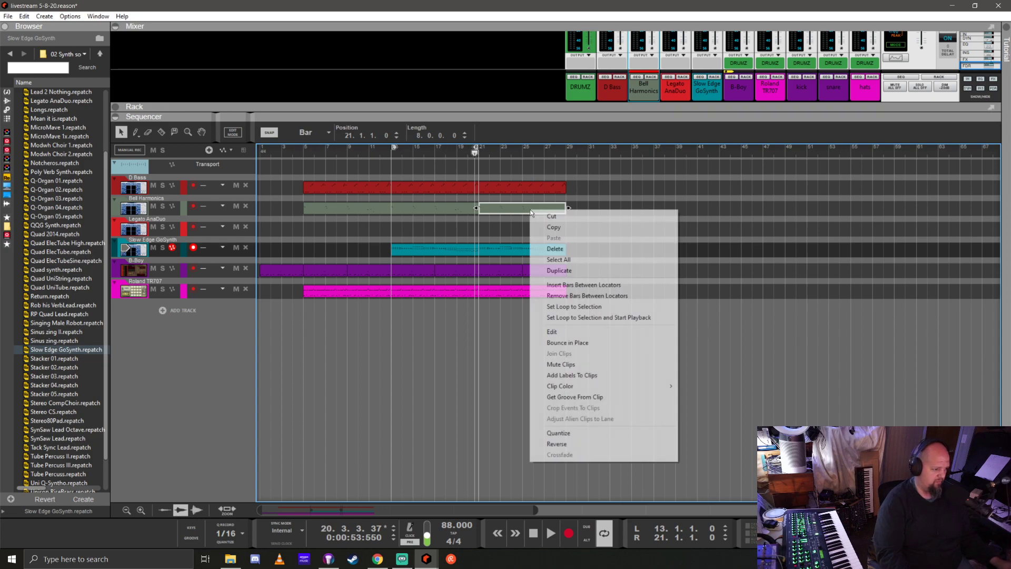
{"action": "left_click", "coordinate": [584, 304]}
{"action": "left_click", "coordinate": [478, 153]}
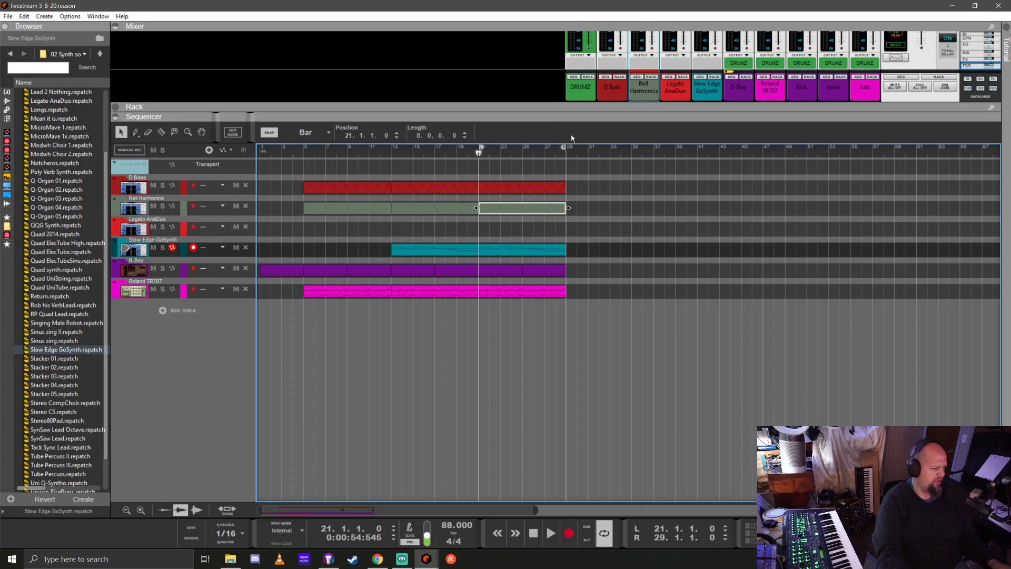
Enlarge the rack area and fold the Legato AnaDuo Quad
{"action": "left_click_drag", "start_coordinate": [600, 116], "coordinate": [600, 354]}
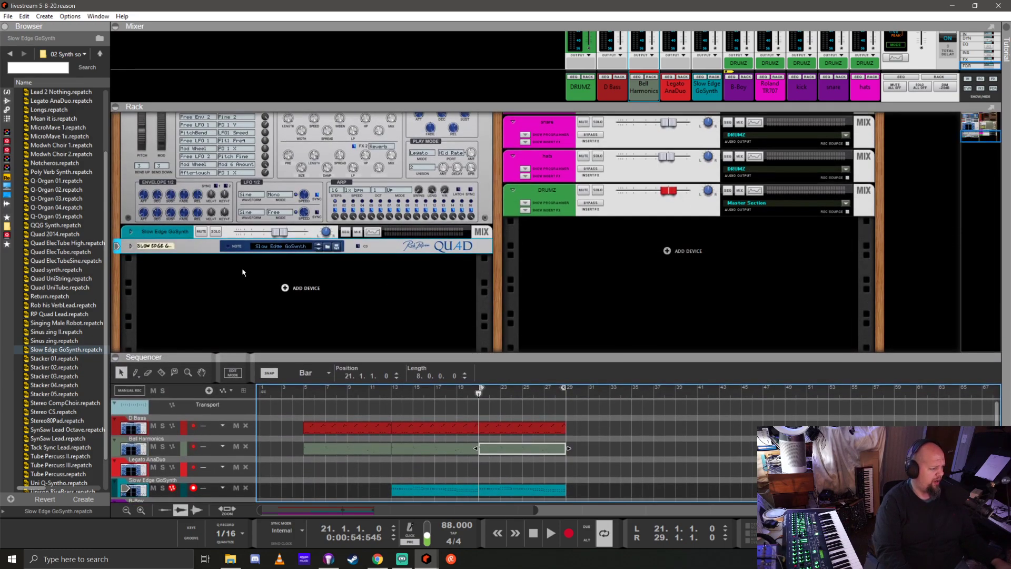
{"action": "scroll", "coordinate": [158, 194], "scroll_direction": "up", "scroll_amount": 3}
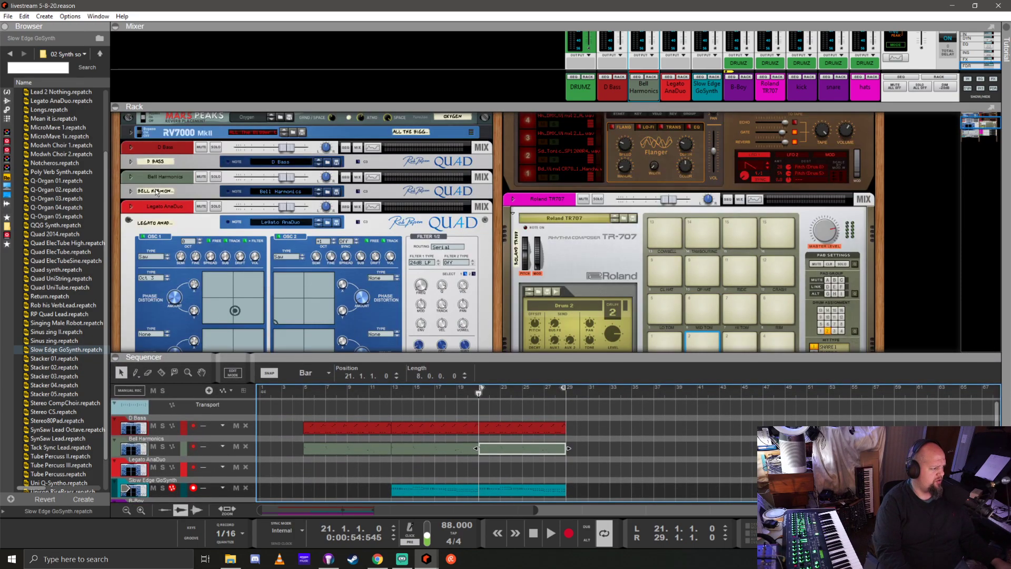
{"action": "left_click", "coordinate": [130, 223]}
{"action": "scroll", "coordinate": [240, 231], "scroll_direction": "down", "scroll_amount": 4}
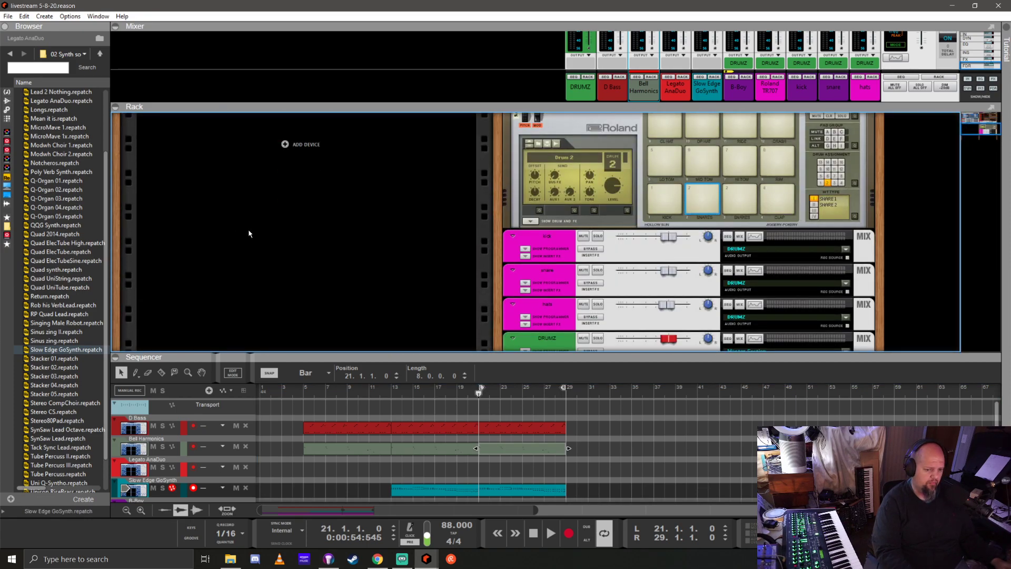
{"action": "scroll", "coordinate": [249, 233], "scroll_direction": "up", "scroll_amount": 3}
{"action": "scroll", "coordinate": [247, 239], "scroll_direction": "down", "scroll_amount": 2}
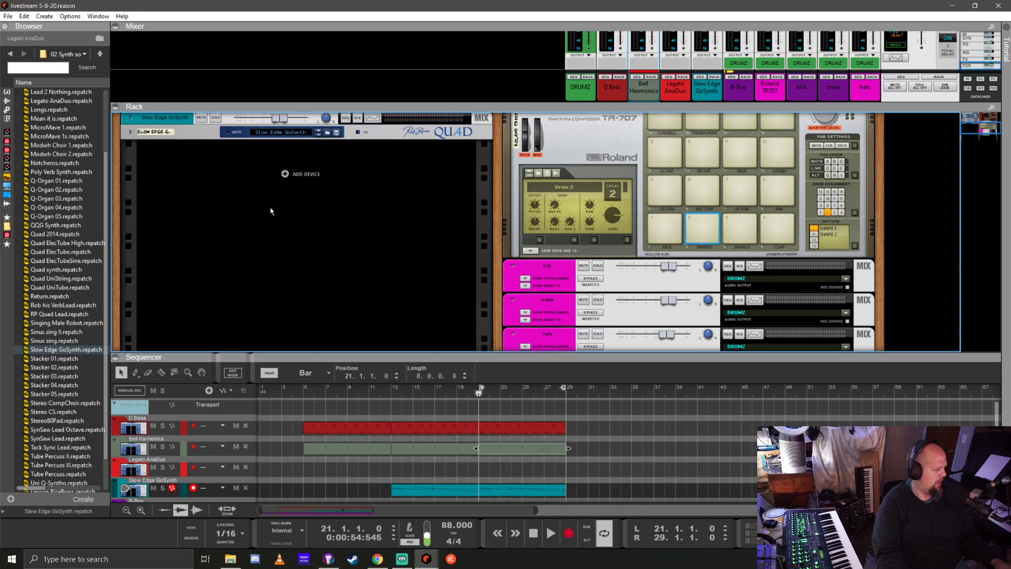
Add a Thor synthesizer below the Slow Edge GoSynth Quad and reset it to its initial patch
{"action": "left_click", "coordinate": [10, 101]}
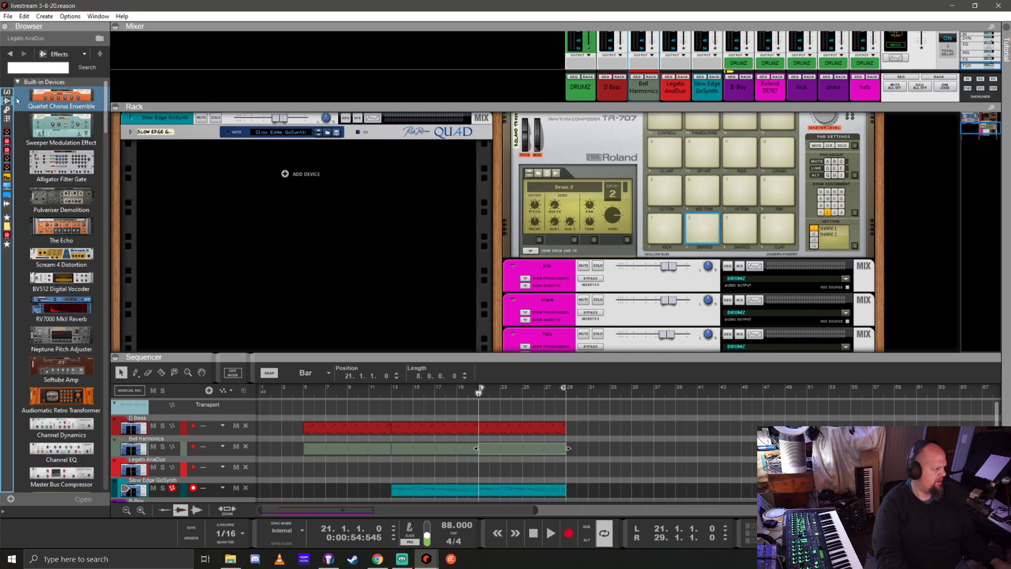
{"action": "left_click", "coordinate": [7, 92]}
{"action": "scroll", "coordinate": [74, 262], "scroll_direction": "down", "scroll_amount": 3}
{"action": "left_click_drag", "start_coordinate": [74, 262], "coordinate": [284, 247]}
{"action": "right_click", "coordinate": [211, 188]}
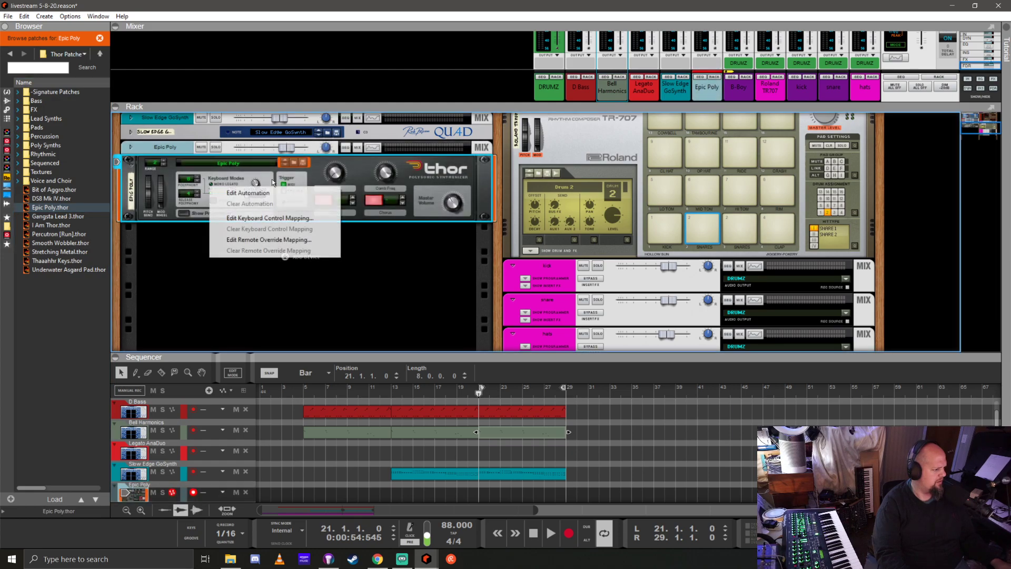
{"action": "left_click", "coordinate": [265, 180]}
{"action": "right_click", "coordinate": [266, 180]}
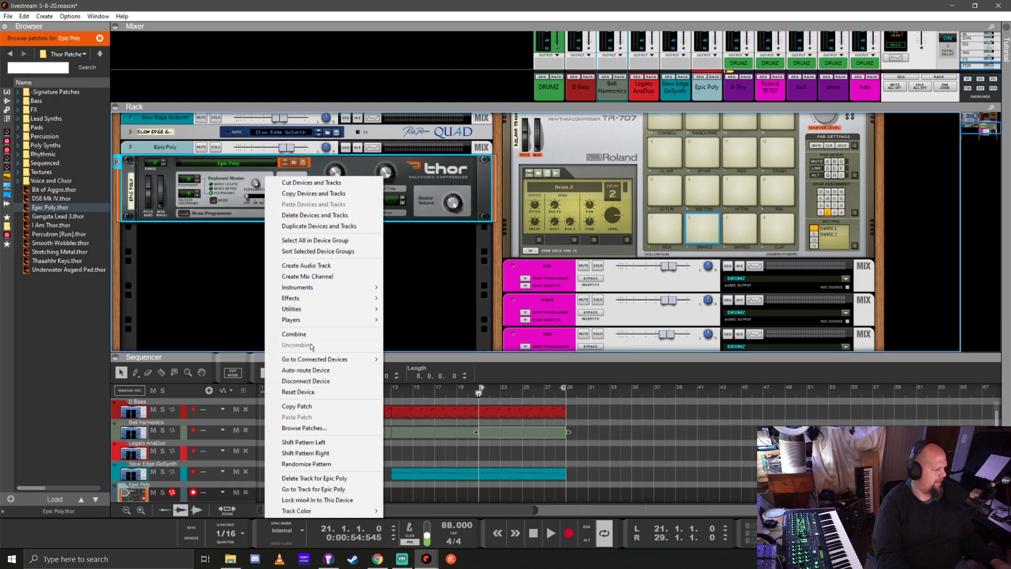
{"action": "left_click", "coordinate": [295, 394]}
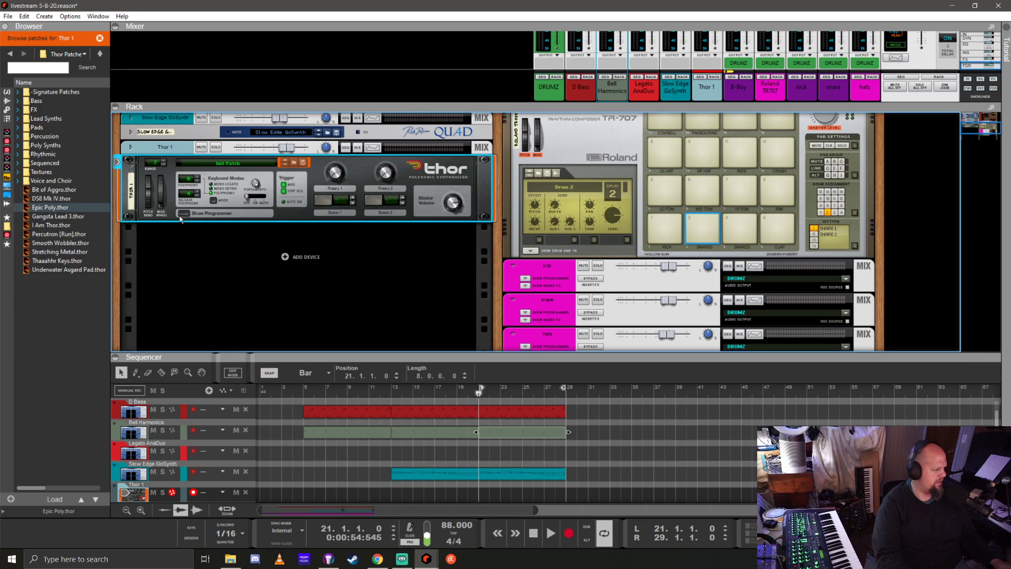
Show Thor's programmer and load Analog oscillators into the Osc 2 and Osc 3 slots
{"action": "left_click", "coordinate": [182, 213]}
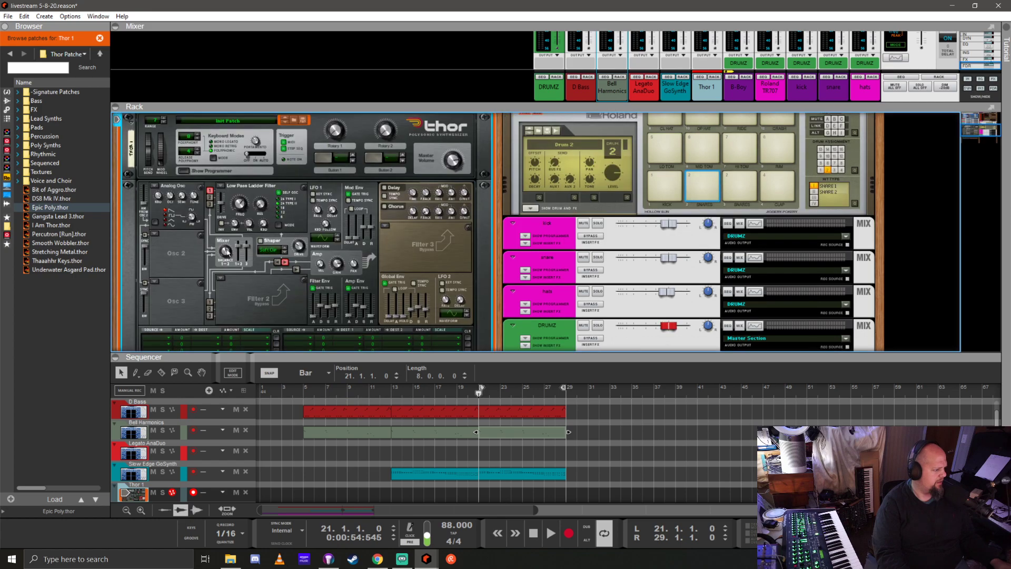
{"action": "left_click", "coordinate": [154, 235]}
{"action": "left_click", "coordinate": [177, 242]}
{"action": "left_click", "coordinate": [161, 285]}
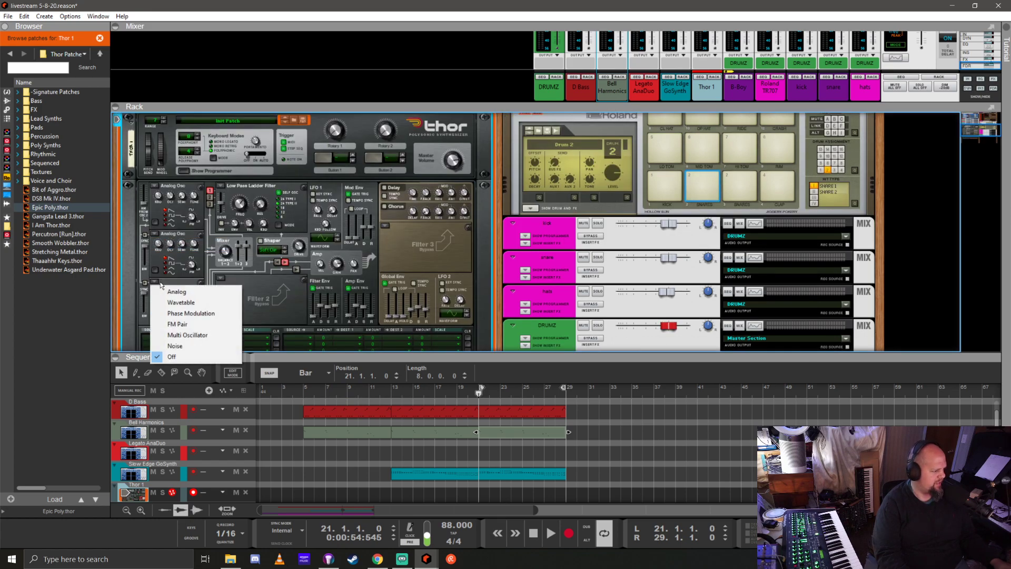
{"action": "left_click", "coordinate": [176, 291]}
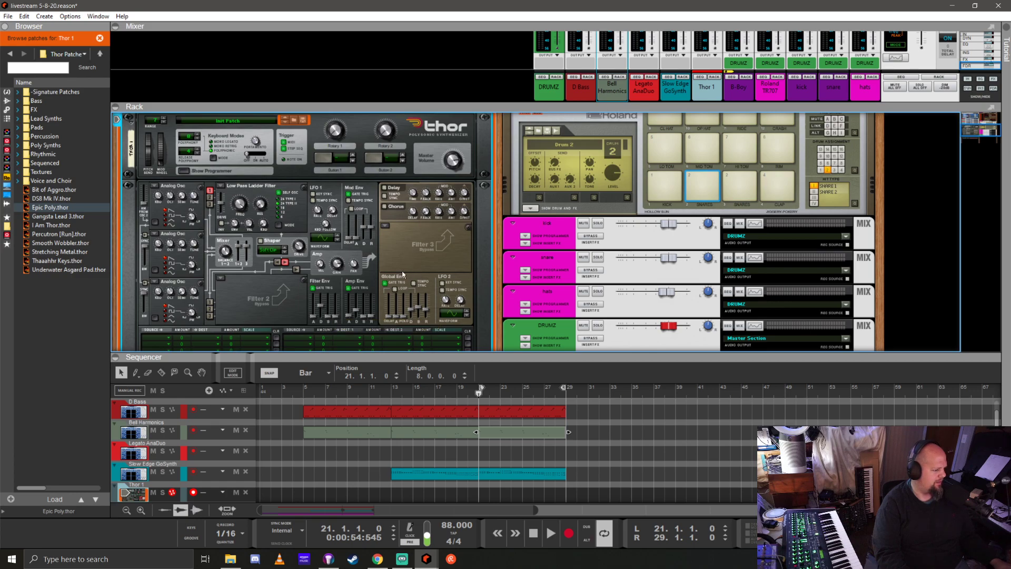
Turn on Thor's Chorus and shorten the decay of its amp and filter envelopes
{"action": "left_click", "coordinate": [385, 206]}
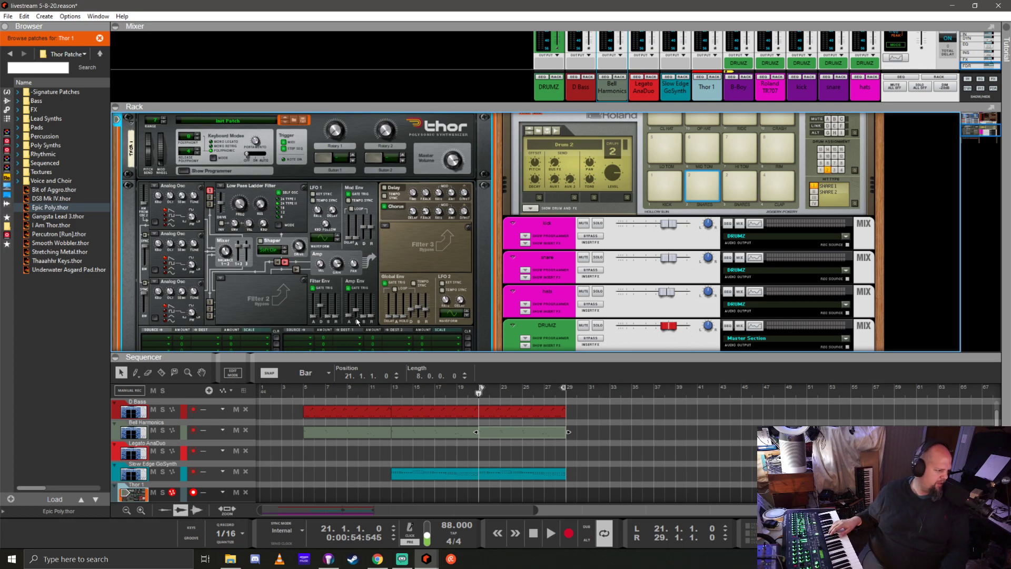
{"action": "left_click_drag", "start_coordinate": [356, 312], "coordinate": [355, 320]}
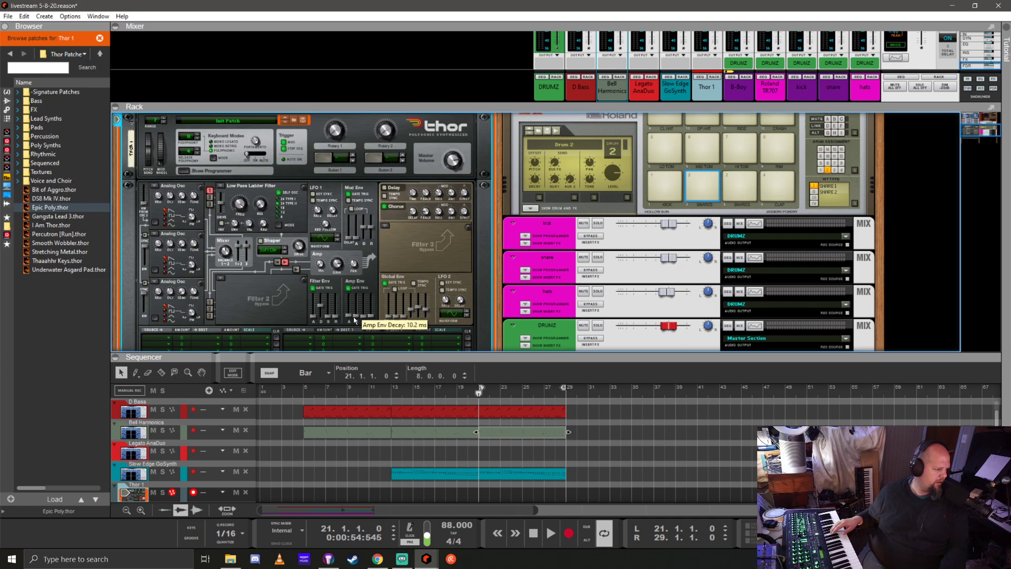
{"action": "left_click_drag", "start_coordinate": [354, 320], "coordinate": [355, 318]}
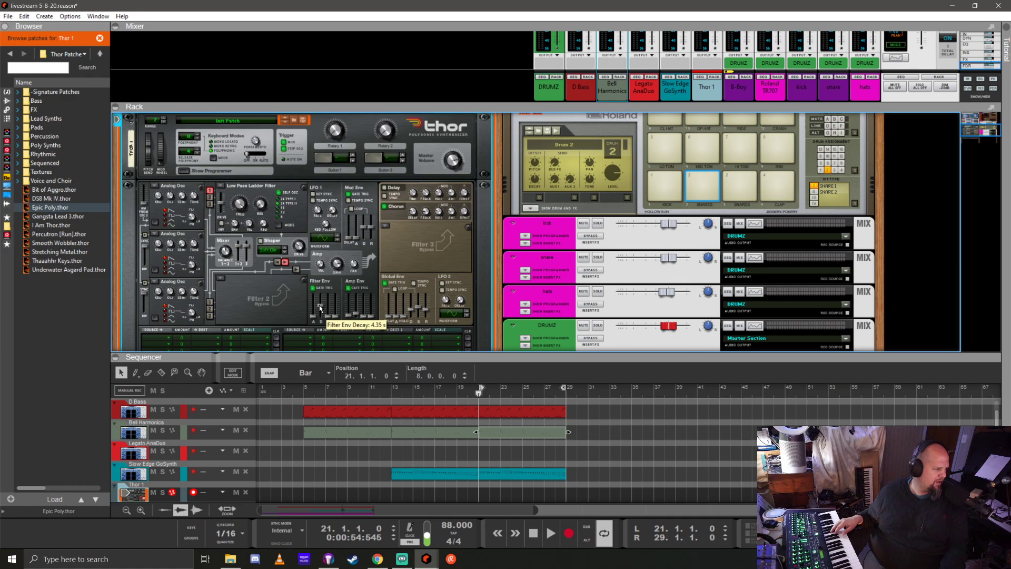
{"action": "left_click_drag", "start_coordinate": [320, 307], "coordinate": [321, 314]}
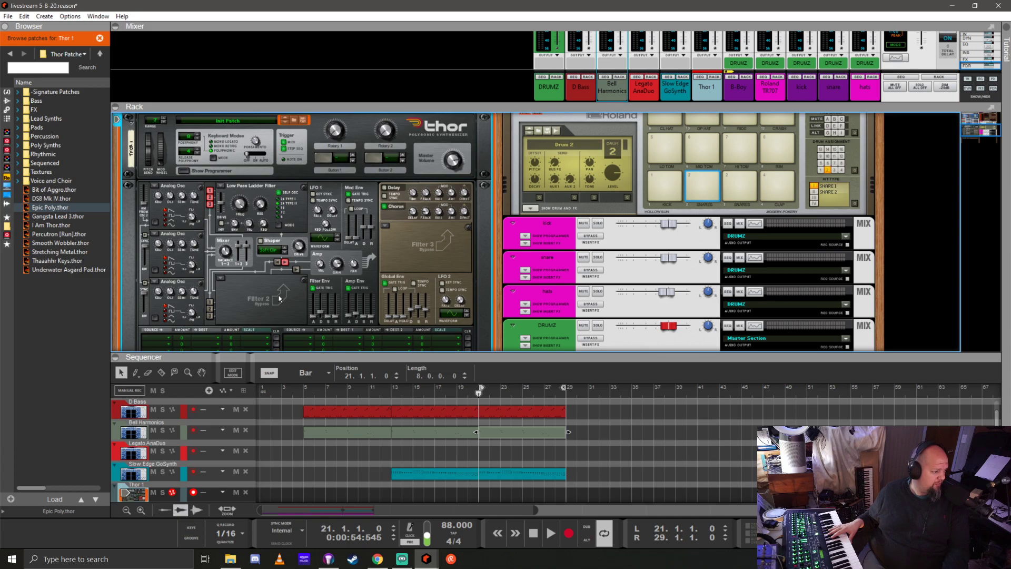
Hide Thor's programmer, play the song from the start and record a Thor part from bar 21 to 29
{"action": "left_click", "coordinate": [184, 172]}
{"action": "scroll", "coordinate": [204, 223], "scroll_direction": "up", "scroll_amount": 2}
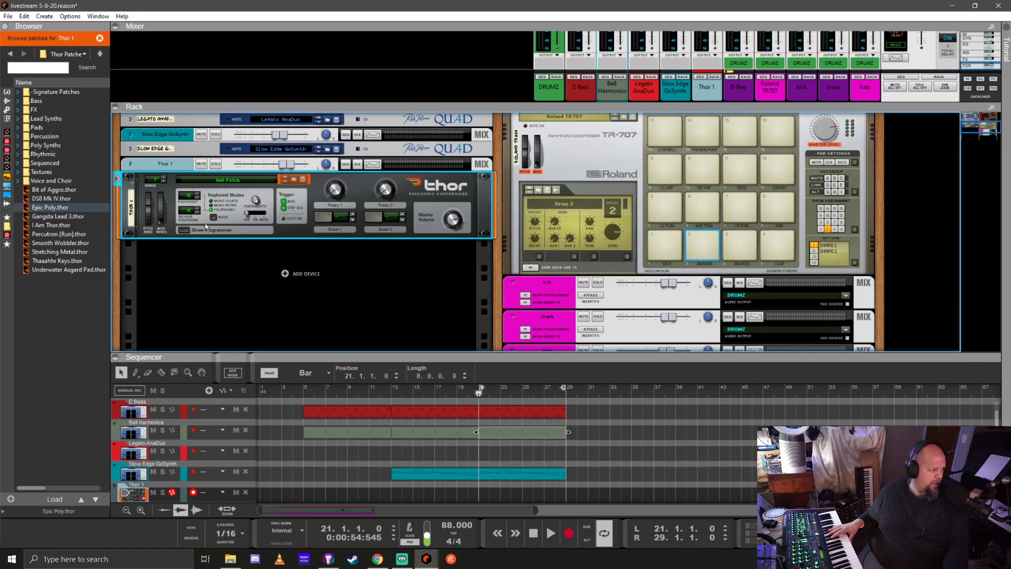
{"action": "scroll", "coordinate": [204, 223], "scroll_direction": "down", "scroll_amount": 3}
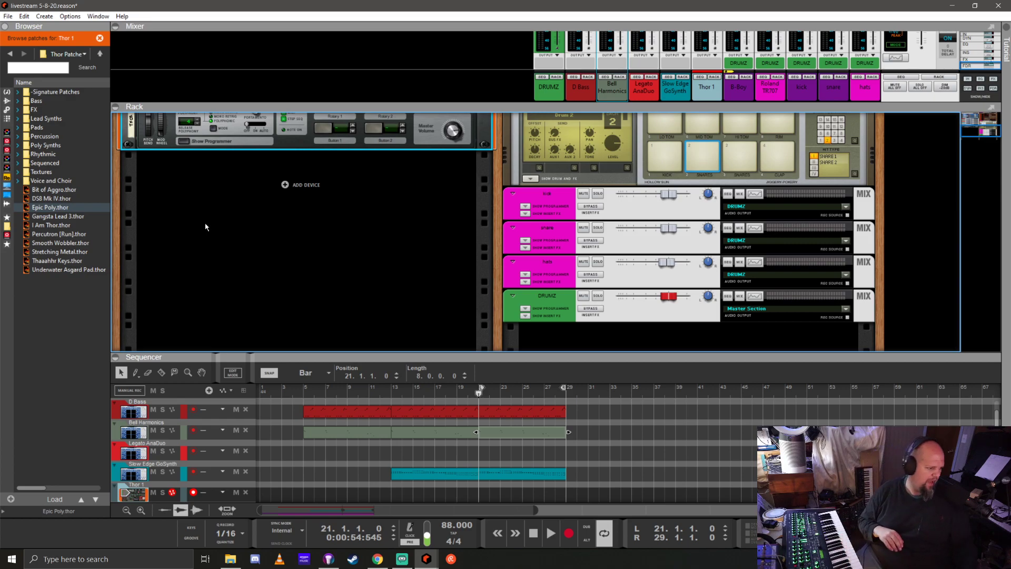
{"action": "key", "text": "KP_0"}
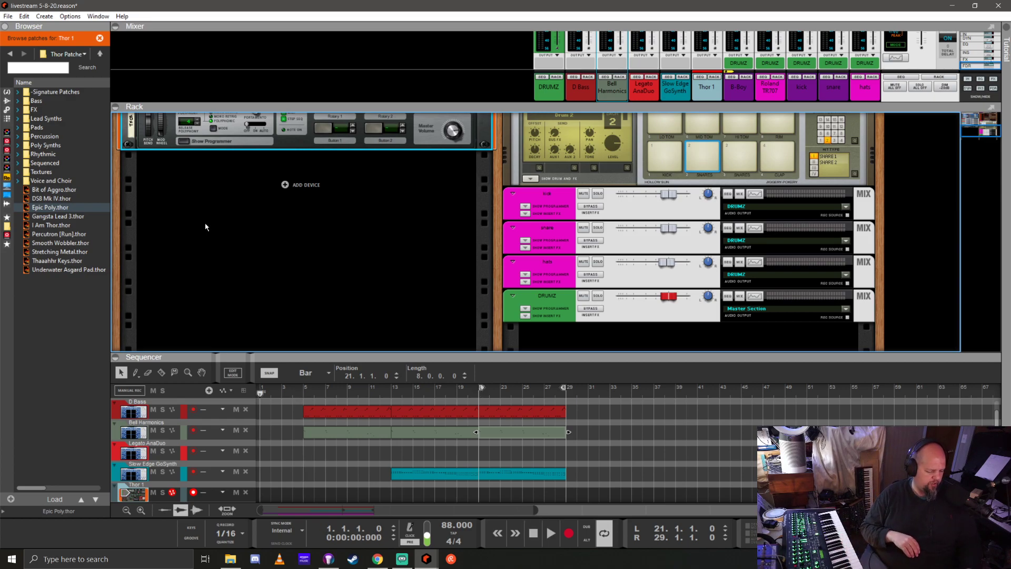
{"action": "key", "text": "space"}
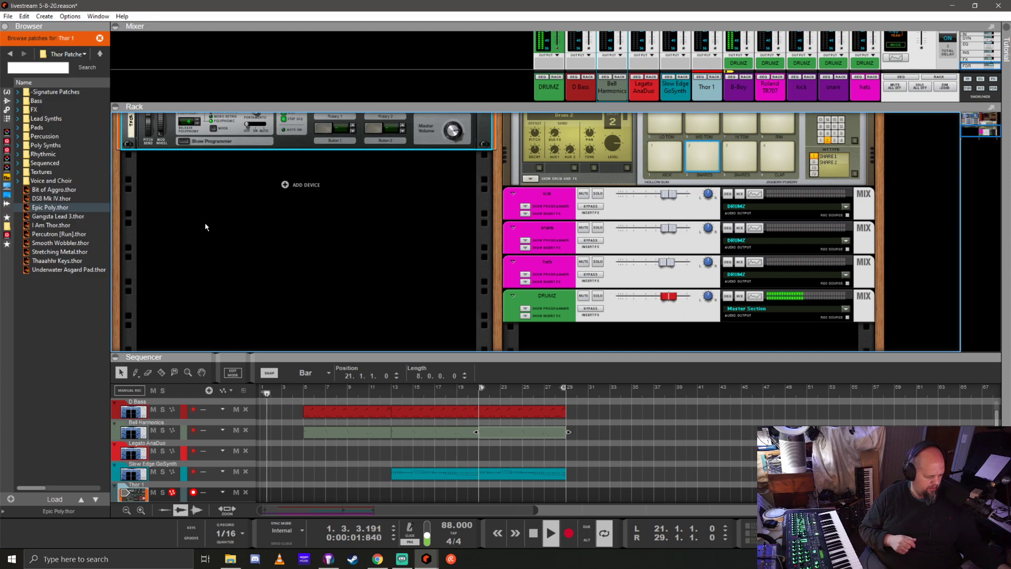
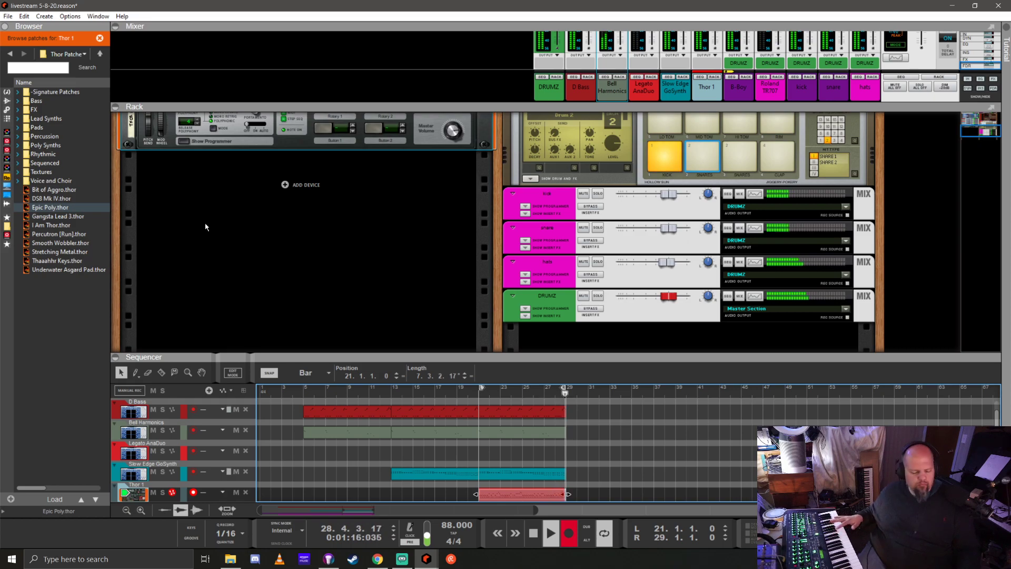
{"action": "key", "text": "space"}
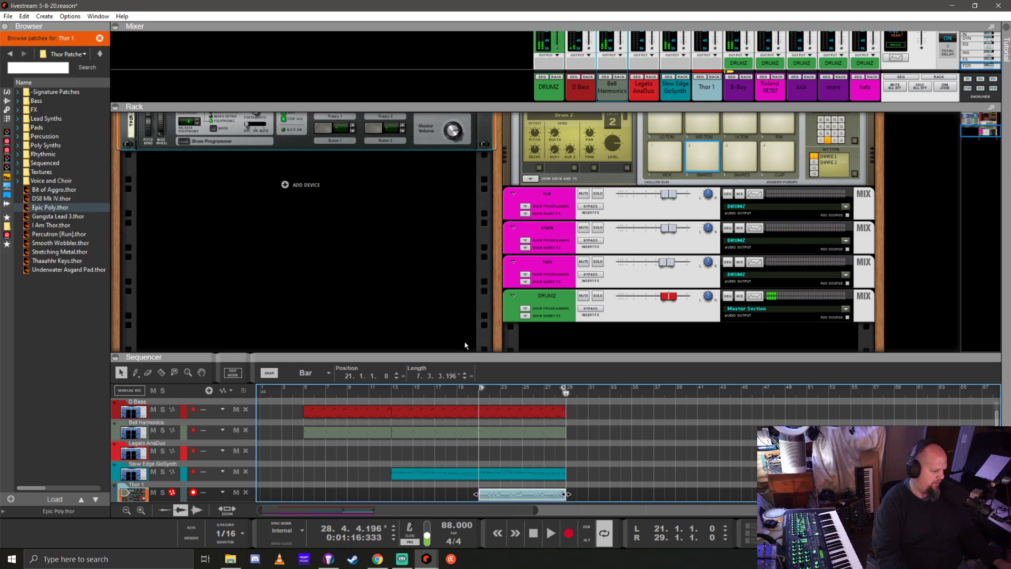
Enlarge the sequencer, split the recorded Thor clip at bar 25 and delete its first half
{"action": "left_click_drag", "start_coordinate": [577, 357], "coordinate": [600, 180]}
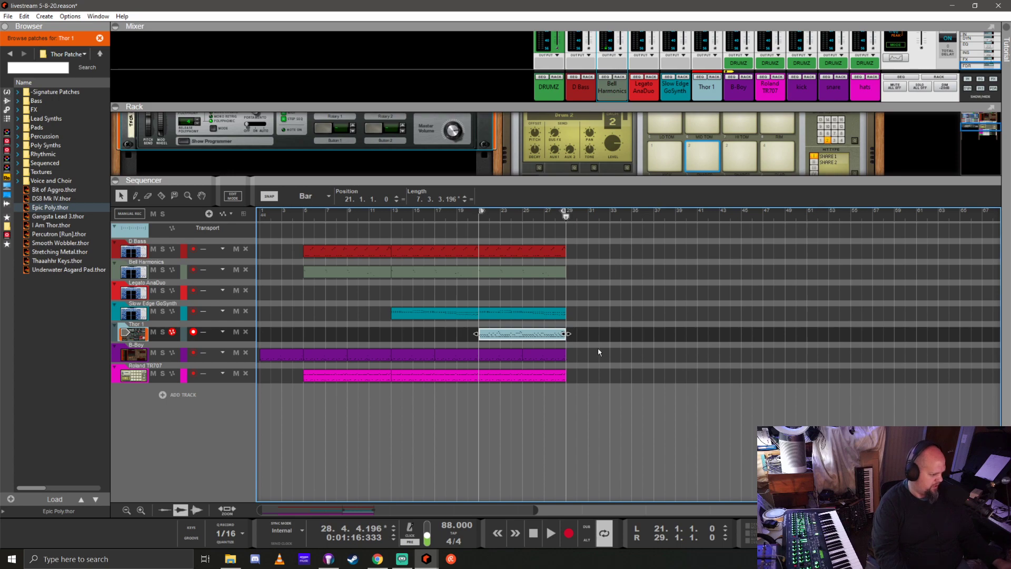
{"action": "left_click", "coordinate": [523, 333]}
{"action": "key", "text": "q"}
{"action": "left_click", "coordinate": [510, 335]}
{"action": "key", "text": "Delete"}
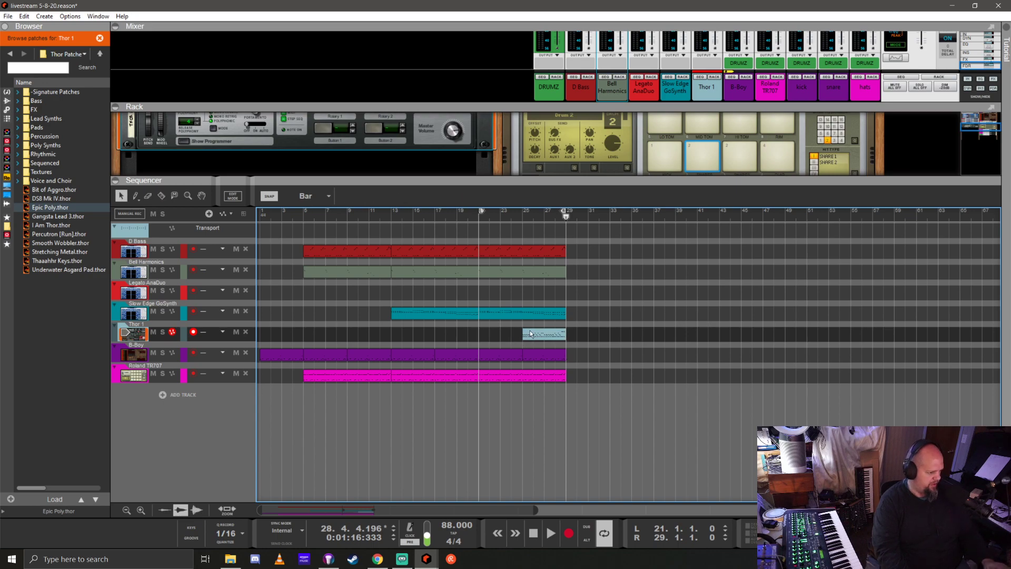
Copy the remaining Thor clip to bar 21 and join both clips into one 8-bar clip
{"action": "left_click", "coordinate": [539, 333]}
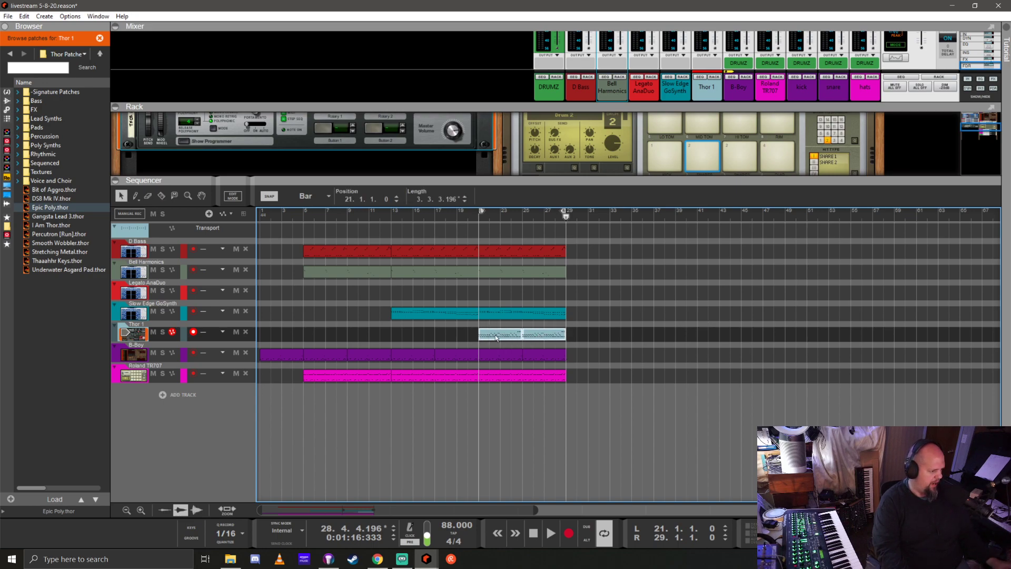
{"action": "left_click_drag", "start_coordinate": [606, 330], "coordinate": [505, 334]}
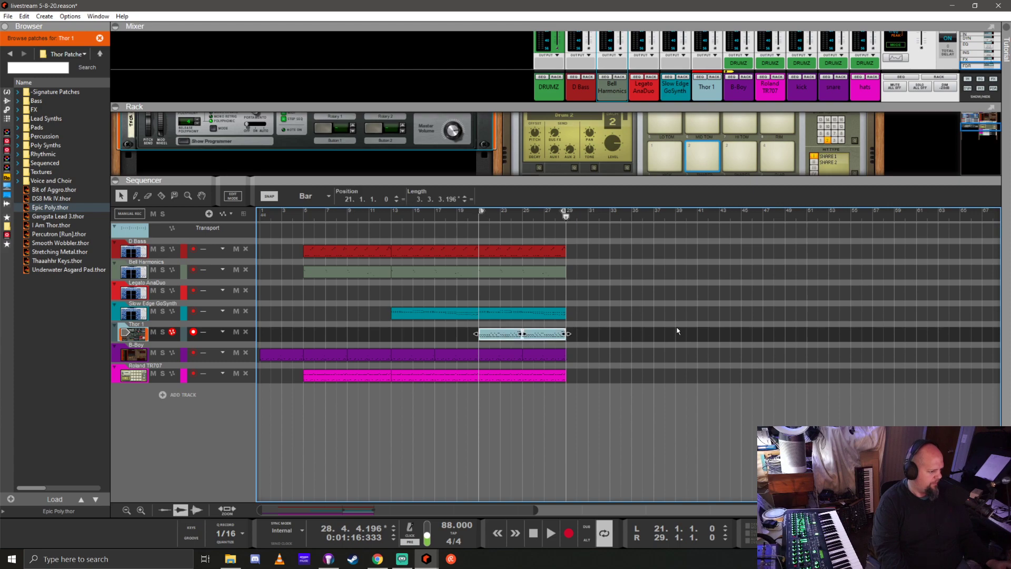
{"action": "key", "text": "ctrl+j"}
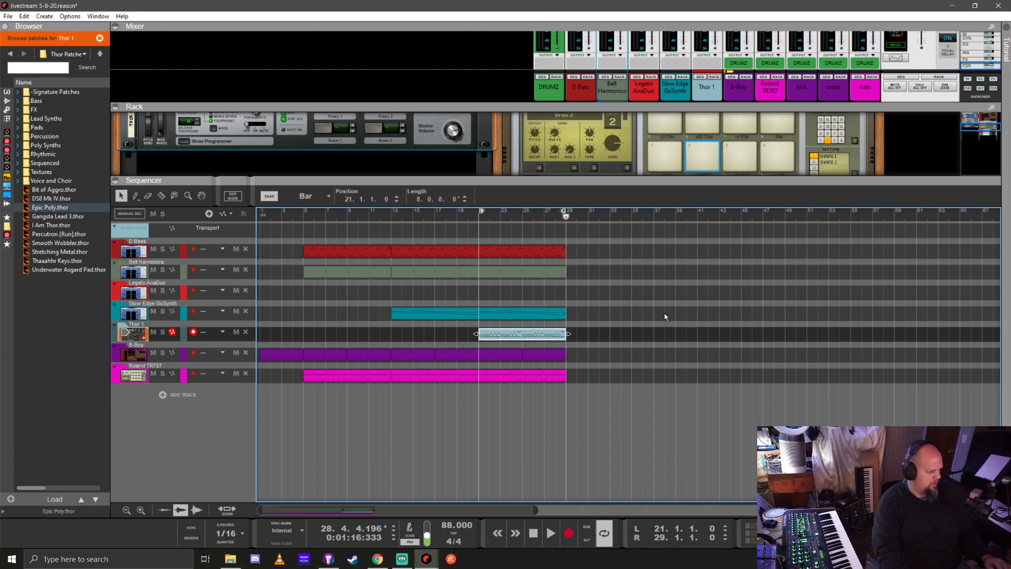
Open the joined Thor clip's notes for editing and play it soloed from bar 21
{"action": "double_click", "coordinate": [516, 335]}
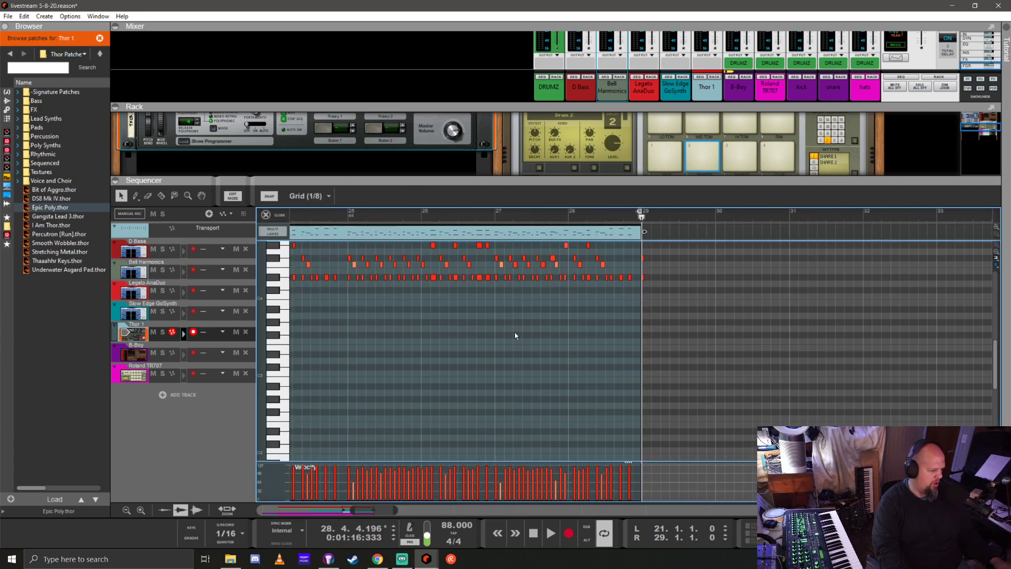
{"action": "scroll", "coordinate": [437, 363], "scroll_direction": "up", "scroll_amount": 3}
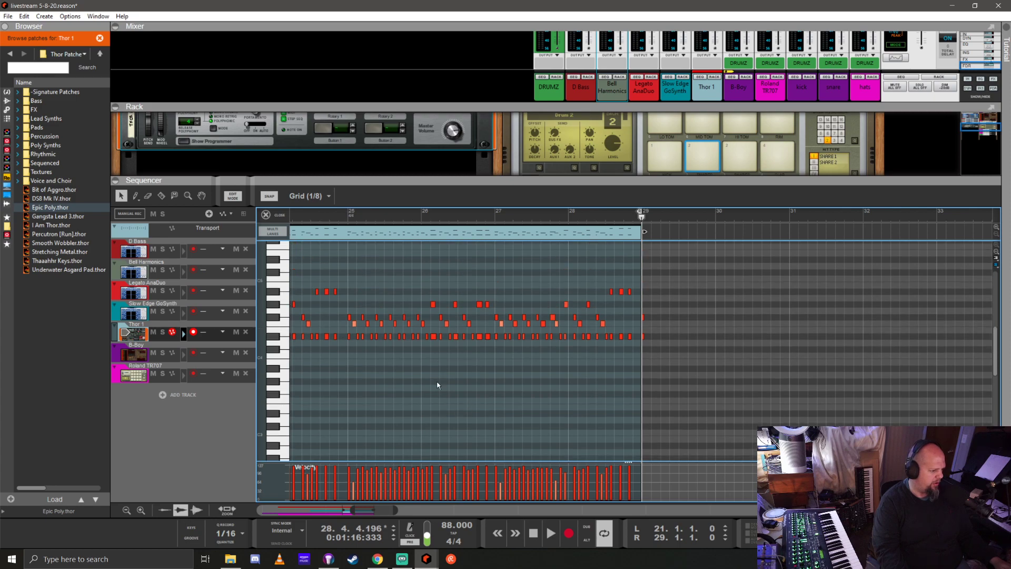
{"action": "scroll", "coordinate": [553, 379], "scroll_direction": "left", "scroll_amount": 3}
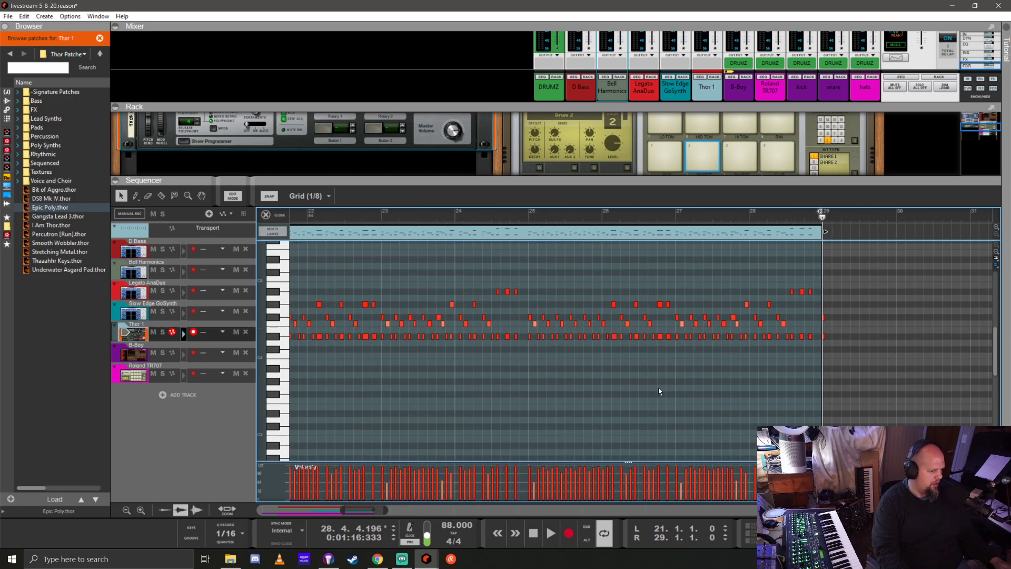
{"action": "scroll", "coordinate": [417, 387], "scroll_direction": "left", "scroll_amount": 4}
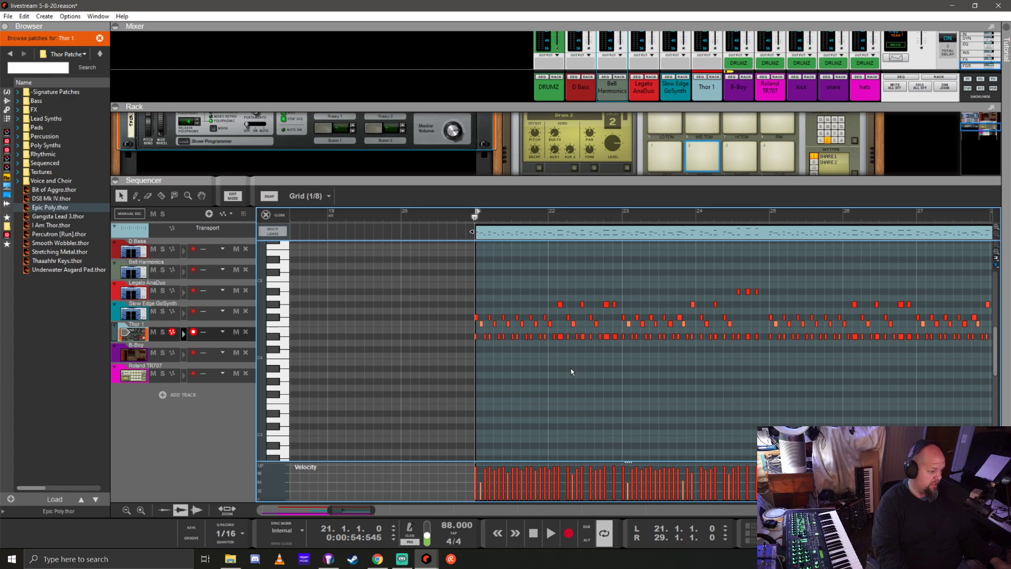
{"action": "scroll", "coordinate": [570, 368], "scroll_direction": "up", "scroll_amount": 3, "text": "ctrl"}
{"action": "key", "text": "space"}
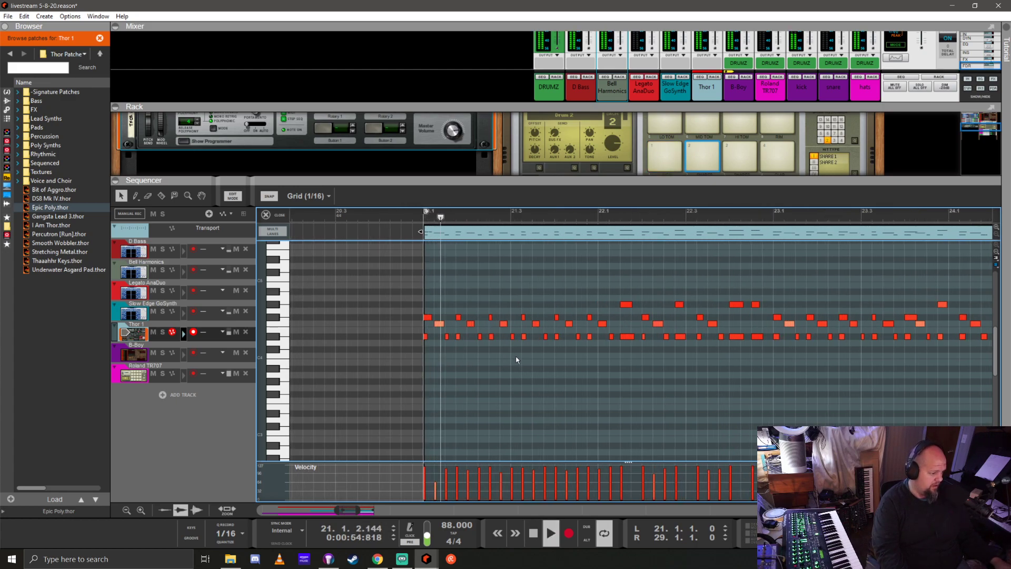
{"action": "left_click", "coordinate": [163, 332]}
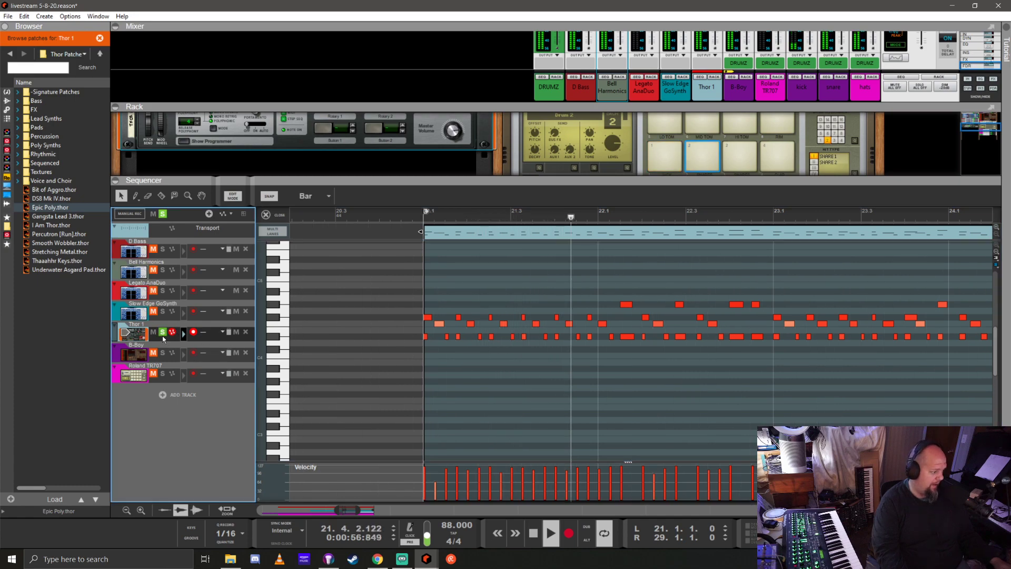
Play through the Thor clip's notes, delete the stray notes past its end at bar 29 and leave note editing
{"action": "scroll", "coordinate": [498, 386], "scroll_direction": "right", "scroll_amount": 2}
{"action": "scroll", "coordinate": [497, 386], "scroll_direction": "right", "scroll_amount": 3}
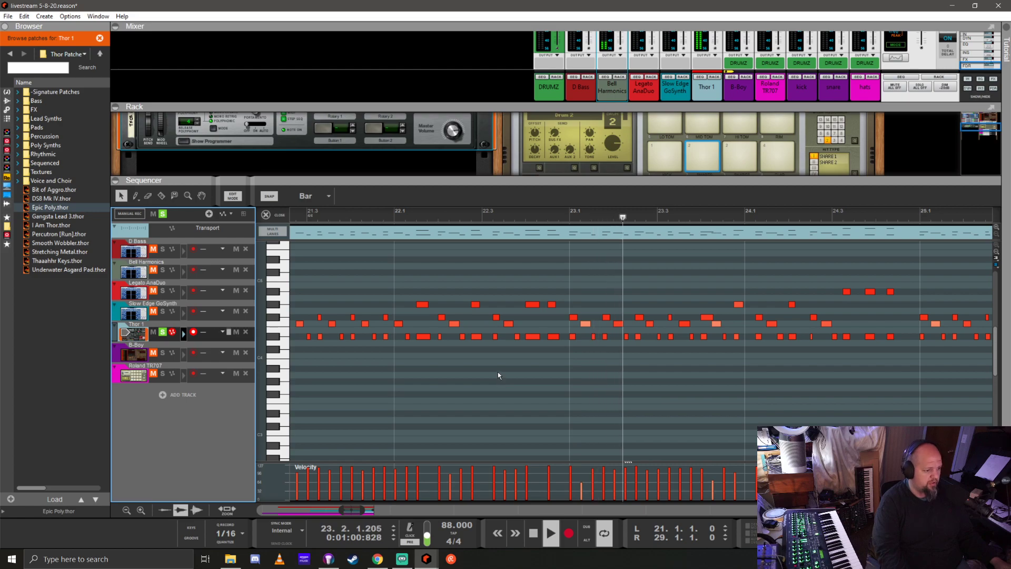
{"action": "scroll", "coordinate": [498, 372], "scroll_direction": "down", "scroll_amount": 1}
{"action": "scroll", "coordinate": [498, 371], "scroll_direction": "down", "scroll_amount": 1}
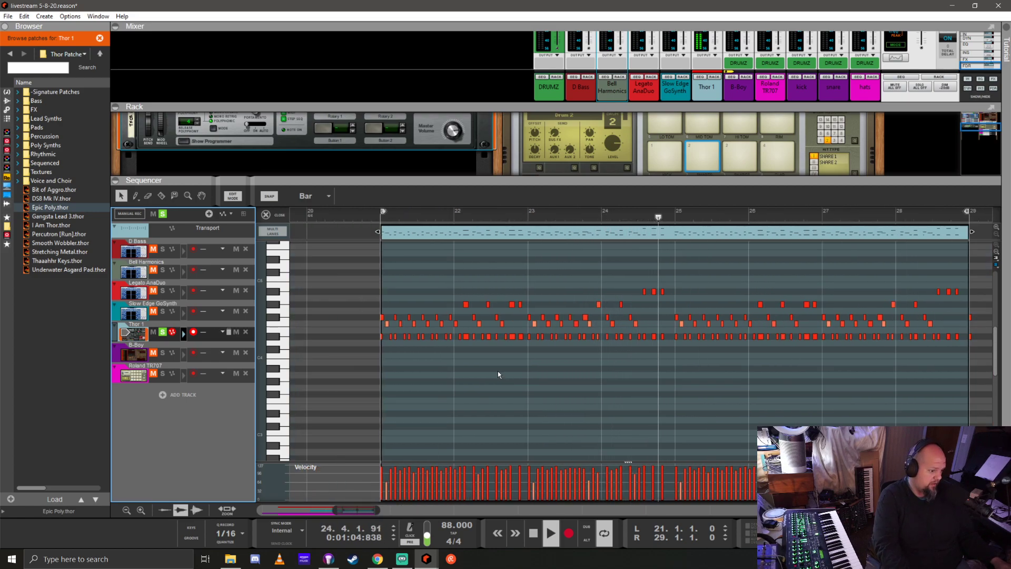
{"action": "scroll", "coordinate": [595, 377], "scroll_direction": "right", "scroll_amount": 3}
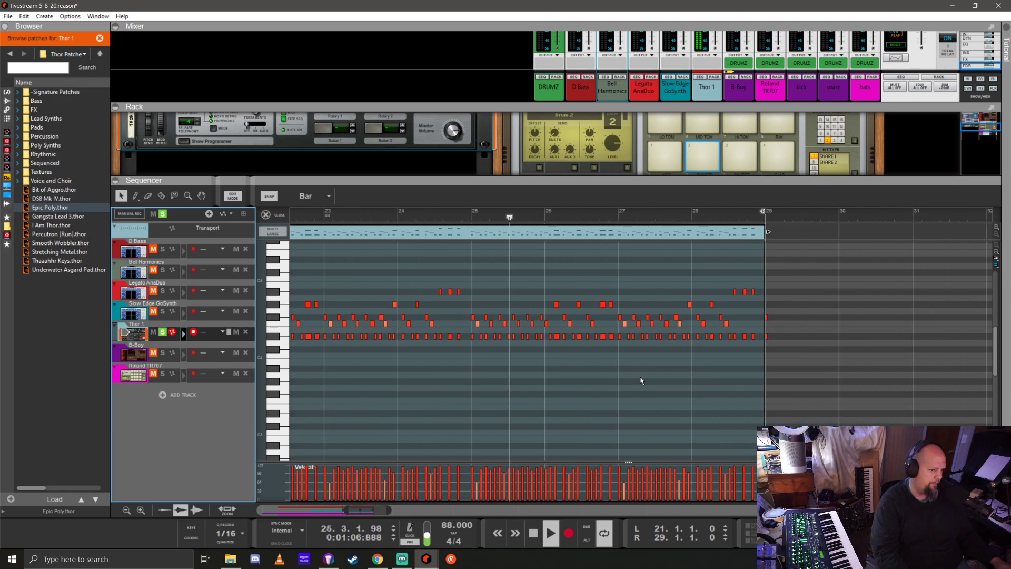
{"action": "left_click", "coordinate": [769, 326]}
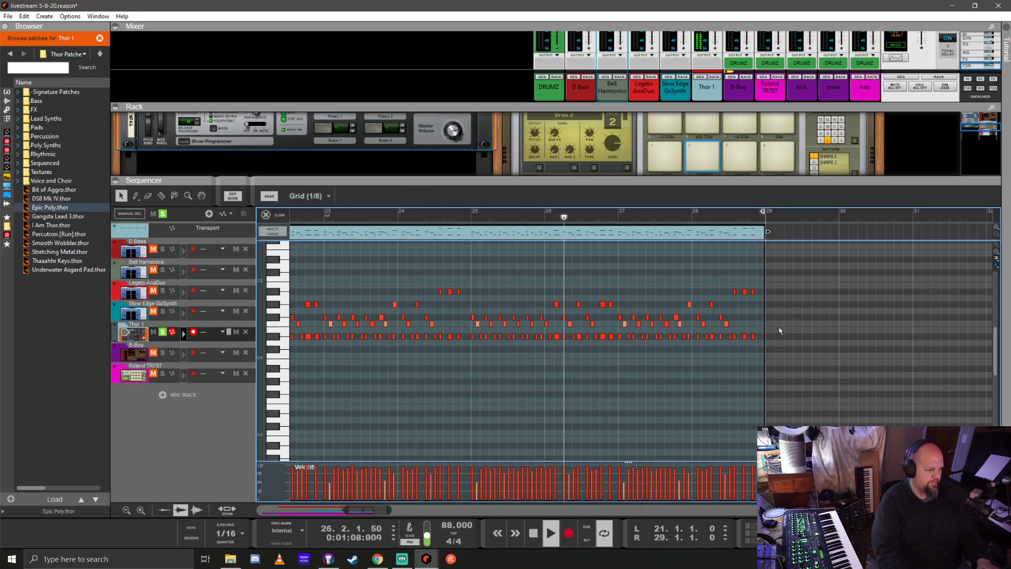
{"action": "left_click", "coordinate": [779, 327]}
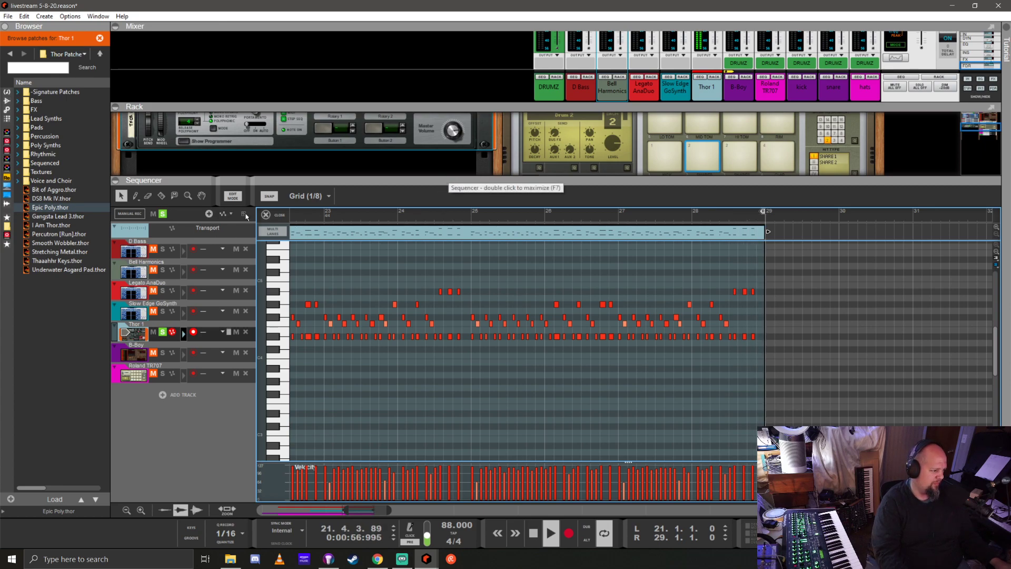
{"action": "key", "text": "shift+Tab"}
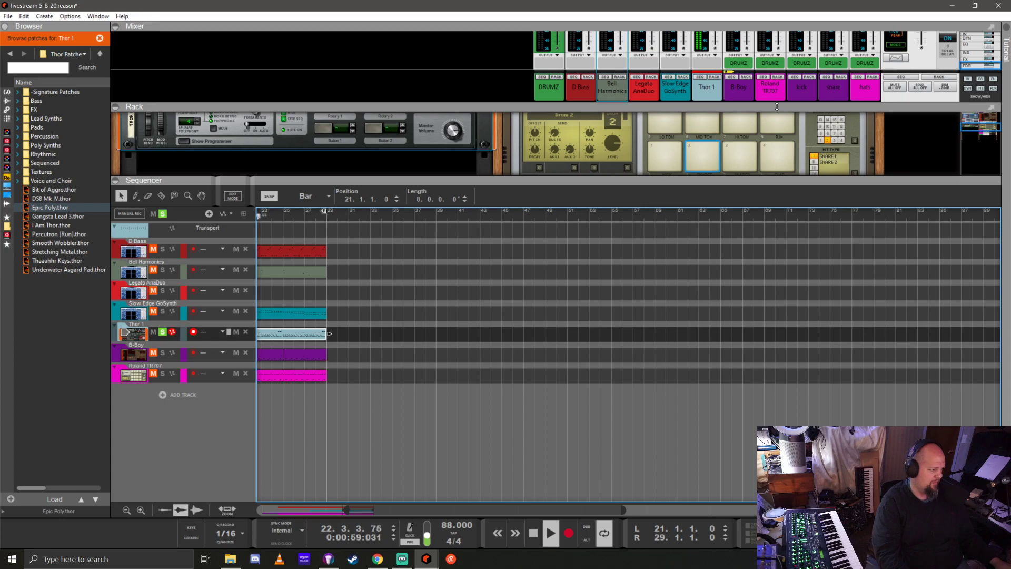
Enlarge the rack, check Thor 1's spectrum and expand its mix channel
{"action": "left_click_drag", "start_coordinate": [435, 179], "coordinate": [390, 305]}
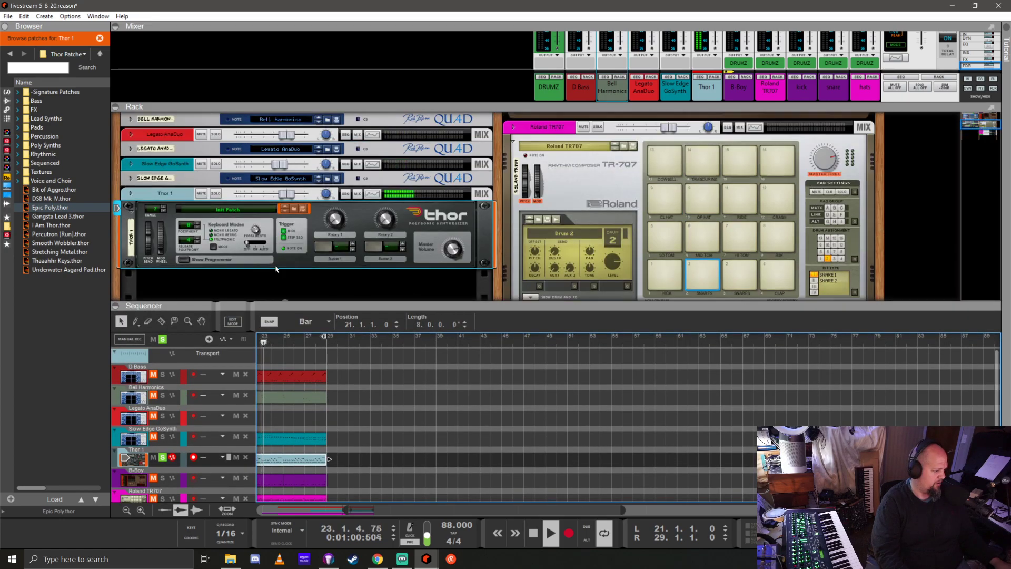
{"action": "left_click", "coordinate": [372, 195]}
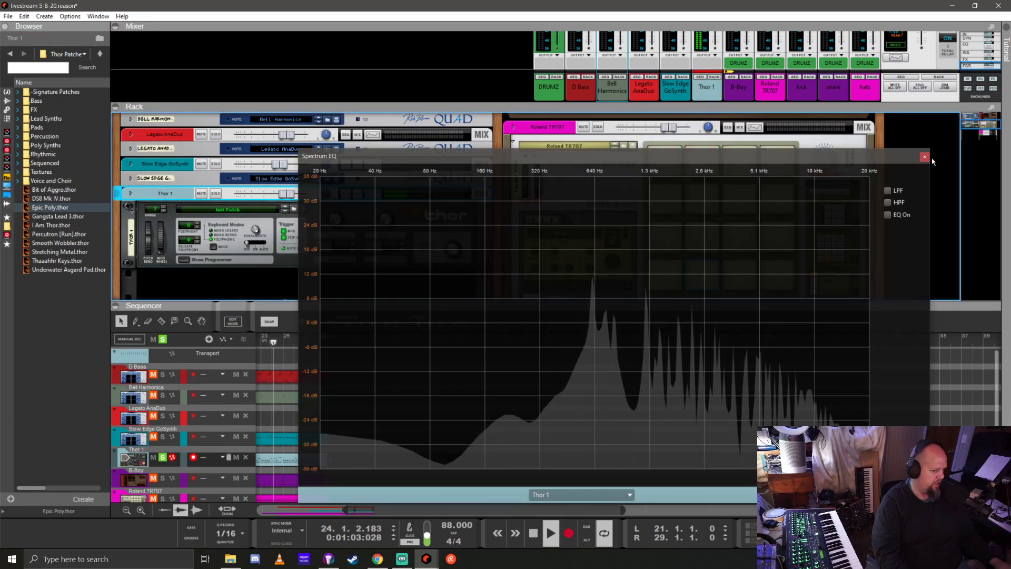
{"action": "left_click", "coordinate": [924, 157]}
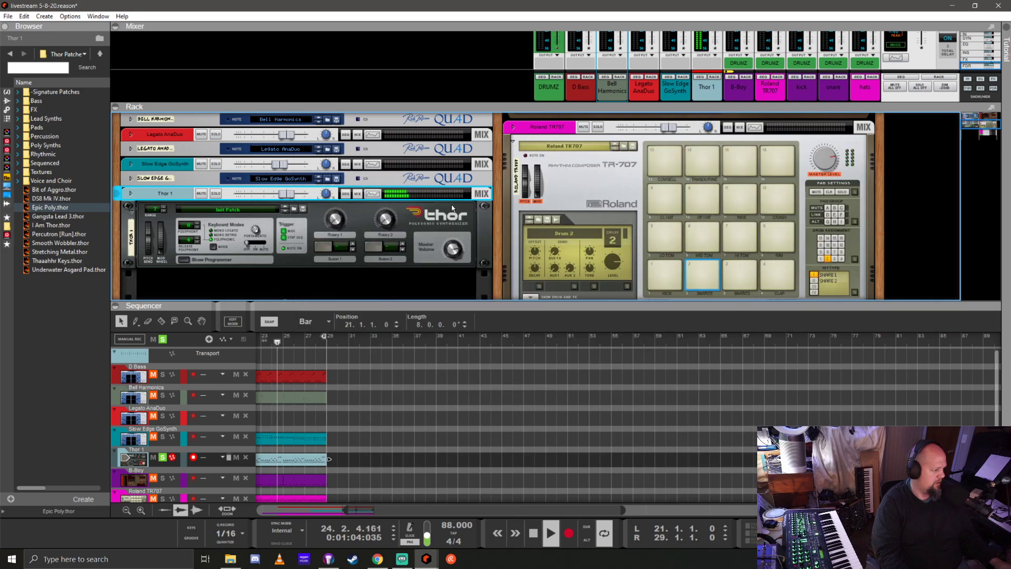
{"action": "left_click", "coordinate": [131, 192]}
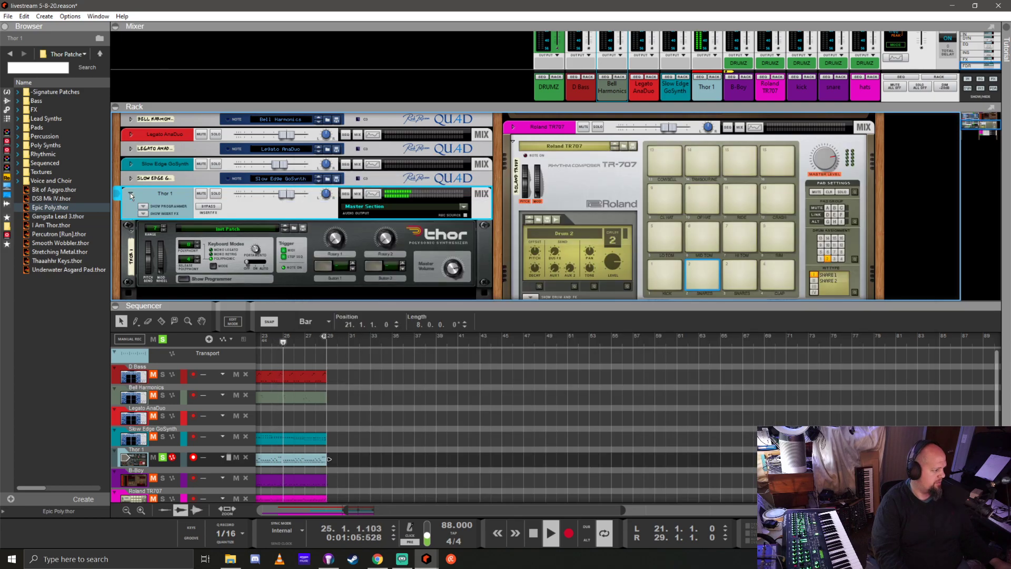
Try to add TAL-Chorus-LX-64 above Thor 1's mix channel and check its cabling on the rack's rear
{"action": "left_click", "coordinate": [11, 110]}
{"action": "scroll", "coordinate": [50, 167], "scroll_direction": "down", "scroll_amount": 10}
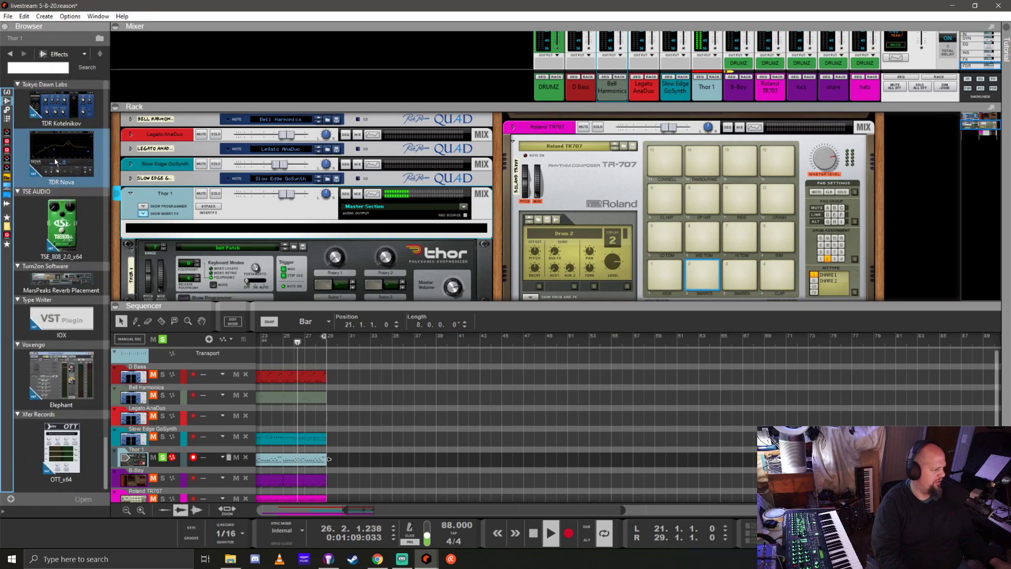
{"action": "scroll", "coordinate": [55, 161], "scroll_direction": "up", "scroll_amount": 3}
{"action": "left_click_drag", "start_coordinate": [58, 161], "coordinate": [317, 218]}
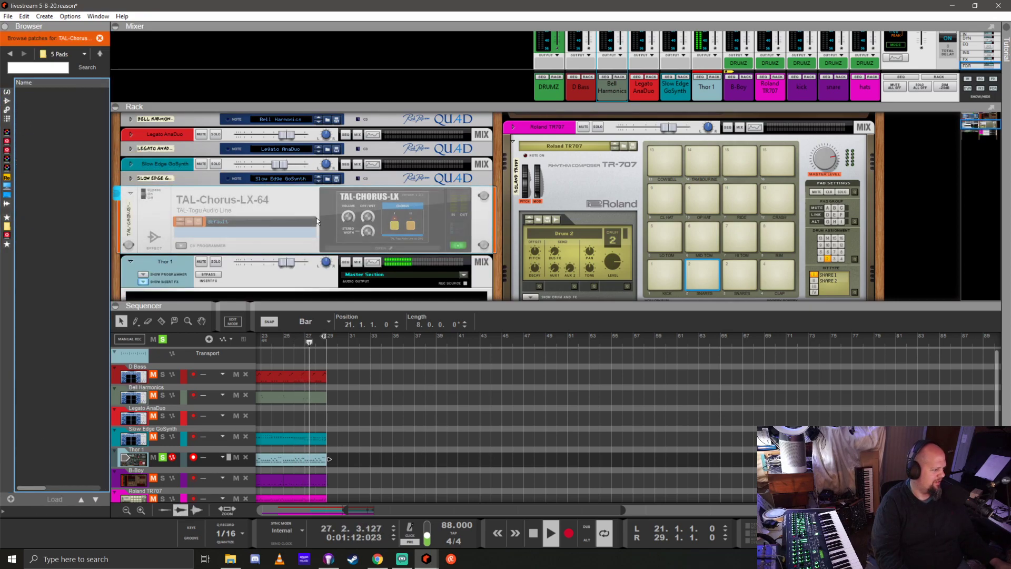
{"action": "left_click", "coordinate": [384, 220]}
{"action": "left_click", "coordinate": [198, 27]}
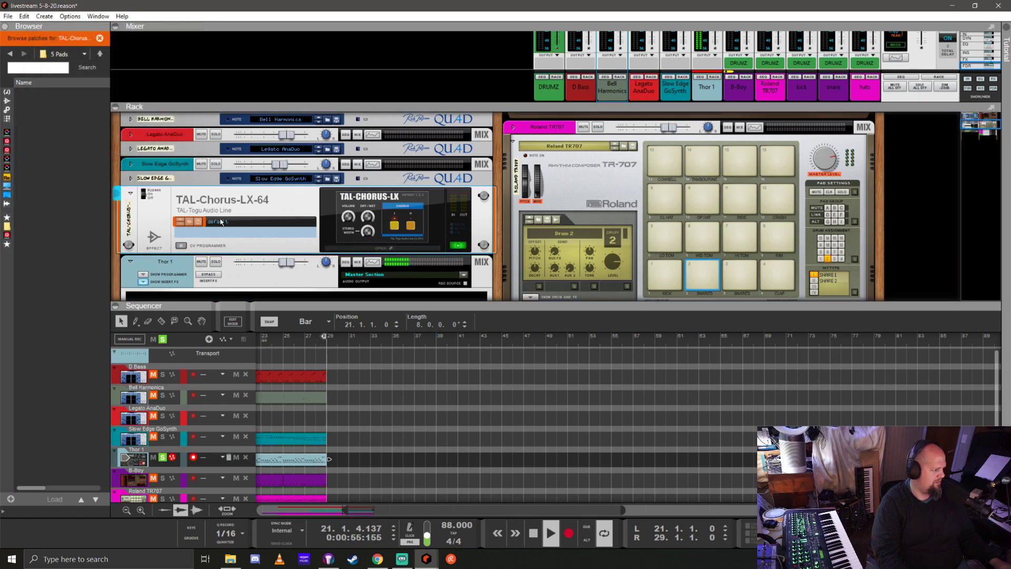
{"action": "key", "text": "Tab"}
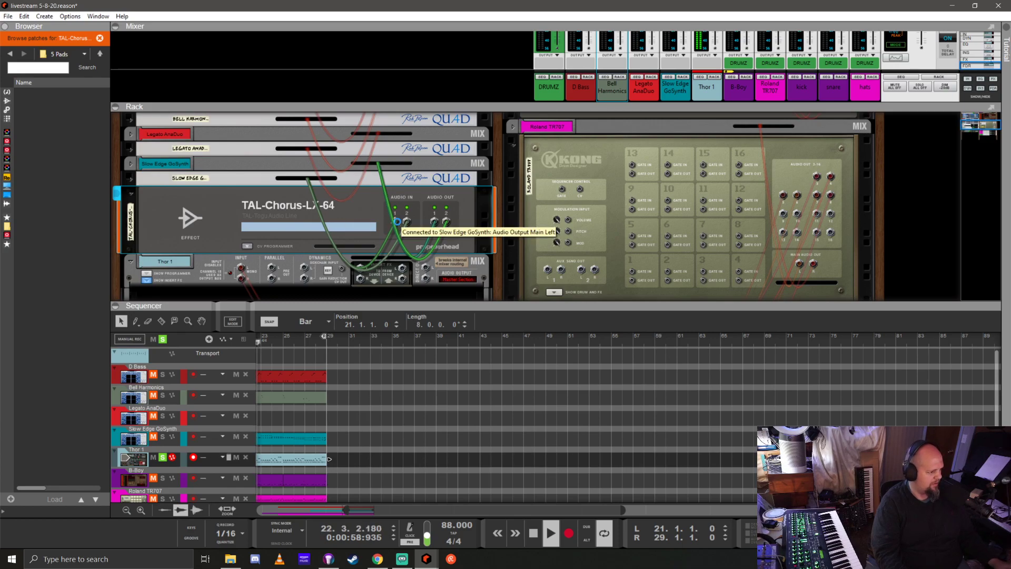
{"action": "key", "text": "Tab"}
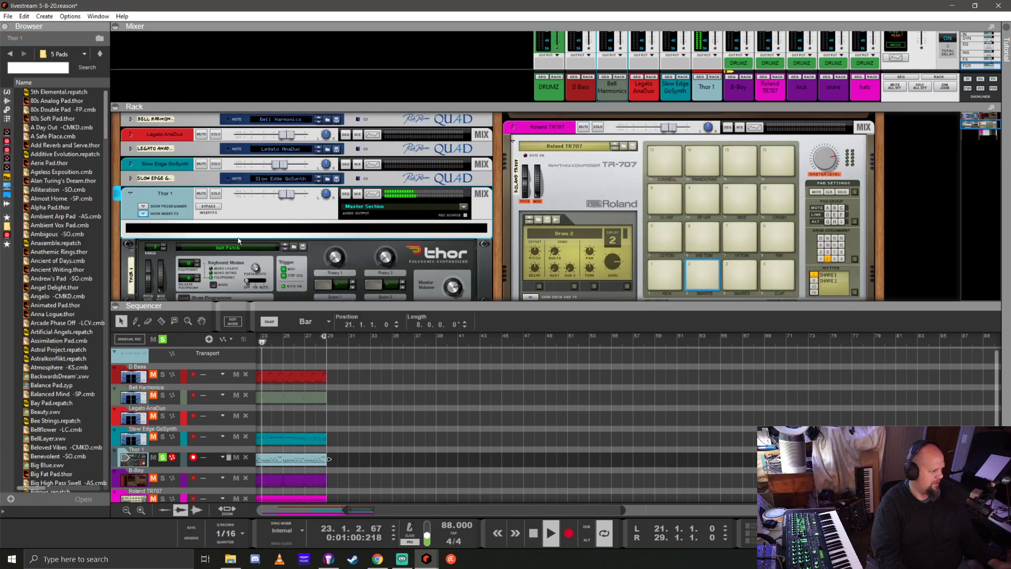
Add TAL-Chorus-LX-64 inside the insert effects area of Thor 1's mix channel
{"action": "left_click", "coordinate": [7, 100]}
{"action": "scroll", "coordinate": [40, 176], "scroll_direction": "down", "scroll_amount": 15}
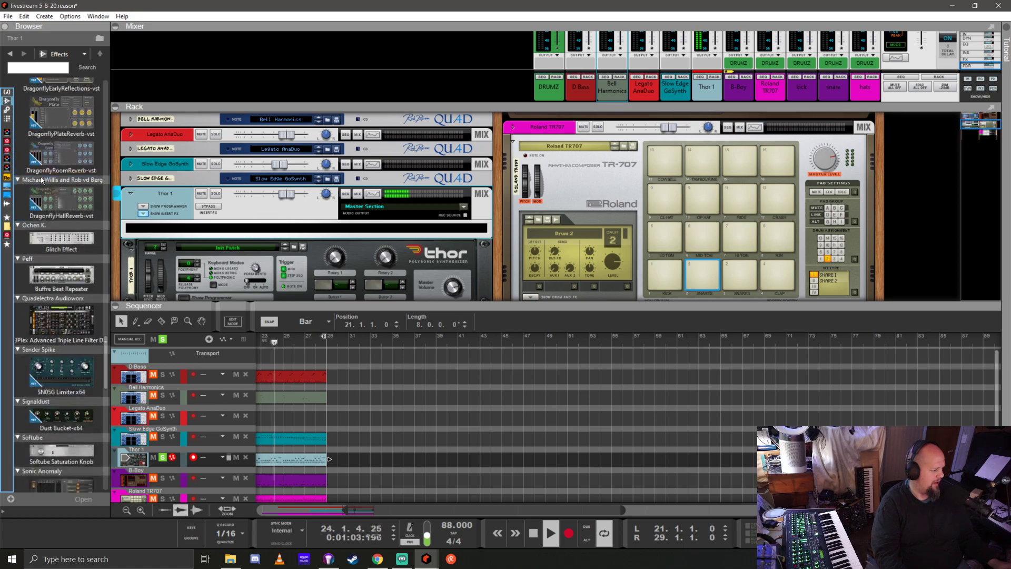
{"action": "left_click_drag", "start_coordinate": [40, 176], "coordinate": [307, 248]}
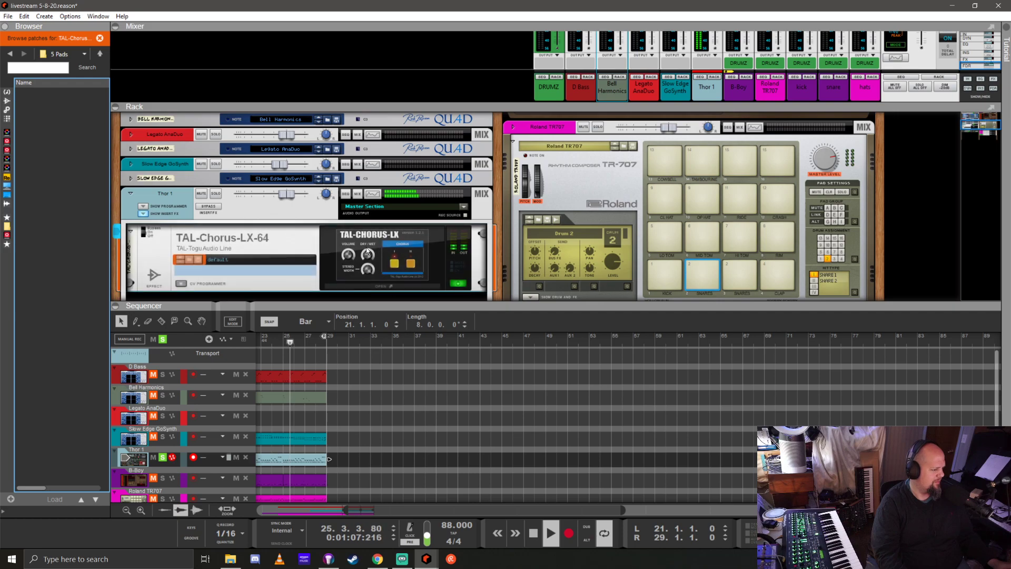
Open Thor 1's Spectrum EQ, enable its high-pass filter at about 865 Hz and switch the EQ on
{"action": "left_click", "coordinate": [382, 201]}
{"action": "left_click", "coordinate": [382, 199]}
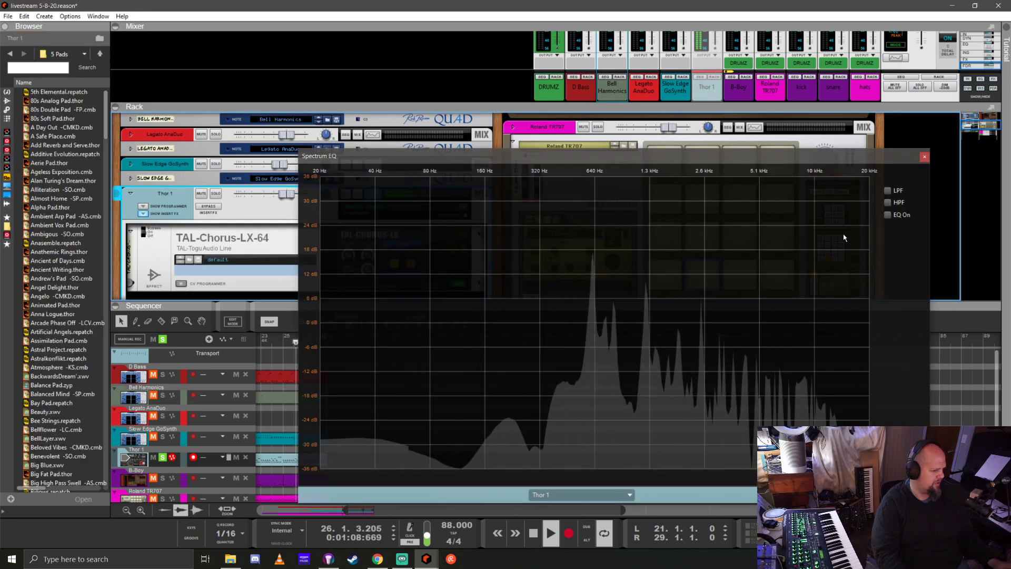
{"action": "left_click", "coordinate": [887, 202]}
{"action": "left_click_drag", "start_coordinate": [497, 324], "coordinate": [620, 322]}
{"action": "left_click", "coordinate": [888, 215]}
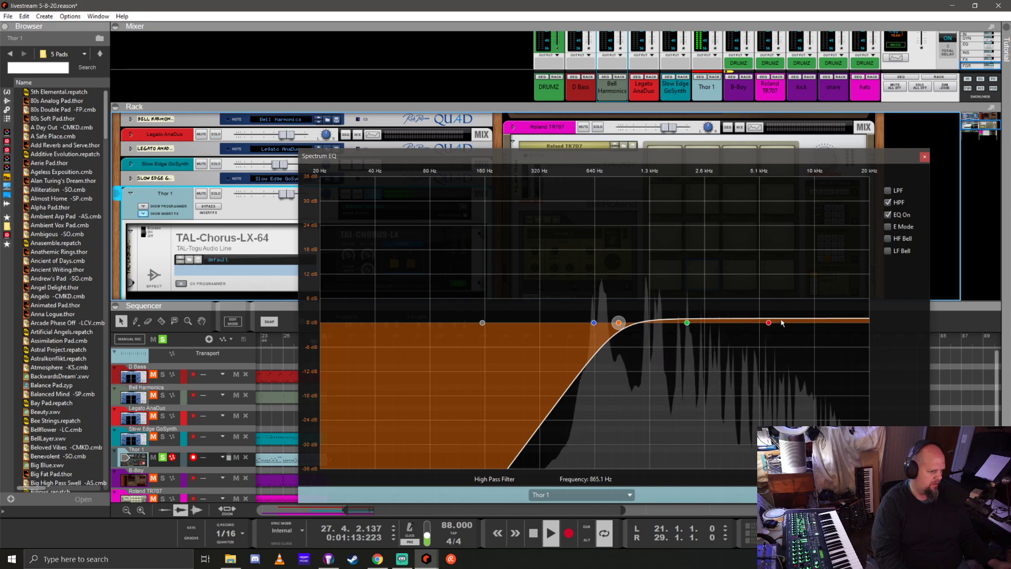
Boost Thor 1's highs about 12.4 dB near 20.5 kHz, enable E Mode and cut the high mids about 2.2 dB at 1.29 kHz
{"action": "left_click_drag", "start_coordinate": [781, 322], "coordinate": [869, 273]}
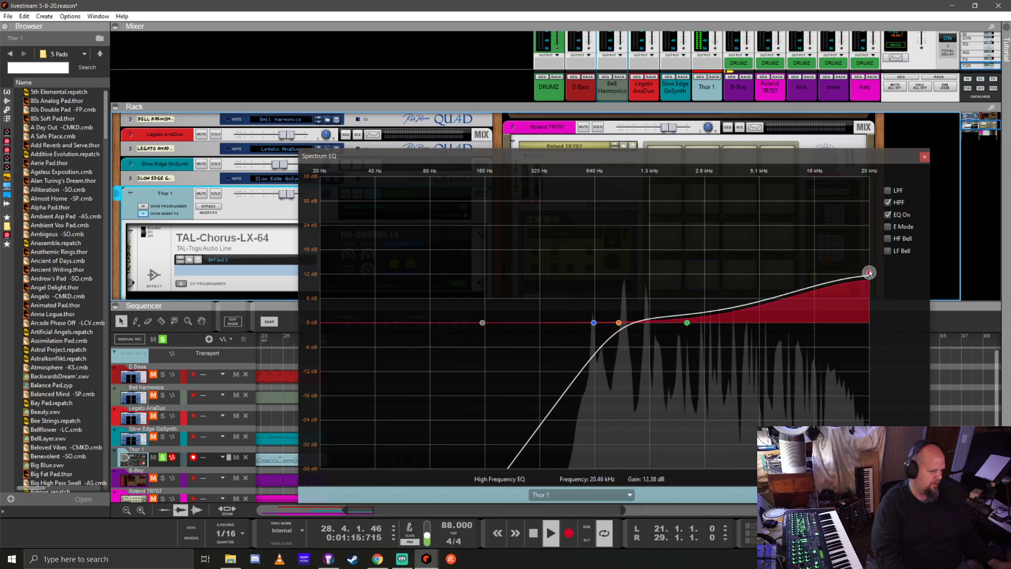
{"action": "left_click", "coordinate": [888, 228]}
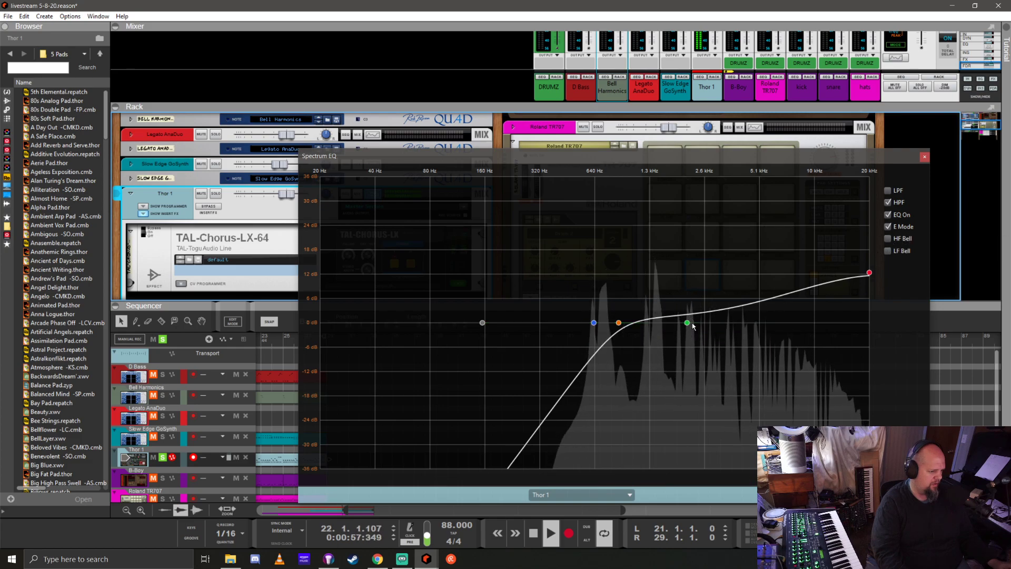
{"action": "left_click_drag", "start_coordinate": [693, 326], "coordinate": [652, 335]}
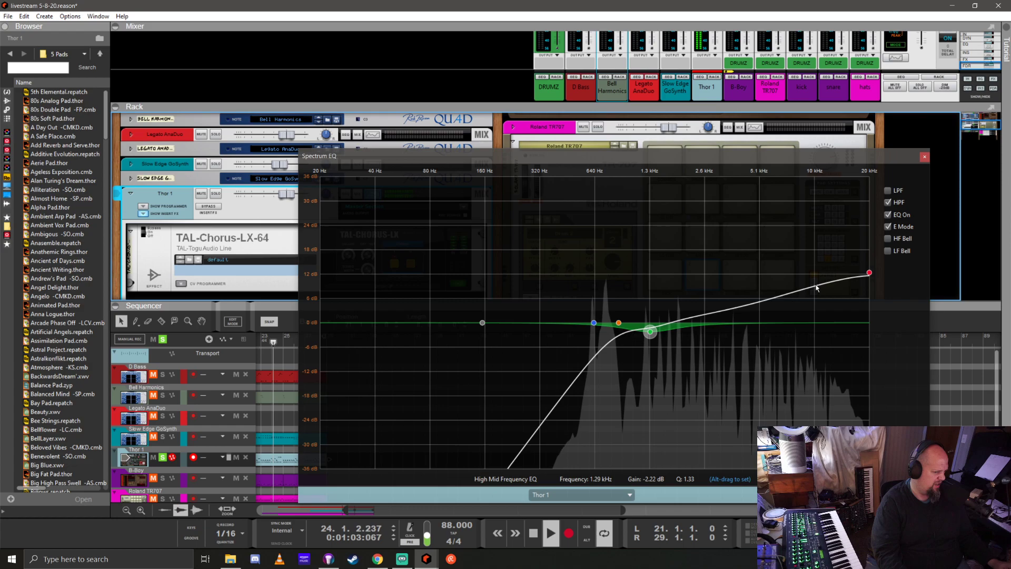
{"action": "left_click", "coordinate": [924, 157]}
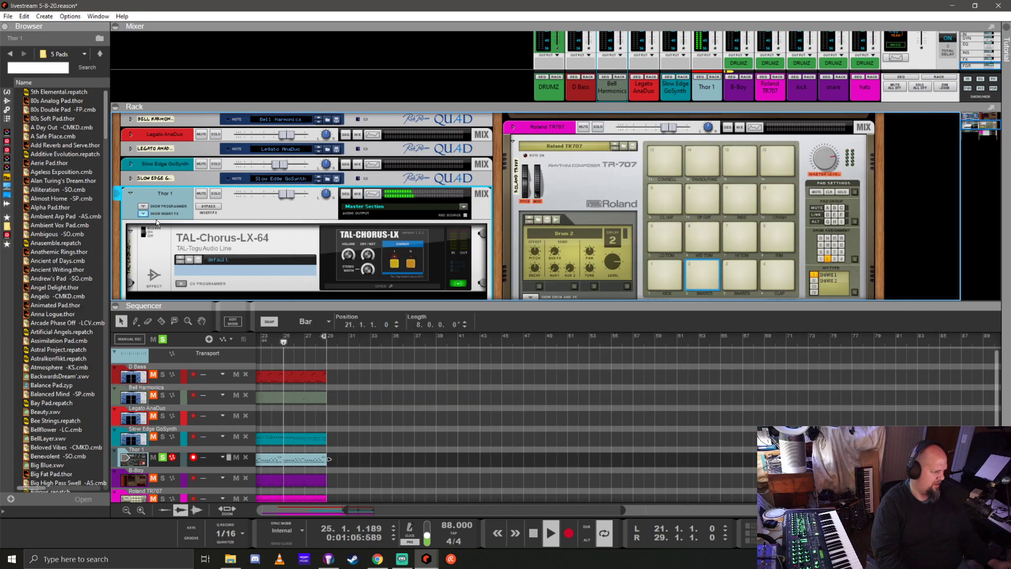
Collapse Thor 1's insert effects and mix channel, enlarge the mixer and turn on Thor 1's send 5
{"action": "left_click", "coordinate": [140, 212]}
{"action": "left_click", "coordinate": [131, 194]}
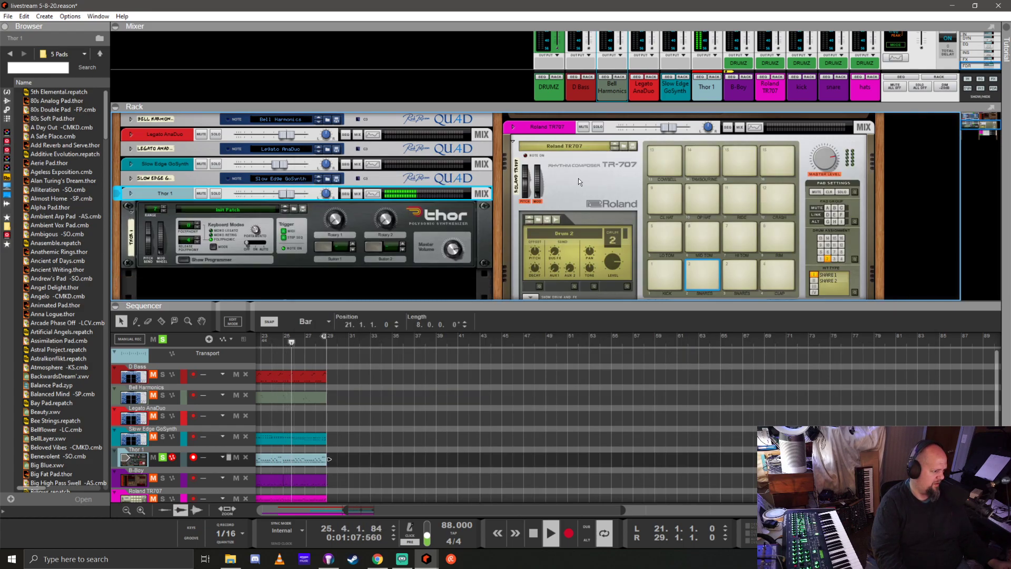
{"action": "left_click_drag", "start_coordinate": [847, 107], "coordinate": [849, 316]}
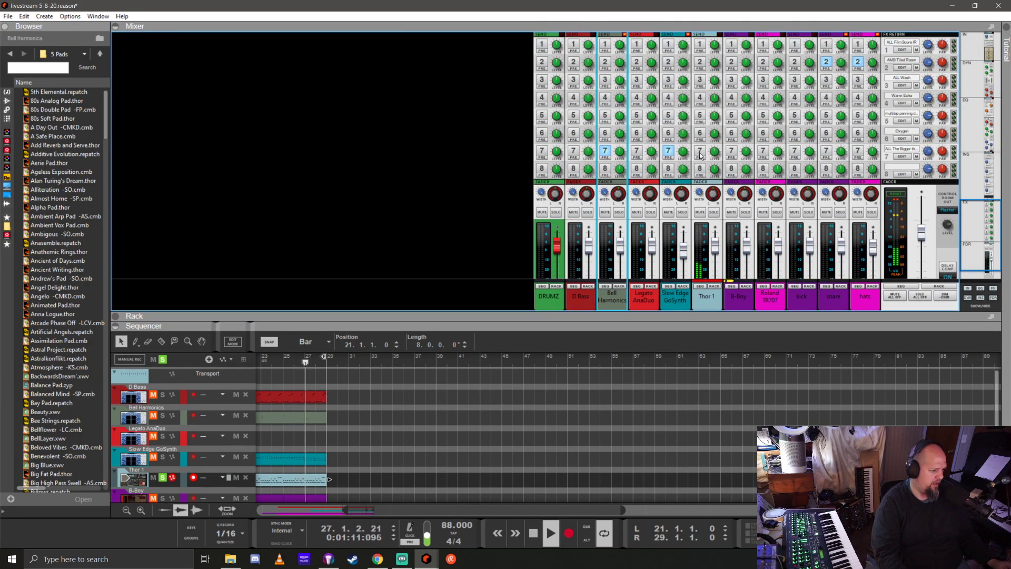
{"action": "left_click", "coordinate": [700, 115]}
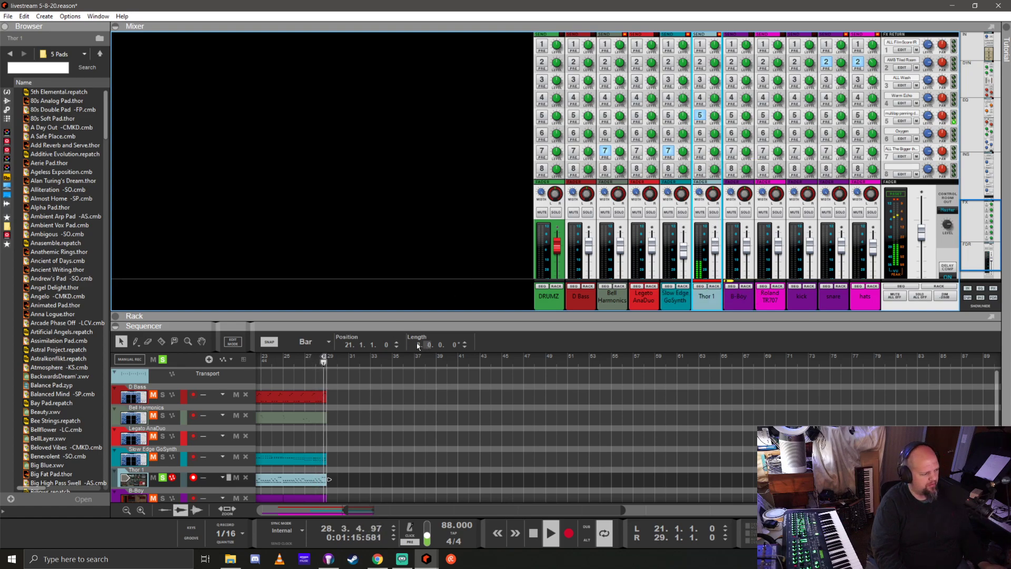
Clear the solo to play the full mix, enlarge the sequencer to show the whole arrangement and return to bar 21
{"action": "left_click", "coordinate": [161, 358]}
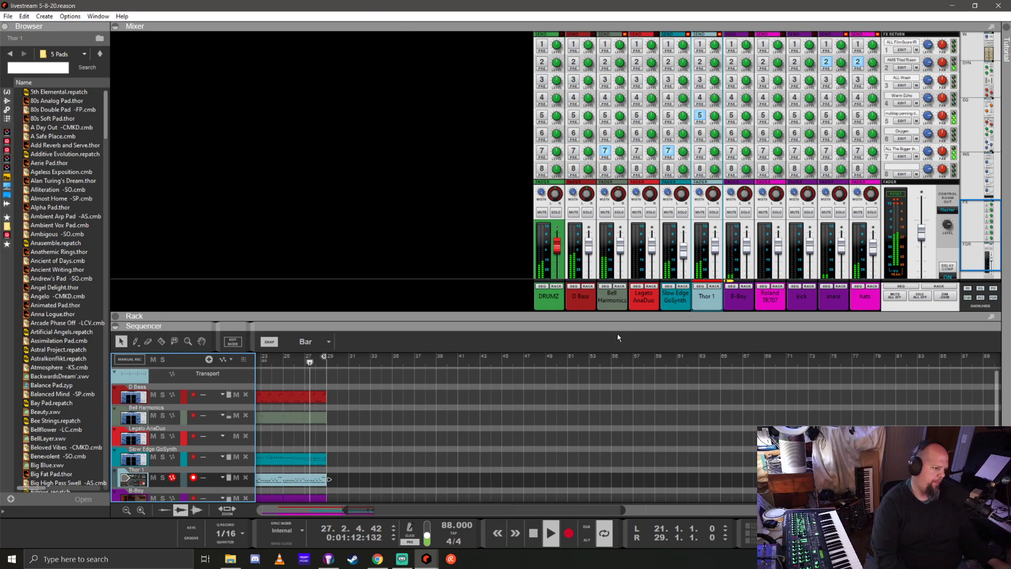
{"action": "left_click_drag", "start_coordinate": [650, 331], "coordinate": [650, 194]}
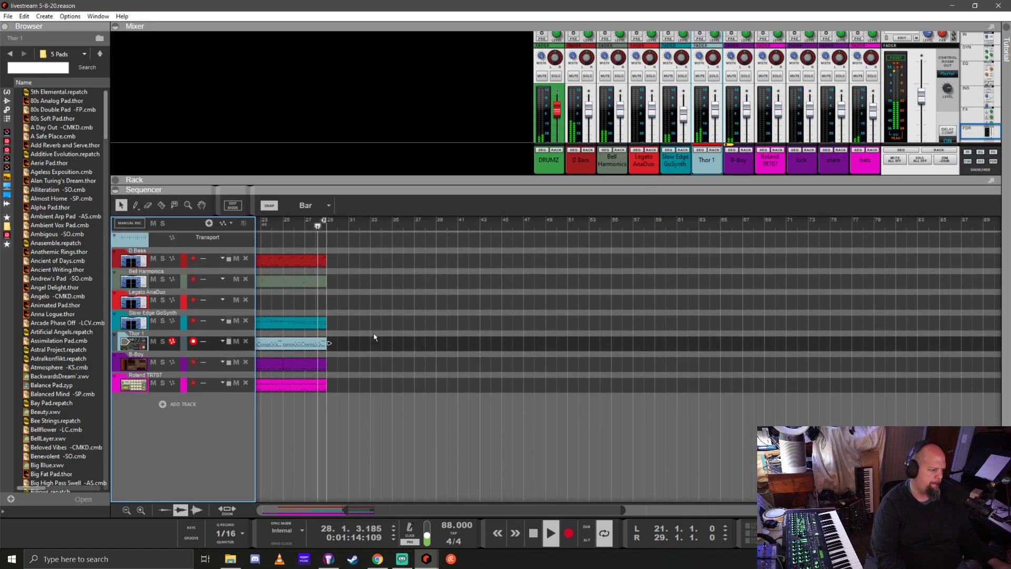
{"action": "scroll", "coordinate": [425, 318], "scroll_direction": "left", "scroll_amount": 5}
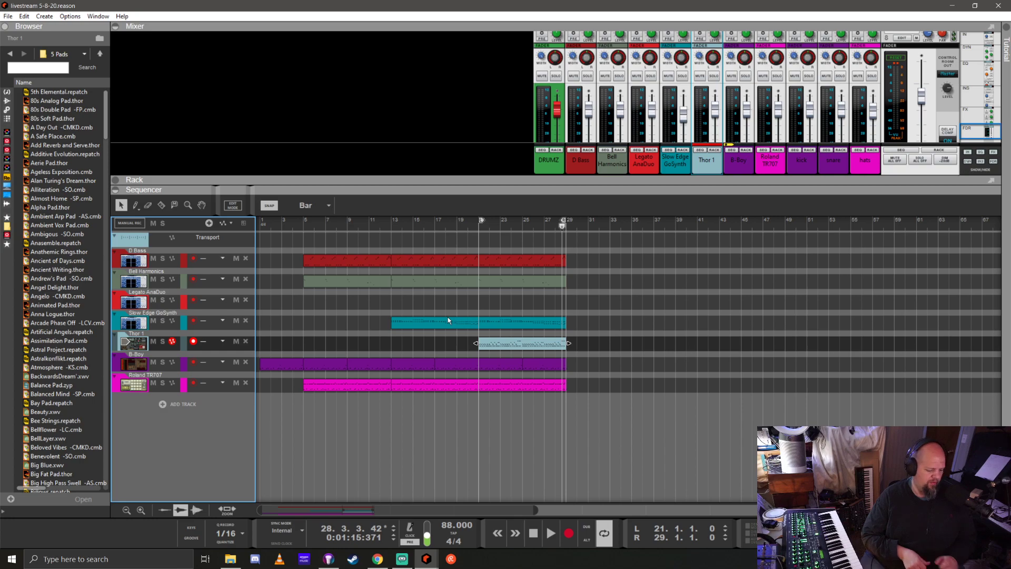
{"action": "key", "text": "KP_0"}
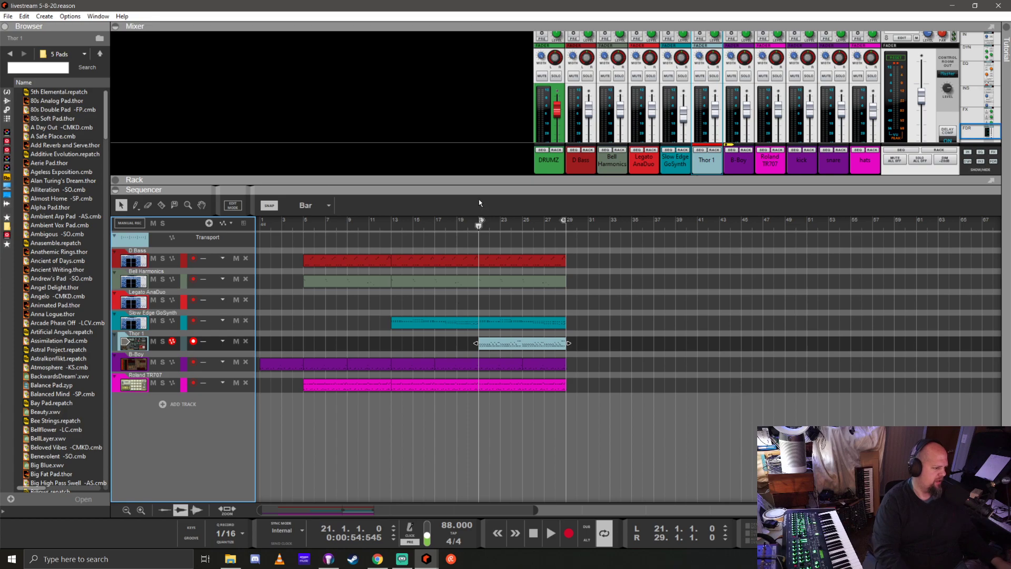
{"action": "left_click_drag", "start_coordinate": [532, 194], "coordinate": [530, 158]}
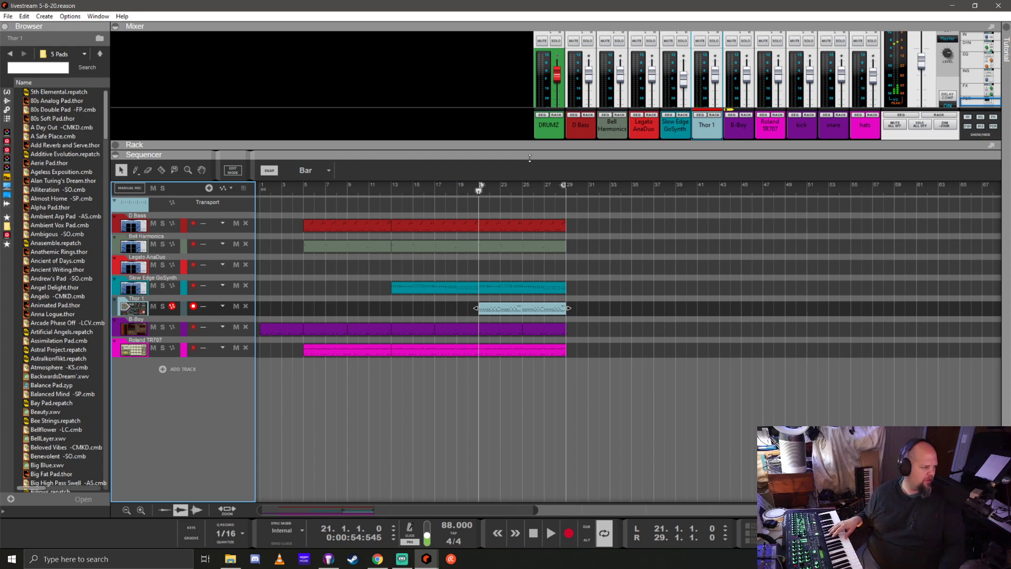
Record an eight-bar part on the Legato AnaDuo track from bar 29 with looping off, finishing with the playhead at bar 37
{"action": "left_click", "coordinate": [137, 267]}
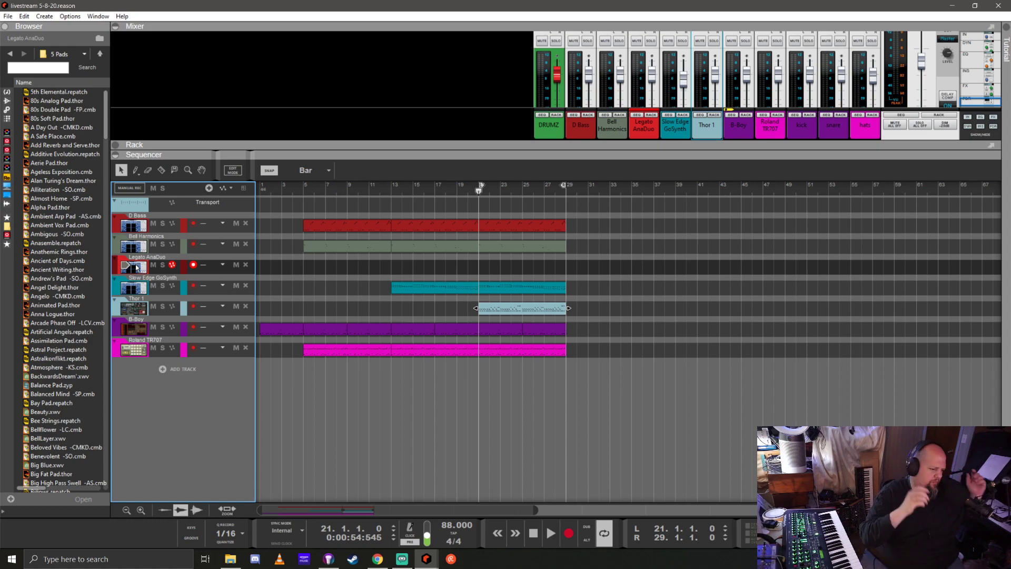
{"action": "left_click", "coordinate": [565, 193]}
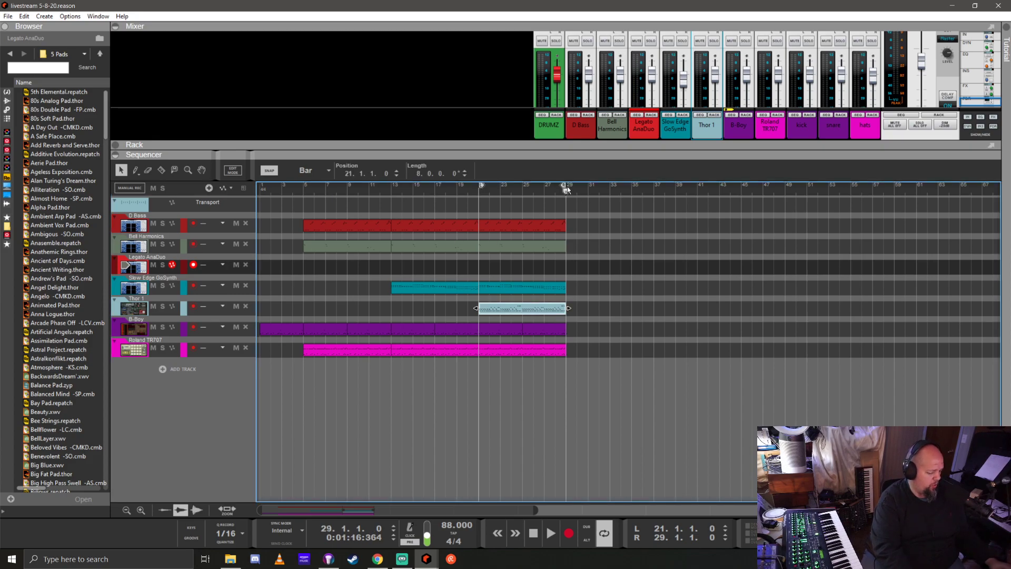
{"action": "key", "text": "l"}
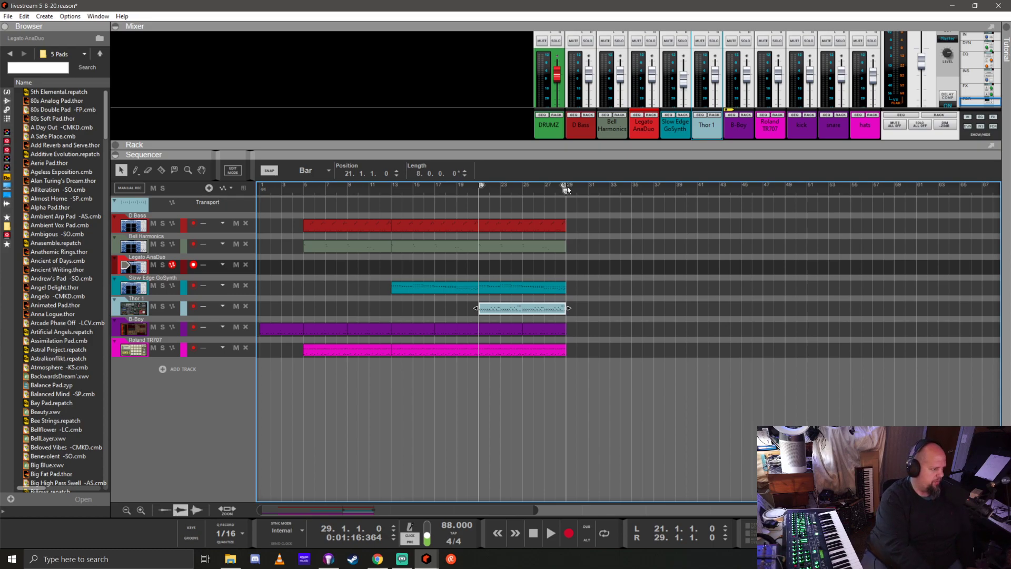
{"action": "key", "text": "ctrl+Return"}
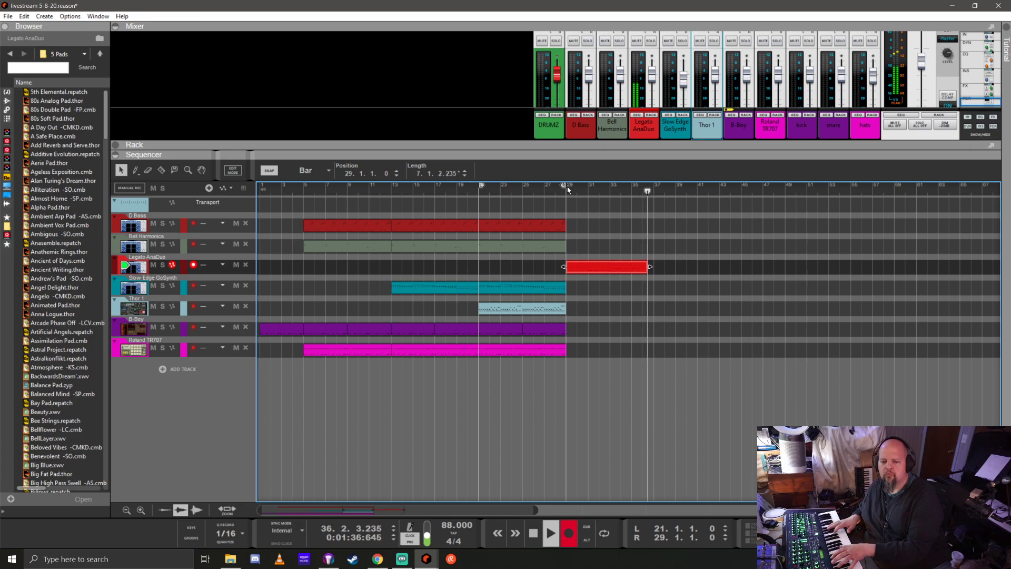
{"action": "key", "text": "space"}
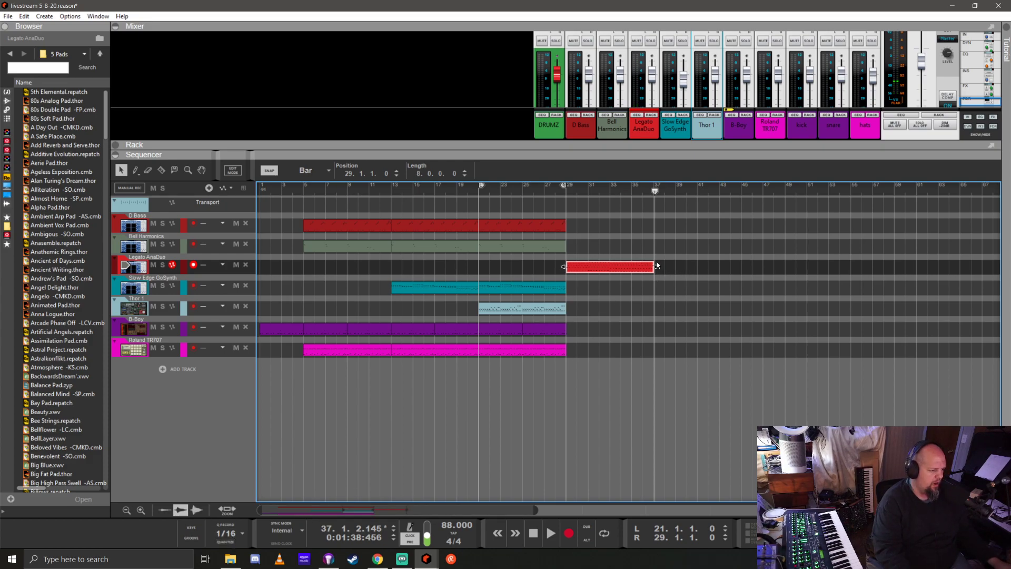
{"action": "left_click", "coordinate": [656, 193]}
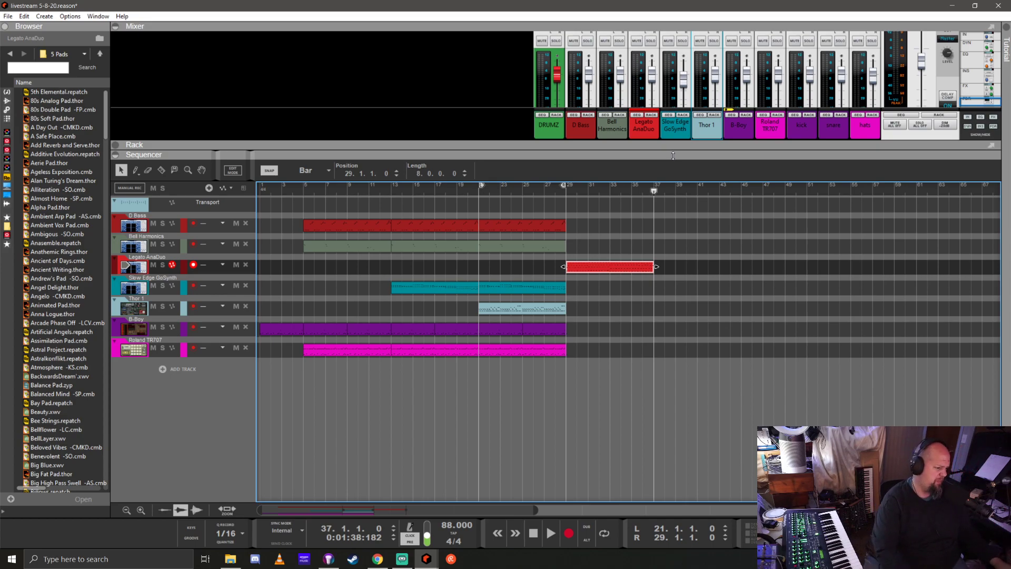
Enlarge the rack, expand the Legato AnaDuo mix channel and insert TDR Nova on it from the effects browser
{"action": "left_click_drag", "start_coordinate": [700, 154], "coordinate": [700, 337]}
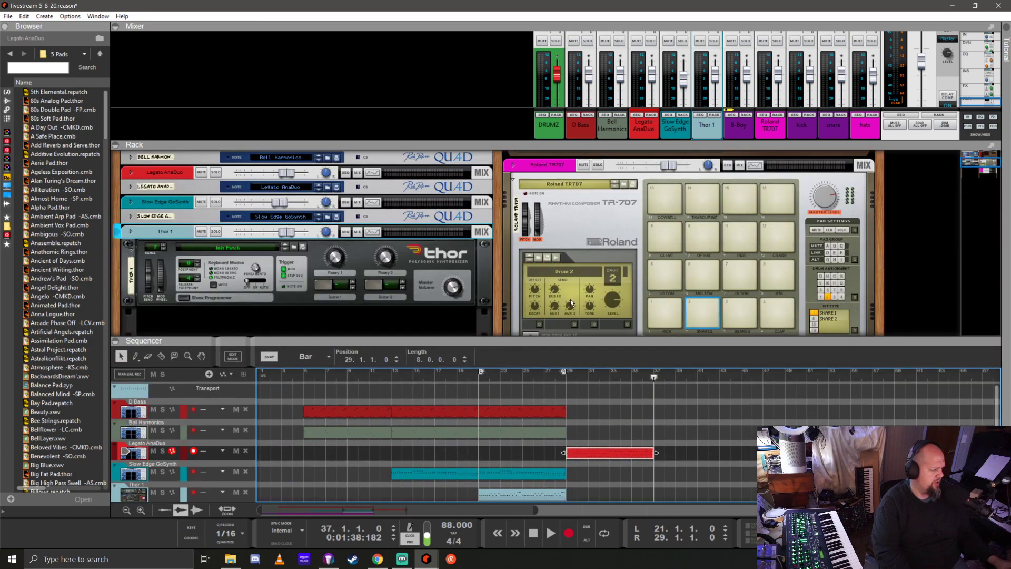
{"action": "scroll", "coordinate": [368, 242], "scroll_direction": "down", "scroll_amount": 5}
{"action": "left_click", "coordinate": [6, 100]}
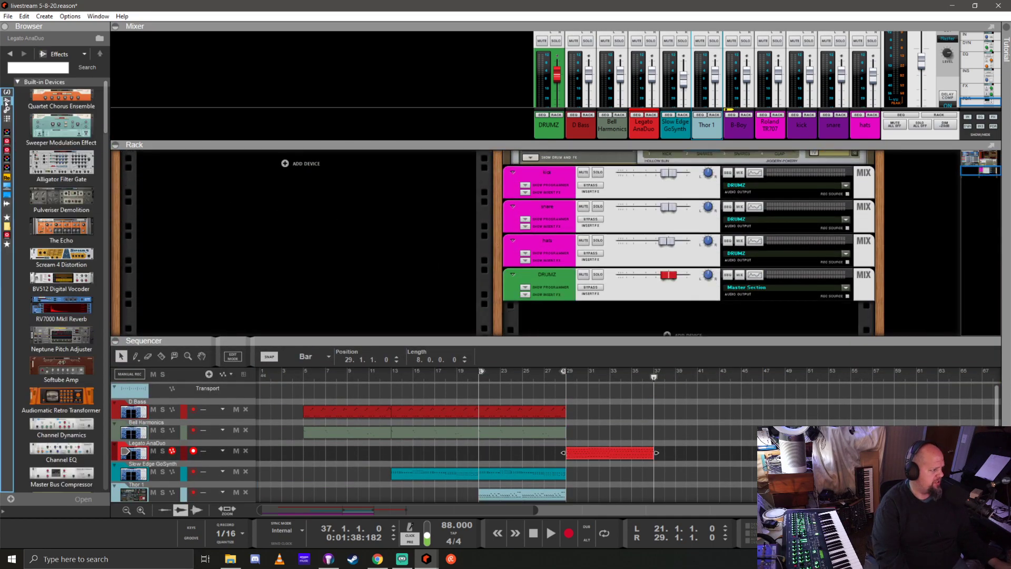
{"action": "scroll", "coordinate": [59, 291], "scroll_direction": "down", "scroll_amount": 5}
{"action": "scroll", "coordinate": [59, 290], "scroll_direction": "down", "scroll_amount": 15}
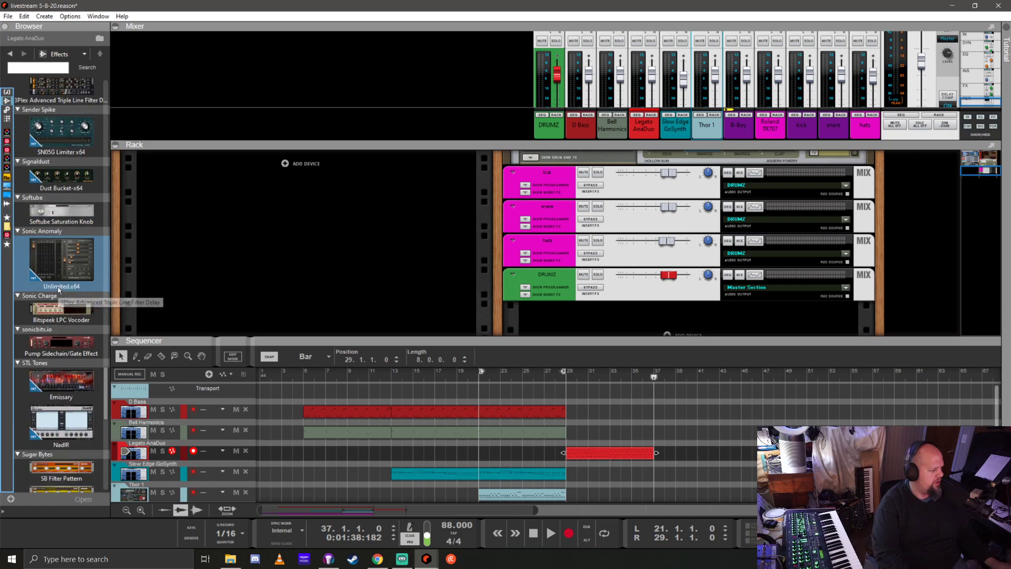
{"action": "scroll", "coordinate": [61, 279], "scroll_direction": "up", "scroll_amount": 1}
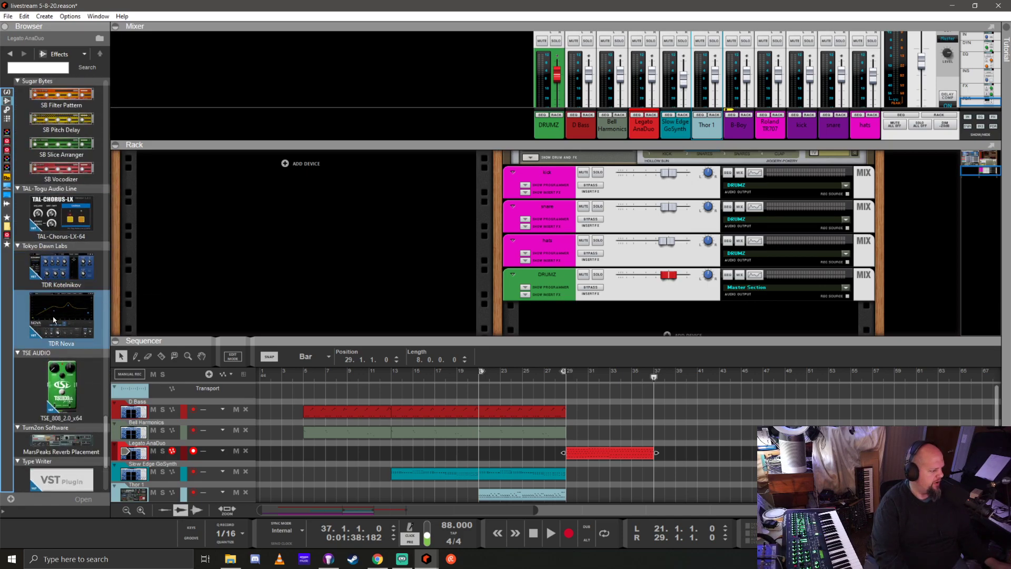
{"action": "scroll", "coordinate": [255, 282], "scroll_direction": "up", "scroll_amount": 4}
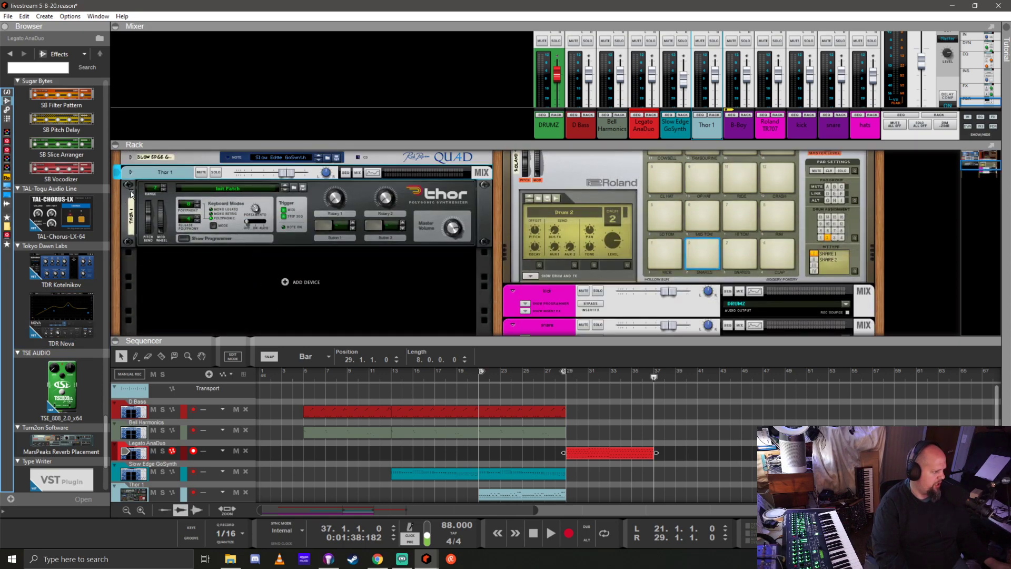
{"action": "scroll", "coordinate": [130, 192], "scroll_direction": "up", "scroll_amount": 5}
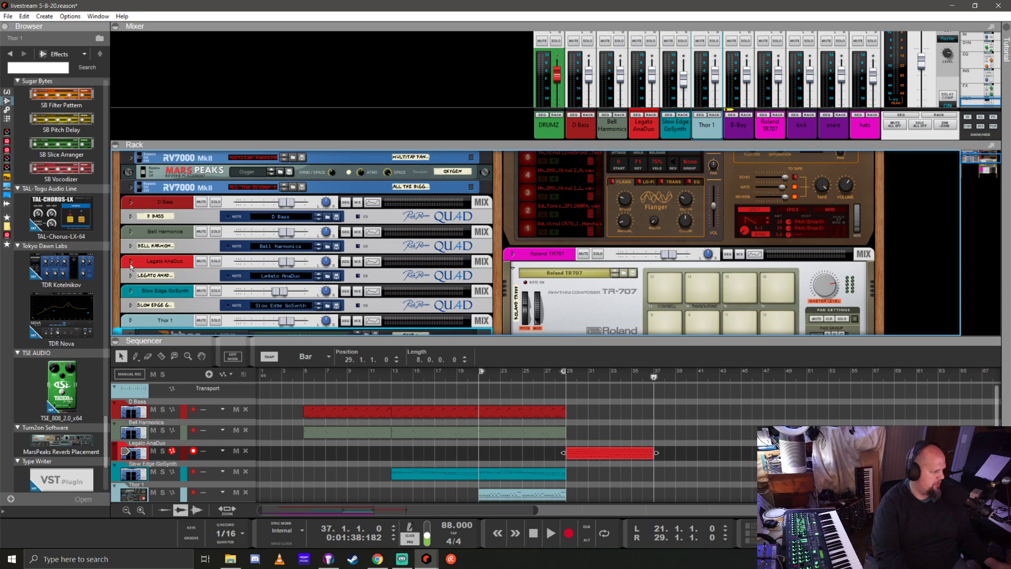
{"action": "left_click", "coordinate": [130, 261]}
{"action": "left_click_drag", "start_coordinate": [61, 316], "coordinate": [286, 295]}
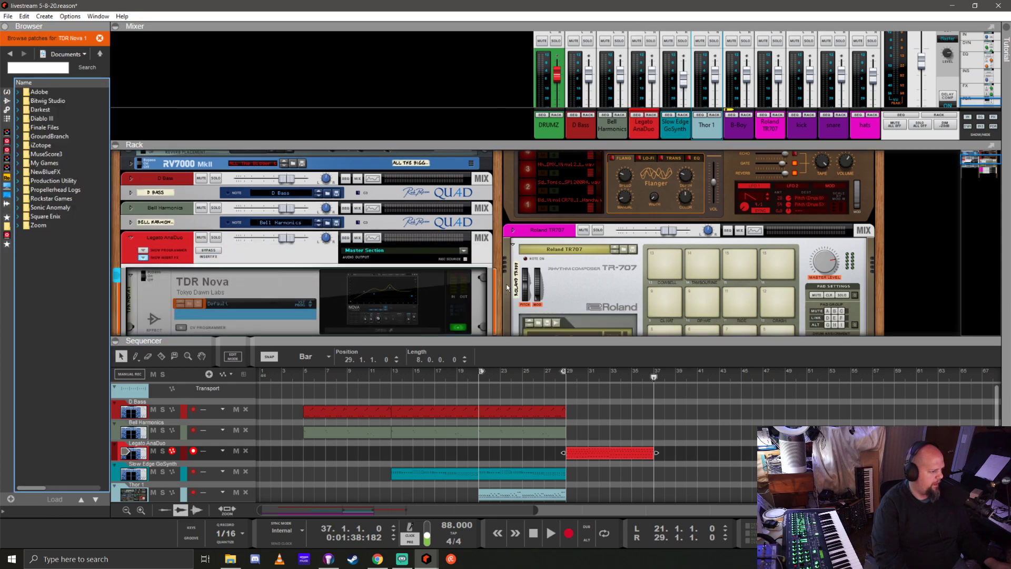
Set the loop locators around the Legato AnaDuo clip, bars 29 to 37, and play from bar 29
{"action": "right_click", "coordinate": [611, 458]}
{"action": "left_click", "coordinate": [645, 303]}
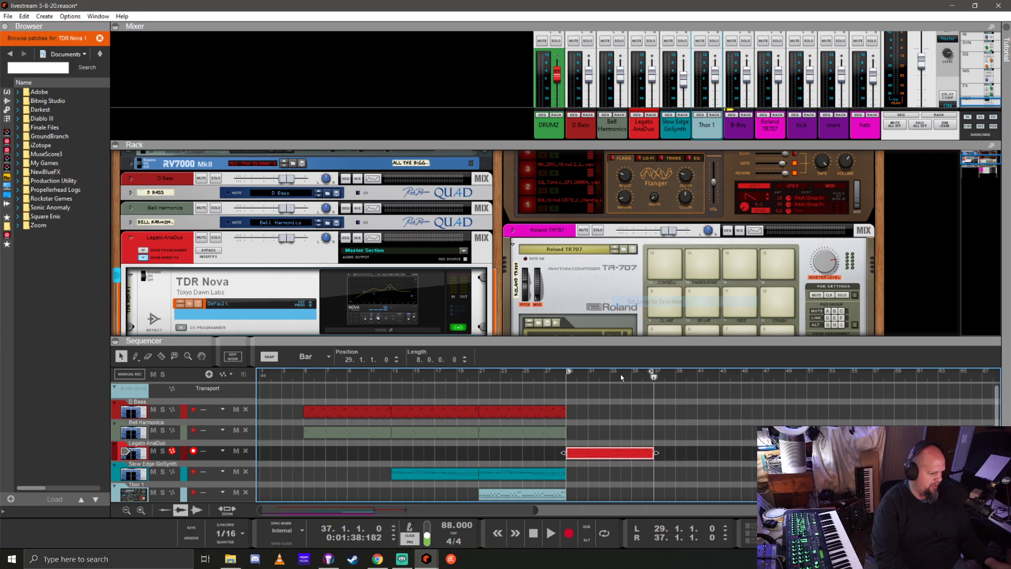
{"action": "left_click", "coordinate": [567, 381]}
{"action": "key", "text": "space"}
Open Legato AnaDuo's TDR Nova editor and move its window clear of the channel's rack devices
{"action": "scroll", "coordinate": [330, 247], "scroll_direction": "down", "scroll_amount": 1}
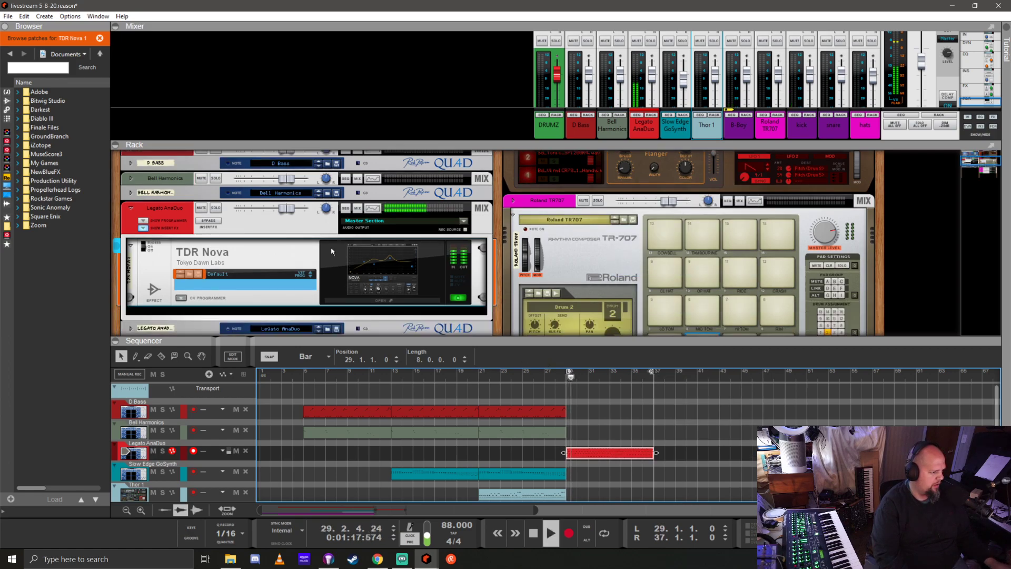
{"action": "left_click", "coordinate": [331, 245]}
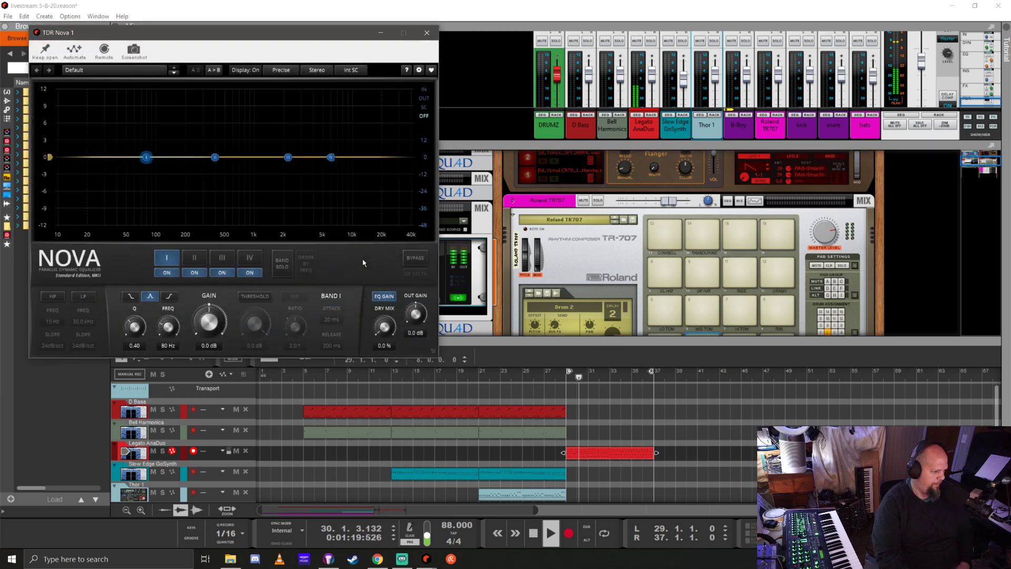
{"action": "left_click_drag", "start_coordinate": [323, 33], "coordinate": [765, 105]}
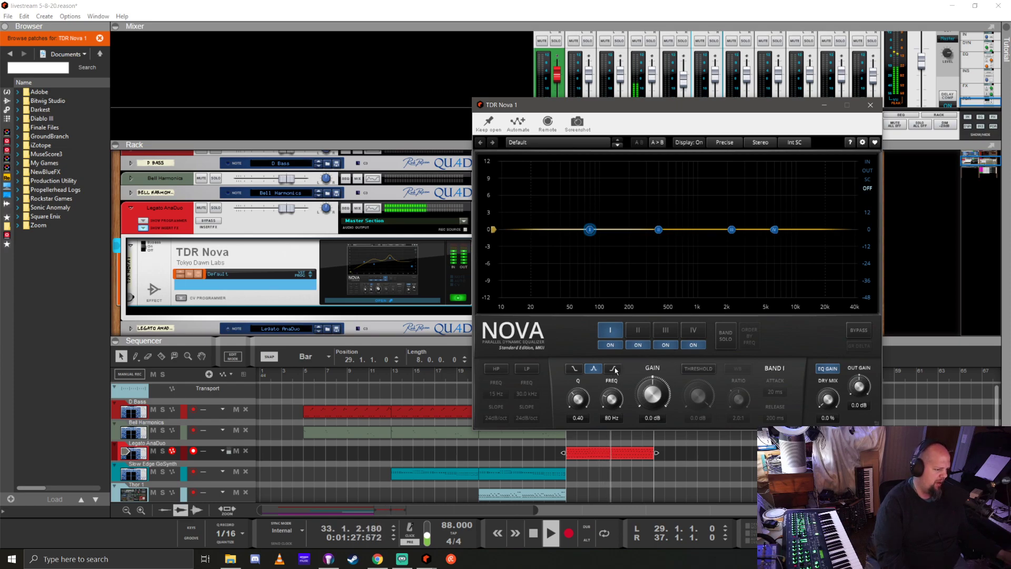
{"action": "left_click", "coordinate": [526, 368]}
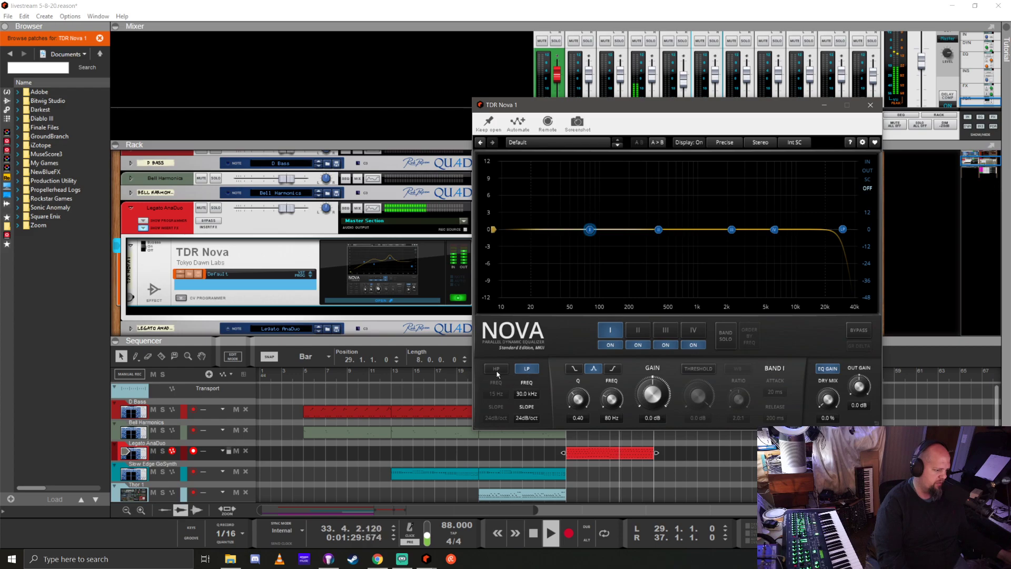
{"action": "left_click", "coordinate": [497, 370]}
{"action": "left_click", "coordinate": [496, 370]}
{"action": "left_click", "coordinate": [526, 368]}
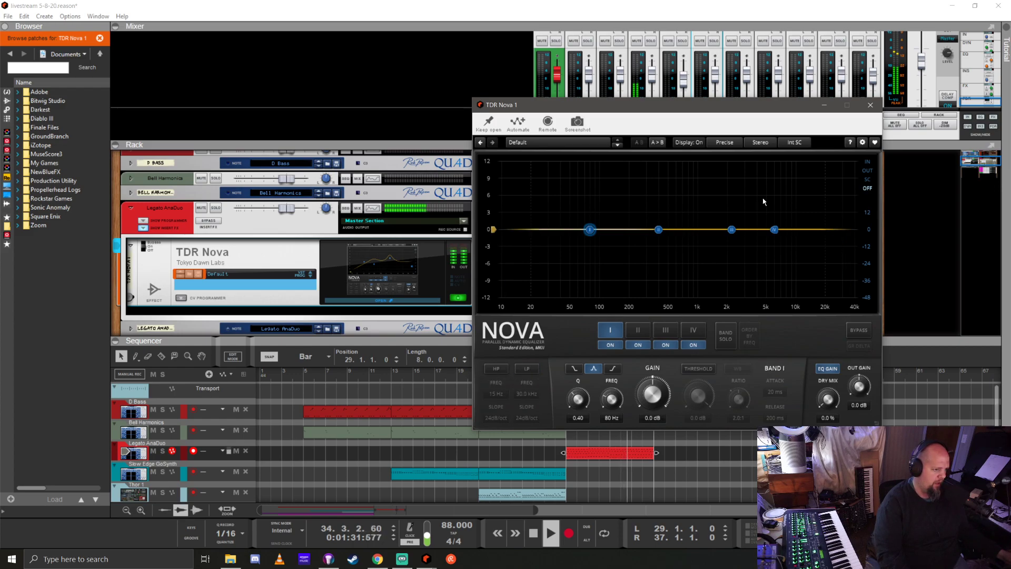
Set Nova's spectrum display to the input signal, then stop playback at bar 29 and turn looping on
{"action": "left_click", "coordinate": [867, 163]}
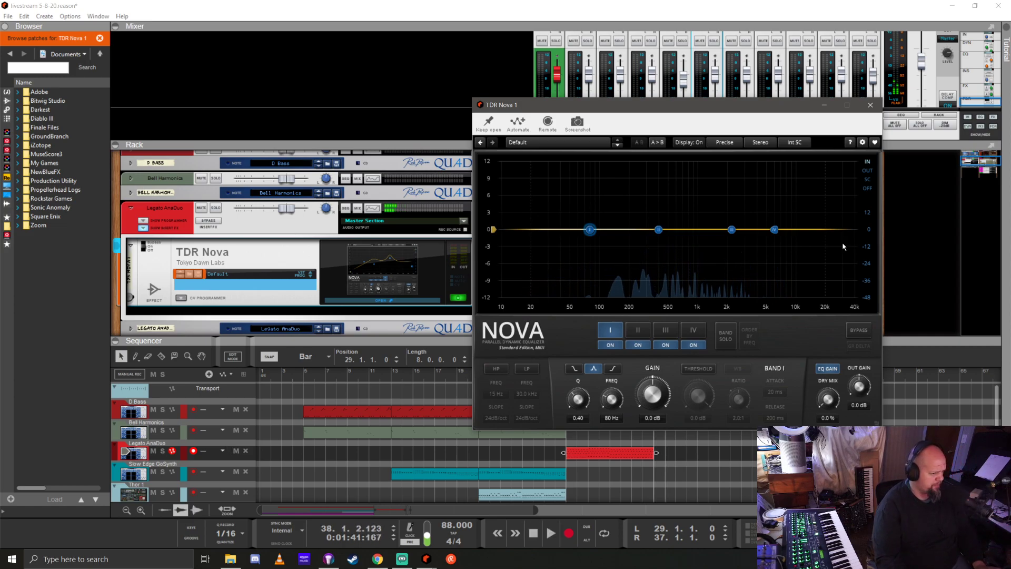
{"action": "key", "text": "space"}
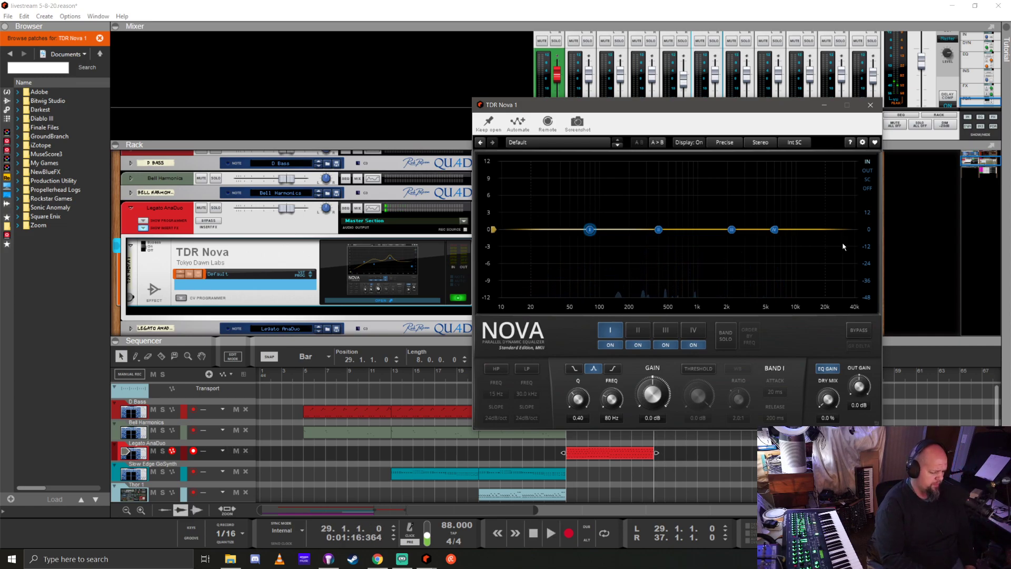
{"action": "key", "text": "l"}
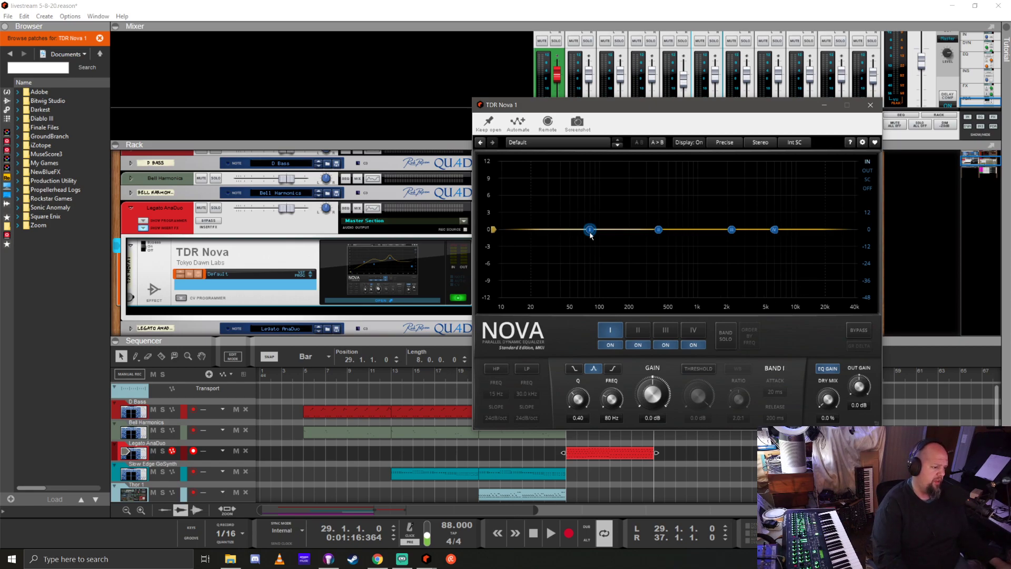
Loop the part and shape Nova's band I into a boost of about 6.1 dB at 86 Hz with Q 0.49
{"action": "left_click_drag", "start_coordinate": [590, 234], "coordinate": [594, 202]}
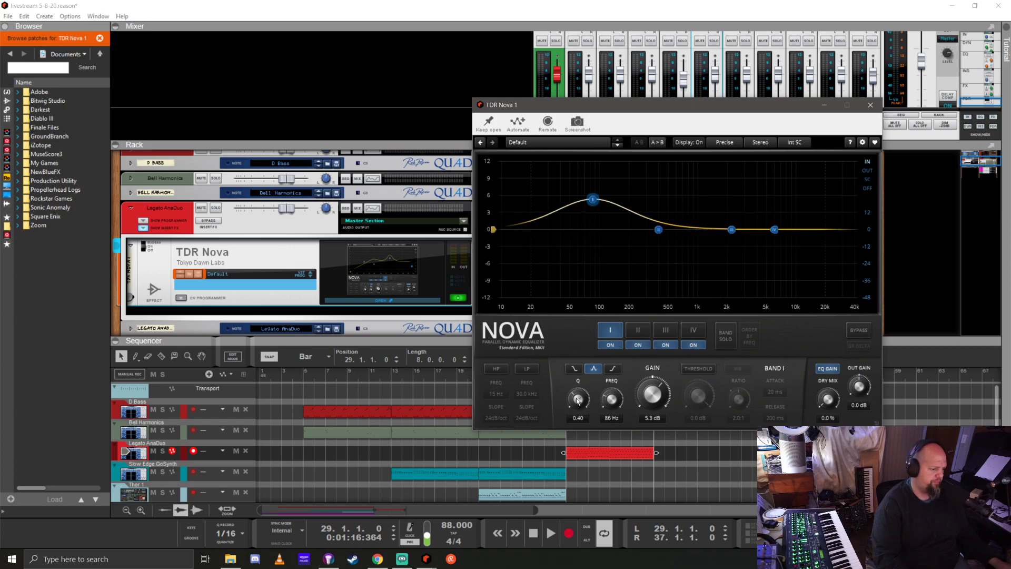
{"action": "left_click_drag", "start_coordinate": [577, 400], "coordinate": [577, 366]}
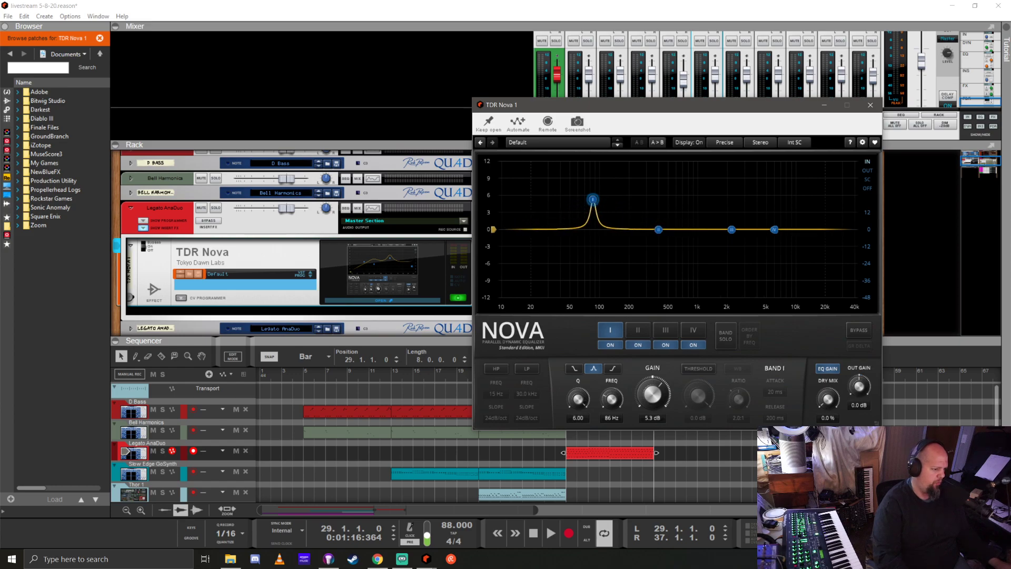
{"action": "left_click_drag", "start_coordinate": [577, 398], "coordinate": [577, 421]}
{"action": "left_click_drag", "start_coordinate": [589, 205], "coordinate": [594, 224]}
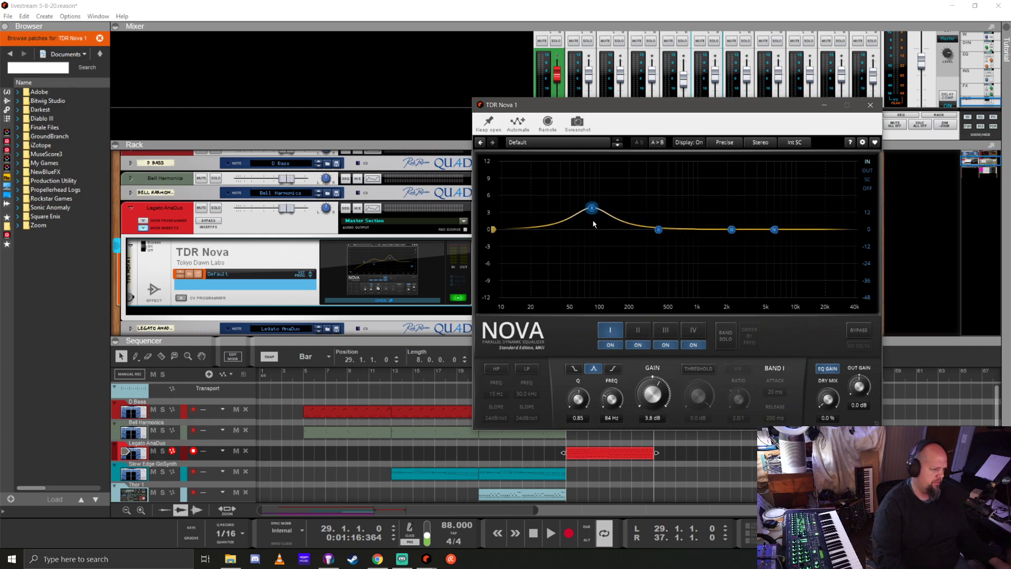
{"action": "key", "text": "space"}
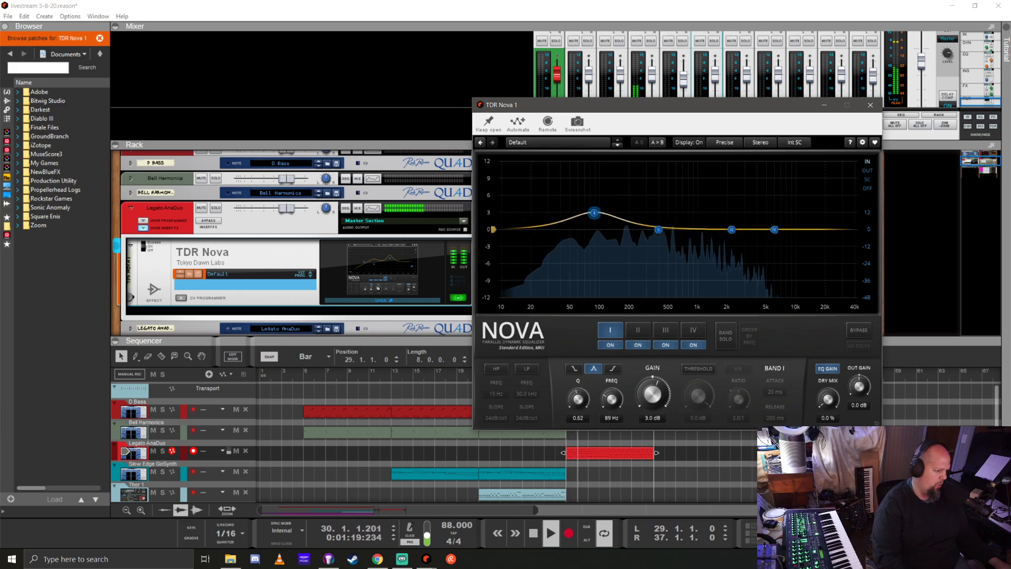
{"action": "scroll", "coordinate": [595, 215], "scroll_direction": "down", "scroll_amount": 3}
{"action": "left_click_drag", "start_coordinate": [594, 214], "coordinate": [593, 198]}
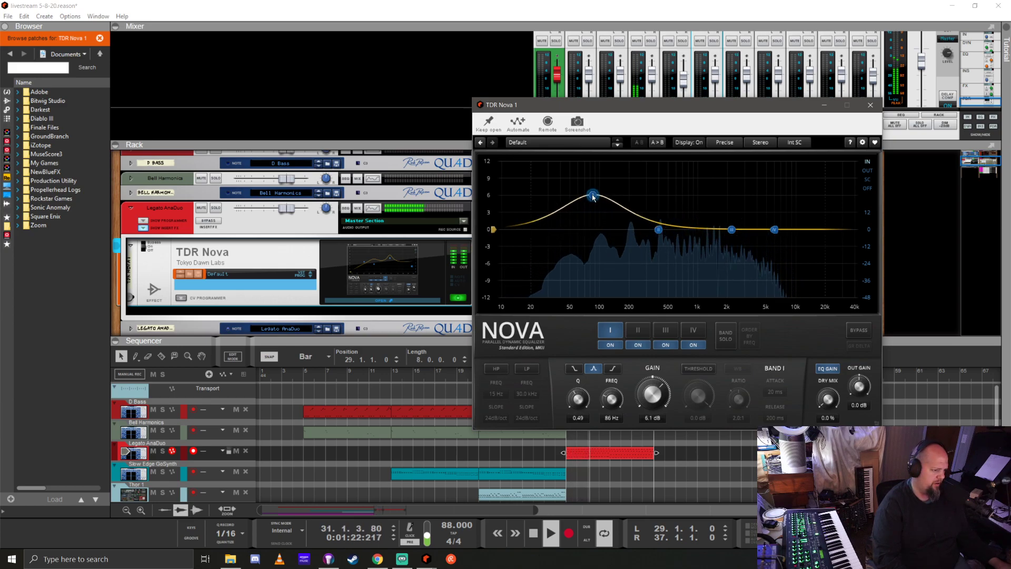
Enable Nova's high-pass filter with a 72 dB/oct slope and a cutoff of about 73 Hz
{"action": "left_click", "coordinate": [496, 368]}
{"action": "left_click_drag", "start_coordinate": [520, 229], "coordinate": [554, 229]}
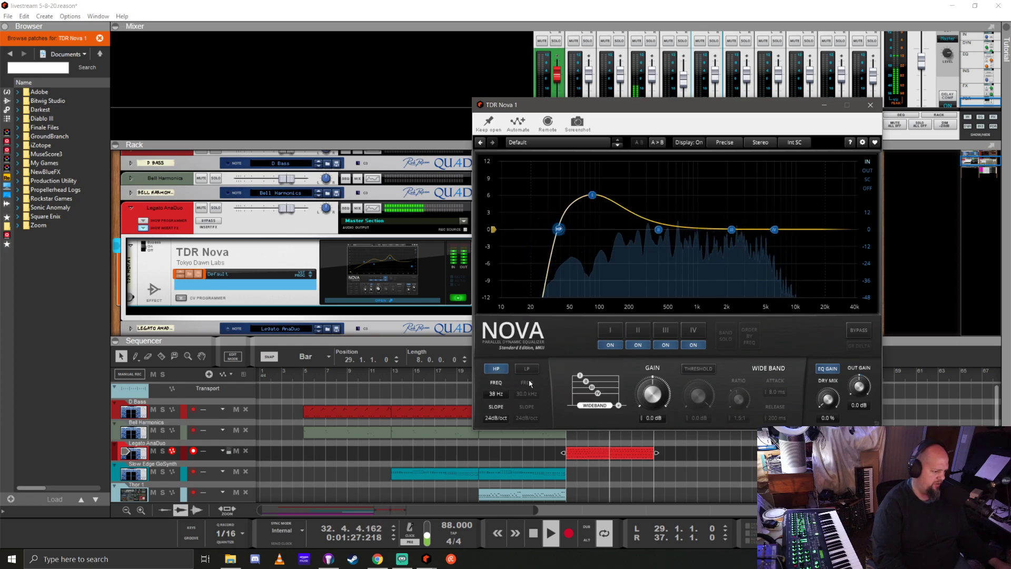
{"action": "left_click", "coordinate": [493, 418]}
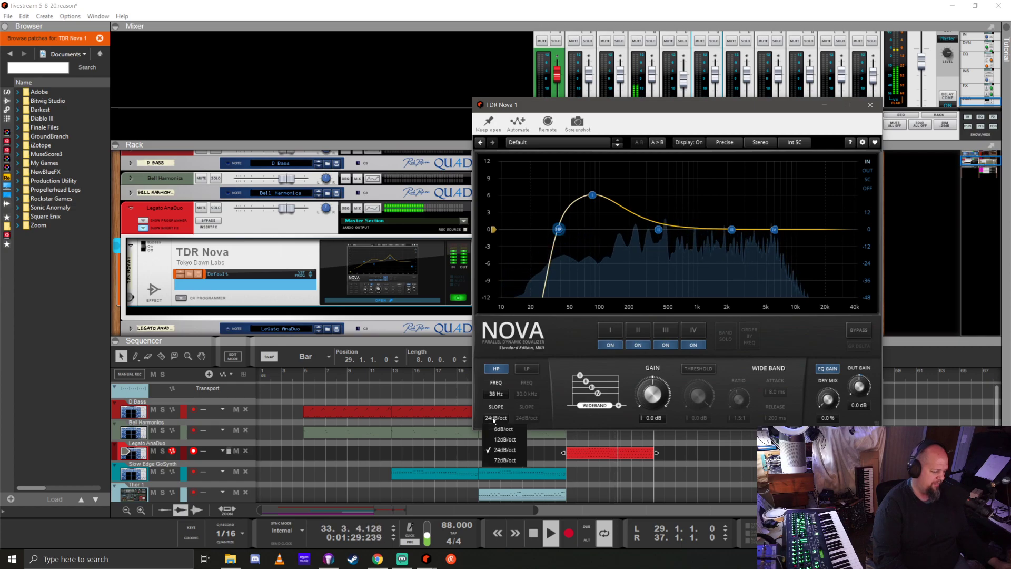
{"action": "left_click", "coordinate": [507, 461]}
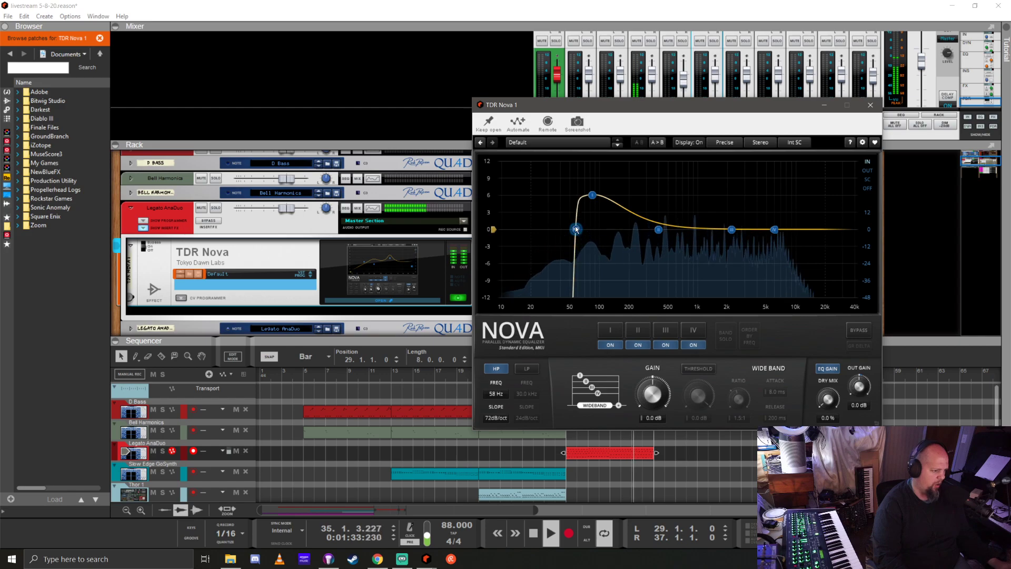
{"action": "mouse_move", "coordinate": [576, 229]}
{"action": "left_mouse_down"}
{"action": "mouse_move", "coordinate": [567, 229]}
{"action": "mouse_move", "coordinate": [794, 238]}
{"action": "mouse_move", "coordinate": [574, 229]}
{"action": "mouse_move", "coordinate": [585, 229]}
{"action": "left_mouse_up"}
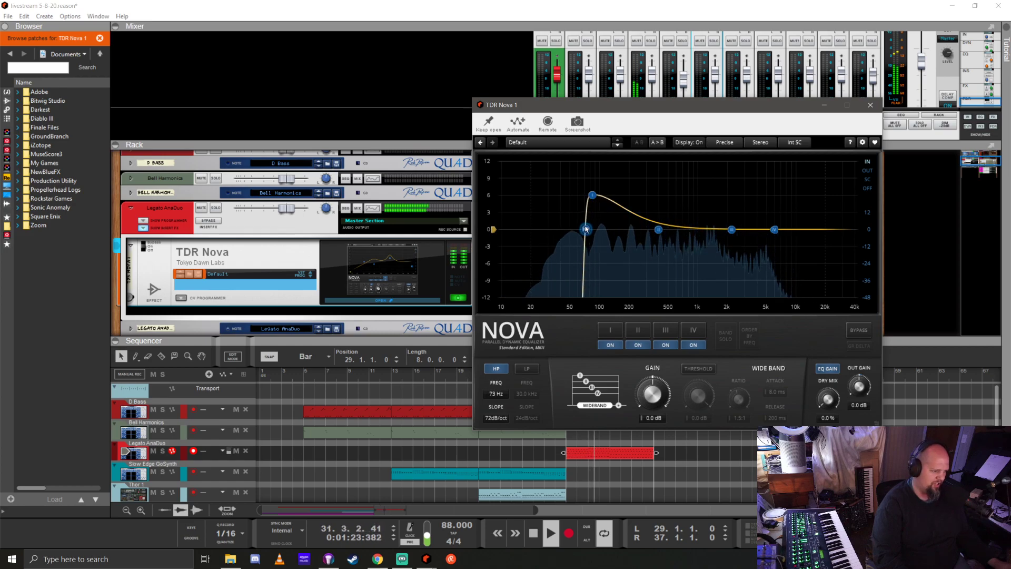
Set the high-pass filter to 12 dB/oct at about 57 Hz and reduce band I's boost to about 3 dB near 108 Hz
{"action": "left_click", "coordinate": [505, 417]}
{"action": "left_click", "coordinate": [504, 439]}
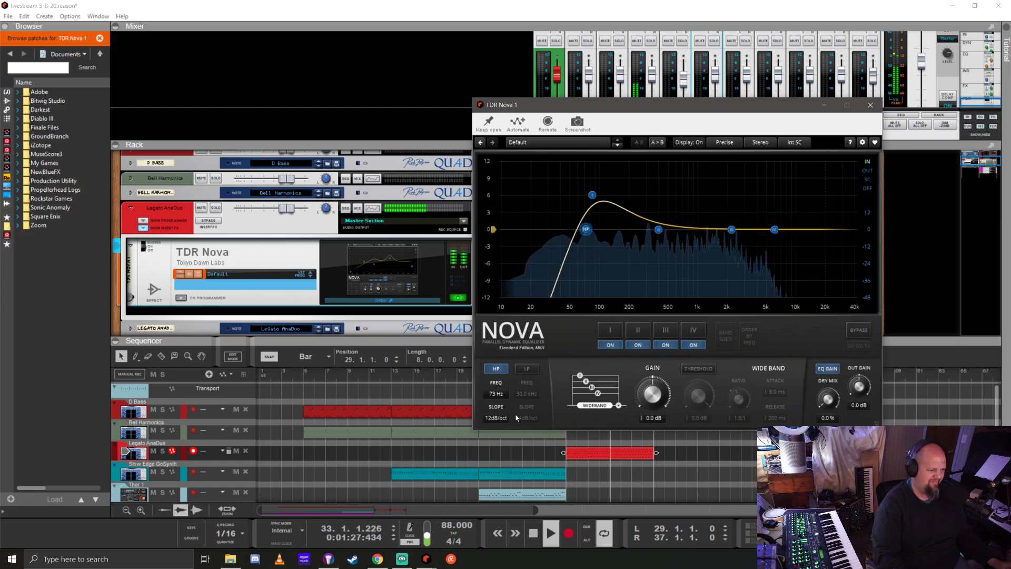
{"action": "mouse_move", "coordinate": [586, 229]}
{"action": "left_mouse_down"}
{"action": "mouse_move", "coordinate": [551, 218]}
{"action": "mouse_move", "coordinate": [661, 242]}
{"action": "mouse_move", "coordinate": [584, 233]}
{"action": "left_mouse_up"}
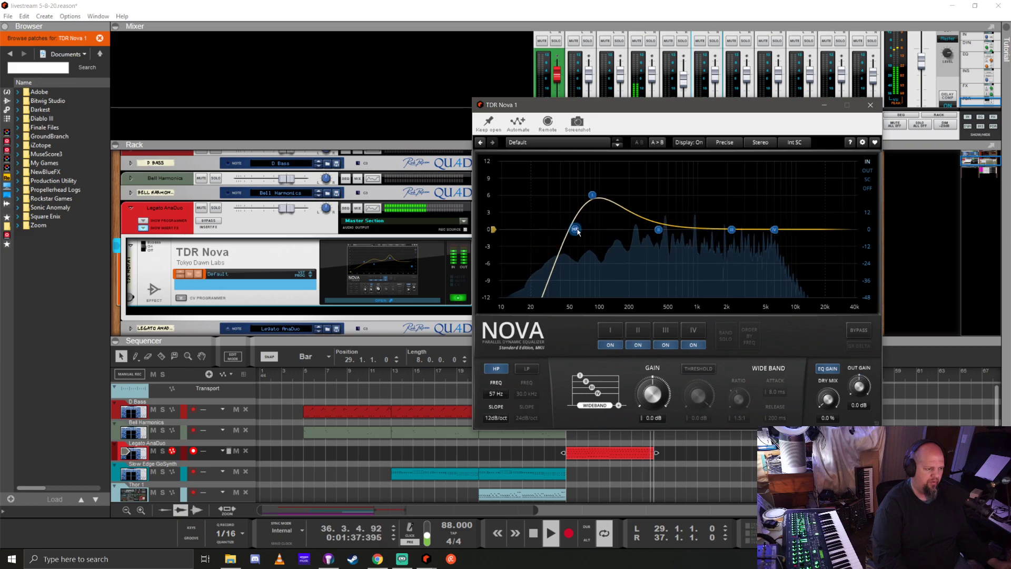
{"action": "left_click_drag", "start_coordinate": [593, 197], "coordinate": [602, 212]}
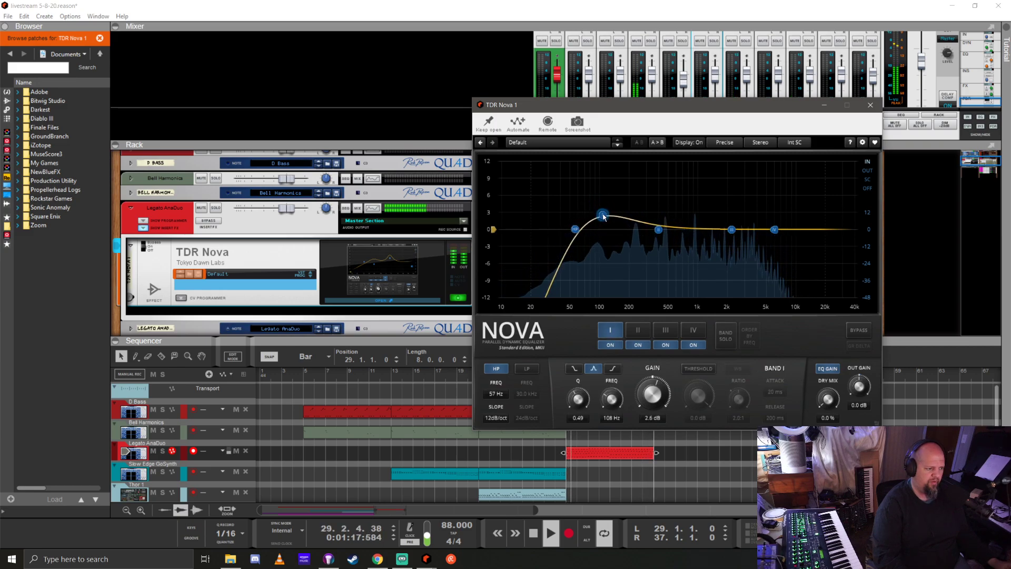
Audition Nova's bands II, I and III in turn with band solo during looped playback
{"action": "left_click", "coordinate": [658, 230]}
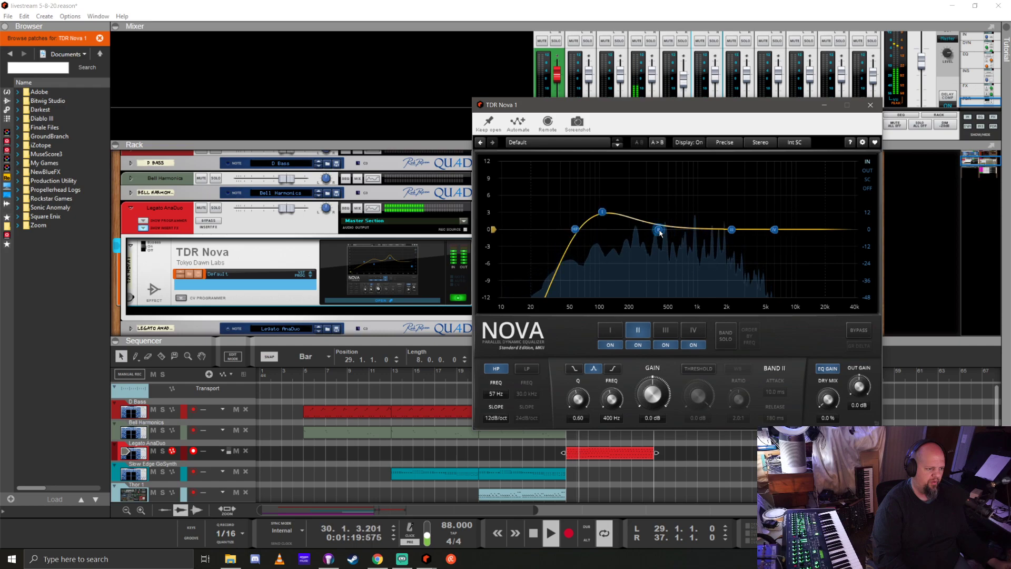
{"action": "left_click", "coordinate": [731, 338]}
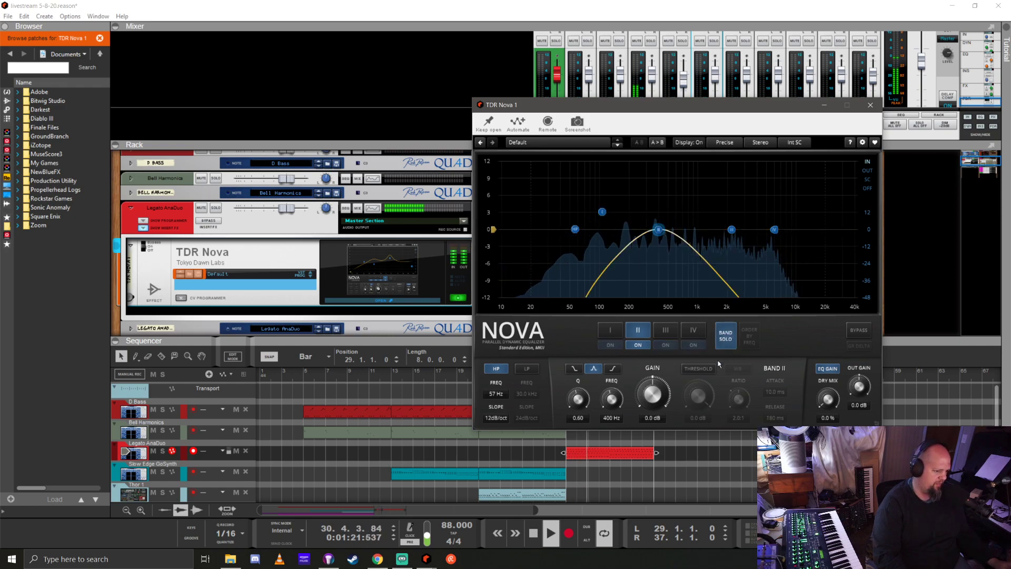
{"action": "left_click", "coordinate": [611, 331]}
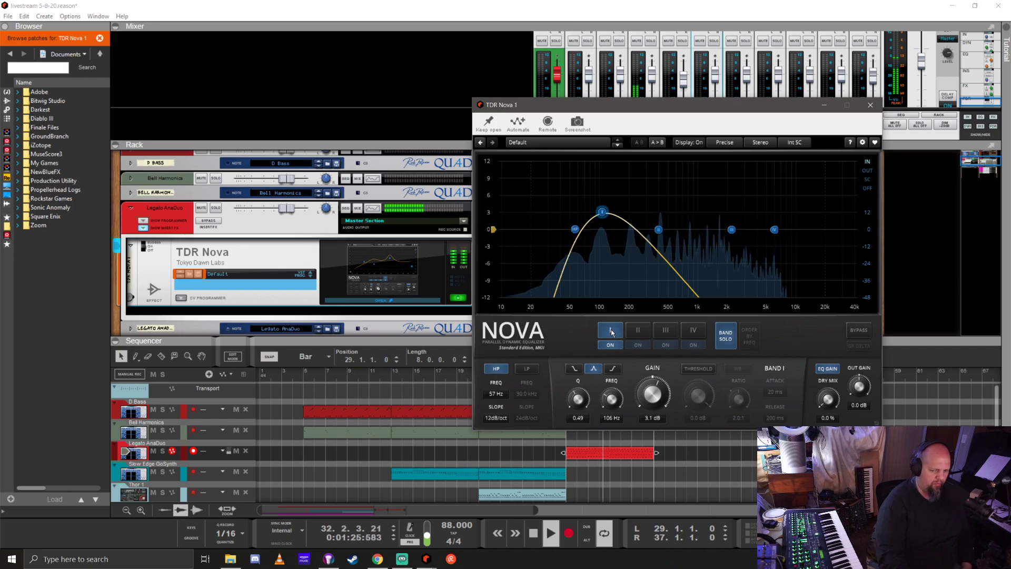
{"action": "left_click", "coordinate": [665, 330]}
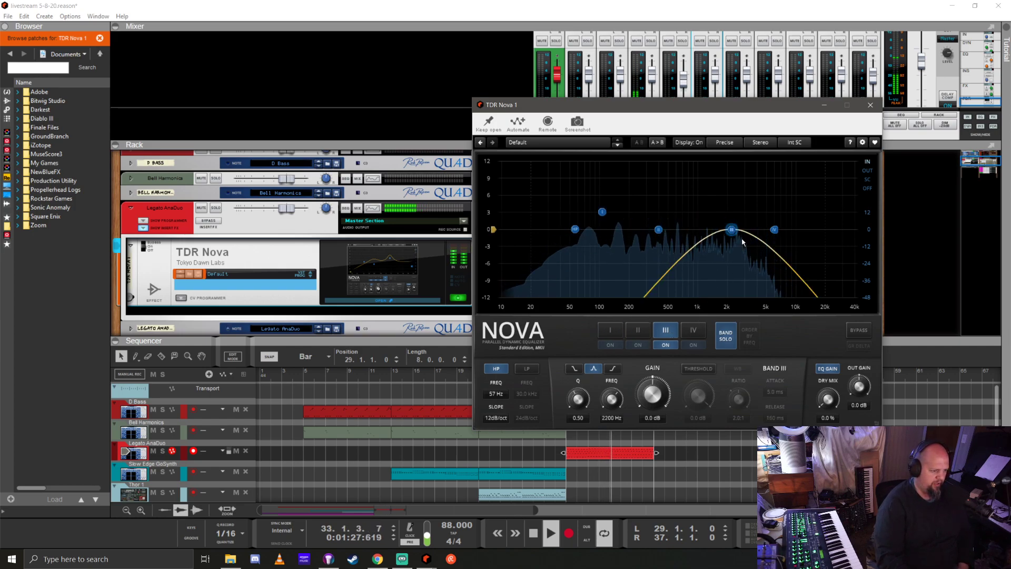
Raise Nova's band IV high shelf to about 5.2 dB at 6.0 kHz and close the plugin window
{"action": "left_click", "coordinate": [693, 330]}
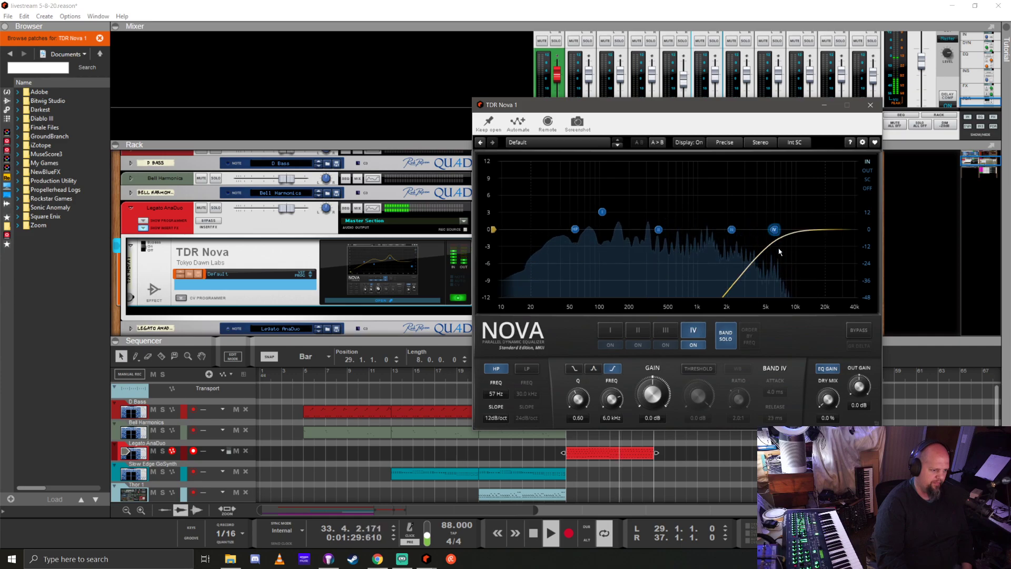
{"action": "left_click_drag", "start_coordinate": [775, 235], "coordinate": [776, 202]}
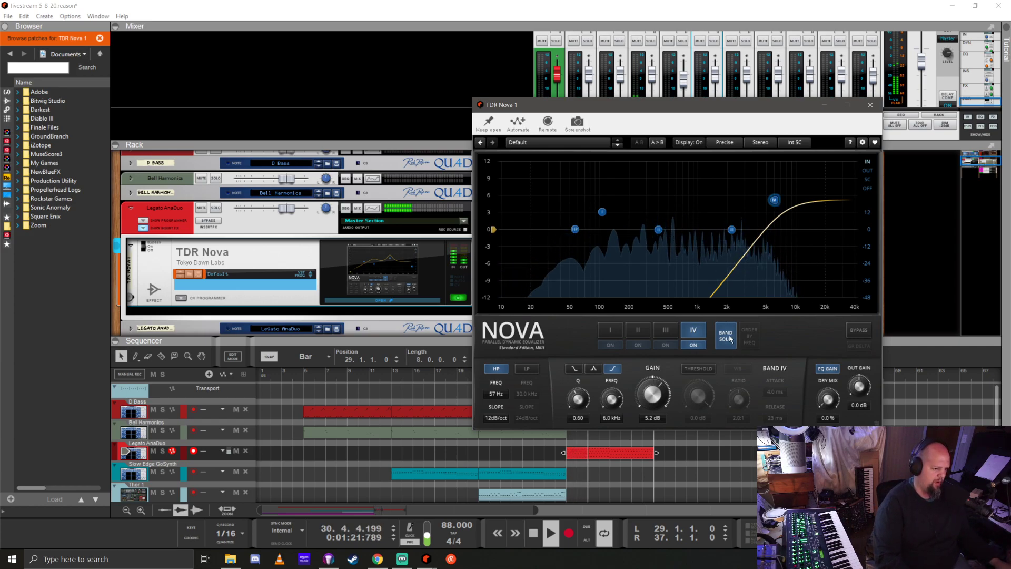
{"action": "left_click", "coordinate": [871, 106]}
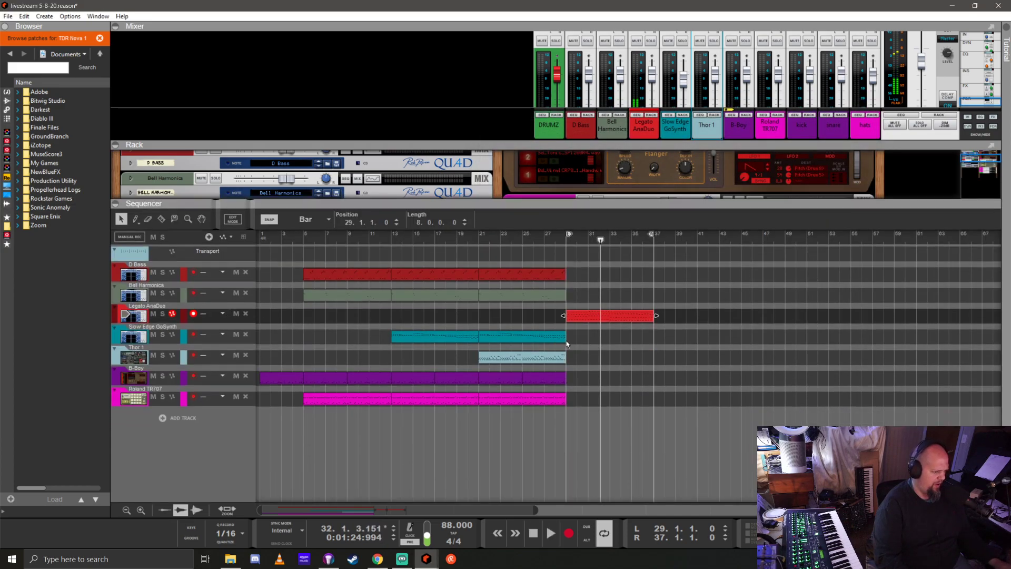
Delete the stray note at bar 29 in the last B-Boy clip and trim the clip's end to bar 29
{"action": "scroll", "coordinate": [567, 340], "scroll_direction": "up", "scroll_amount": 10}
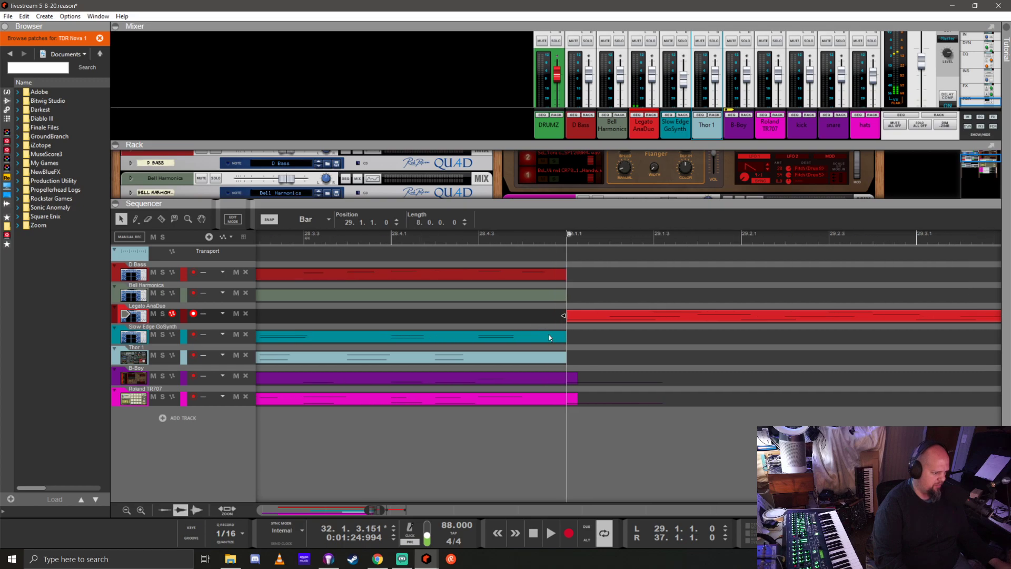
{"action": "left_click", "coordinate": [569, 380]}
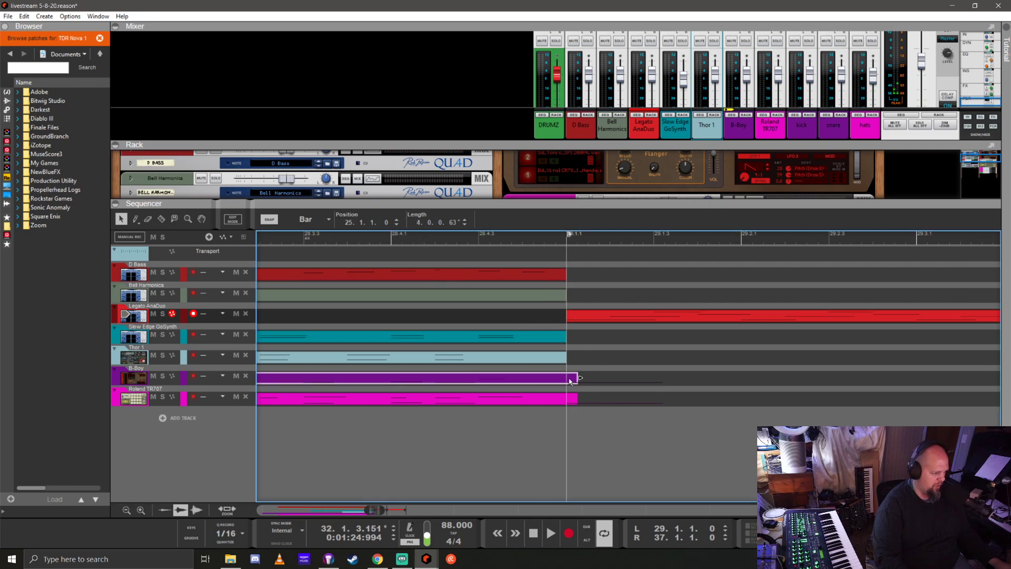
{"action": "double_click", "coordinate": [568, 379]}
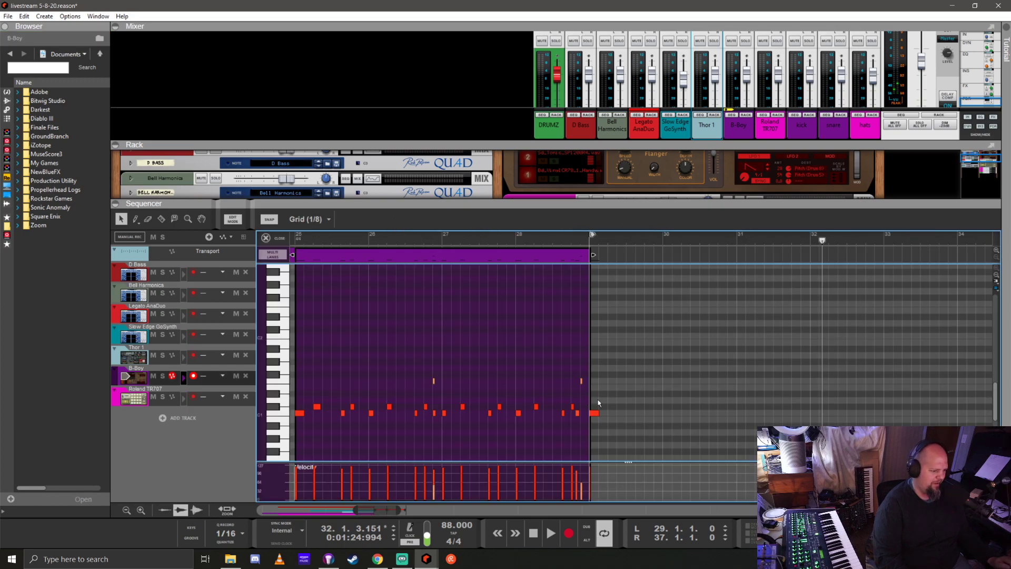
{"action": "left_click", "coordinate": [594, 412]}
{"action": "key", "text": "Delete"}
{"action": "left_click_drag", "start_coordinate": [593, 254], "coordinate": [588, 255]}
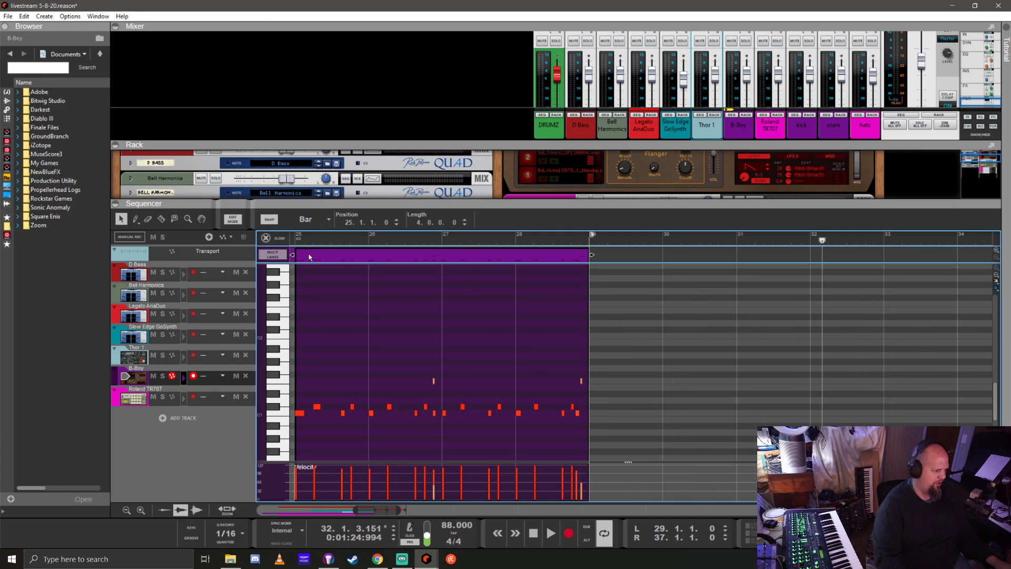
{"action": "key", "text": "ctrl+e"}
Trim the end of the last Roland TR707 clip to bar 29, making it exactly 8 bars long
{"action": "scroll", "coordinate": [501, 388], "scroll_direction": "down", "scroll_amount": 5}
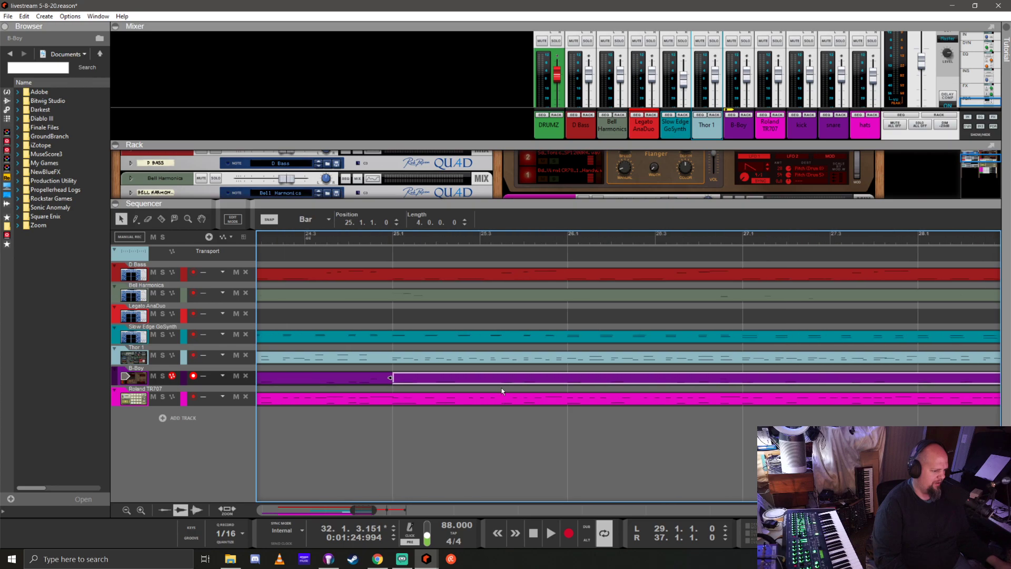
{"action": "double_click", "coordinate": [558, 398]}
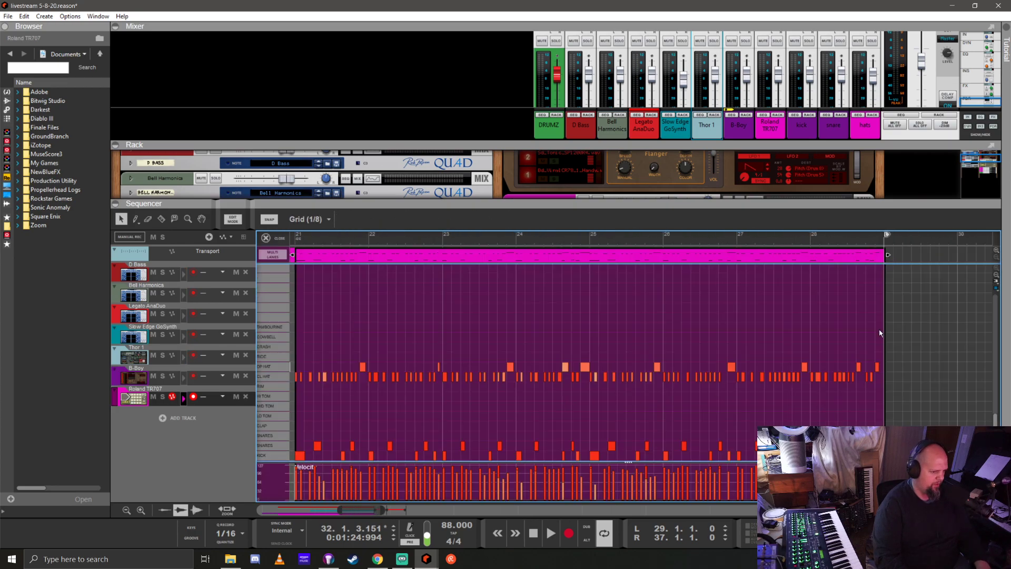
{"action": "key", "text": "ctrl+1"}
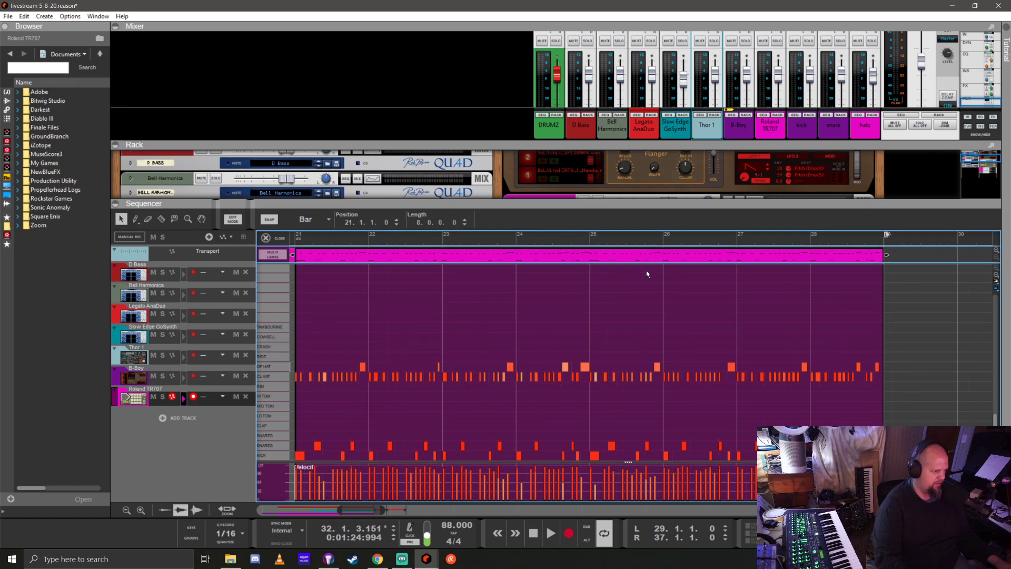
{"action": "left_click", "coordinate": [266, 237]}
Start playback at bar 29 and move the Legato AnaDuo clip to start at bar 42
{"action": "scroll", "coordinate": [562, 384], "scroll_direction": "down", "scroll_amount": 5}
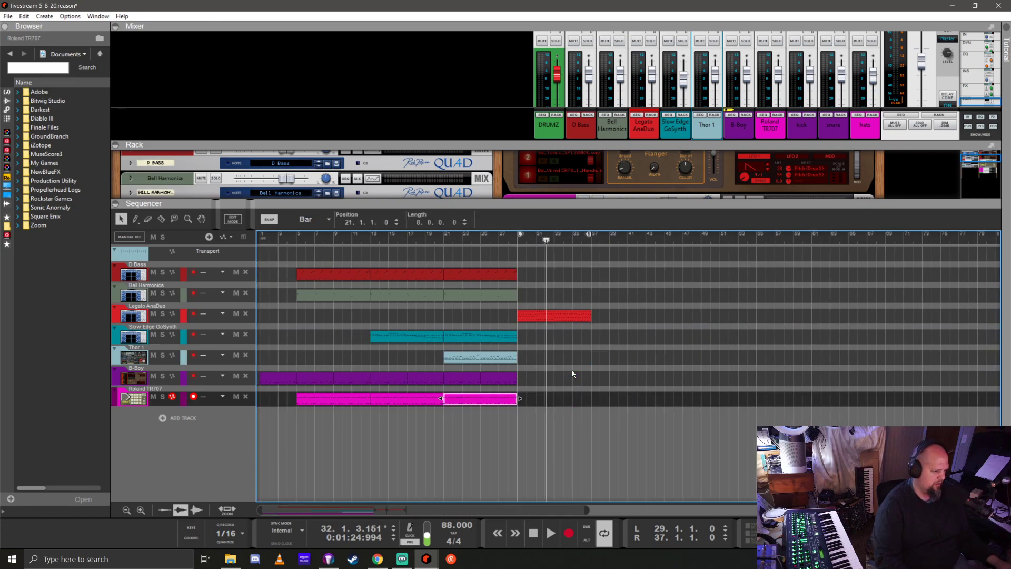
{"action": "left_click", "coordinate": [516, 241]}
{"action": "key", "text": "space"}
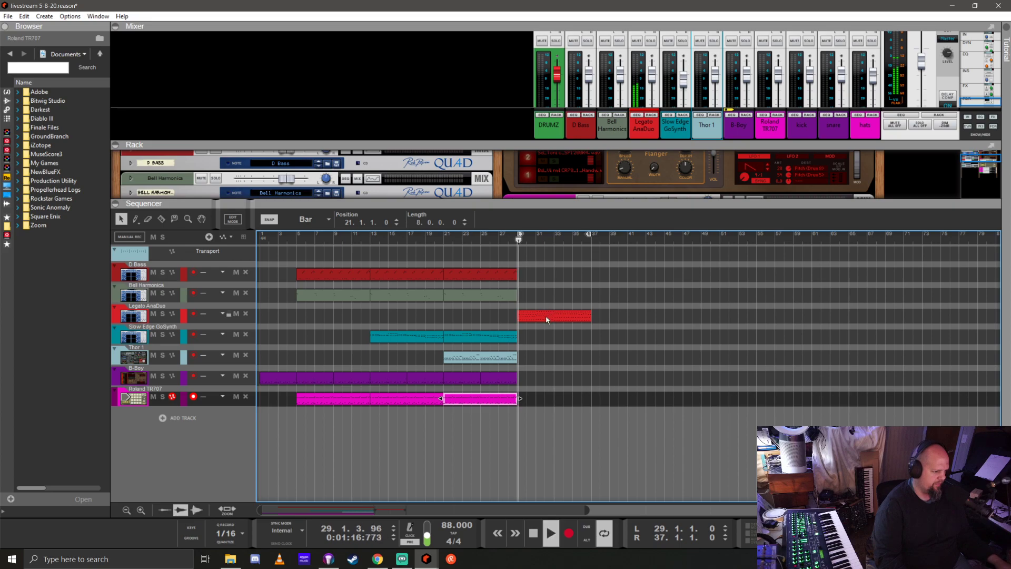
{"action": "left_click_drag", "start_coordinate": [553, 316], "coordinate": [665, 315]}
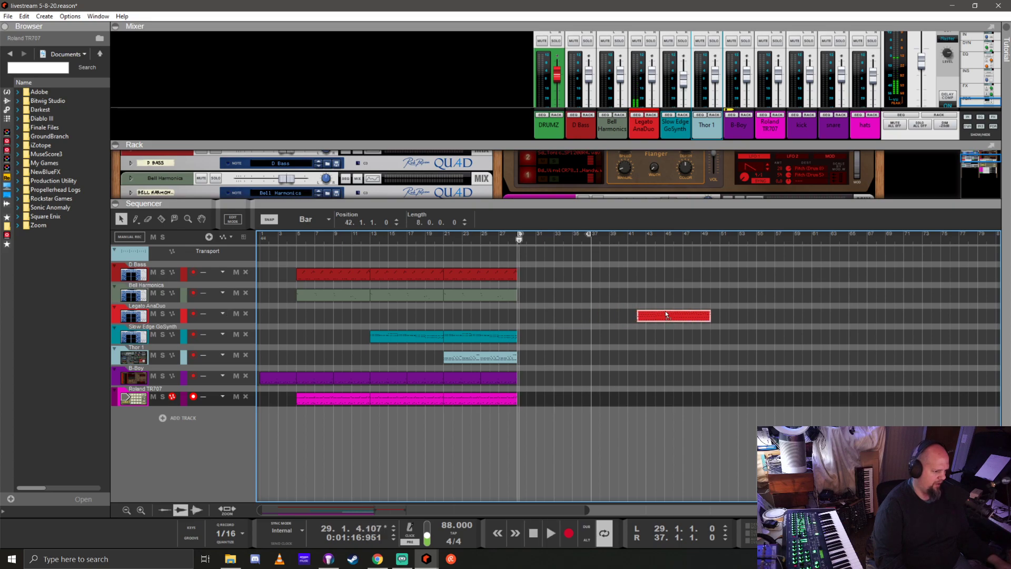
Play the arrangement from bar 21 without the Legato AnaDuo clip, then stop playback
{"action": "left_click", "coordinate": [442, 235]}
{"action": "key", "text": "space"}
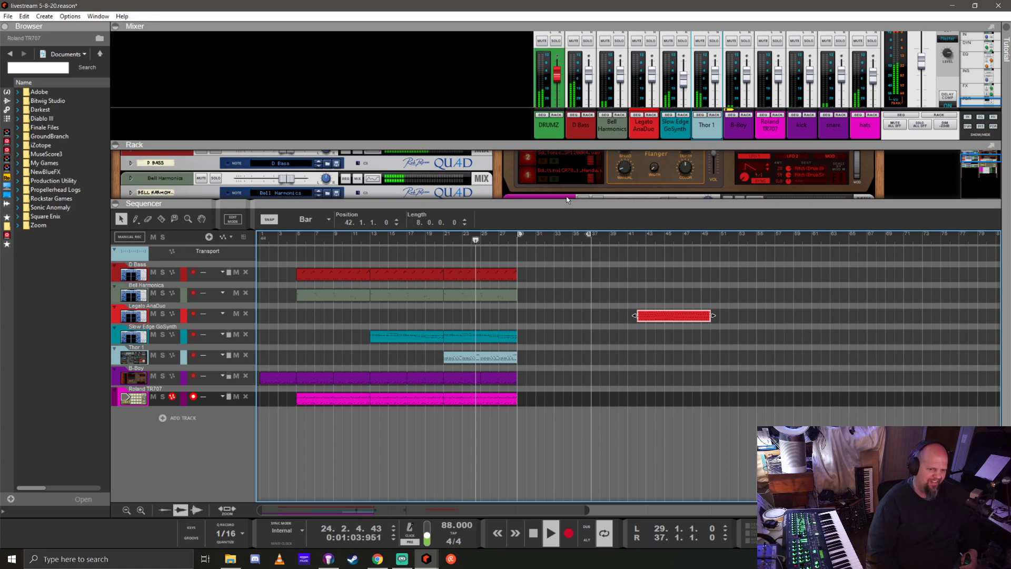
{"action": "key", "text": "space"}
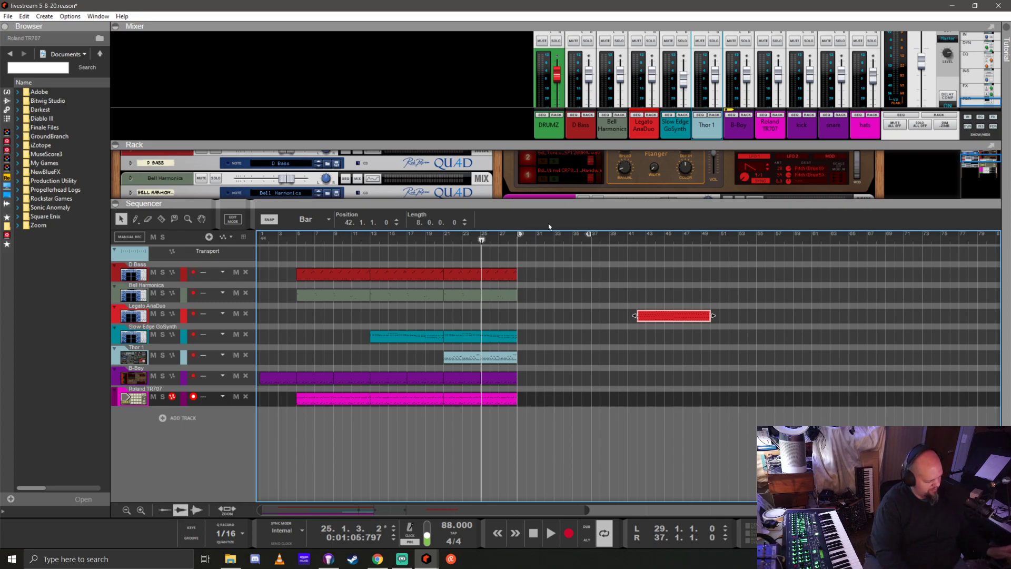
Enlarge the sequencer over the rack area and restart playback from bar 21
{"action": "left_click_drag", "start_coordinate": [598, 203], "coordinate": [598, 153]}
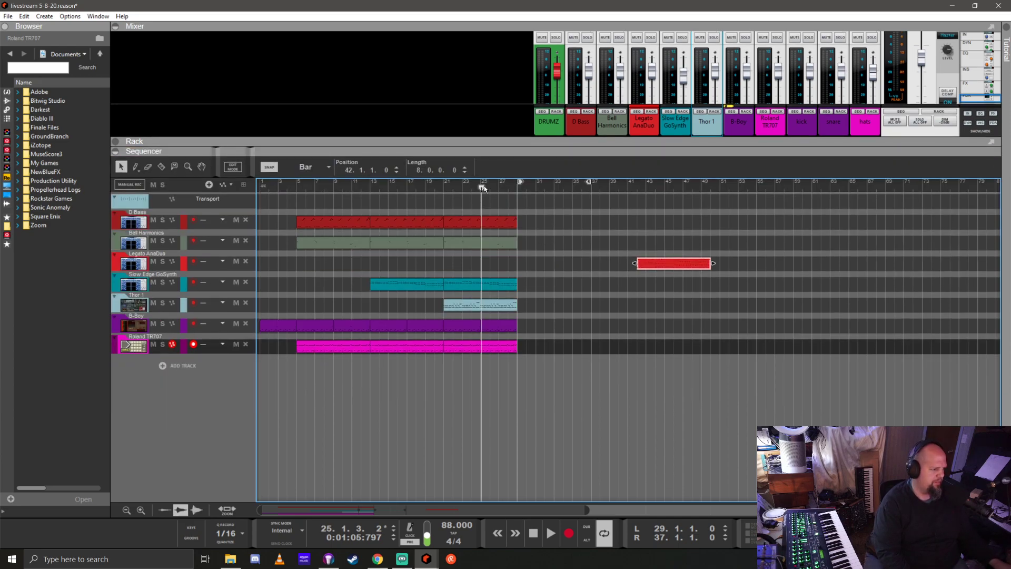
{"action": "left_click_drag", "start_coordinate": [484, 187], "coordinate": [444, 189]}
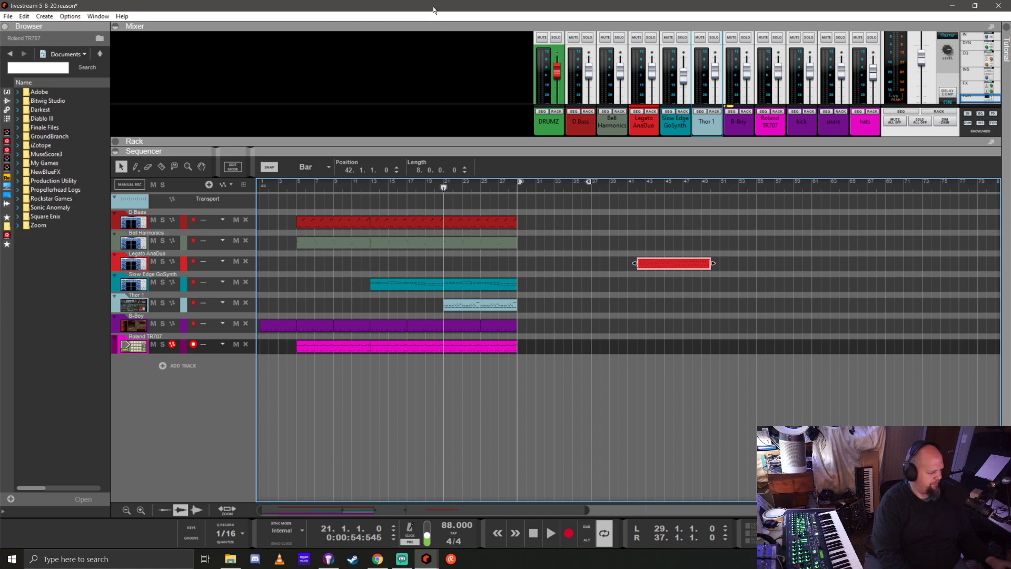
{"action": "key", "text": "space"}
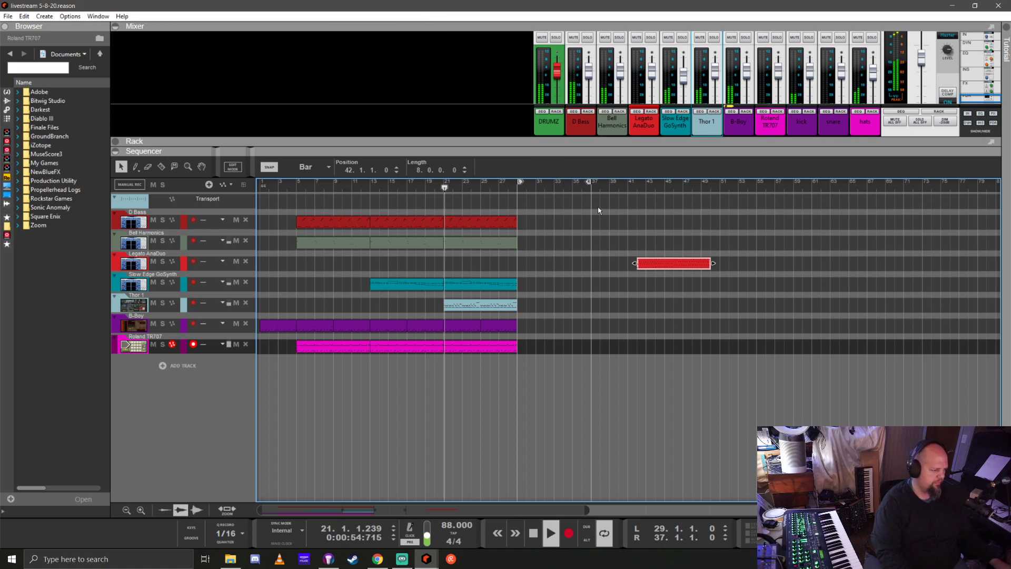
Move the Legato AnaDuo clip to start at bar 41 and play it from there
{"action": "mouse_move", "coordinate": [647, 260]}
{"action": "left_mouse_down"}
{"action": "mouse_move", "coordinate": [547, 267]}
{"action": "mouse_move", "coordinate": [637, 268]}
{"action": "left_mouse_up"}
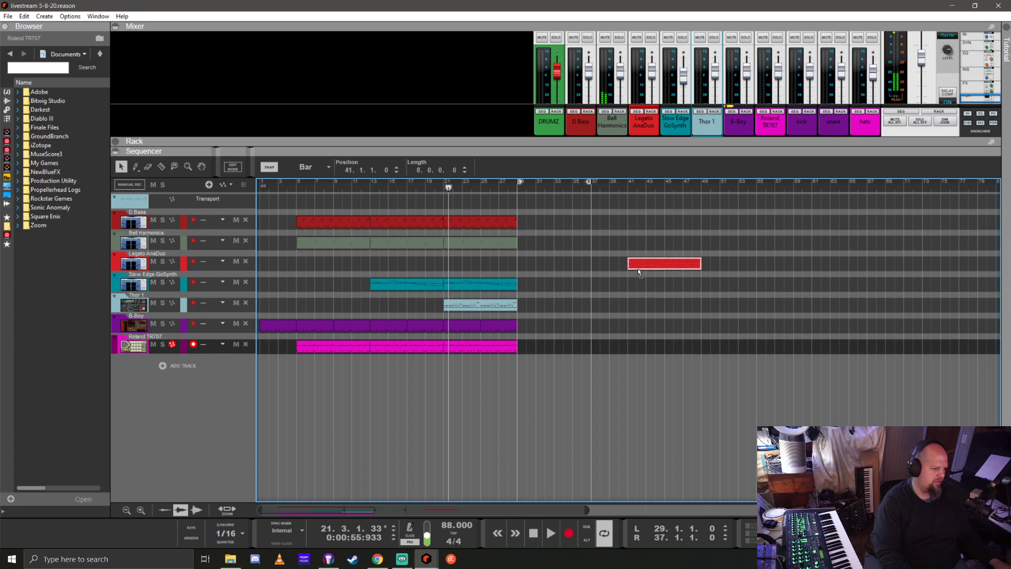
{"action": "left_click", "coordinate": [628, 185]}
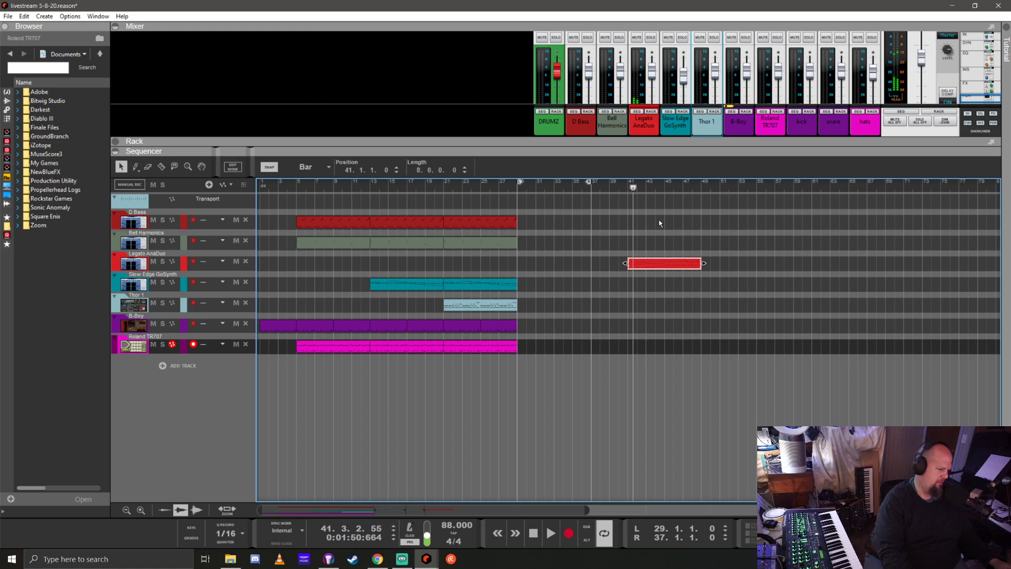
{"action": "left_click", "coordinate": [626, 187]}
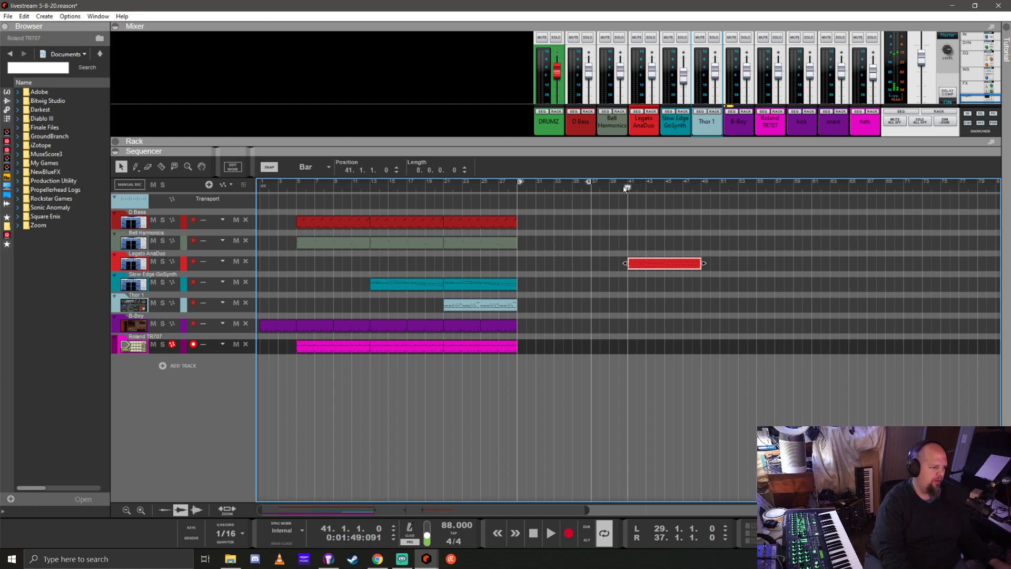
Replay the section from bar 21 and stop just before bar 29
{"action": "left_click", "coordinate": [441, 187]}
{"action": "key", "text": "space"}
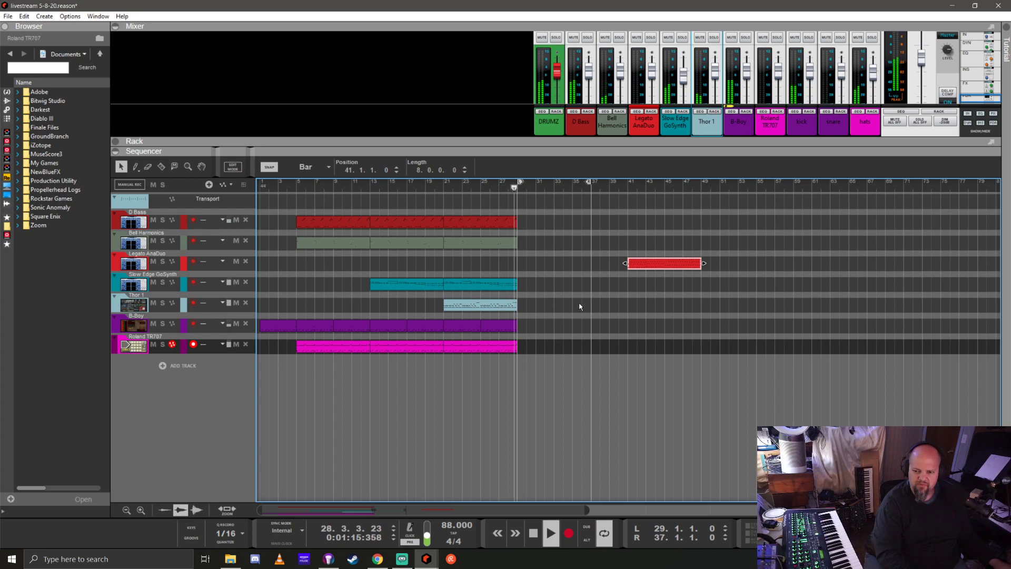
{"action": "key", "text": "space"}
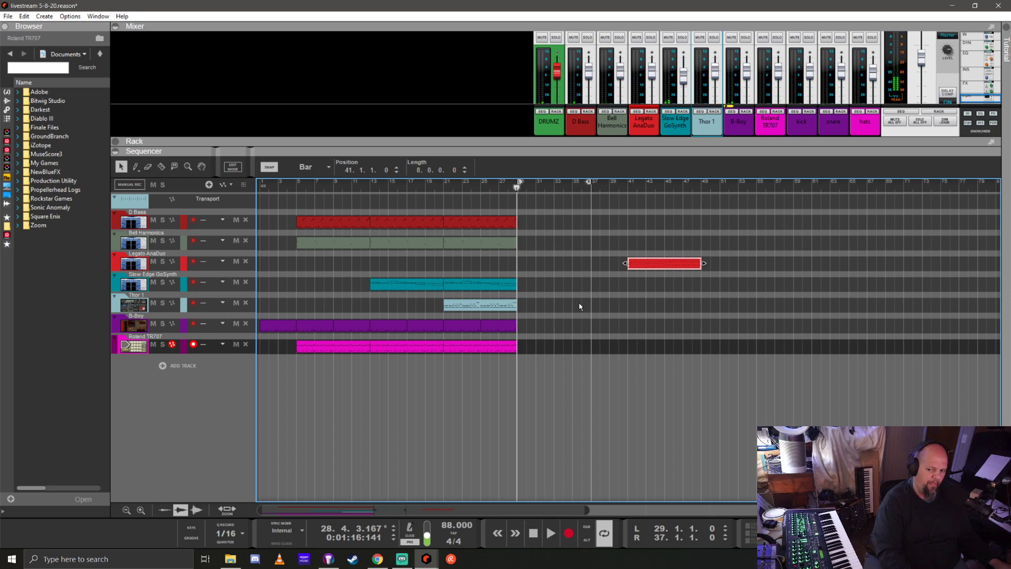
Record a new part on the Thor 1 track from bar 29 to about bar 31
{"action": "scroll", "coordinate": [470, 302], "scroll_direction": "up", "scroll_amount": 4}
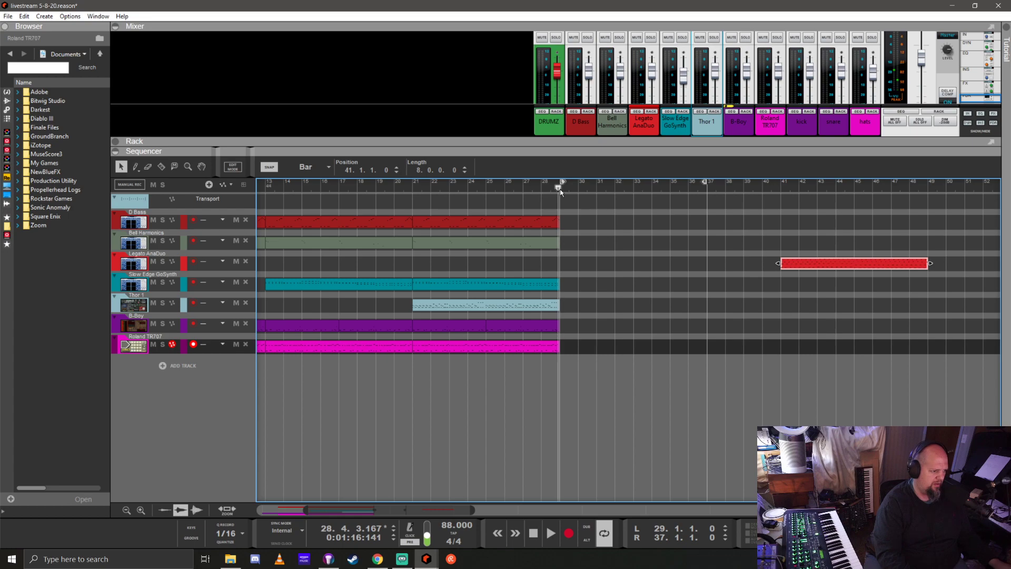
{"action": "left_click", "coordinate": [557, 189]}
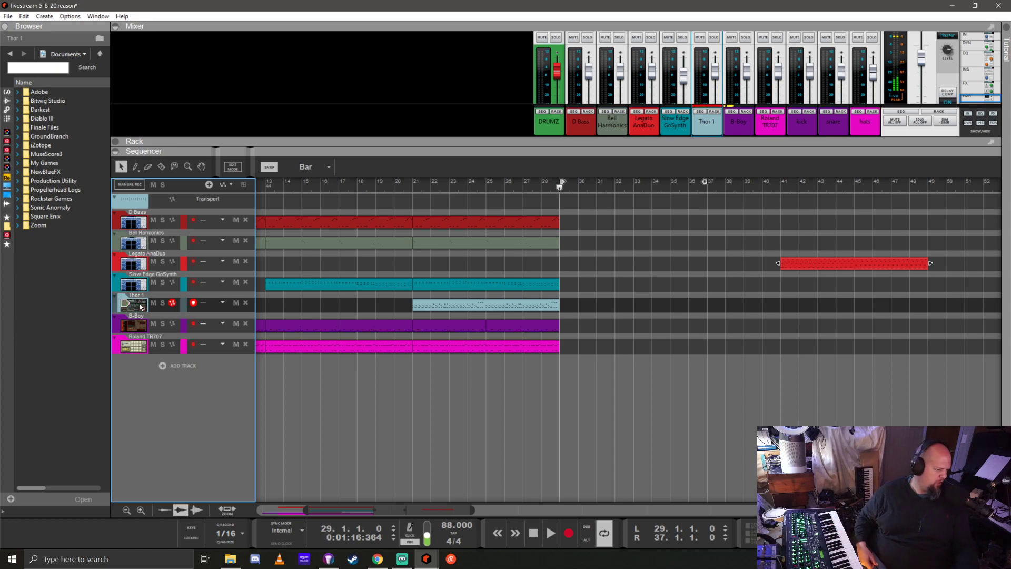
{"action": "key", "text": "ctrl+Return"}
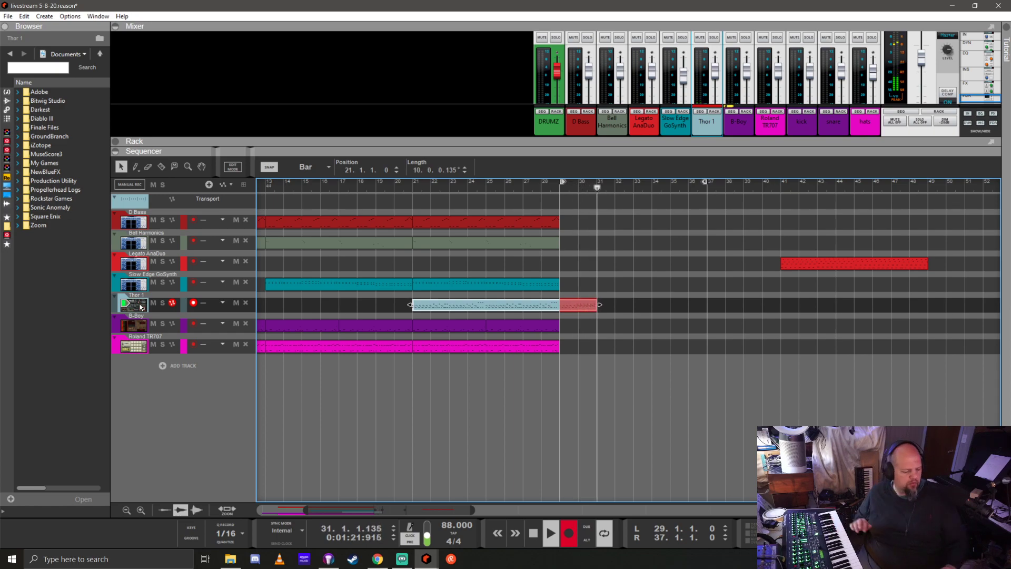
{"action": "key", "text": "space"}
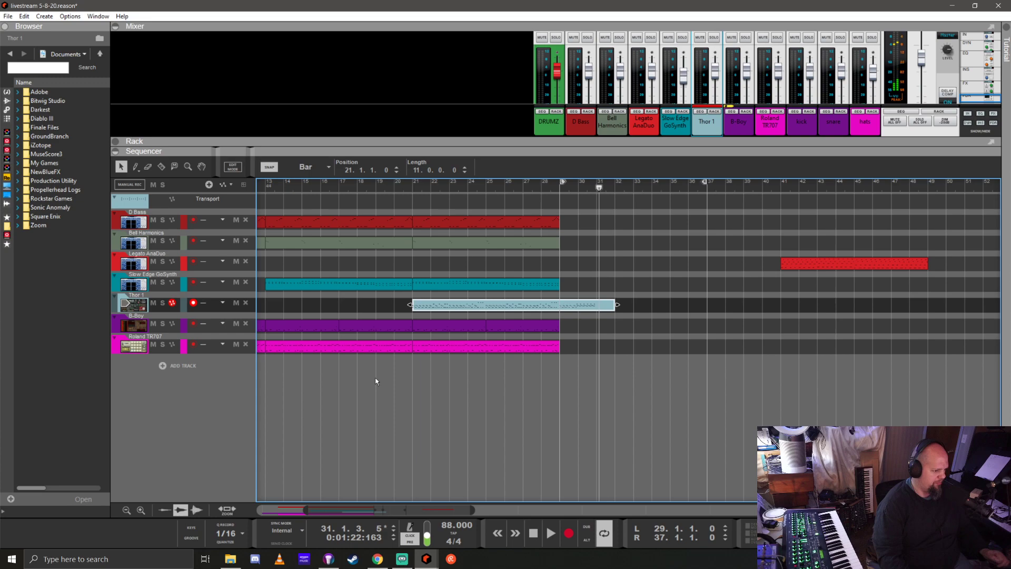
Open the Thor 1 clip's notes, select those from bar 29 onward and trim the clip to end at bar 31
{"action": "double_click", "coordinate": [591, 309]}
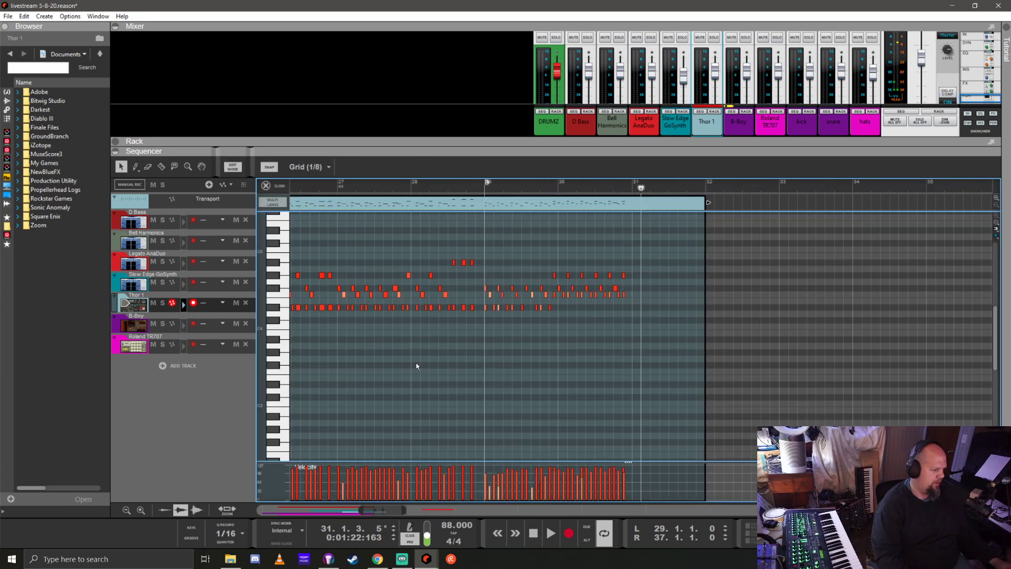
{"action": "scroll", "coordinate": [444, 369], "scroll_direction": "left", "scroll_amount": 5}
{"action": "scroll", "coordinate": [723, 321], "scroll_direction": "right", "scroll_amount": 2}
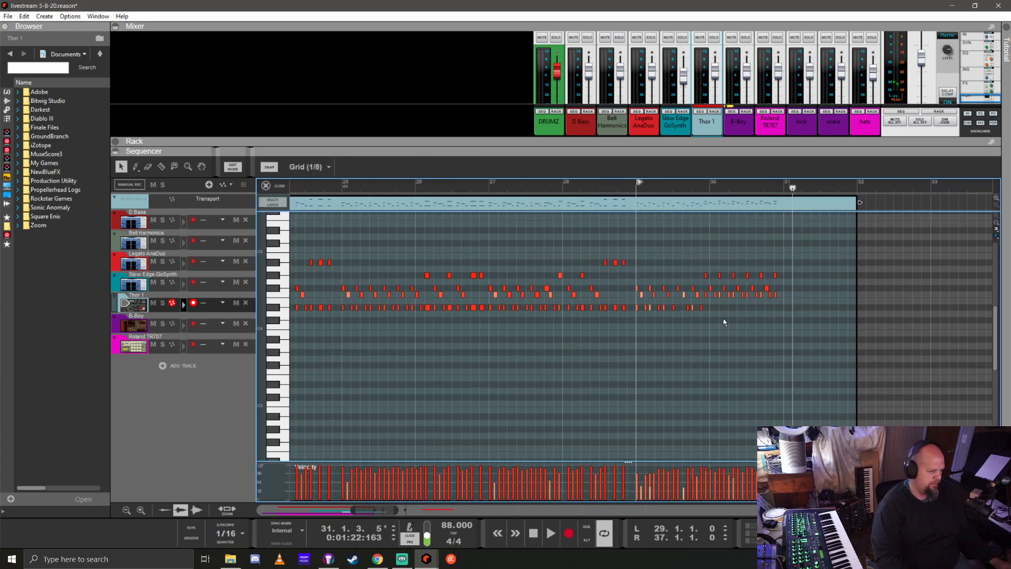
{"action": "left_click", "coordinate": [670, 204]}
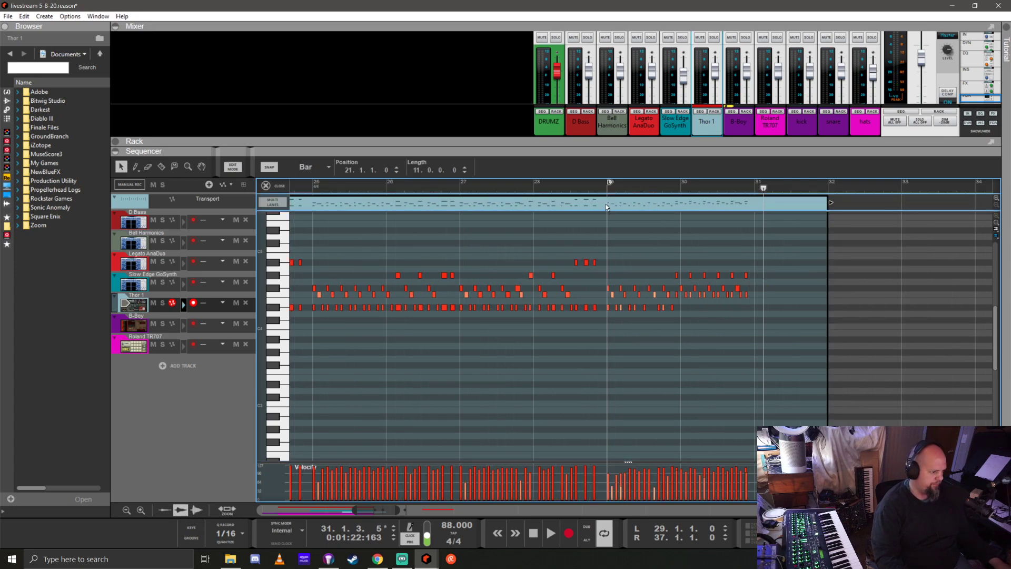
{"action": "left_click_drag", "start_coordinate": [789, 349], "coordinate": [606, 239]}
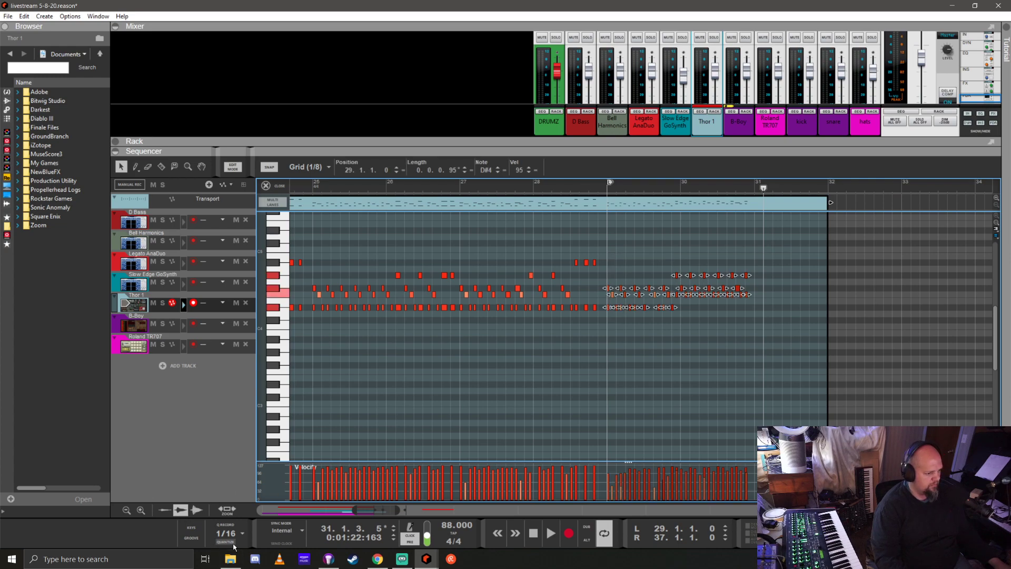
{"action": "left_click", "coordinate": [775, 200]}
{"action": "left_click_drag", "start_coordinate": [775, 201], "coordinate": [738, 199]}
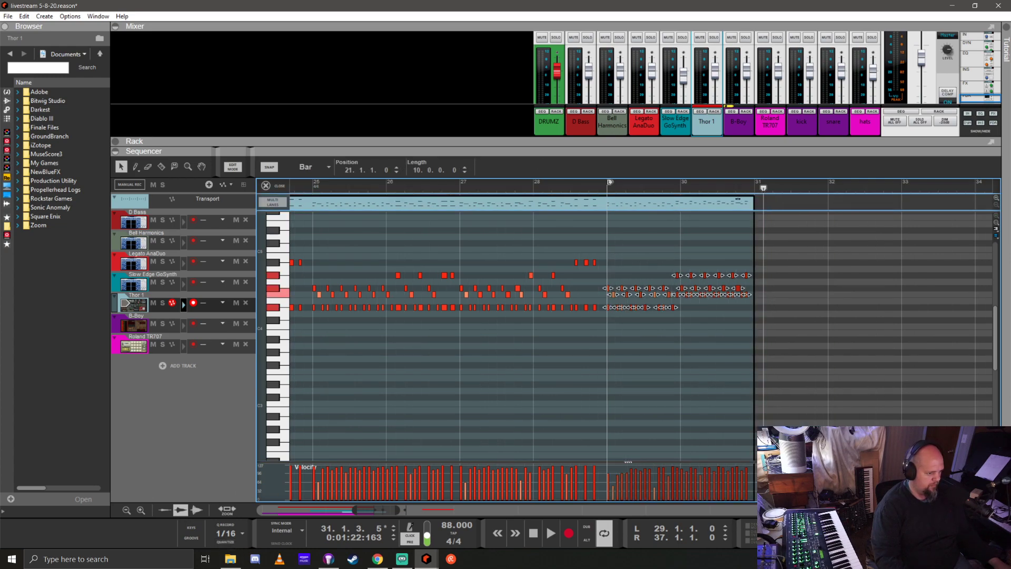
Split the Thor 1 clip at bar 29, play the new two-bar part and return to the arrangement
{"action": "key", "text": "r"}
{"action": "left_click", "coordinate": [617, 203]}
{"action": "key", "text": "q"}
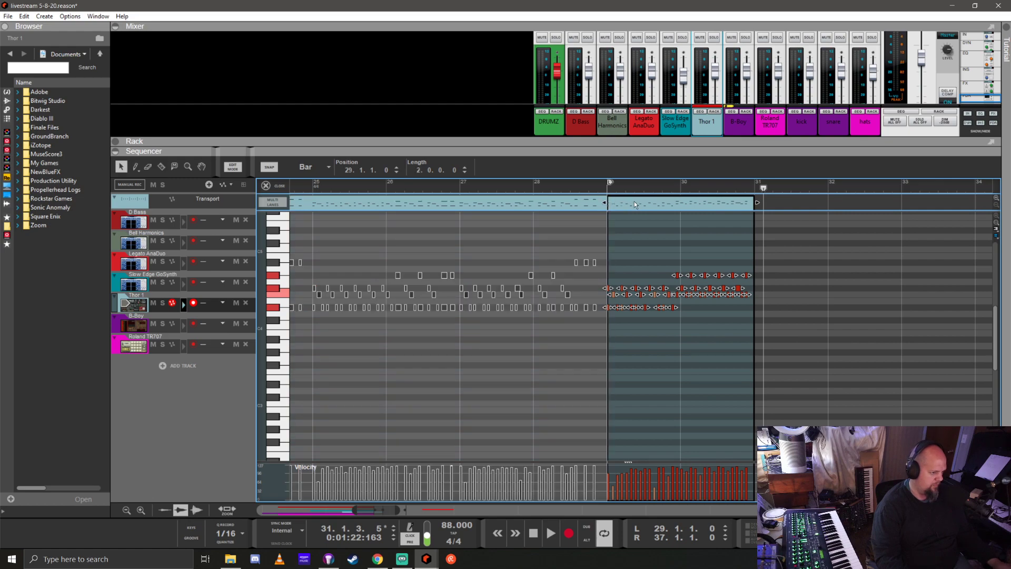
{"action": "key", "text": "space"}
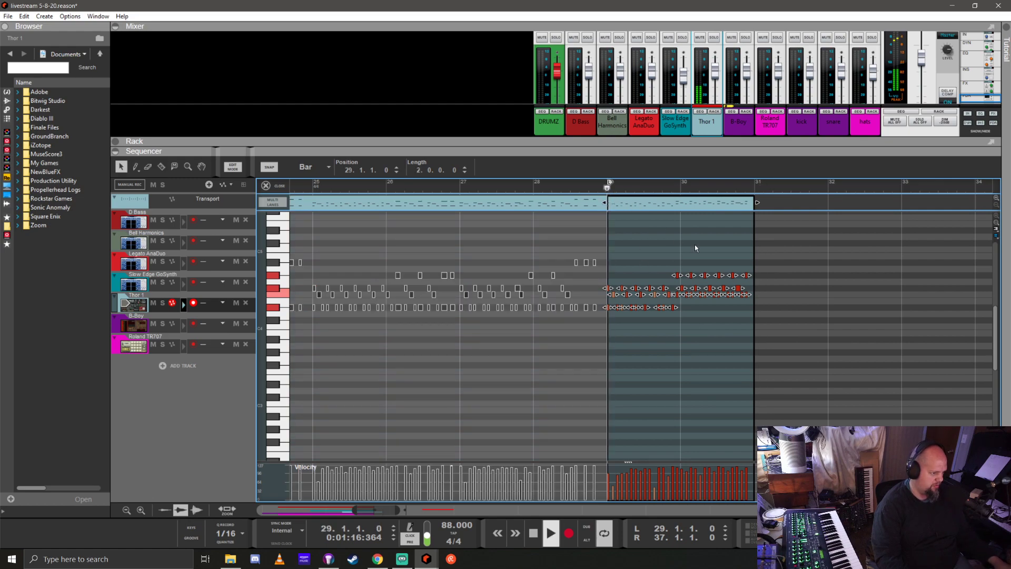
{"action": "left_click", "coordinate": [699, 356]}
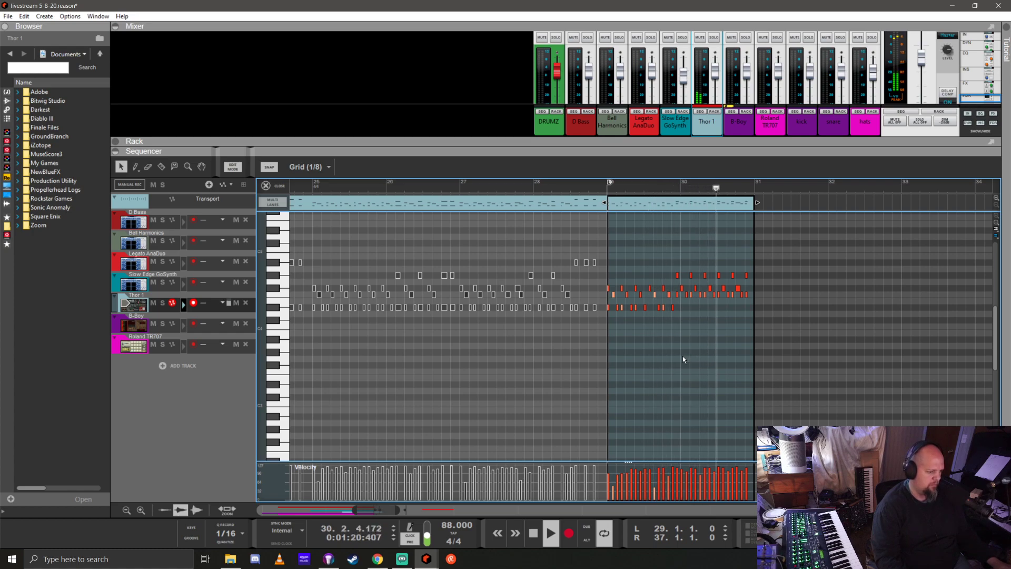
{"action": "key", "text": "space"}
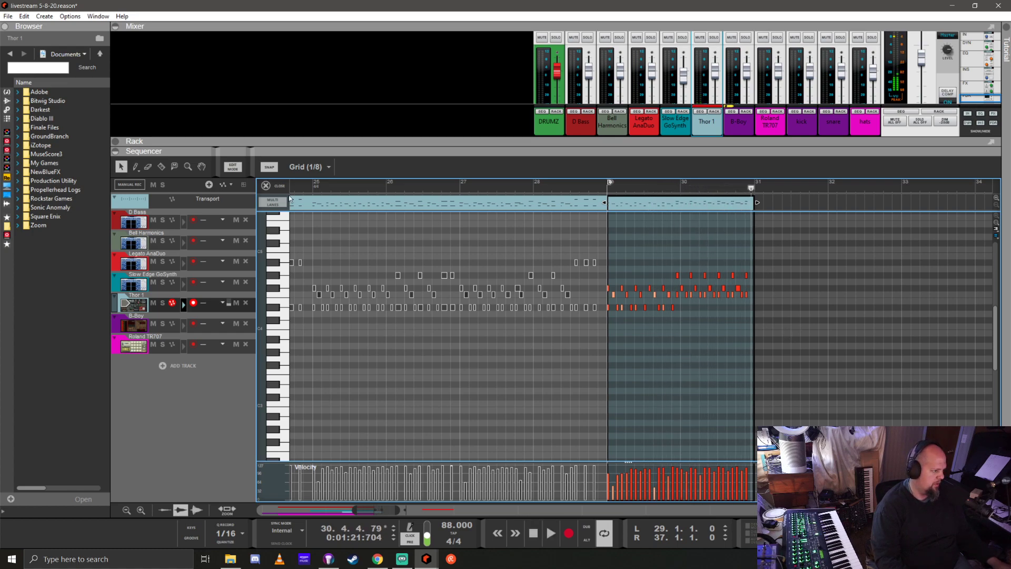
{"action": "key", "text": "ctrl+e"}
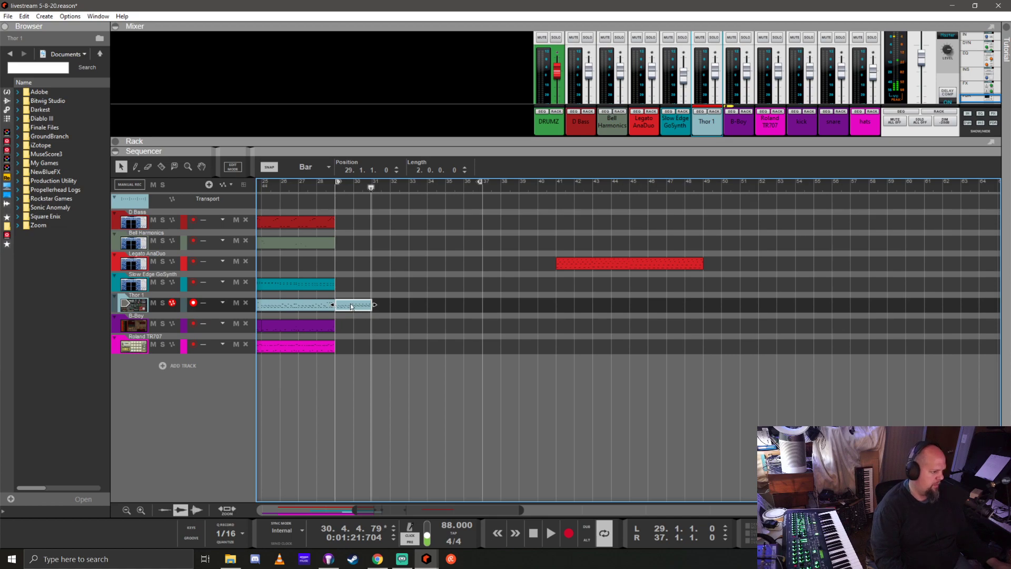
Set the loop to the new Thor 1 clip, bars 29 to 31, and record a D Bass part across it
{"action": "left_click", "coordinate": [136, 221]}
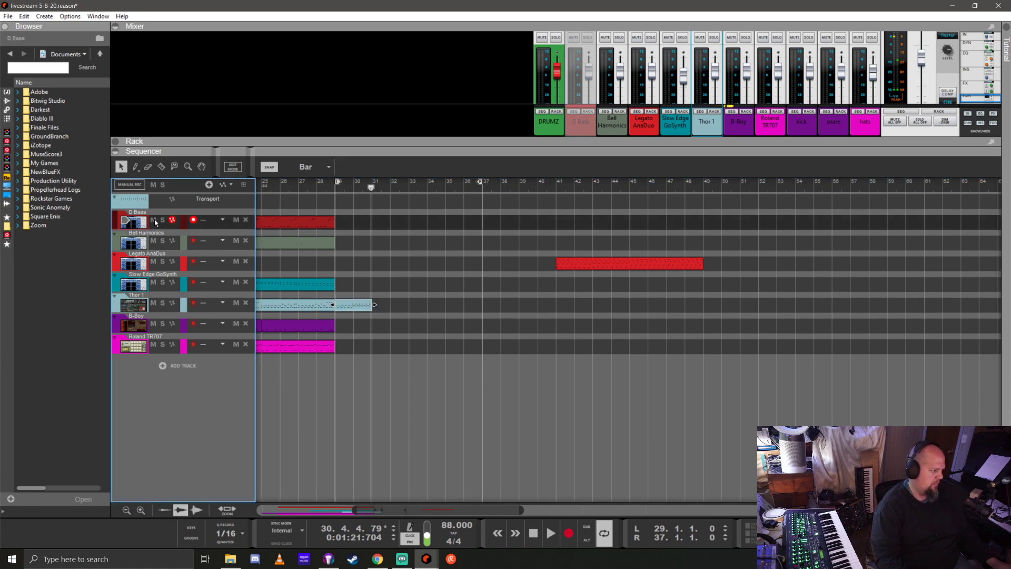
{"action": "left_click", "coordinate": [335, 192]}
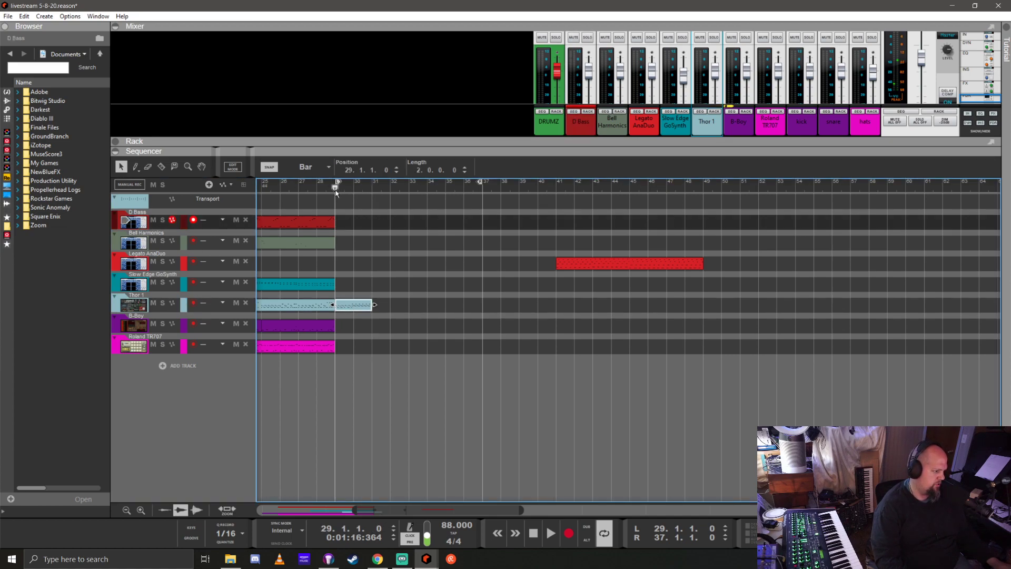
{"action": "right_click", "coordinate": [361, 306]}
{"action": "left_click", "coordinate": [389, 147]}
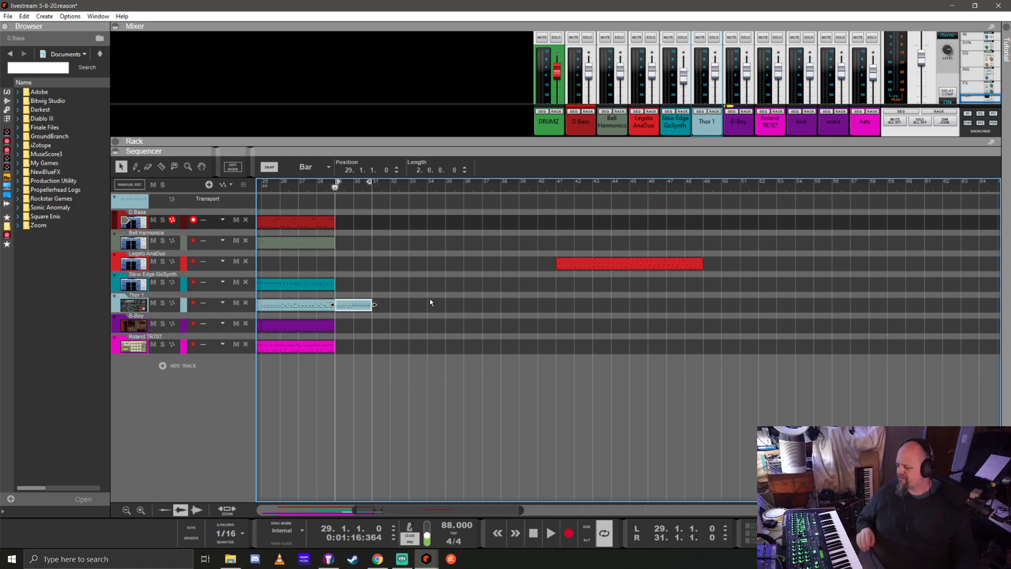
{"action": "key", "text": "ctrl+Return"}
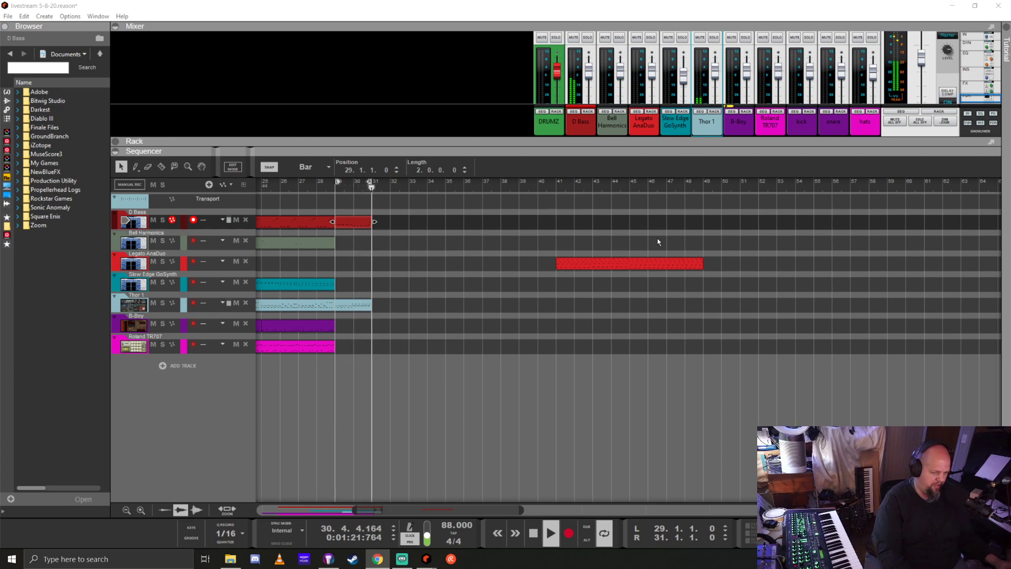
{"action": "left_click", "coordinate": [383, 14]}
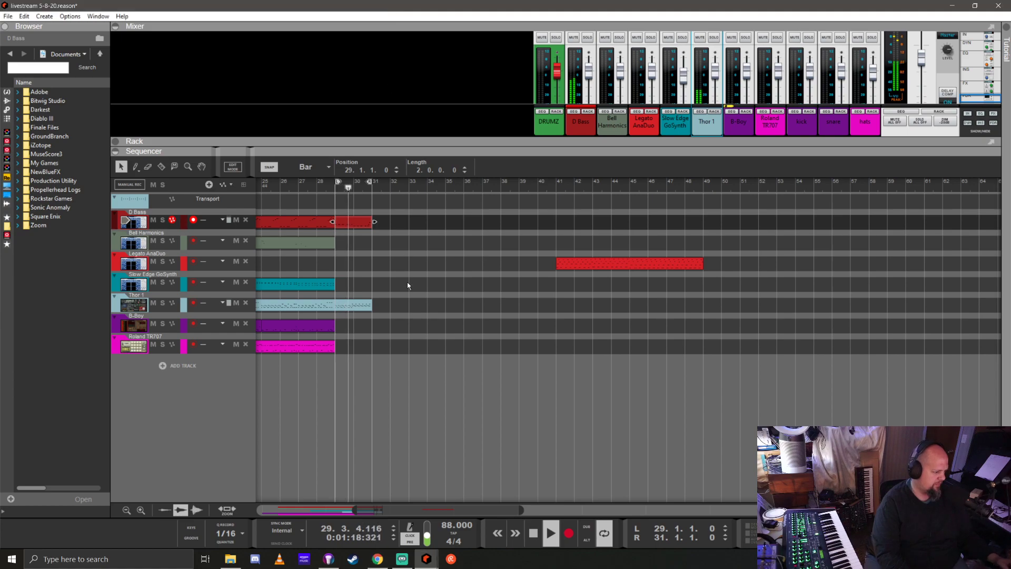
Check the D Bass track soloed in playback from bar 27, and turn the solo off
{"action": "left_click", "coordinate": [349, 224]}
{"action": "left_click", "coordinate": [296, 186]}
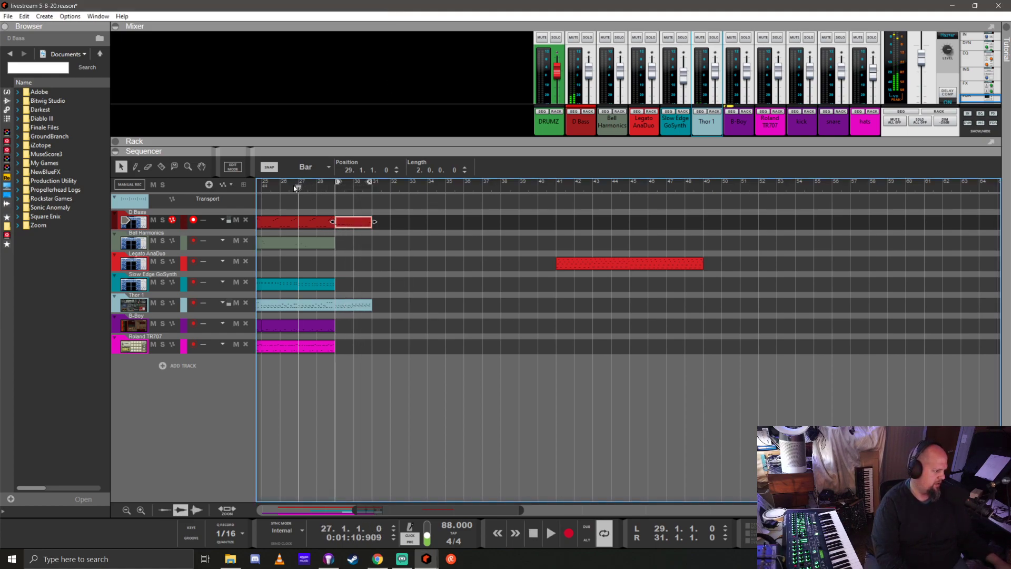
{"action": "left_click", "coordinate": [162, 219]}
{"action": "key", "text": "space"}
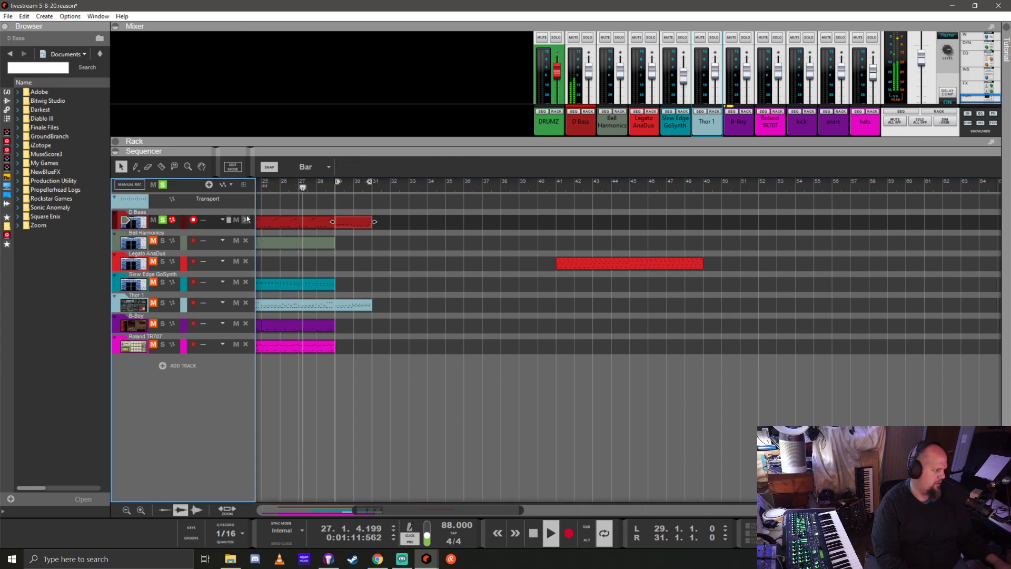
{"action": "left_click", "coordinate": [162, 219]}
Transpose the two-bar D Bass clip at bar 29 by -12 semitones and play it back to bar 31
{"action": "left_click", "coordinate": [353, 221]}
{"action": "left_click", "coordinate": [337, 186]}
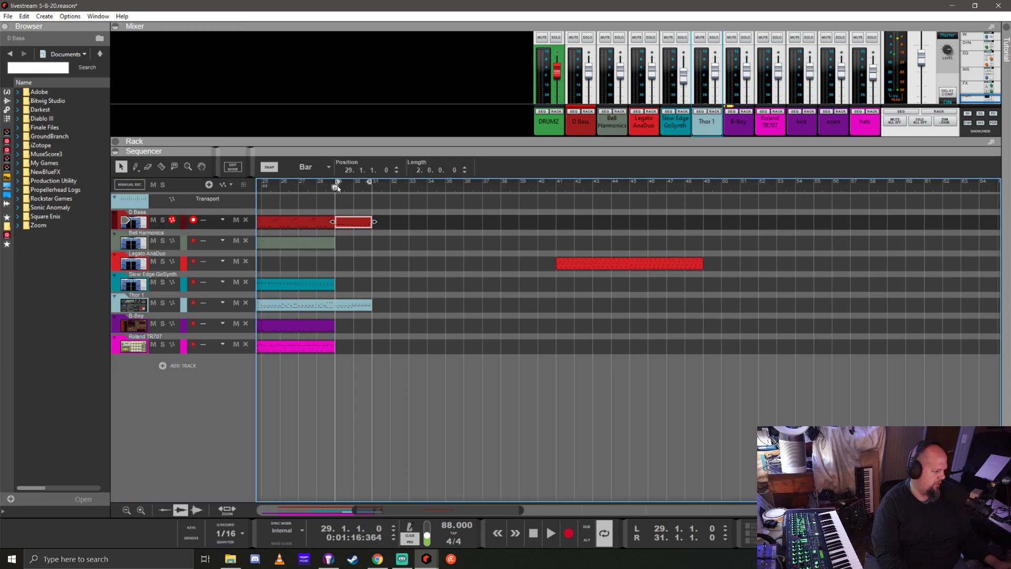
{"action": "key", "text": "F8"}
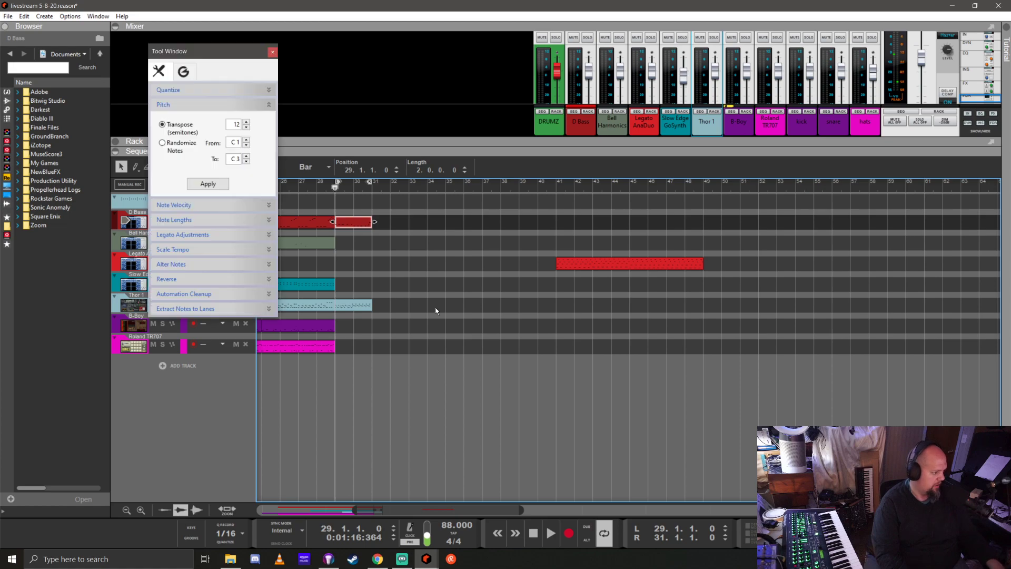
{"action": "double_click", "coordinate": [232, 125]}
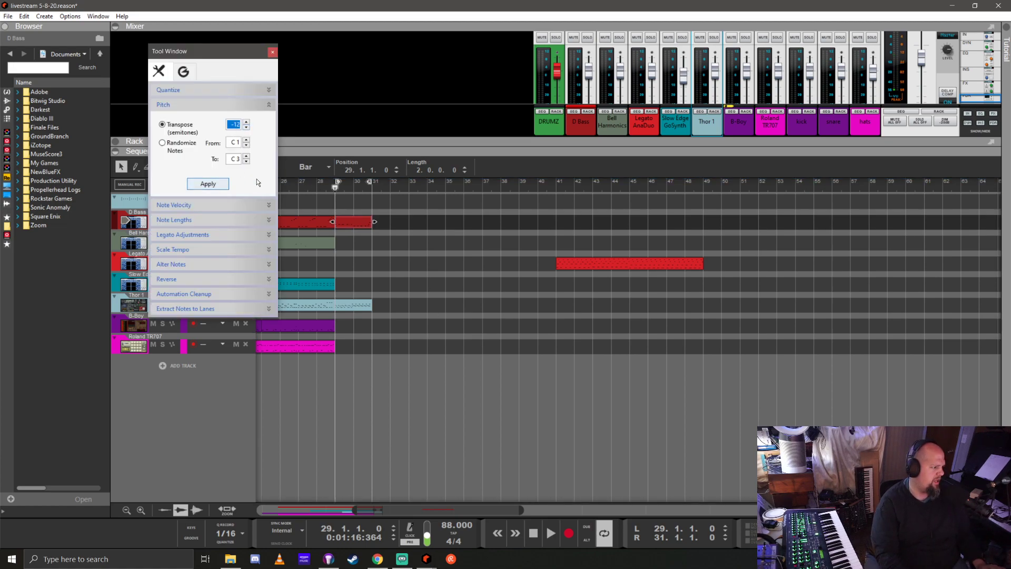
{"action": "left_click", "coordinate": [210, 184]}
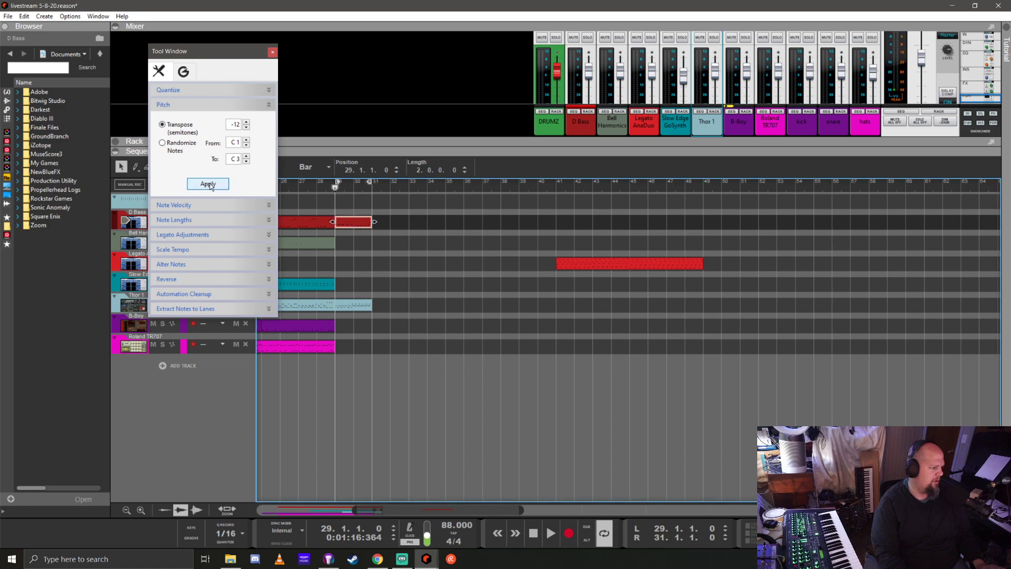
{"action": "left_click", "coordinate": [272, 51]}
{"action": "left_click", "coordinate": [470, 272]}
{"action": "key", "text": "space"}
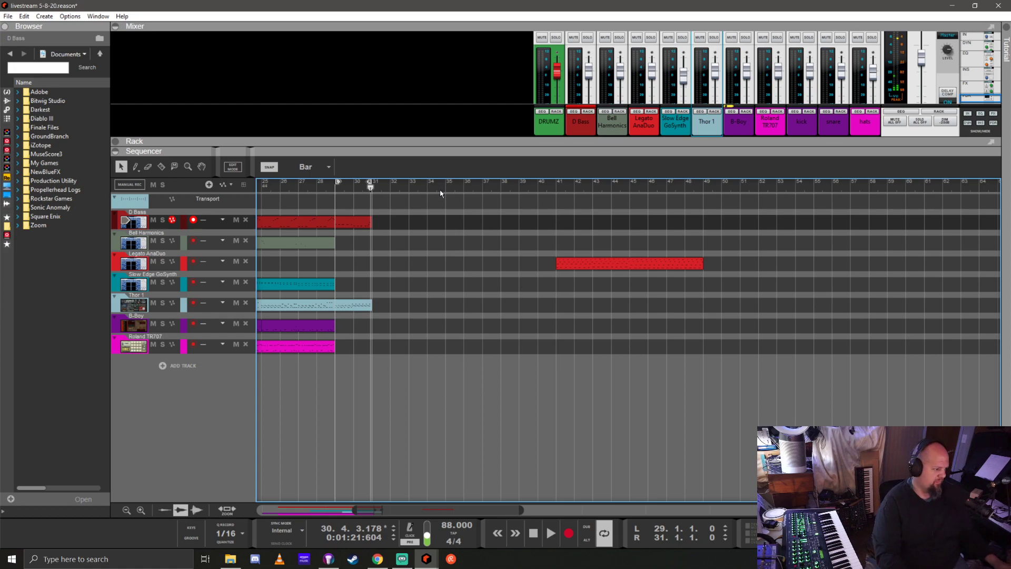
Record a two-bar Bell Harmonica part from bar 29 to bar 31 and place the song position at bar 31
{"action": "left_click", "coordinate": [371, 190]}
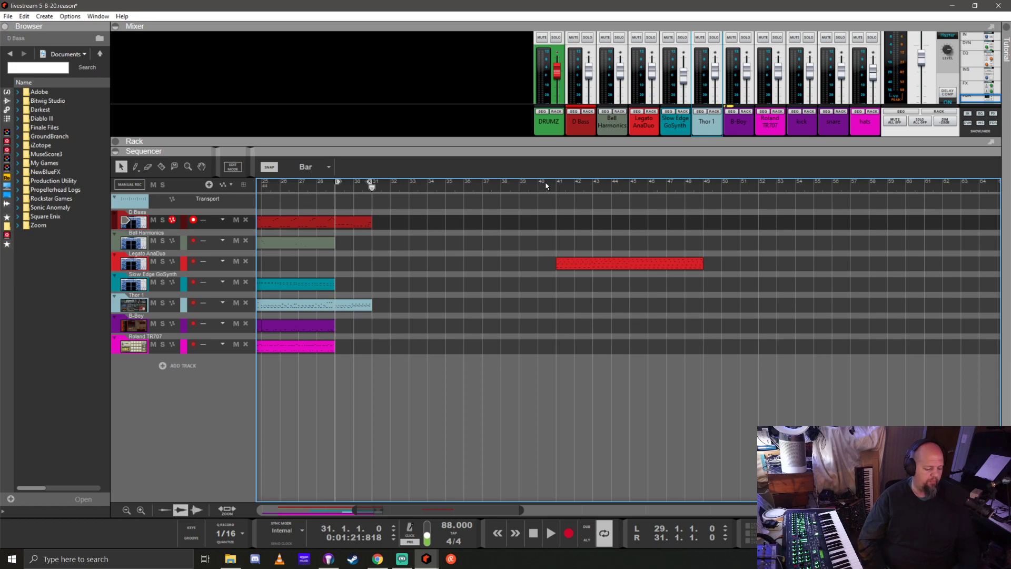
{"action": "key", "text": "KP_1"}
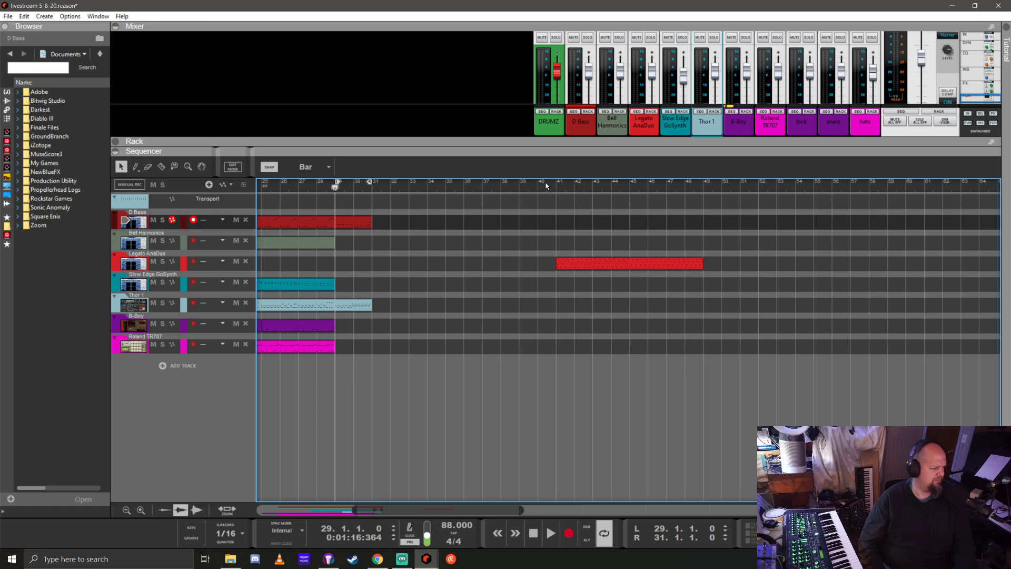
{"action": "left_click", "coordinate": [139, 246]}
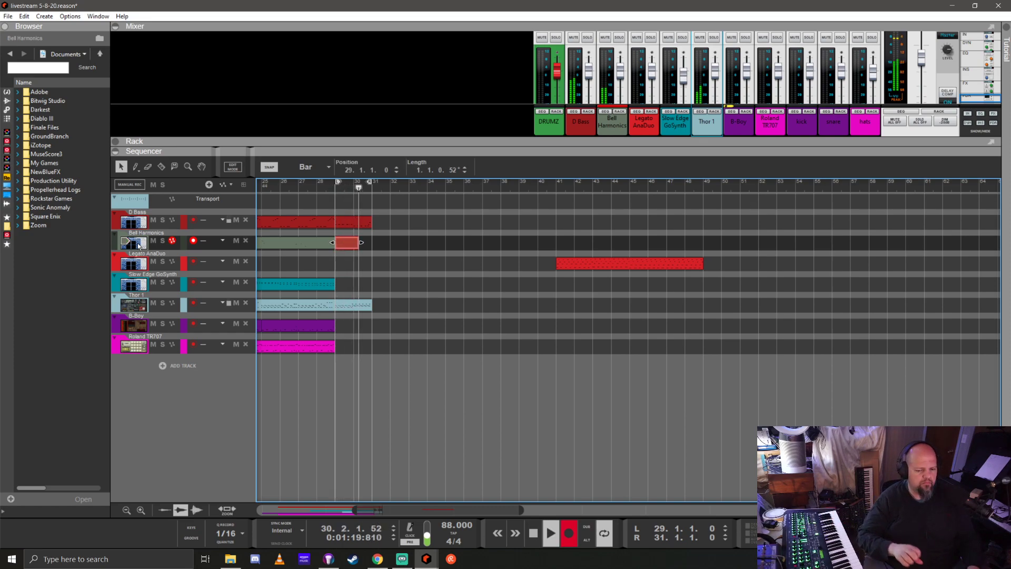
{"action": "key", "text": "space"}
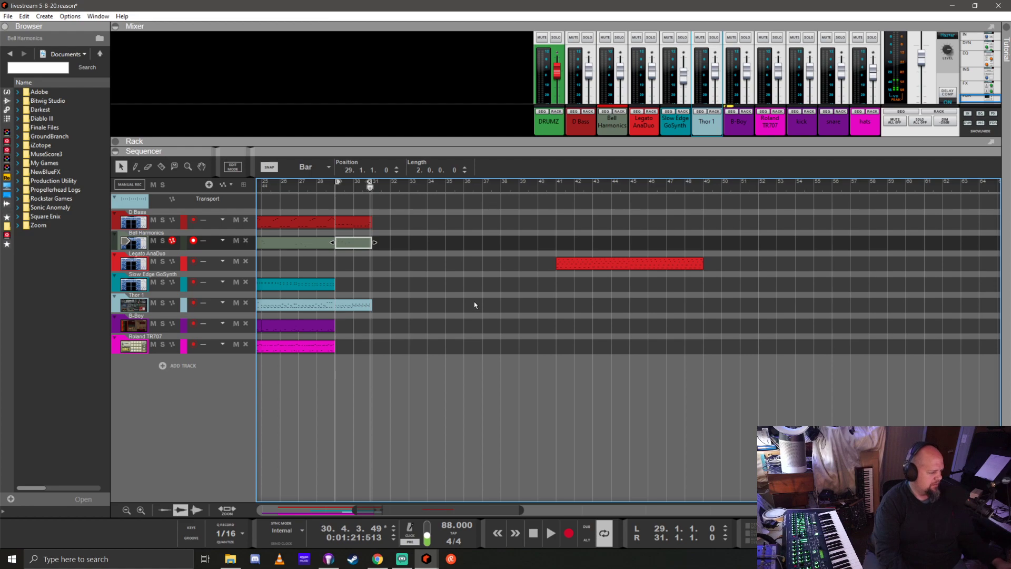
{"action": "left_click", "coordinate": [370, 190]}
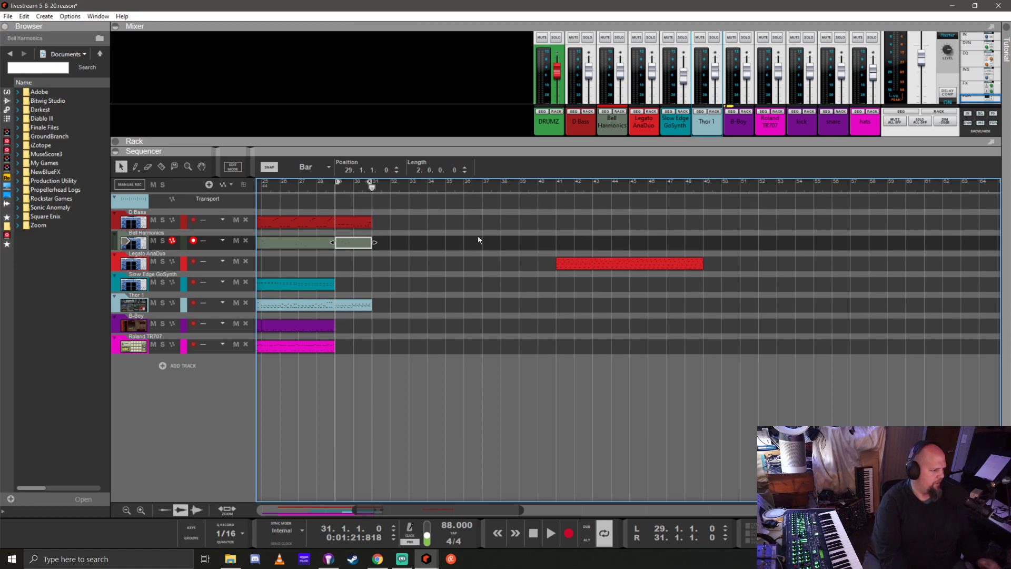
Record a two-bar part on the B-Boy track from bar 29 to bar 31
{"action": "scroll", "coordinate": [377, 360], "scroll_direction": "left", "scroll_amount": 3}
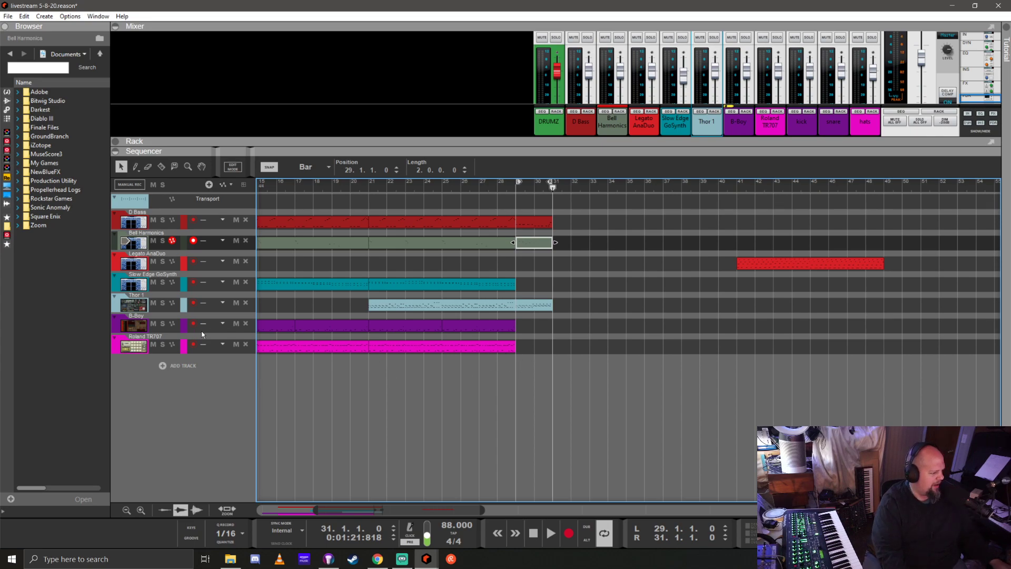
{"action": "left_click", "coordinate": [131, 325]}
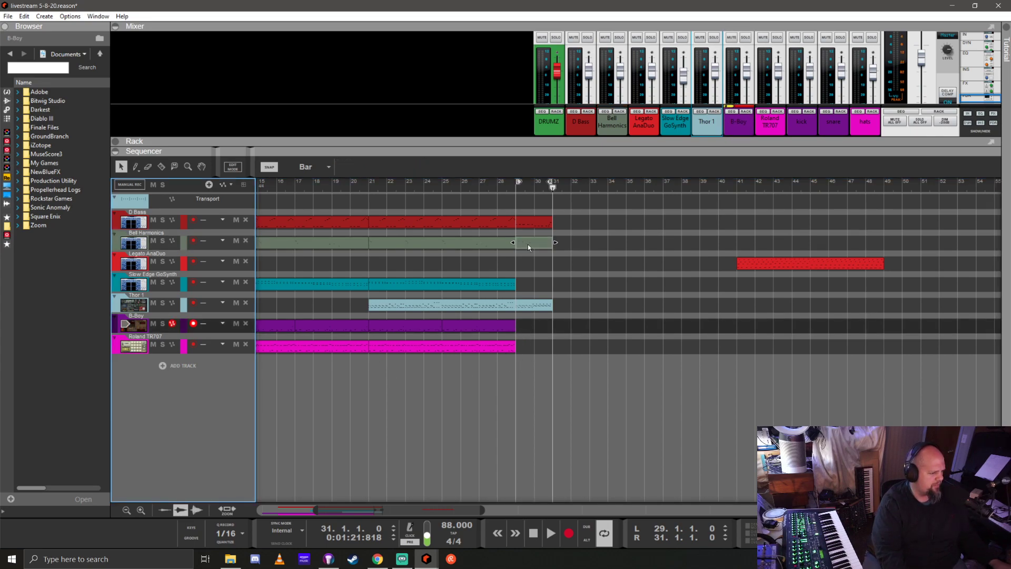
{"action": "left_click", "coordinate": [516, 190]}
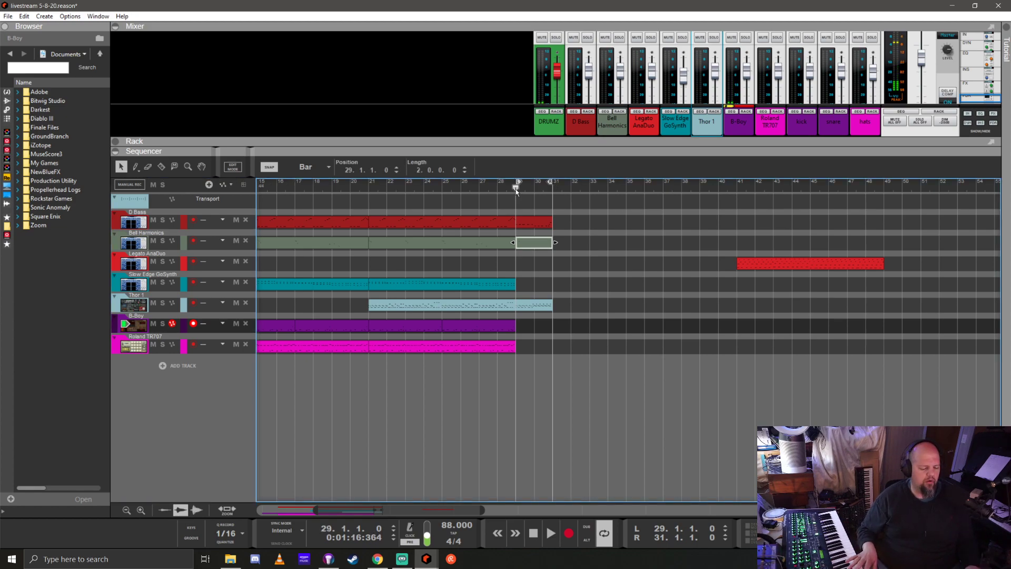
{"action": "key", "text": "ctrl+Return"}
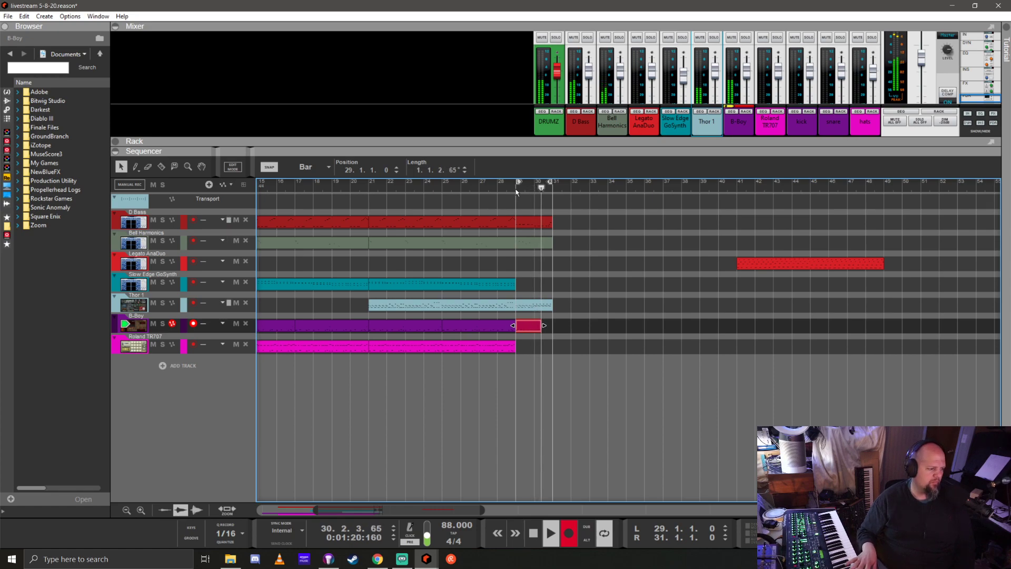
{"action": "key", "text": "space"}
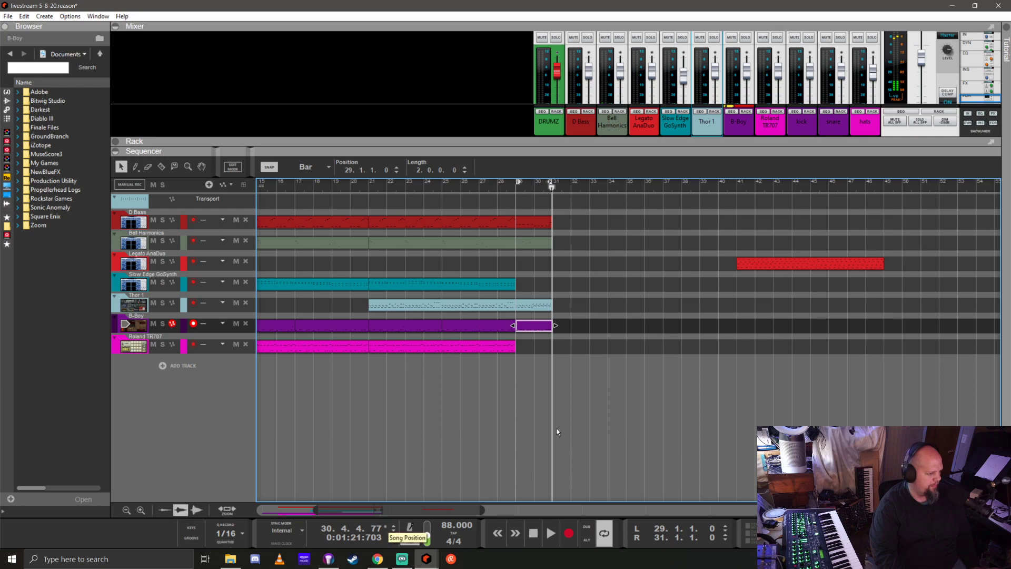
Solo the B-Boy track, play it from bar 27 and select its two-bar clip at bar 29
{"action": "left_click", "coordinate": [478, 187]}
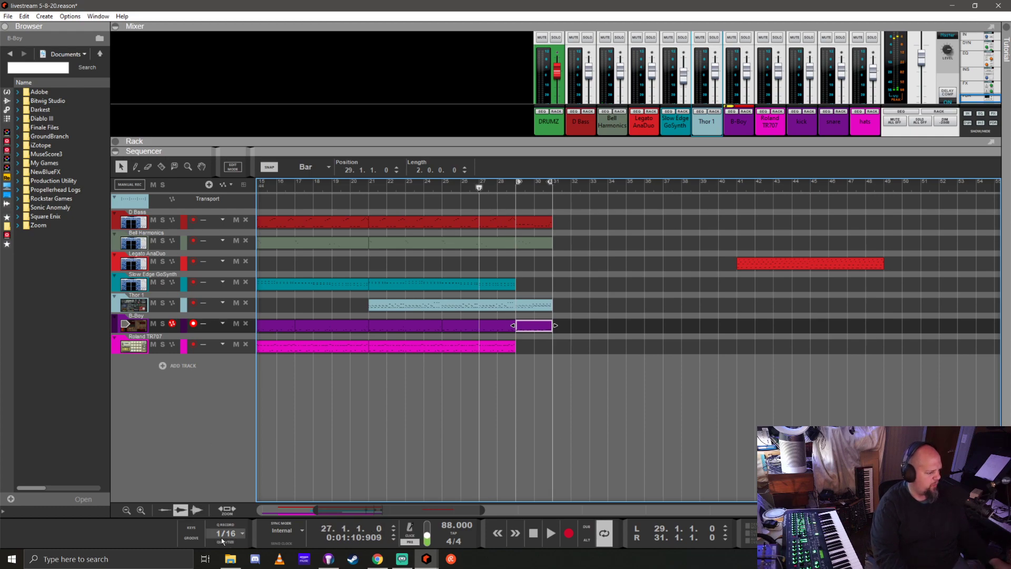
{"action": "left_click", "coordinate": [163, 323]}
{"action": "key", "text": "space"}
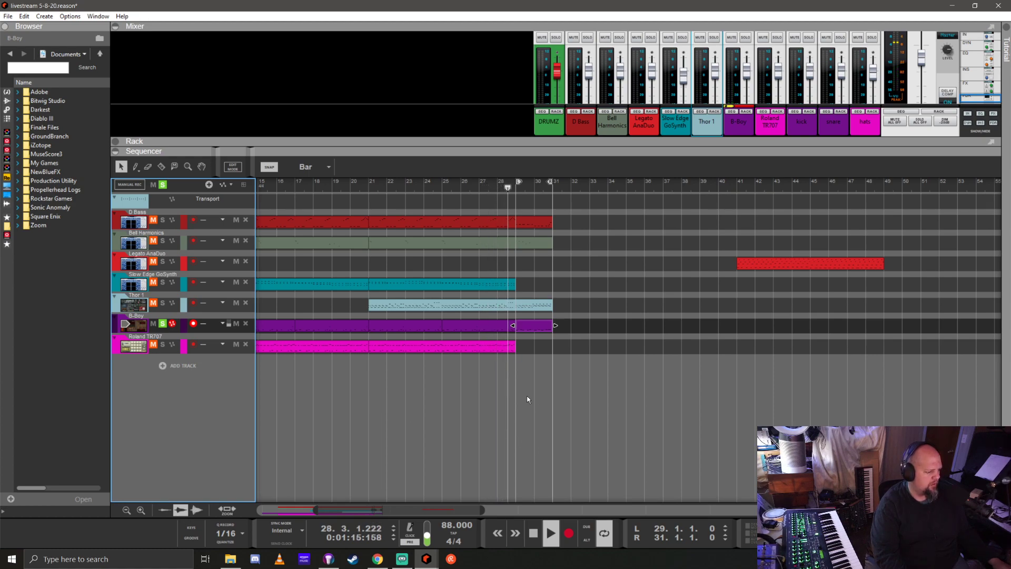
{"action": "left_click", "coordinate": [529, 328]}
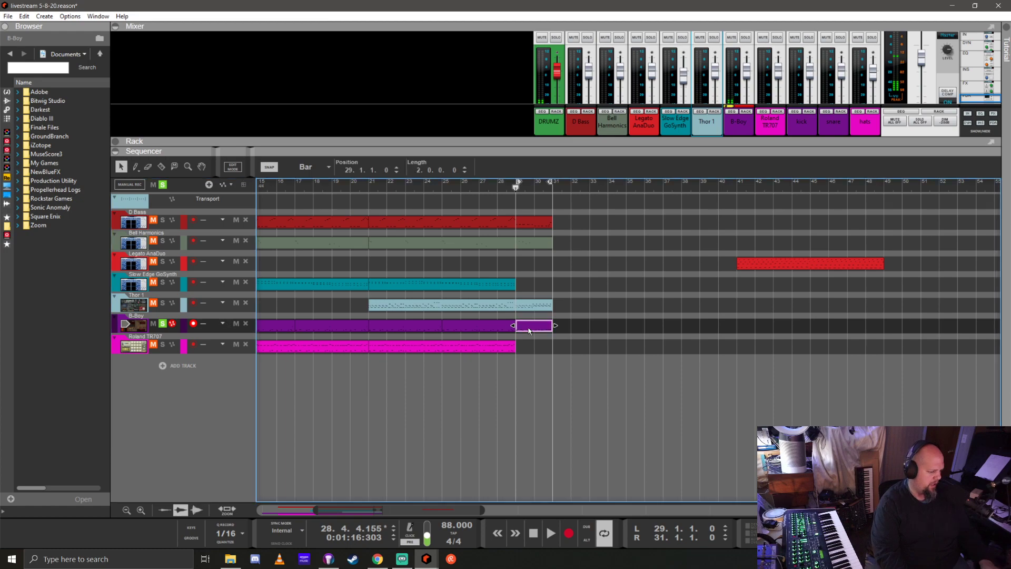
Delete the two-bar B-Boy clip at bar 29 and record a new take up to bar 31
{"action": "key", "text": "Delete"}
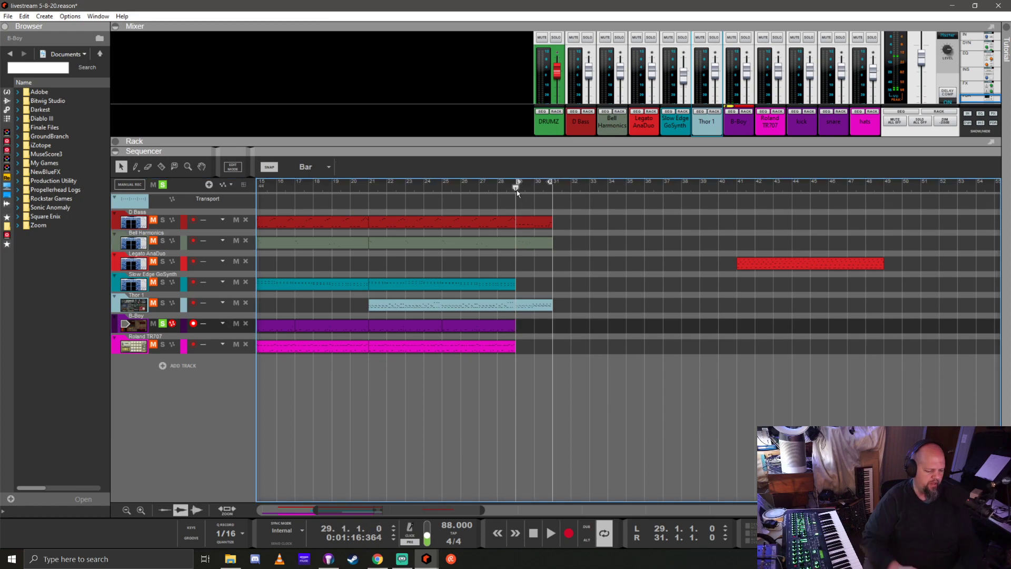
{"action": "key", "text": "ctrl+Return"}
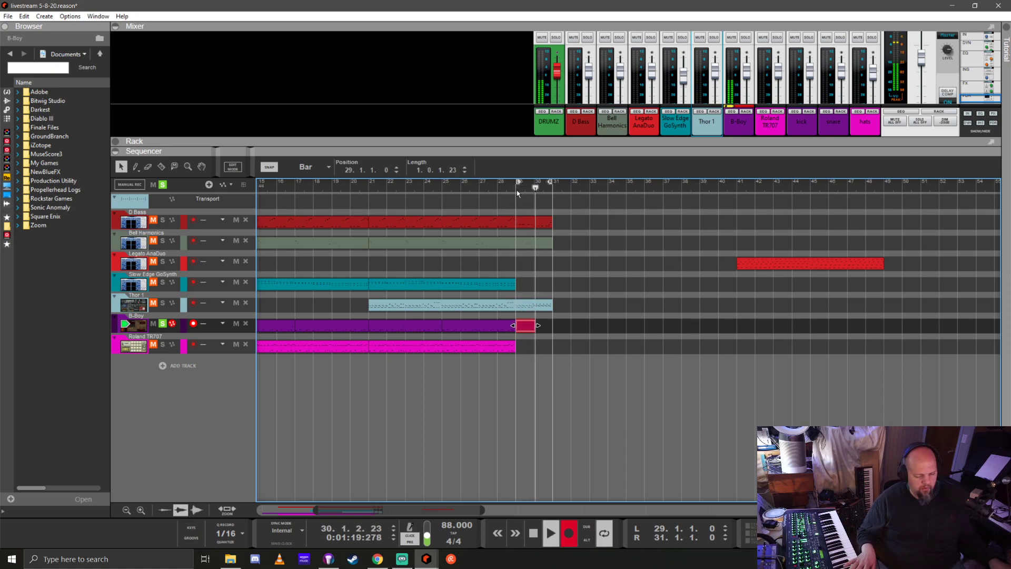
{"action": "key", "text": "space"}
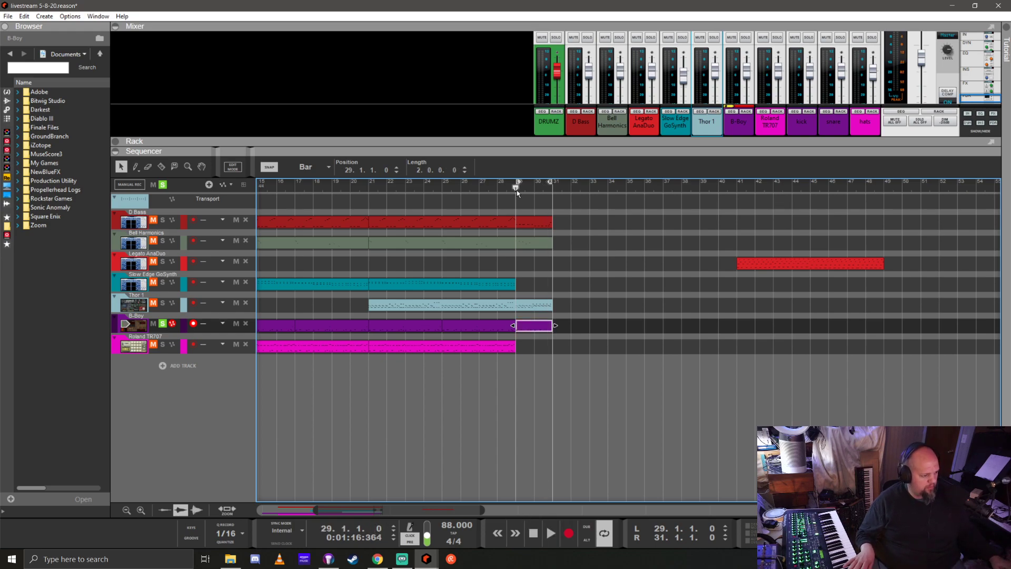
Replace the latest B-Boy take with a fresh two-bar recording from bar 29 and return the song position to bar 29
{"action": "key", "text": "Delete"}
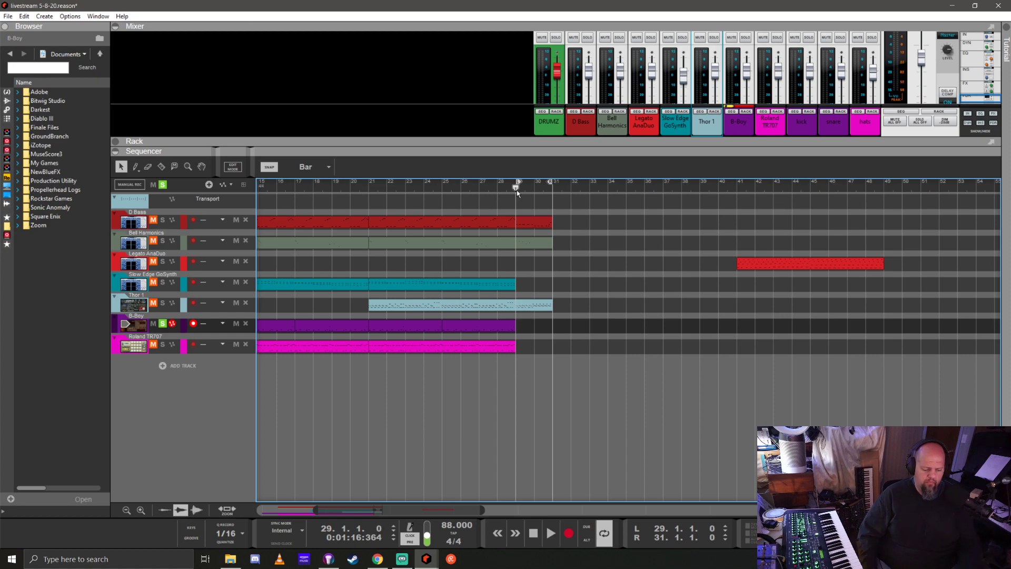
{"action": "key", "text": "ctrl+Return"}
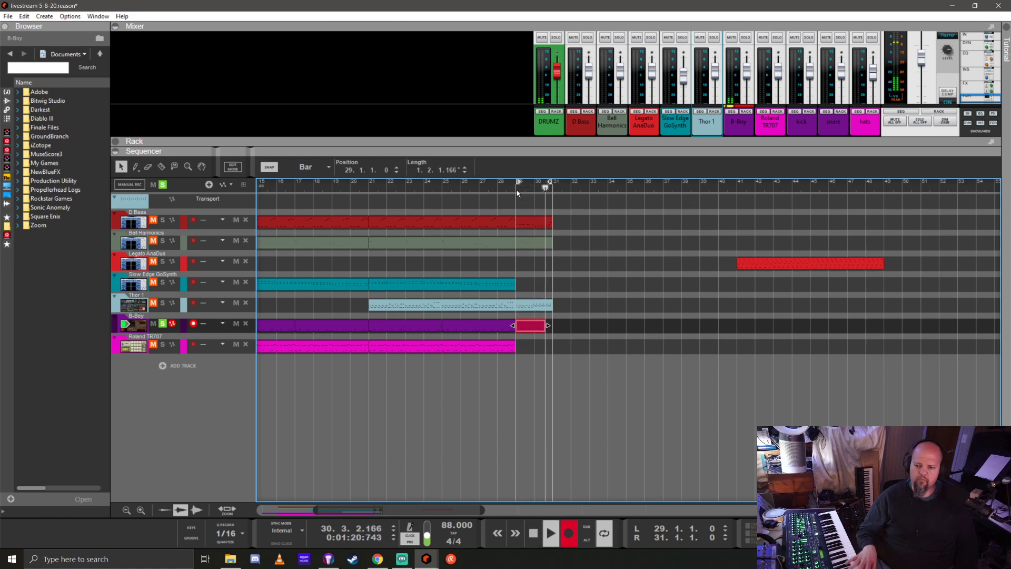
{"action": "key", "text": "space"}
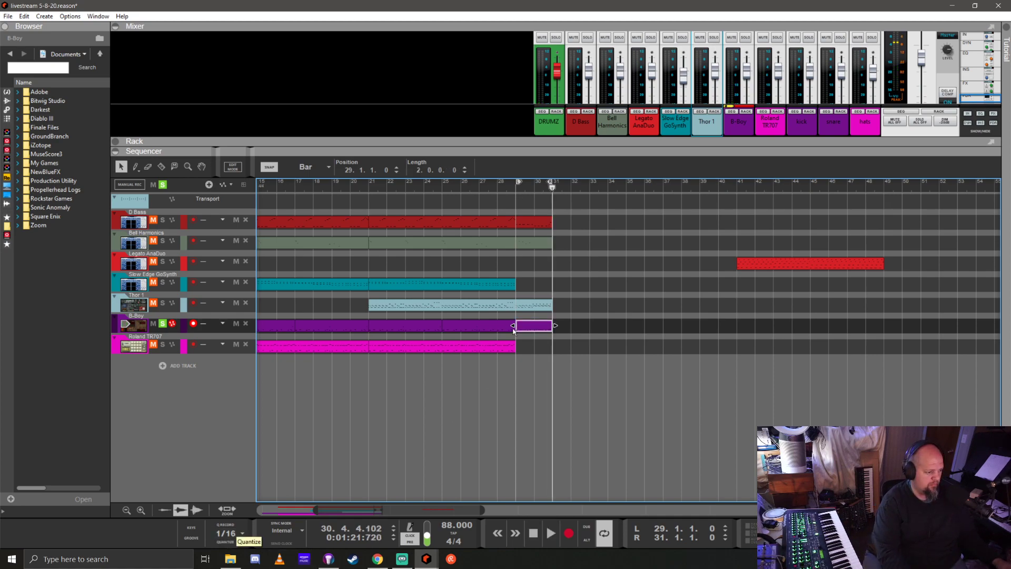
{"action": "left_click", "coordinate": [517, 191]}
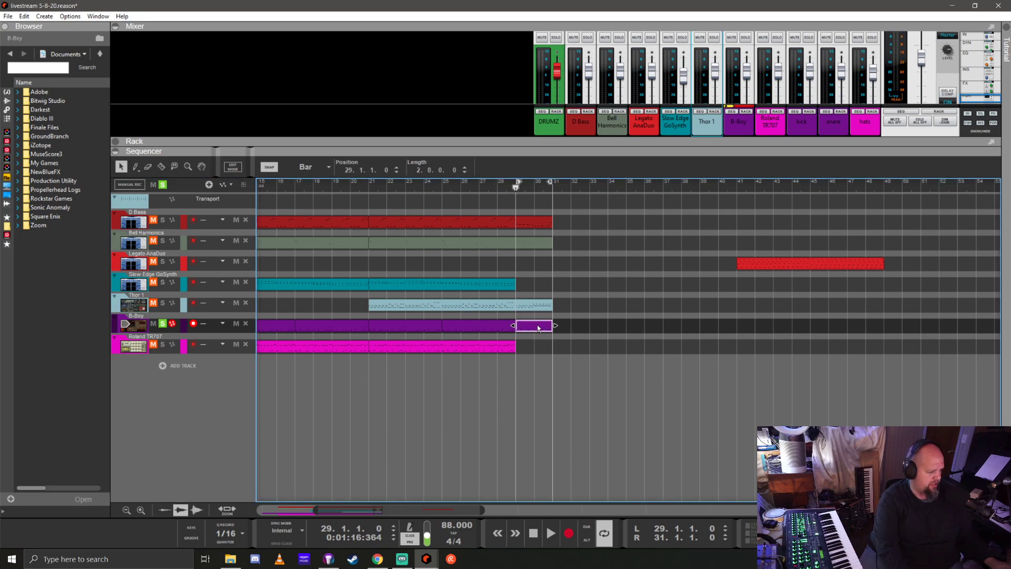
Copy the two-bar B-Boy clip to the Roland TR707 track at bar 29, open the copy for editing and unsolo B-Boy
{"action": "left_click_drag", "start_coordinate": [538, 328], "coordinate": [540, 349]}
{"action": "double_click", "coordinate": [540, 349]}
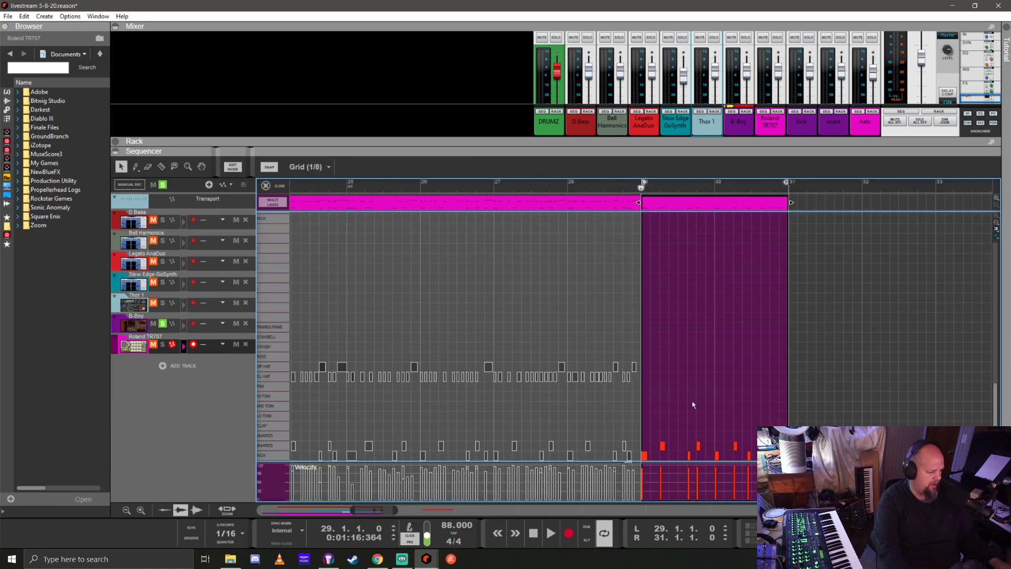
{"action": "left_click", "coordinate": [163, 324]}
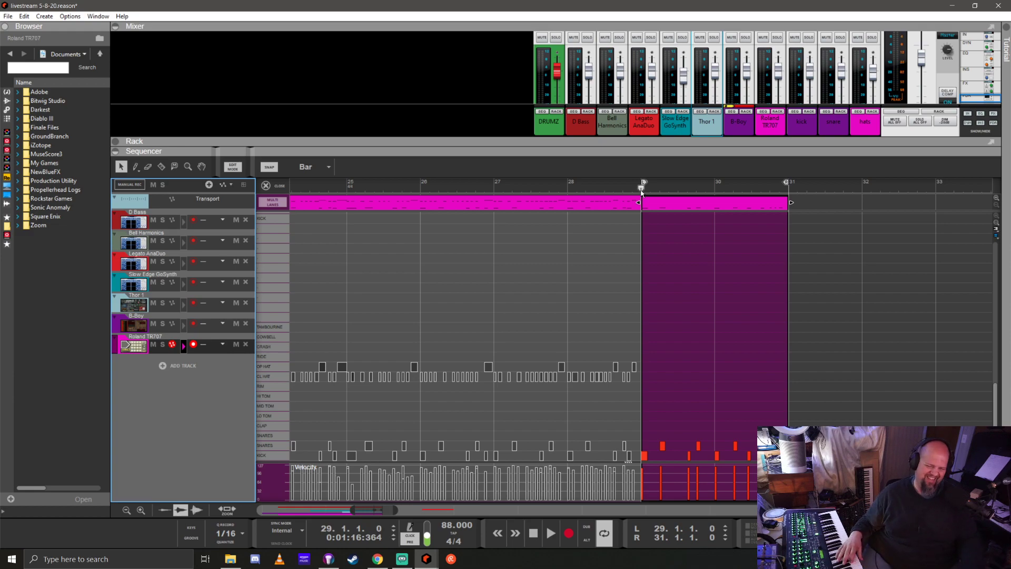
Record closed and open hi-hats into the Roland TR707 clip at bar 29, select all its notes and close the clip editor
{"action": "key", "text": "ctrl+Return"}
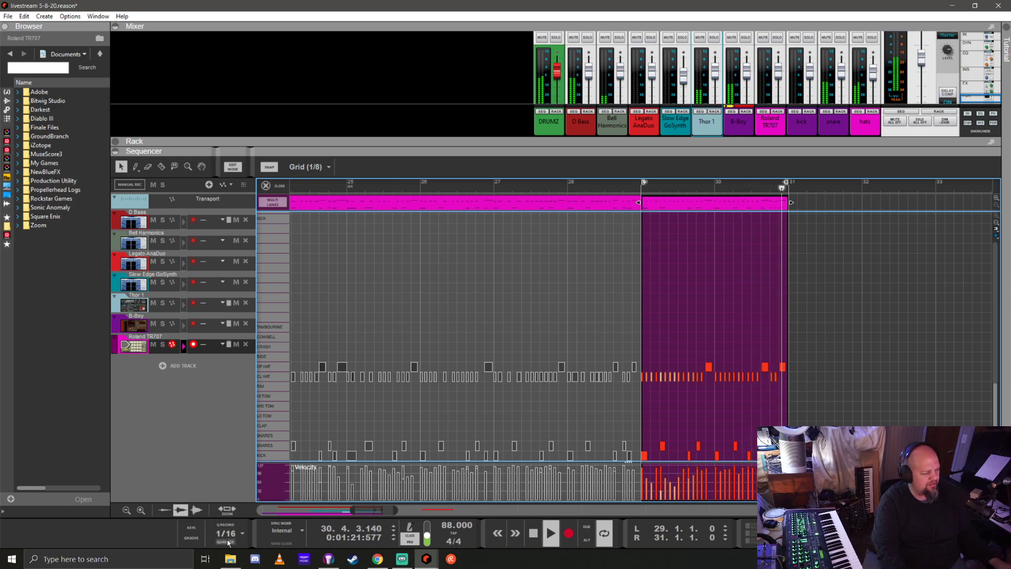
{"action": "key", "text": "ctrl+a"}
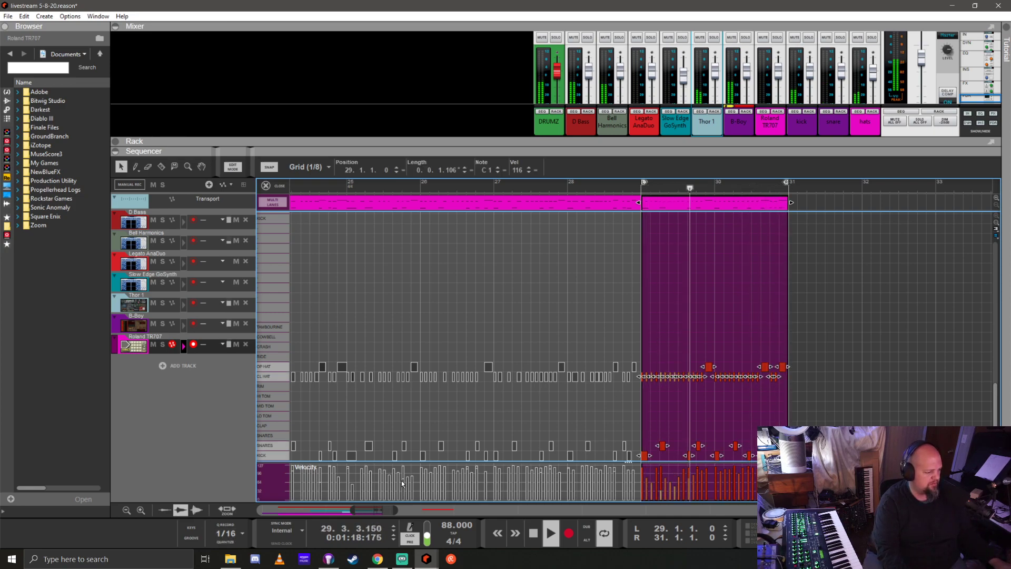
{"action": "left_click", "coordinate": [278, 188]}
Move the eight-bar Legato AnaDuo clip to bar 31, select its track and play it from bar 32
{"action": "left_click_drag", "start_coordinate": [609, 265], "coordinate": [425, 262]}
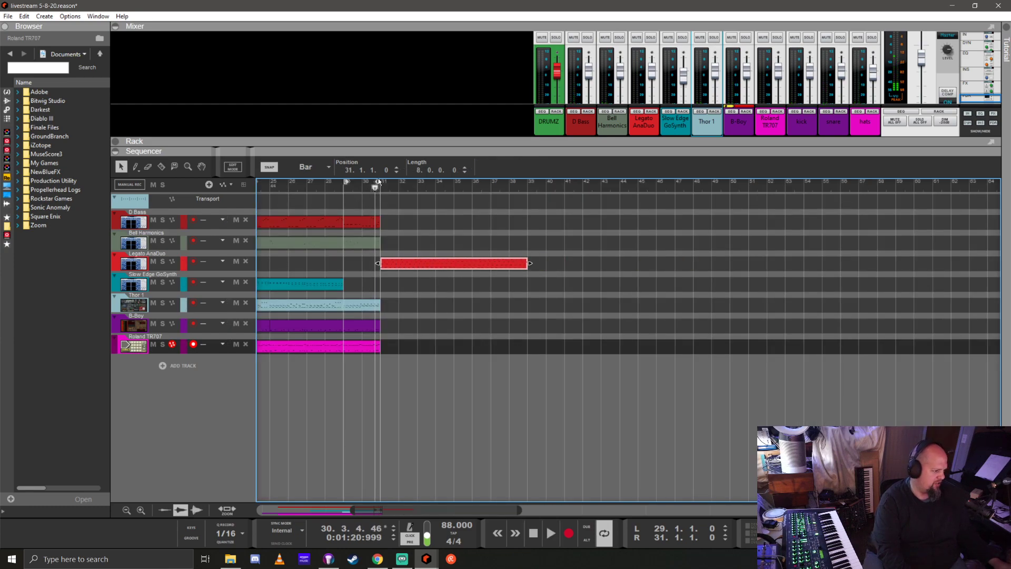
{"action": "left_click_drag", "start_coordinate": [379, 182], "coordinate": [383, 209]}
{"action": "left_click", "coordinate": [135, 265]}
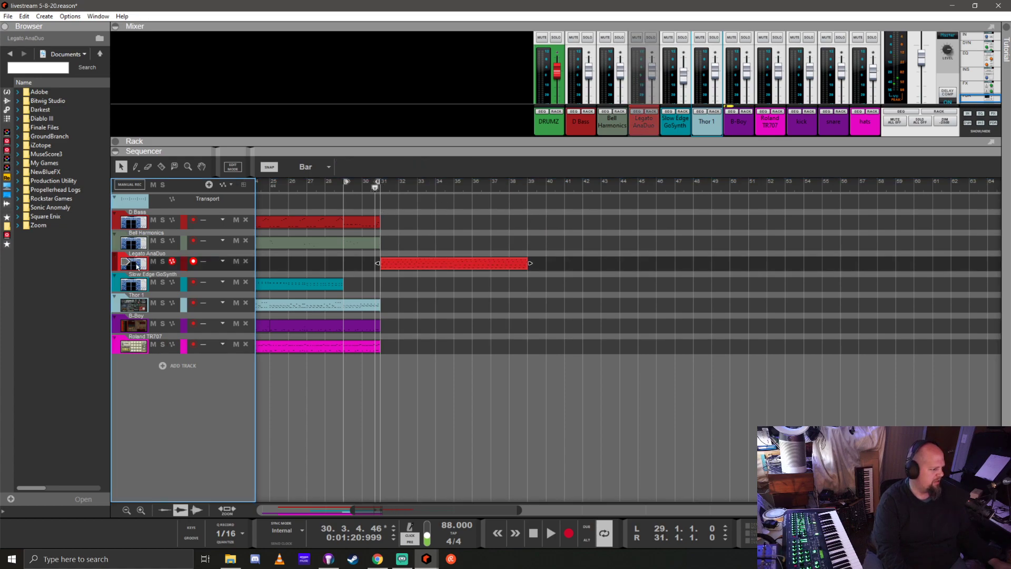
{"action": "left_click", "coordinate": [403, 185]}
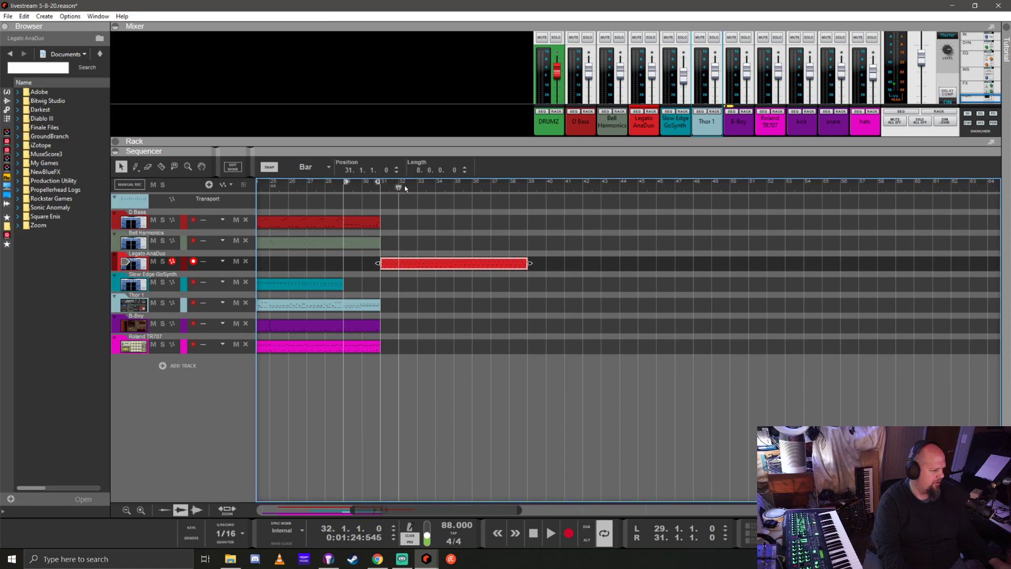
{"action": "key", "text": "space"}
{"action": "key", "text": "space"}
Try recording a Legato AnaDuo part from bar 29, stop before bar 31 and undo the take
{"action": "left_click_drag", "start_coordinate": [402, 186], "coordinate": [346, 189]}
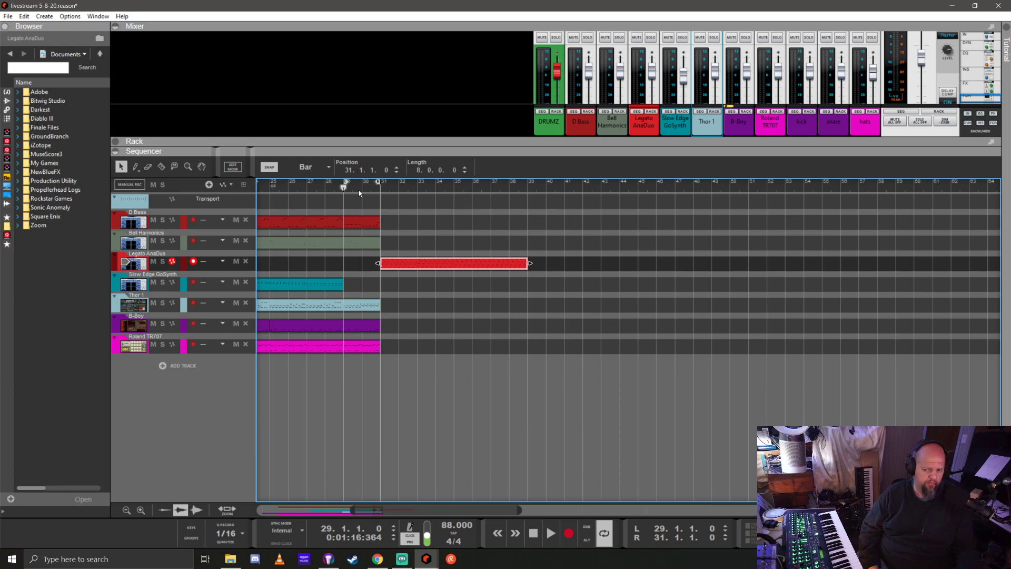
{"action": "key", "text": "ctrl+Return"}
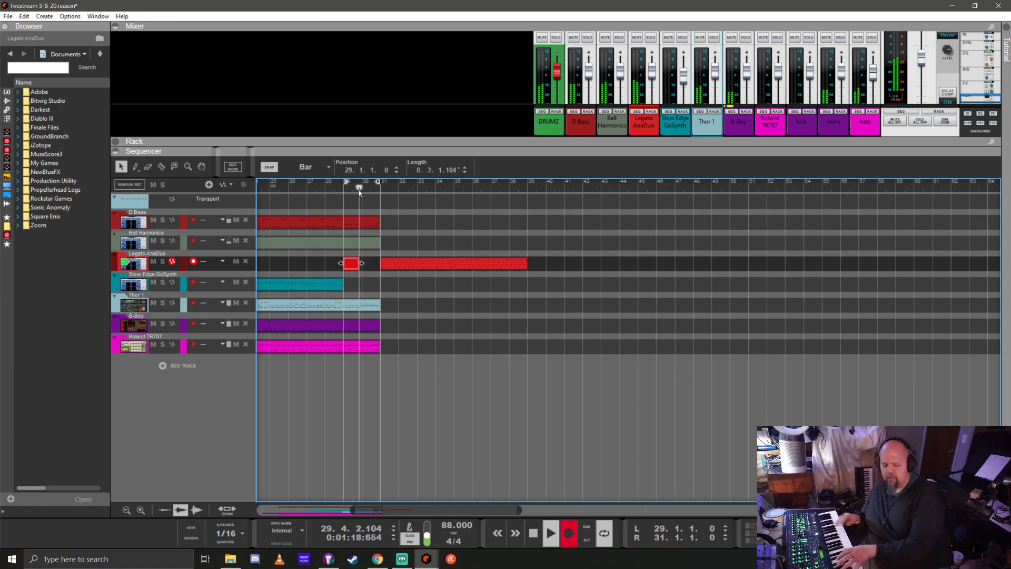
{"action": "key", "text": "space"}
{"action": "key", "text": "ctrl+z"}
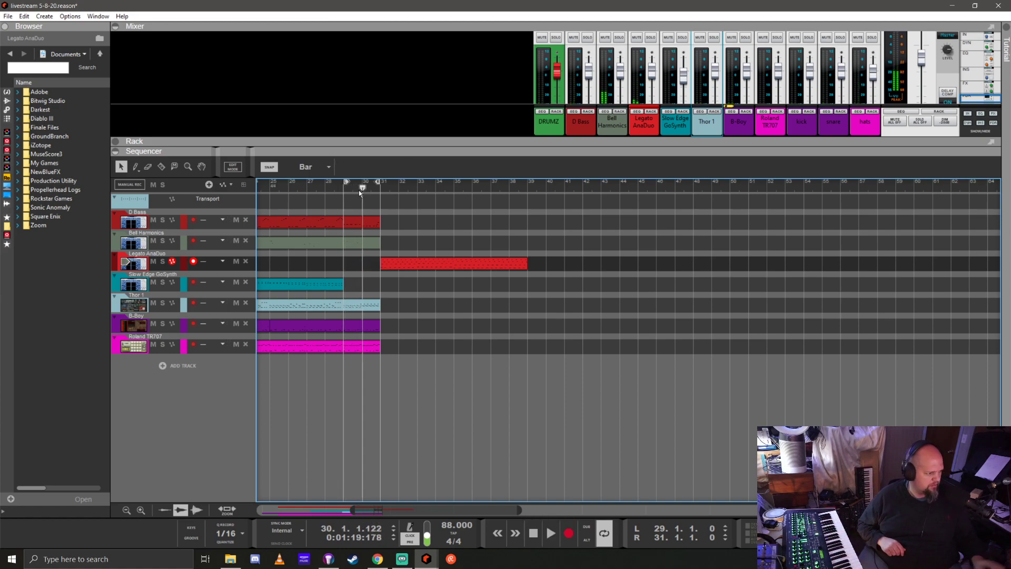
Record a two-bar Legato AnaDuo part from bar 29 to bar 31
{"action": "key", "text": "KP_0"}
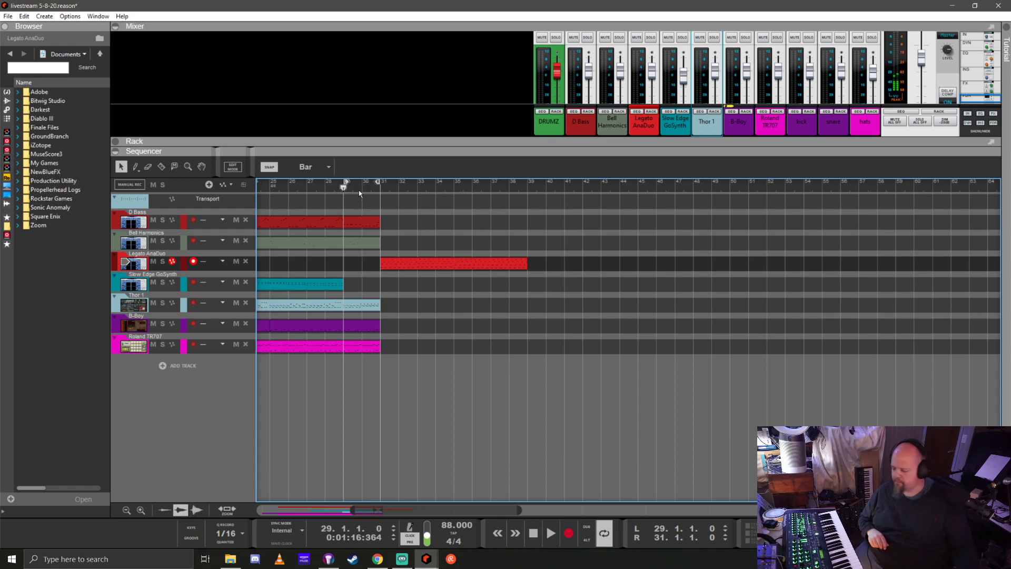
{"action": "key", "text": "KP_Multiply"}
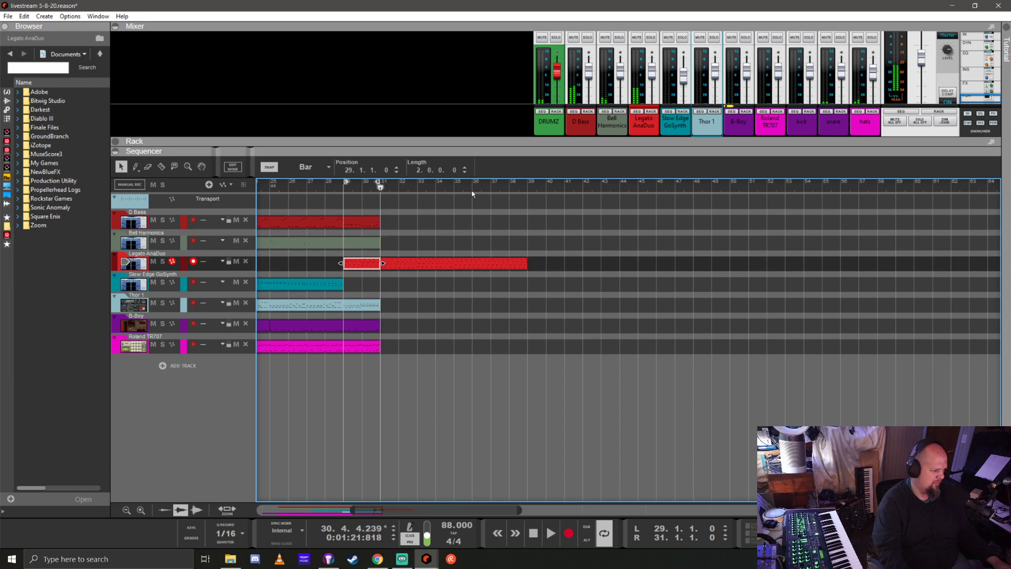
Reveal and enlarge the rack, fold the Legato AnaDuo mix channel and its insert effects, and unfold its Quad synth
{"action": "left_click_drag", "start_coordinate": [567, 150], "coordinate": [567, 284]}
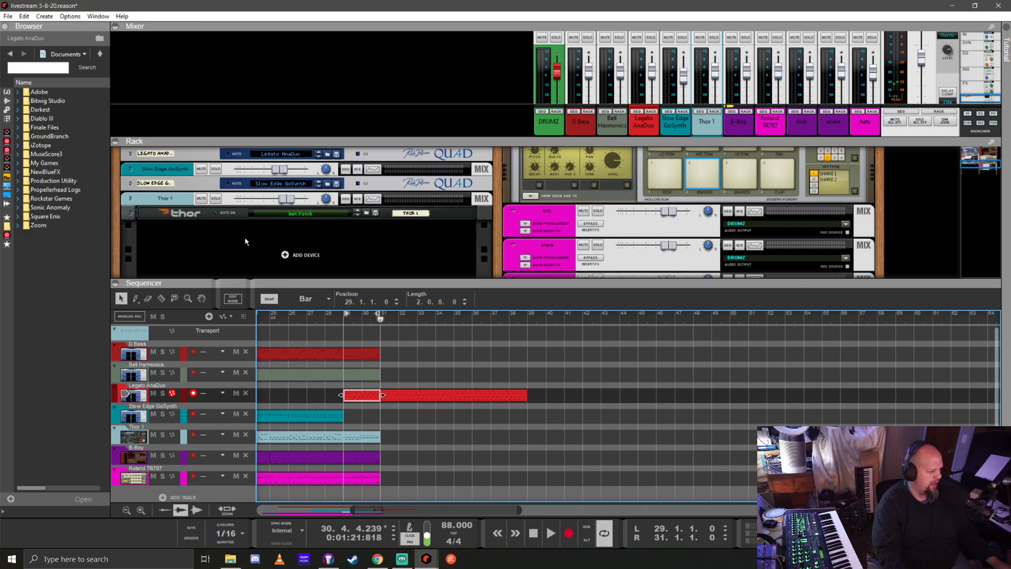
{"action": "scroll", "coordinate": [246, 240], "scroll_direction": "up", "scroll_amount": 5}
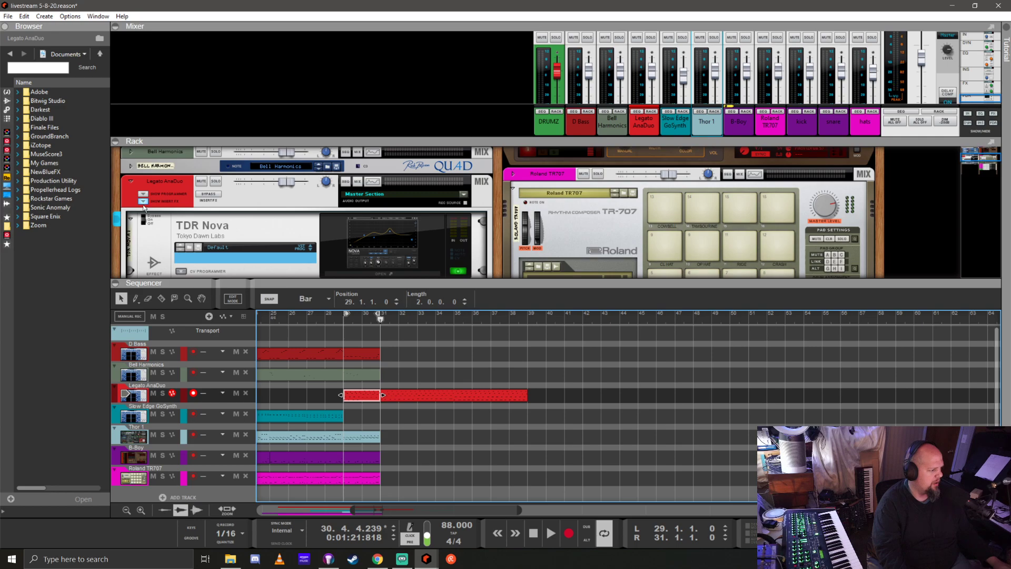
{"action": "left_click", "coordinate": [143, 202]}
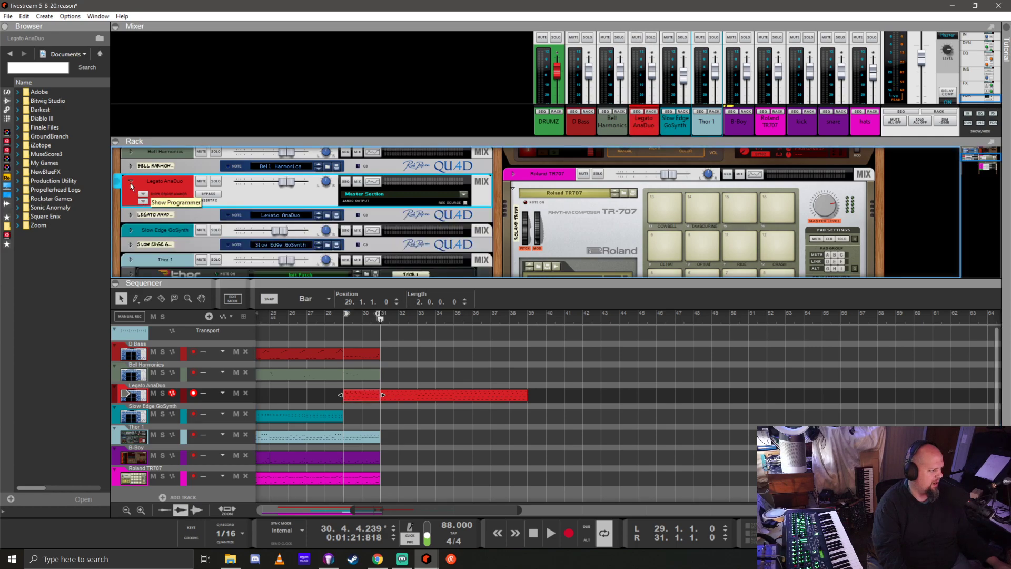
{"action": "left_click", "coordinate": [130, 182]}
{"action": "left_click", "coordinate": [132, 203]}
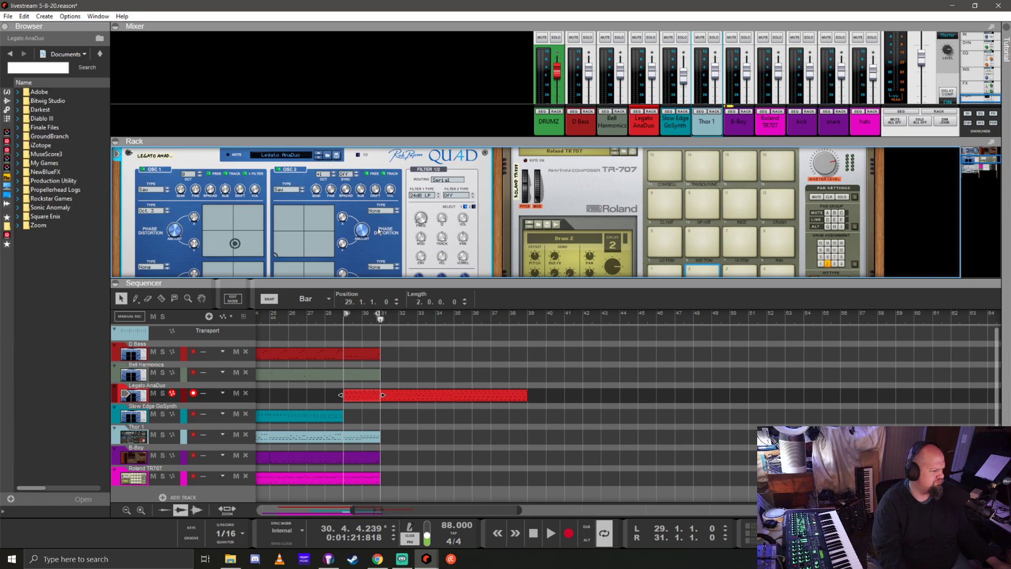
{"action": "scroll", "coordinate": [389, 227], "scroll_direction": "up", "scroll_amount": 2}
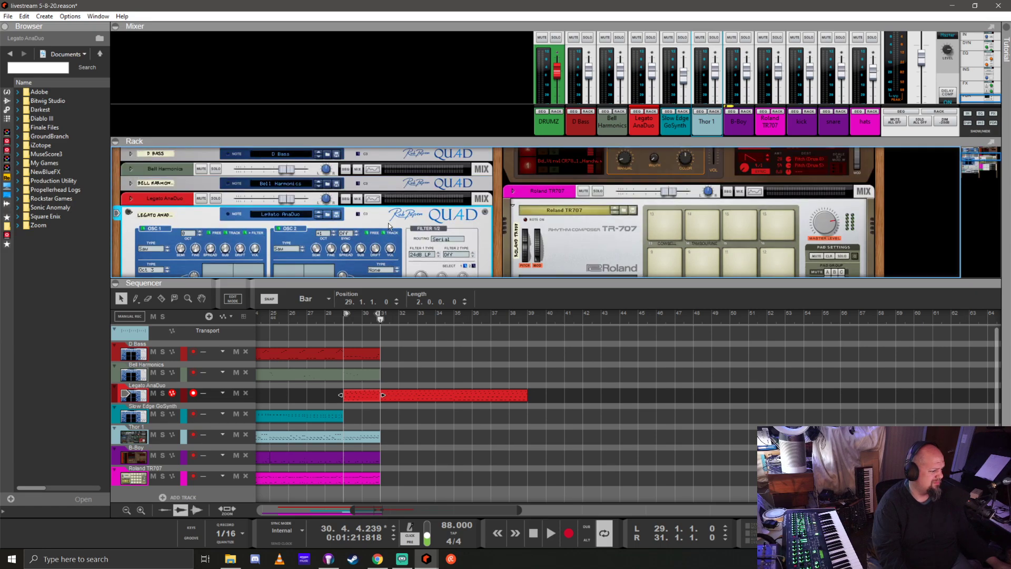
{"action": "scroll", "coordinate": [387, 223], "scroll_direction": "down", "scroll_amount": 5}
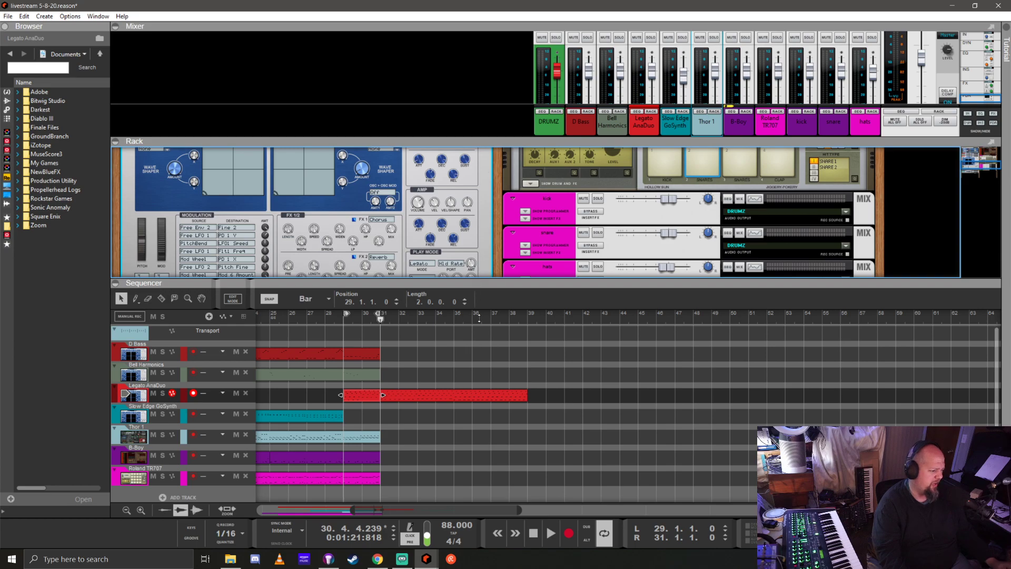
{"action": "left_click_drag", "start_coordinate": [476, 283], "coordinate": [476, 357]}
Set the destinations of the two Mod Wheel routings in the Legato AnaDuo synth to Flt1 Freq and Flt2 Freq
{"action": "scroll", "coordinate": [386, 296], "scroll_direction": "up", "scroll_amount": 5}
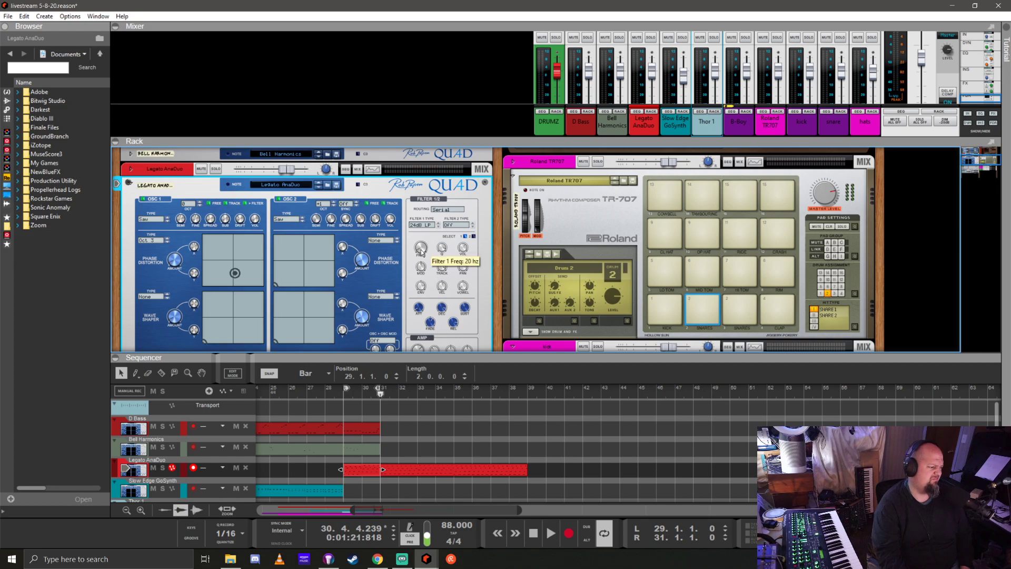
{"action": "scroll", "coordinate": [373, 270], "scroll_direction": "down", "scroll_amount": 3}
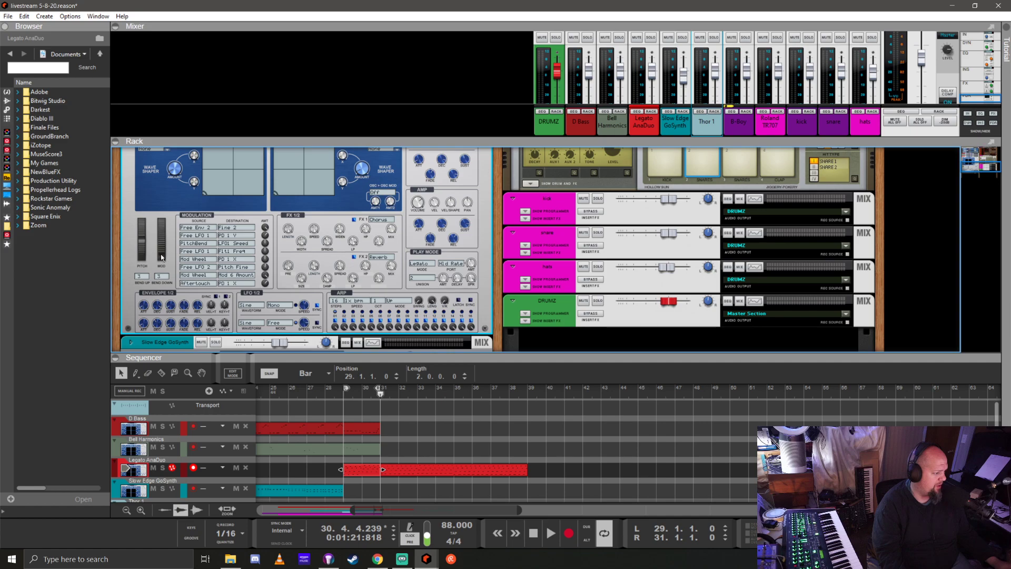
{"action": "left_click_drag", "start_coordinate": [160, 256], "coordinate": [162, 196]}
{"action": "left_click", "coordinate": [231, 262]}
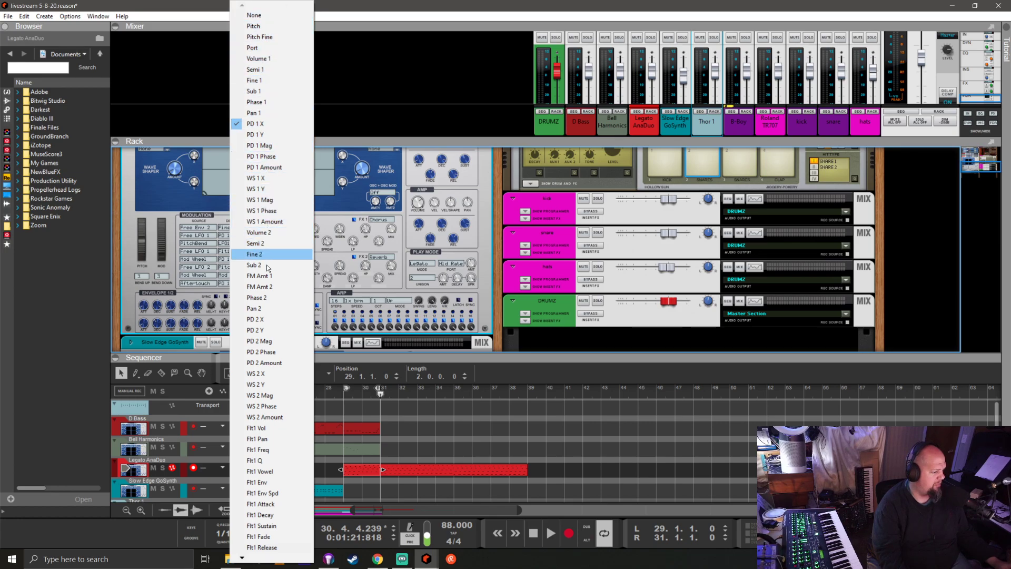
{"action": "left_click", "coordinate": [269, 450]}
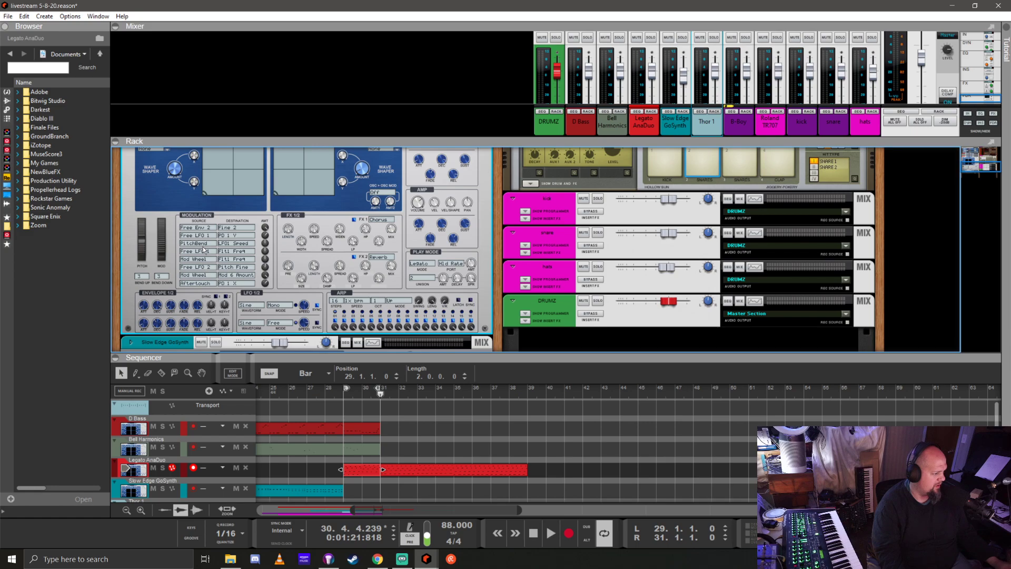
{"action": "left_click", "coordinate": [237, 275]}
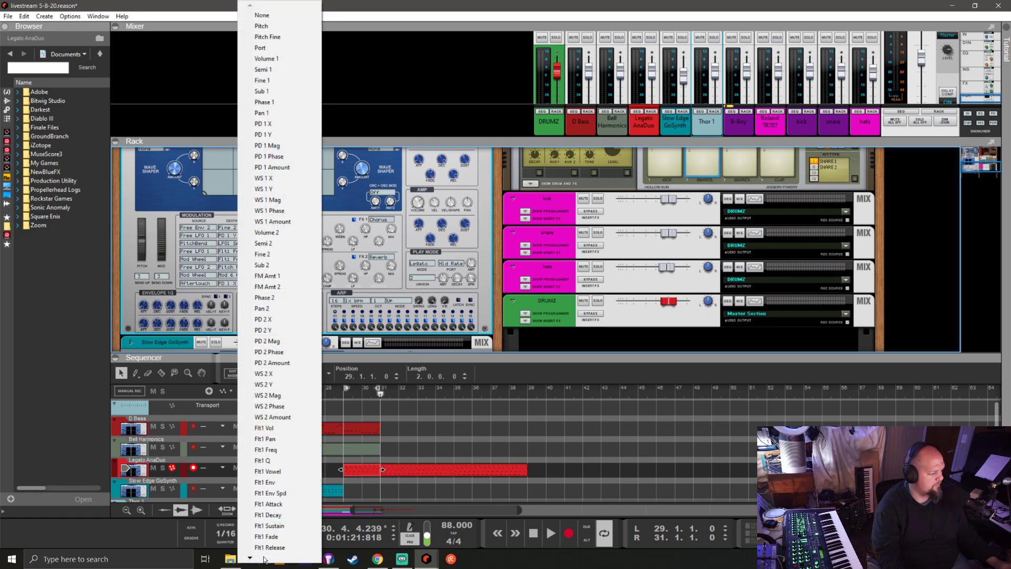
{"action": "mouse_move", "coordinate": [263, 558]}
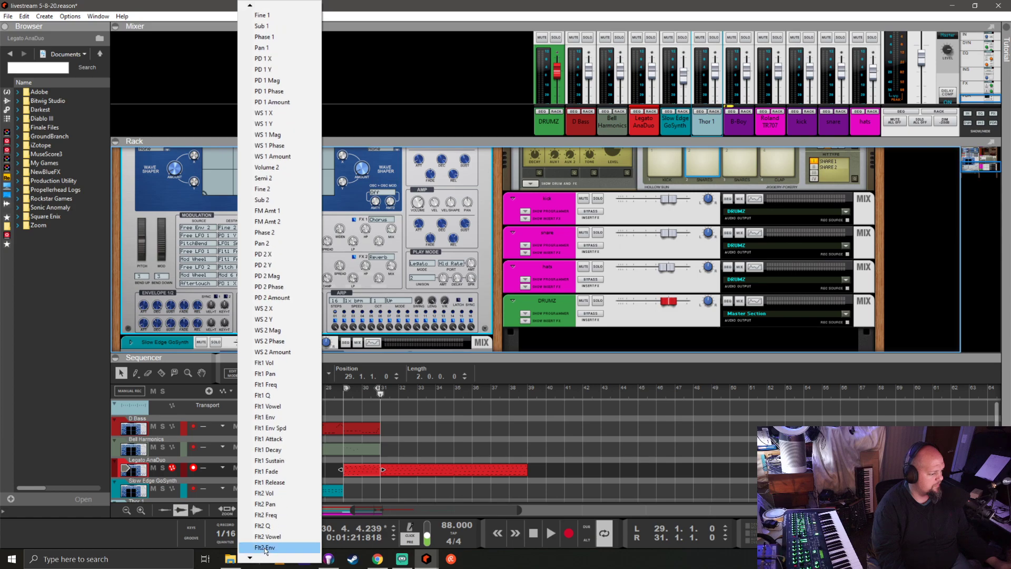
{"action": "left_click", "coordinate": [283, 516]}
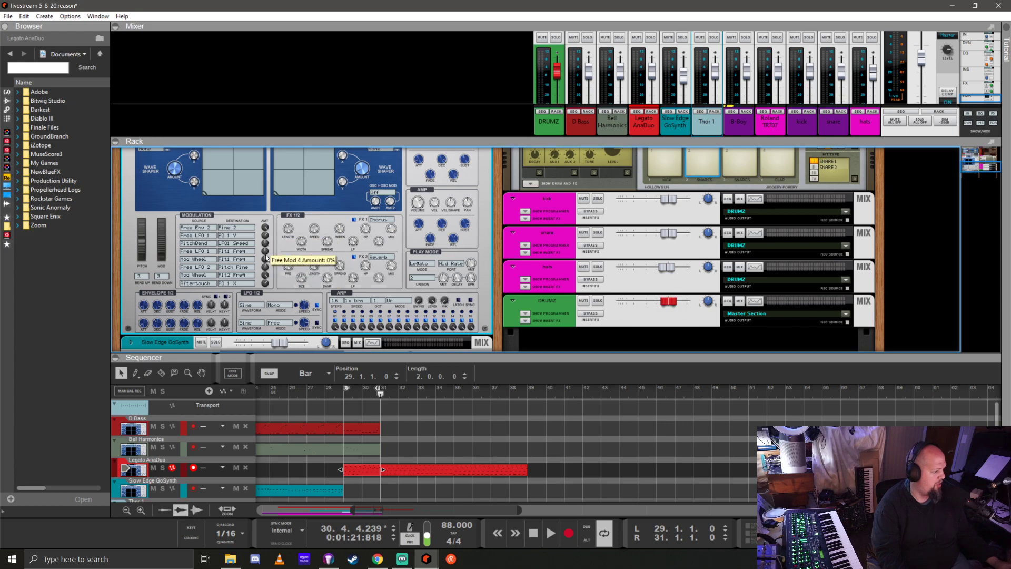
Raise the Free Mod 4 amount and play Legato AnaDuo from bar 32 while pushing the synth's mod wheel up
{"action": "left_click_drag", "start_coordinate": [265, 250], "coordinate": [278, 184]}
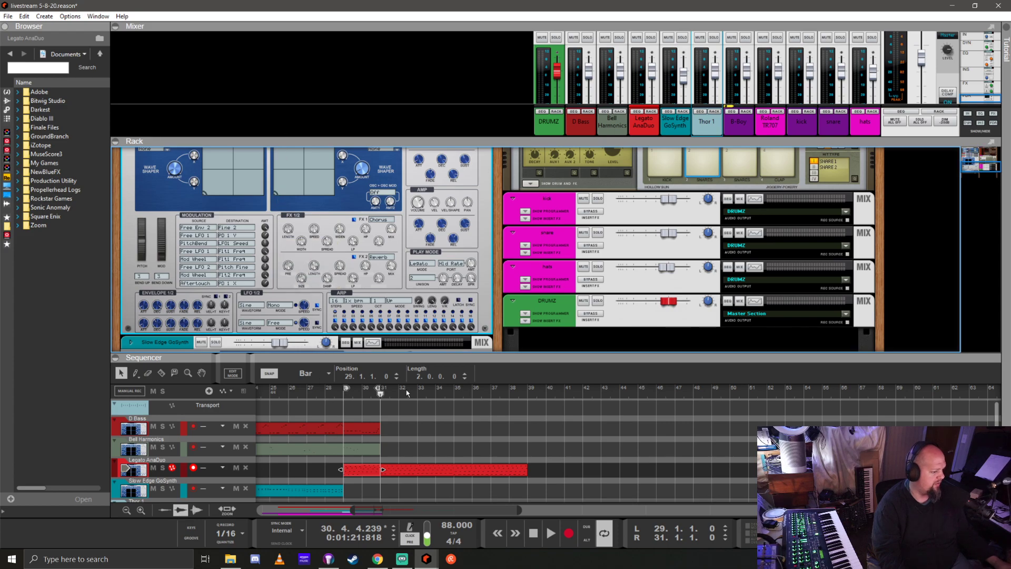
{"action": "left_click", "coordinate": [400, 392]}
{"action": "key", "text": "space"}
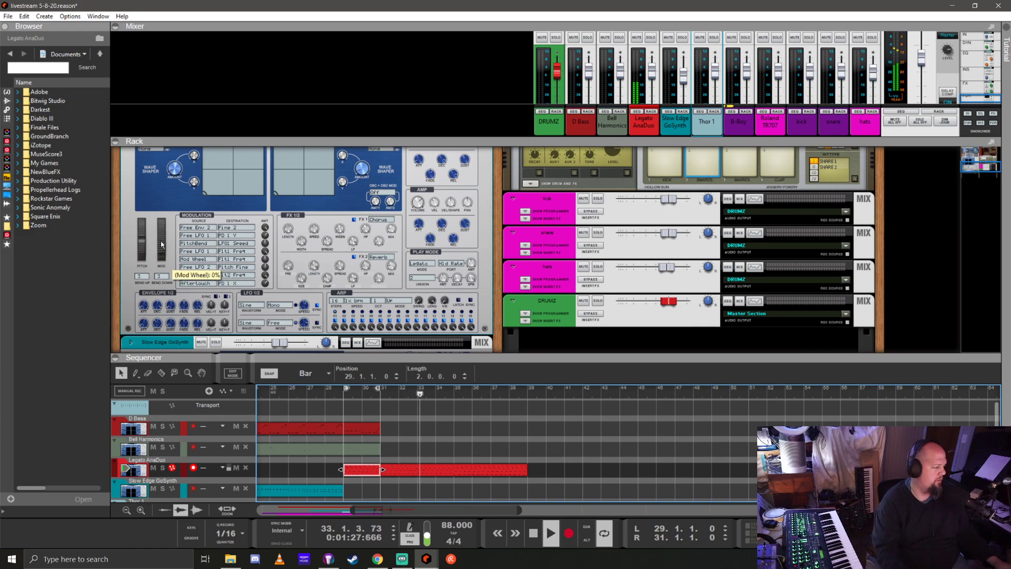
{"action": "left_click_drag", "start_coordinate": [161, 244], "coordinate": [158, 164]}
{"action": "key", "text": "space"}
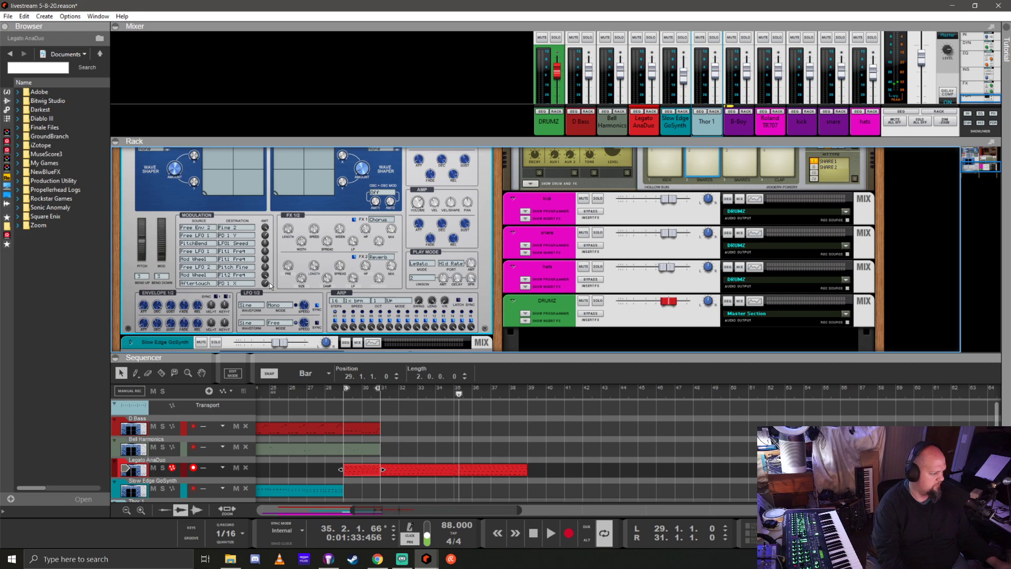
Play back the Legato AnaDuo part from about bar 31 and stop around bar 33
{"action": "left_click", "coordinate": [387, 395]}
{"action": "key", "text": "space"}
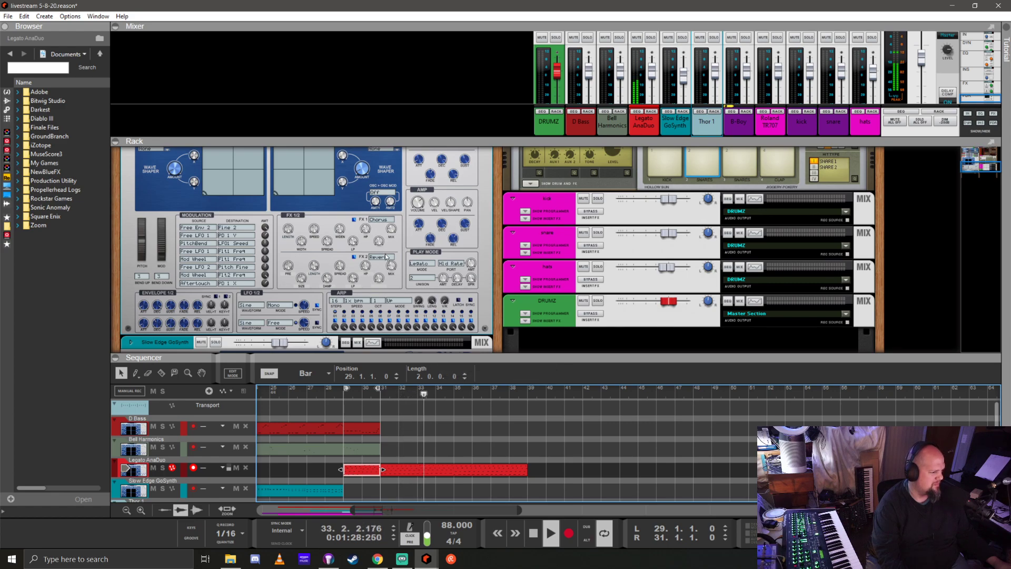
{"action": "key", "text": "space"}
Create an automation lane for the amp volume of the Legato AnaDuo synth and collapse the rack to enlarge the sequencer
{"action": "scroll", "coordinate": [397, 245], "scroll_direction": "up", "scroll_amount": 3}
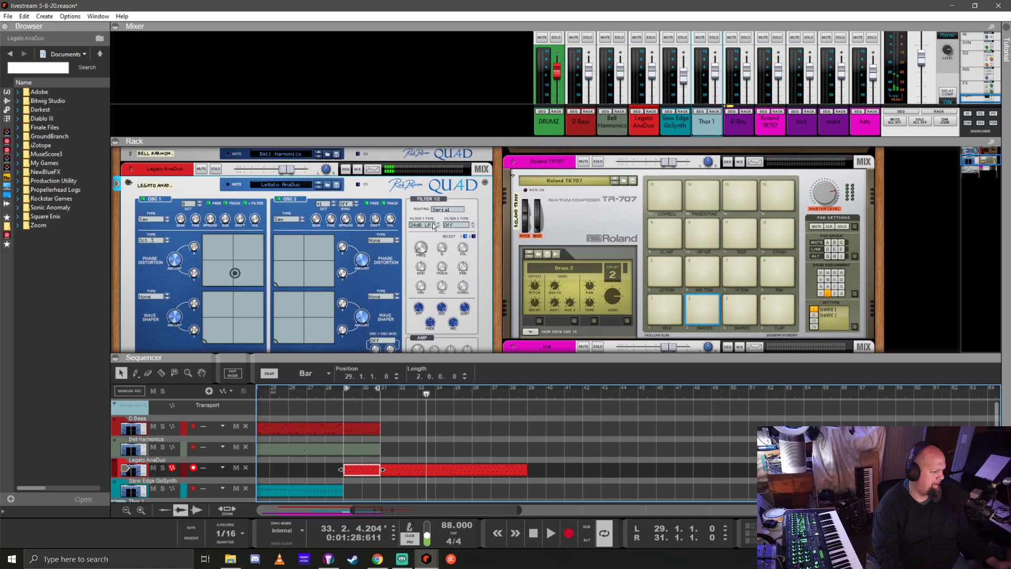
{"action": "scroll", "coordinate": [433, 225], "scroll_direction": "down", "scroll_amount": 6}
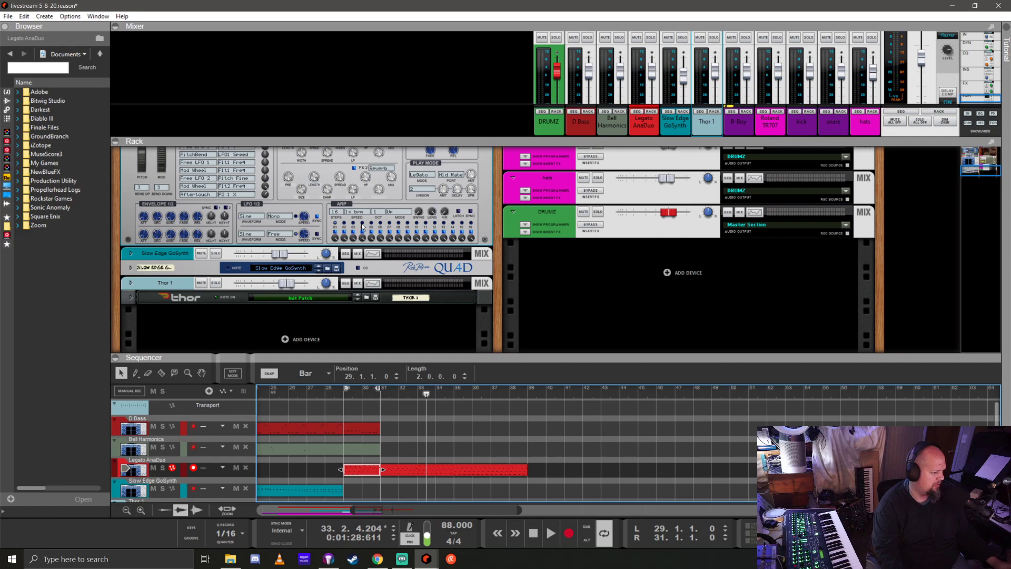
{"action": "scroll", "coordinate": [400, 217], "scroll_direction": "up", "scroll_amount": 5}
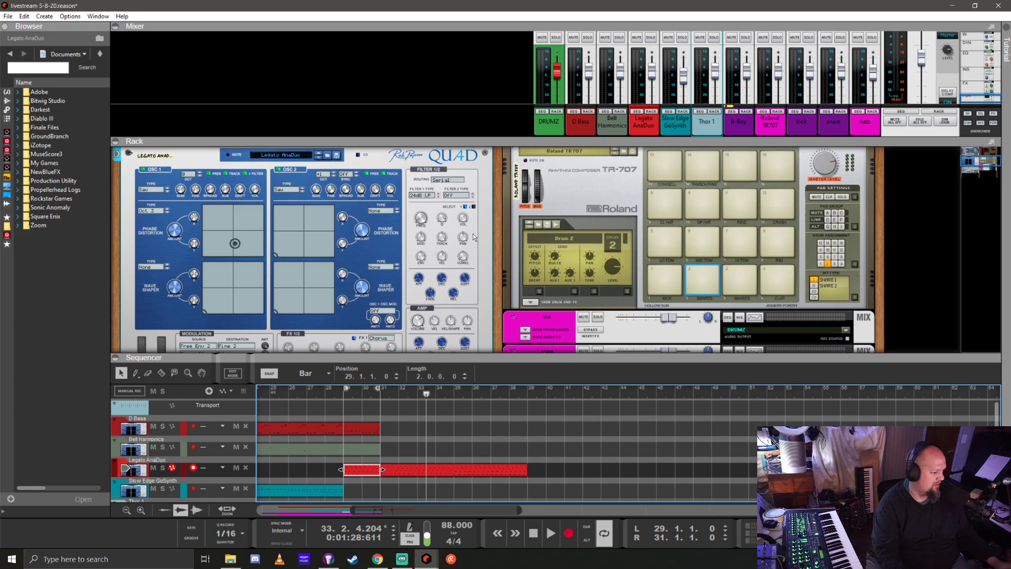
{"action": "scroll", "coordinate": [473, 233], "scroll_direction": "down", "scroll_amount": 3}
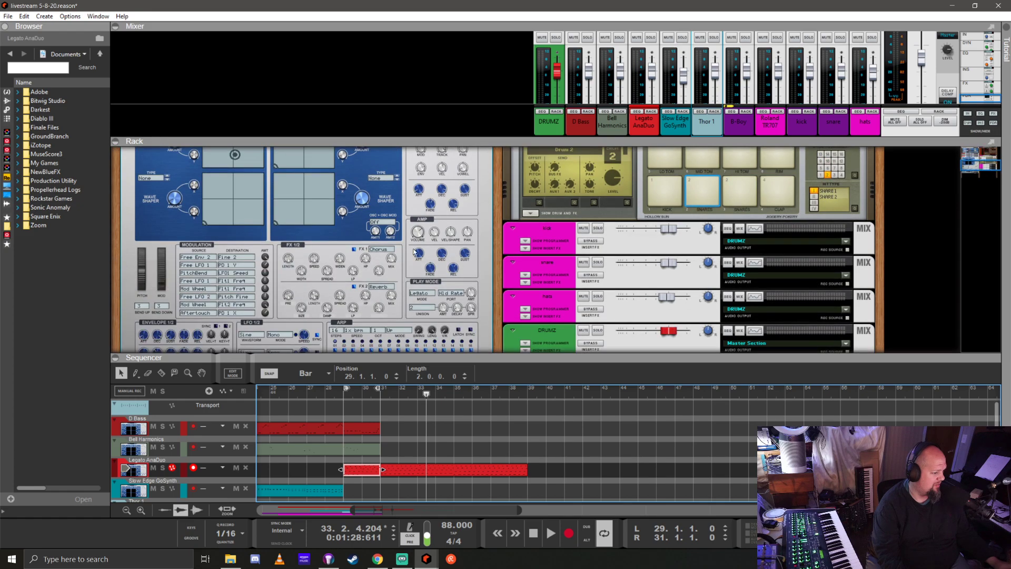
{"action": "right_click", "coordinate": [416, 235]}
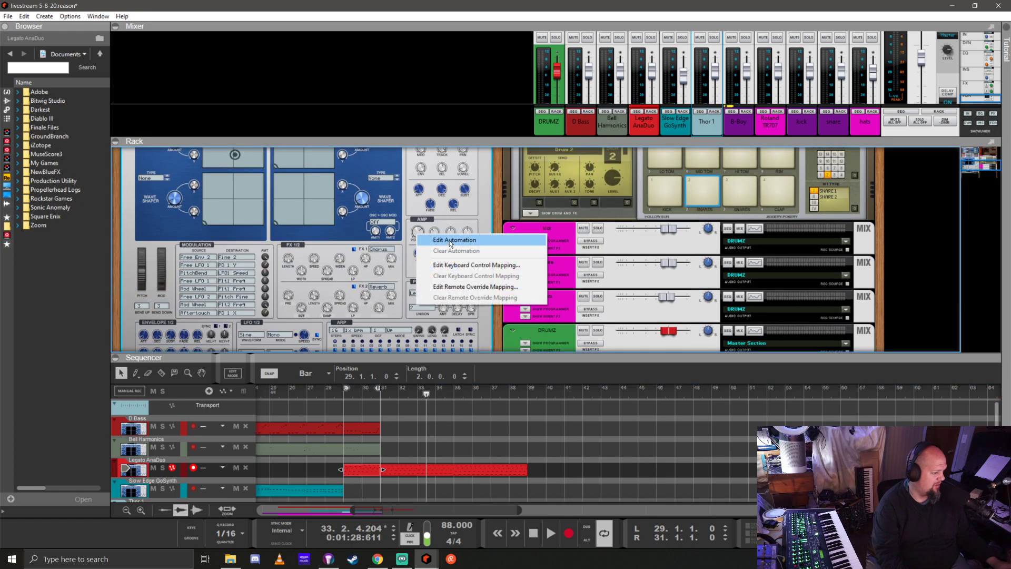
{"action": "left_click", "coordinate": [448, 239]}
{"action": "left_click_drag", "start_coordinate": [526, 359], "coordinate": [422, 147]}
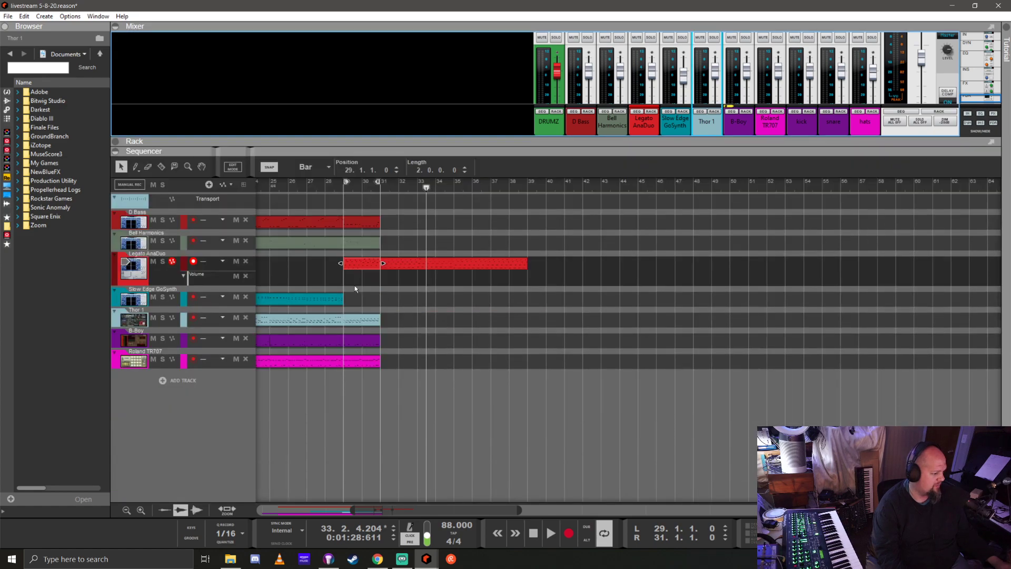
Draw a volume automation clip from bar 29 to bar 31 for Legato AnaDuo, open it for editing, and extend it to bar 32
{"action": "left_click_drag", "start_coordinate": [347, 277], "coordinate": [379, 278]}
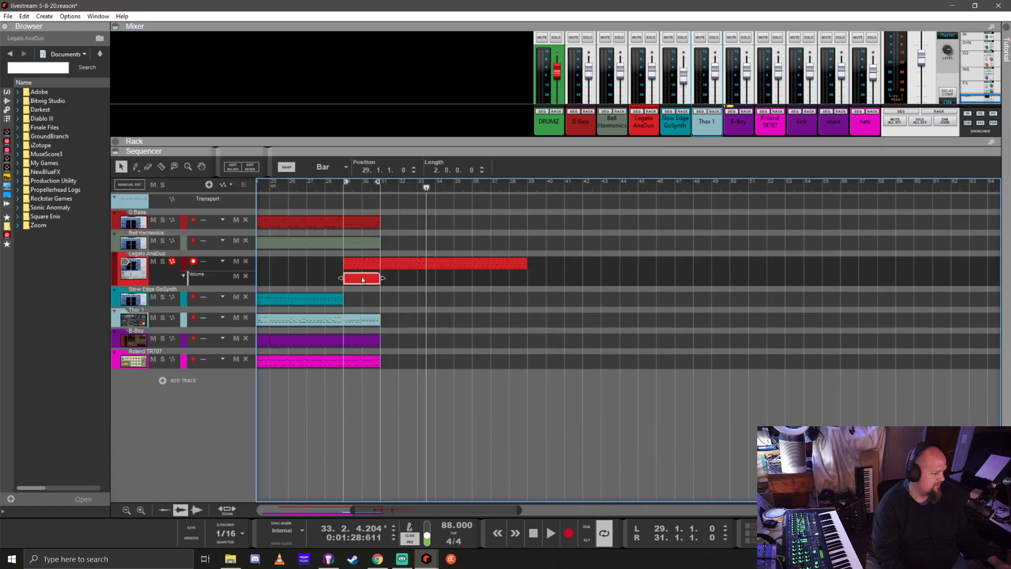
{"action": "left_click", "coordinate": [381, 284]}
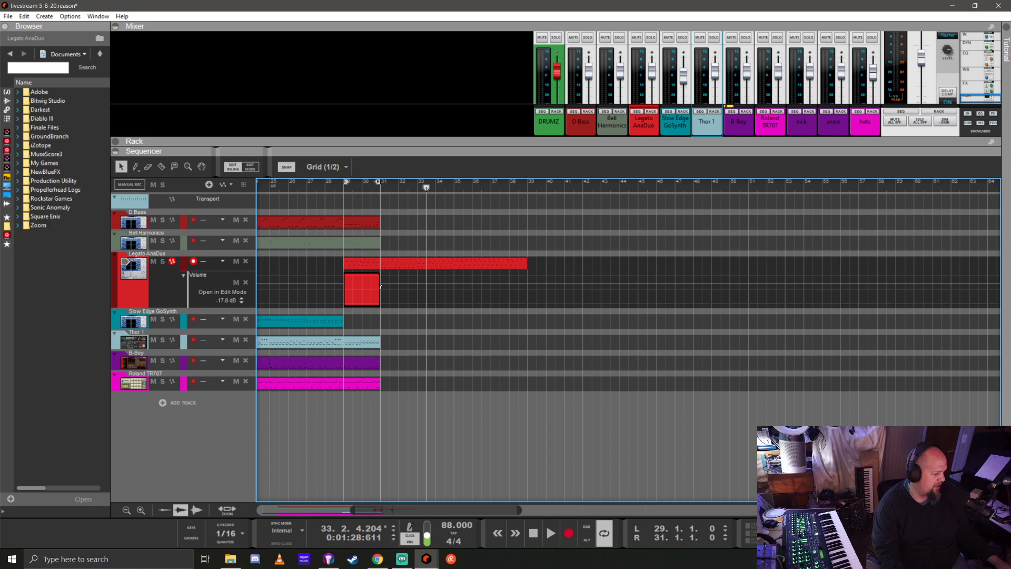
{"action": "left_click_drag", "start_coordinate": [381, 286], "coordinate": [398, 287]}
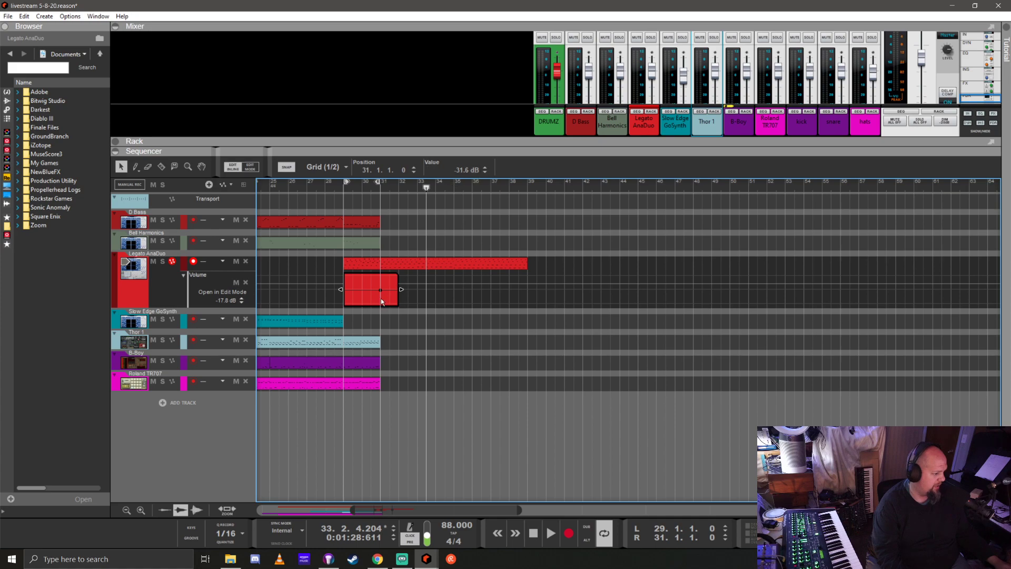
Shape the volume automation into a ramp rising from -60.0 dB at bar 29 and play it back from bar 29
{"action": "mouse_move", "coordinate": [378, 289]}
{"action": "left_mouse_down"}
{"action": "mouse_move", "coordinate": [376, 277]}
{"action": "mouse_move", "coordinate": [381, 290]}
{"action": "left_mouse_up"}
{"action": "left_click", "coordinate": [353, 299]}
{"action": "left_click", "coordinate": [343, 187]}
{"action": "key", "text": "space"}
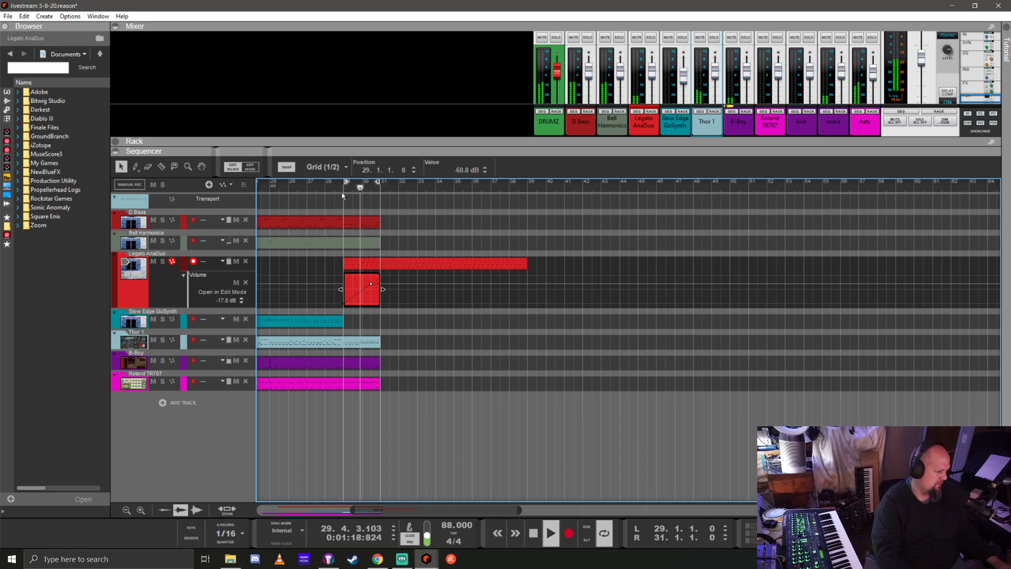
Move the upper point of the Legato AnaDuo volume ramp to position 29.4.1.0 and play from bar 29
{"action": "key", "text": "space"}
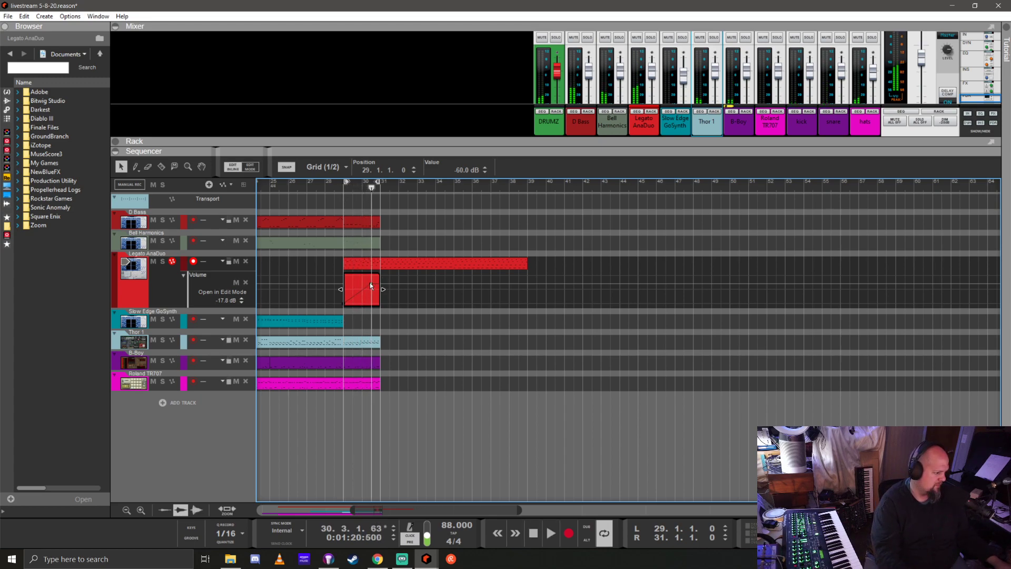
{"action": "left_click", "coordinate": [360, 287]}
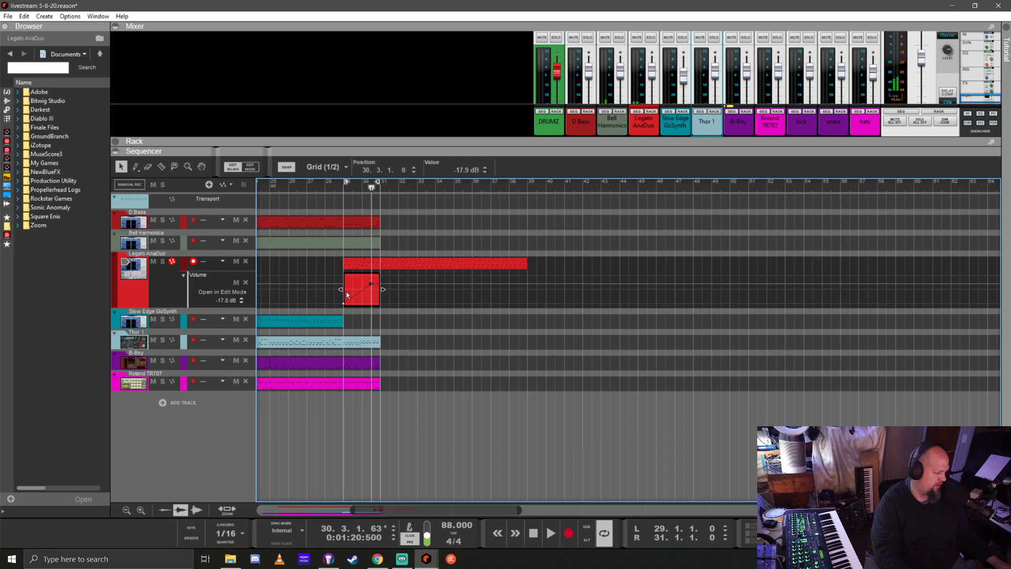
{"action": "scroll", "coordinate": [355, 295], "scroll_direction": "up", "scroll_amount": 5}
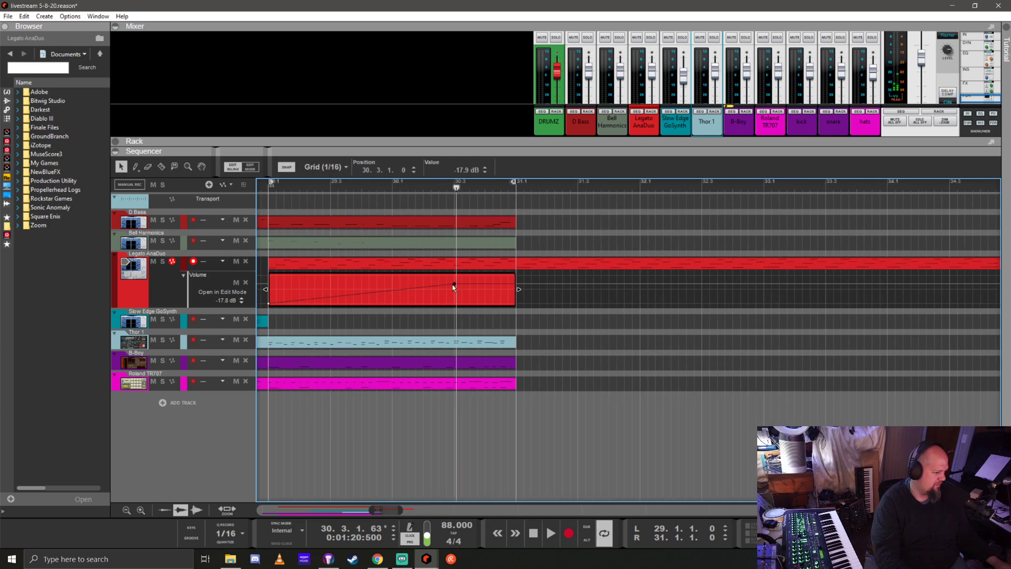
{"action": "left_click_drag", "start_coordinate": [454, 285], "coordinate": [360, 284]}
{"action": "left_click", "coordinate": [271, 190]}
{"action": "key", "text": "space"}
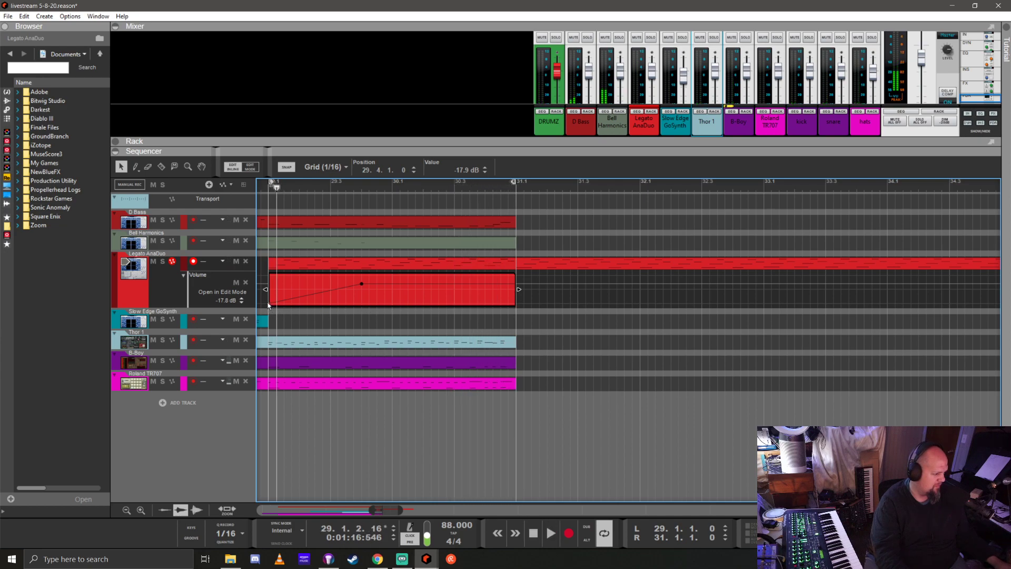
Raise the starting point of the Legato AnaDuo volume ramp at bar 29 to -41.1 dB and audition the fade-in
{"action": "left_click_drag", "start_coordinate": [268, 303], "coordinate": [270, 297]}
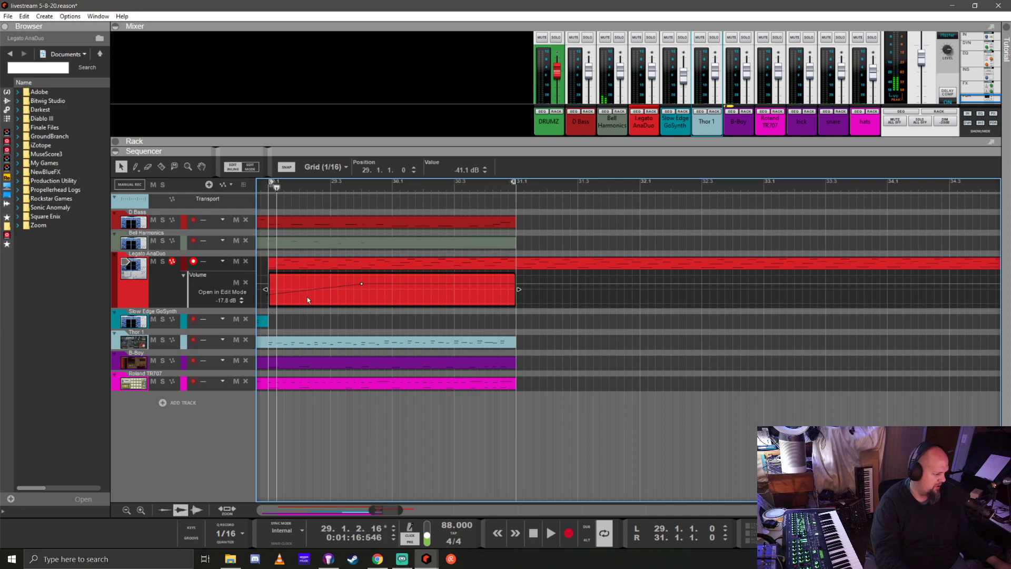
{"action": "left_click", "coordinate": [267, 188]}
{"action": "key", "text": "space"}
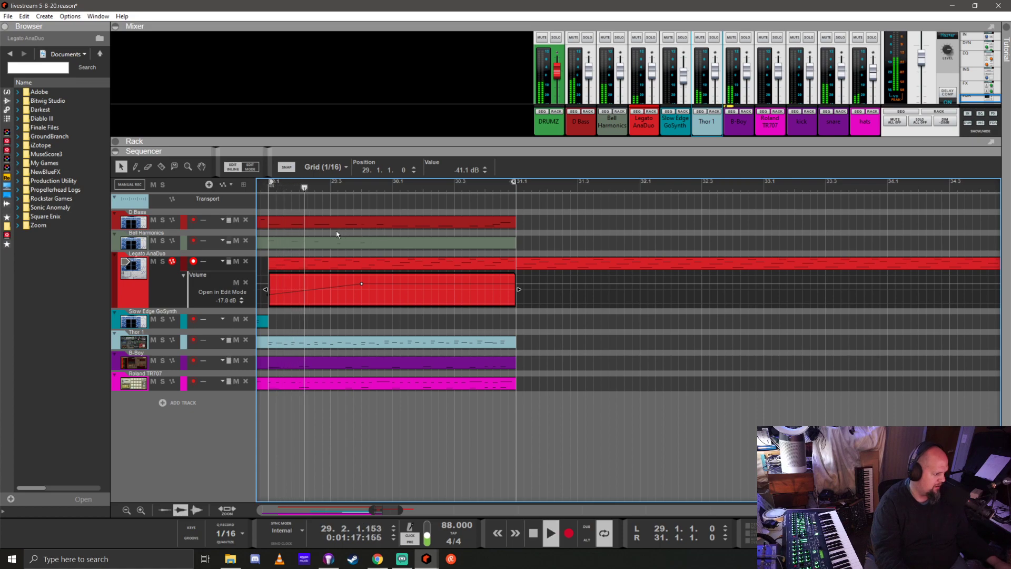
{"action": "key", "text": "space"}
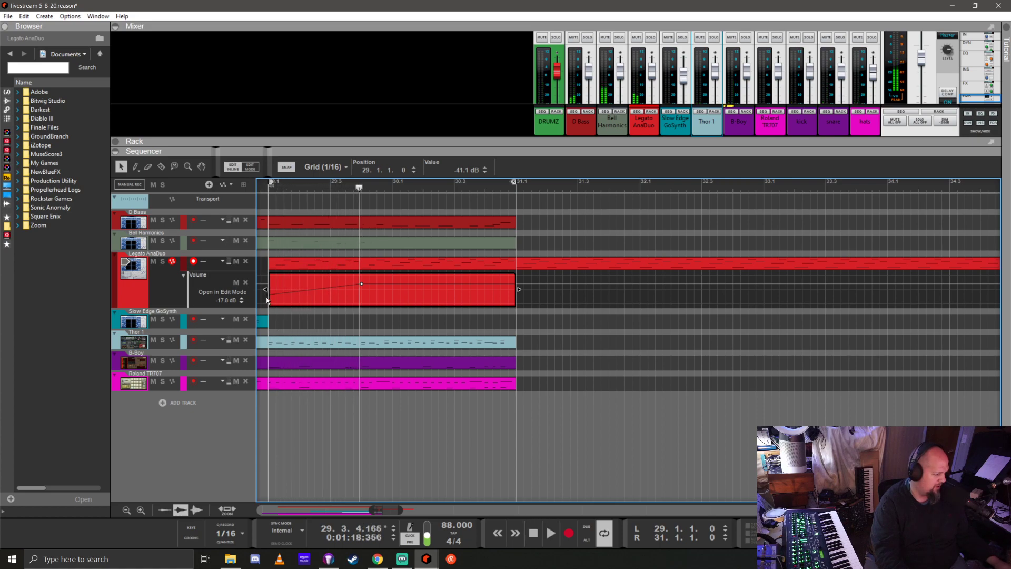
Close the volume automation clip and briefly play the arrangement from shortly before bar 28
{"action": "scroll", "coordinate": [267, 301], "scroll_direction": "left", "scroll_amount": 3}
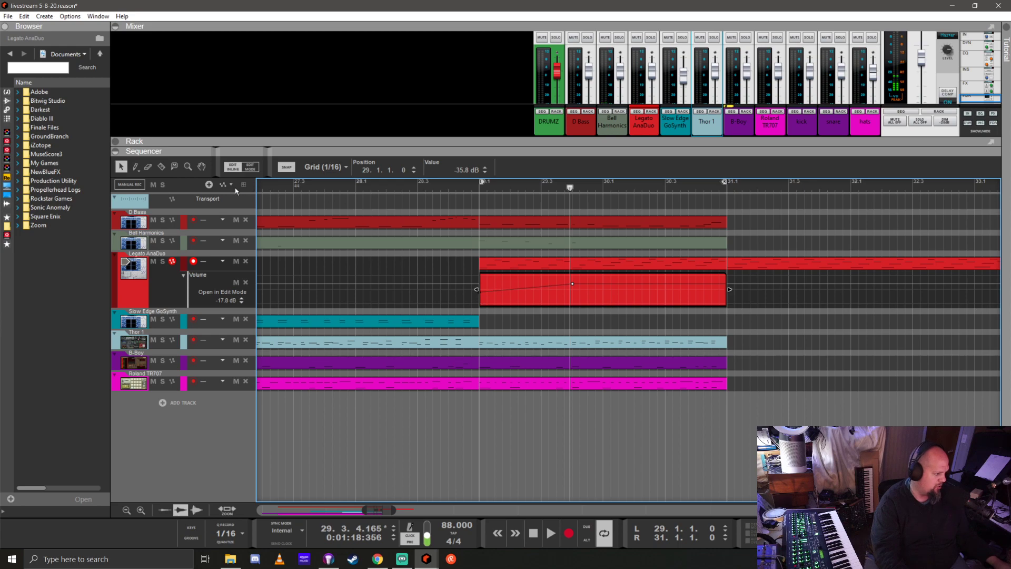
{"action": "left_click", "coordinate": [339, 199]}
{"action": "scroll", "coordinate": [501, 326], "scroll_direction": "down", "scroll_amount": 5}
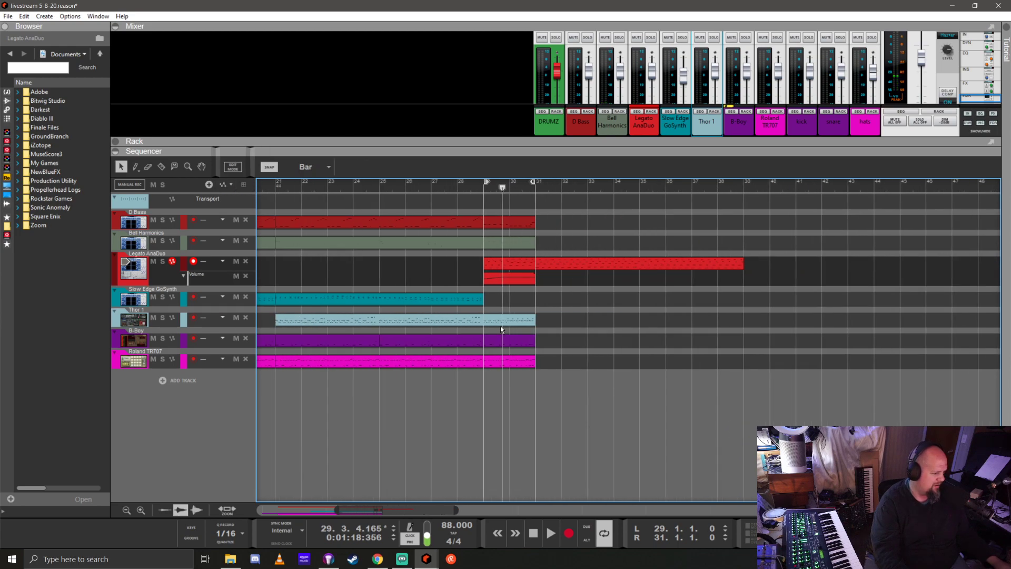
{"action": "left_click", "coordinate": [447, 188]}
{"action": "key", "text": "space"}
{"action": "key", "text": "space"}
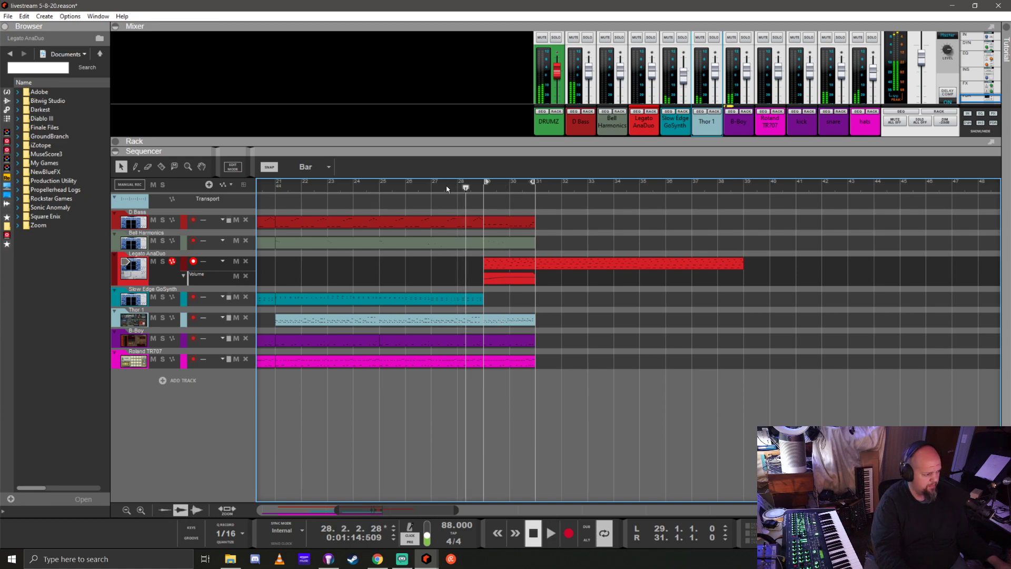
Play the song from the beginning with the whole arrangement in view
{"action": "key", "text": "Home"}
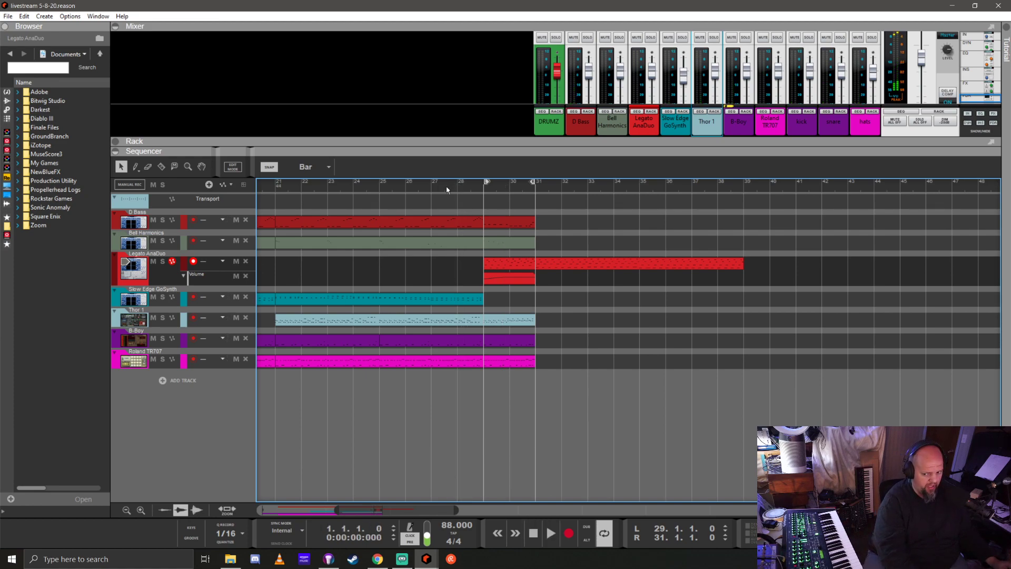
{"action": "key", "text": "space"}
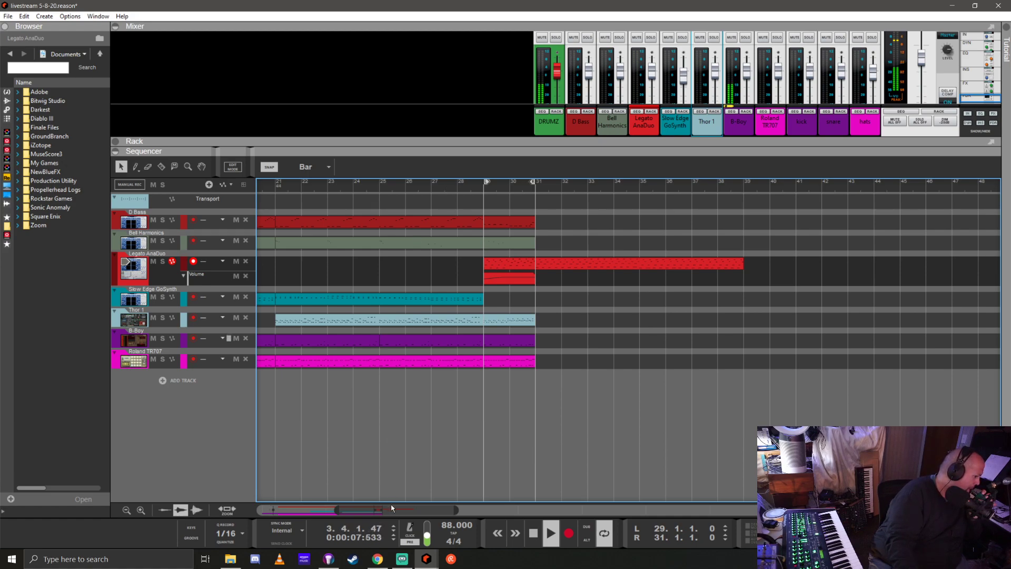
{"action": "left_click_drag", "start_coordinate": [392, 508], "coordinate": [316, 508]}
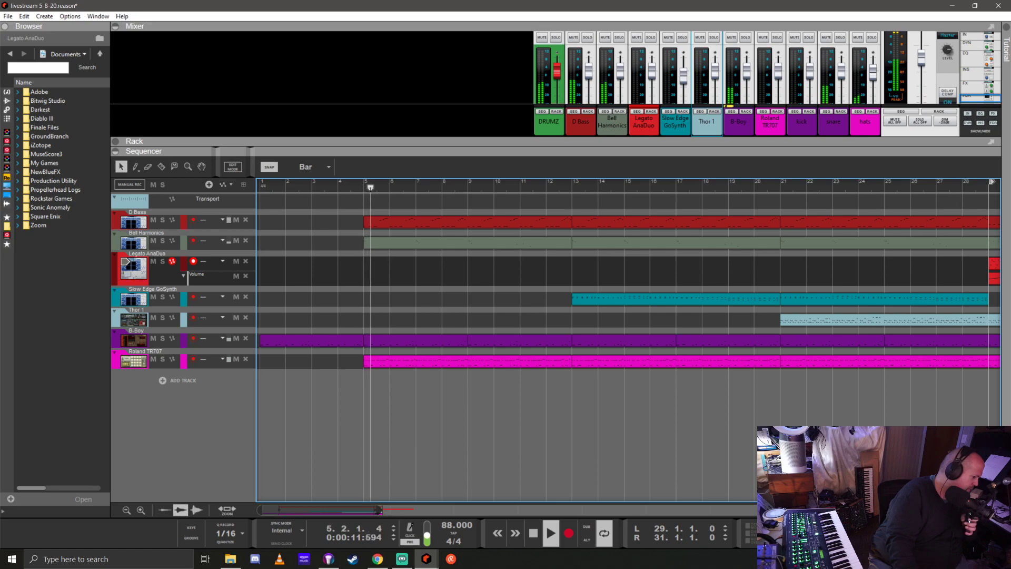
{"action": "left_click_drag", "start_coordinate": [380, 509], "coordinate": [443, 511]}
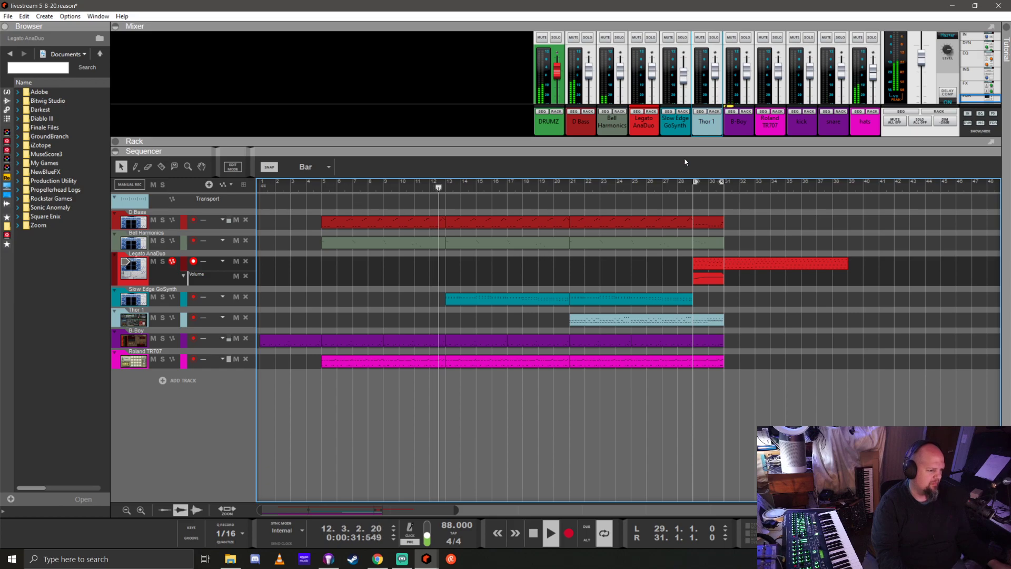
Enlarge the rack area and fold the Legato AnaDuo synthesizer
{"action": "left_click_drag", "start_coordinate": [686, 151], "coordinate": [693, 346]}
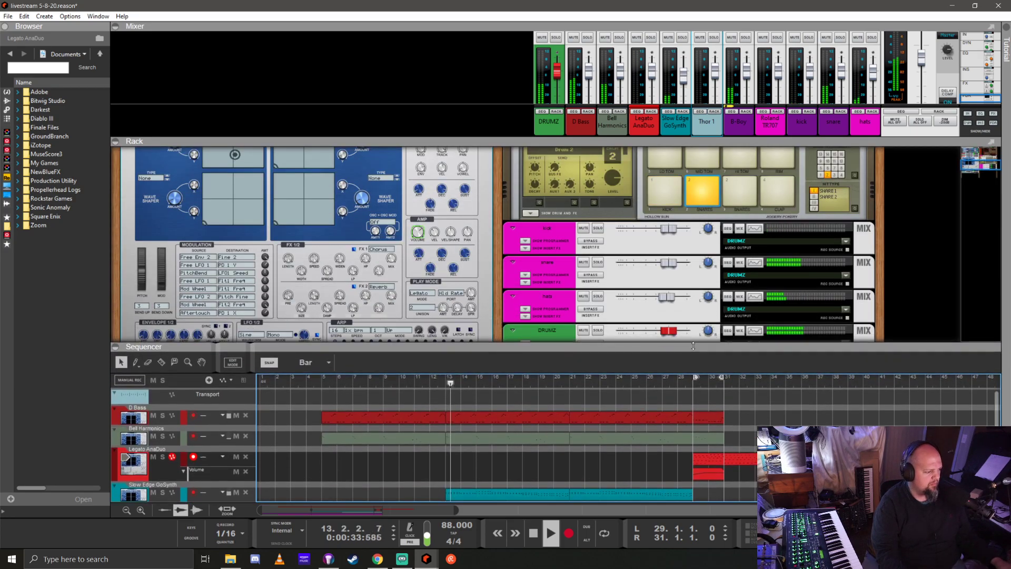
{"action": "scroll", "coordinate": [200, 232], "scroll_direction": "up", "scroll_amount": 5}
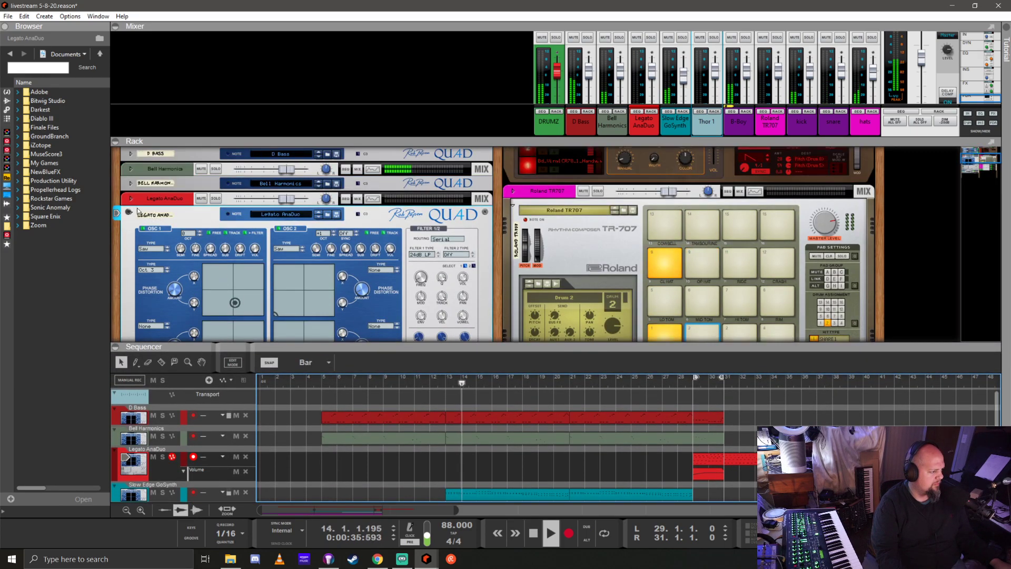
{"action": "left_click", "coordinate": [129, 213]}
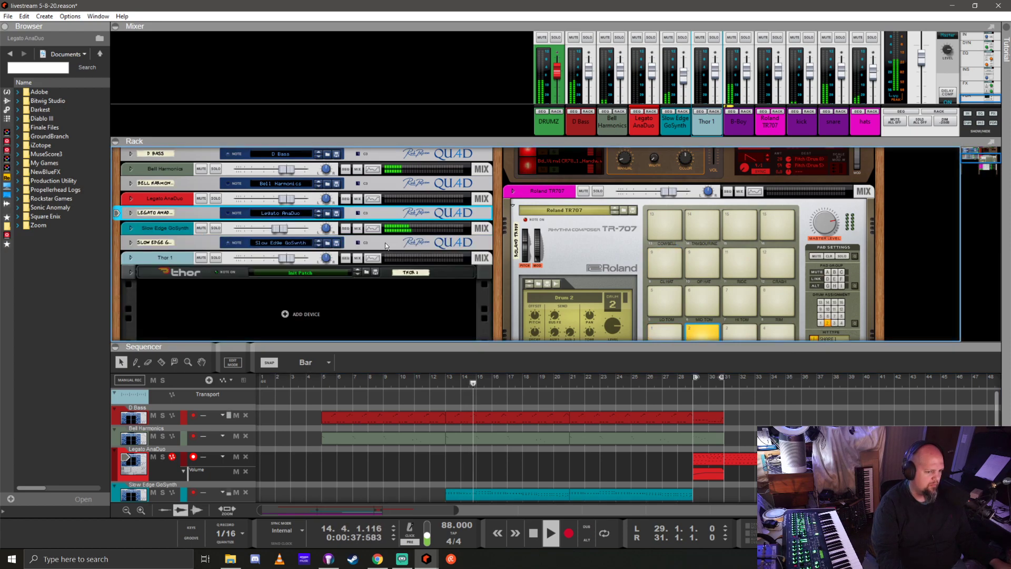
Add a Radical Keys electric piano from the instrument browser to the empty rack space below Thor 1
{"action": "scroll", "coordinate": [384, 242], "scroll_direction": "down", "scroll_amount": 3}
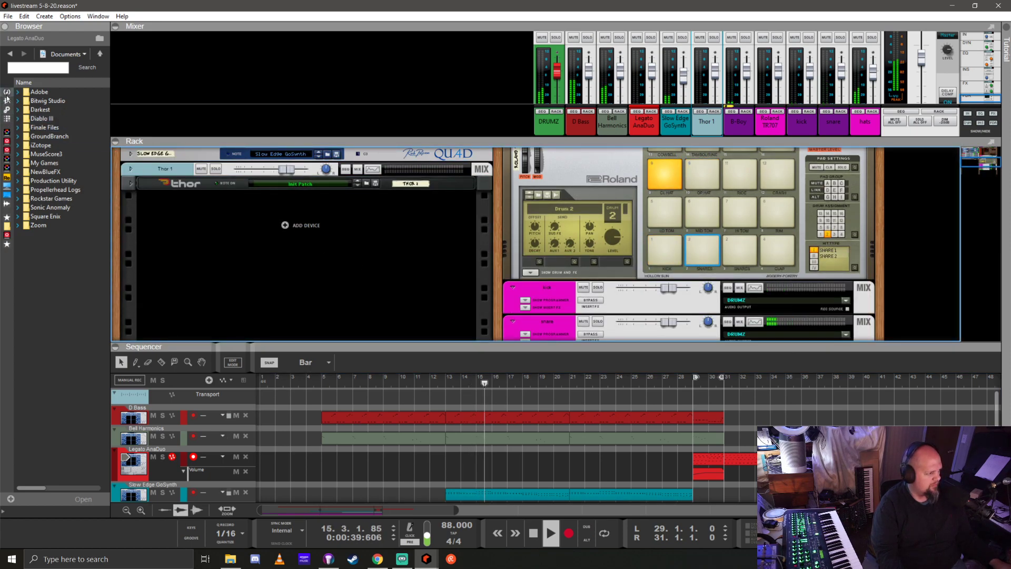
{"action": "left_click", "coordinate": [7, 231]}
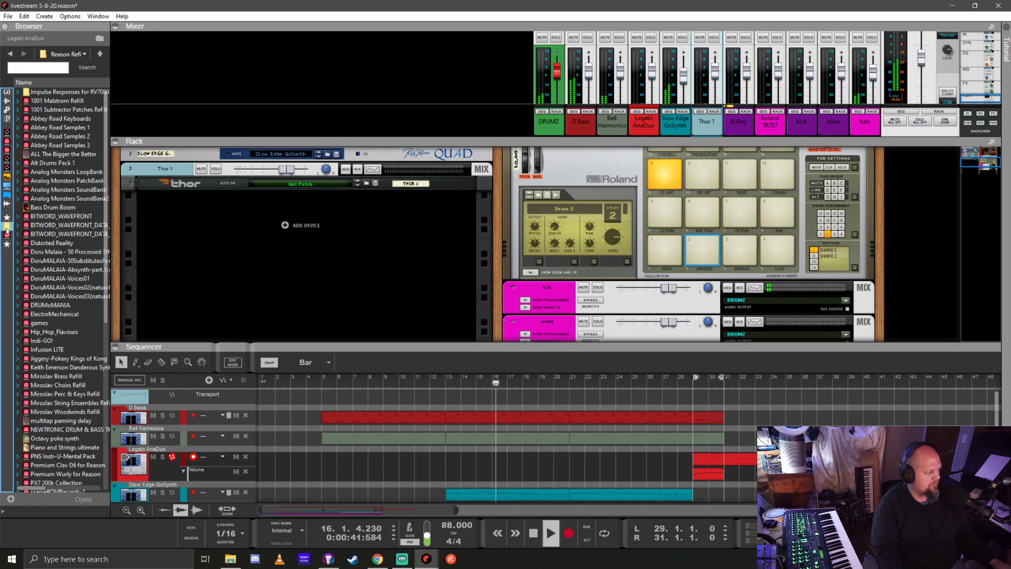
{"action": "left_click", "coordinate": [7, 92]}
{"action": "scroll", "coordinate": [57, 234], "scroll_direction": "down", "scroll_amount": 5}
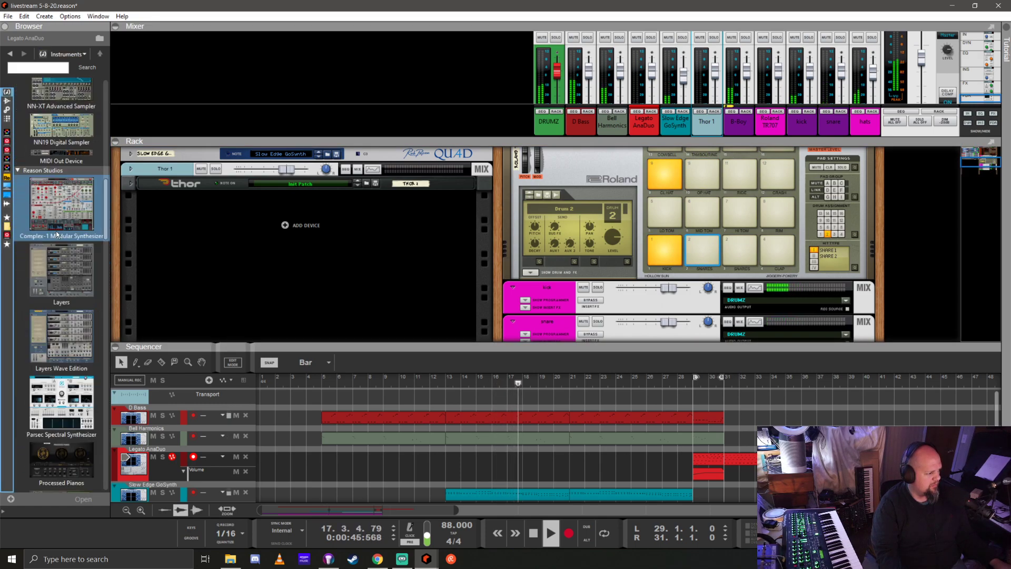
{"action": "scroll", "coordinate": [57, 234], "scroll_direction": "down", "scroll_amount": 10}
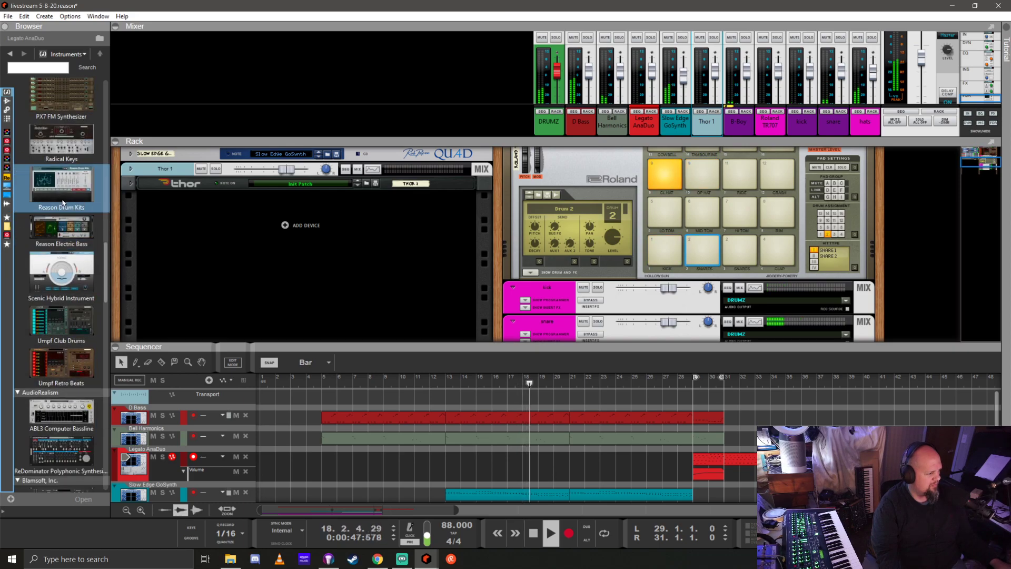
{"action": "left_click_drag", "start_coordinate": [62, 139], "coordinate": [295, 258]}
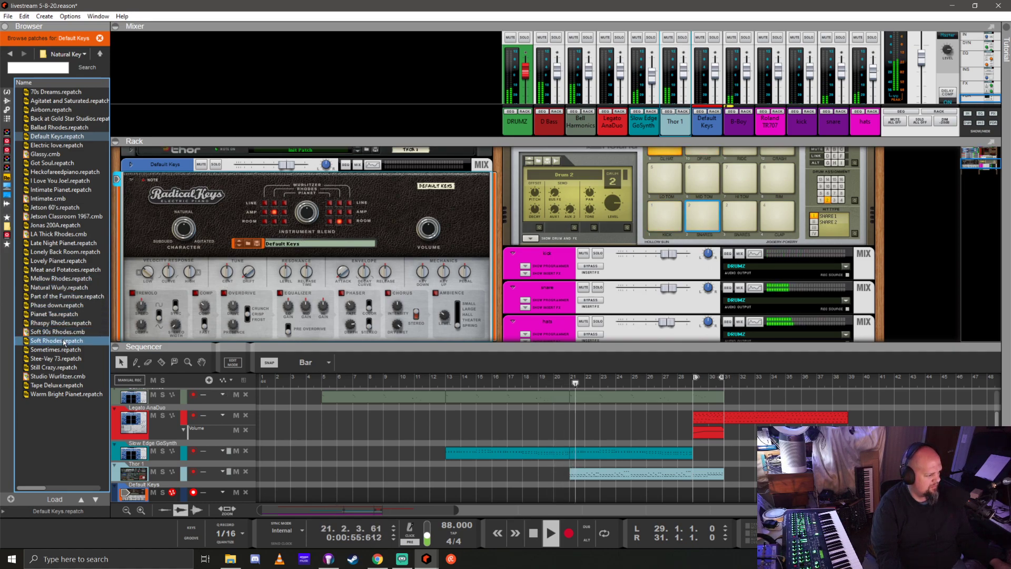
Load the Soft Rhodes patch into Radical Keys, enlarge the sequencer area and stop playback after listening
{"action": "left_click_drag", "start_coordinate": [64, 342], "coordinate": [210, 284]}
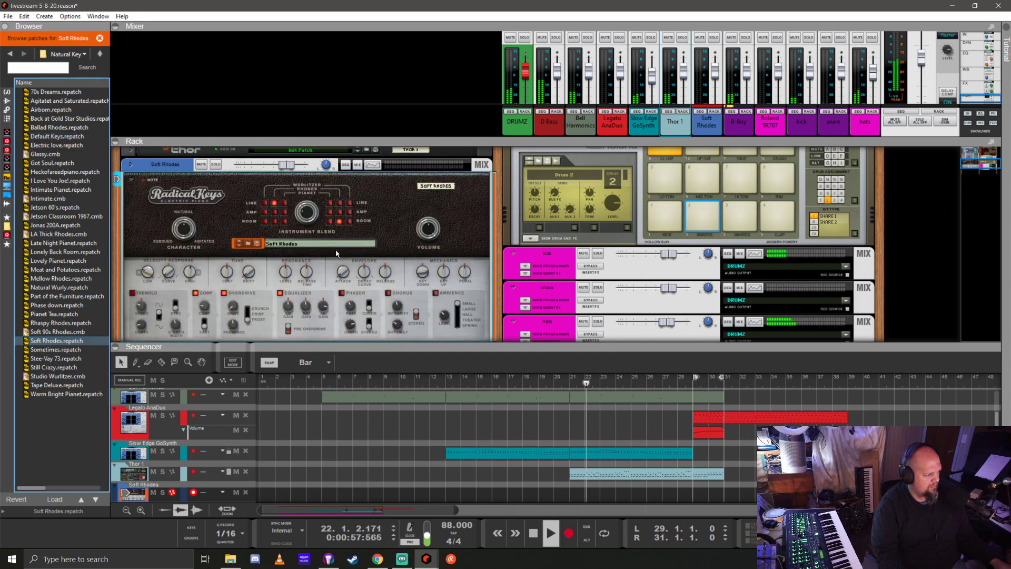
{"action": "left_click_drag", "start_coordinate": [499, 343], "coordinate": [500, 192]}
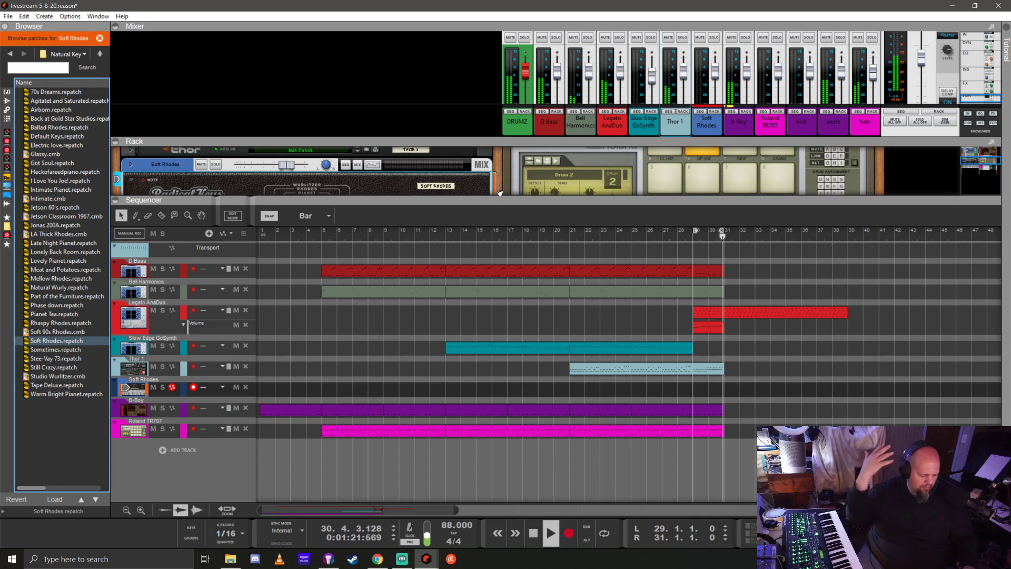
{"action": "key", "text": "space"}
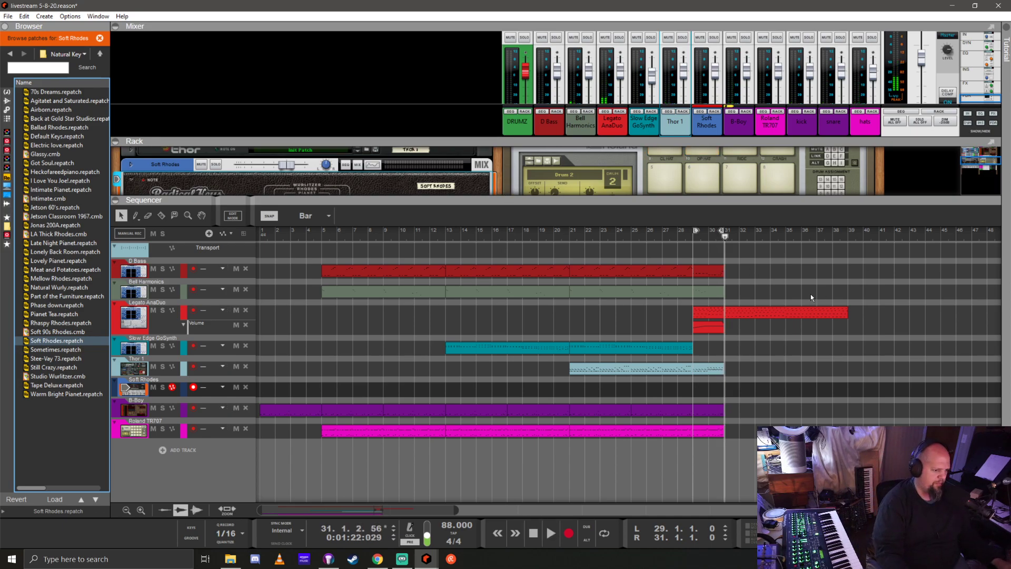
Set the loop to the Legato AnaDuo clip spanning bars 31 to 39 and place the playback position at bar 31
{"action": "right_click", "coordinate": [786, 316]}
{"action": "left_click", "coordinate": [827, 157]}
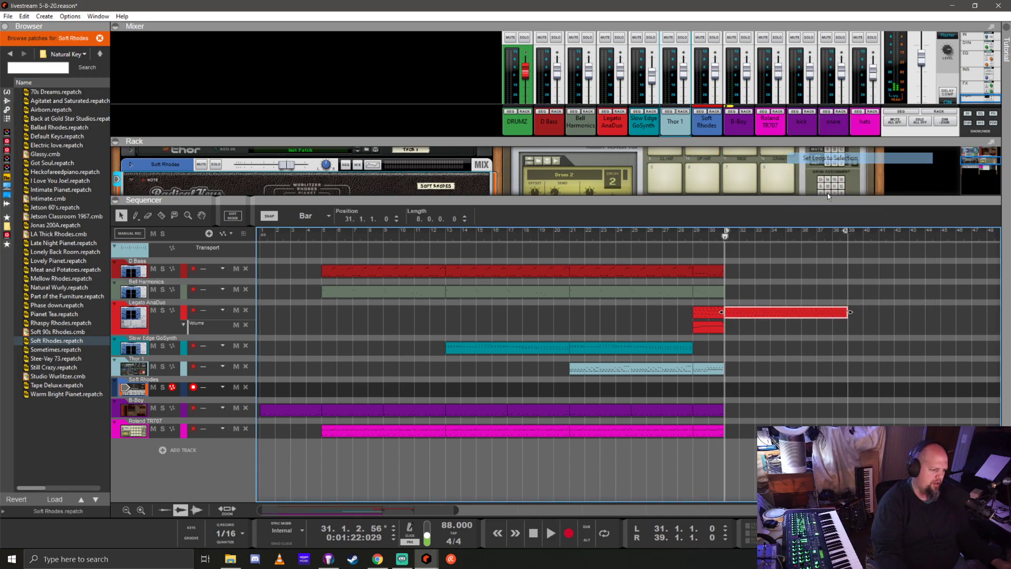
{"action": "left_click", "coordinate": [727, 239]}
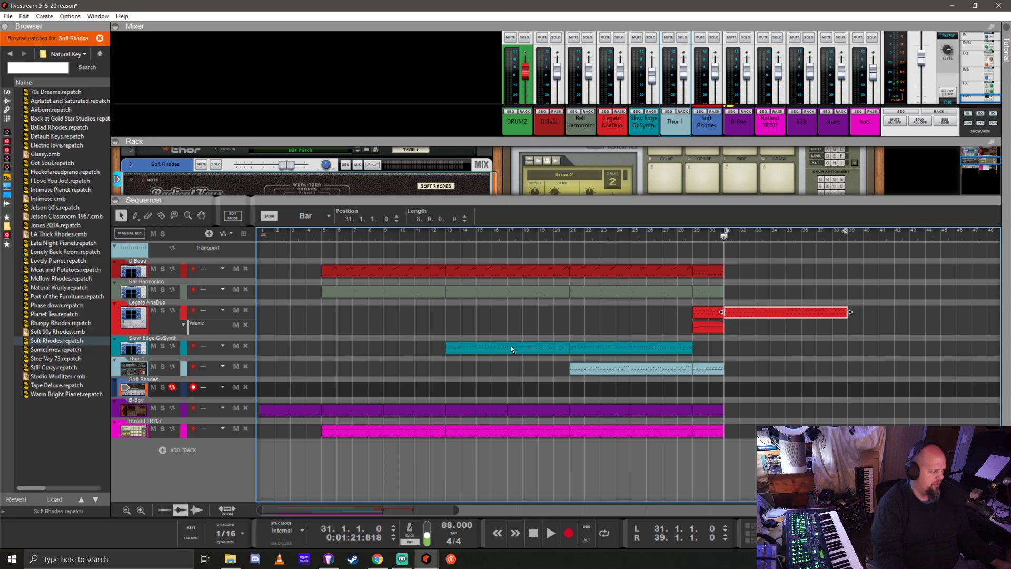
{"action": "scroll", "coordinate": [510, 362], "scroll_direction": "down", "scroll_amount": 3}
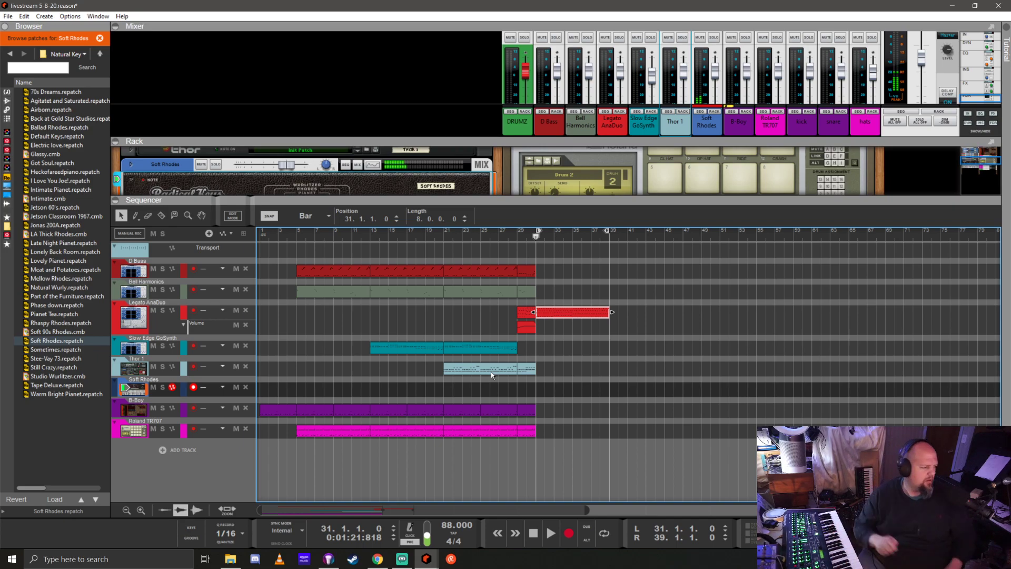
{"action": "left_click_drag", "start_coordinate": [533, 208], "coordinate": [524, 345]}
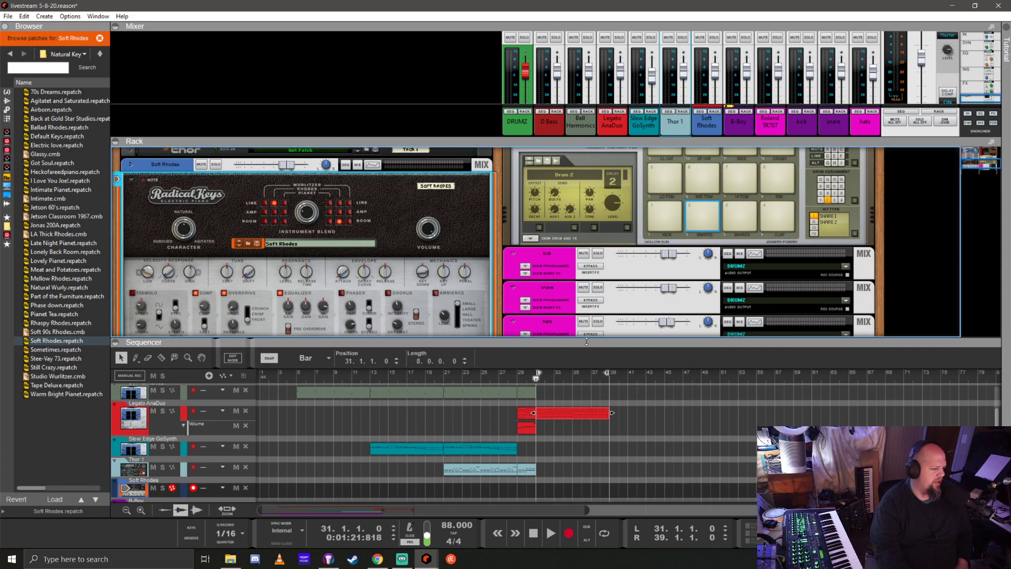
{"action": "left_click_drag", "start_coordinate": [605, 342], "coordinate": [604, 249]}
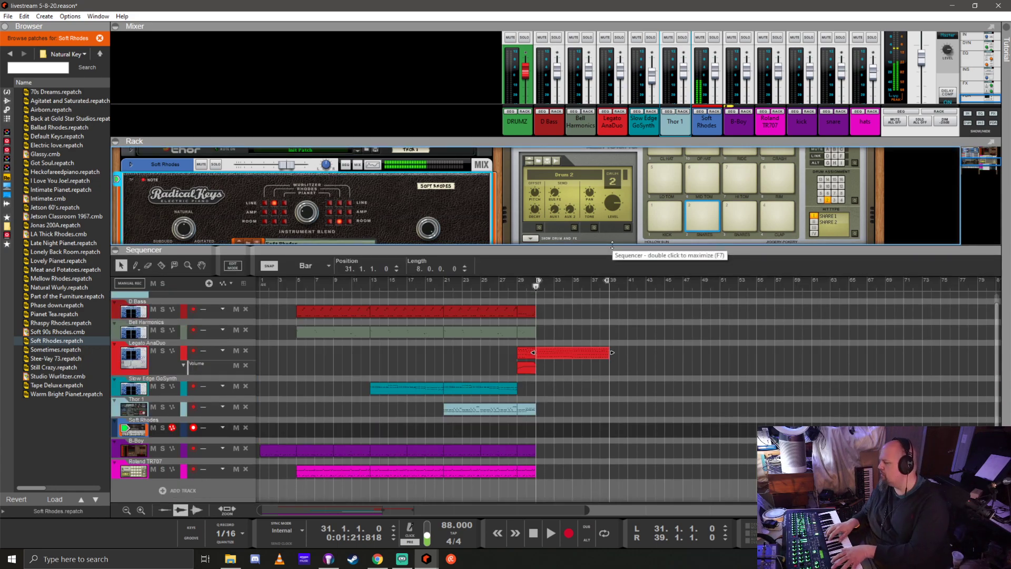
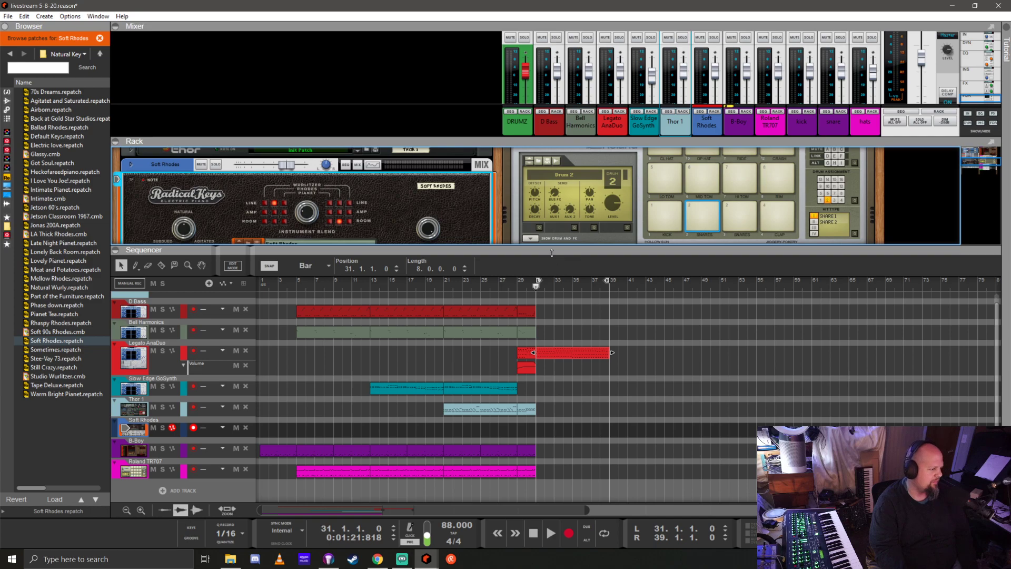
Replace the Radical Keys instrument with Processed Pianos from the instrument browser and enlarge the sequencer area
{"action": "left_click_drag", "start_coordinate": [552, 252], "coordinate": [552, 362]}
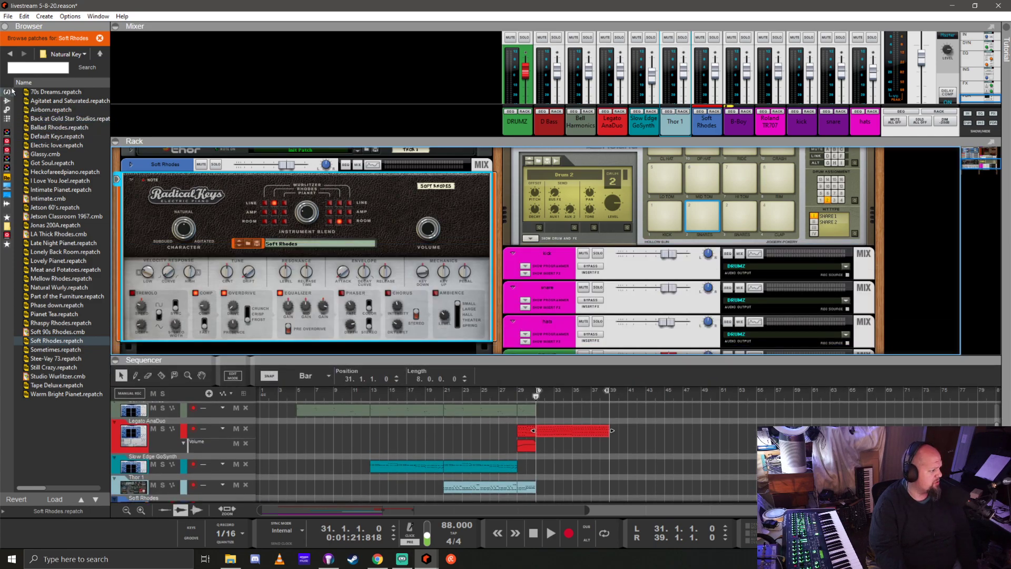
{"action": "left_click", "coordinate": [7, 91]}
{"action": "scroll", "coordinate": [70, 228], "scroll_direction": "down", "scroll_amount": 10}
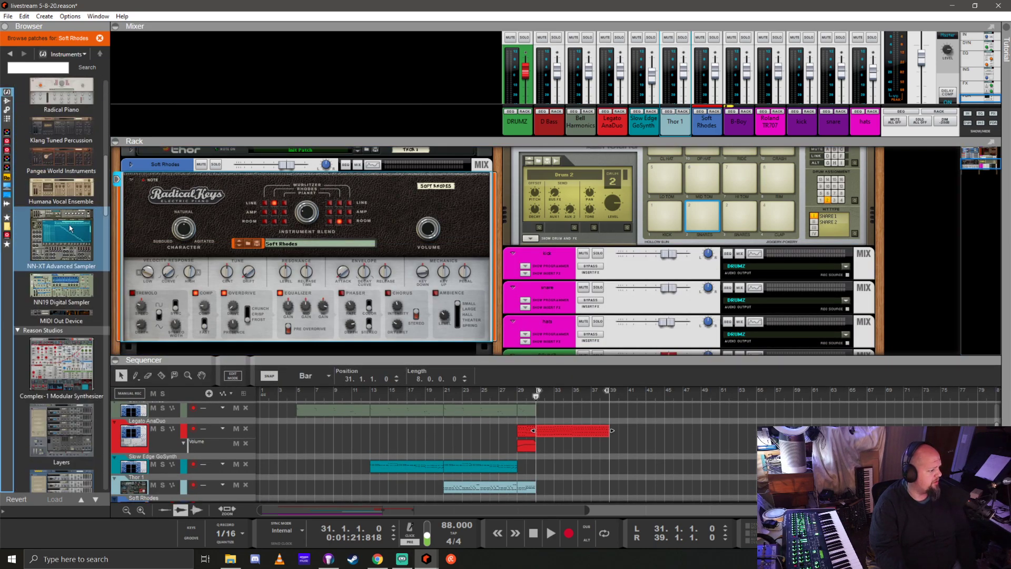
{"action": "scroll", "coordinate": [93, 242], "scroll_direction": "down", "scroll_amount": 5}
{"action": "double_click", "coordinate": [52, 252]}
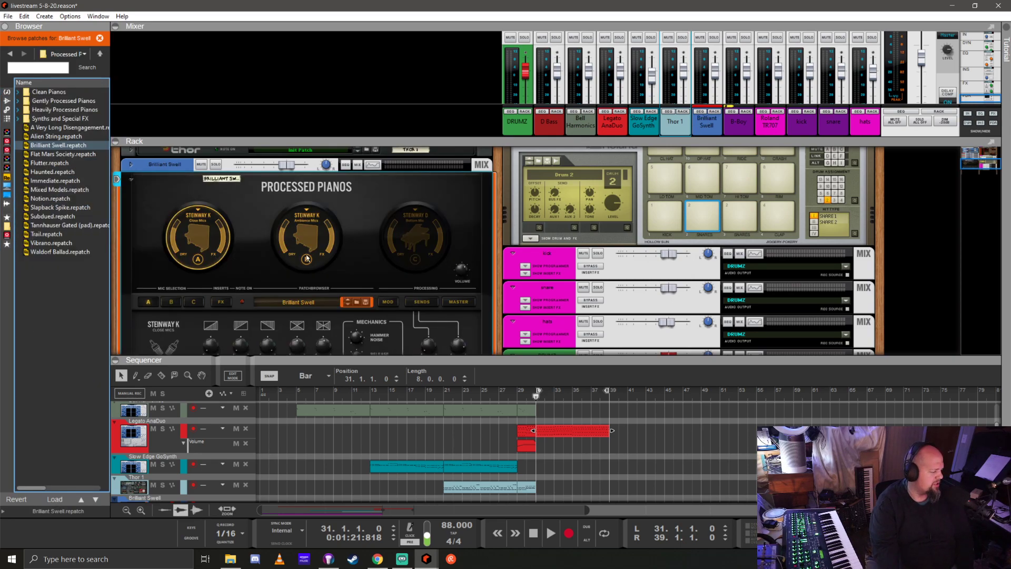
{"action": "left_click_drag", "start_coordinate": [568, 358], "coordinate": [568, 209]}
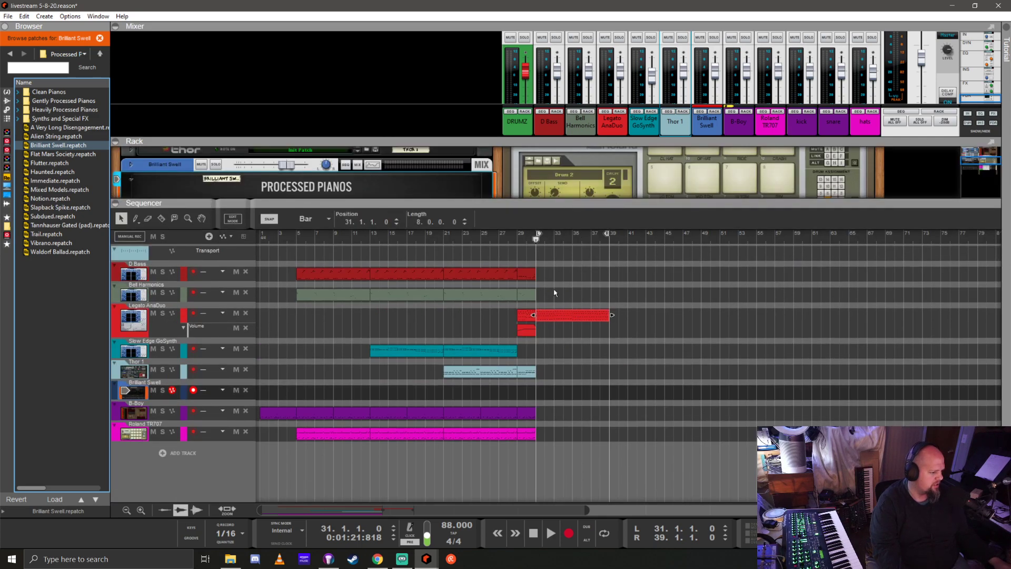
Copy the B-Boy and Roland TR707 drum clips so they fill bars 31 to 39
{"action": "left_click_drag", "start_coordinate": [454, 406], "coordinate": [552, 430]}
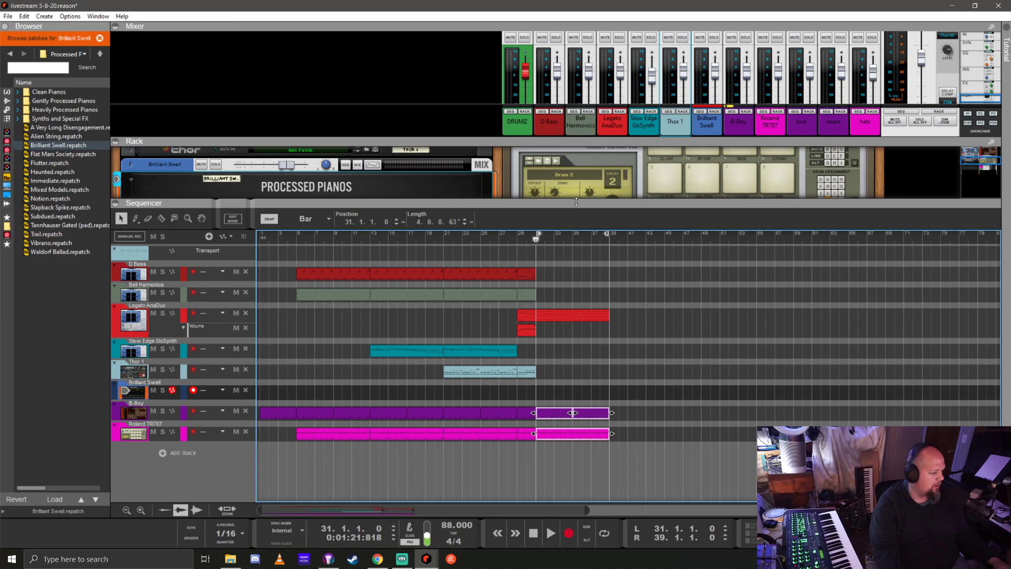
Try recording a D Bass take over the section from bar 31, and delete the recorded clip
{"action": "left_click", "coordinate": [141, 277]}
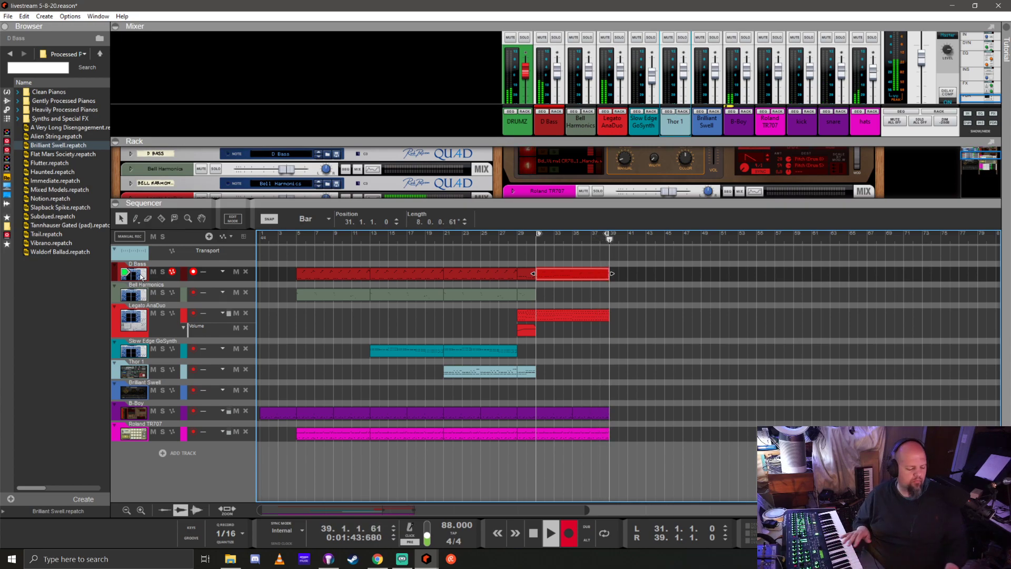
{"action": "key", "text": "space"}
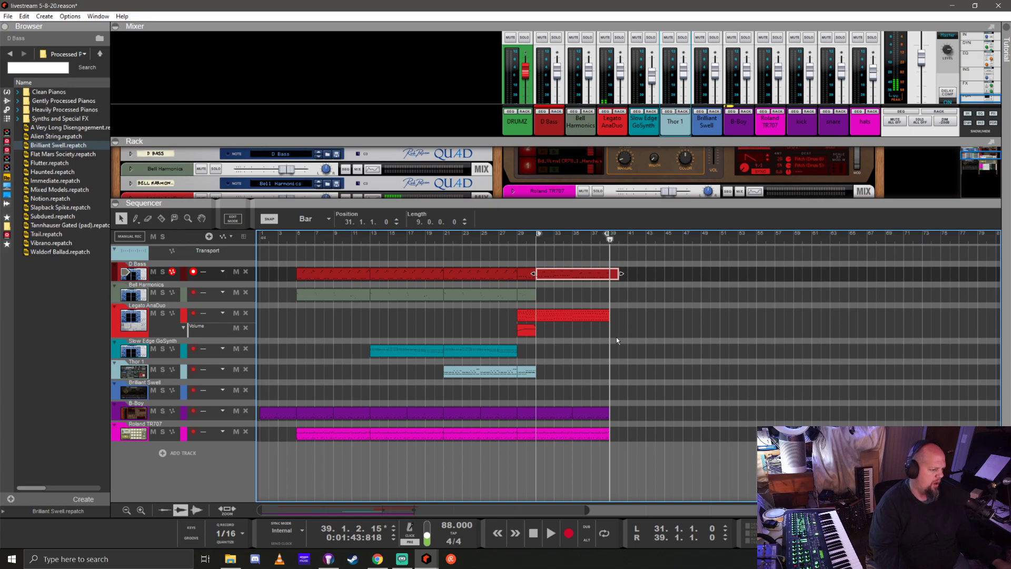
{"action": "key", "text": "Delete"}
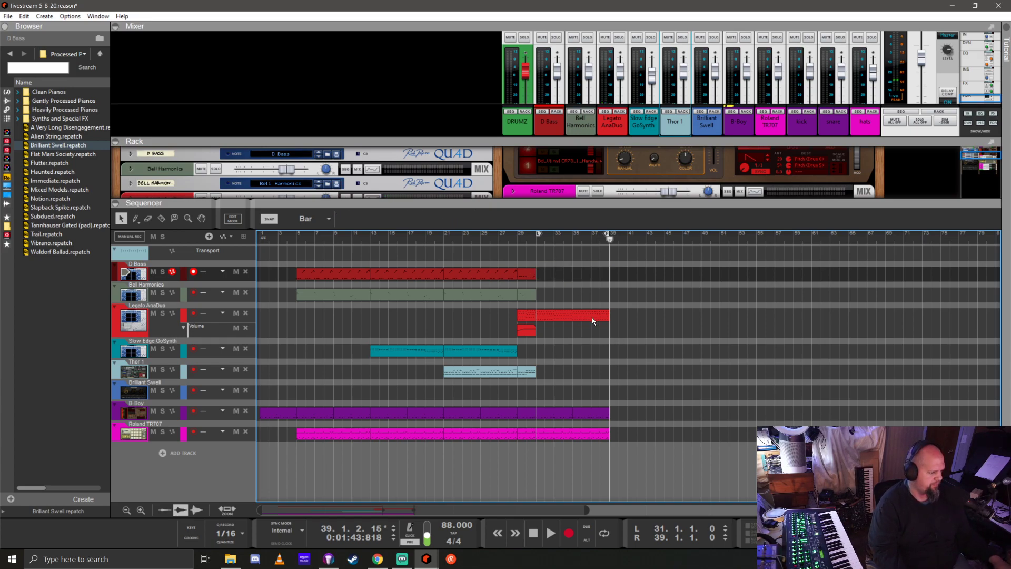
Delete the two-bar Legato AnaDuo clip at bar 37 and join the remaining clips into one six-bar clip from bar 31
{"action": "scroll", "coordinate": [579, 316], "scroll_direction": "up", "scroll_amount": 3, "text": "ctrl"}
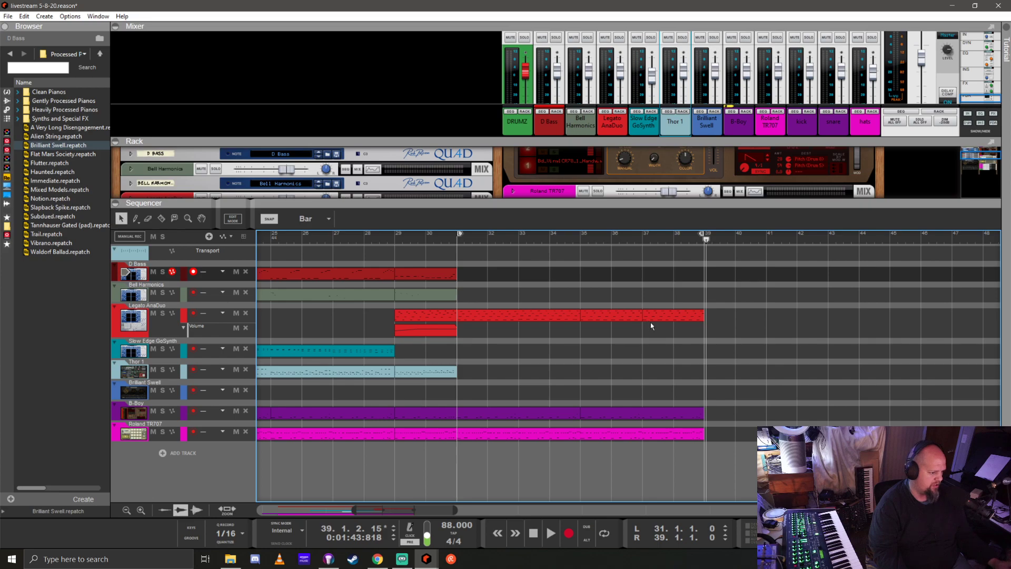
{"action": "left_click", "coordinate": [617, 315]}
{"action": "key", "text": "Delete"}
{"action": "left_click_drag", "start_coordinate": [655, 319], "coordinate": [620, 308]}
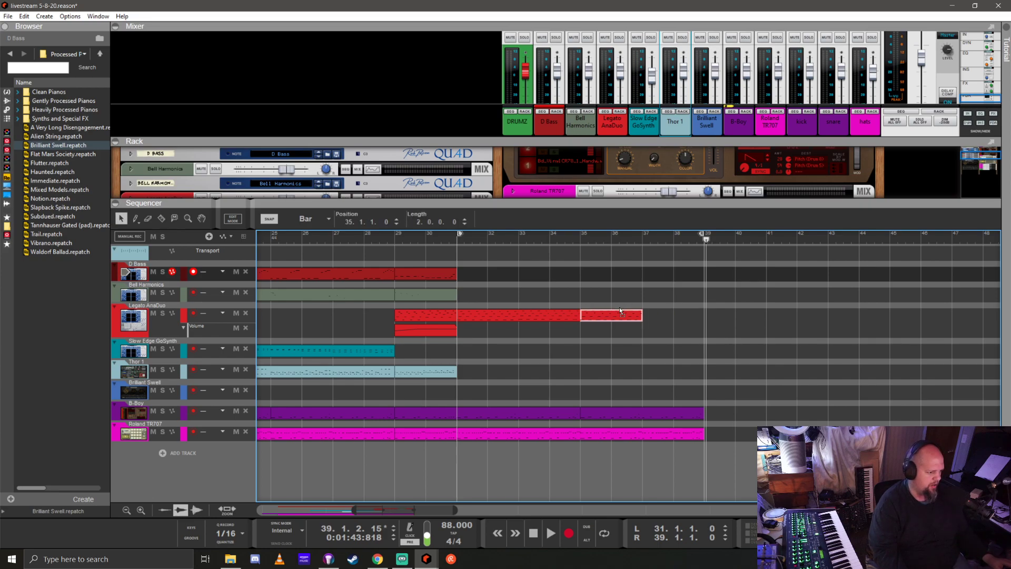
{"action": "left_click", "coordinate": [565, 319], "text": "shift"}
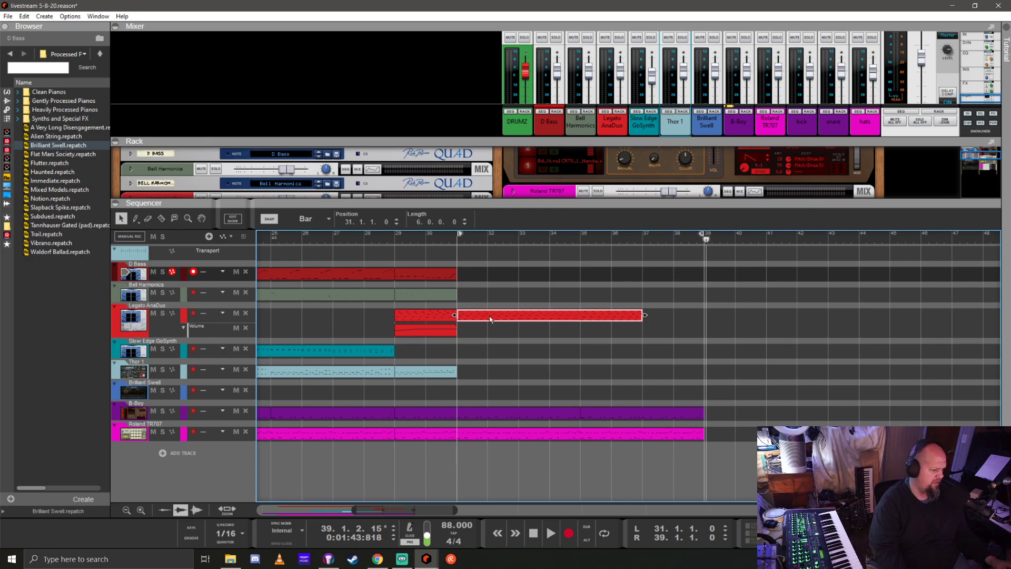
Duplicate the six-bar Legato AnaDuo clip at bar 37 and extend the loop's right locator to bar 43
{"action": "scroll", "coordinate": [488, 316], "scroll_direction": "down", "scroll_amount": 3}
{"action": "left_click_drag", "start_coordinate": [498, 315], "coordinate": [591, 315]}
{"action": "left_click_drag", "start_coordinate": [602, 236], "coordinate": [663, 251]}
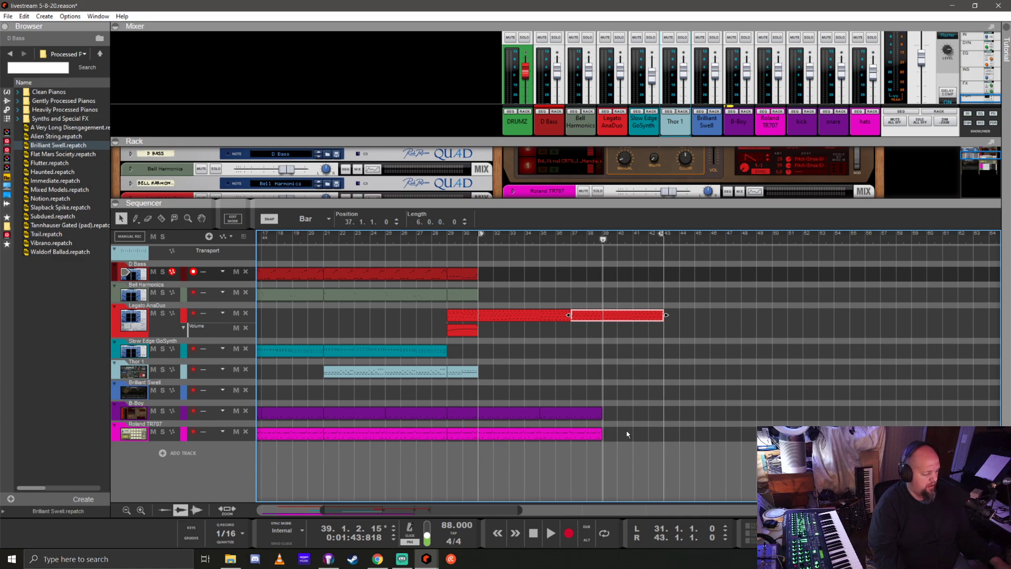
Shorten the B-Boy and Roland TR707 parts to end at bar 37 and join the B-Boy pieces into one six-bar clip
{"action": "left_click", "coordinate": [573, 422]}
{"action": "left_click_drag", "start_coordinate": [589, 409], "coordinate": [516, 413]}
{"action": "key", "text": "Delete"}
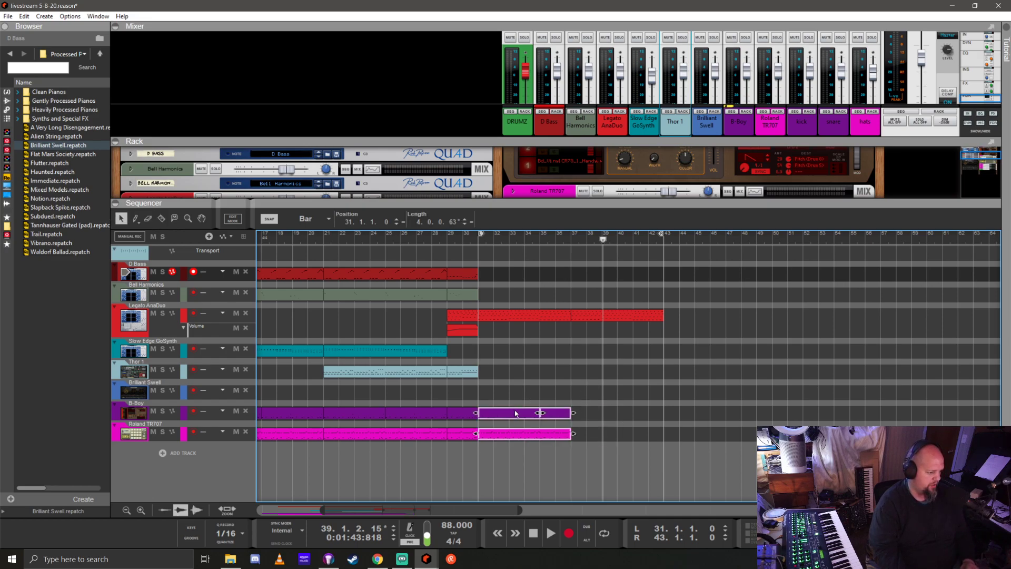
{"action": "double_click", "coordinate": [508, 413]}
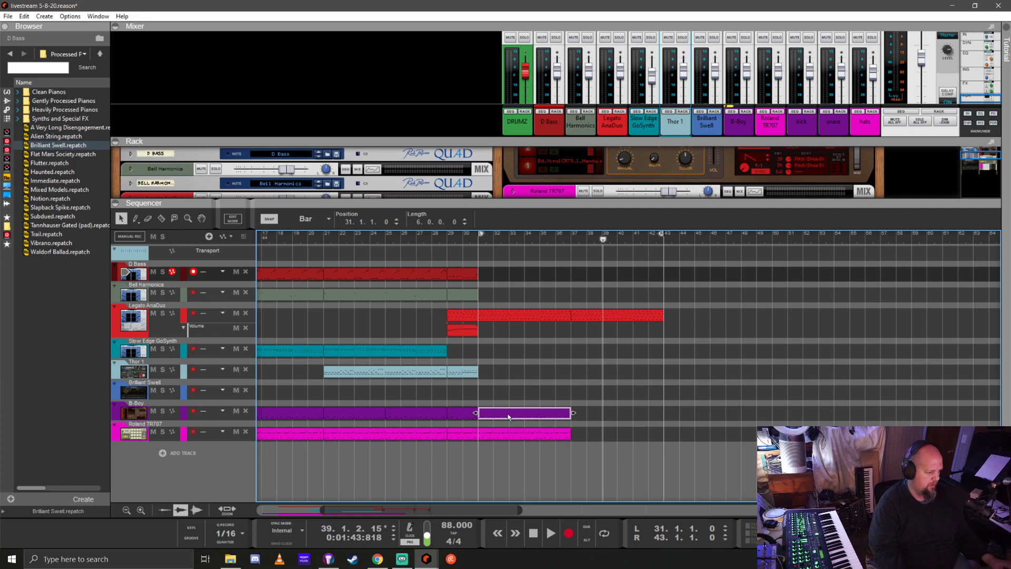
Duplicate the six-bar B-Boy and Roland TR707 clips at bar 37 and place the playback position at bar 31
{"action": "left_click", "coordinate": [271, 240]}
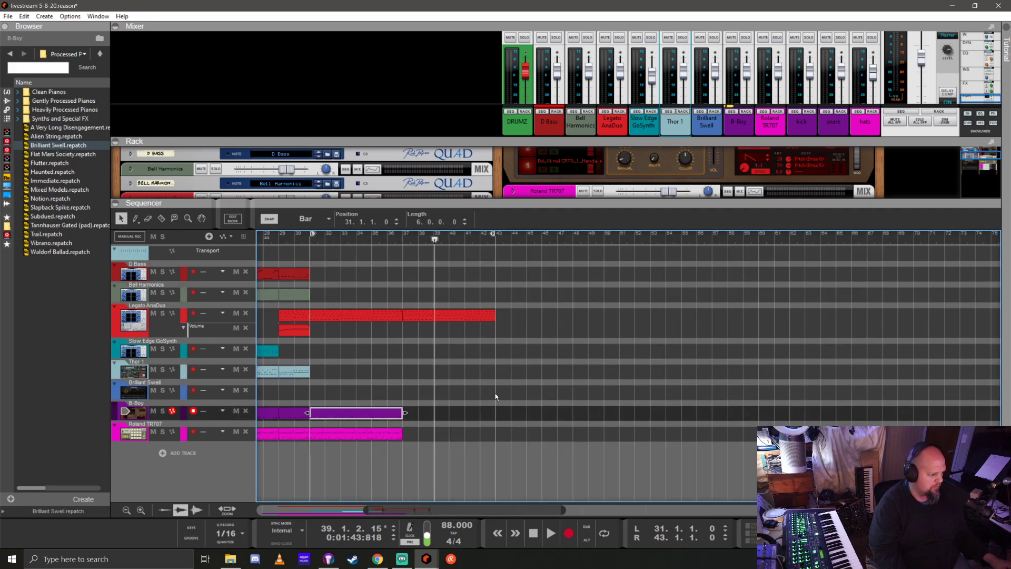
{"action": "left_click_drag", "start_coordinate": [327, 396], "coordinate": [421, 412]}
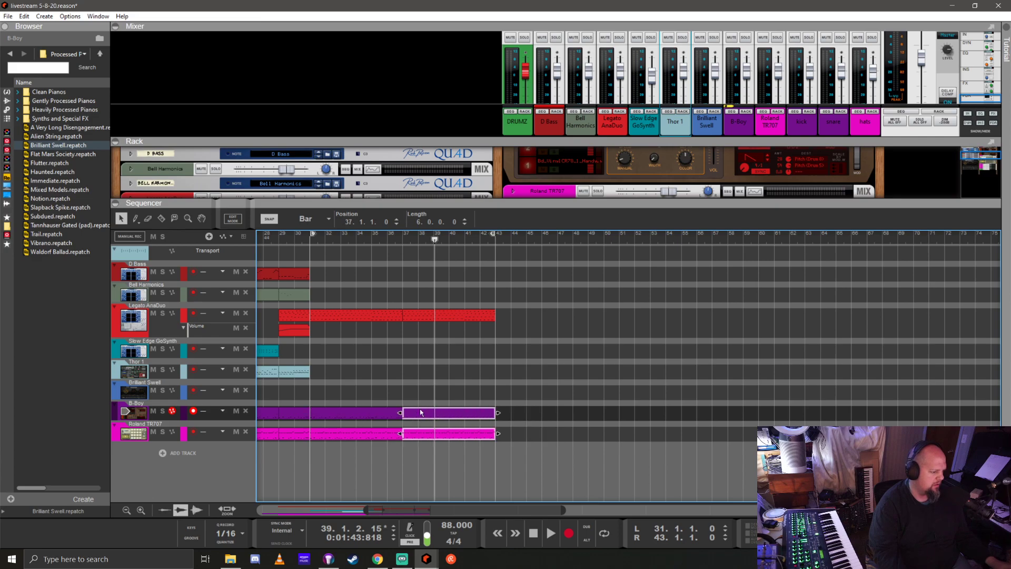
{"action": "left_click", "coordinate": [311, 242]}
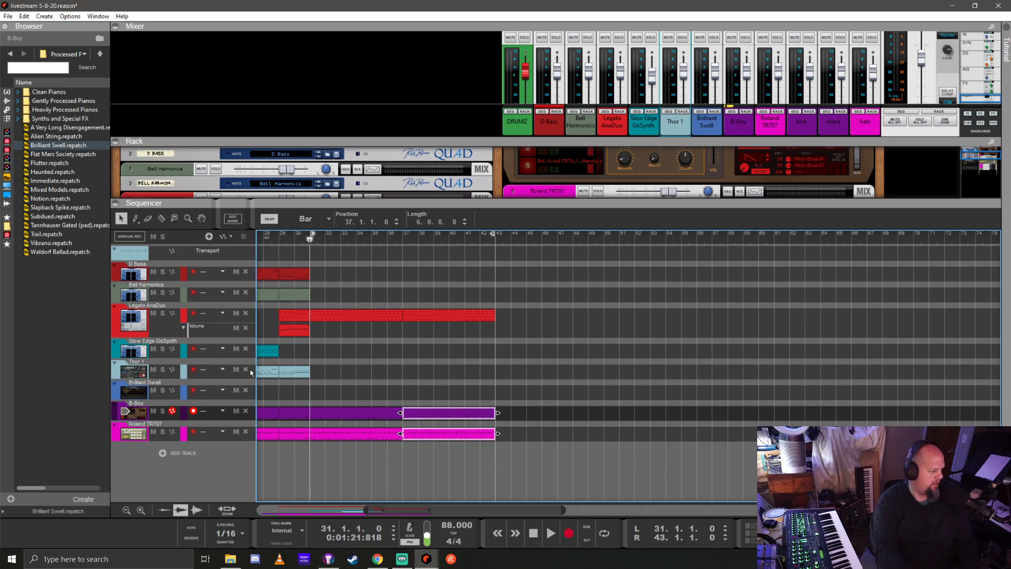
Record a new D Bass part across the loop from bar 31 to bar 43
{"action": "left_click", "coordinate": [141, 274]}
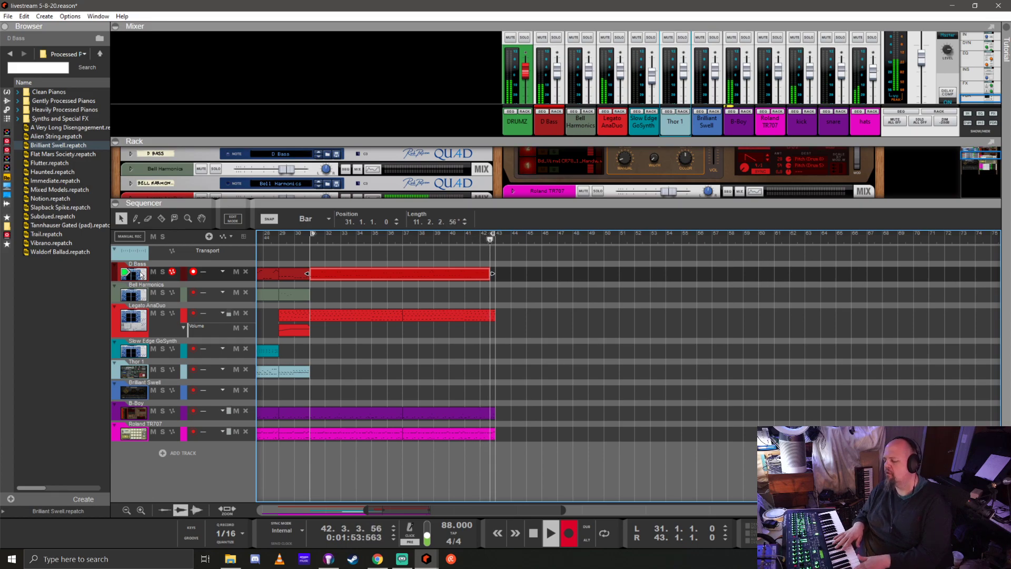
{"action": "key", "text": "space"}
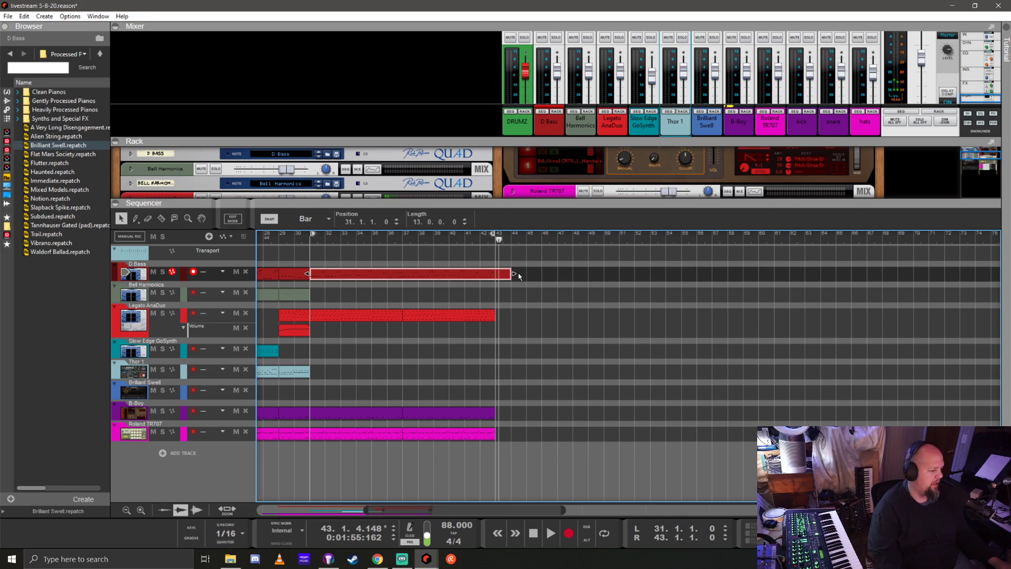
Open the newly recorded D Bass clip and examine its notes across bars 31 to 43
{"action": "double_click", "coordinate": [385, 276]}
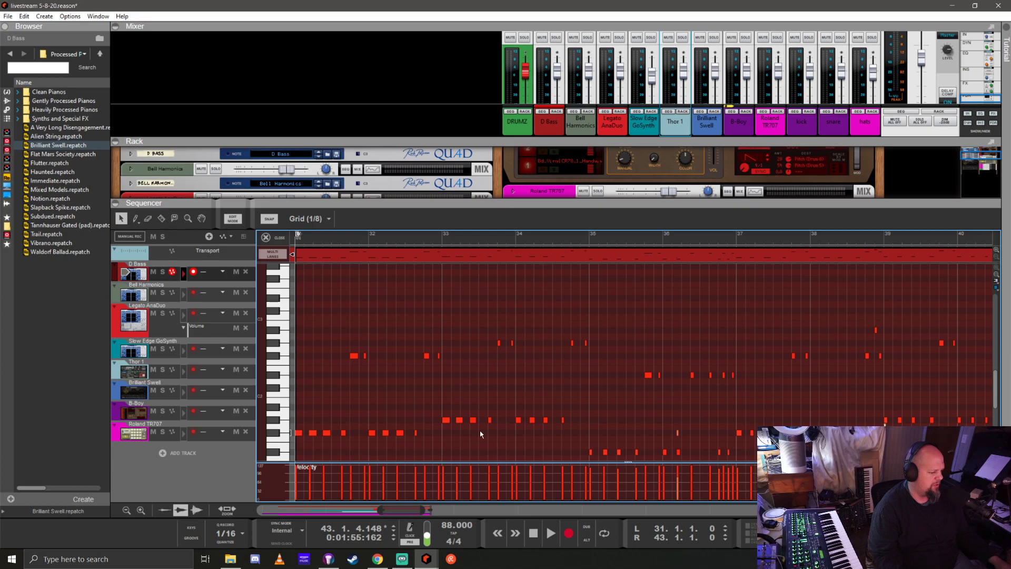
{"action": "scroll", "coordinate": [485, 411], "scroll_direction": "down", "scroll_amount": 5}
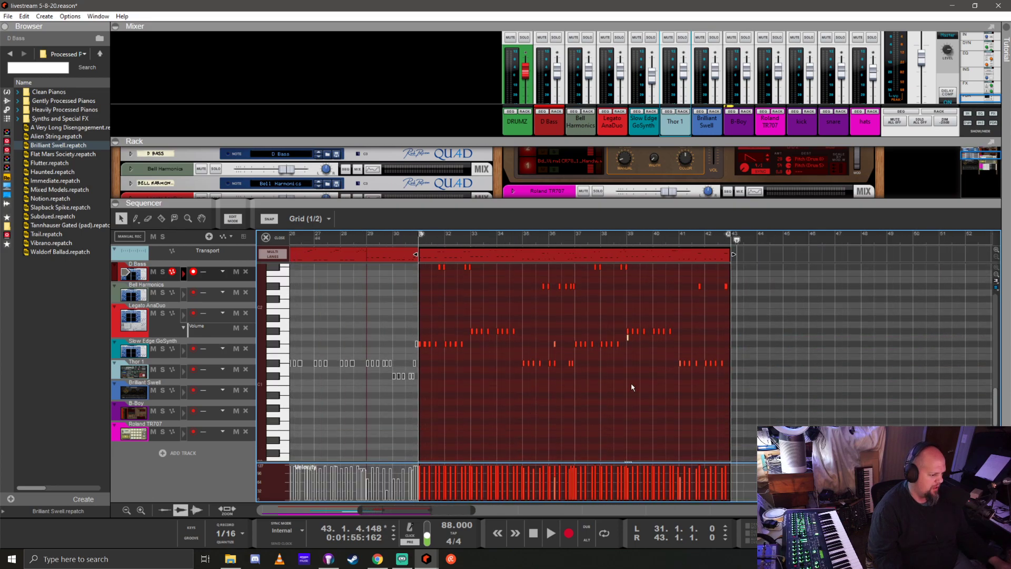
{"action": "scroll", "coordinate": [631, 384], "scroll_direction": "up", "scroll_amount": 2}
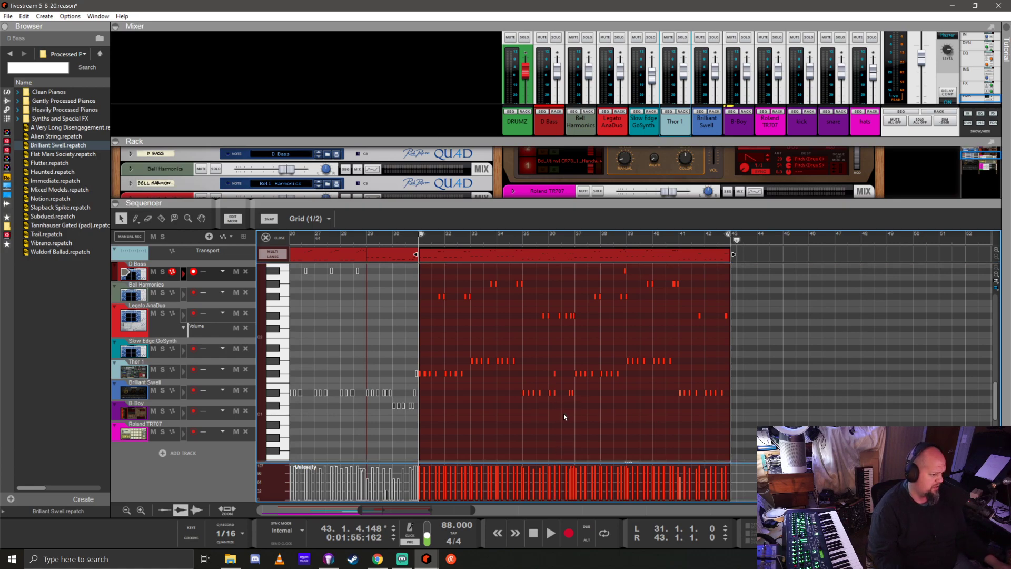
Play the section from bar 31, close the note editor and solo the D Bass track
{"action": "key", "text": "space"}
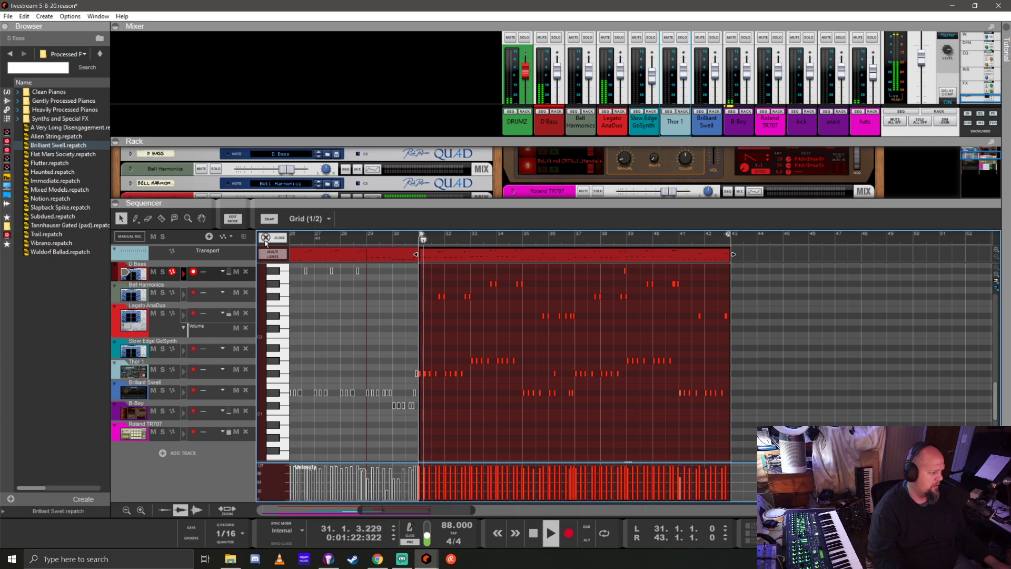
{"action": "left_click", "coordinate": [266, 237]}
{"action": "left_click", "coordinate": [163, 272]}
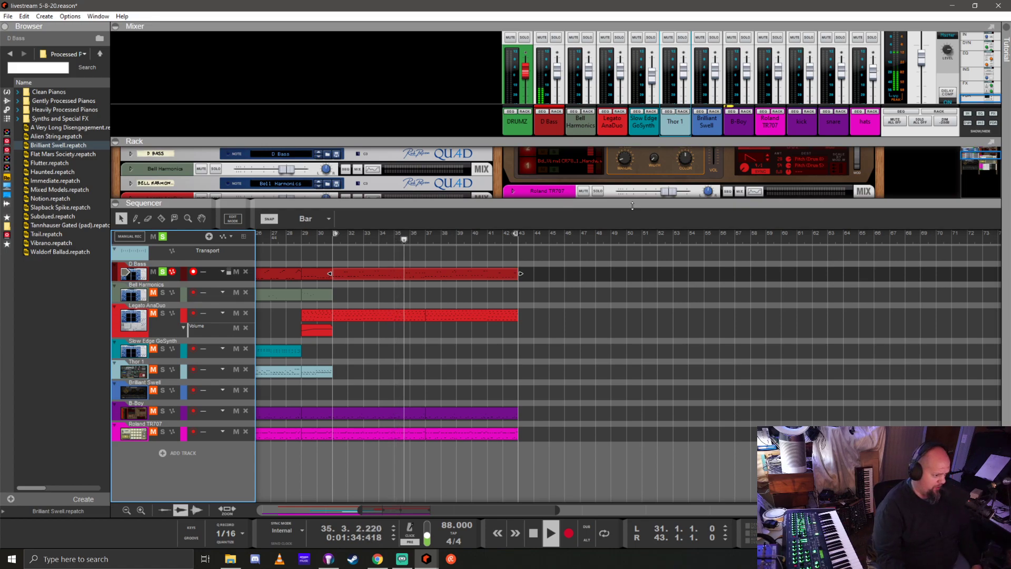
Enlarge the rack area and fold the Processed Pianos device below Thor 1
{"action": "left_click_drag", "start_coordinate": [632, 205], "coordinate": [602, 256]}
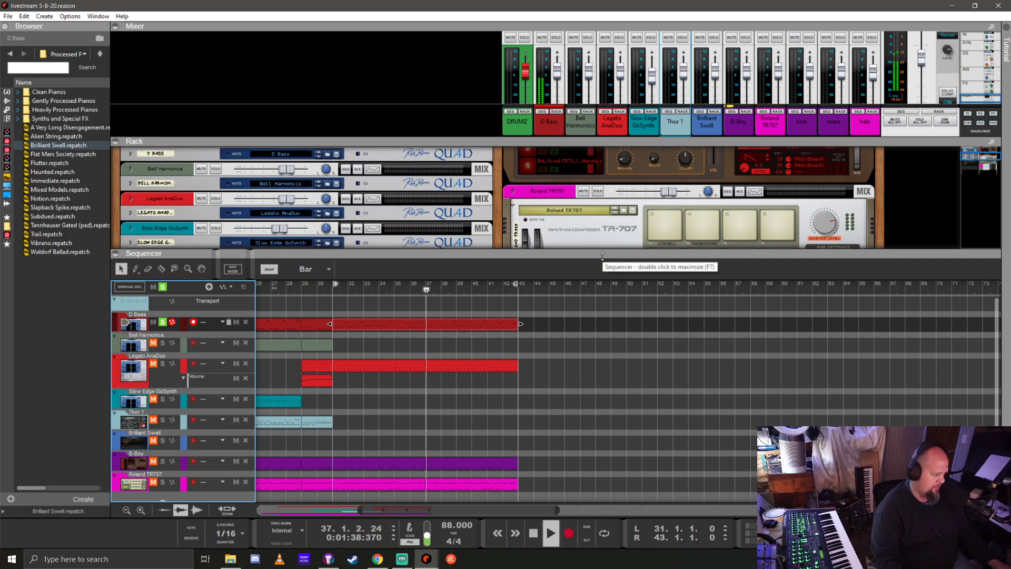
{"action": "left_click_drag", "start_coordinate": [602, 257], "coordinate": [627, 410]}
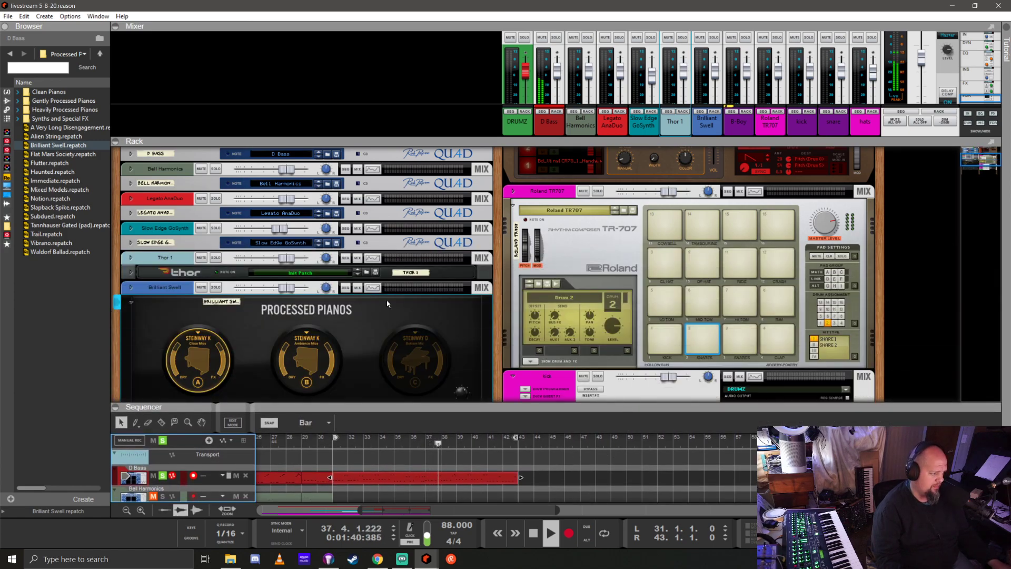
{"action": "scroll", "coordinate": [345, 278], "scroll_direction": "down", "scroll_amount": 3}
{"action": "left_click", "coordinate": [130, 213]}
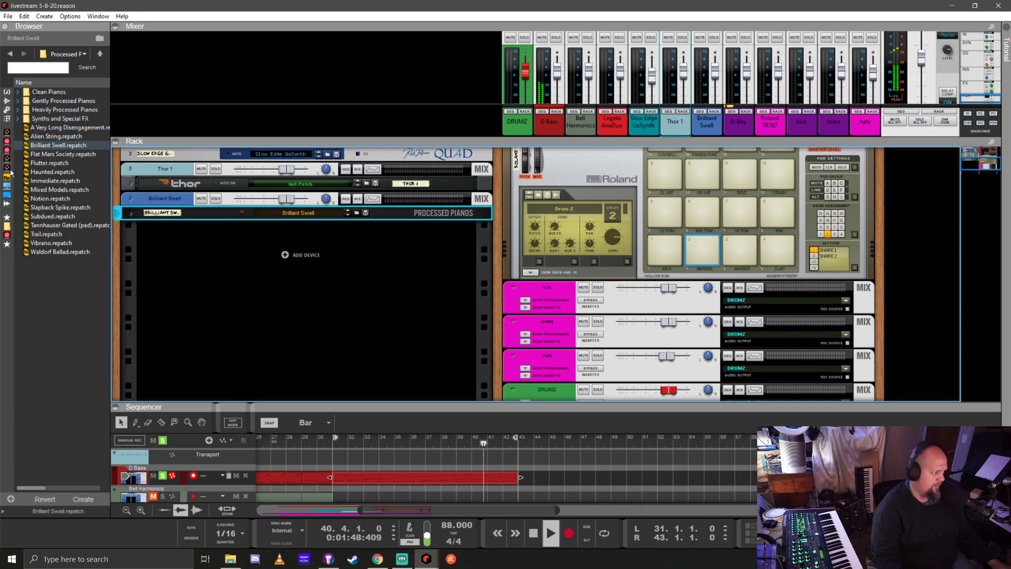
Browse the Analog Monsters LoopBank and PatchBank ReFills for a suitable sound and return to the ReFill list
{"action": "left_click", "coordinate": [8, 227]}
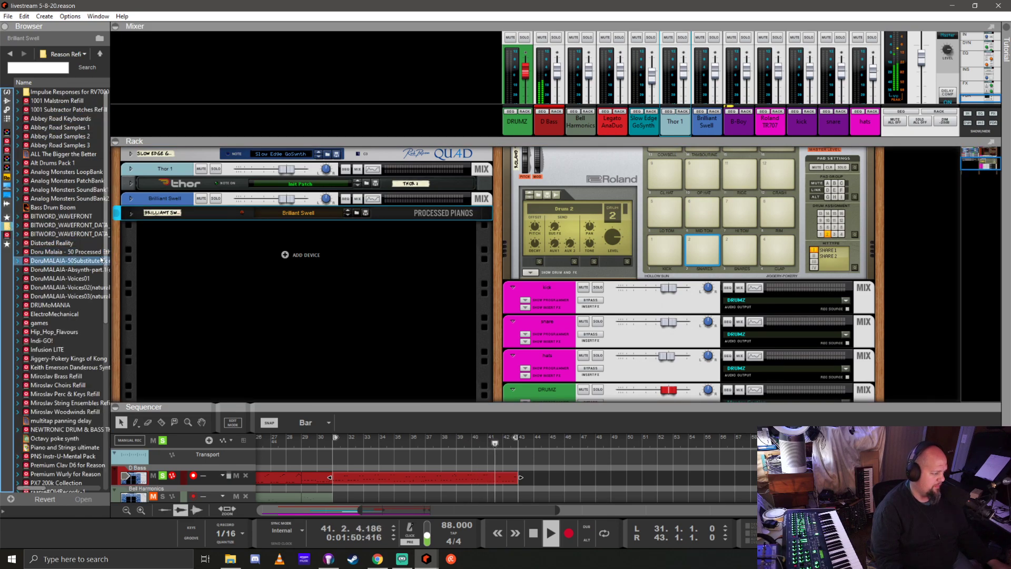
{"action": "scroll", "coordinate": [98, 250], "scroll_direction": "up", "scroll_amount": 2}
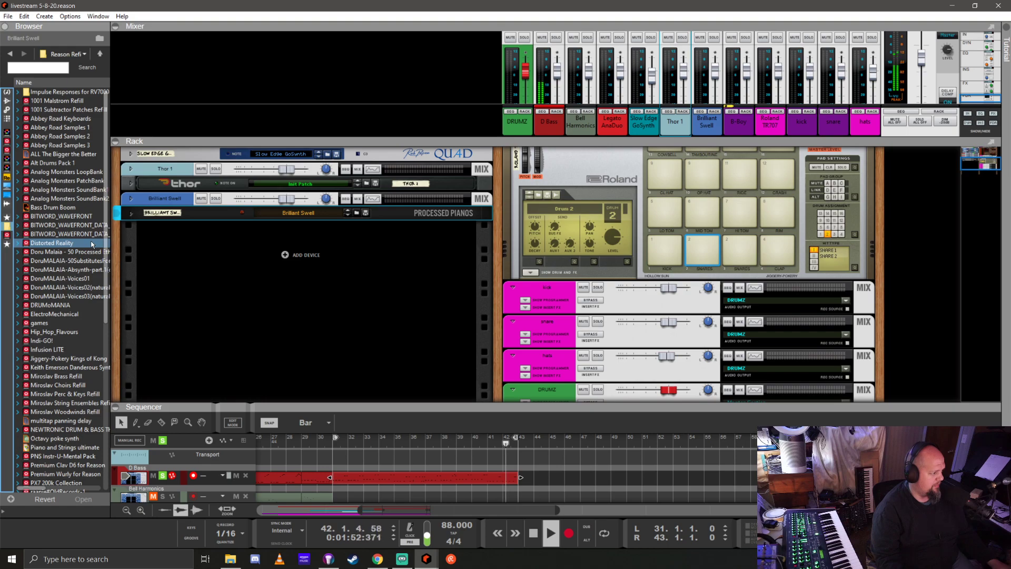
{"action": "double_click", "coordinate": [65, 173]}
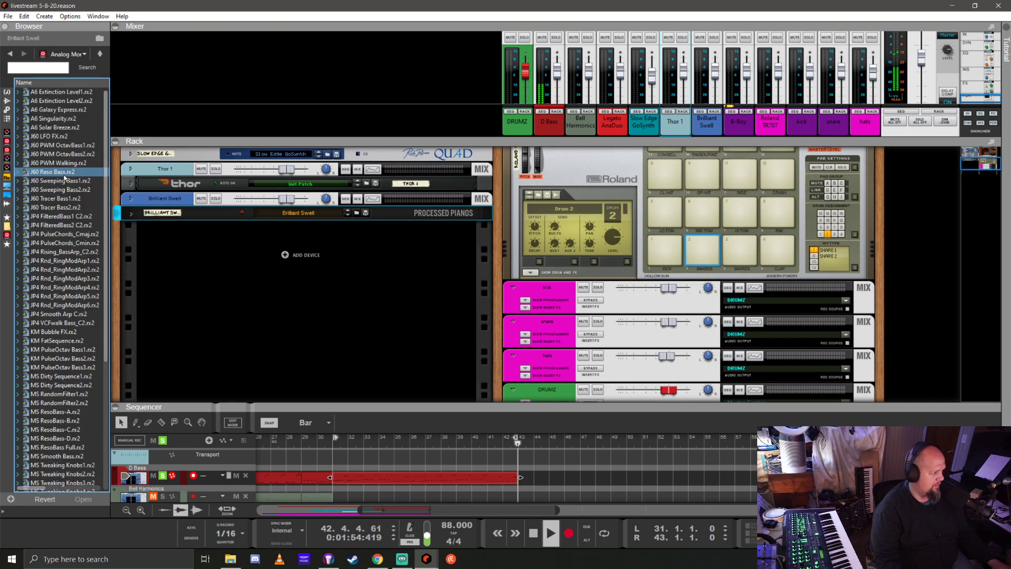
{"action": "left_click", "coordinate": [101, 57]}
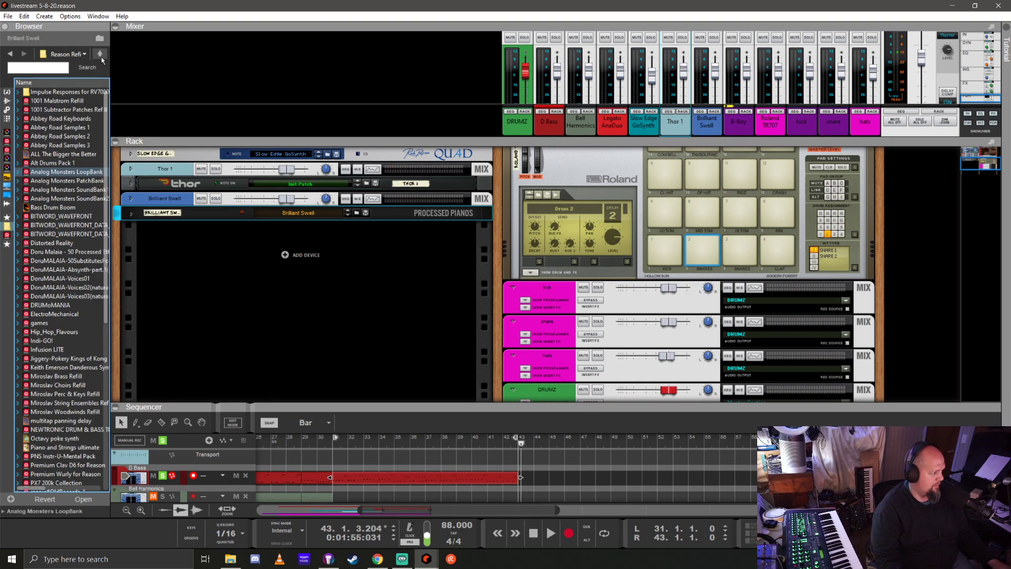
{"action": "left_click", "coordinate": [62, 180]}
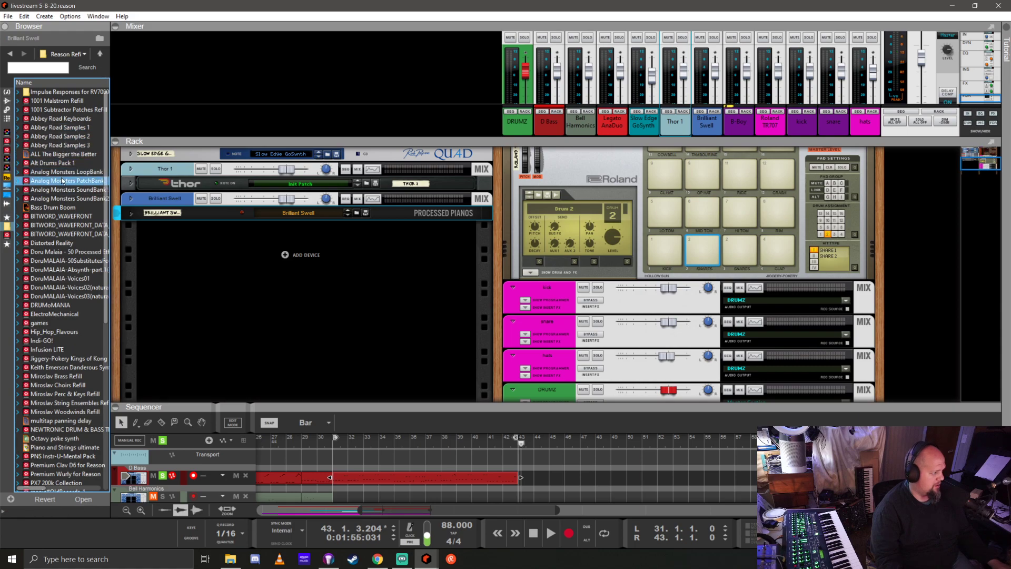
{"action": "double_click", "coordinate": [63, 180]}
{"action": "double_click", "coordinate": [53, 110]}
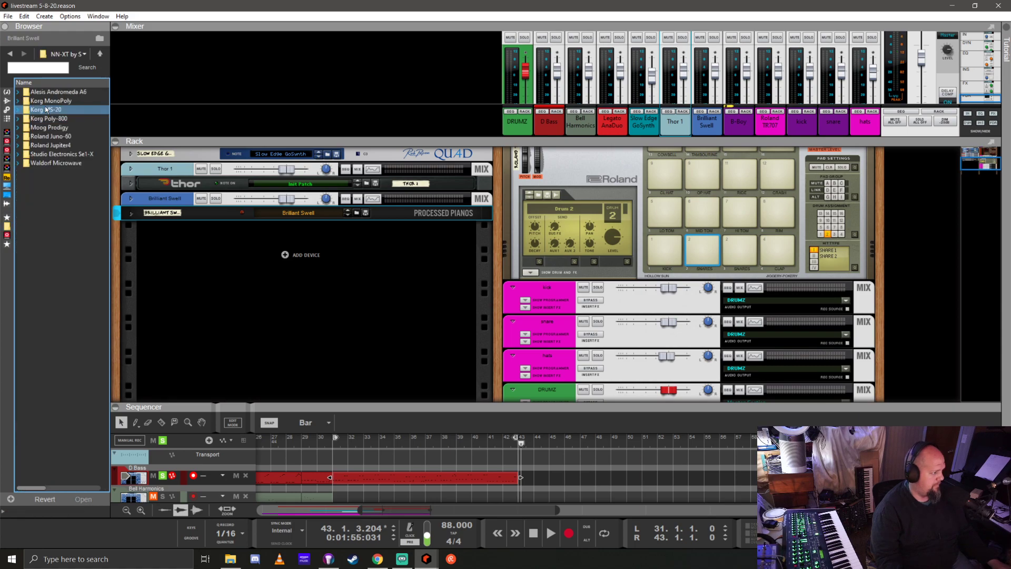
{"action": "left_click", "coordinate": [65, 165]}
{"action": "left_click", "coordinate": [100, 53]}
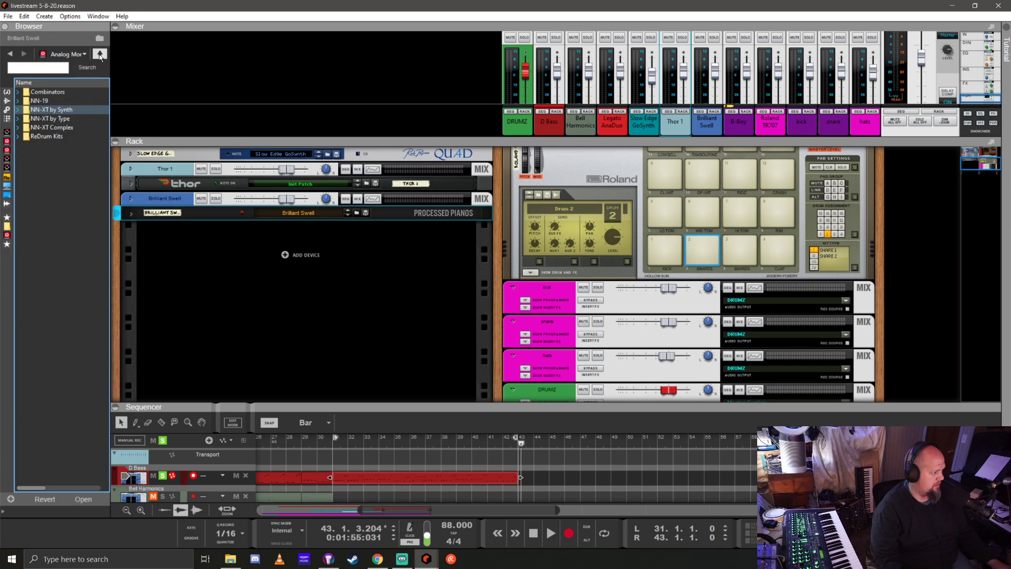
{"action": "left_click", "coordinate": [100, 53]}
Browse the ReFill list and look through the Pads and Choirs patches of SR Retro Keys R3 for a suitable sound
{"action": "scroll", "coordinate": [59, 259], "scroll_direction": "down", "scroll_amount": 8}
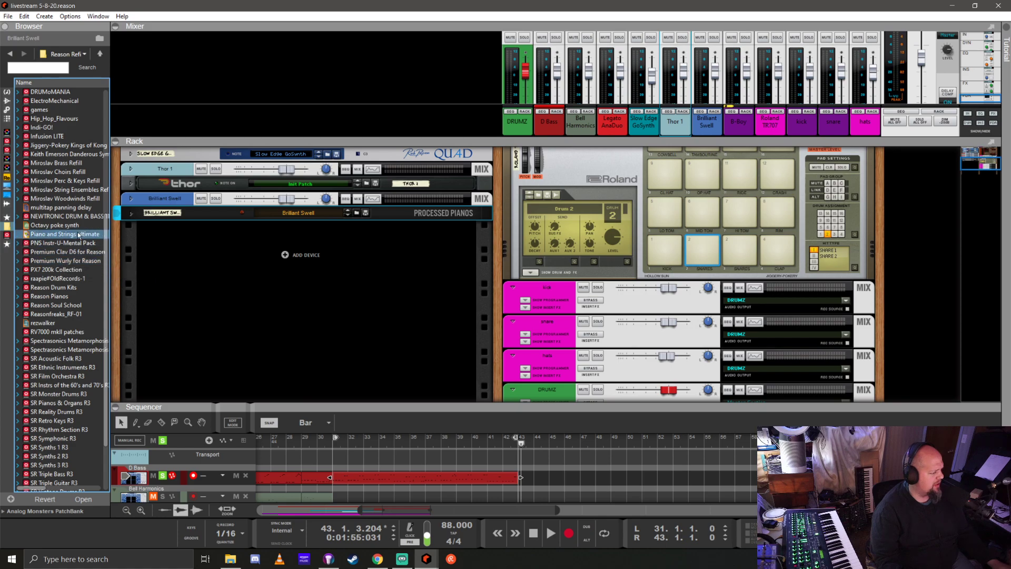
{"action": "scroll", "coordinate": [66, 271], "scroll_direction": "down", "scroll_amount": 3}
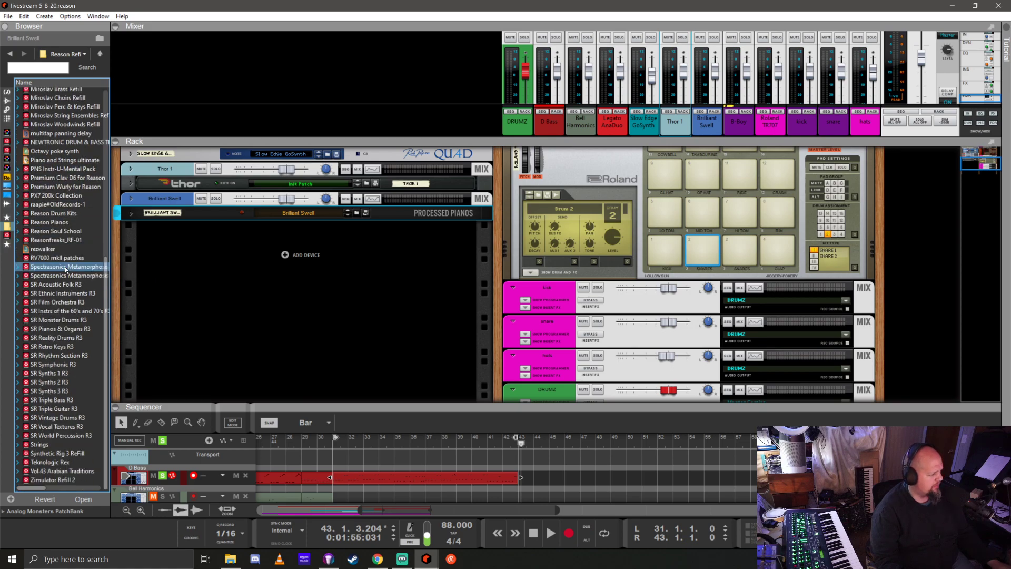
{"action": "double_click", "coordinate": [51, 346]}
{"action": "double_click", "coordinate": [52, 94]}
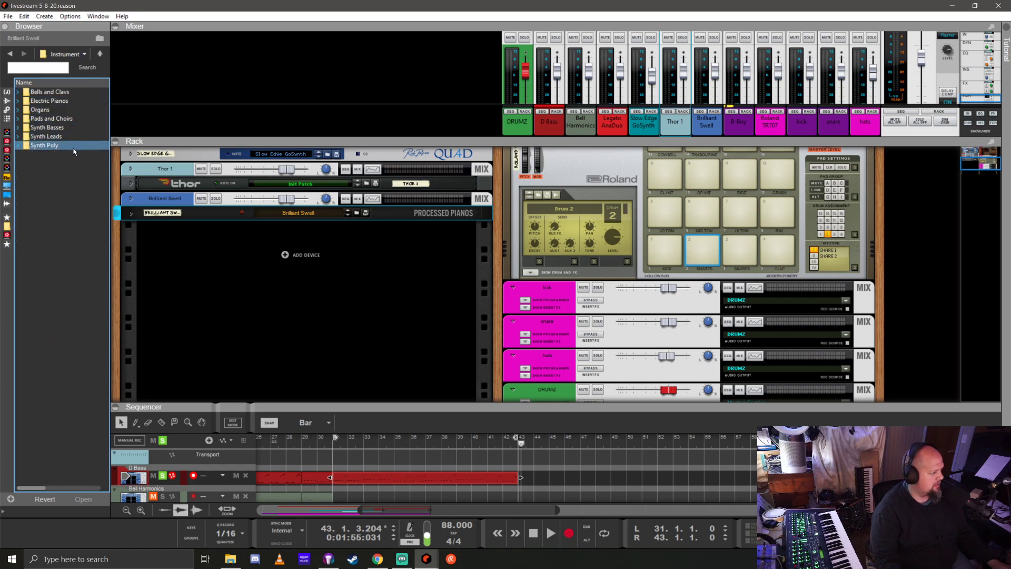
{"action": "double_click", "coordinate": [70, 120]}
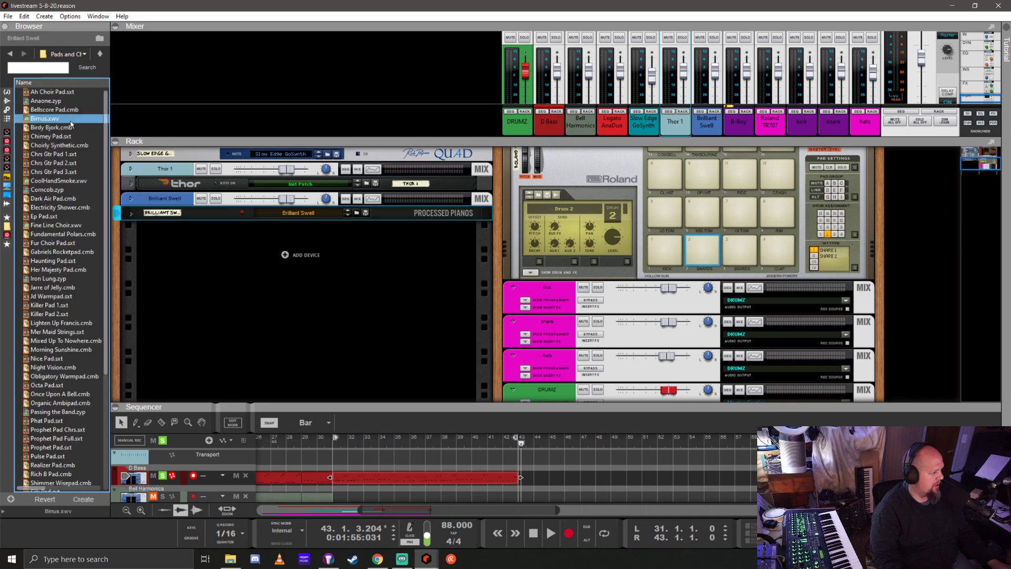
{"action": "scroll", "coordinate": [79, 234], "scroll_direction": "down", "scroll_amount": 6}
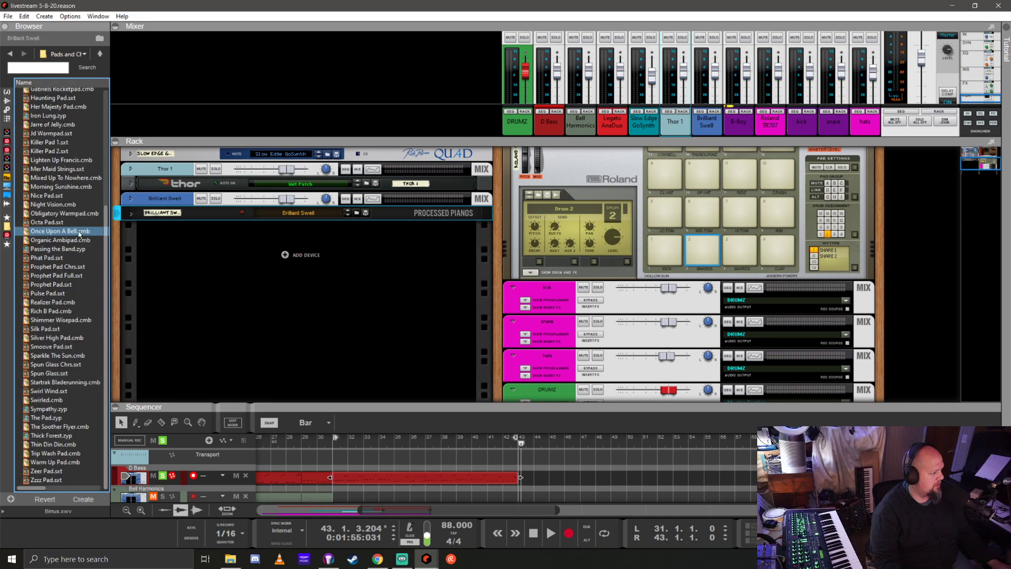
{"action": "scroll", "coordinate": [79, 234], "scroll_direction": "up", "scroll_amount": 3}
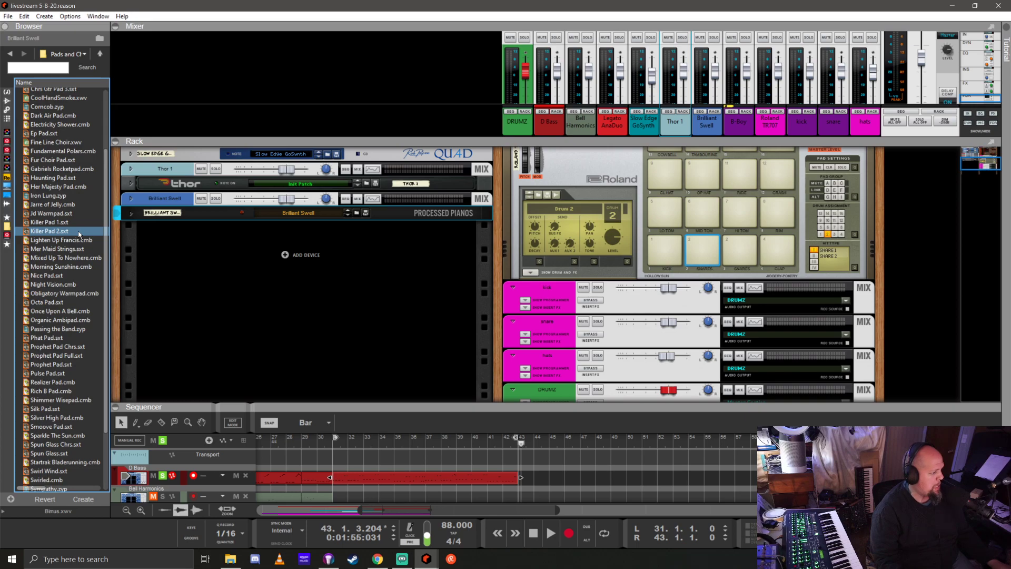
{"action": "scroll", "coordinate": [79, 234], "scroll_direction": "up", "scroll_amount": 3}
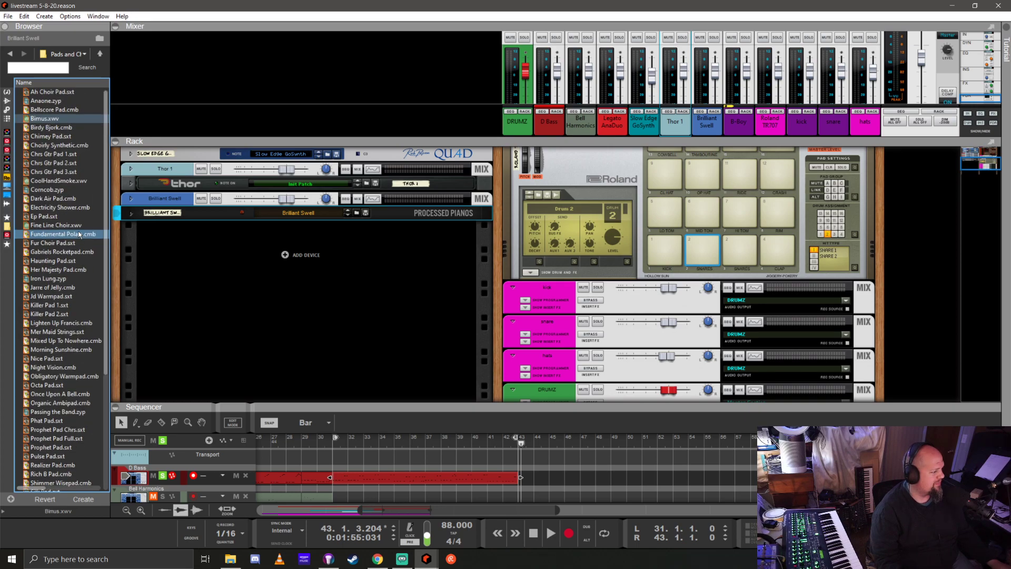
{"action": "scroll", "coordinate": [79, 234], "scroll_direction": "down", "scroll_amount": 6}
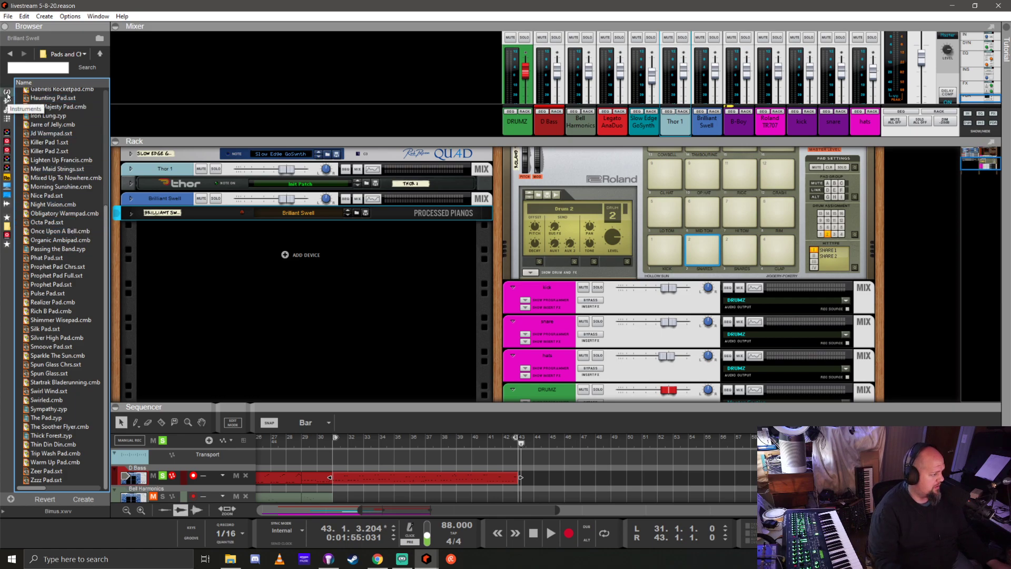
Search the ReFills for "melotron" and add the 25. Melotron patch as a new instrument below the Processed Pianos device
{"action": "left_click", "coordinate": [7, 227]}
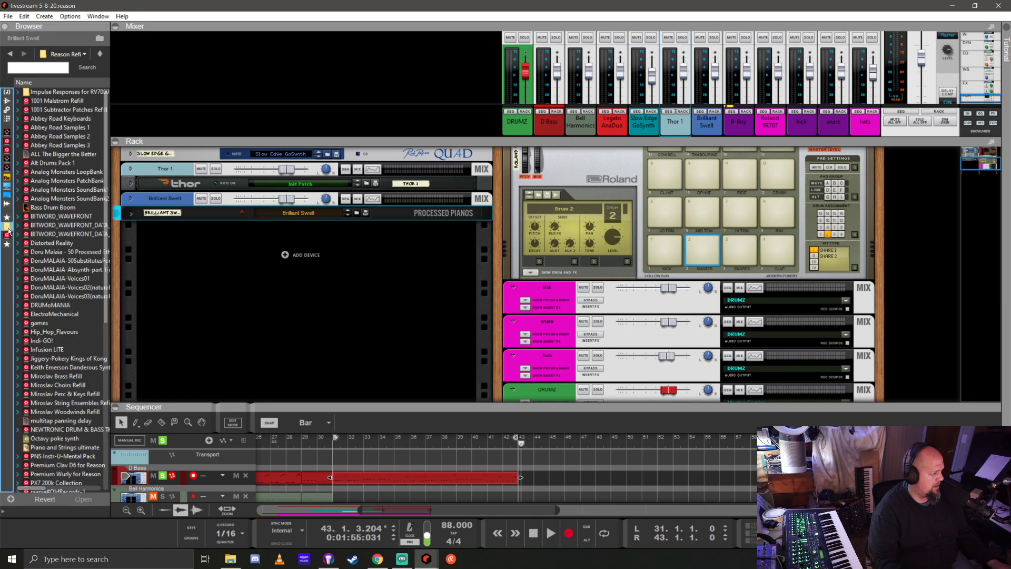
{"action": "left_click", "coordinate": [31, 70]}
{"action": "type", "text": "melotr"}
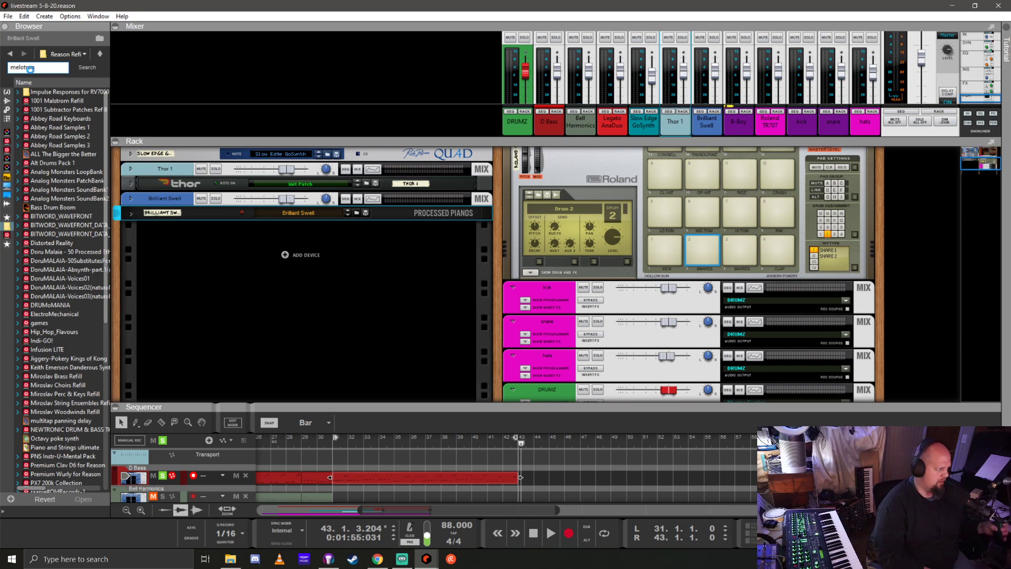
{"action": "key", "text": "Return"}
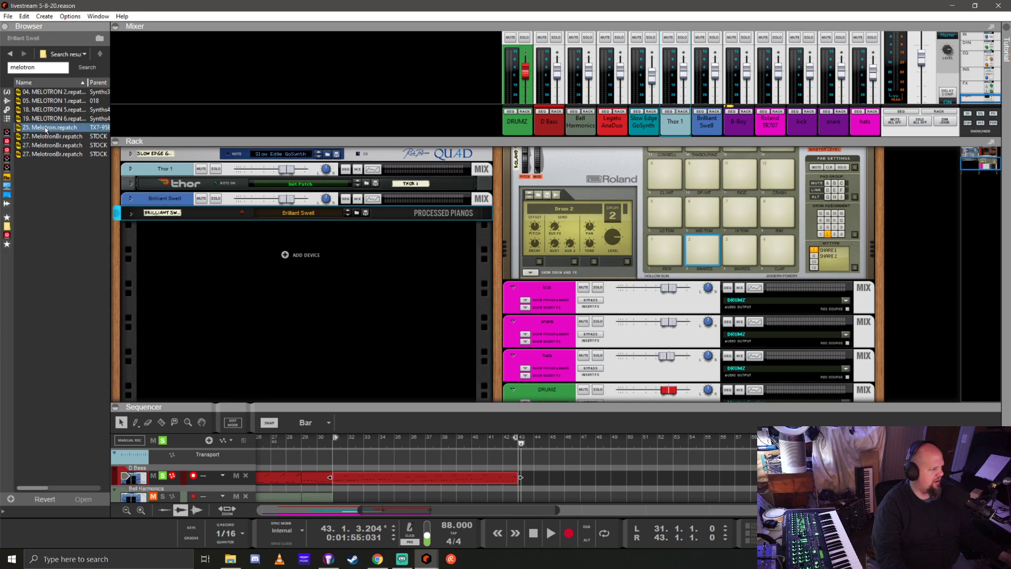
{"action": "left_click_drag", "start_coordinate": [45, 128], "coordinate": [304, 216]}
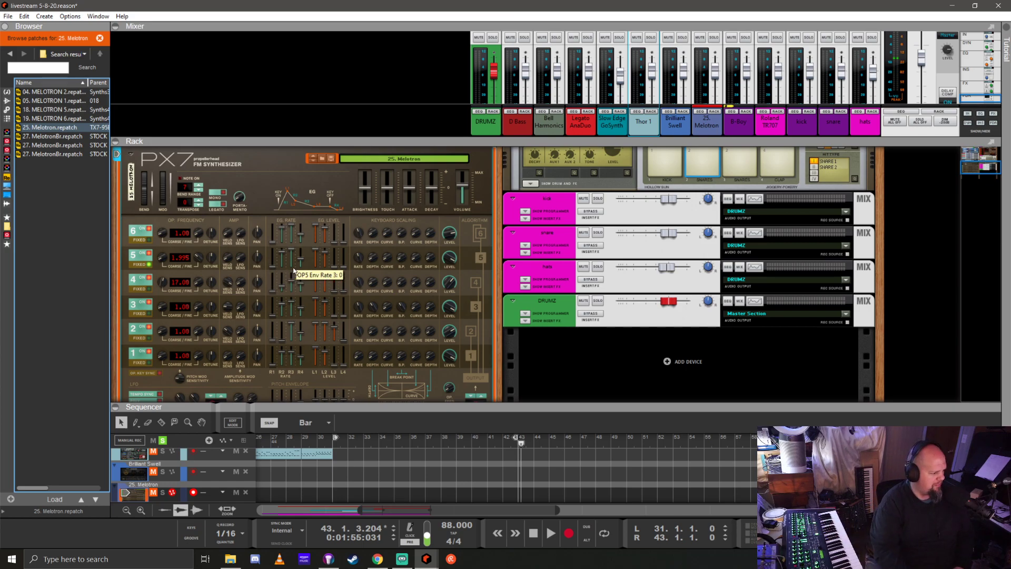
Turn off solo on the D Bass track and rebalance the heights of the rack and sequencer areas
{"action": "left_click_drag", "start_coordinate": [574, 406], "coordinate": [577, 172]}
{"action": "left_click", "coordinate": [163, 269]}
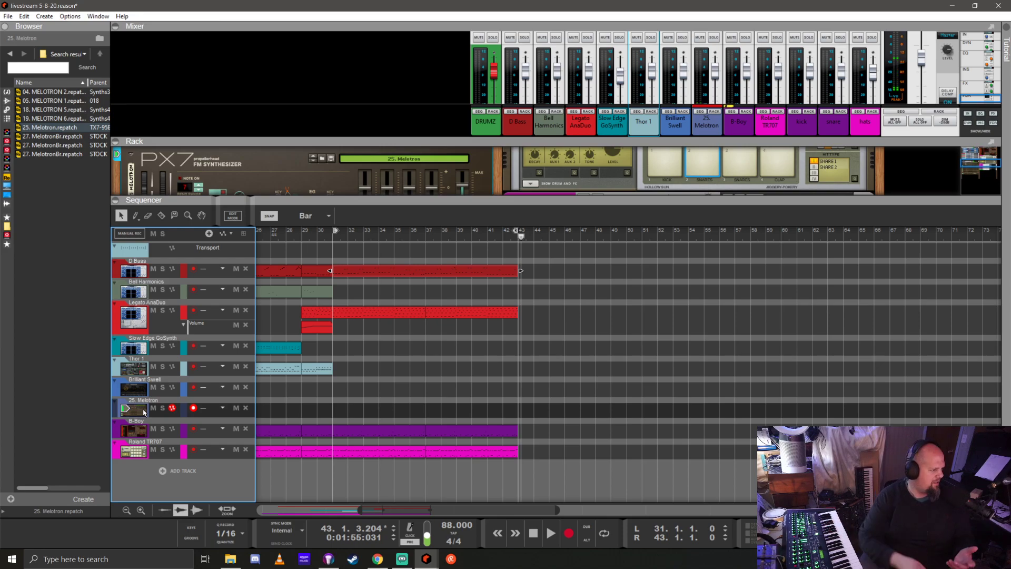
{"action": "left_click_drag", "start_coordinate": [541, 200], "coordinate": [541, 319]}
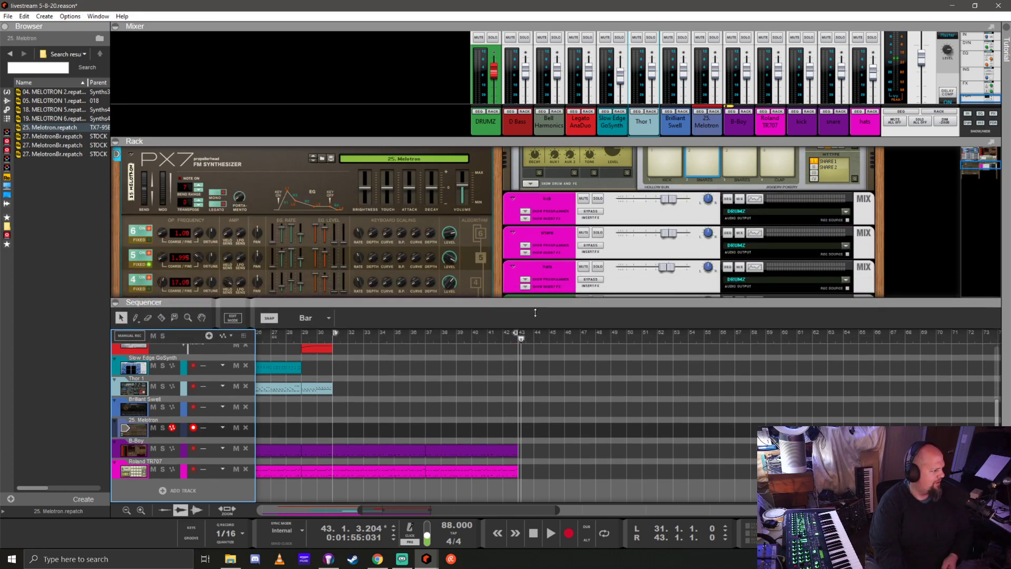
Load the 05. MELOTRON 1 patch onto the new PX7 synthesizer to try it out
{"action": "scroll", "coordinate": [368, 237], "scroll_direction": "down", "scroll_amount": 1}
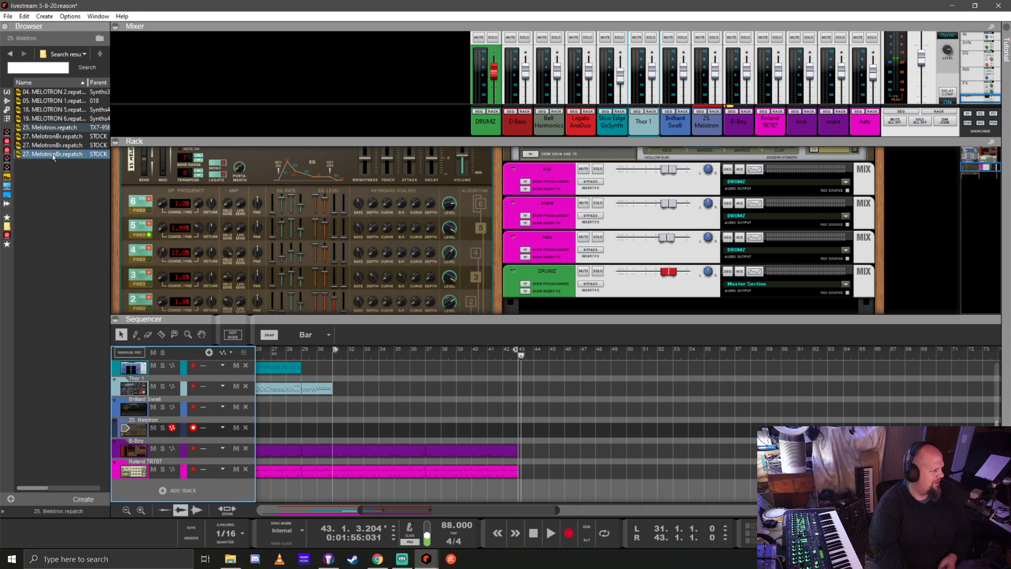
{"action": "left_click_drag", "start_coordinate": [53, 101], "coordinate": [304, 238]}
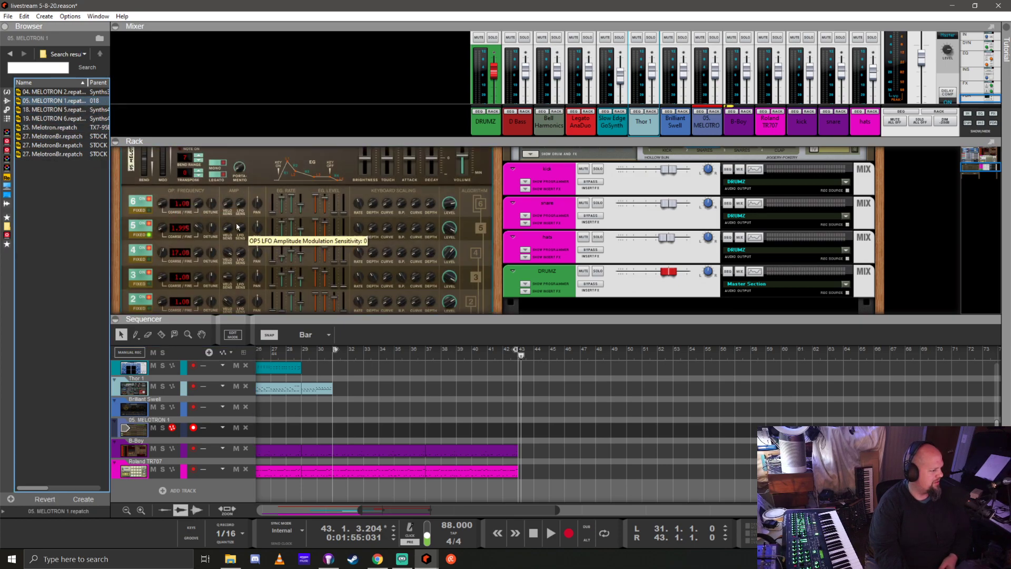
{"action": "left_click_drag", "start_coordinate": [111, 110], "coordinate": [2, 102]}
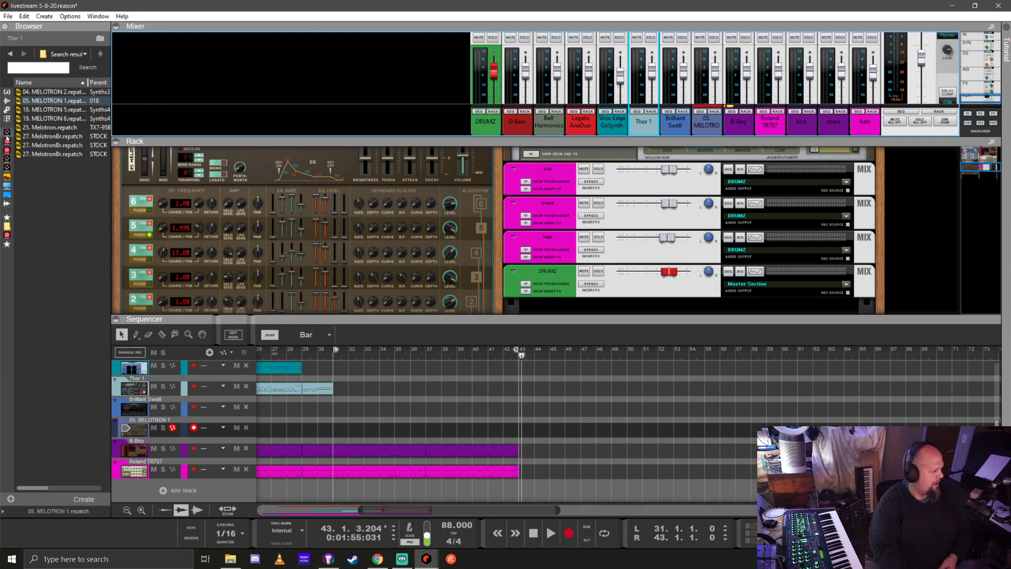
Return to the ReFill list and open the Mellotron M400 preset patches in Abbey Road Keyboards
{"action": "left_click", "coordinate": [7, 229]}
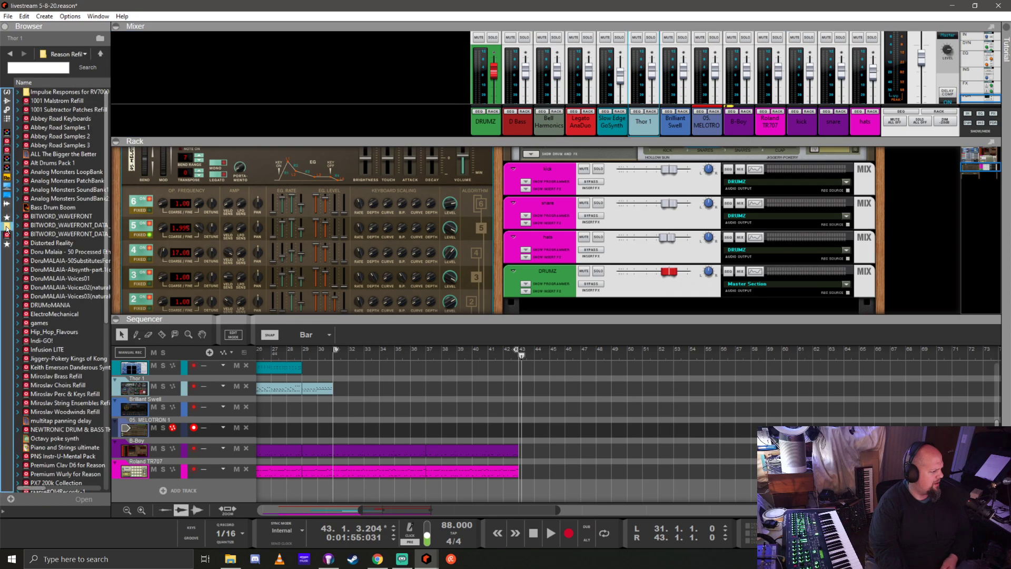
{"action": "double_click", "coordinate": [39, 120]}
{"action": "double_click", "coordinate": [46, 91]}
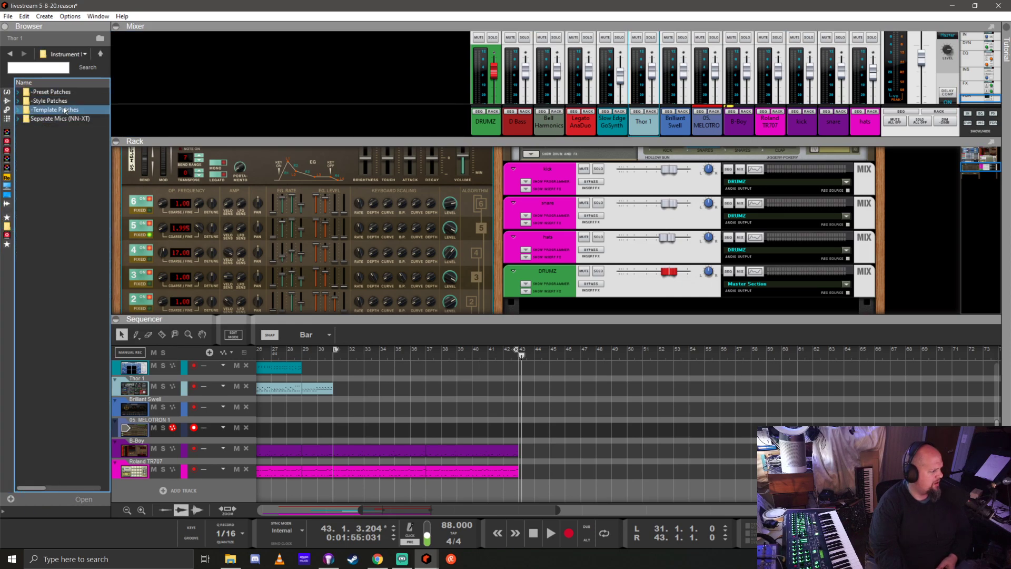
{"action": "double_click", "coordinate": [58, 92]}
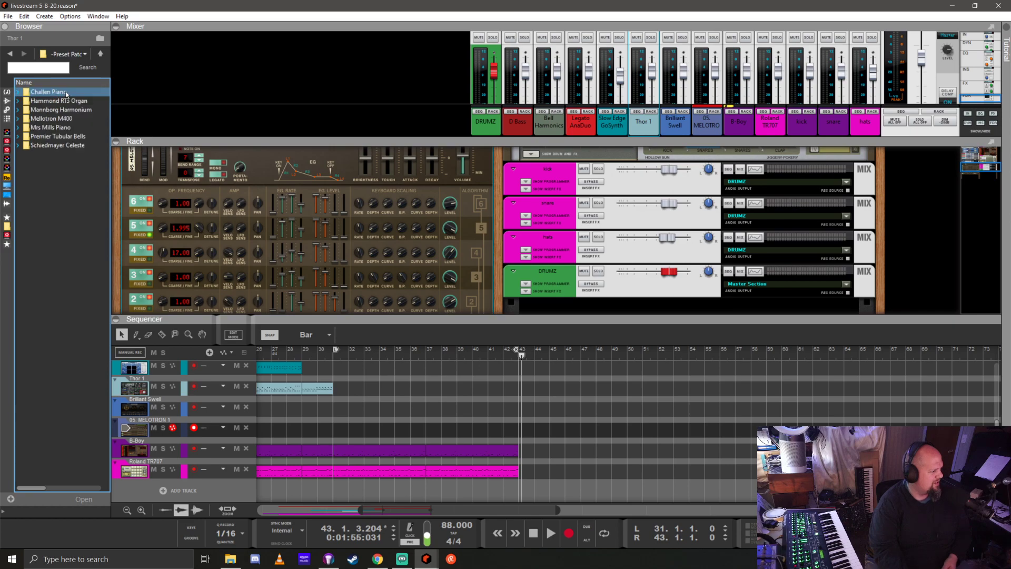
{"action": "double_click", "coordinate": [60, 119]}
Replace the PX7 with Mellotron Strings Close Up (cls), then switch the instrument to the Mellotron Strings Studio Two (cls+amb) patch
{"action": "left_click", "coordinate": [79, 127]}
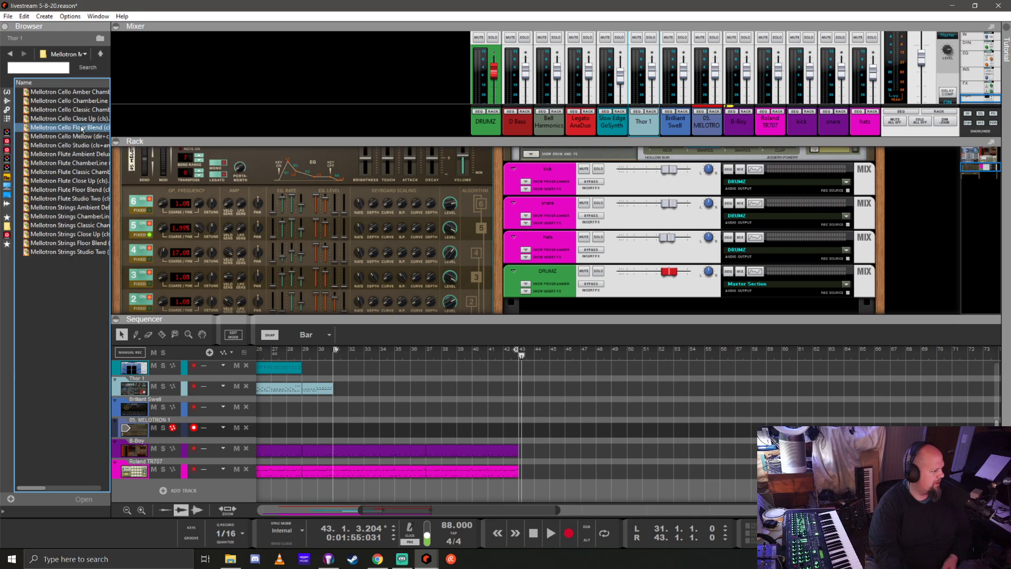
{"action": "left_click", "coordinate": [69, 110]}
{"action": "left_click_drag", "start_coordinate": [71, 243], "coordinate": [55, 181]}
{"action": "left_click", "coordinate": [54, 137]}
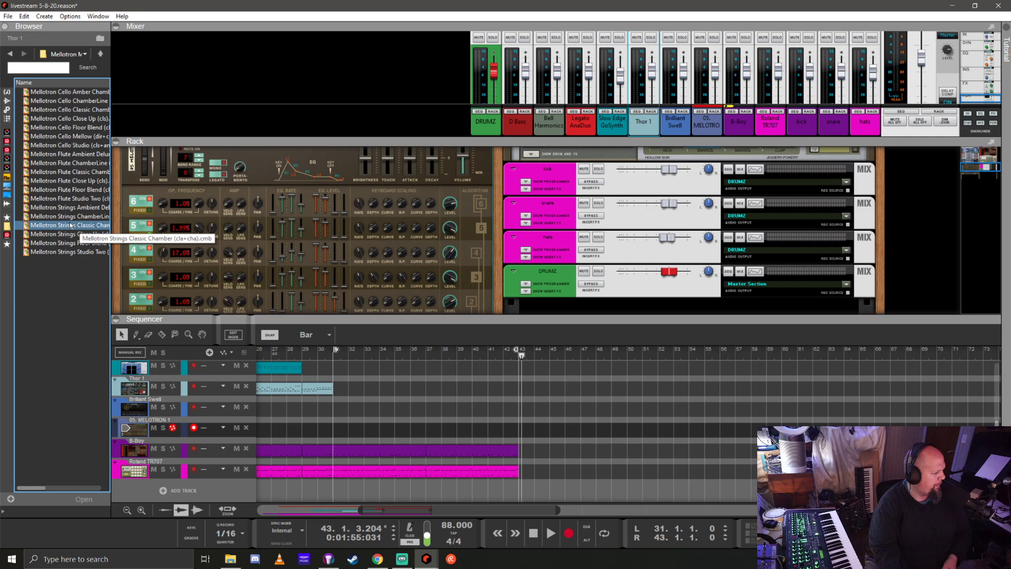
{"action": "left_click_drag", "start_coordinate": [68, 234], "coordinate": [266, 225]}
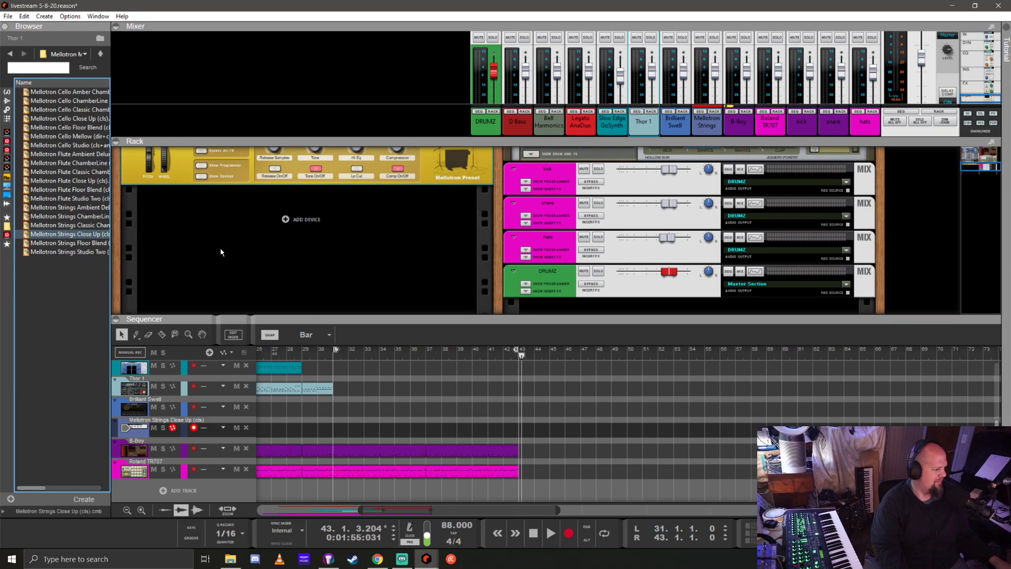
{"action": "scroll", "coordinate": [219, 260], "scroll_direction": "up", "scroll_amount": 2}
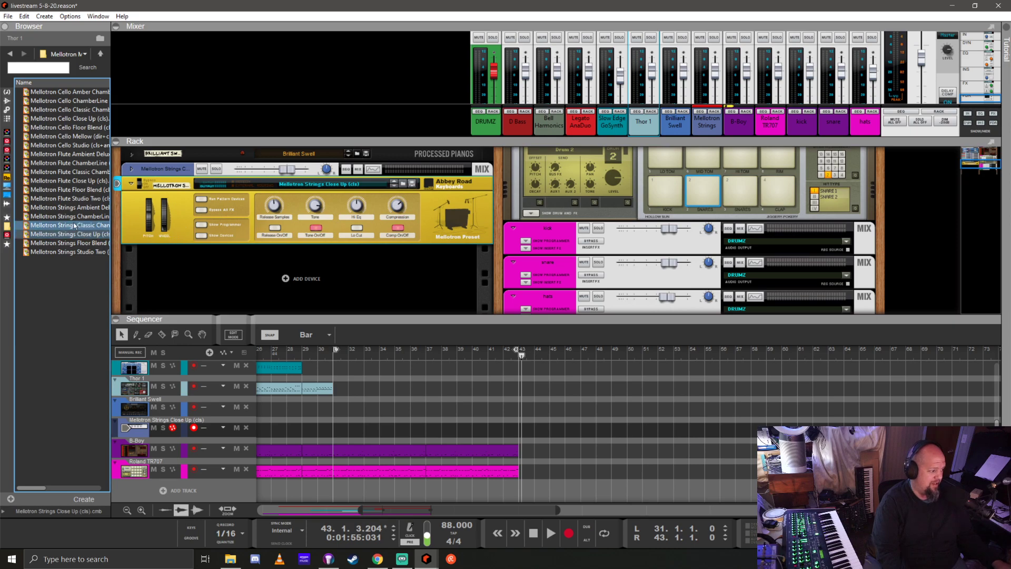
{"action": "left_click", "coordinate": [79, 252]}
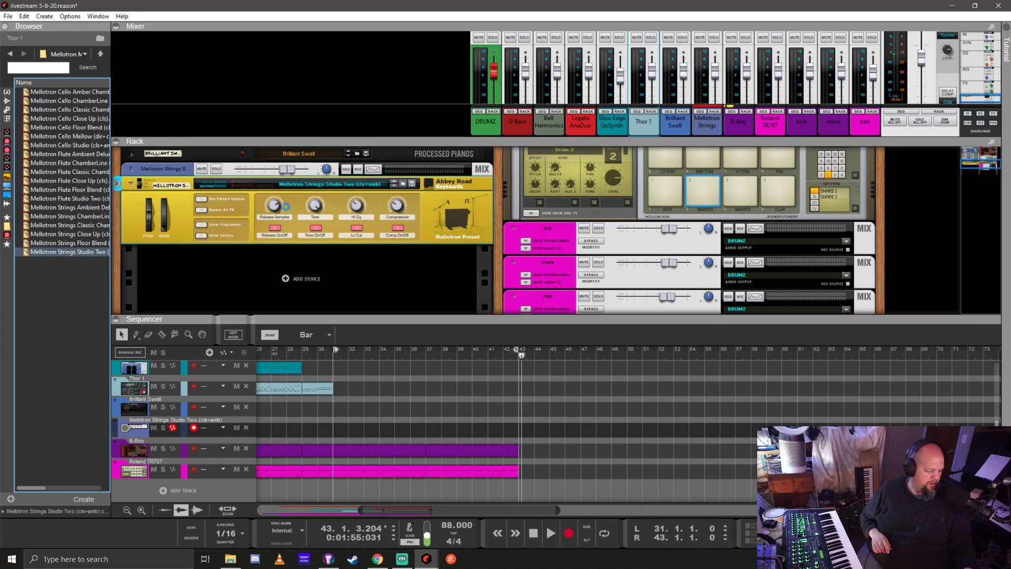
Record a Mellotron strings part from bar 29 to bar 43
{"action": "key", "text": "KP_0"}
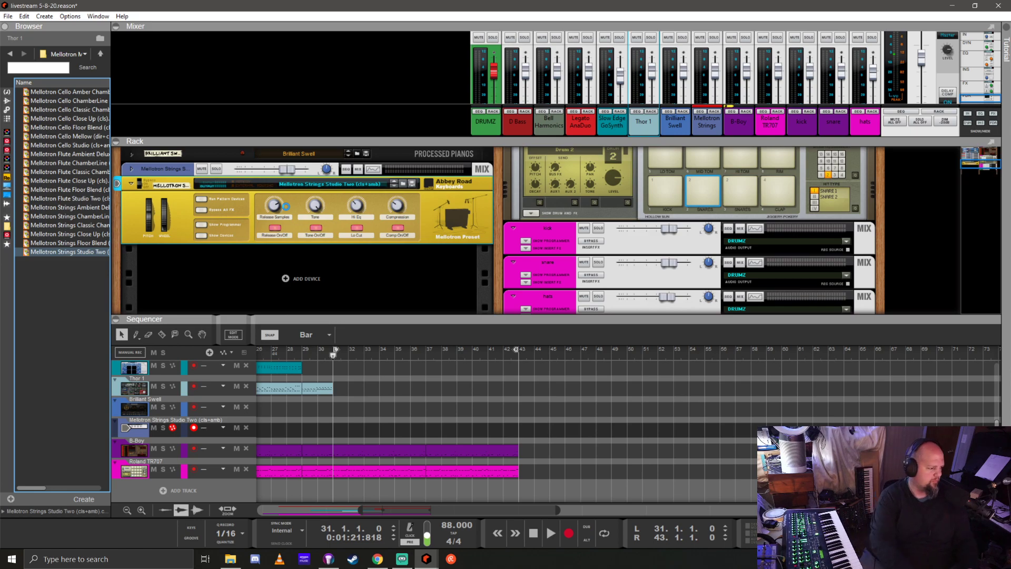
{"action": "left_click", "coordinate": [302, 355]}
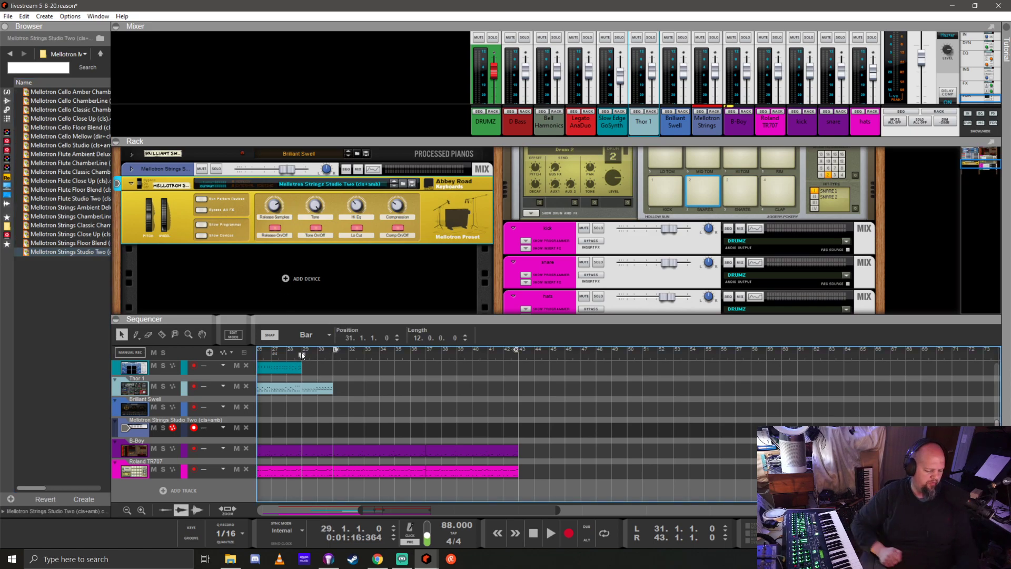
{"action": "key", "text": "KP_Multiply"}
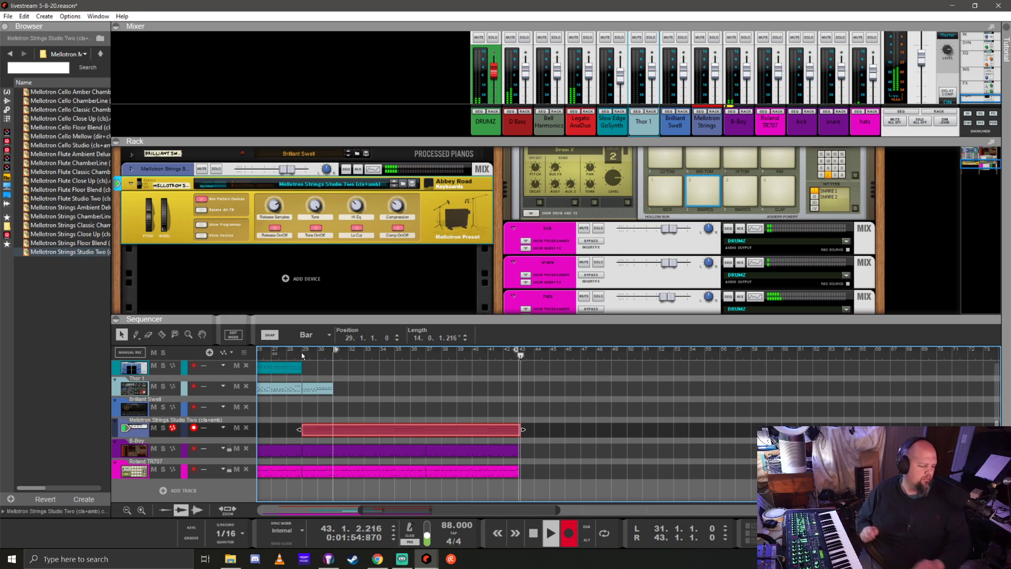
{"action": "key", "text": "space"}
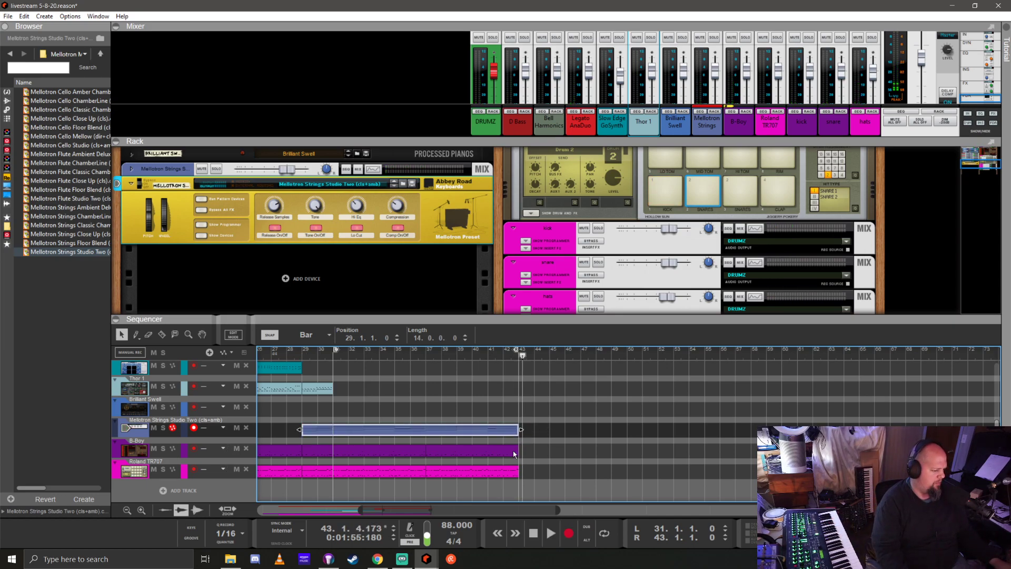
Set the quantize value to 1/8 and return the song position to bar 29
{"action": "left_click", "coordinate": [241, 533]}
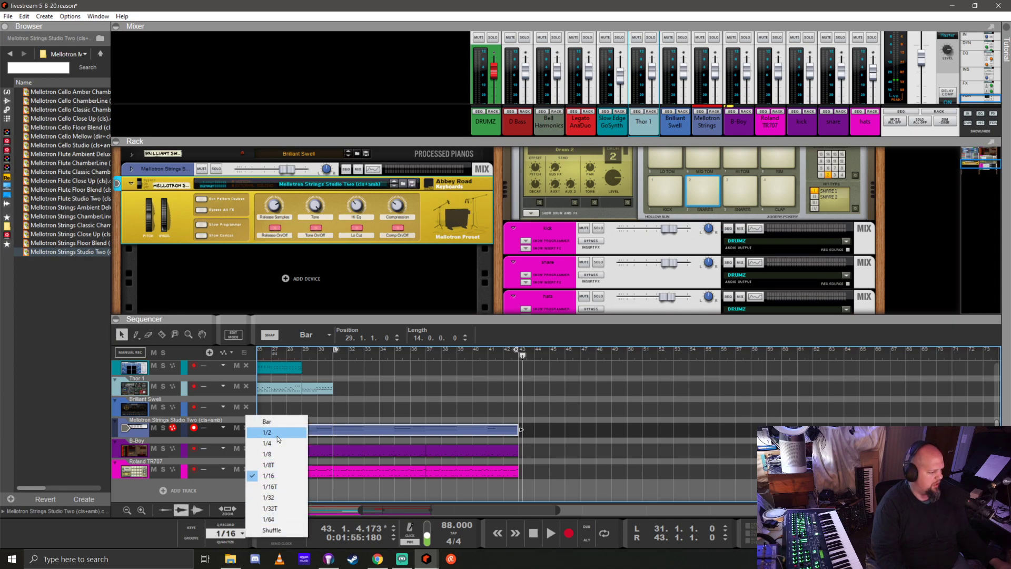
{"action": "left_click", "coordinate": [271, 454]}
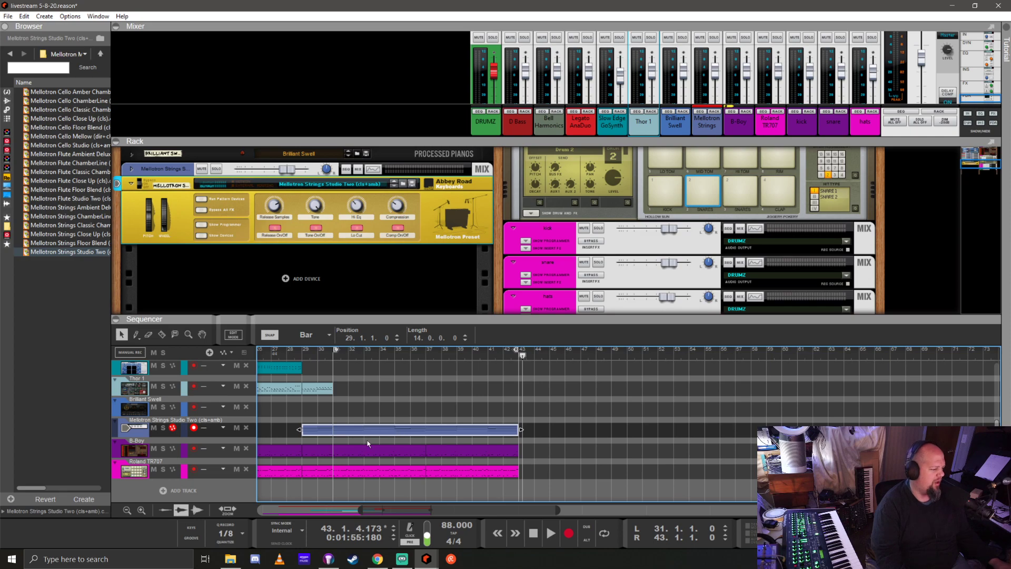
{"action": "left_click", "coordinate": [302, 357]}
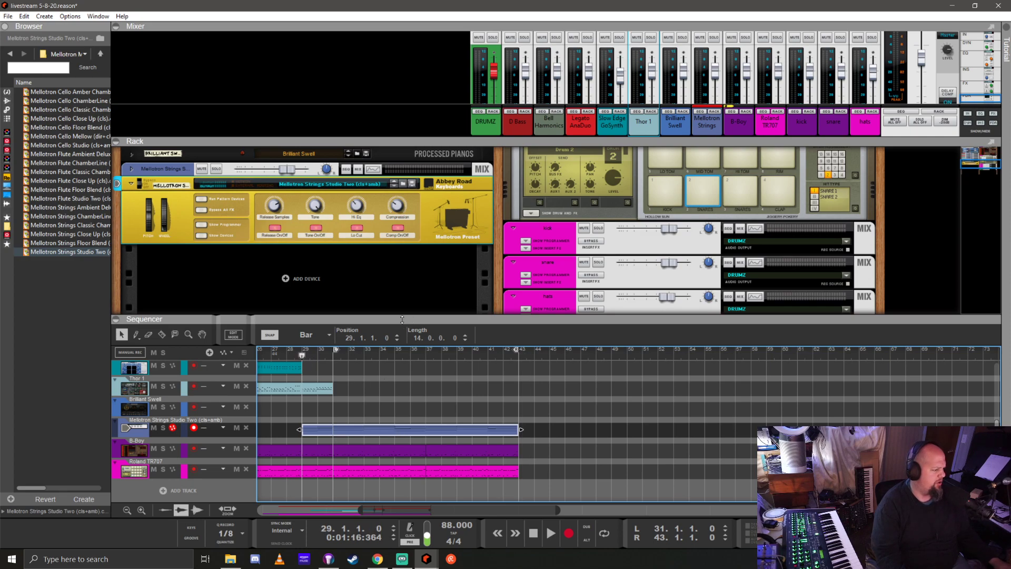
Show the devices inside the Mellotron Strings Combinator and examine its mixer, effects and NN-XT samplers
{"action": "left_click", "coordinate": [201, 235]}
{"action": "scroll", "coordinate": [334, 255], "scroll_direction": "down", "scroll_amount": 3}
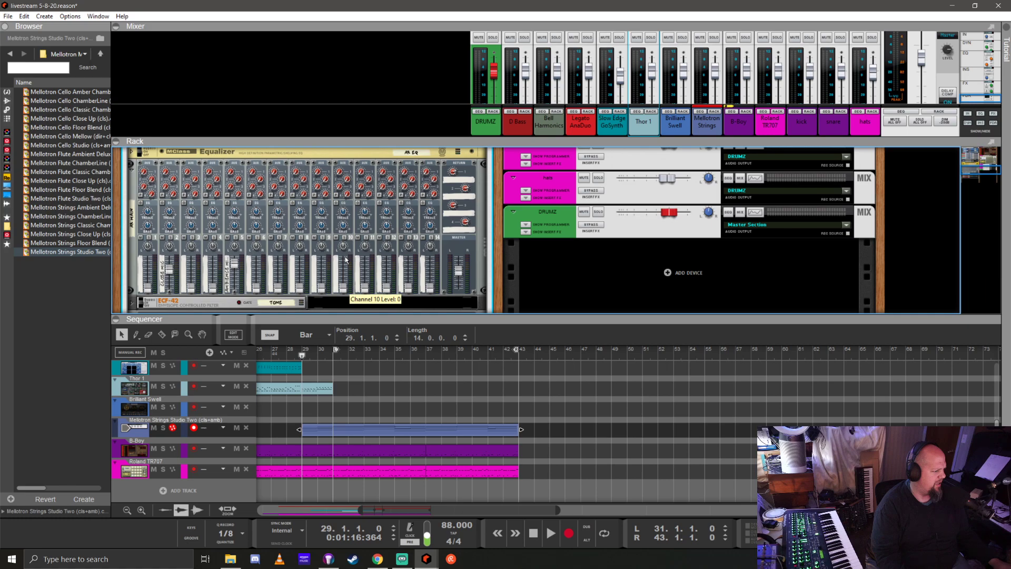
{"action": "scroll", "coordinate": [346, 260], "scroll_direction": "down", "scroll_amount": 5}
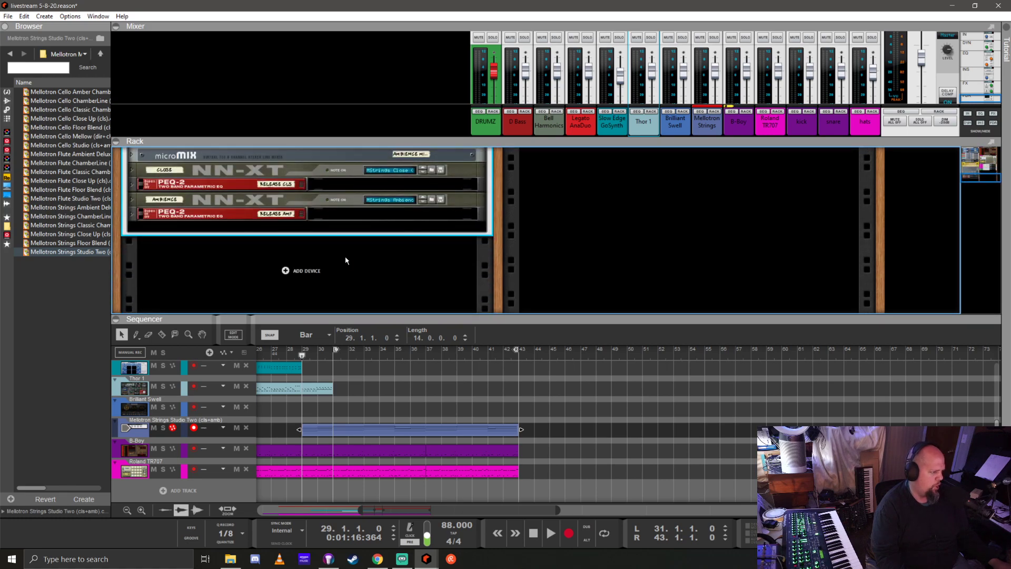
{"action": "scroll", "coordinate": [347, 260], "scroll_direction": "up", "scroll_amount": 4}
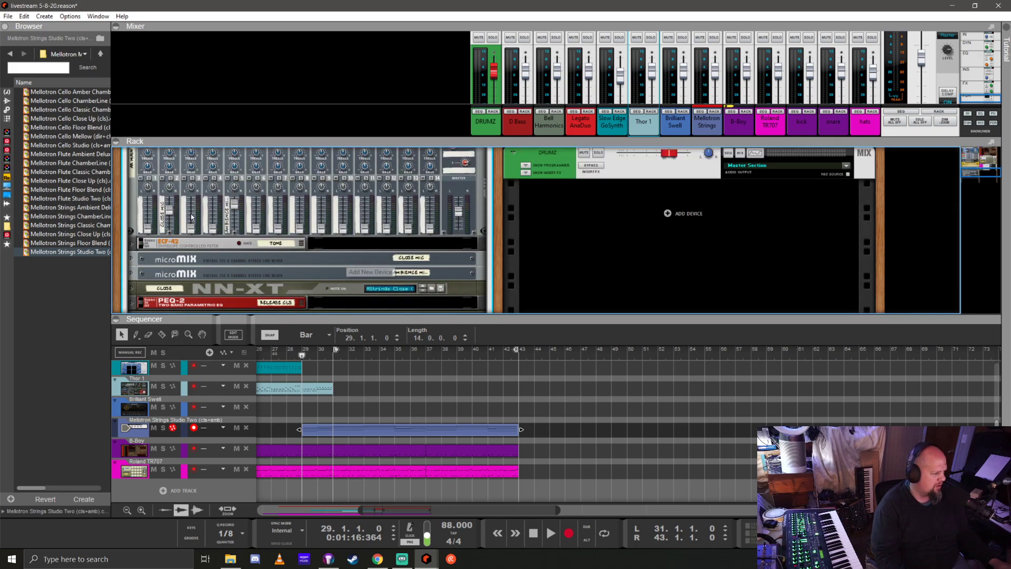
Create a Master Level automation lane for the AR Main mixer inside the Mellotron Strings Combinator
{"action": "scroll", "coordinate": [414, 256], "scroll_direction": "up", "scroll_amount": 2}
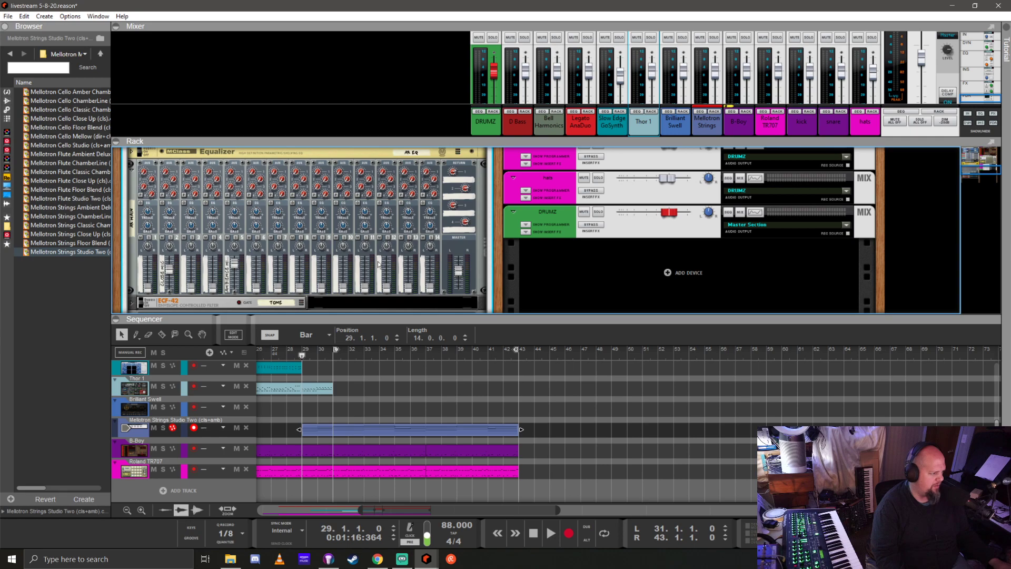
{"action": "scroll", "coordinate": [378, 264], "scroll_direction": "up", "scroll_amount": 3}
{"action": "scroll", "coordinate": [339, 247], "scroll_direction": "down", "scroll_amount": 5}
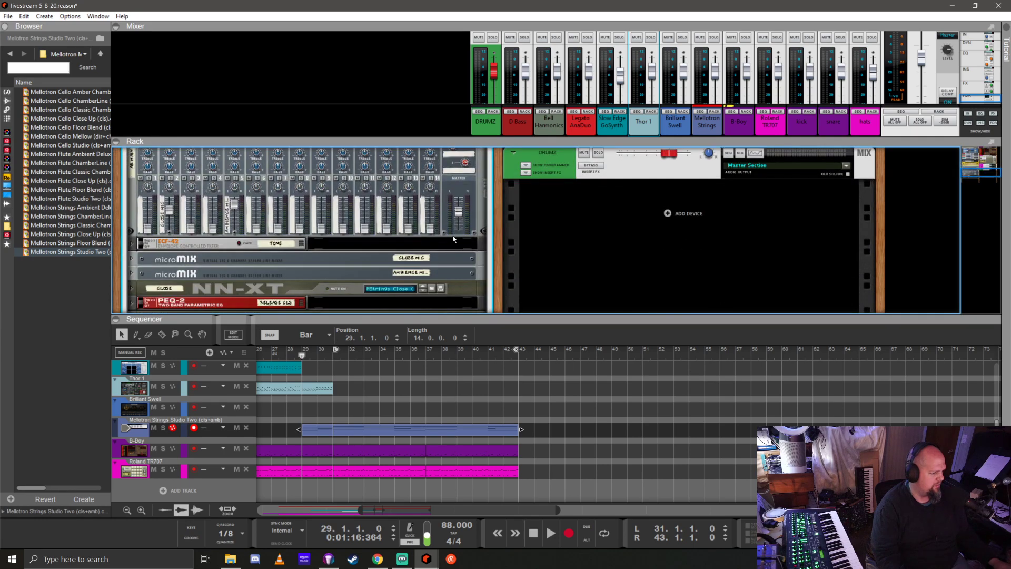
{"action": "left_click", "coordinate": [458, 215]}
{"action": "right_click", "coordinate": [458, 213]}
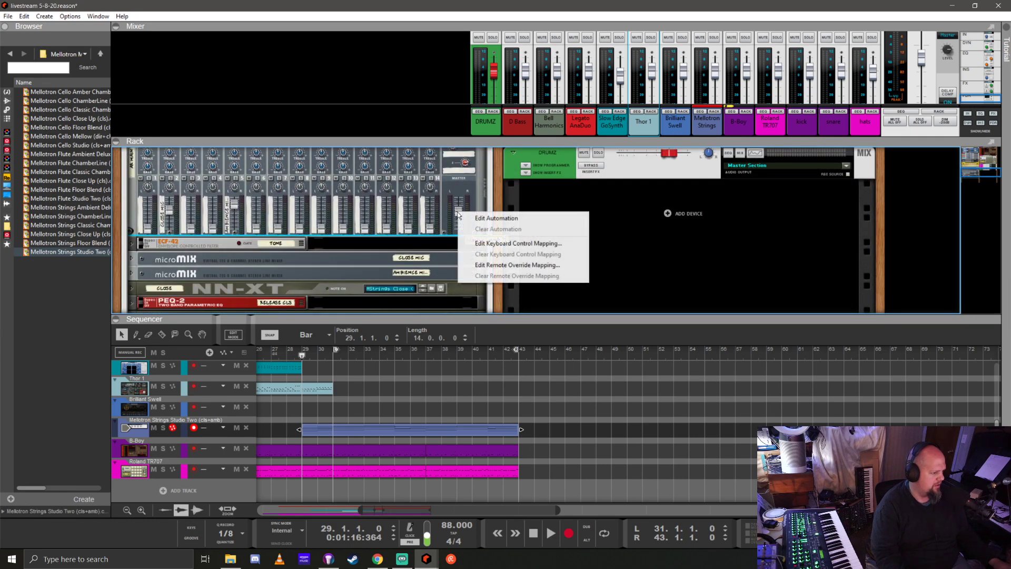
{"action": "left_click", "coordinate": [504, 220]}
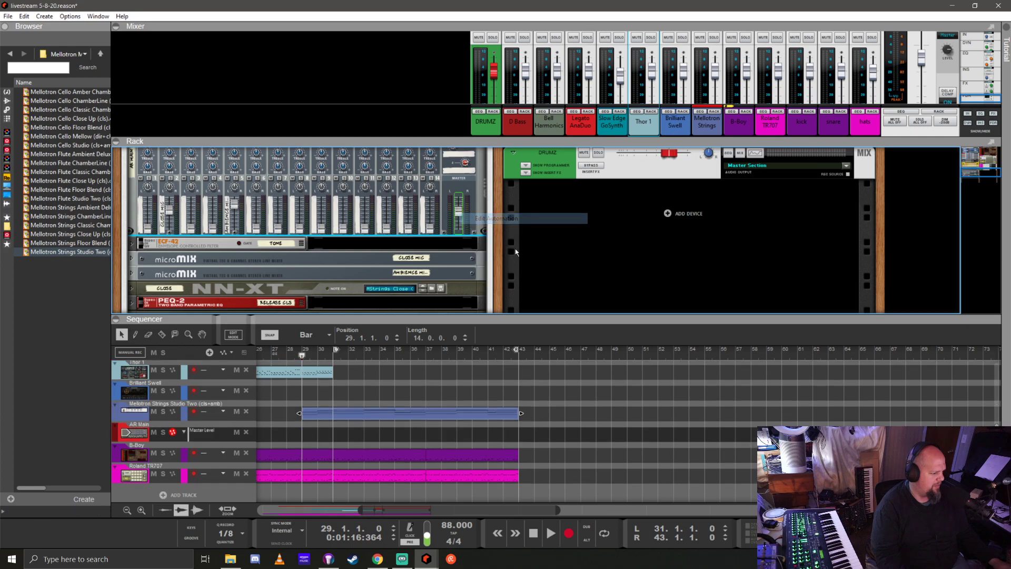
Create a Master Level automation clip at bar 29 and draw a ramp from 16 up to 70 at position 29.2.2
{"action": "double_click", "coordinate": [310, 435]}
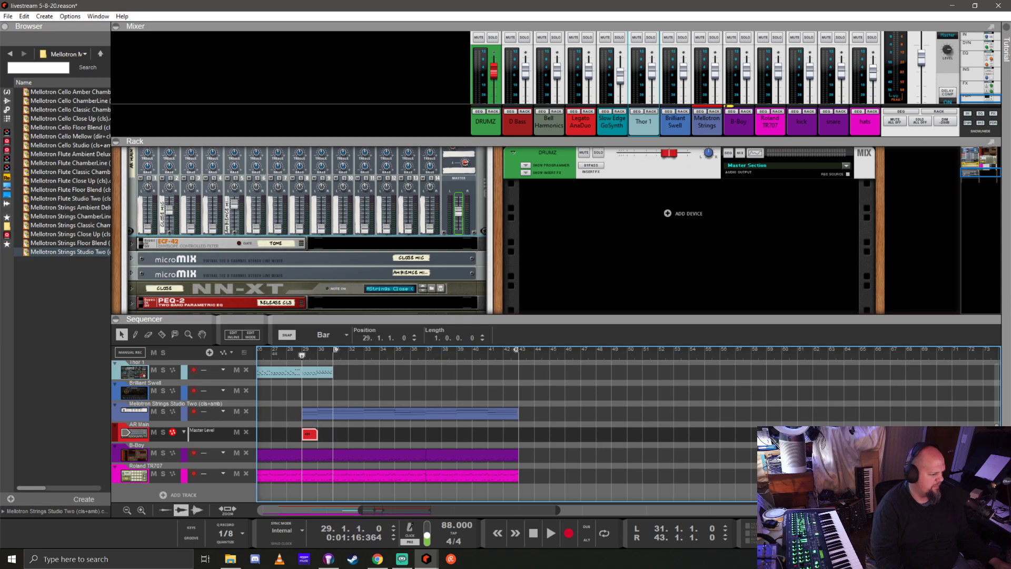
{"action": "double_click", "coordinate": [316, 439]}
{"action": "left_click_drag", "start_coordinate": [381, 320], "coordinate": [379, 222]}
{"action": "scroll", "coordinate": [309, 422], "scroll_direction": "up", "scroll_amount": 10}
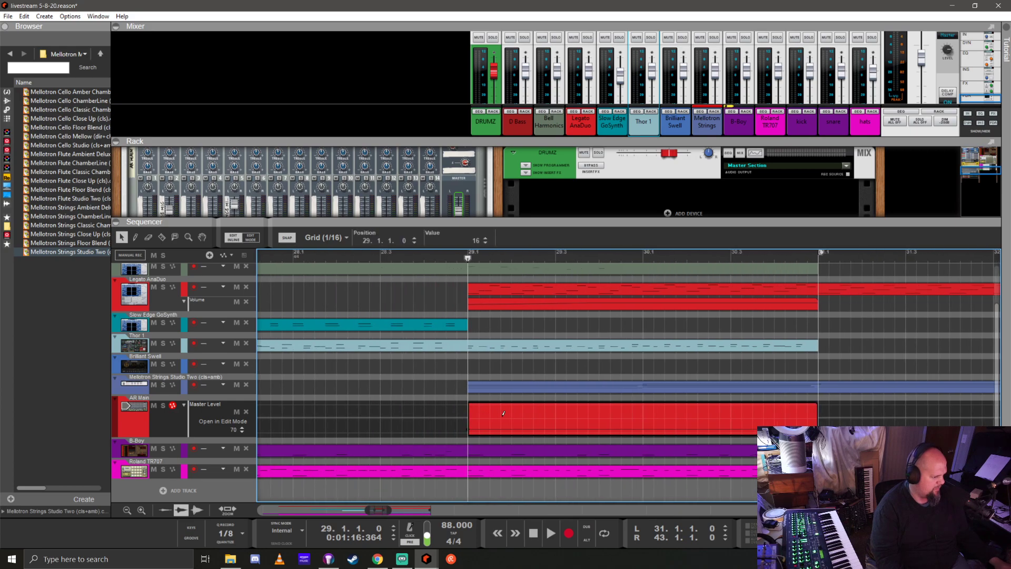
{"action": "left_click", "coordinate": [544, 413]}
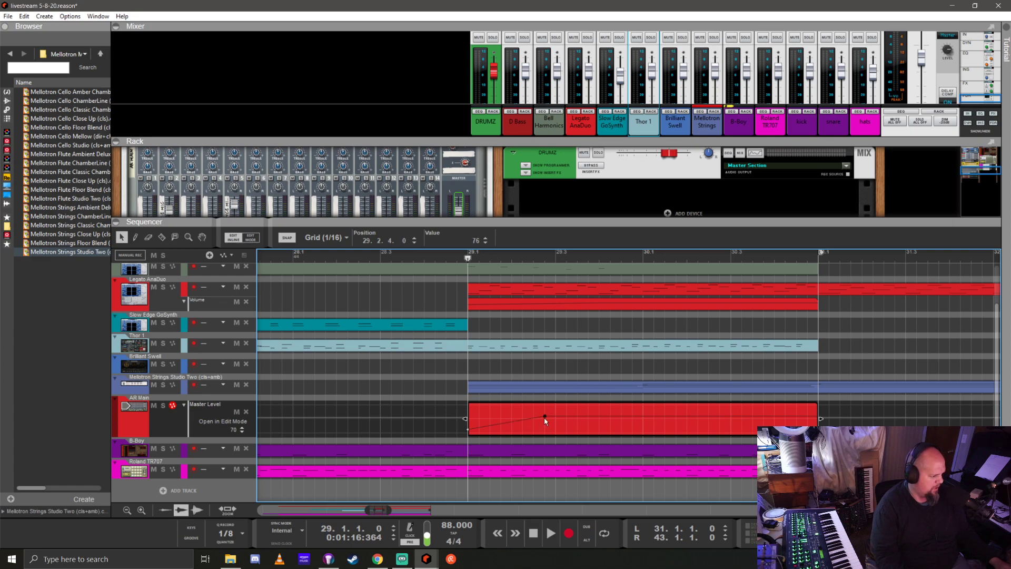
{"action": "left_click_drag", "start_coordinate": [546, 416], "coordinate": [521, 418]}
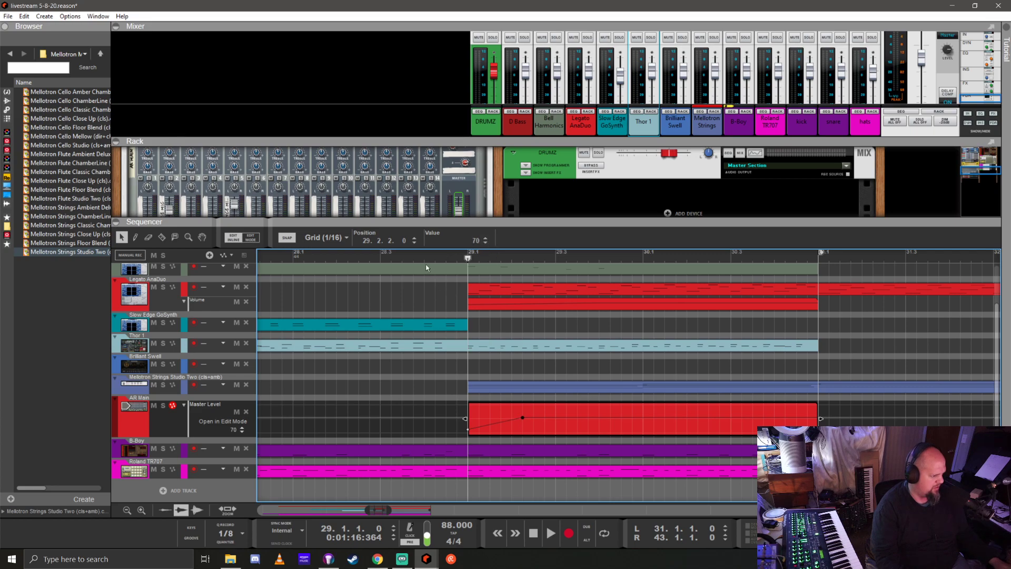
Play the song from just before bar 29 to check the strings' fade-in, with the arrangement up to bar 43 in view
{"action": "left_click", "coordinate": [370, 255]}
{"action": "key", "text": "space"}
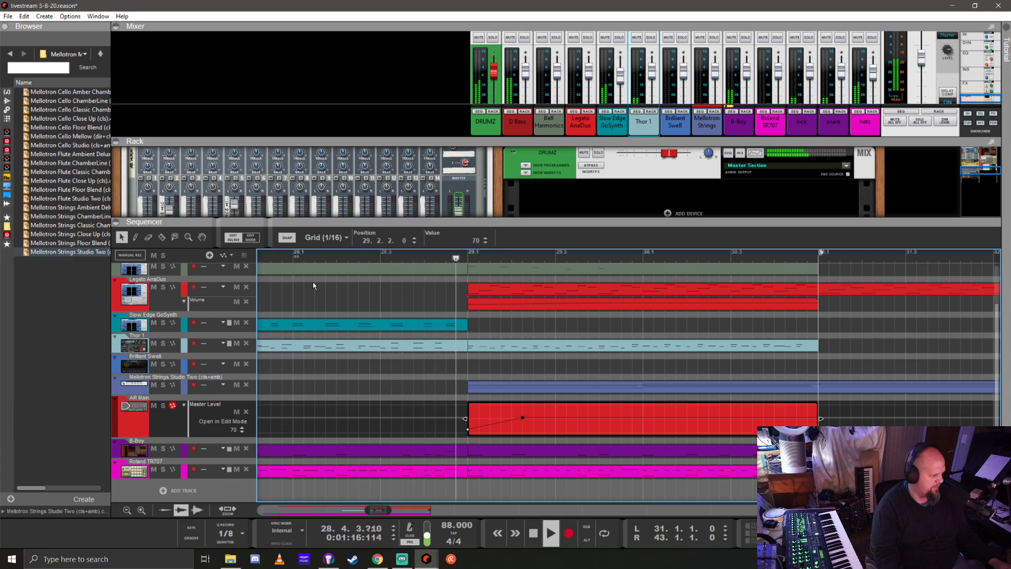
{"action": "scroll", "coordinate": [365, 386], "scroll_direction": "down", "scroll_amount": 6}
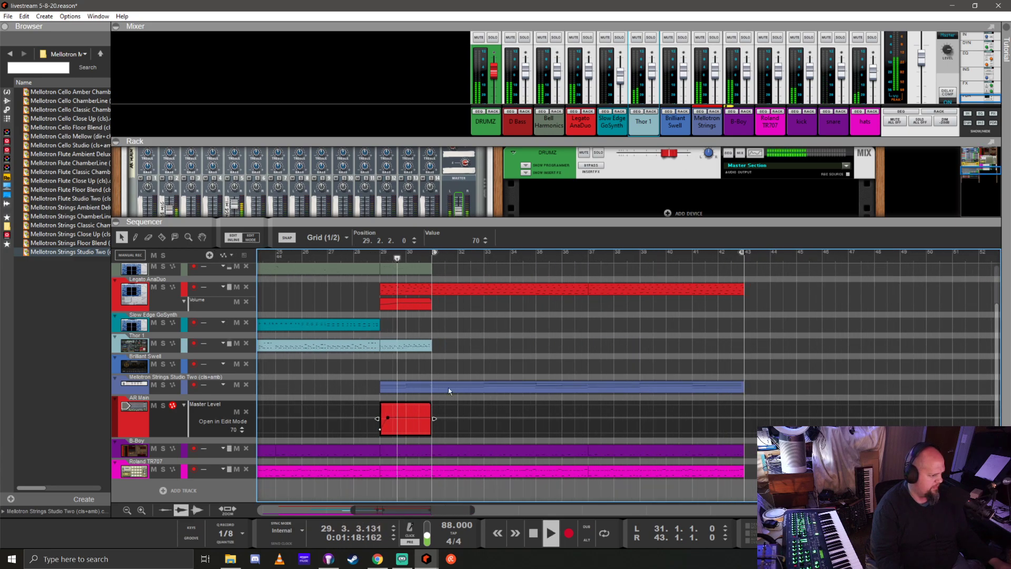
{"action": "scroll", "coordinate": [447, 388], "scroll_direction": "down", "scroll_amount": 3}
{"action": "scroll", "coordinate": [521, 358], "scroll_direction": "up", "scroll_amount": 1}
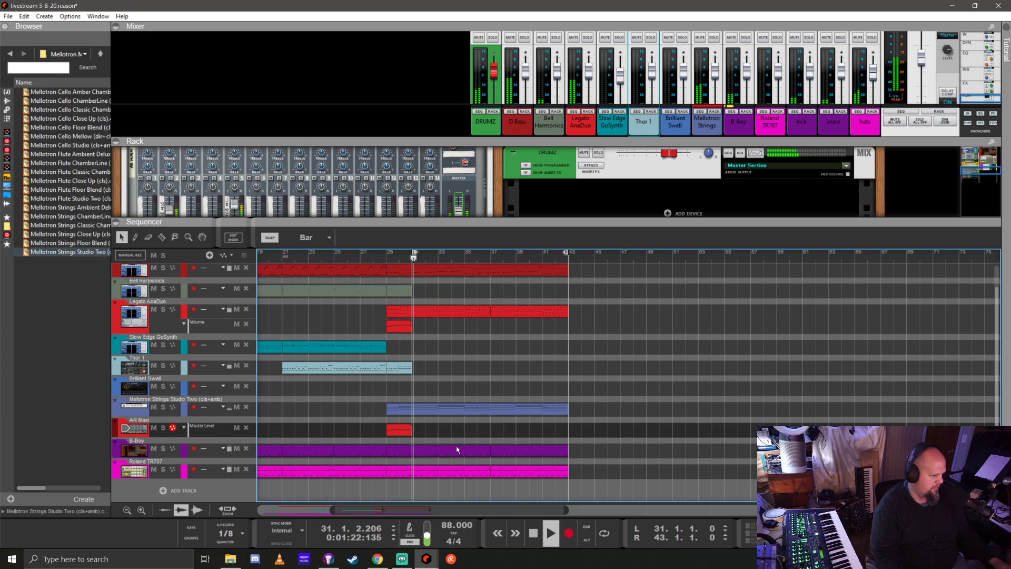
Listen to the Legato AnaDuo channel alone in the mixer, and return to the full mix
{"action": "left_click", "coordinate": [730, 152]}
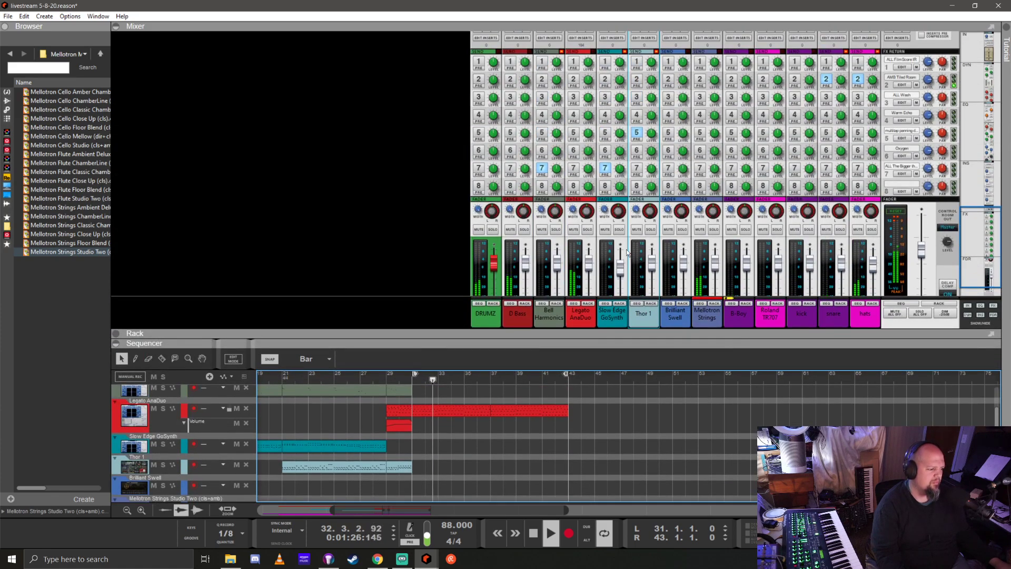
{"action": "left_click", "coordinate": [587, 230]}
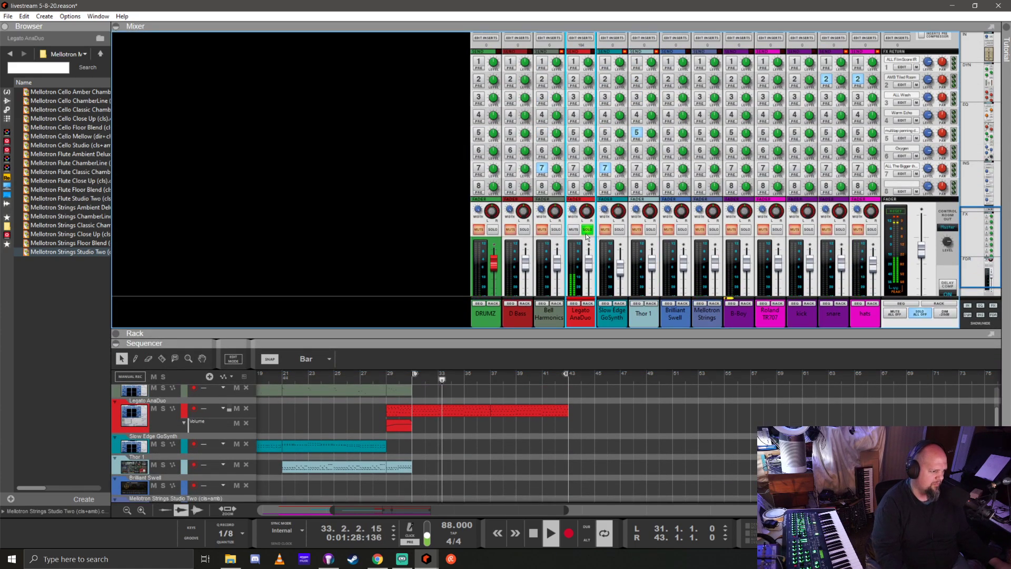
{"action": "left_click", "coordinate": [587, 230]}
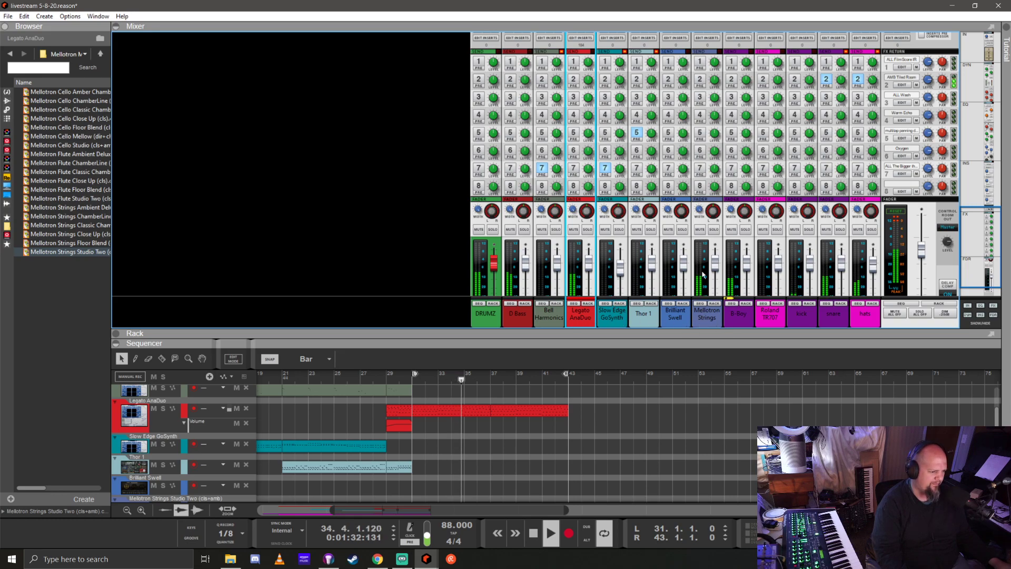
Solo the Mellotron Strings channel, enable its FX7 send and lower its fader to about -10.3 dB
{"action": "left_click", "coordinate": [715, 230]}
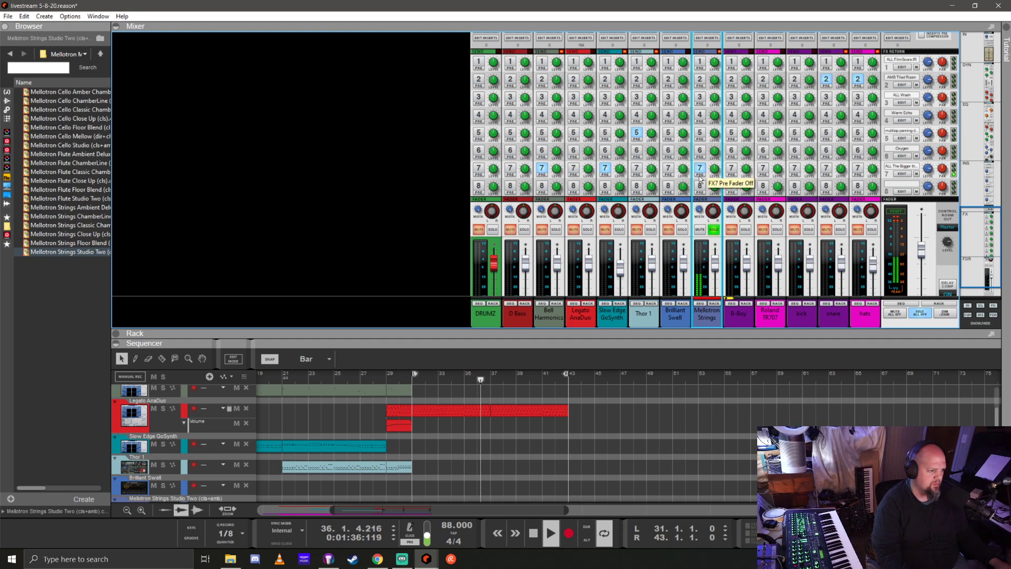
{"action": "left_click_drag", "start_coordinate": [715, 262], "coordinate": [721, 277]}
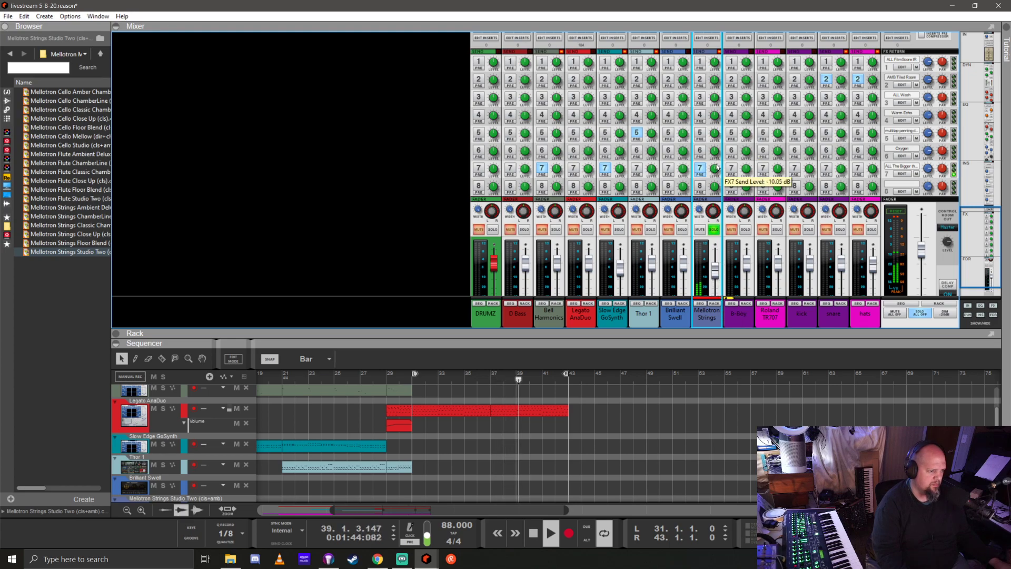
{"action": "left_click_drag", "start_coordinate": [718, 277], "coordinate": [719, 281]}
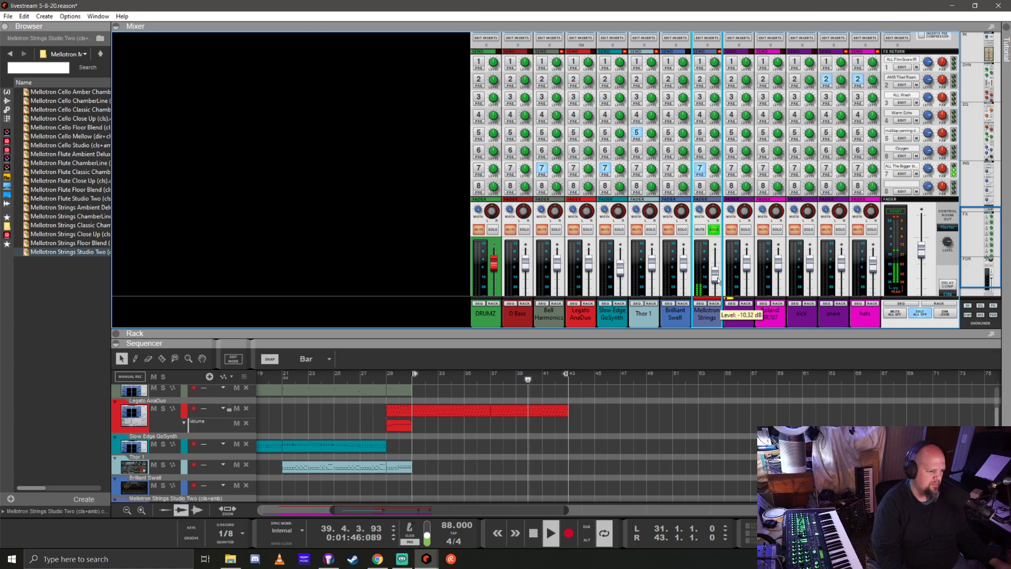
Fold the Mellotron Strings Combinator and enable a high-pass filter at 359 Hz in the channel's Spectrum EQ
{"action": "left_click", "coordinate": [714, 304]}
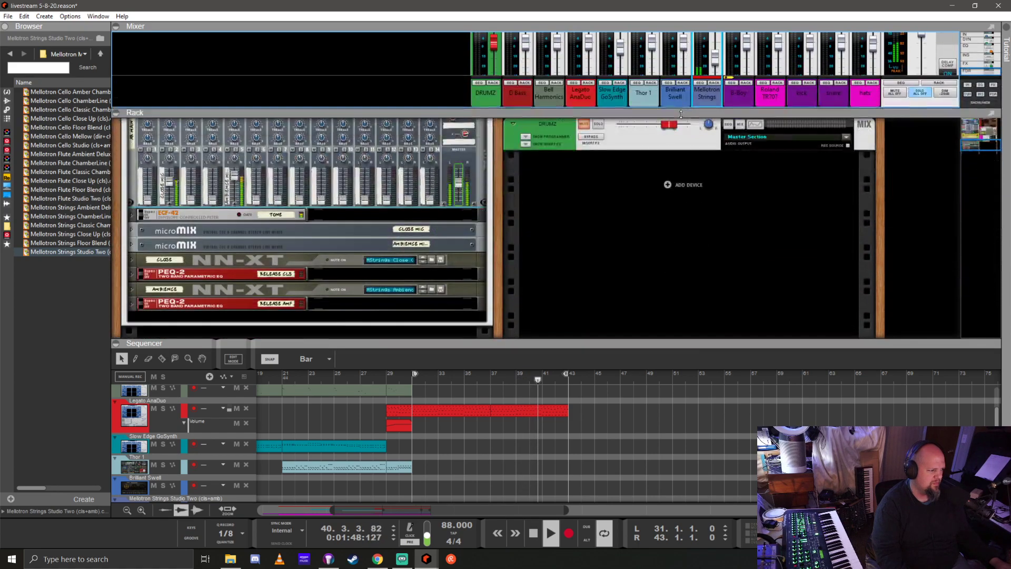
{"action": "scroll", "coordinate": [322, 258], "scroll_direction": "up", "scroll_amount": 3}
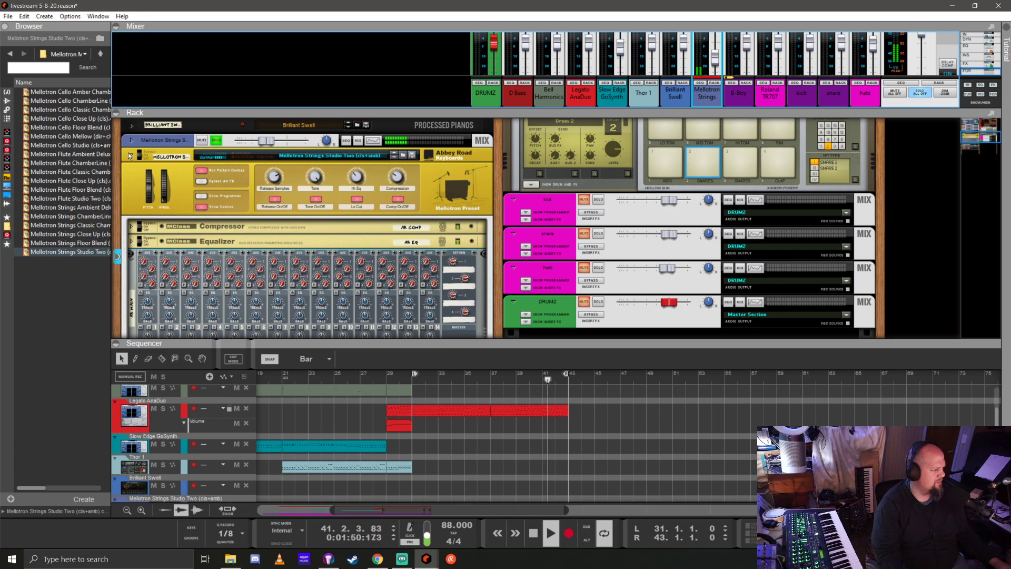
{"action": "left_click", "coordinate": [131, 155]}
{"action": "left_click", "coordinate": [374, 140]}
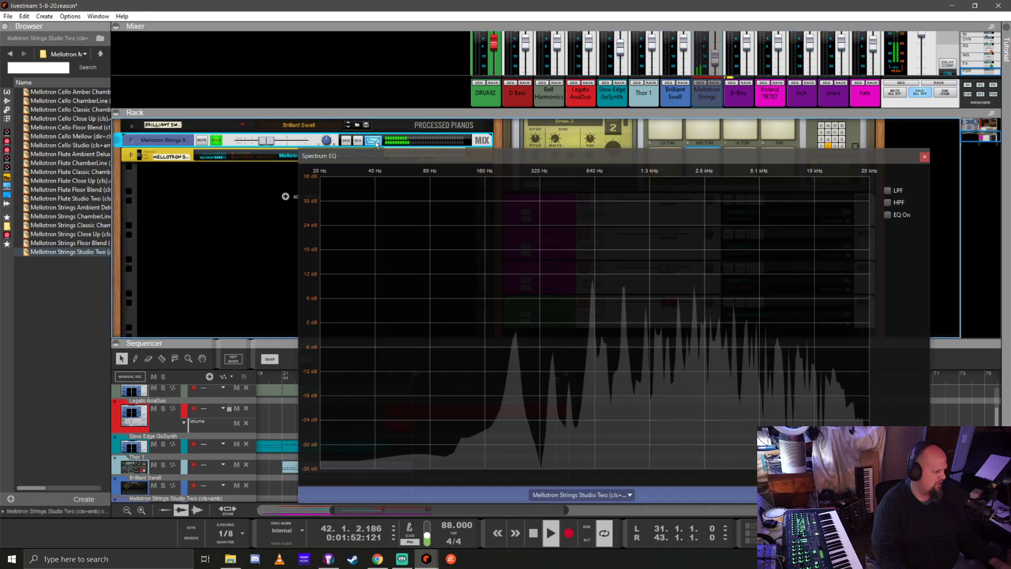
{"action": "left_click", "coordinate": [888, 204]}
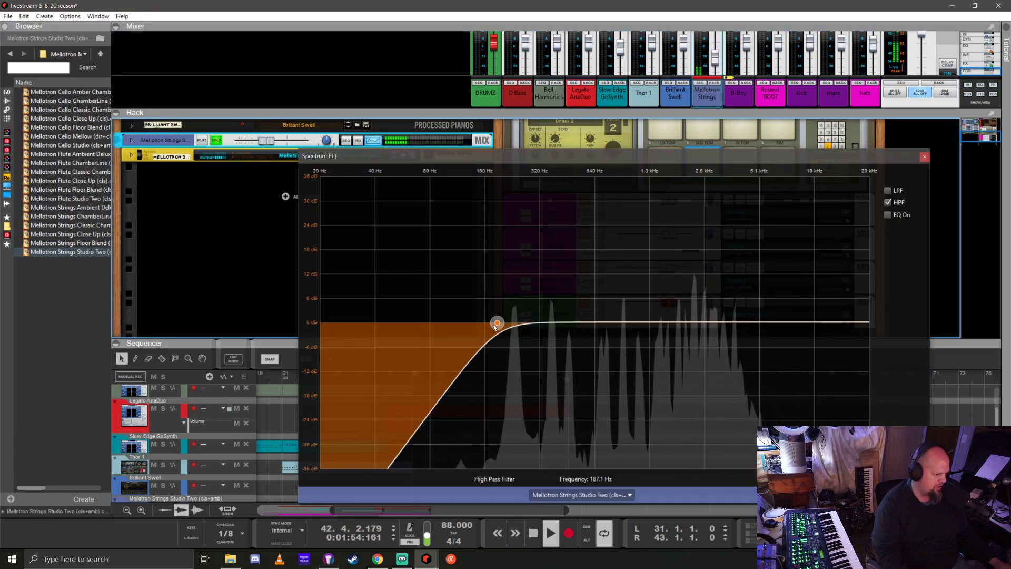
{"action": "left_click_drag", "start_coordinate": [503, 325], "coordinate": [548, 324]}
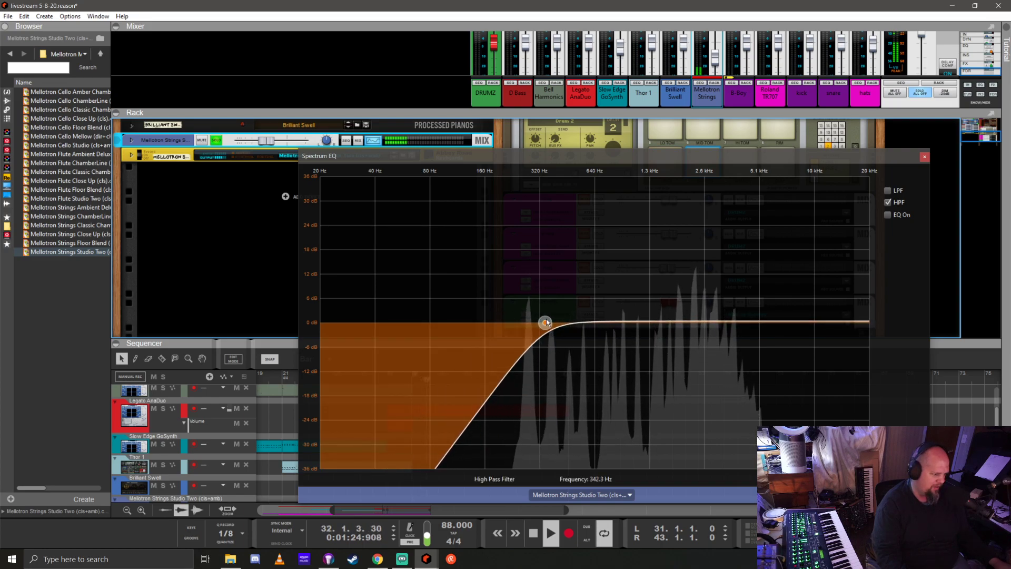
{"action": "left_click", "coordinate": [888, 215]}
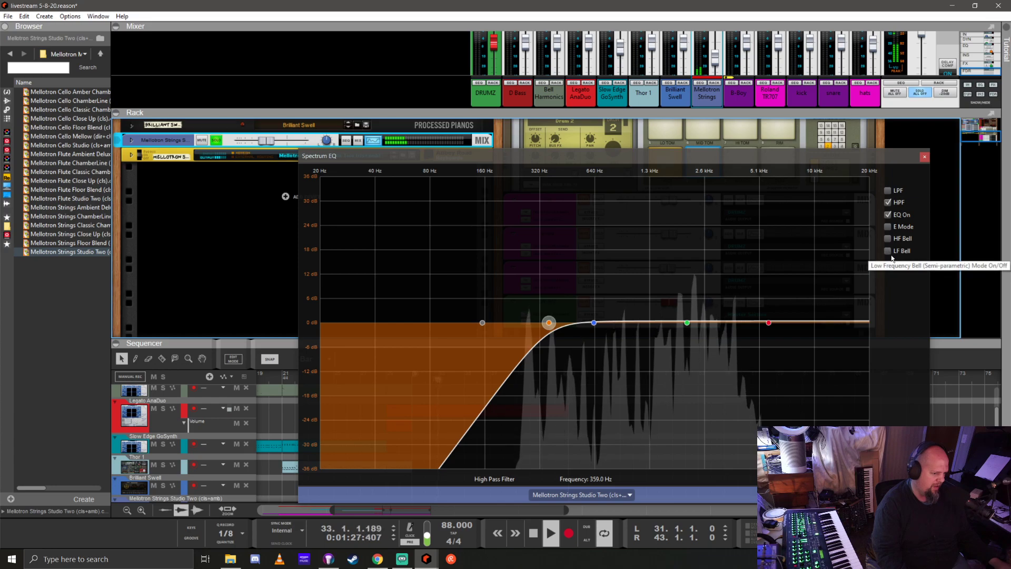
{"action": "left_click", "coordinate": [888, 214]}
Enable the low-pass filter on the Mellotron Strings channel, sweep its cutoff and settle it slightly above 5.1 kHz
{"action": "left_click", "coordinate": [888, 192]}
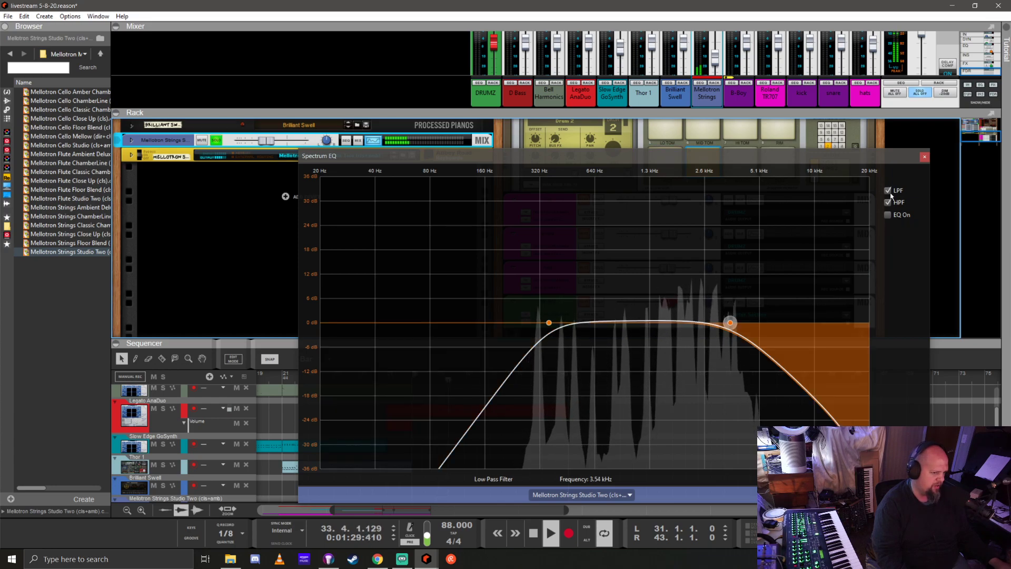
{"action": "left_click_drag", "start_coordinate": [730, 323], "coordinate": [621, 311]}
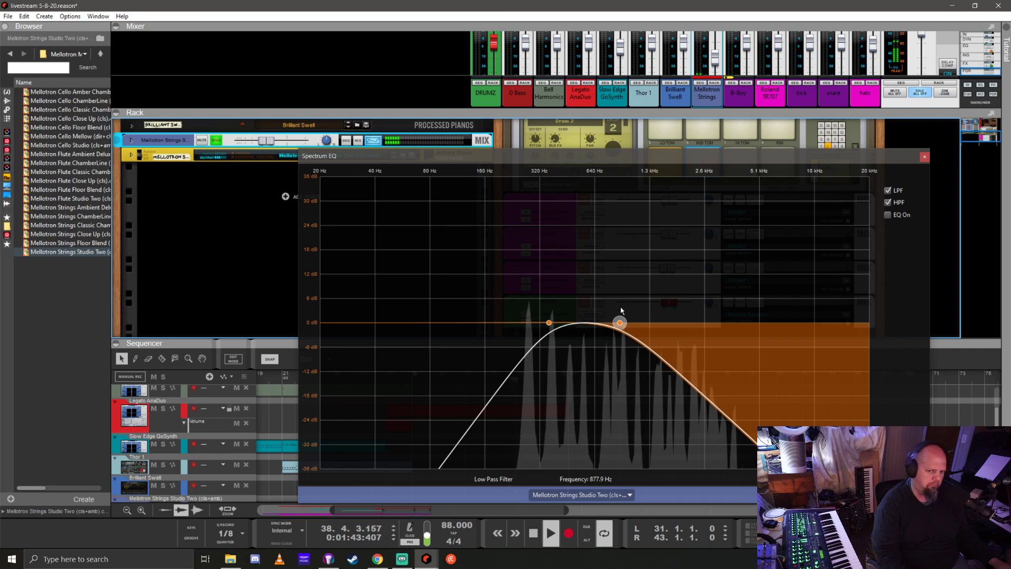
{"action": "left_click_drag", "start_coordinate": [621, 310], "coordinate": [769, 310]}
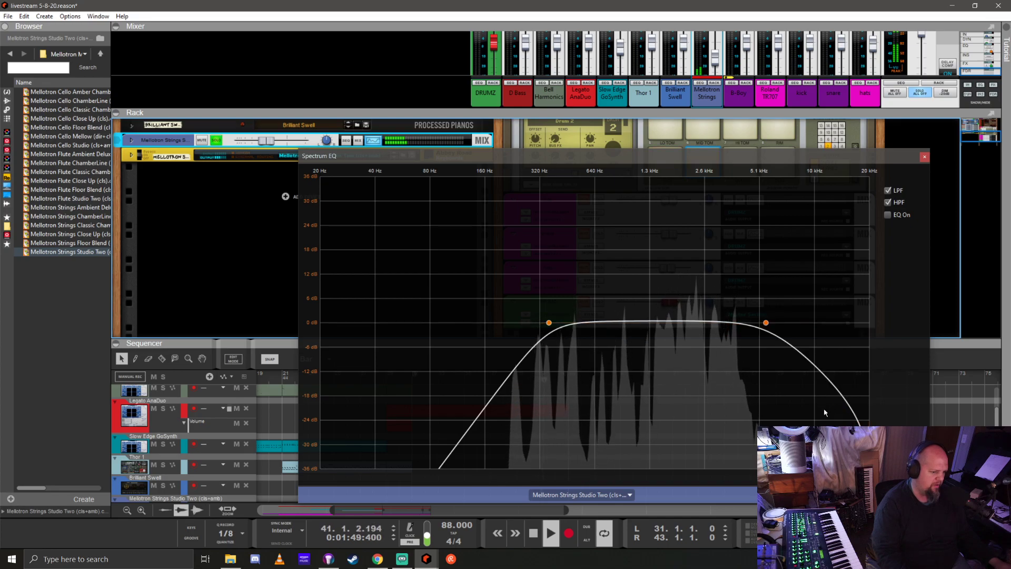
{"action": "left_click", "coordinate": [924, 156]}
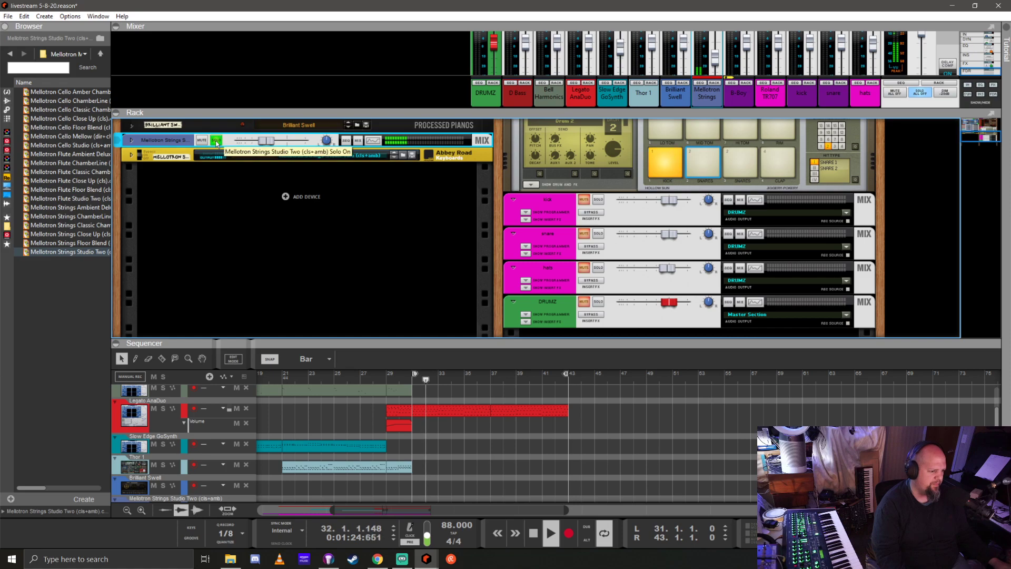
Take the Mellotron Strings channel out of solo and play the full mix from bar 21
{"action": "key", "text": "space"}
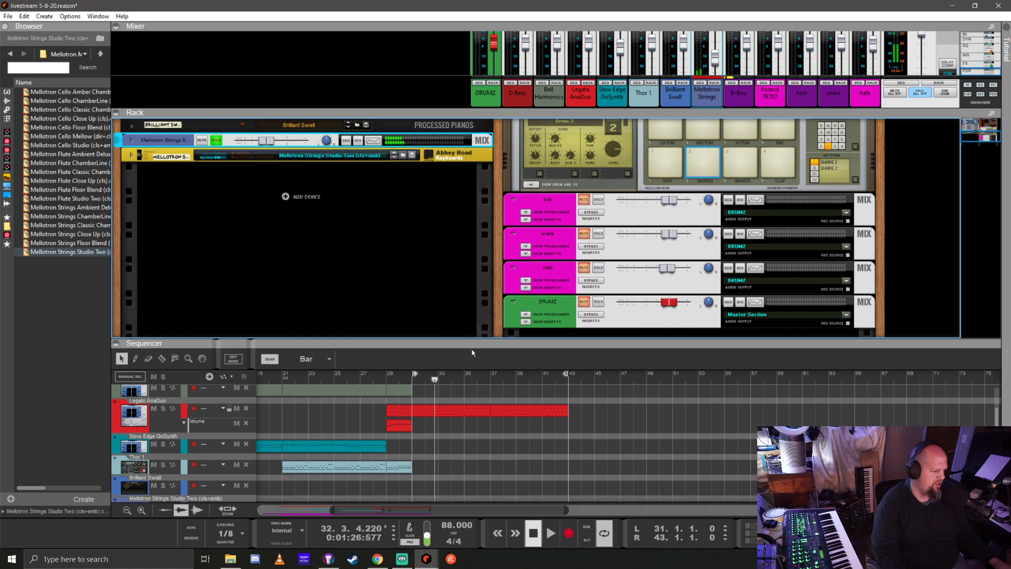
{"action": "left_click_drag", "start_coordinate": [477, 343], "coordinate": [470, 270]}
{"action": "left_click", "coordinate": [411, 309]}
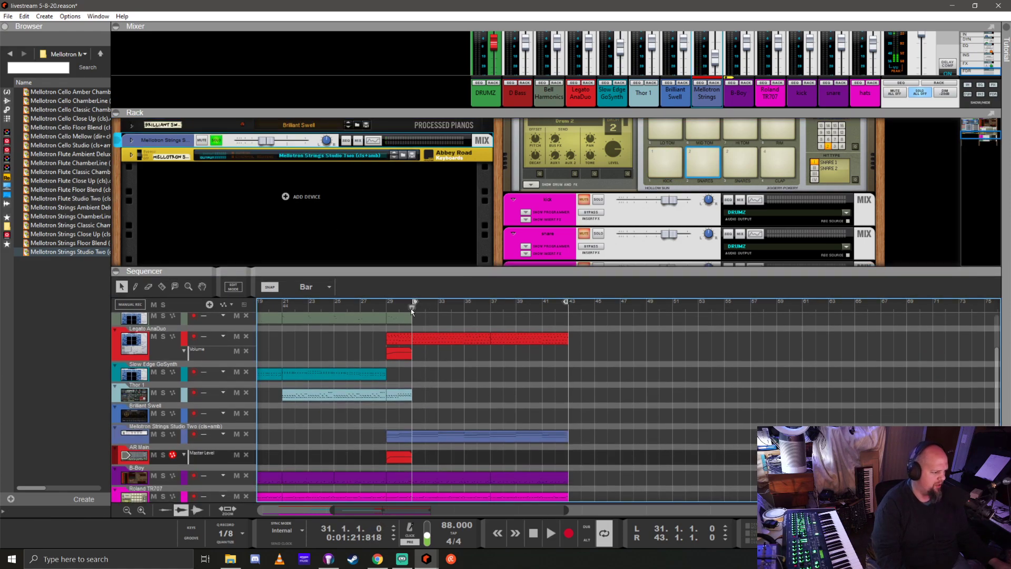
{"action": "left_click", "coordinate": [216, 140]}
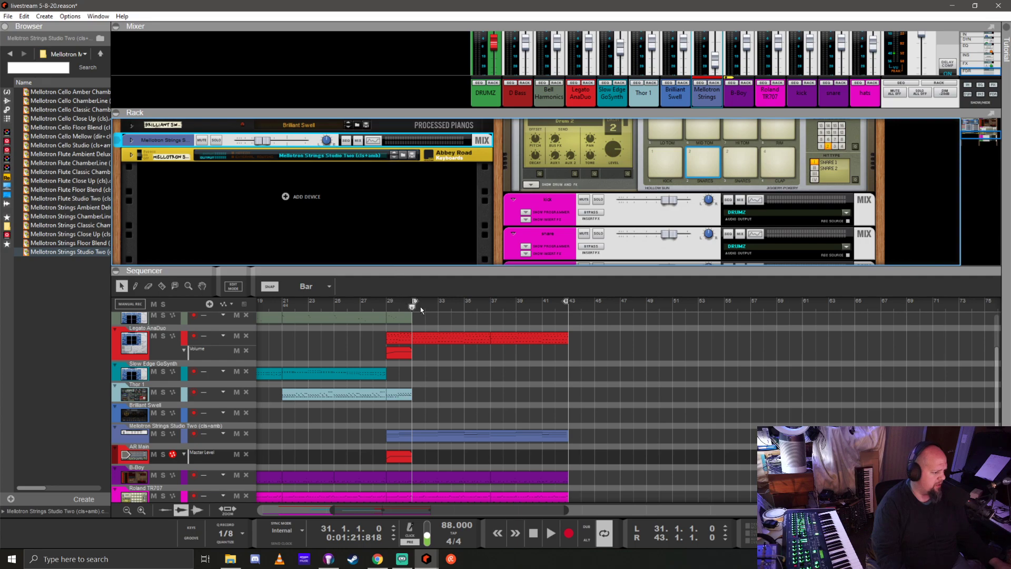
{"action": "left_click", "coordinate": [285, 301]}
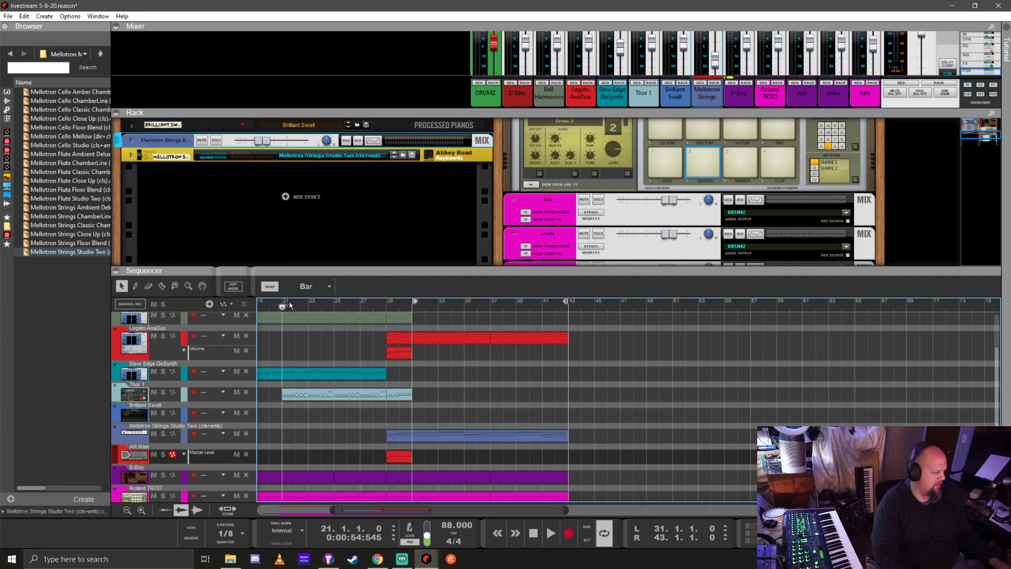
{"action": "key", "text": "space"}
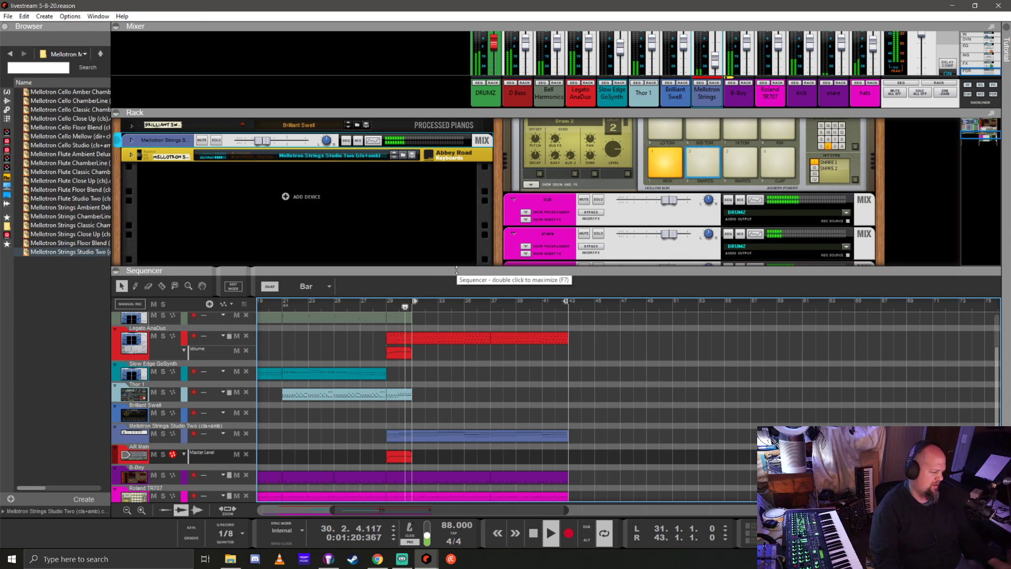
Enlarge the sequencer to show all the instrument tracks and select the Brilliant Swell track
{"action": "left_click_drag", "start_coordinate": [456, 269], "coordinate": [457, 352]}
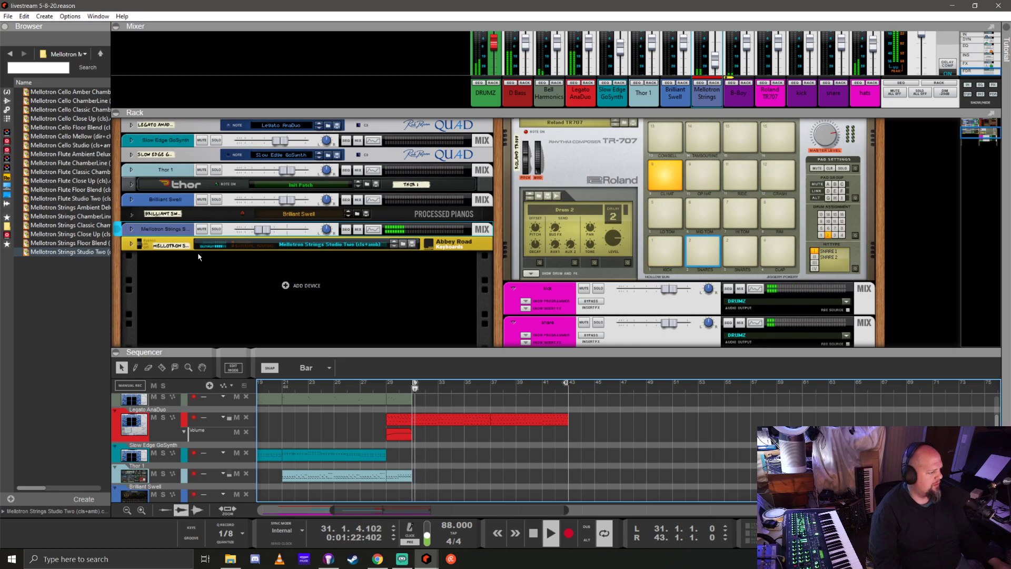
{"action": "left_click_drag", "start_coordinate": [243, 352], "coordinate": [253, 205]}
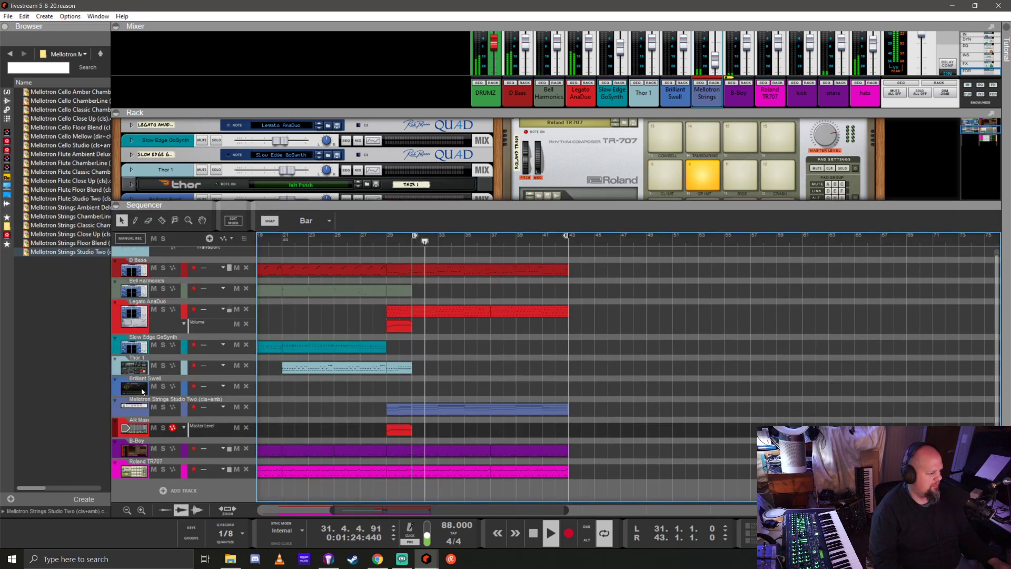
{"action": "left_click", "coordinate": [295, 387]}
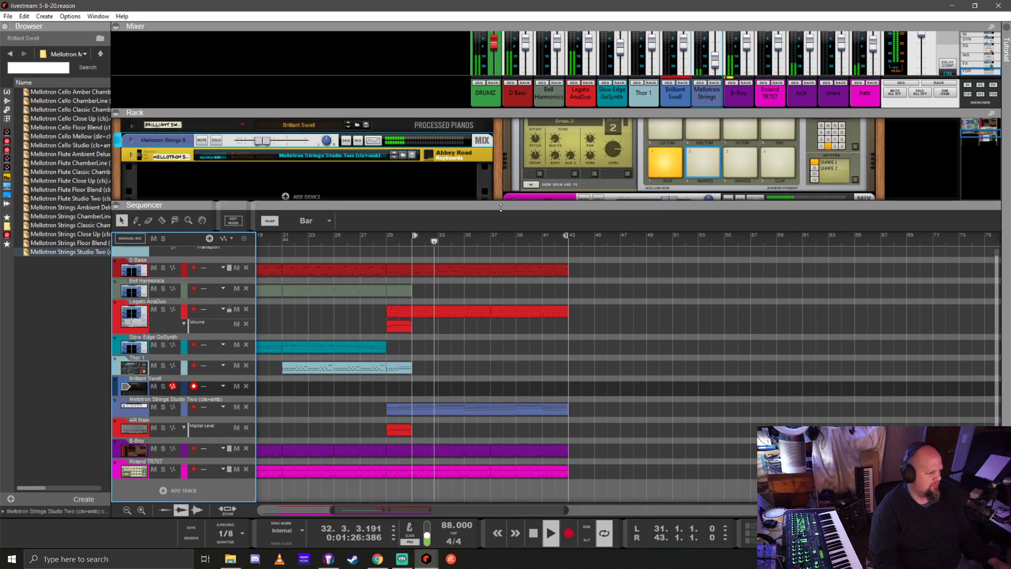
Enlarge the rack, unfold the Brilliant Swell Processed Pianos device and open its patches for browsing
{"action": "left_click_drag", "start_coordinate": [500, 207], "coordinate": [532, 319]}
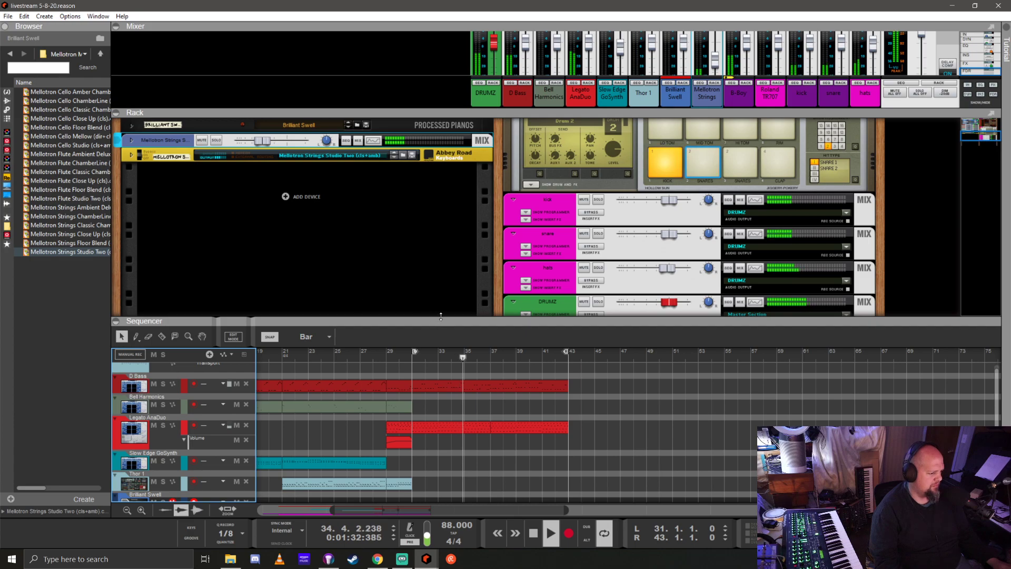
{"action": "left_click_drag", "start_coordinate": [445, 318], "coordinate": [445, 291]}
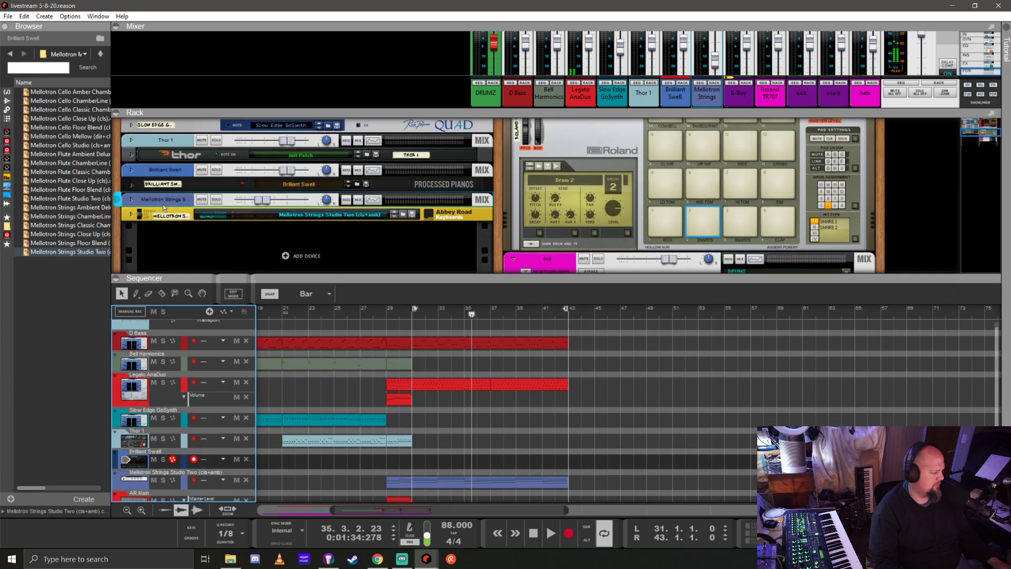
{"action": "left_click", "coordinate": [132, 185]}
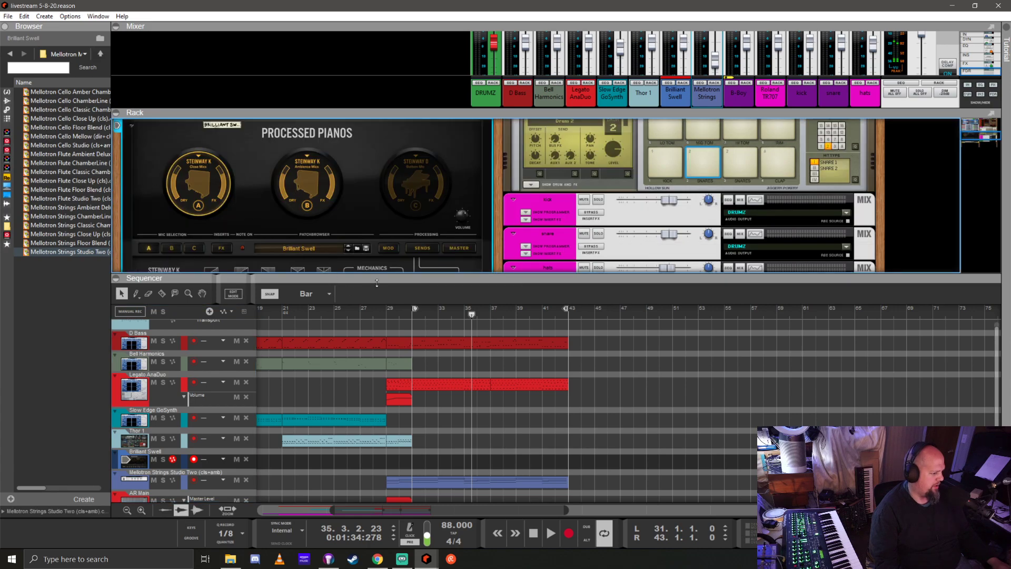
{"action": "left_click_drag", "start_coordinate": [376, 276], "coordinate": [376, 362]}
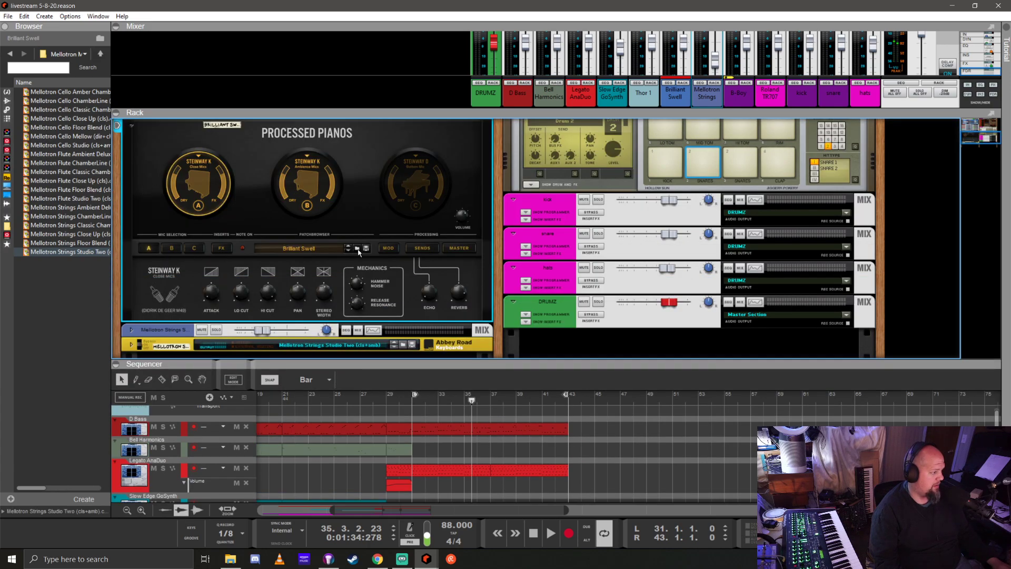
{"action": "left_click", "coordinate": [358, 248]}
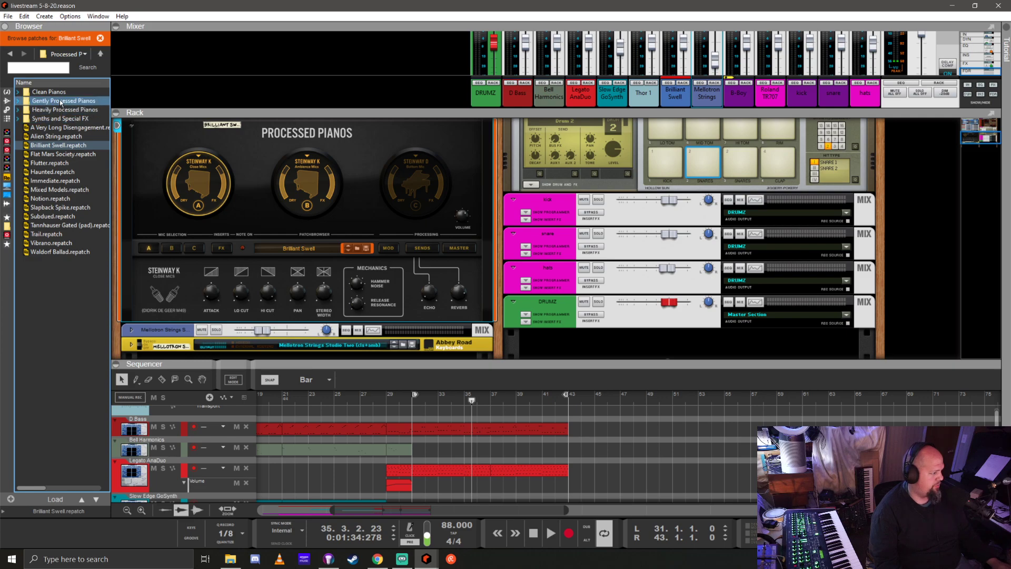
Try the Waldorf Ballad patch and A Very Long Disengagement from the Gently Processed Pianos folder on the piano device
{"action": "left_click_drag", "start_coordinate": [61, 128], "coordinate": [101, 141]}
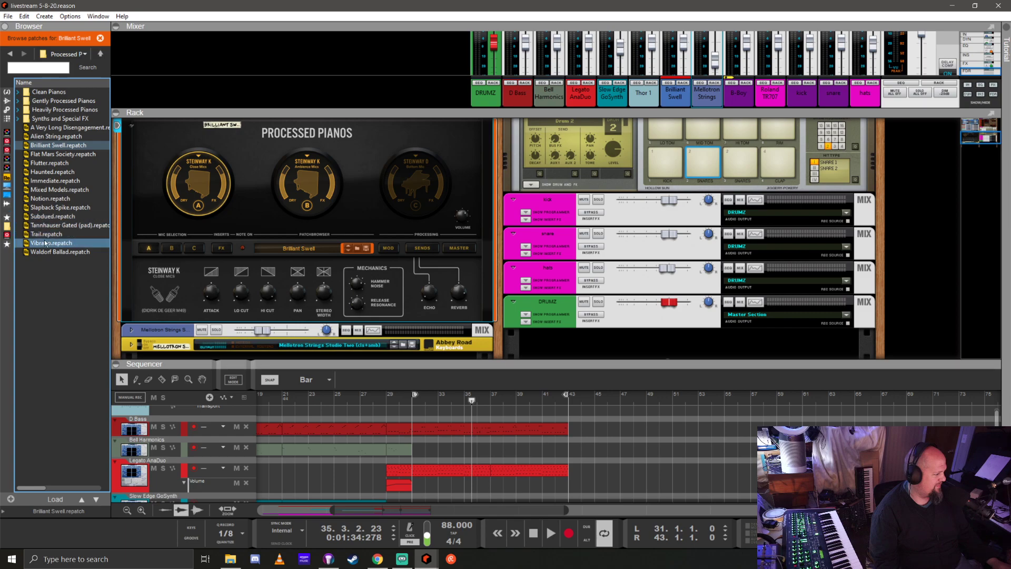
{"action": "left_click_drag", "start_coordinate": [47, 253], "coordinate": [238, 210]}
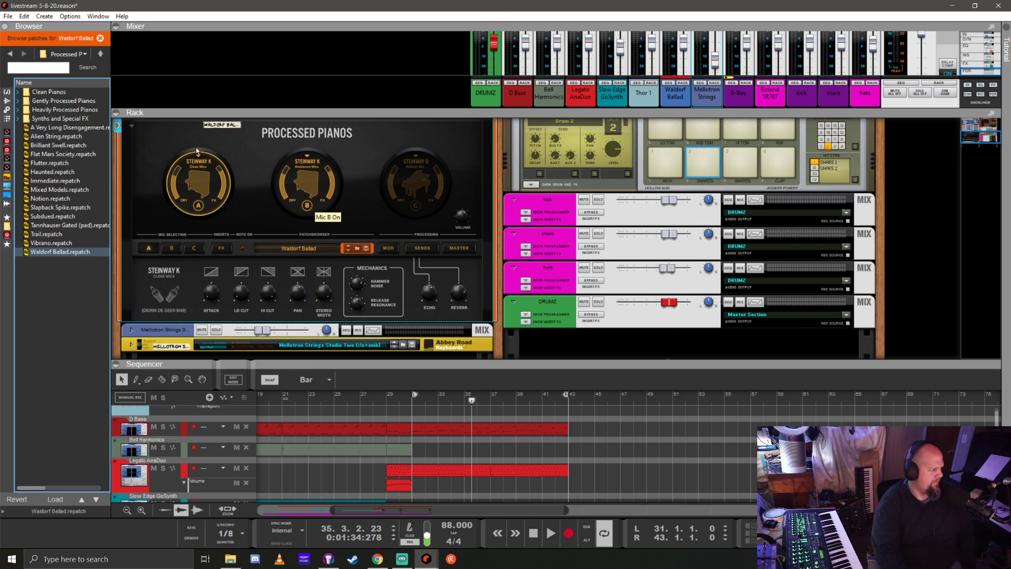
{"action": "double_click", "coordinate": [97, 101]}
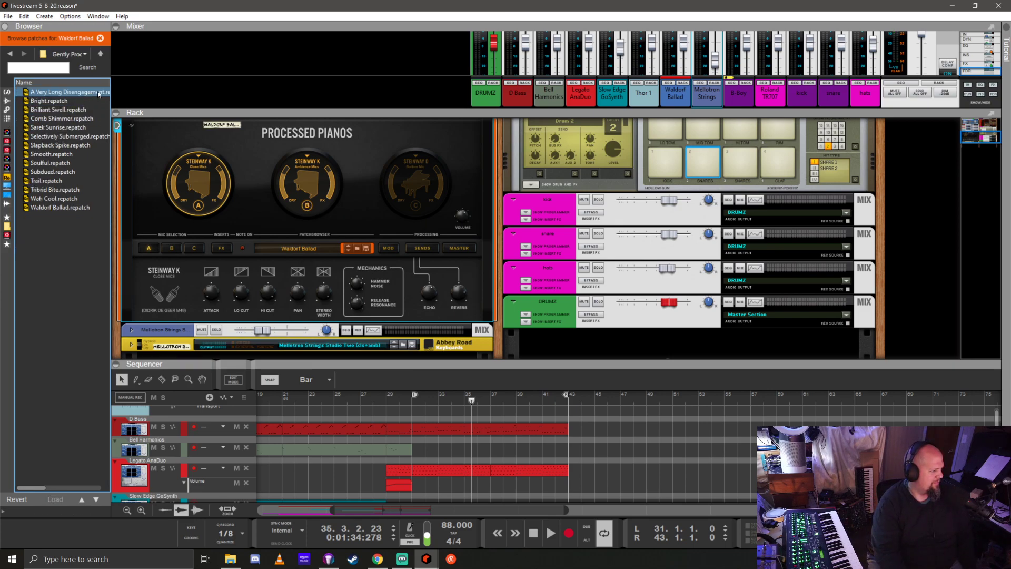
{"action": "left_click", "coordinate": [72, 91]}
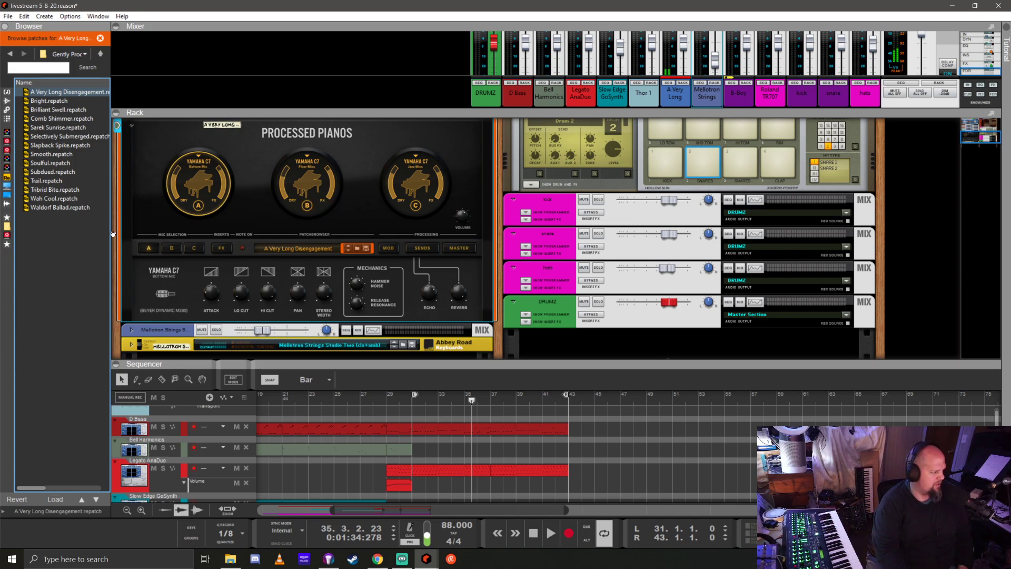
Look through the Heavily Processed Pianos patches and reload Brilliant Swell from the main Processed Pianos folder
{"action": "left_click", "coordinate": [46, 174]}
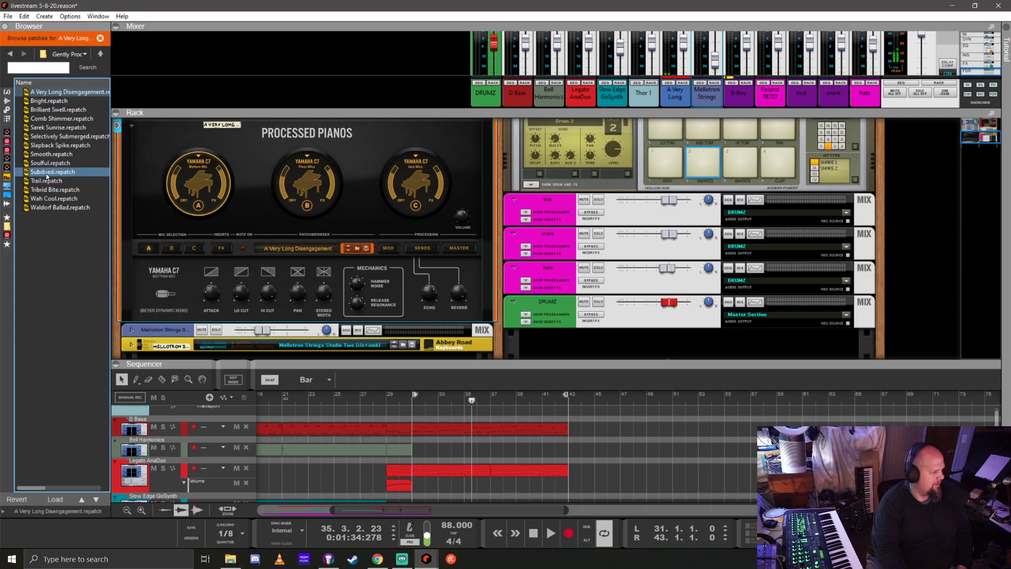
{"action": "left_click", "coordinate": [100, 54]}
{"action": "double_click", "coordinate": [64, 110]}
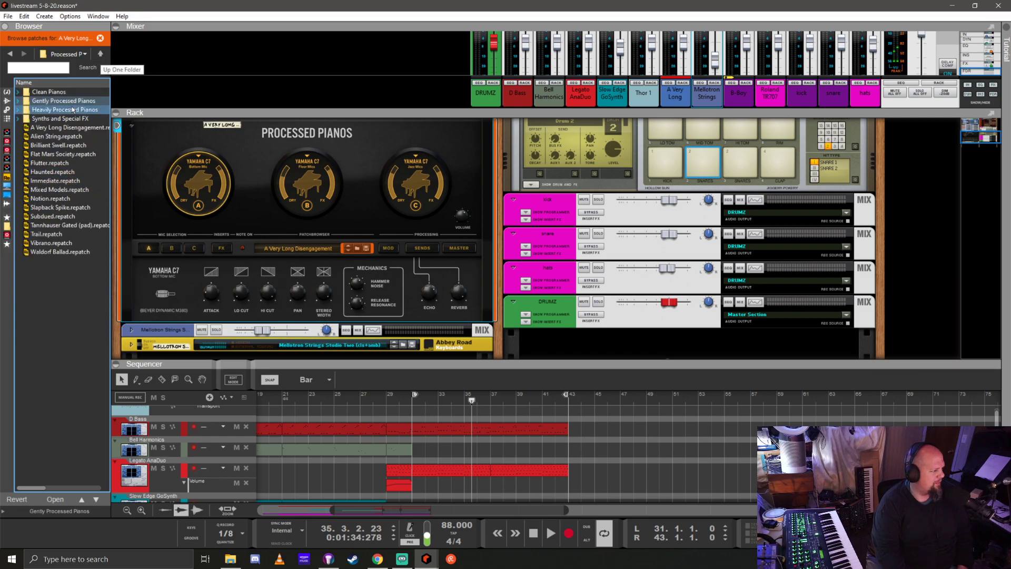
{"action": "left_click", "coordinate": [80, 128]}
{"action": "left_click", "coordinate": [78, 110]}
{"action": "left_click", "coordinate": [76, 100]}
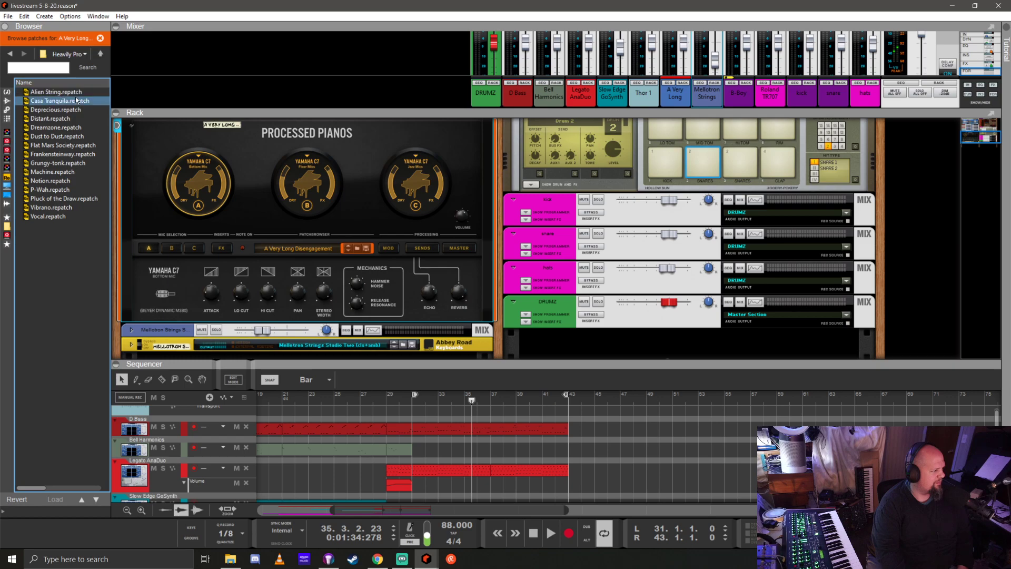
{"action": "left_click", "coordinate": [74, 96]}
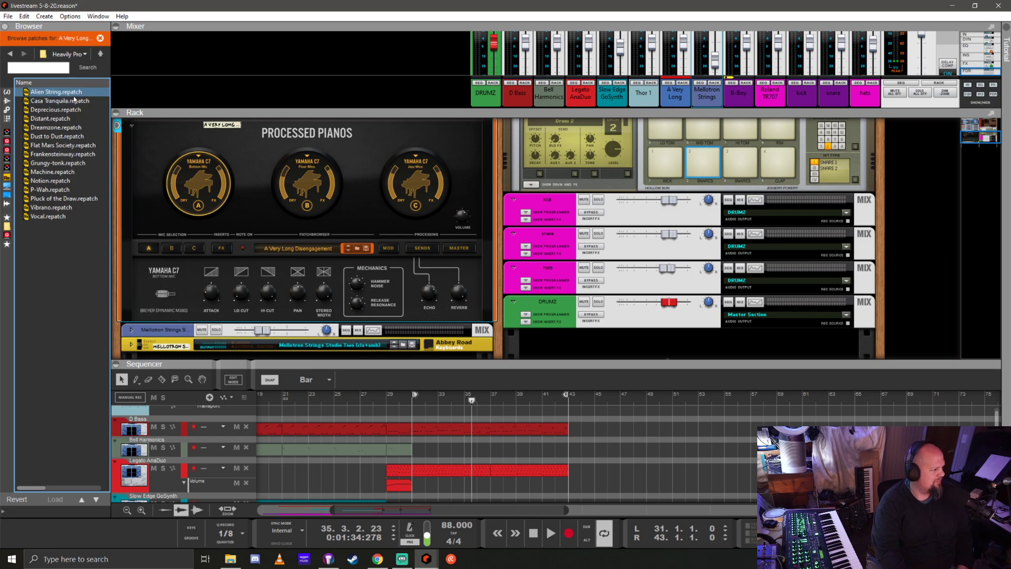
{"action": "left_click", "coordinate": [74, 101]}
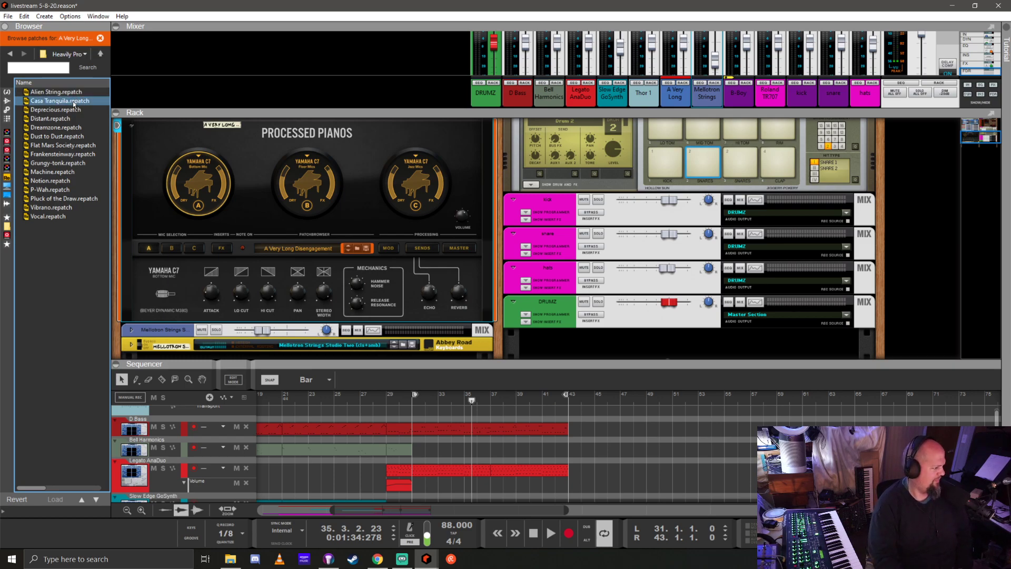
{"action": "left_click", "coordinate": [98, 55]}
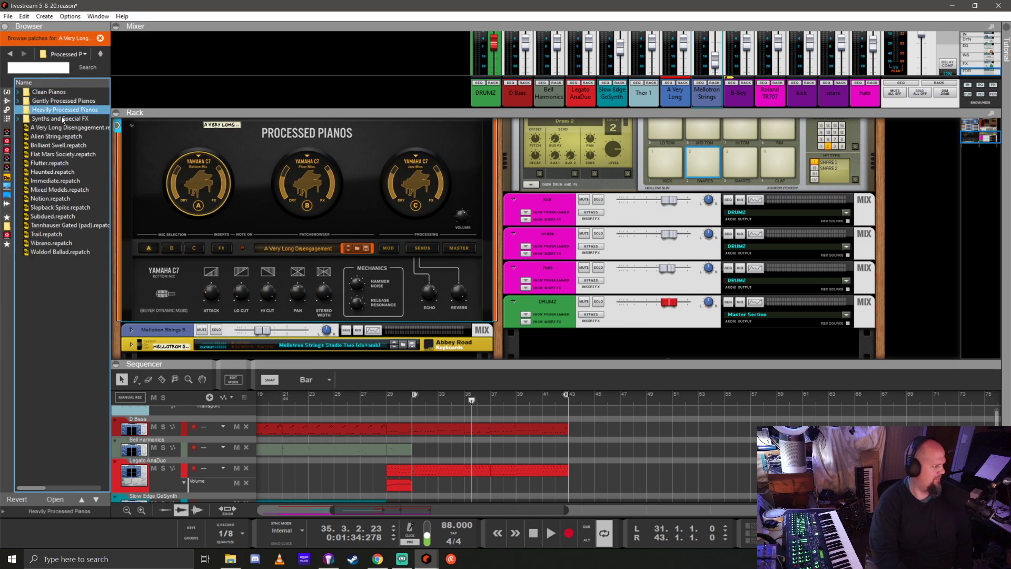
{"action": "left_click", "coordinate": [56, 145]}
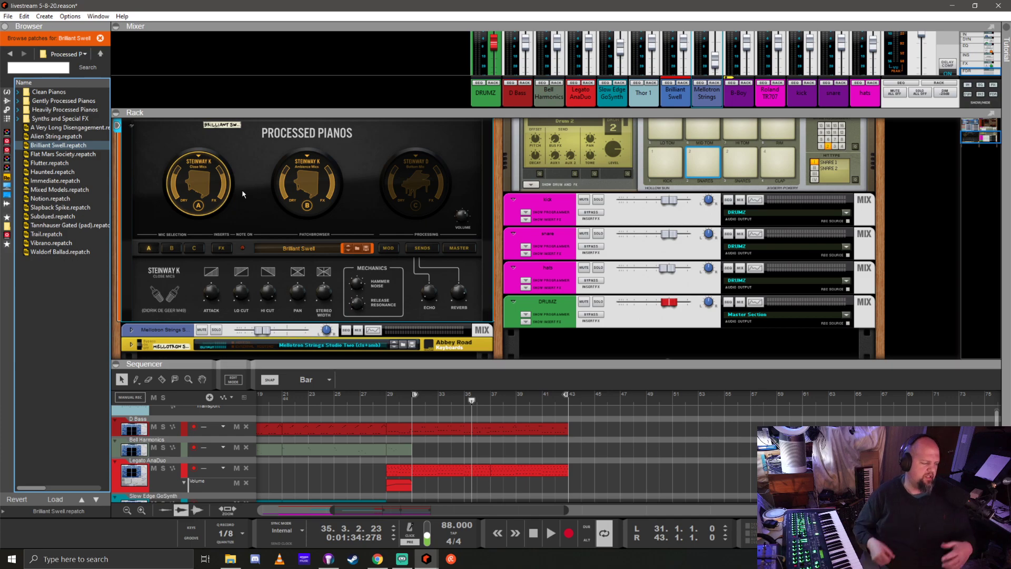
Try recording a piano take on the Brilliant Swell track from bar 31, and delete the recorded clip
{"action": "key", "text": "KP_1"}
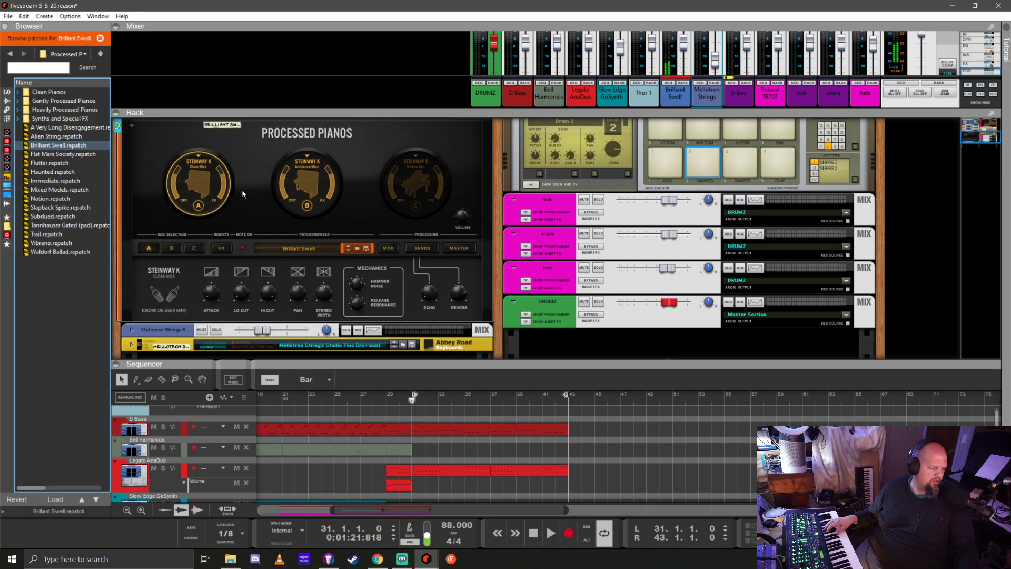
{"action": "key", "text": "ctrl+Return"}
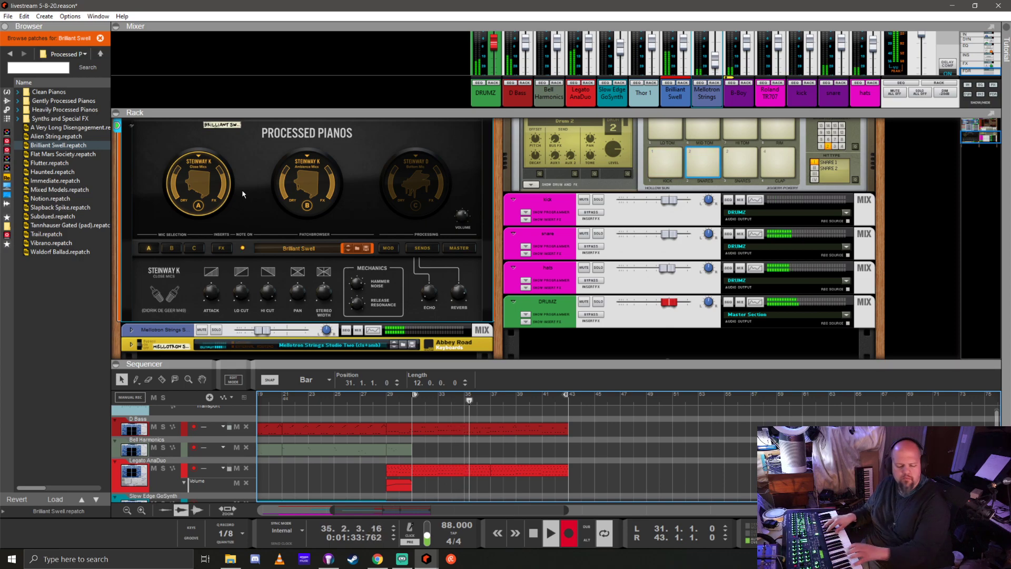
{"action": "key", "text": "space"}
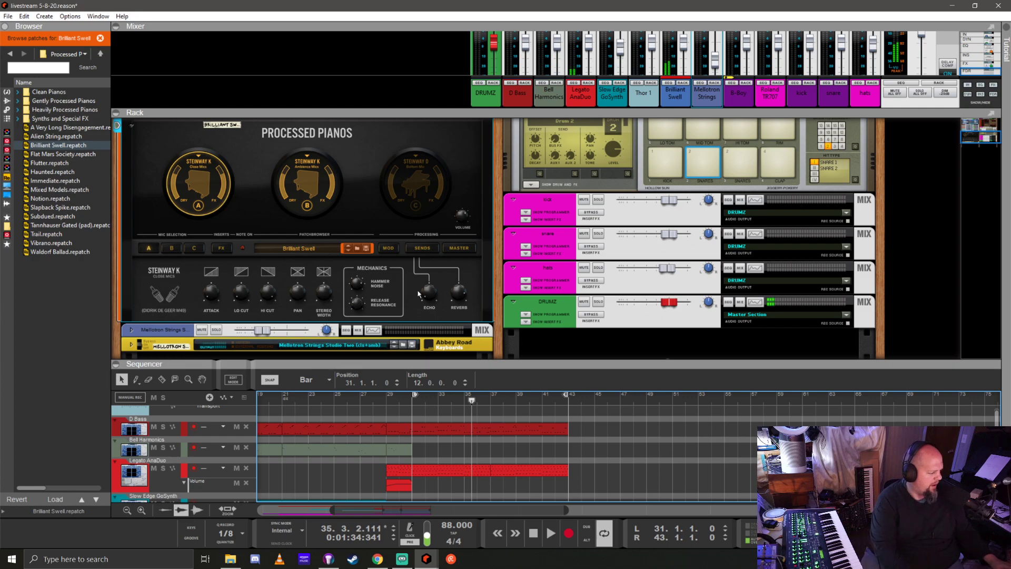
{"action": "left_click_drag", "start_coordinate": [576, 361], "coordinate": [593, 178]}
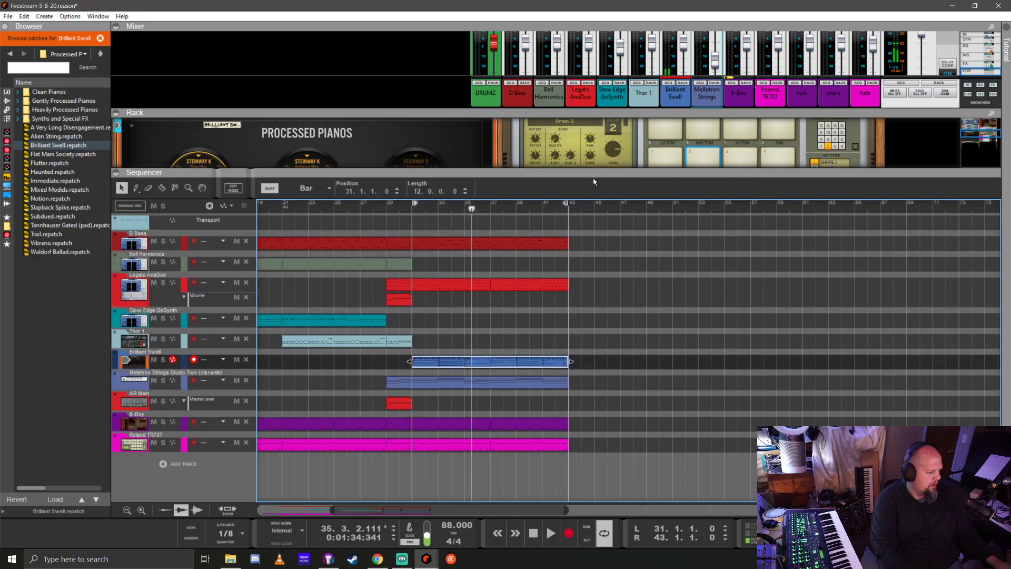
{"action": "key", "text": "Delete"}
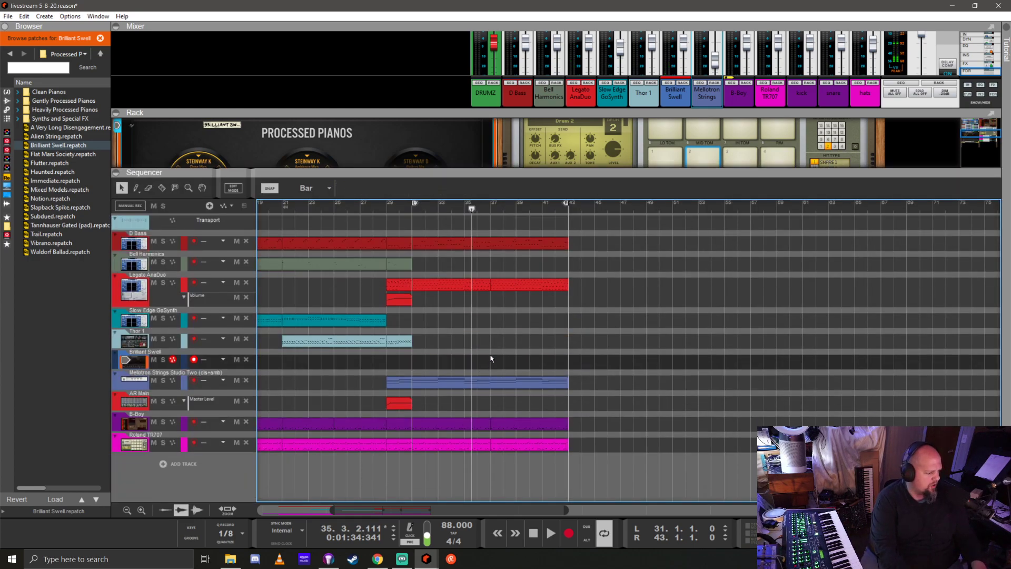
Record a new piano take on the Brilliant Swell track from bar 31, stopping just after bar 37 begins
{"action": "left_click", "coordinate": [413, 213]}
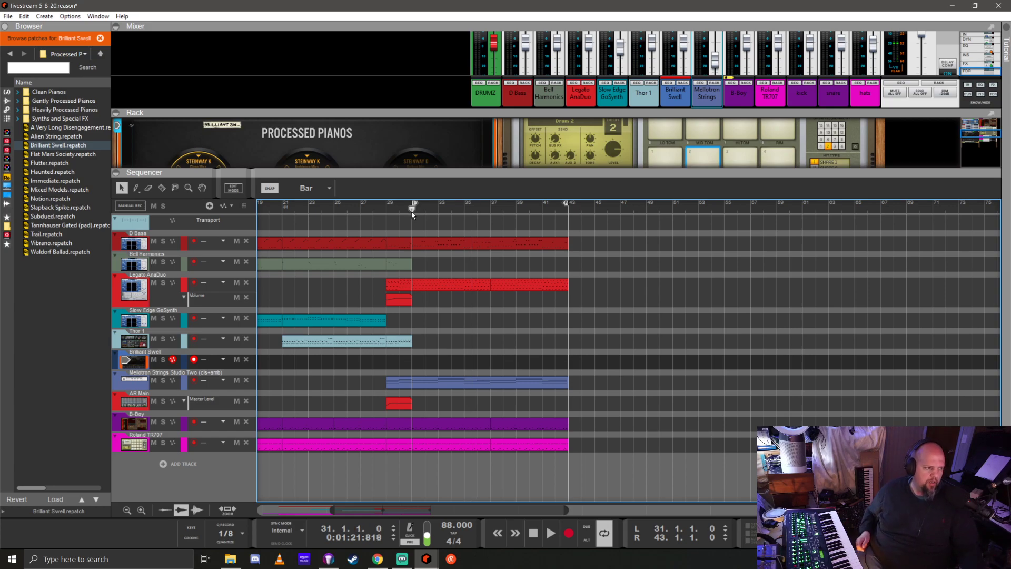
{"action": "key", "text": "ctrl+Return"}
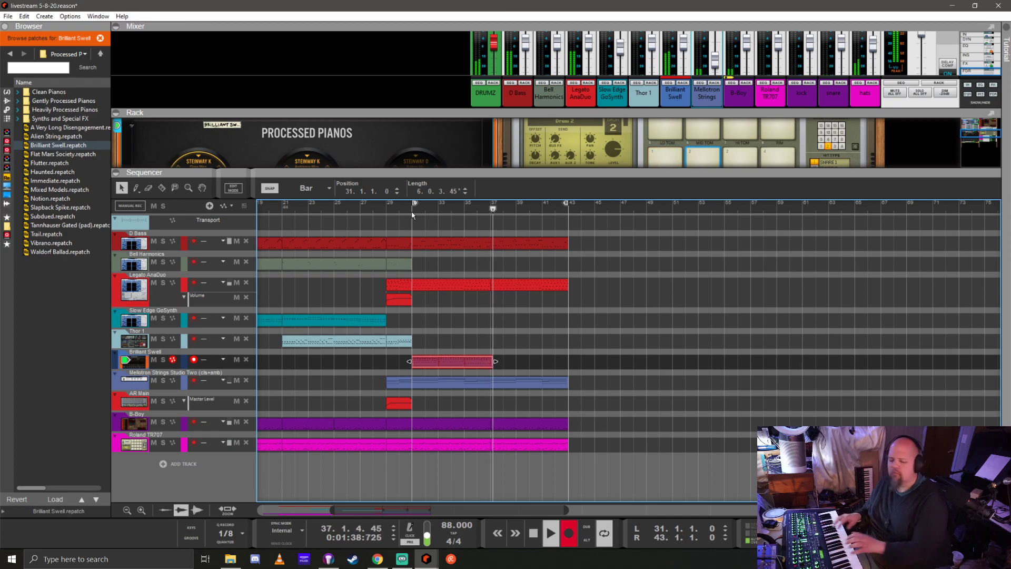
{"action": "key", "text": "space"}
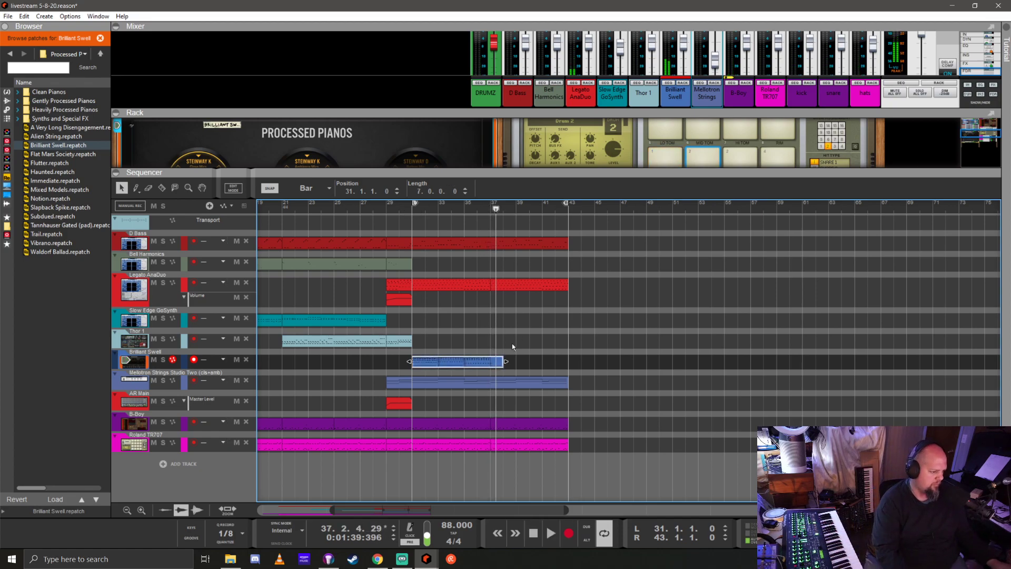
Open the new Brilliant Swell clip for editing and delete the stray notes at the start of bar 37
{"action": "double_click", "coordinate": [491, 364]}
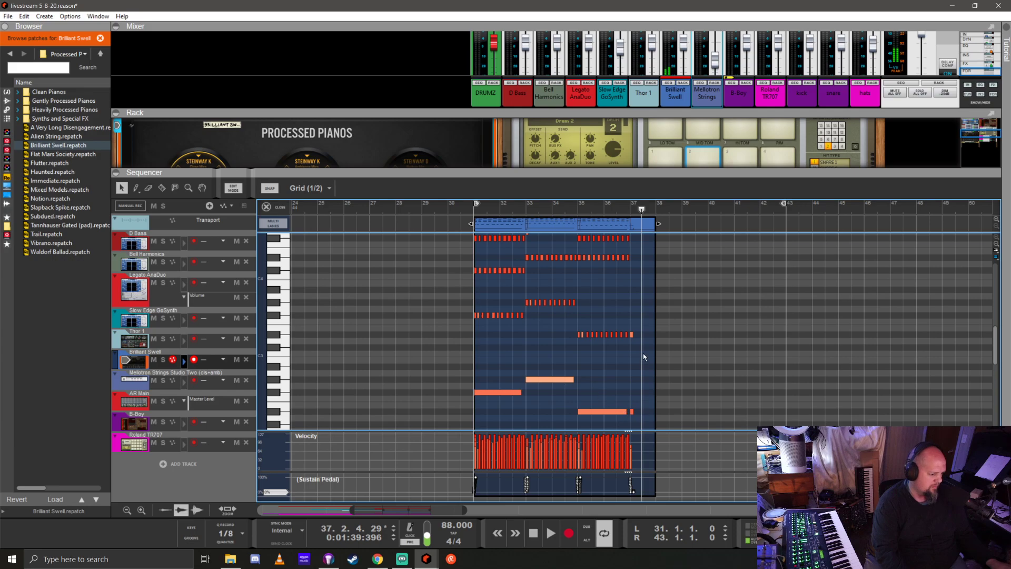
{"action": "left_click_drag", "start_coordinate": [632, 315], "coordinate": [643, 413]}
{"action": "key", "text": "Delete"}
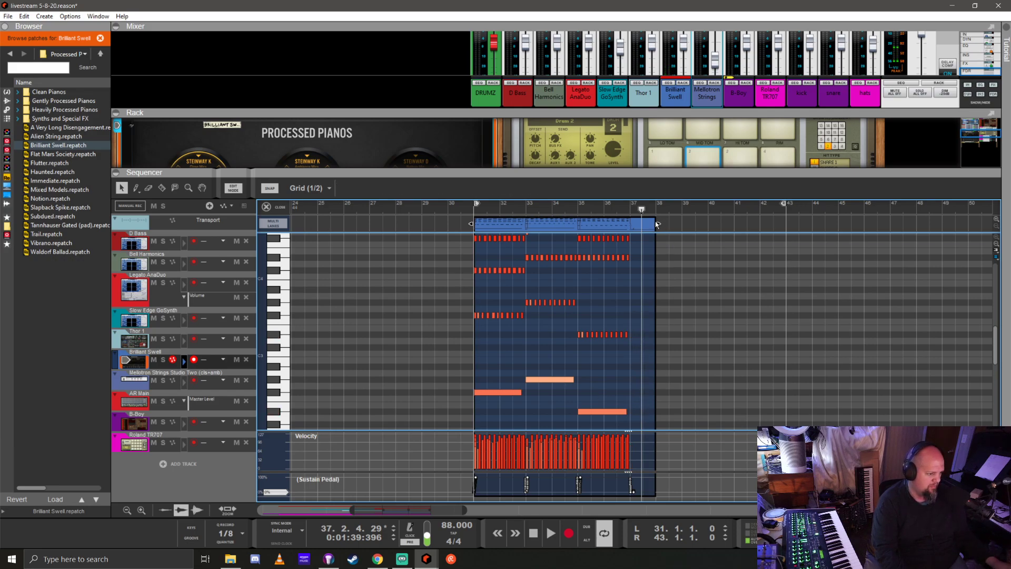
Clean up the last sustain pedal points so the release falls just before bar 37, and trim the clip to 6 bars
{"action": "scroll", "coordinate": [637, 369], "scroll_direction": "down", "scroll_amount": 4}
{"action": "scroll", "coordinate": [633, 378], "scroll_direction": "up", "scroll_amount": 4}
{"action": "scroll", "coordinate": [629, 503], "scroll_direction": "up", "scroll_amount": 8}
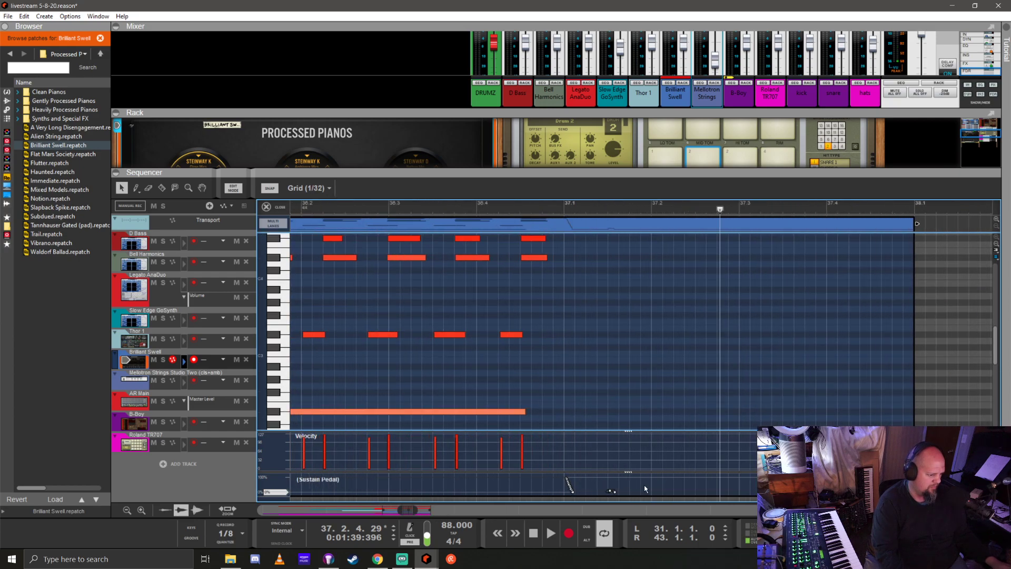
{"action": "left_click", "coordinate": [635, 489]}
{"action": "left_click_drag", "start_coordinate": [604, 497], "coordinate": [600, 495]}
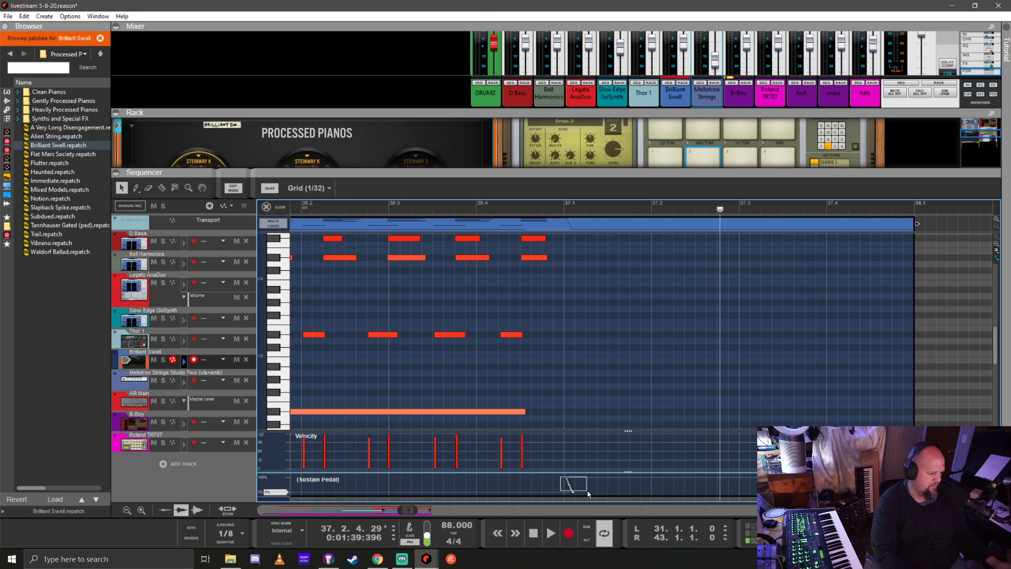
{"action": "left_click_drag", "start_coordinate": [590, 500], "coordinate": [565, 497]}
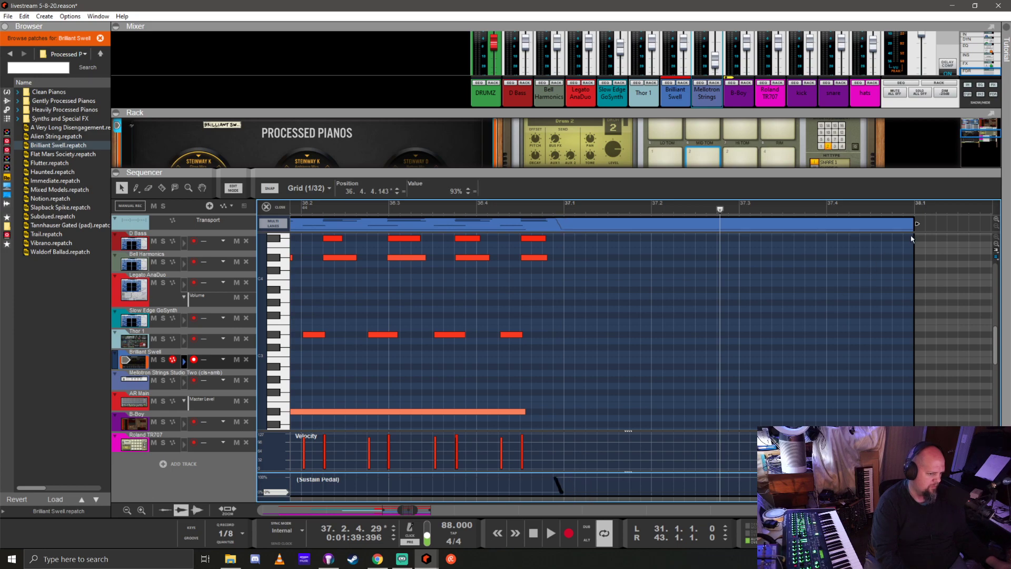
{"action": "left_click", "coordinate": [875, 230]}
{"action": "left_click_drag", "start_coordinate": [571, 238], "coordinate": [565, 238]}
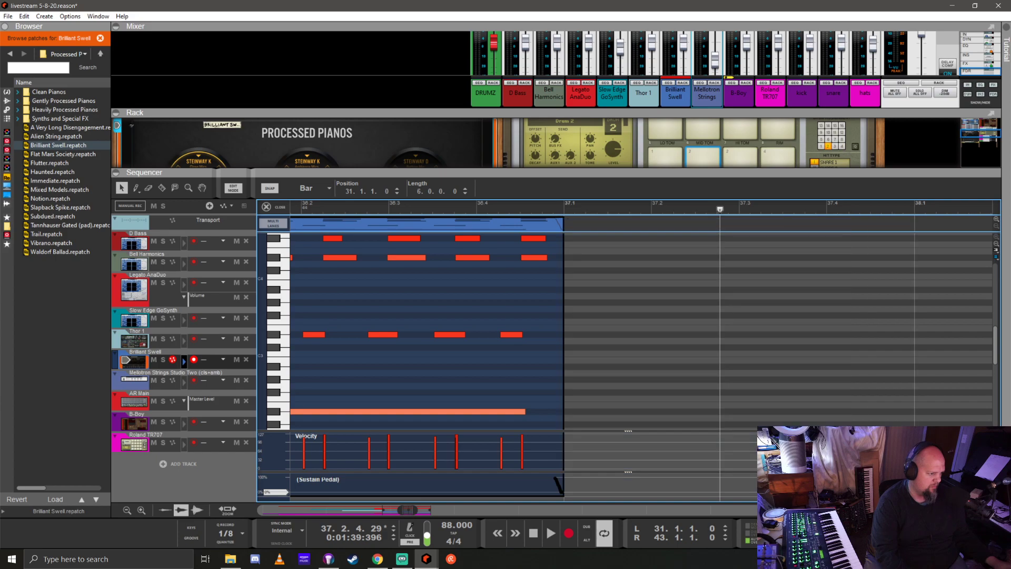
Delete the short stray G4 note at the start of bar 33 in the Brilliant Swell clip
{"action": "scroll", "coordinate": [407, 369], "scroll_direction": "down", "scroll_amount": 5}
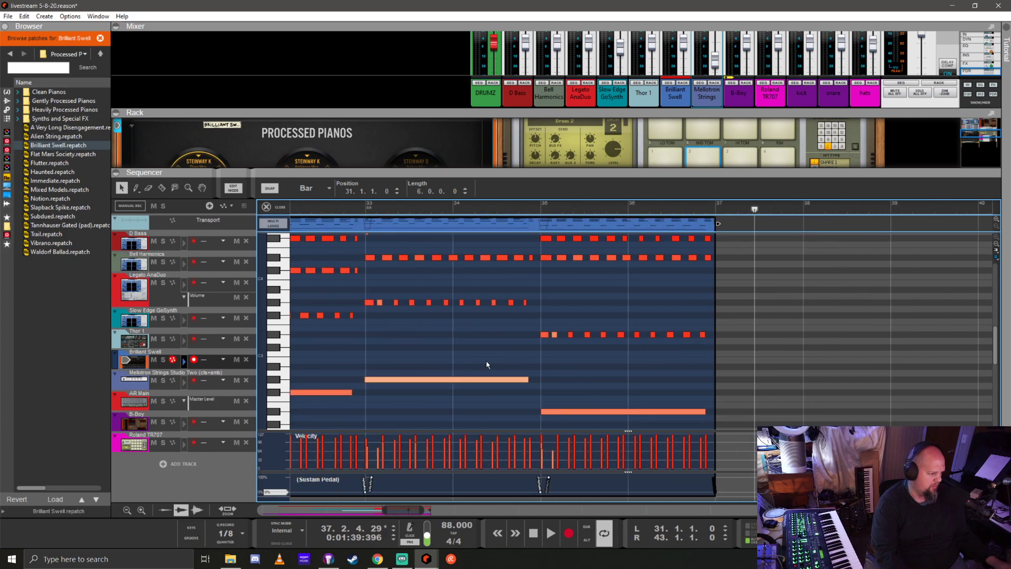
{"action": "scroll", "coordinate": [472, 365], "scroll_direction": "down", "scroll_amount": 3}
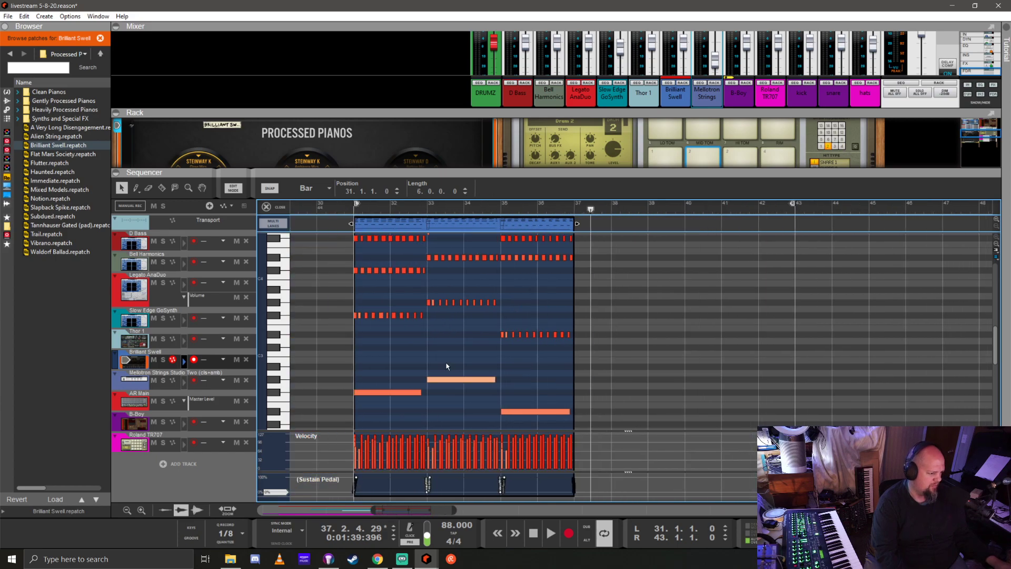
{"action": "left_click", "coordinate": [407, 365]}
{"action": "scroll", "coordinate": [407, 362], "scroll_direction": "up", "scroll_amount": 3}
{"action": "scroll", "coordinate": [480, 302], "scroll_direction": "up", "scroll_amount": 3}
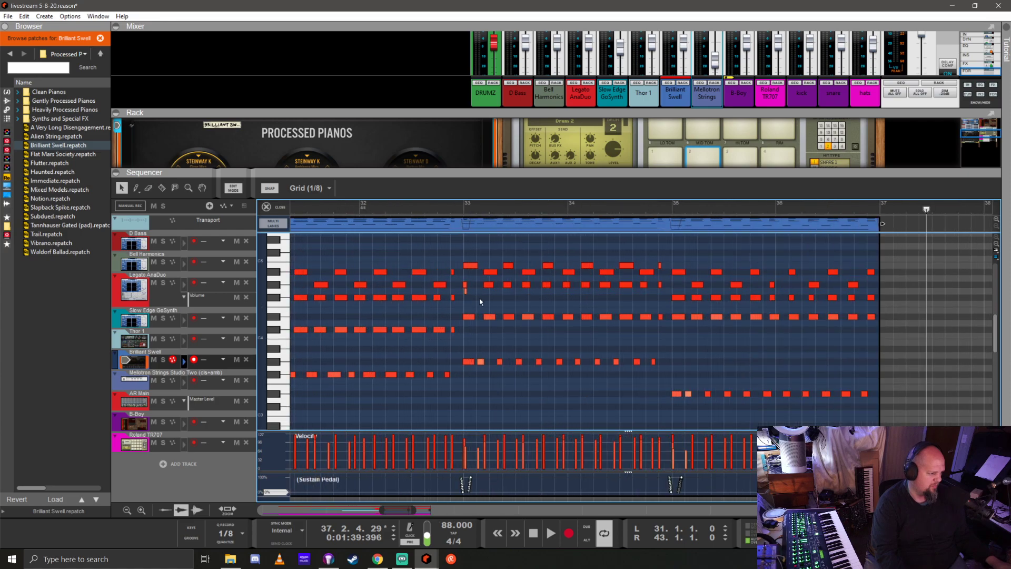
{"action": "left_click", "coordinate": [467, 290]}
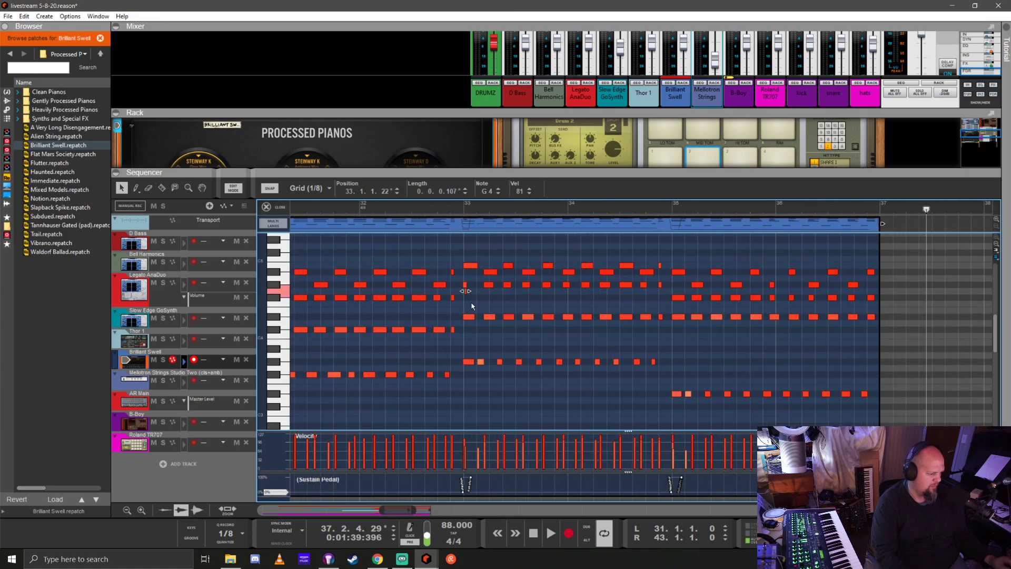
{"action": "key", "text": "Delete"}
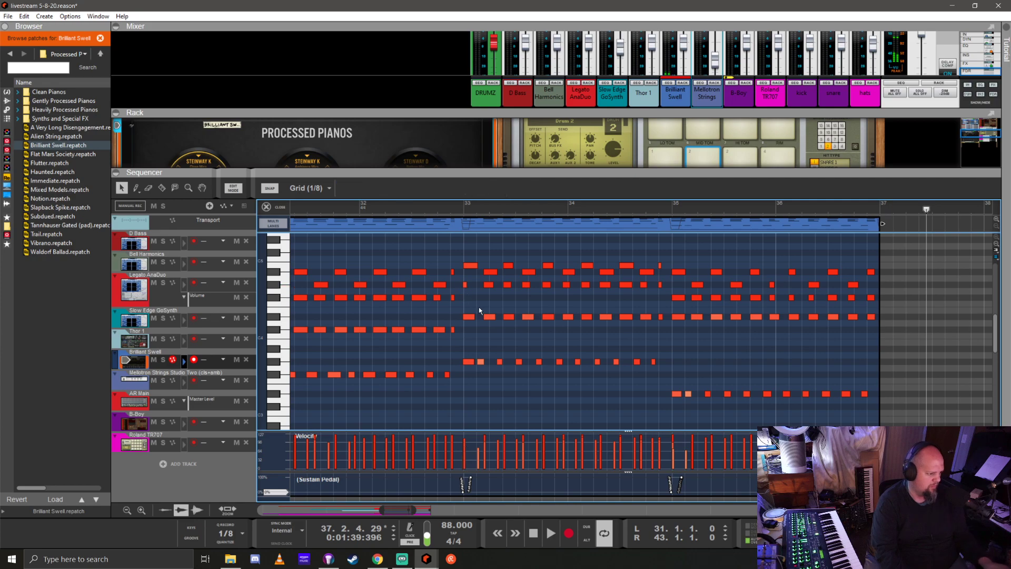
Quantize all notes in the Brilliant Swell clip to 1/16
{"action": "scroll", "coordinate": [483, 362], "scroll_direction": "down", "scroll_amount": 3}
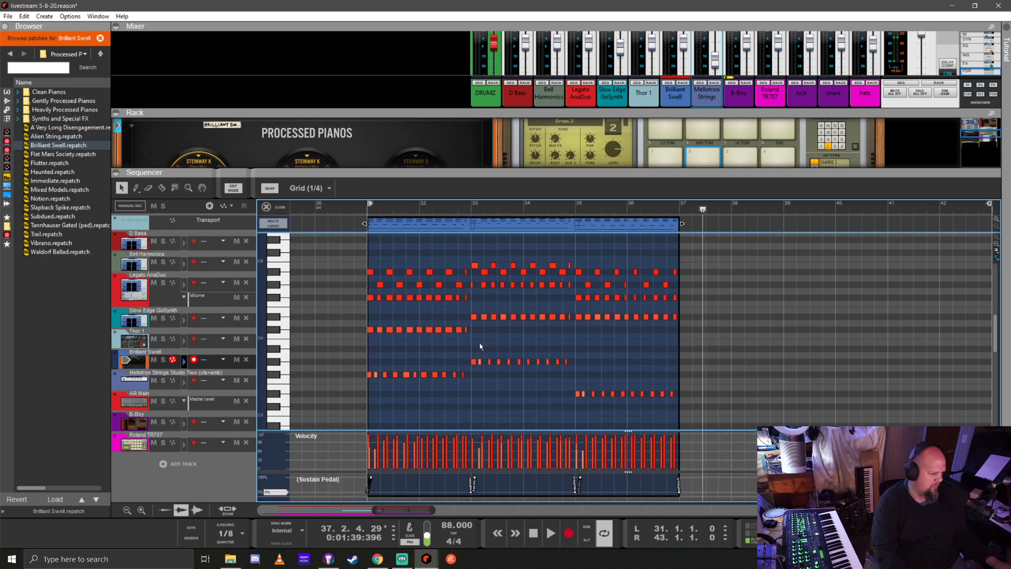
{"action": "key", "text": "ctrl+a"}
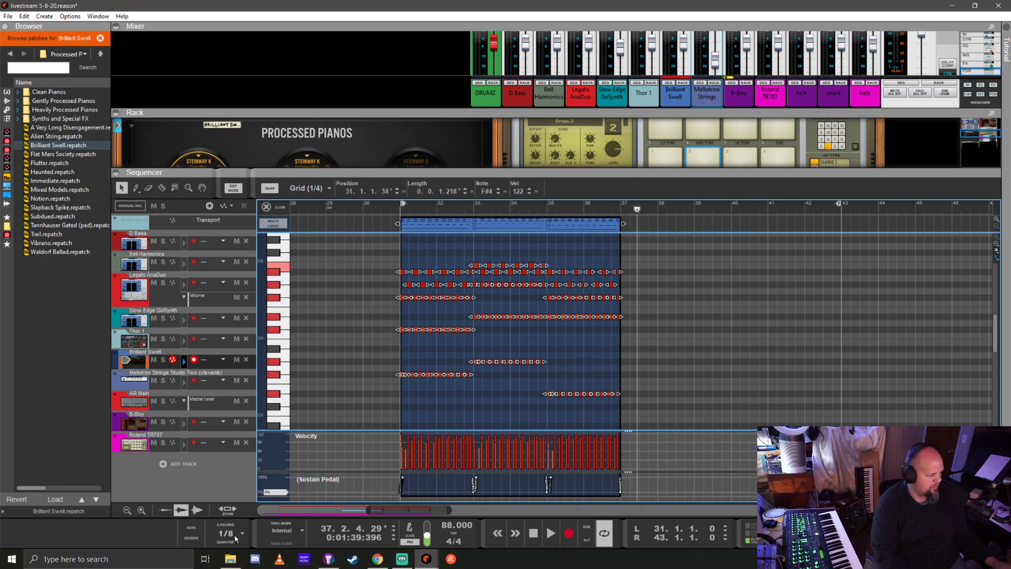
{"action": "left_click", "coordinate": [226, 533]}
{"action": "left_click", "coordinate": [285, 472]}
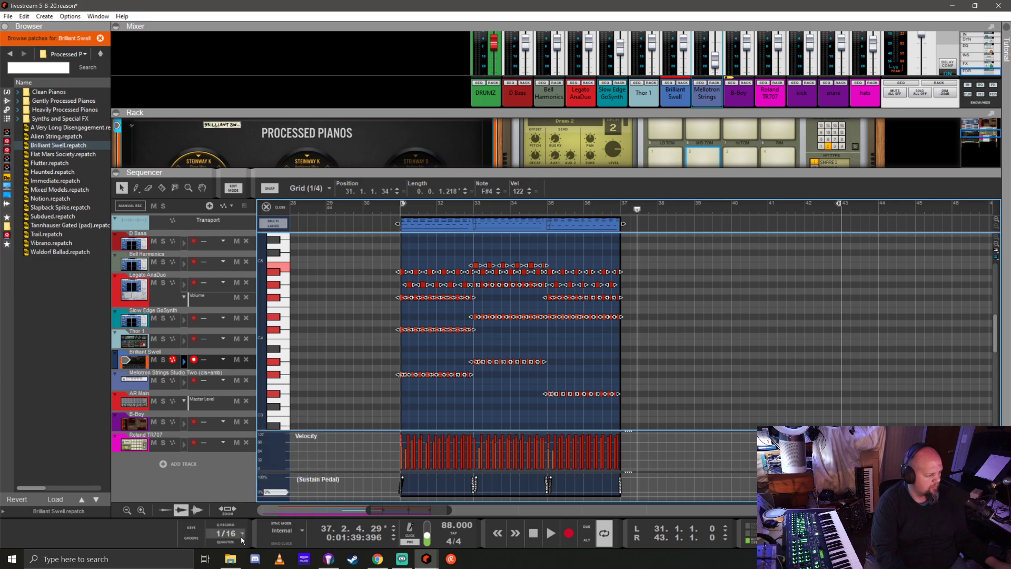
{"action": "left_click", "coordinate": [224, 541]}
Return to bar 31 and open the Spectrum EQ for the Brilliant Swell channel with the high-pass filter enabled at 187.1 Hz
{"action": "left_click", "coordinate": [400, 209]}
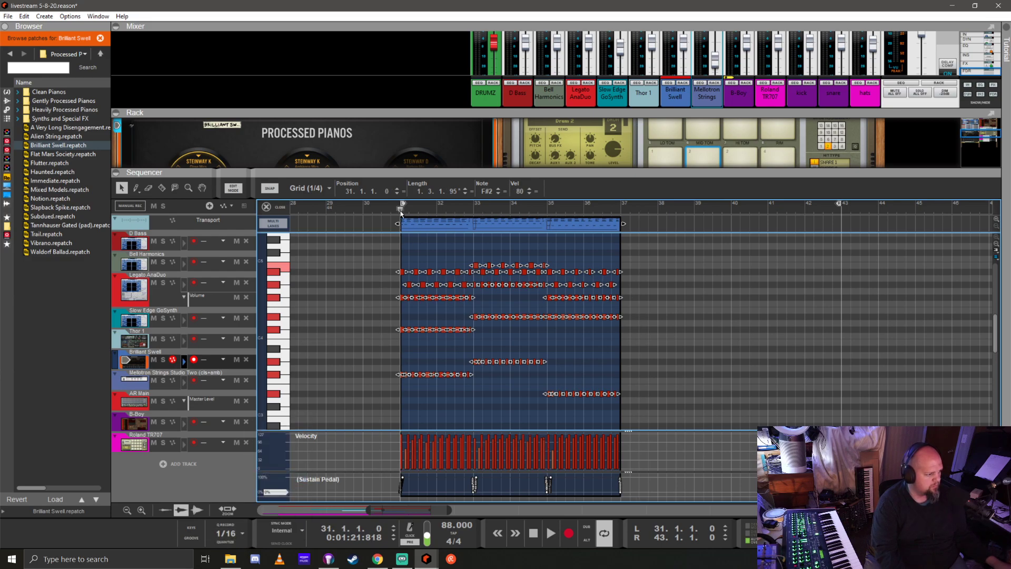
{"action": "left_click_drag", "start_coordinate": [594, 173], "coordinate": [594, 360]}
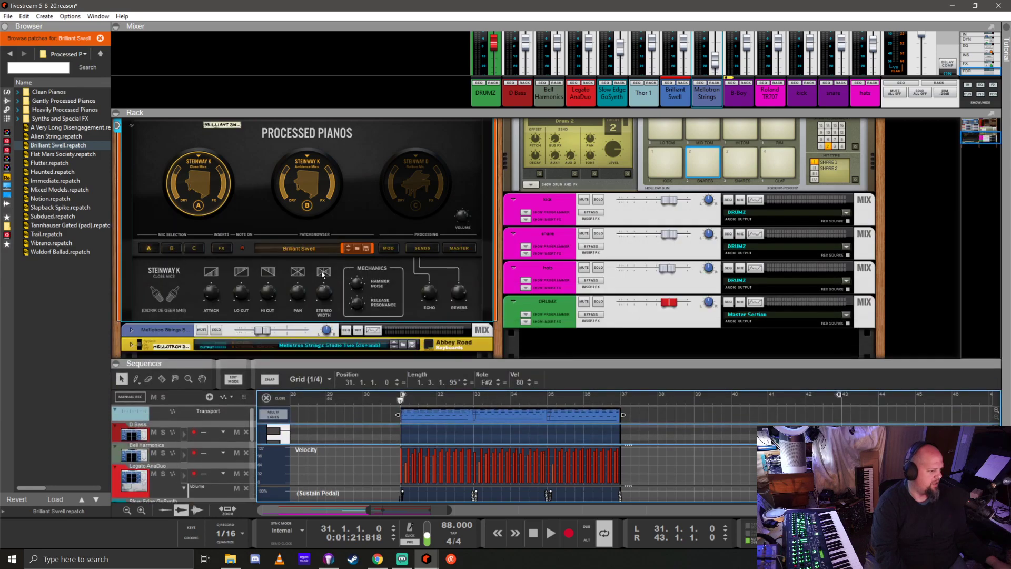
{"action": "scroll", "coordinate": [275, 253], "scroll_direction": "up", "scroll_amount": 3}
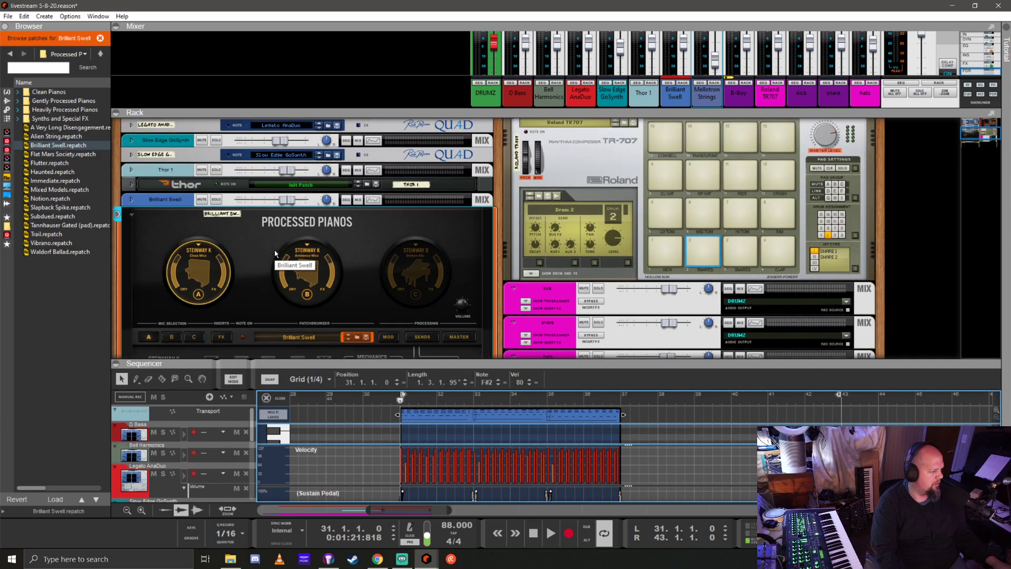
{"action": "left_click", "coordinate": [132, 214]}
{"action": "left_click", "coordinate": [374, 201]}
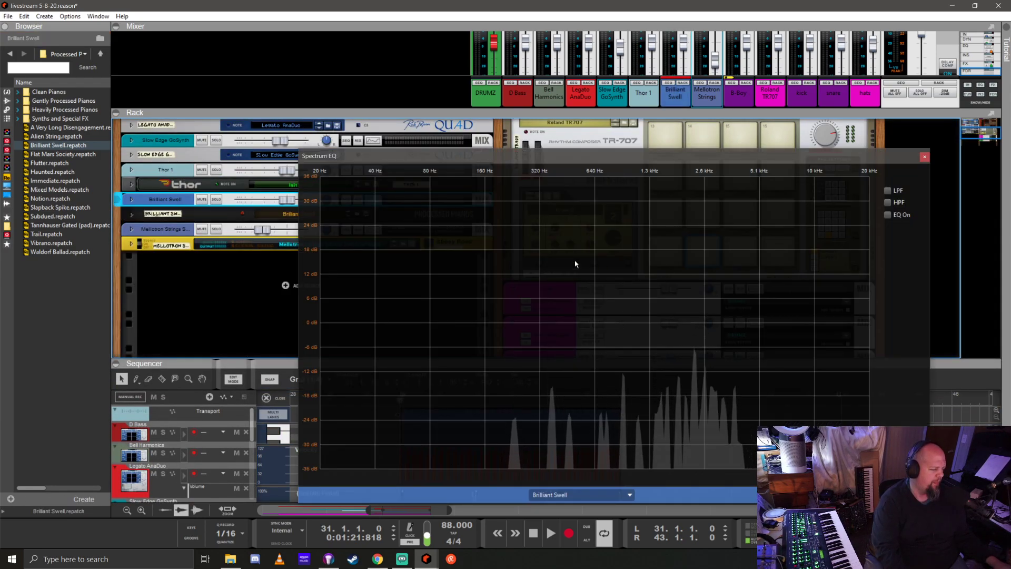
{"action": "left_click", "coordinate": [888, 202]}
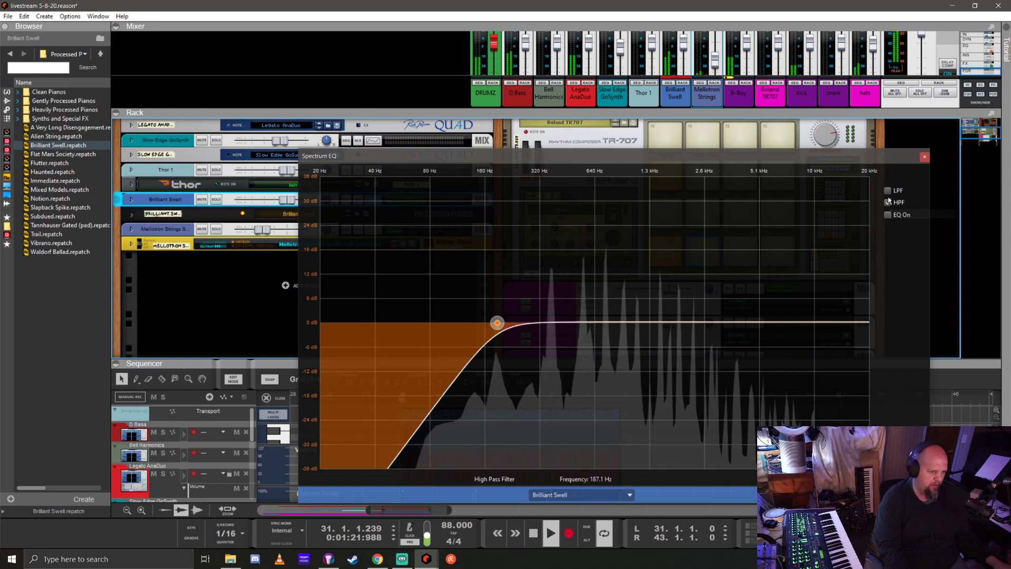
Solo the Brilliant Swell channel, enable its EQ and cut the low mids by about 5 dB around 614 Hz
{"action": "left_click", "coordinate": [216, 229]}
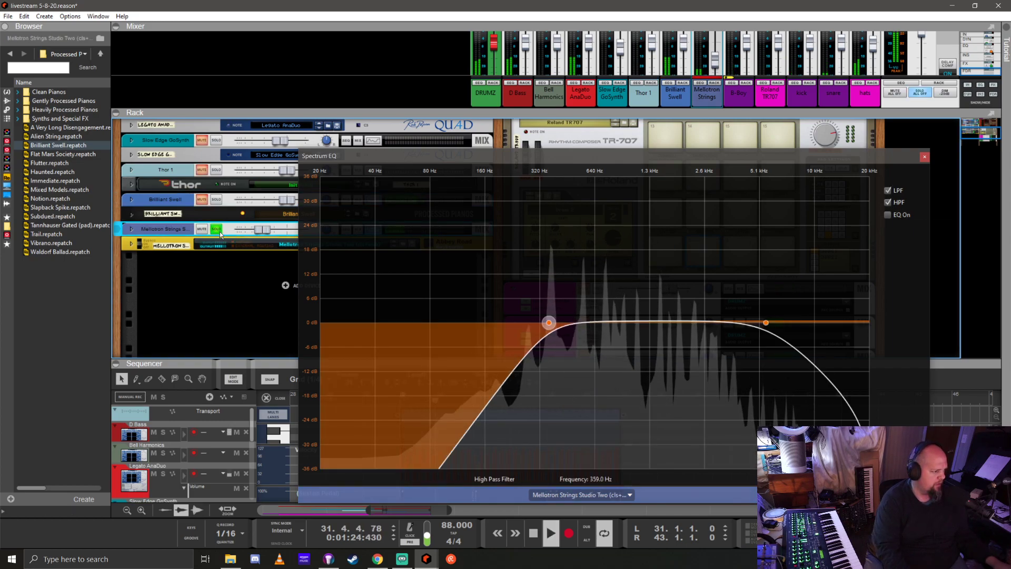
{"action": "left_click", "coordinate": [216, 199]}
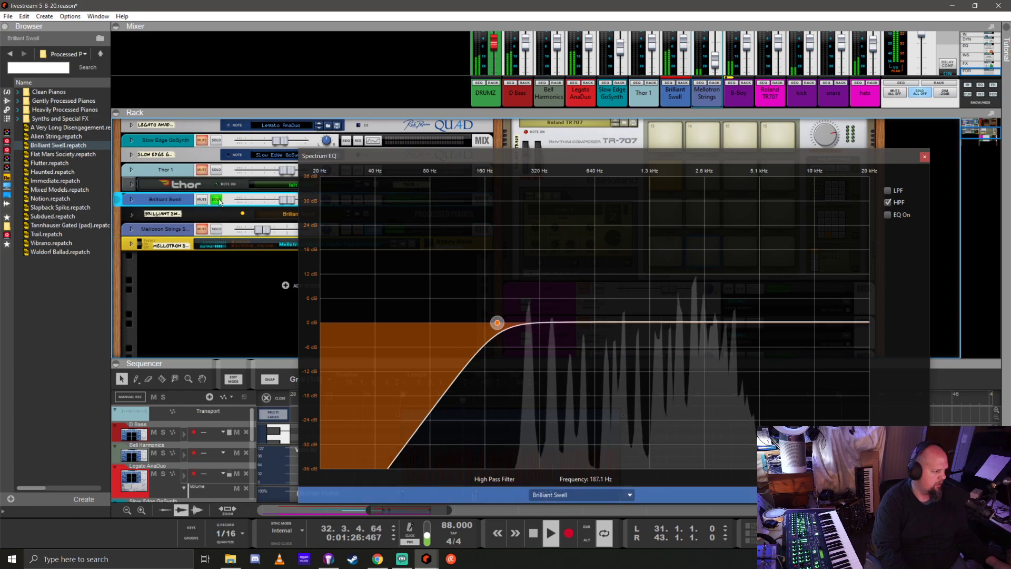
{"action": "left_click", "coordinate": [888, 215]}
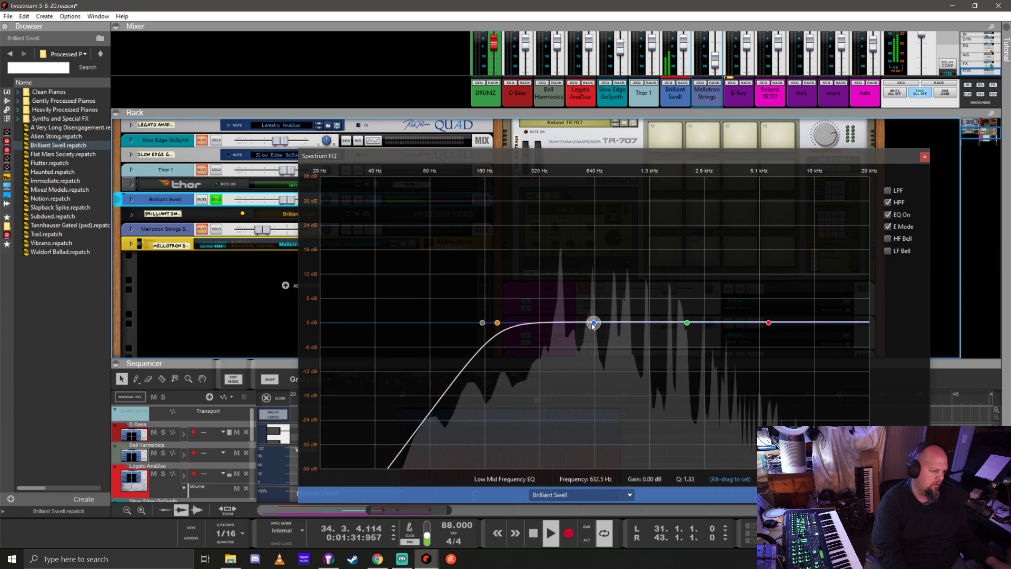
{"action": "left_click_drag", "start_coordinate": [594, 322], "coordinate": [594, 345]}
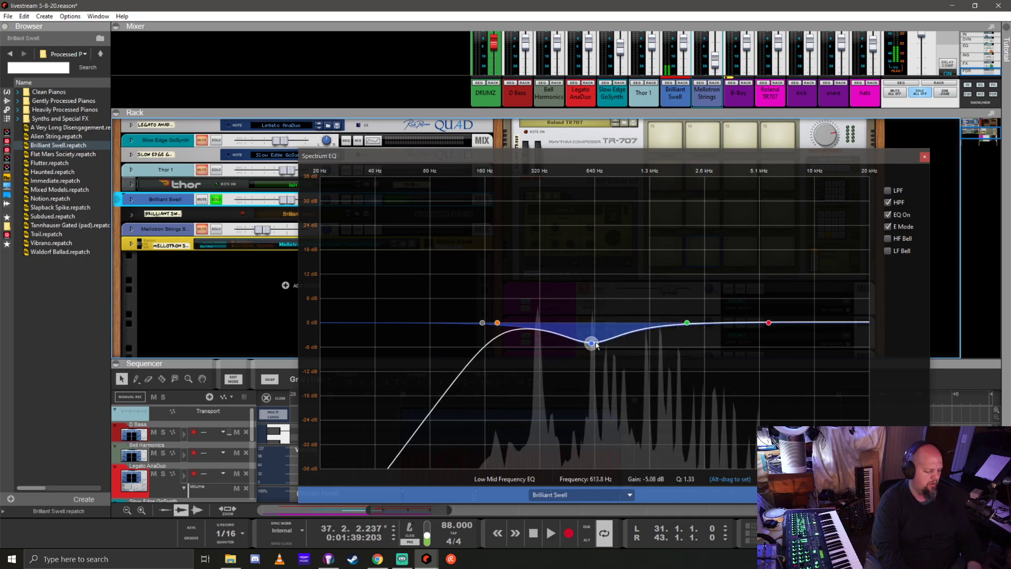
Boost Brilliant Swell's high-frequency band by about 9 dB near 4 kHz and enable the low-pass filter at 5.67 kHz
{"action": "key", "text": "KP_1"}
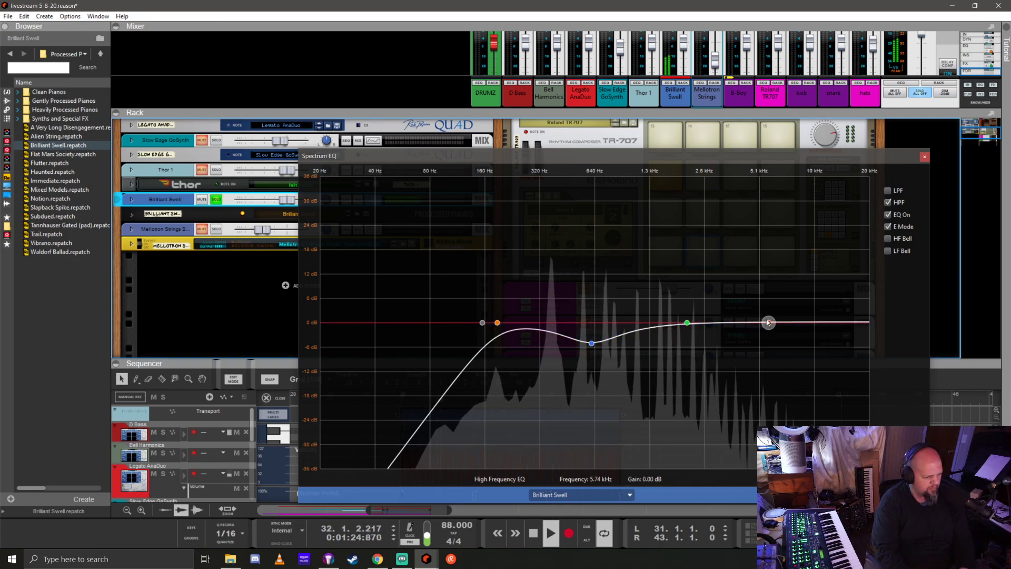
{"action": "left_click_drag", "start_coordinate": [768, 323], "coordinate": [812, 284]}
{"action": "left_click", "coordinate": [888, 191]}
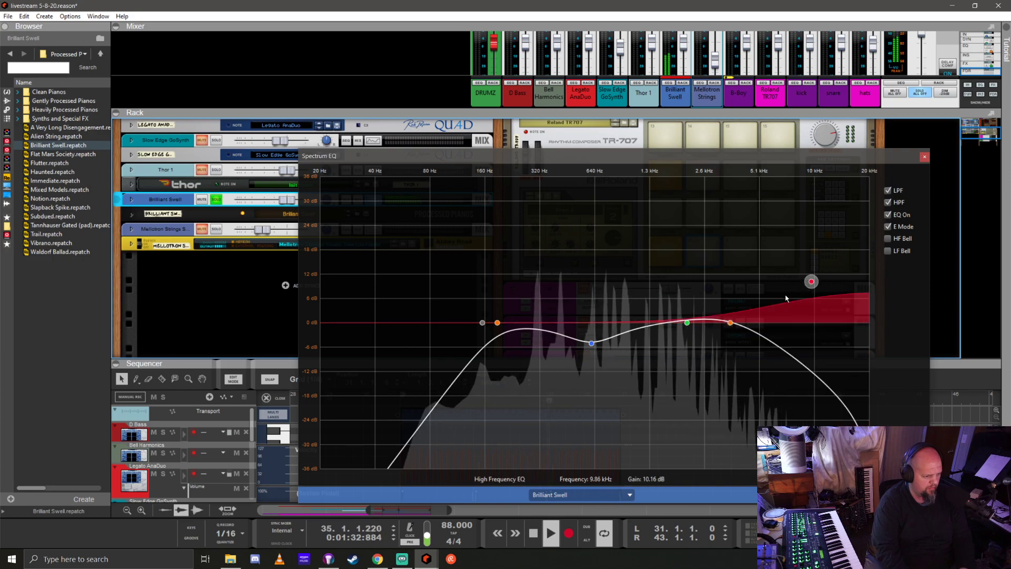
{"action": "left_click_drag", "start_coordinate": [730, 322], "coordinate": [786, 323]}
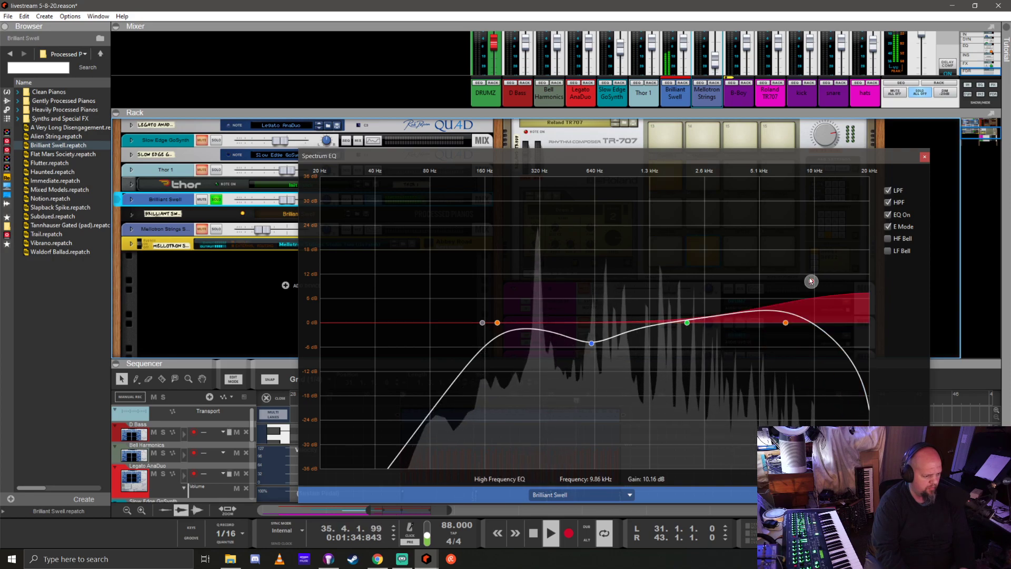
{"action": "left_click_drag", "start_coordinate": [811, 282], "coordinate": [742, 287]}
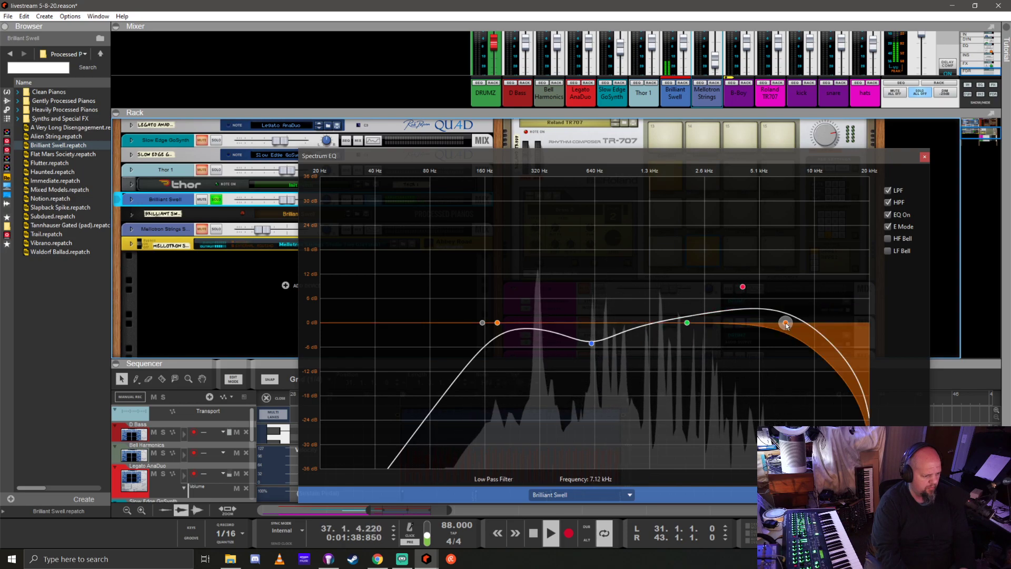
{"action": "left_click_drag", "start_coordinate": [786, 322], "coordinate": [767, 323]}
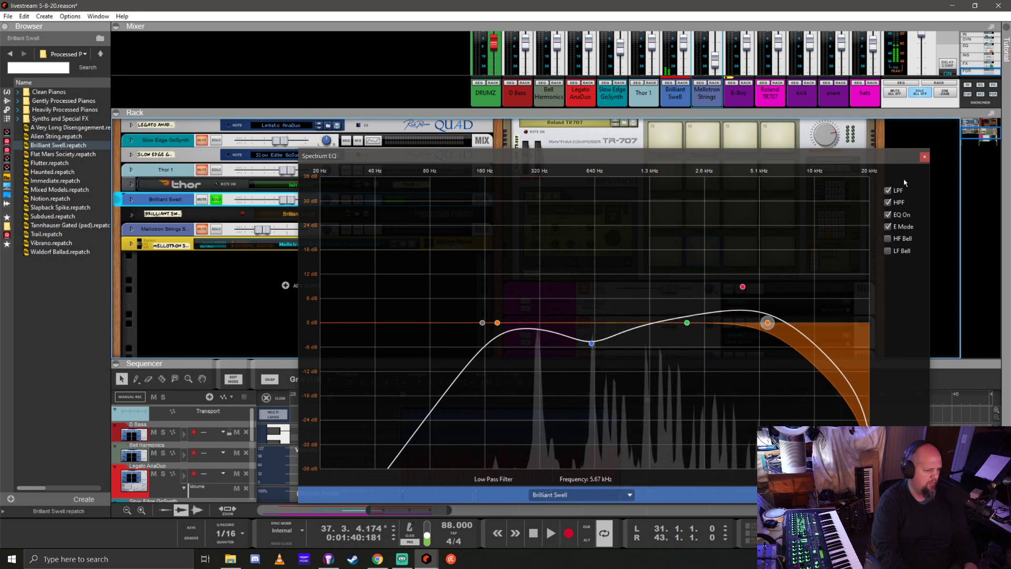
{"action": "left_click", "coordinate": [924, 157]}
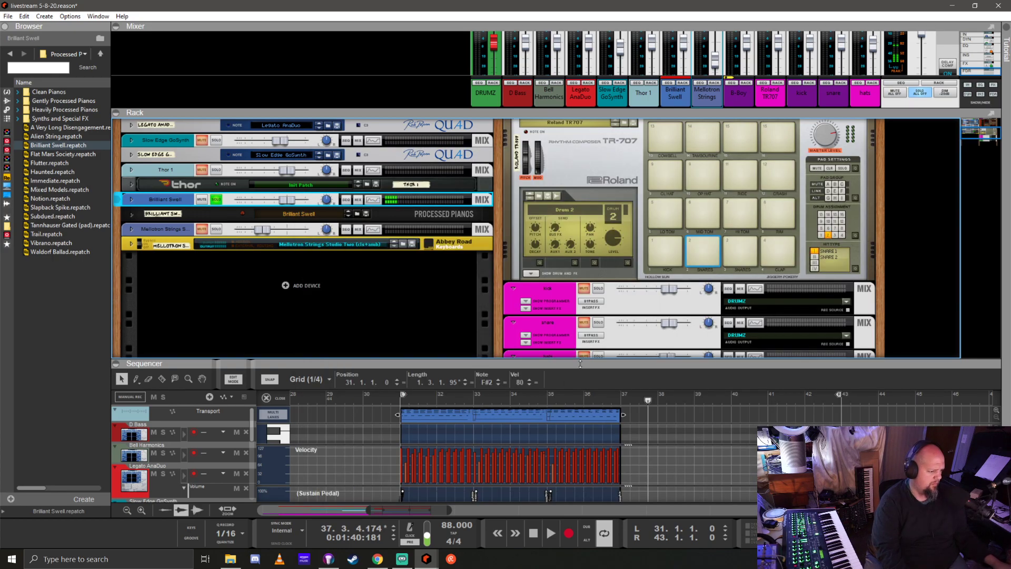
Leave the note editor, copy the 6-bar Brilliant Swell clip to bar 37, and return to bar 31
{"action": "left_click_drag", "start_coordinate": [580, 363], "coordinate": [576, 156]}
{"action": "left_click", "coordinate": [267, 207]}
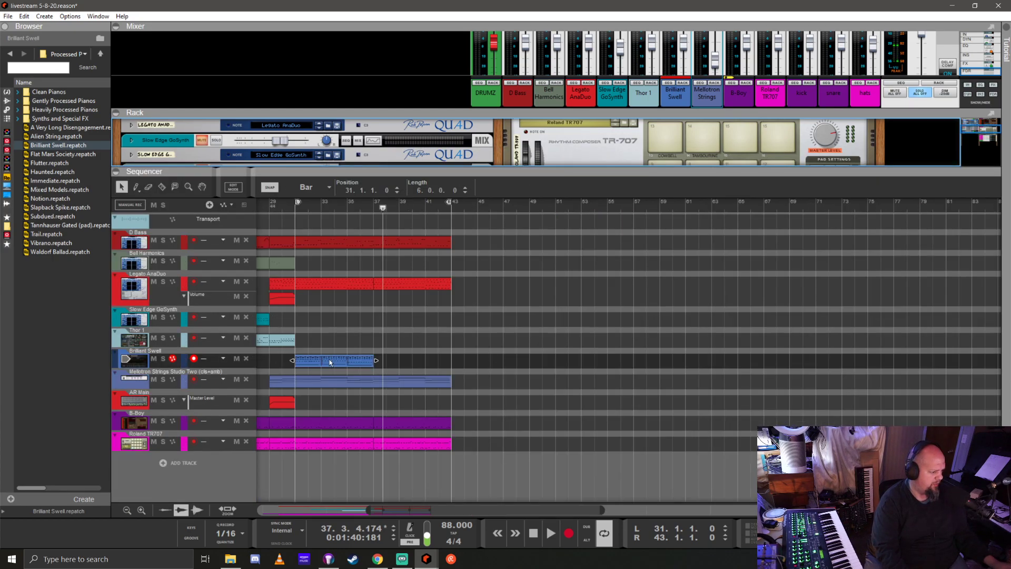
{"action": "left_click_drag", "start_coordinate": [313, 361], "coordinate": [391, 358]}
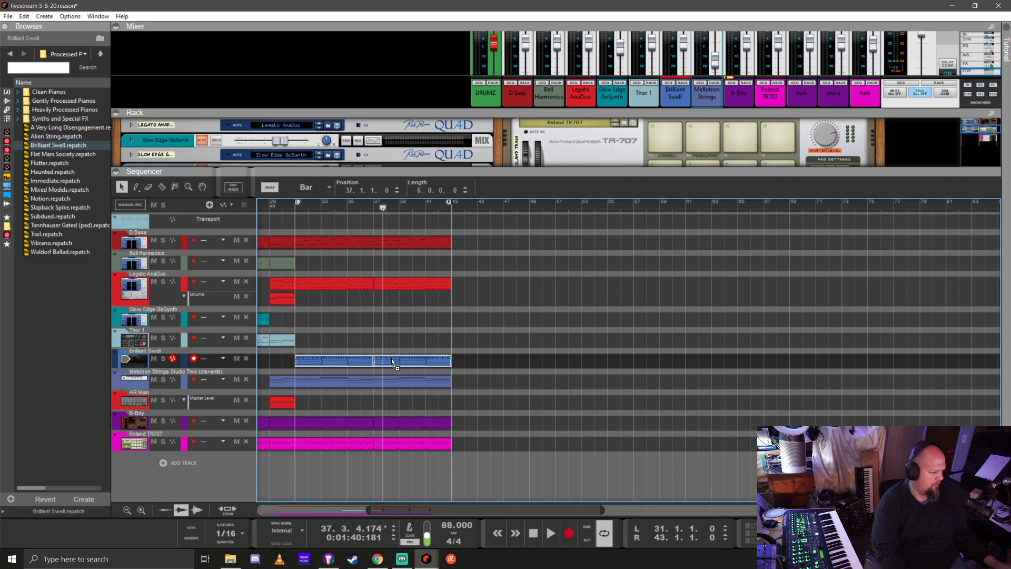
{"action": "key", "text": "KP_0"}
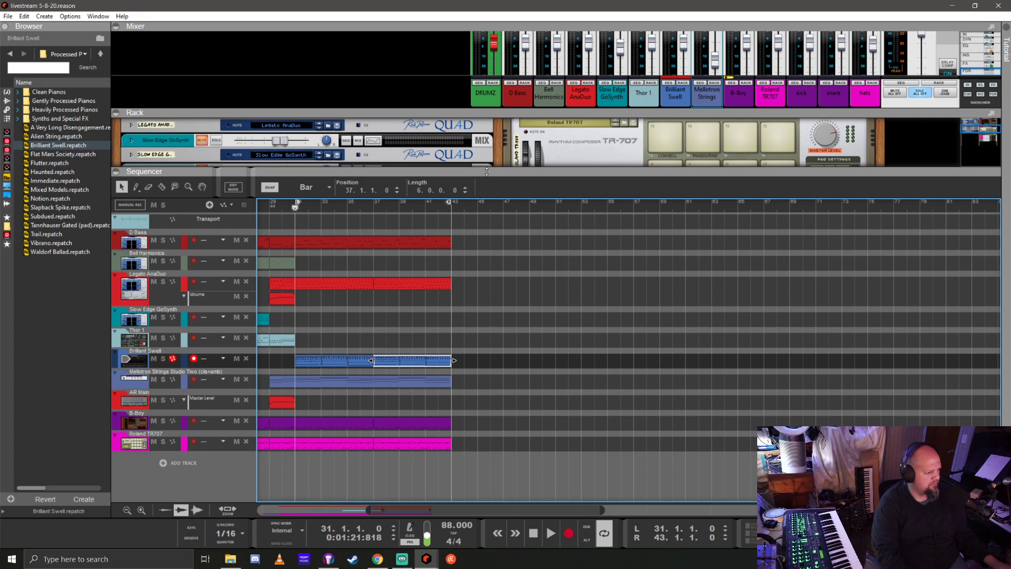
Duplicate the Legato AnaDuo device together with its track in the rack
{"action": "left_click_drag", "start_coordinate": [487, 171], "coordinate": [487, 316]}
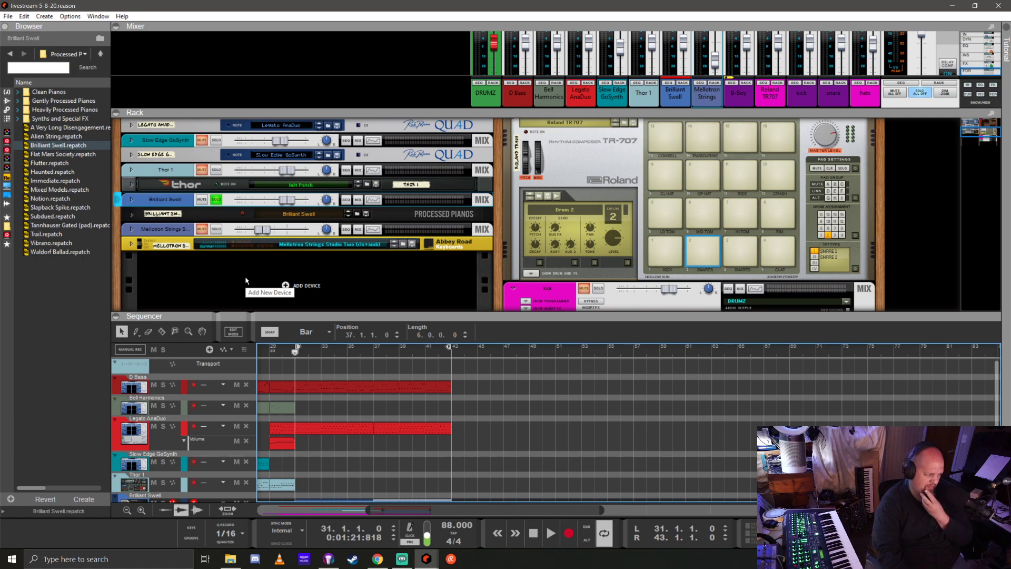
{"action": "scroll", "coordinate": [239, 273], "scroll_direction": "up", "scroll_amount": 6}
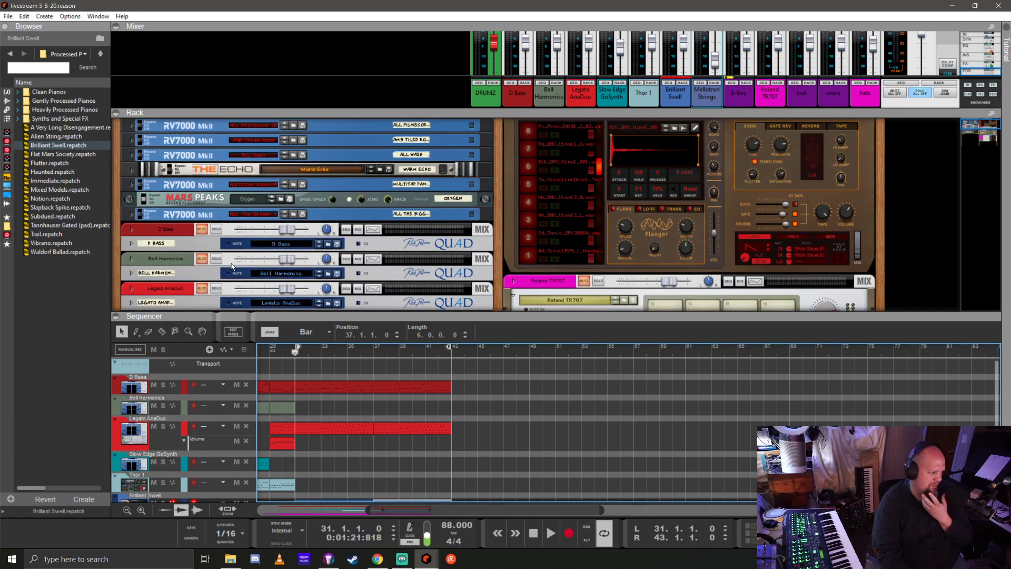
{"action": "scroll", "coordinate": [185, 242], "scroll_direction": "down", "scroll_amount": 3}
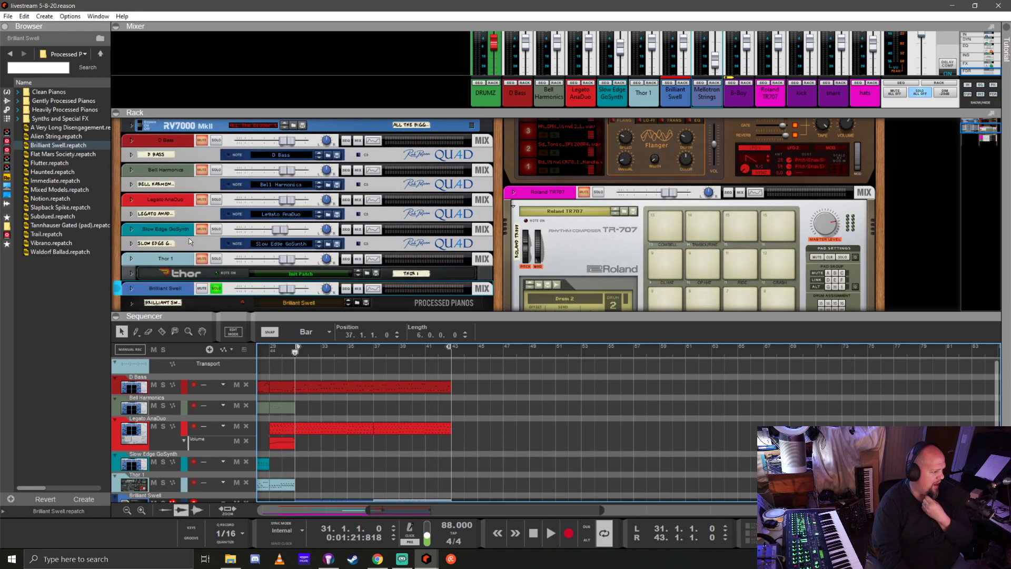
{"action": "left_click", "coordinate": [178, 204]}
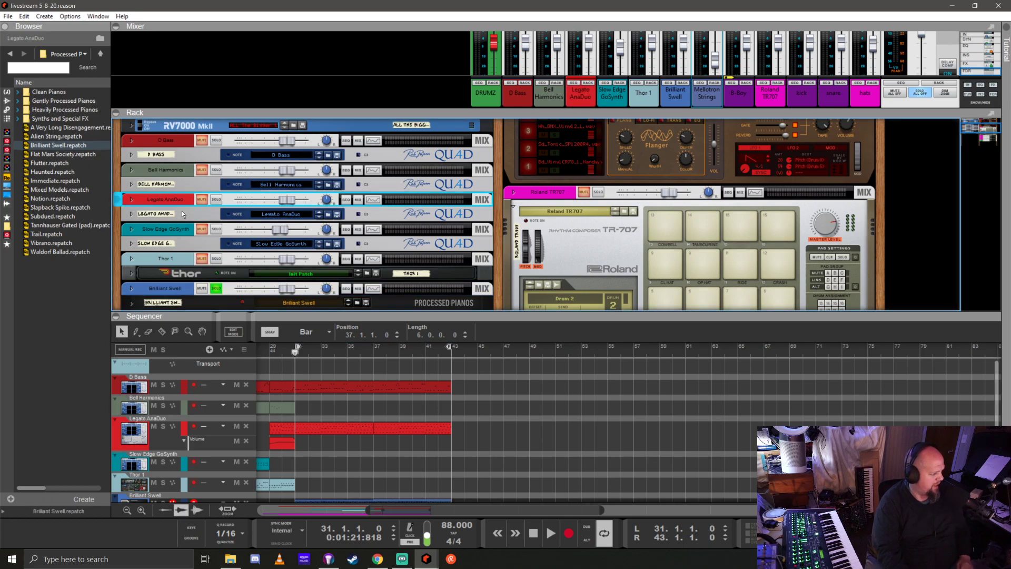
{"action": "right_click", "coordinate": [174, 200]}
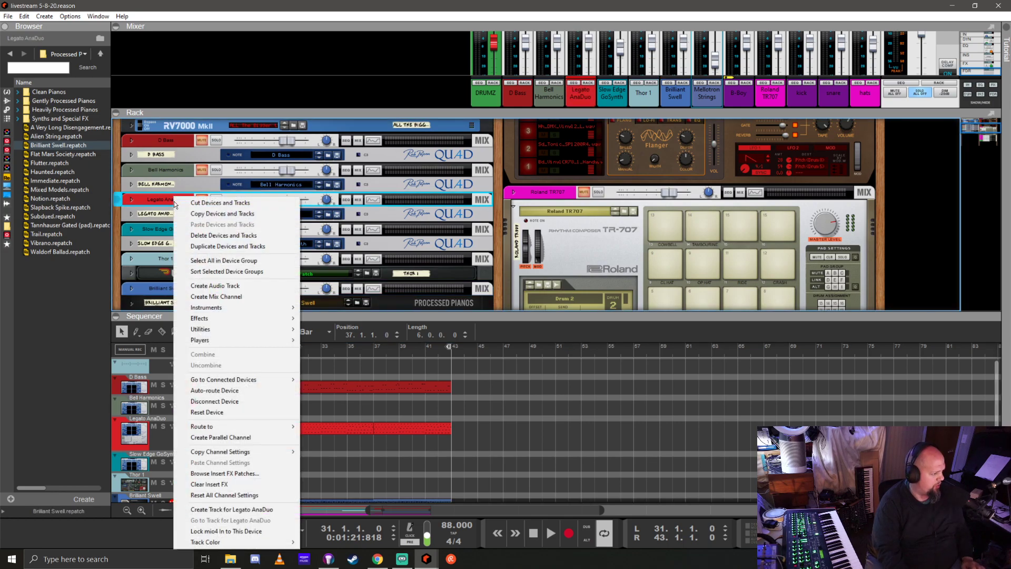
{"action": "left_click", "coordinate": [218, 246]}
Rename the duplicated Legato AnaDuo mix channel as solo bass funk thing and colour its track Kelly Green
{"action": "double_click", "coordinate": [182, 230]}
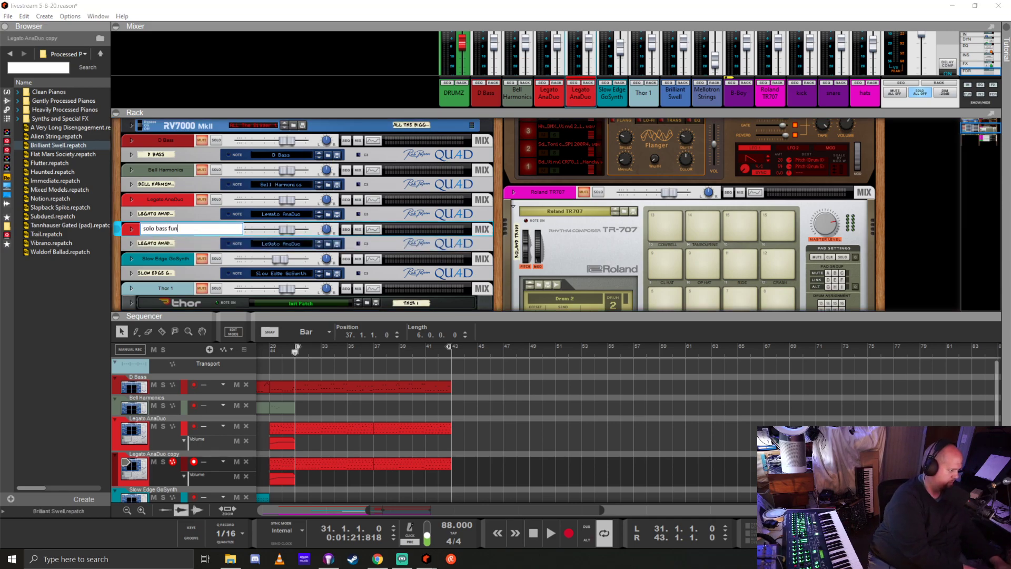
{"action": "type", "text": "solo bass funk thing"}
{"action": "key", "text": "Return"}
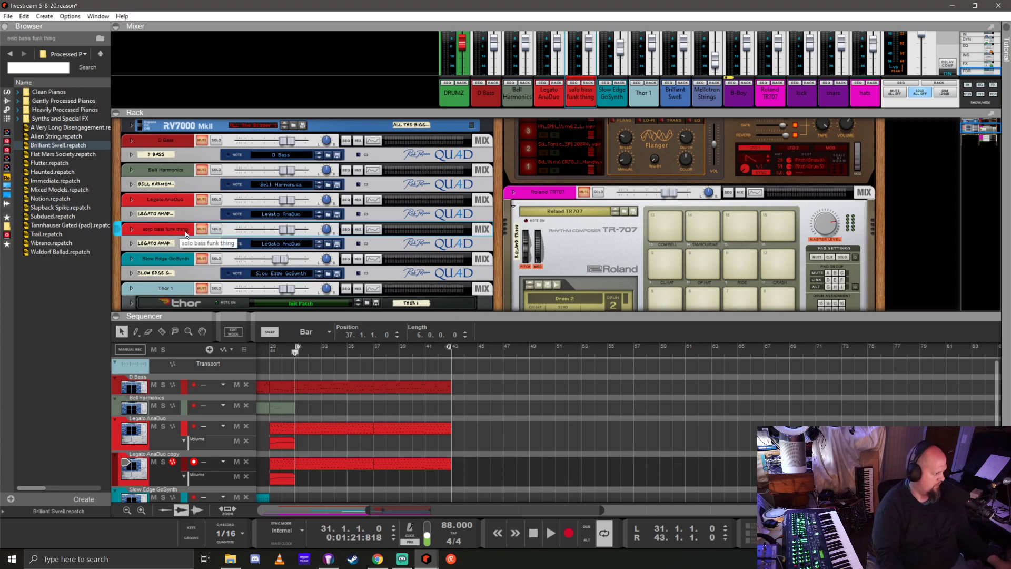
{"action": "right_click", "coordinate": [192, 229]}
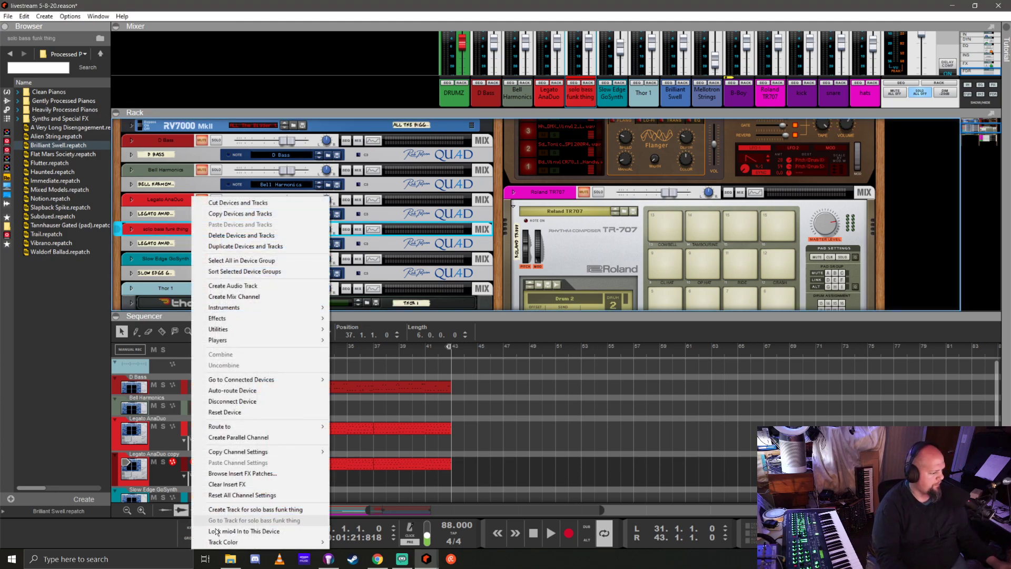
{"action": "mouse_move", "coordinate": [226, 544]}
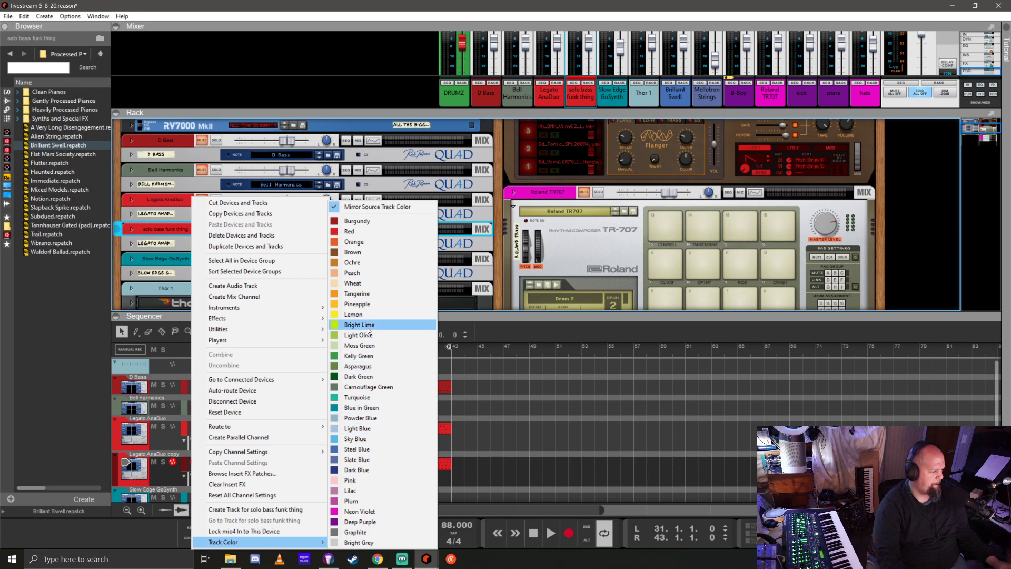
{"action": "left_click", "coordinate": [365, 356]}
Delete all clips and the Volume automation lane from the Legato AnaDuo copy track, leaving that track selected
{"action": "left_click_drag", "start_coordinate": [381, 311], "coordinate": [373, 159]}
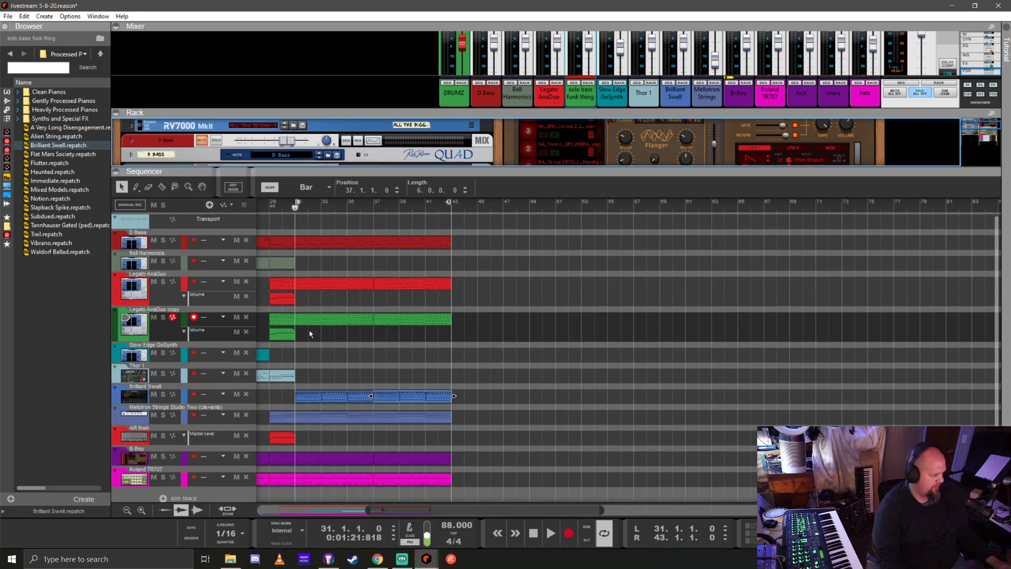
{"action": "scroll", "coordinate": [308, 330], "scroll_direction": "down", "scroll_amount": 4}
{"action": "left_click_drag", "start_coordinate": [630, 341], "coordinate": [481, 331]}
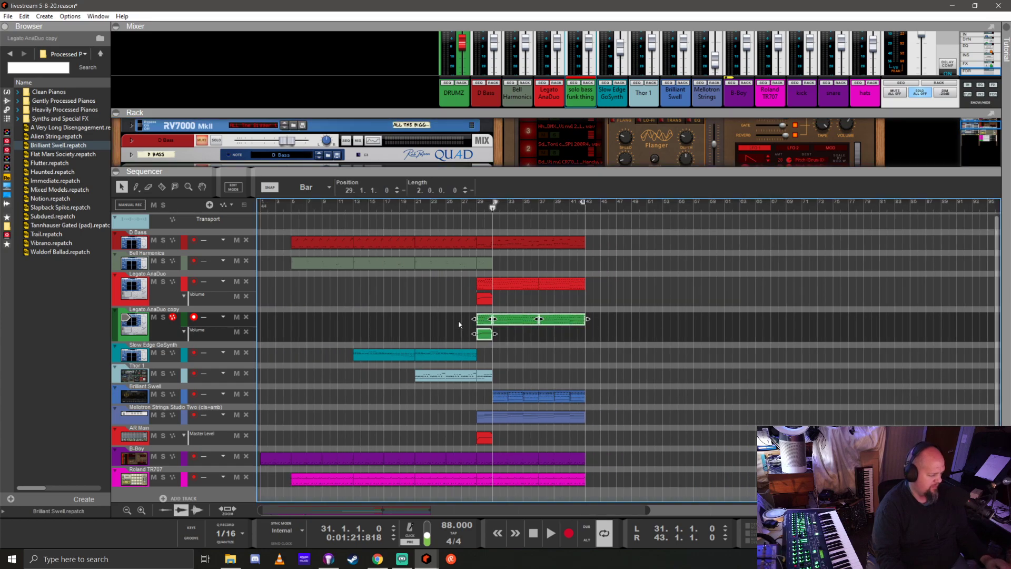
{"action": "key", "text": "Delete"}
{"action": "left_click", "coordinate": [247, 332]}
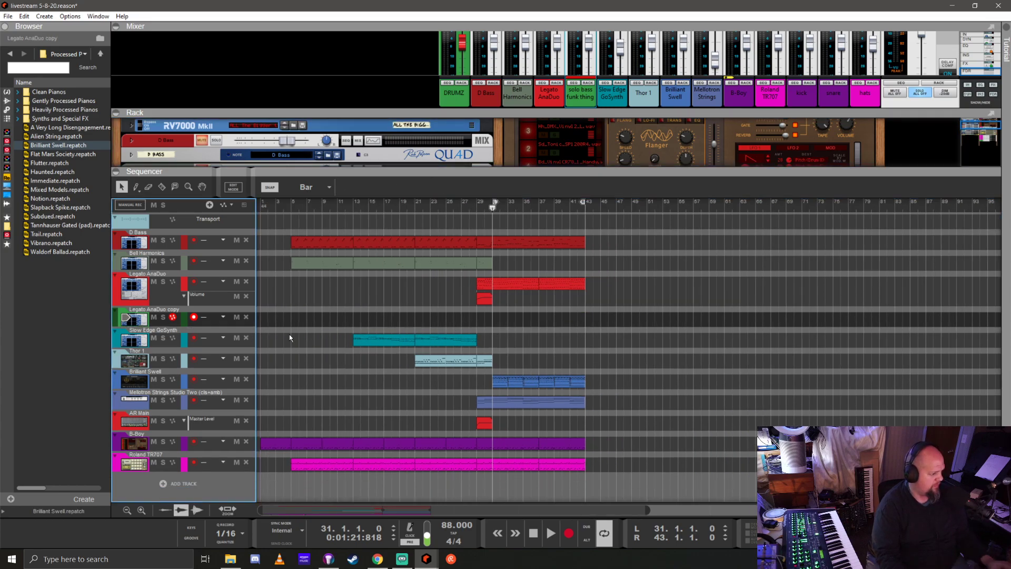
{"action": "left_click", "coordinate": [489, 209]}
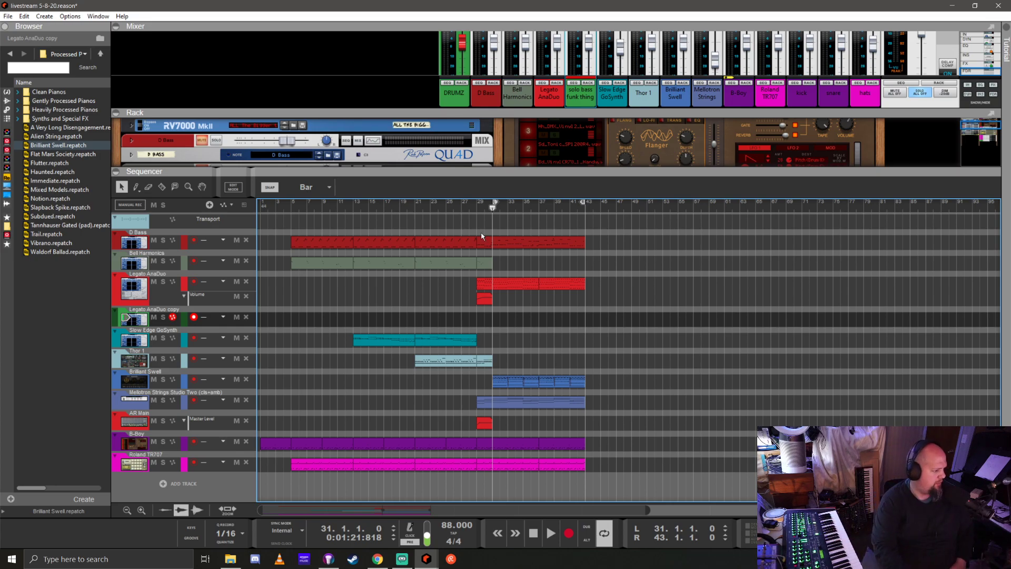
{"action": "left_click", "coordinate": [145, 321]}
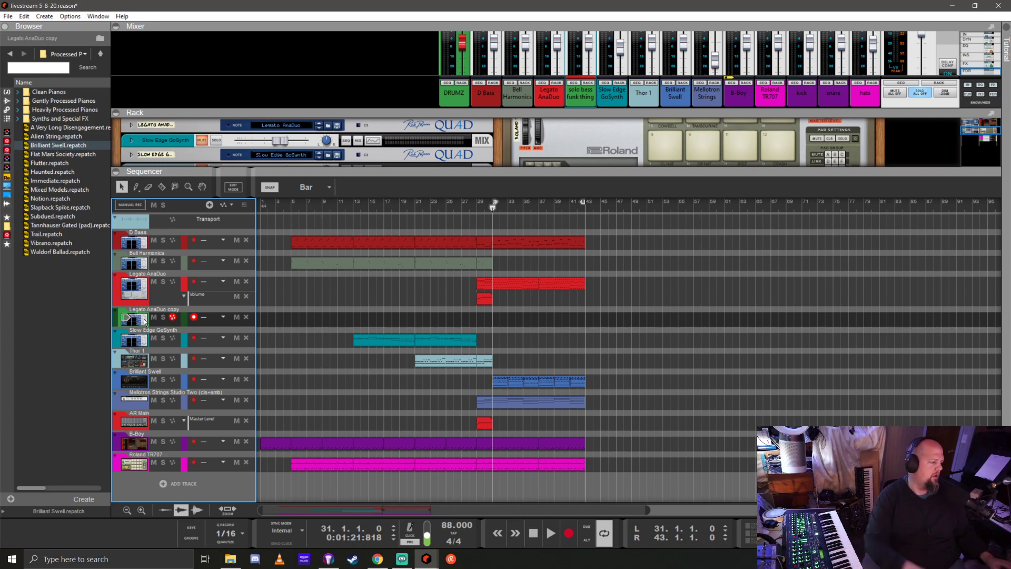
Enlarge the sequencer area and set the song tempo to 58 BPM
{"action": "left_click_drag", "start_coordinate": [590, 111], "coordinate": [647, 114]}
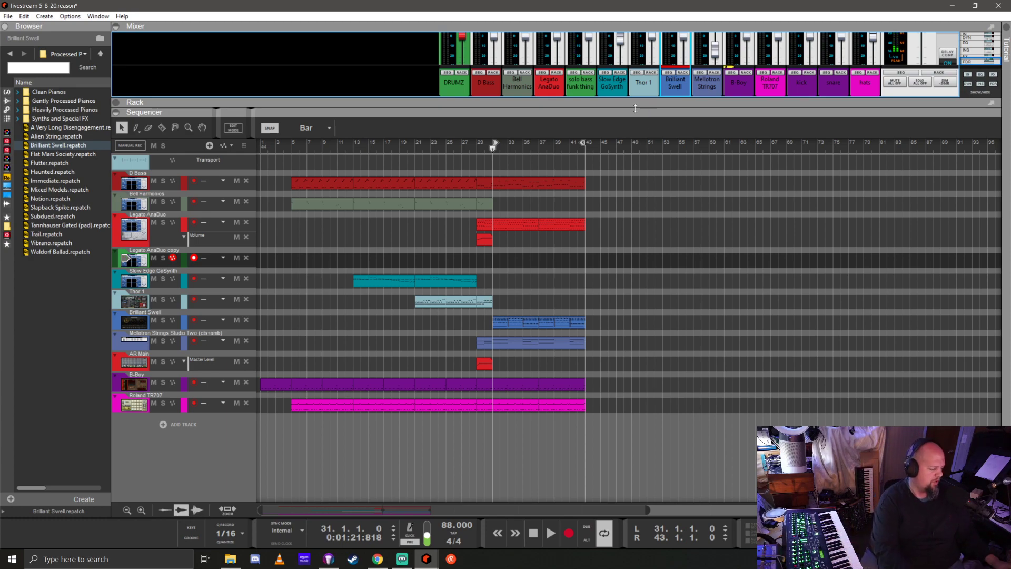
{"action": "double_click", "coordinate": [452, 524]}
{"action": "type", "text": "58"}
{"action": "key", "text": "Return"}
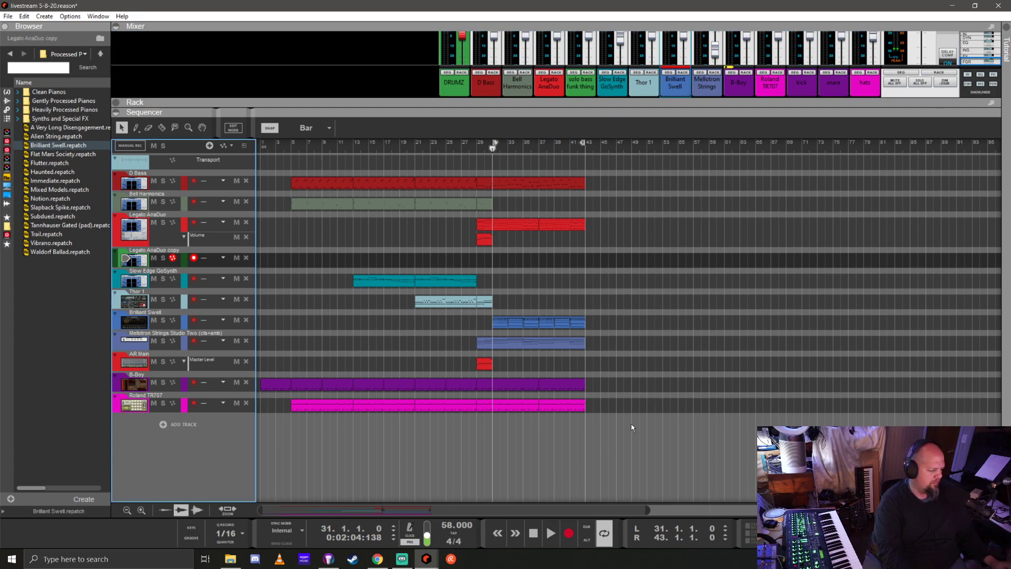
Record a bass solo from bar 31 to 43 on the Legato AnaDuo copy track, and set the tempo to 88 BPM
{"action": "left_click", "coordinate": [704, 368]}
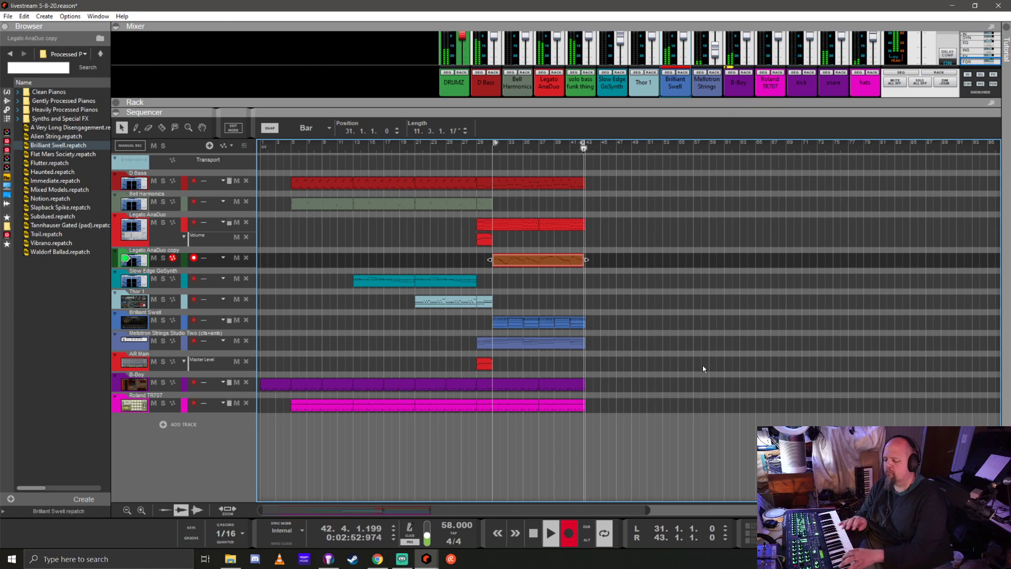
{"action": "key", "text": "space"}
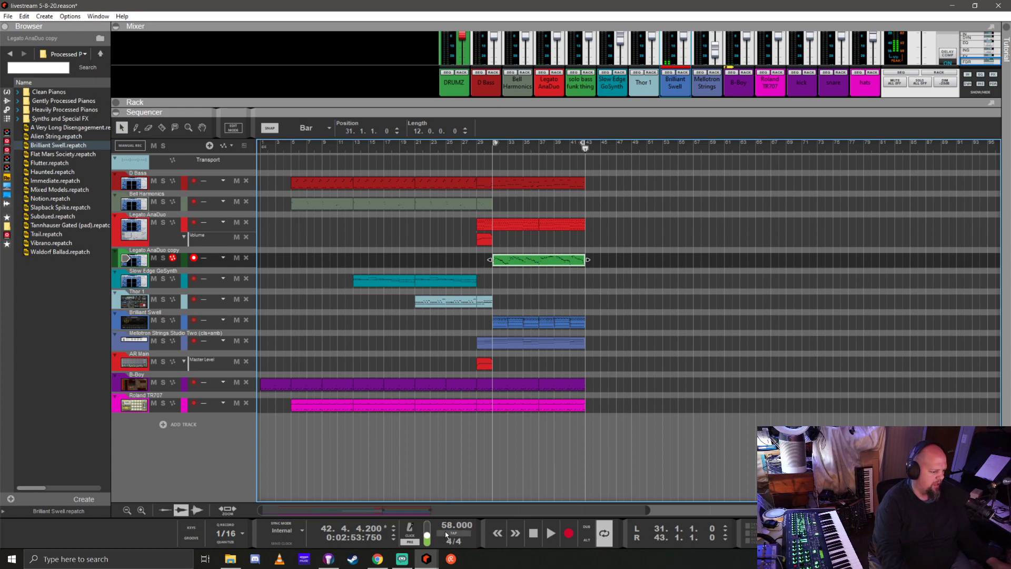
{"action": "left_click_drag", "start_coordinate": [448, 528], "coordinate": [471, 462]}
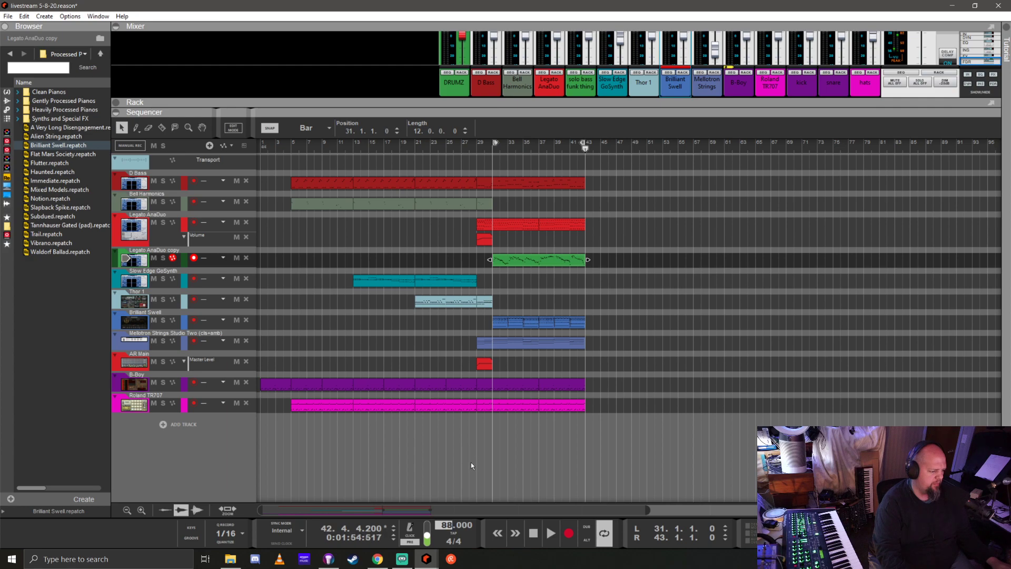
Open the recorded solo clip for note editing and move the song position to bar 41
{"action": "double_click", "coordinate": [565, 260]}
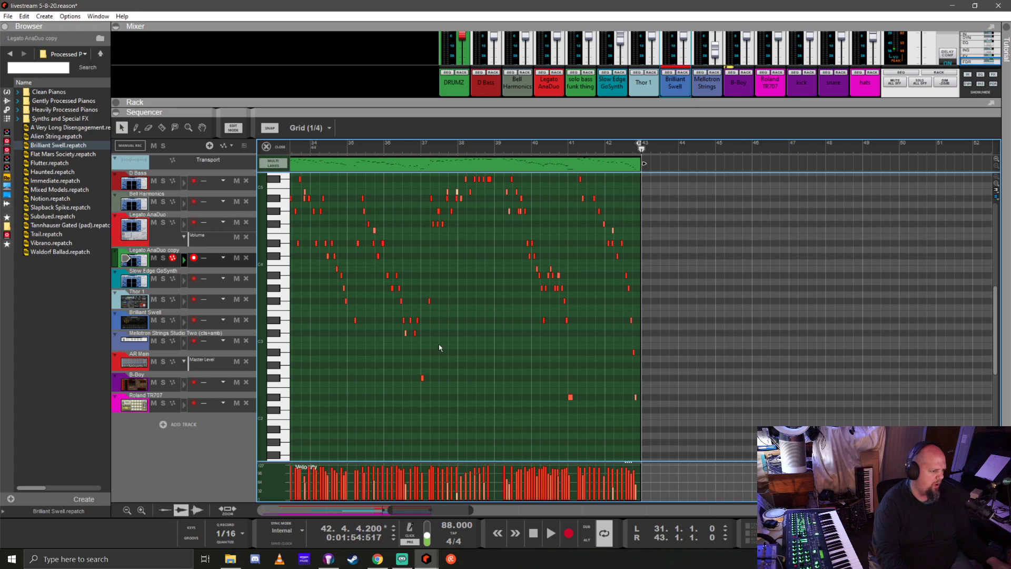
{"action": "scroll", "coordinate": [457, 333], "scroll_direction": "up", "scroll_amount": 3}
{"action": "scroll", "coordinate": [642, 365], "scroll_direction": "up", "scroll_amount": 2}
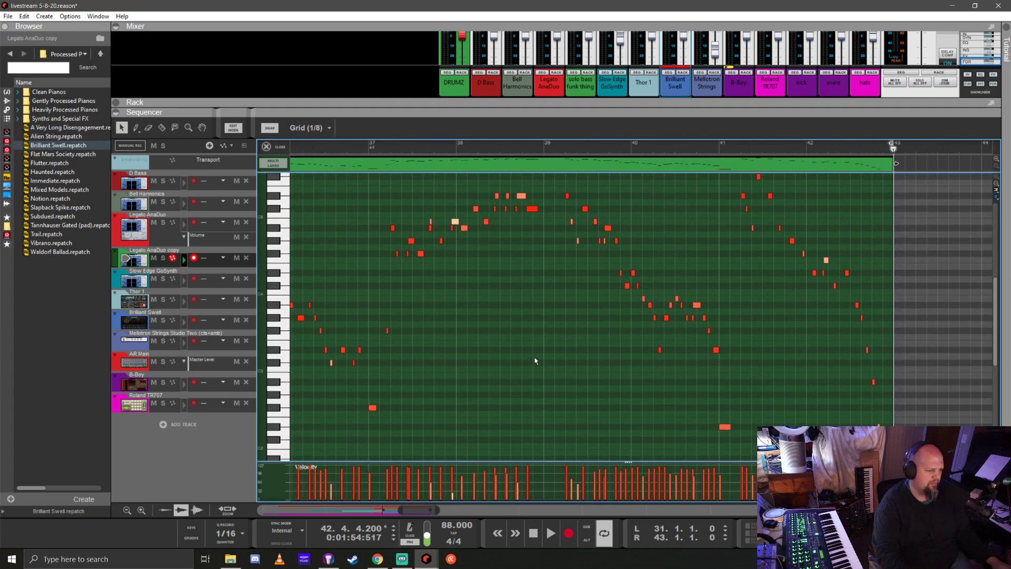
{"action": "scroll", "coordinate": [531, 354], "scroll_direction": "left", "scroll_amount": 2}
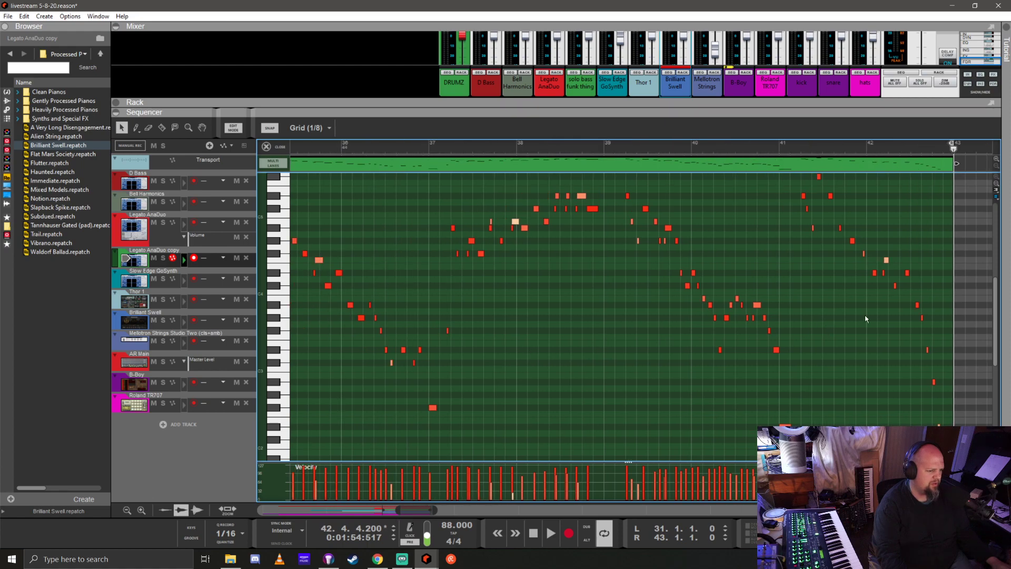
{"action": "scroll", "coordinate": [866, 318], "scroll_direction": "right", "scroll_amount": 3}
{"action": "scroll", "coordinate": [728, 286], "scroll_direction": "up", "scroll_amount": 4}
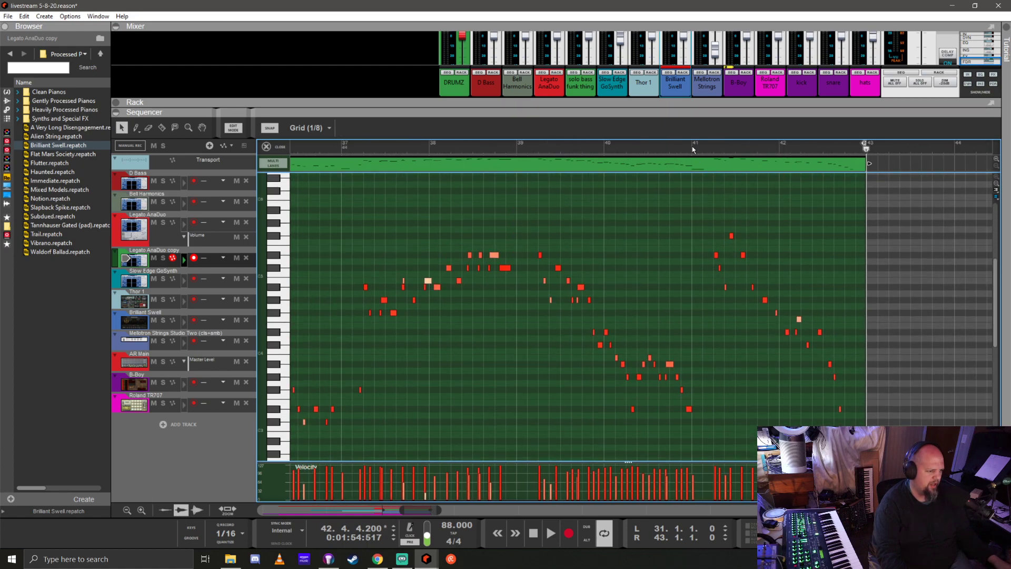
{"action": "key", "text": "space"}
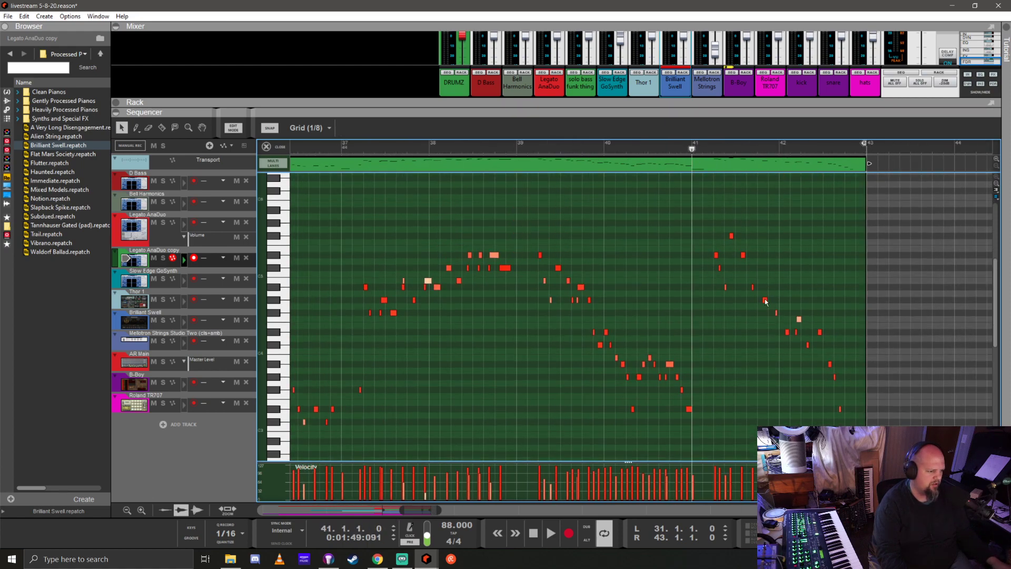
Solo the Legato AnaDuo copy track and play it from bar 41, keeping the quantize value at 1/16
{"action": "left_click", "coordinate": [163, 258]}
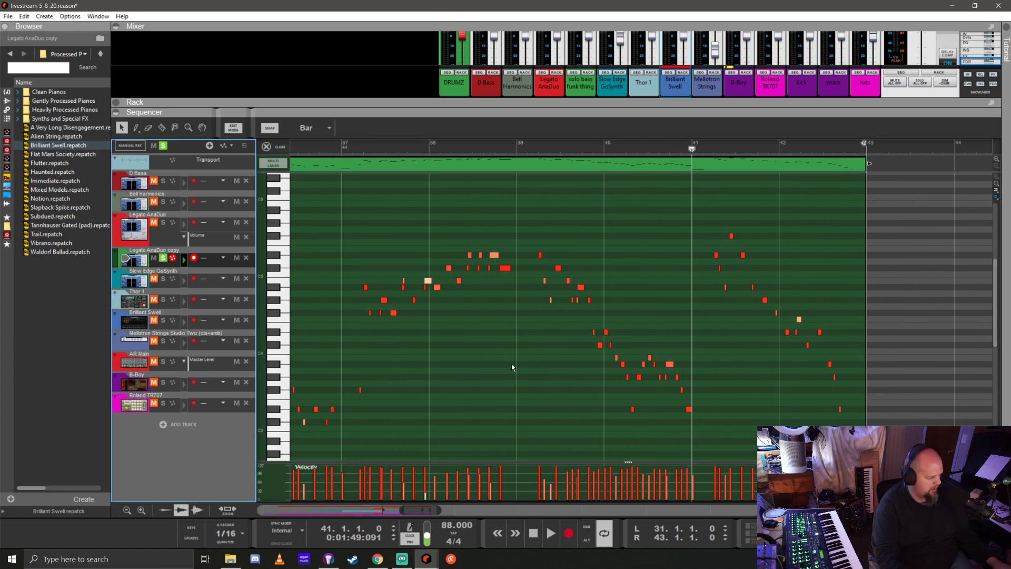
{"action": "key", "text": "space"}
{"action": "left_click", "coordinate": [220, 534]}
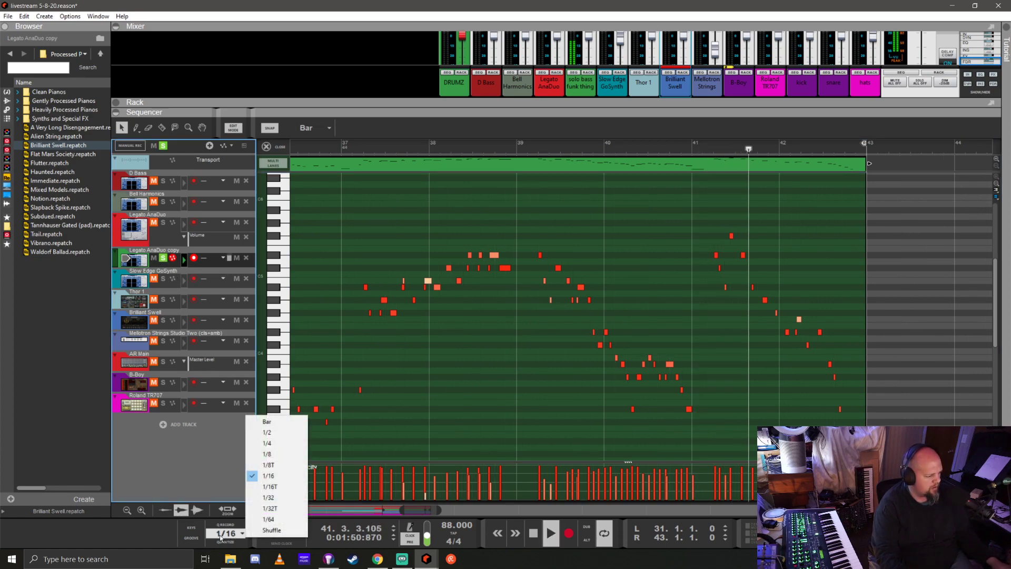
{"action": "left_click", "coordinate": [268, 475]}
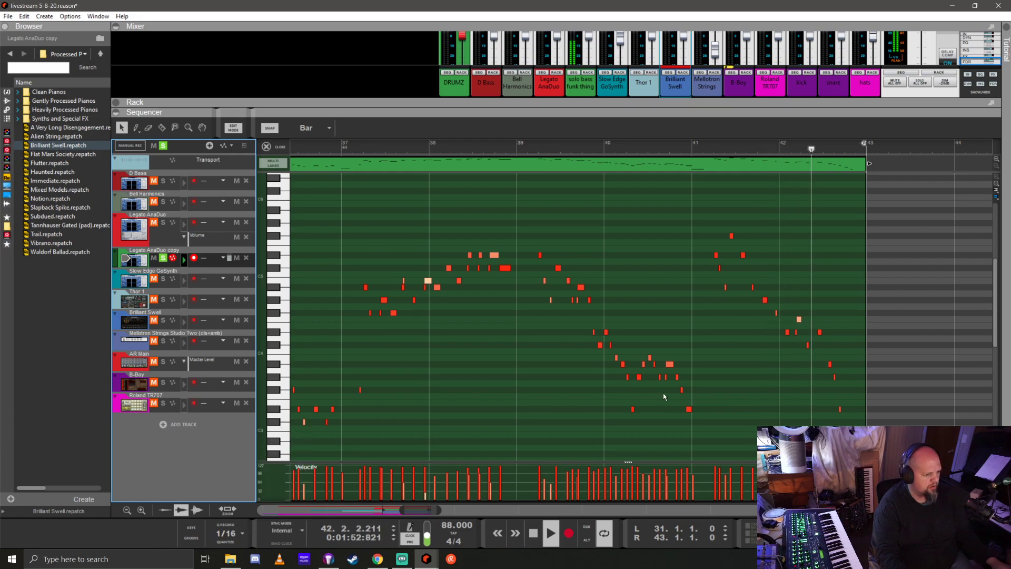
{"action": "key", "text": "space"}
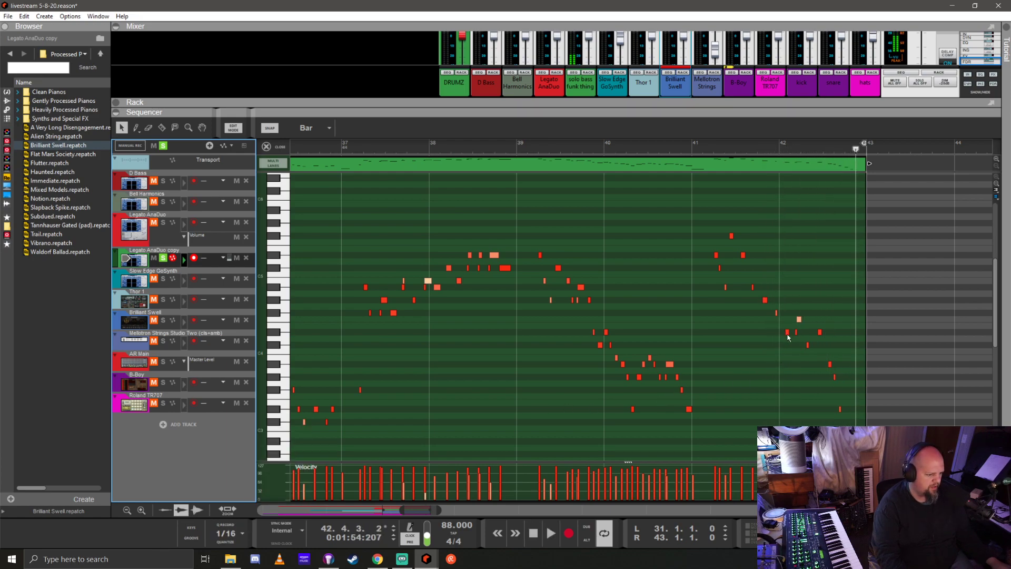
Replay the solo from bar 41 and quantize the F#4 note just before bar 42 to 1/16
{"action": "left_click", "coordinate": [788, 333]}
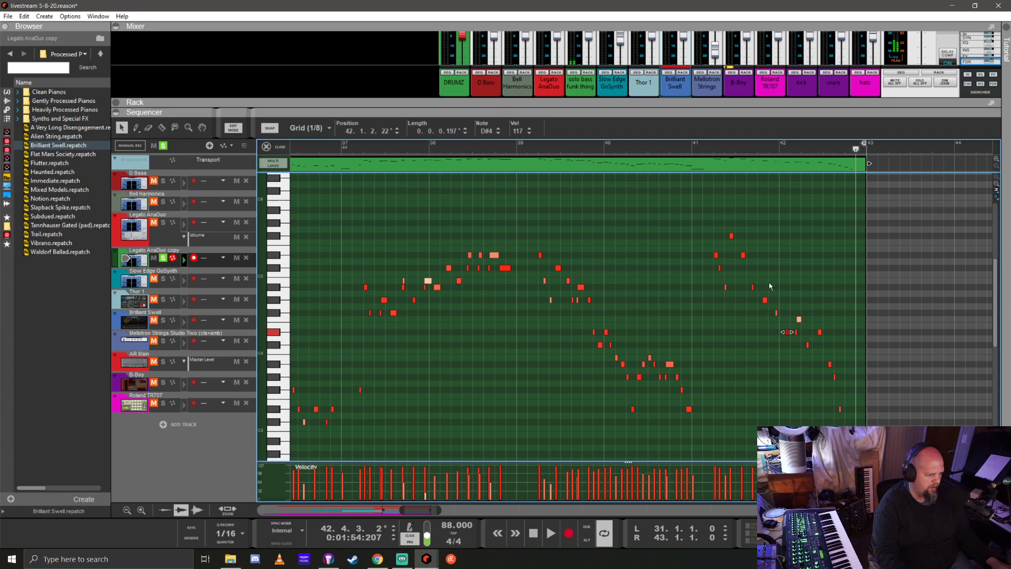
{"action": "left_click", "coordinate": [690, 149]}
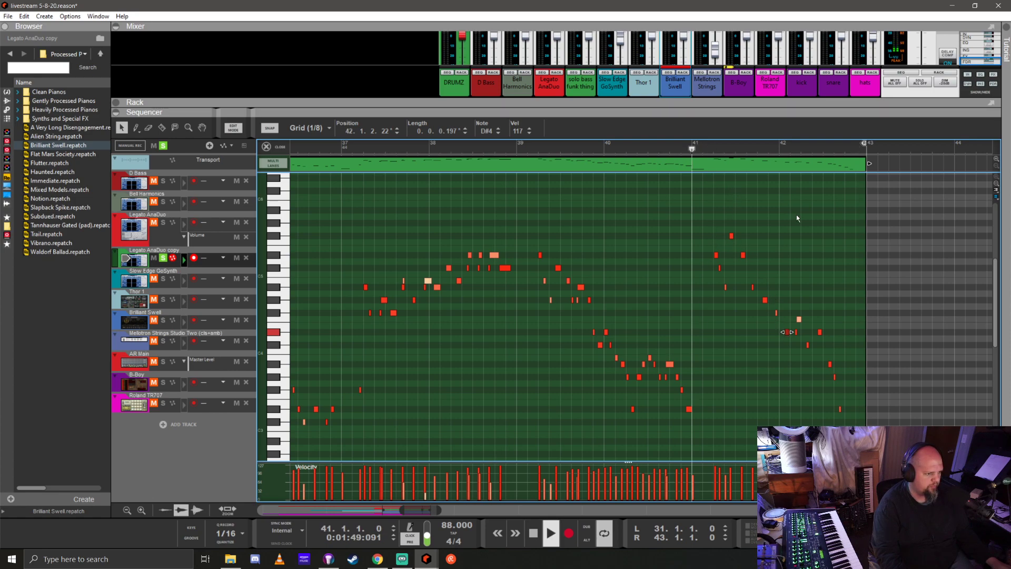
{"action": "key", "text": "space"}
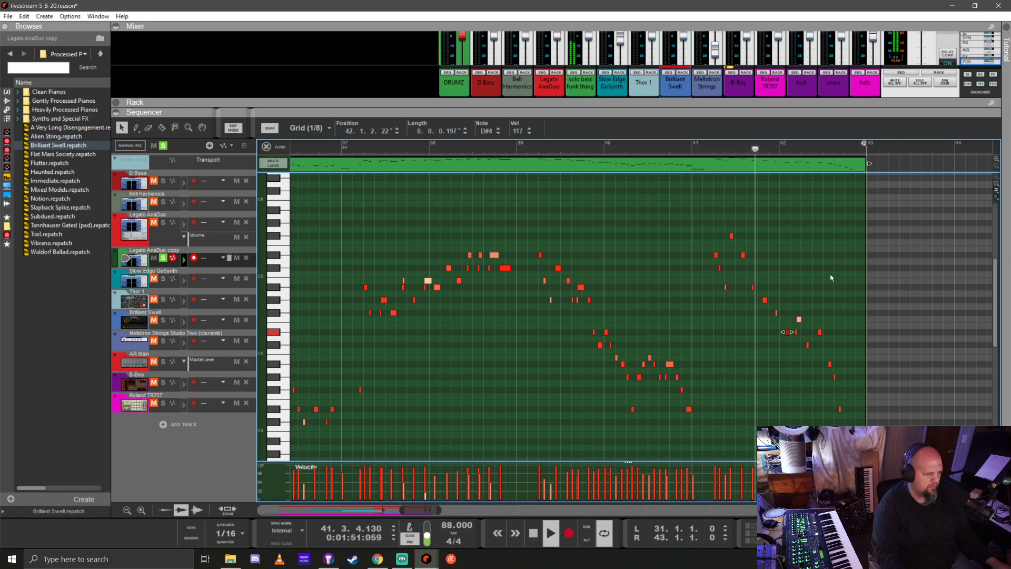
{"action": "left_click", "coordinate": [777, 314]}
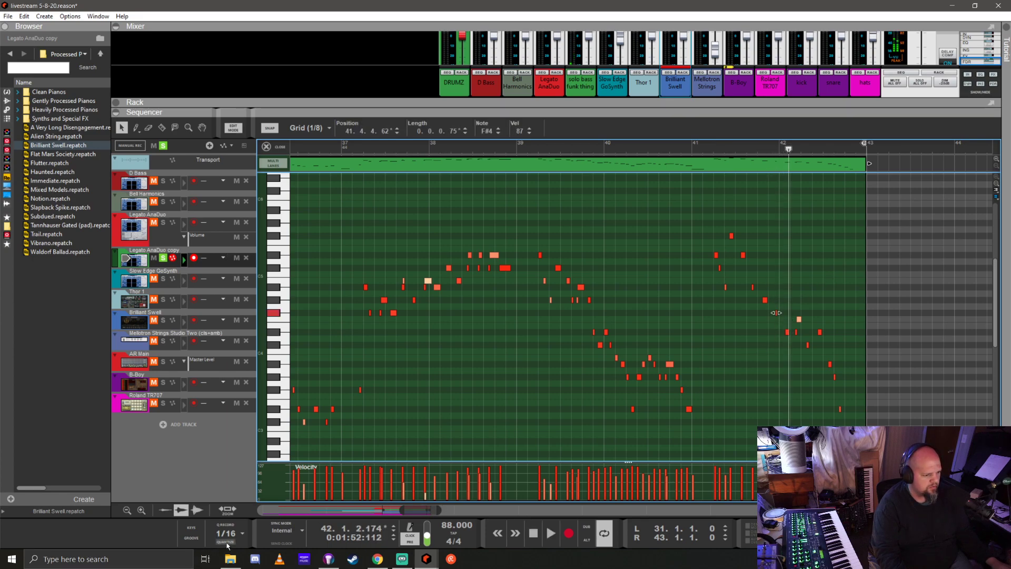
{"action": "left_click", "coordinate": [226, 543]}
{"action": "left_click", "coordinate": [696, 144]}
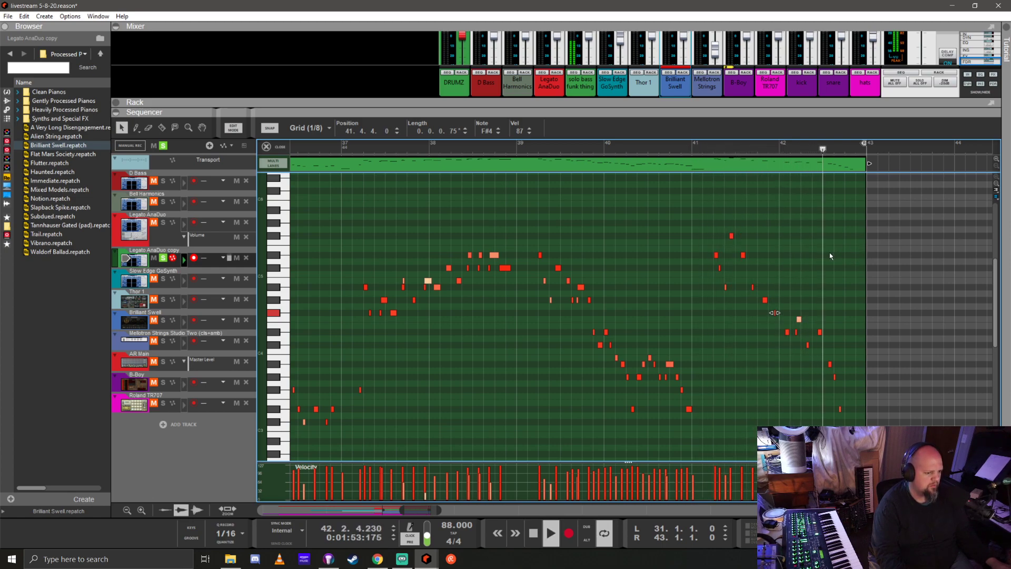
Leave the note editor, return to bar 31, and unfold the solo bass's Legato AnaDuo device in an enlarged rack
{"action": "left_click", "coordinate": [276, 147]}
{"action": "scroll", "coordinate": [416, 346], "scroll_direction": "left", "scroll_amount": 5}
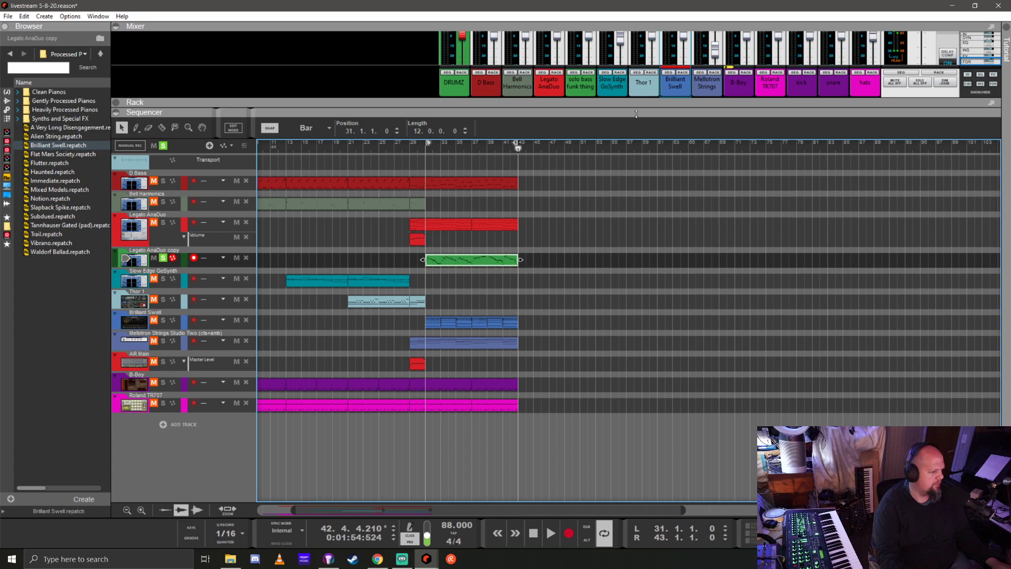
{"action": "left_click_drag", "start_coordinate": [636, 114], "coordinate": [553, 433]}
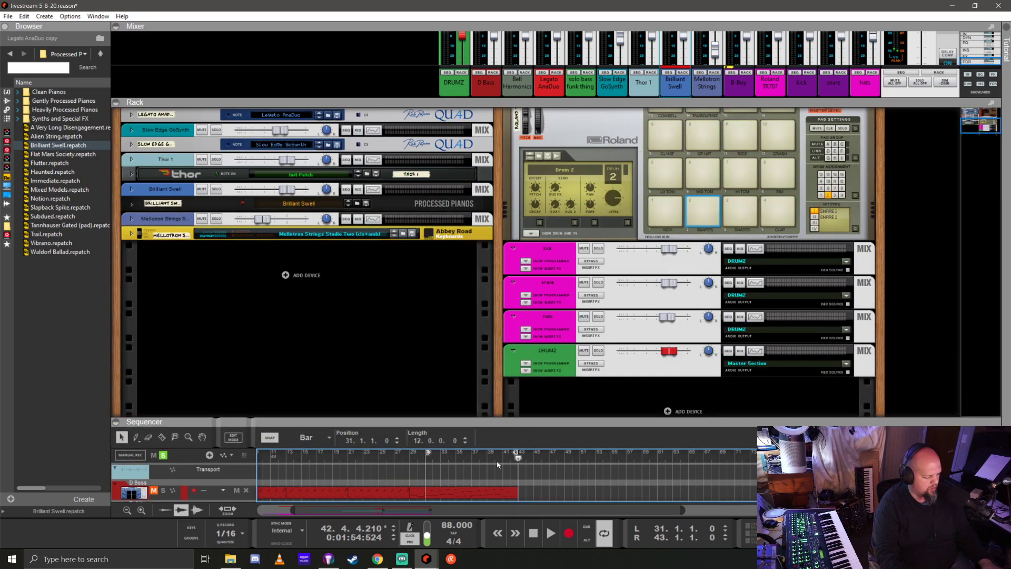
{"action": "key", "text": "space"}
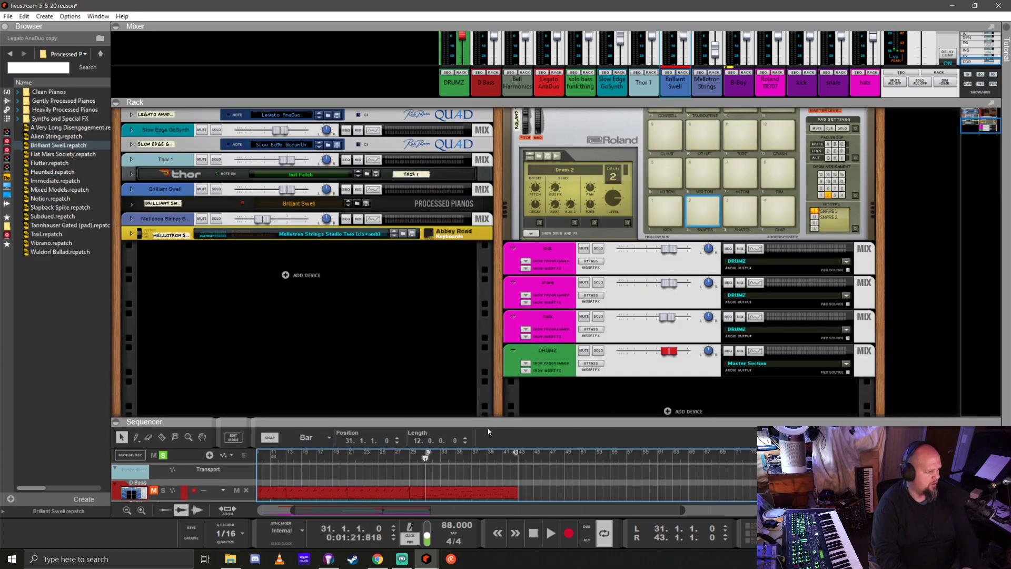
{"action": "scroll", "coordinate": [175, 290], "scroll_direction": "up", "scroll_amount": 5}
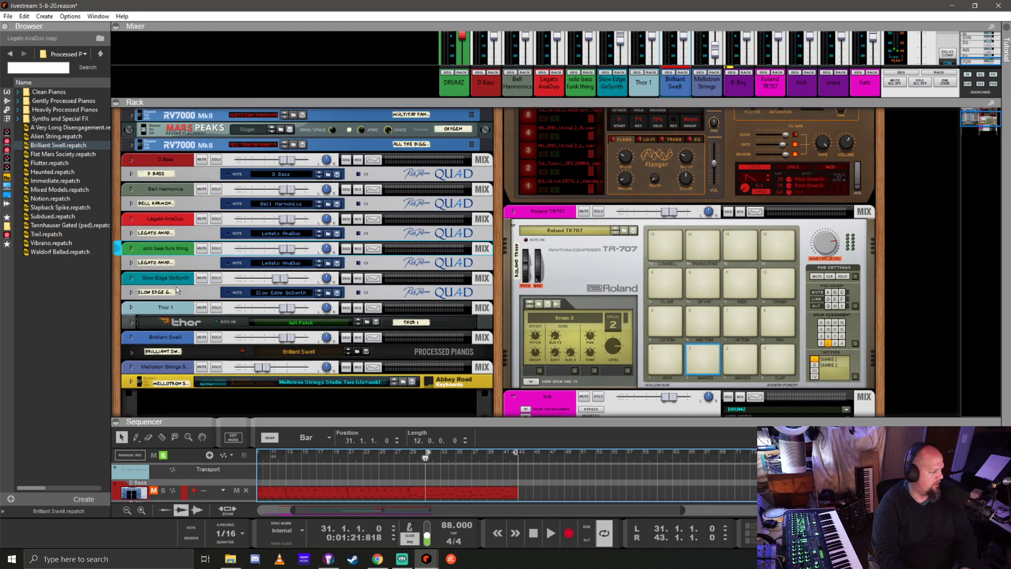
{"action": "left_click", "coordinate": [131, 262]}
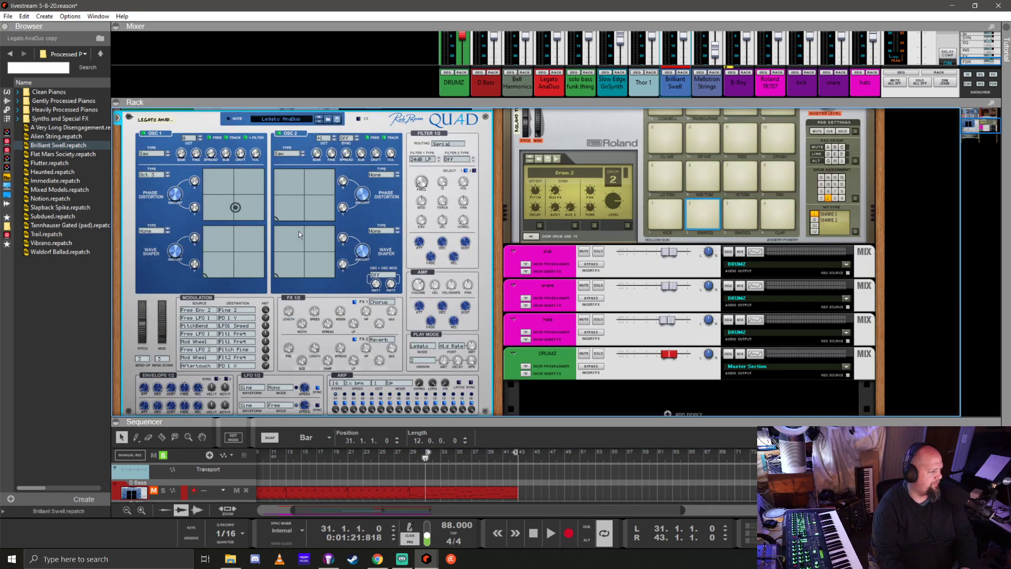
Set the solo bass device's Filter 1 type to 12dB LP while the solo plays
{"action": "left_click", "coordinate": [7, 93]}
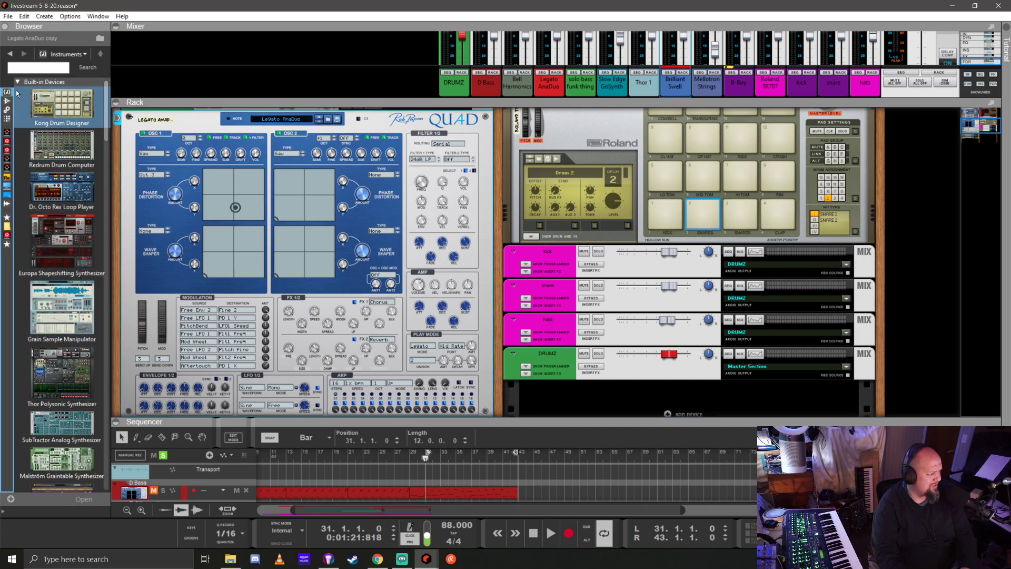
{"action": "scroll", "coordinate": [247, 220], "scroll_direction": "down", "scroll_amount": 1}
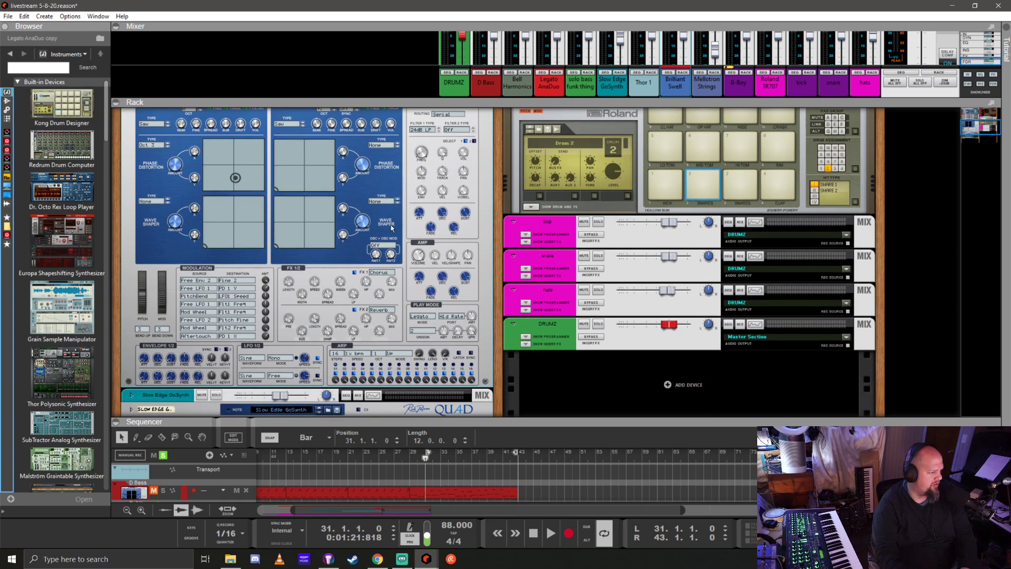
{"action": "scroll", "coordinate": [391, 225], "scroll_direction": "up", "scroll_amount": 2}
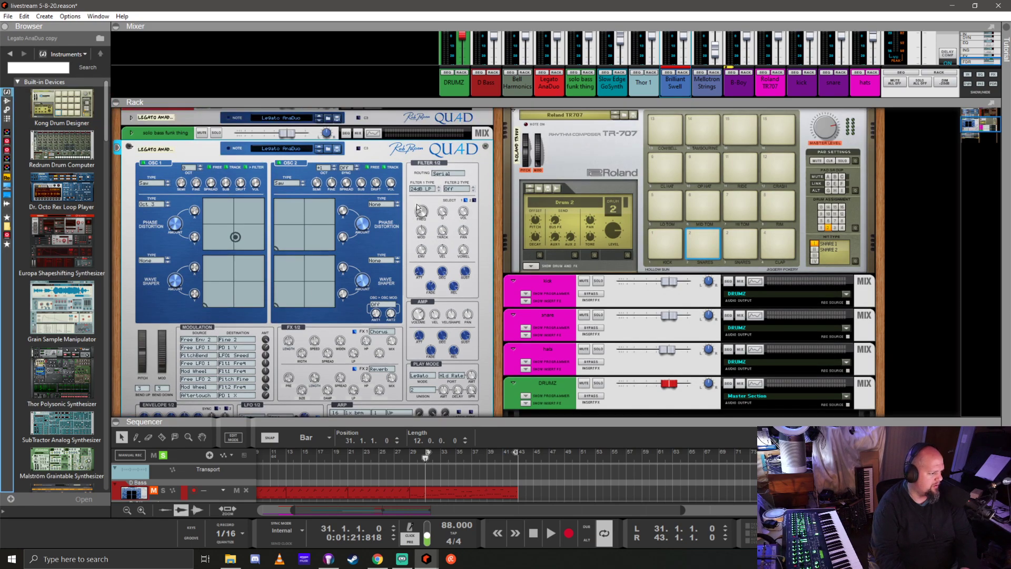
{"action": "left_click", "coordinate": [427, 189]}
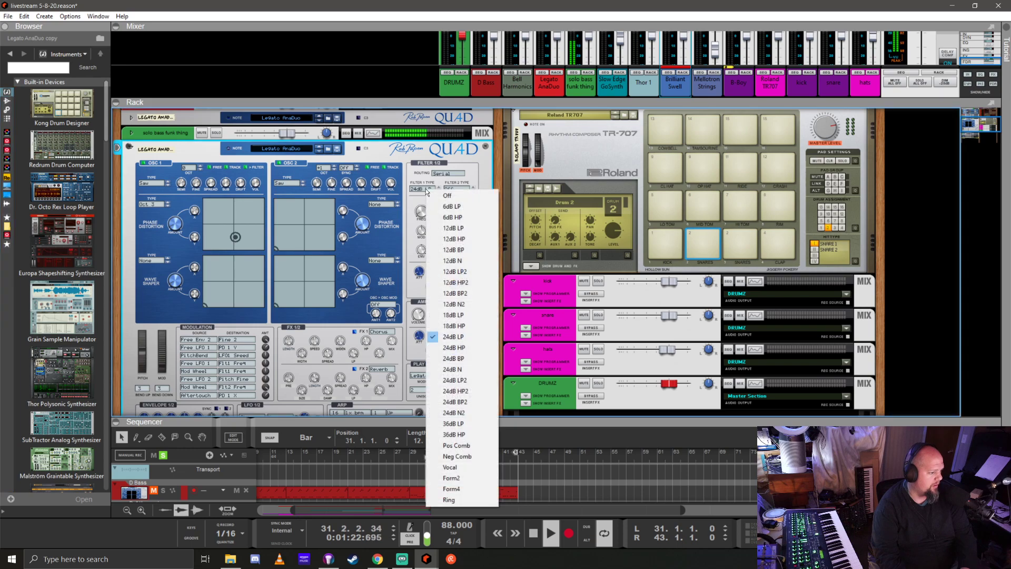
{"action": "left_click", "coordinate": [461, 228]}
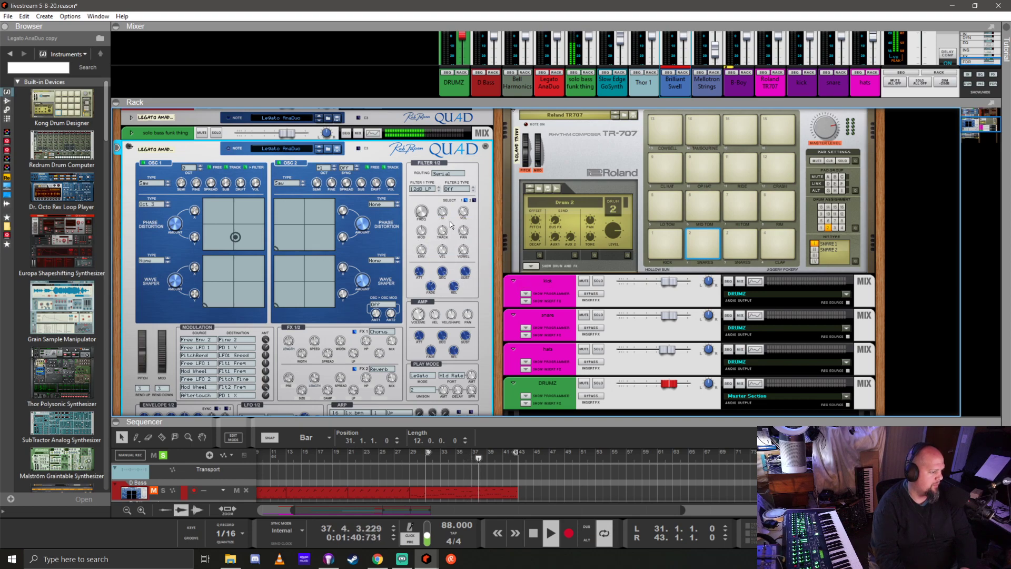
Change the solo bass device's Filter 1 type to 12dB HP during playback
{"action": "scroll", "coordinate": [368, 304], "scroll_direction": "down", "scroll_amount": 3}
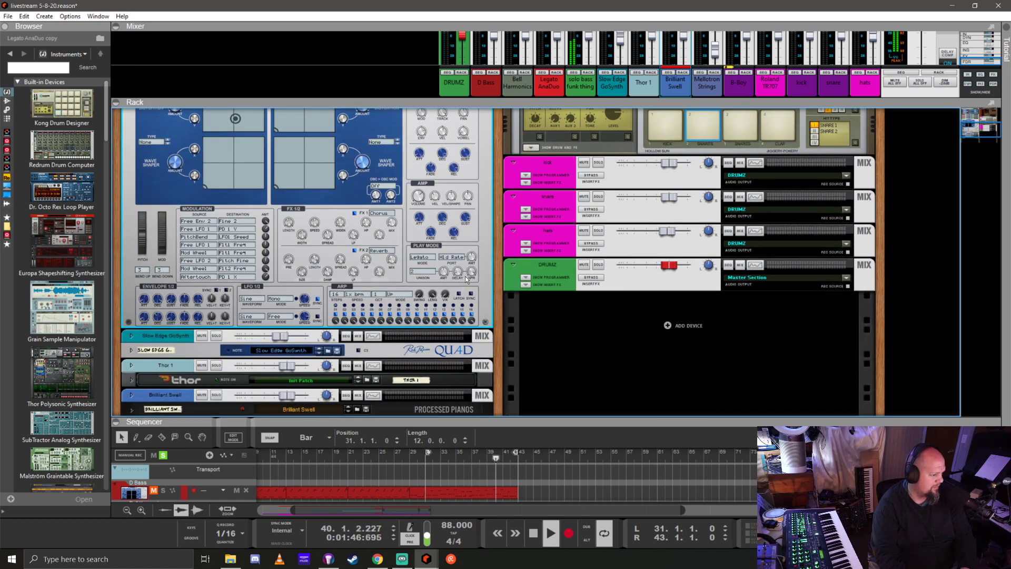
{"action": "mouse_move", "coordinate": [472, 259]}
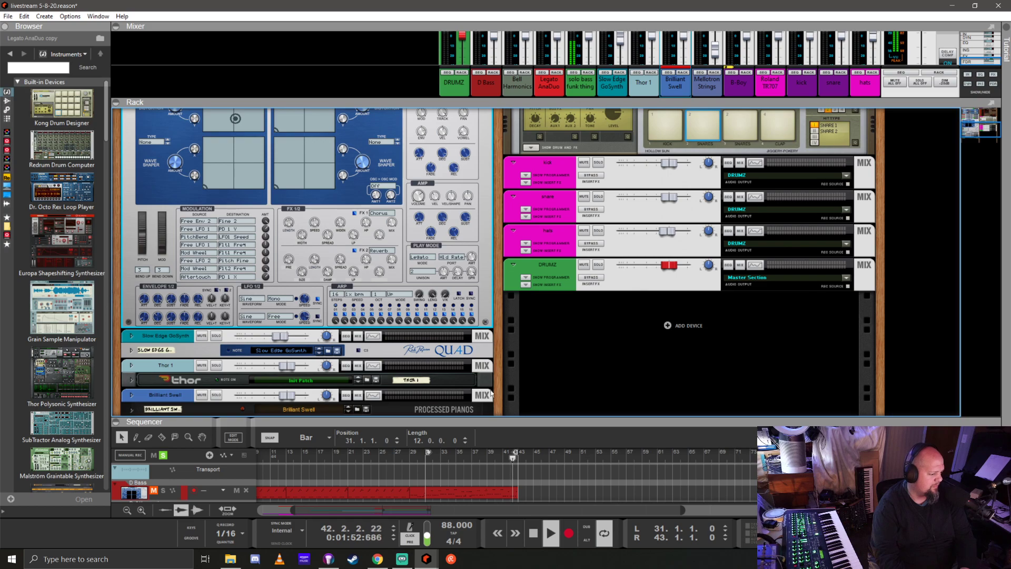
{"action": "mouse_move", "coordinate": [519, 424]}
{"action": "left_mouse_down"}
{"action": "mouse_move", "coordinate": [519, 212]}
{"action": "mouse_move", "coordinate": [520, 412]}
{"action": "left_mouse_up"}
{"action": "scroll", "coordinate": [360, 278], "scroll_direction": "up", "scroll_amount": 5}
{"action": "left_click", "coordinate": [425, 278]}
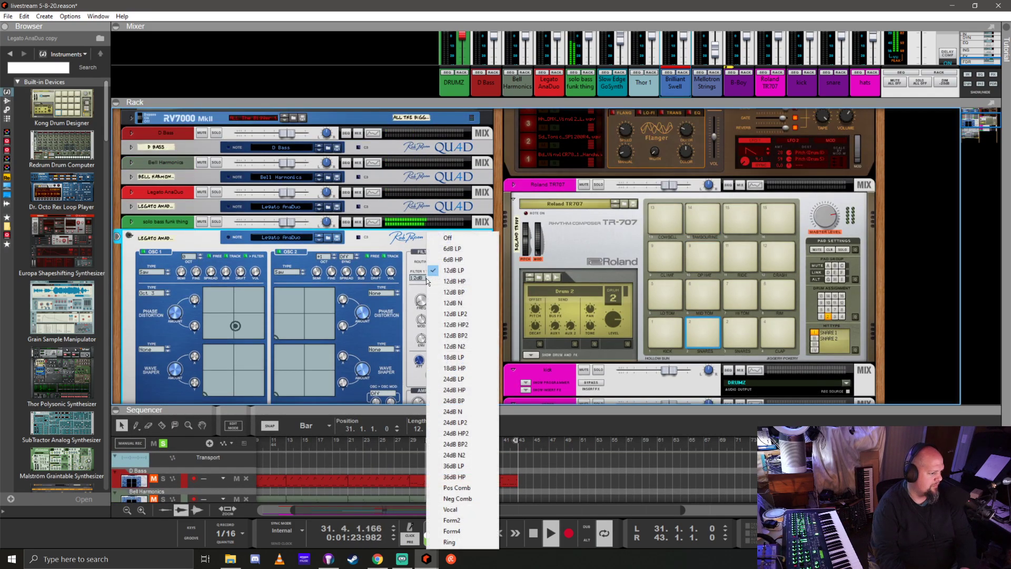
{"action": "left_click", "coordinate": [454, 281]}
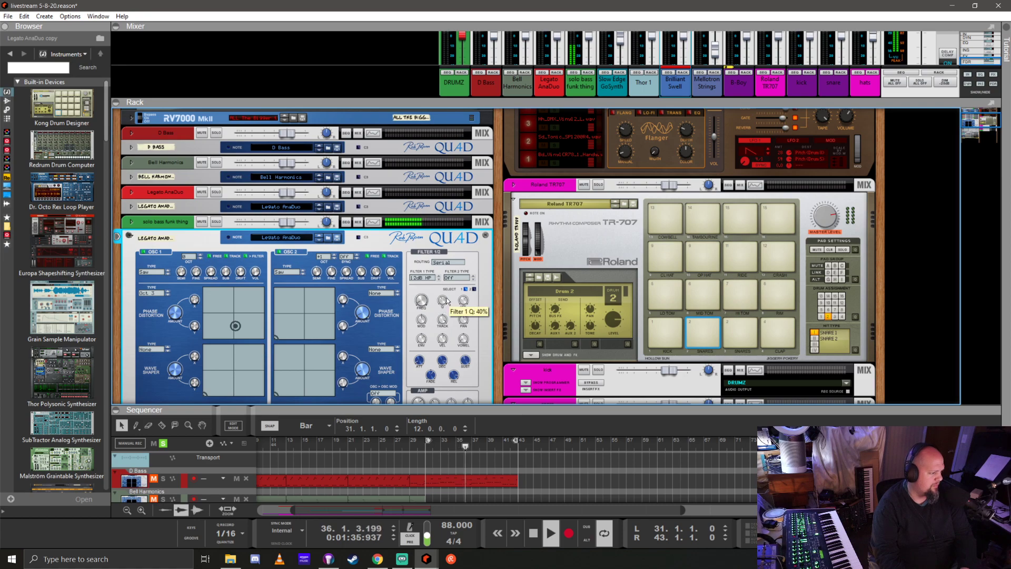
Fold the solo bass device, enlarge the sequencer, and slightly lower the solo bass funk thing channel's level
{"action": "left_click", "coordinate": [129, 236]}
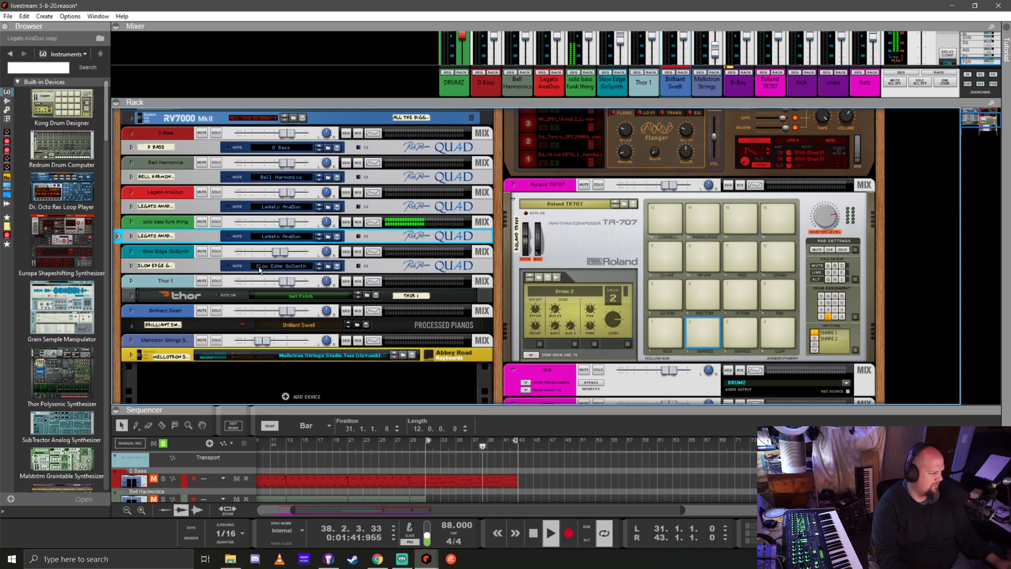
{"action": "left_click_drag", "start_coordinate": [555, 413], "coordinate": [555, 331]}
{"action": "left_click_drag", "start_coordinate": [292, 224], "coordinate": [284, 222]}
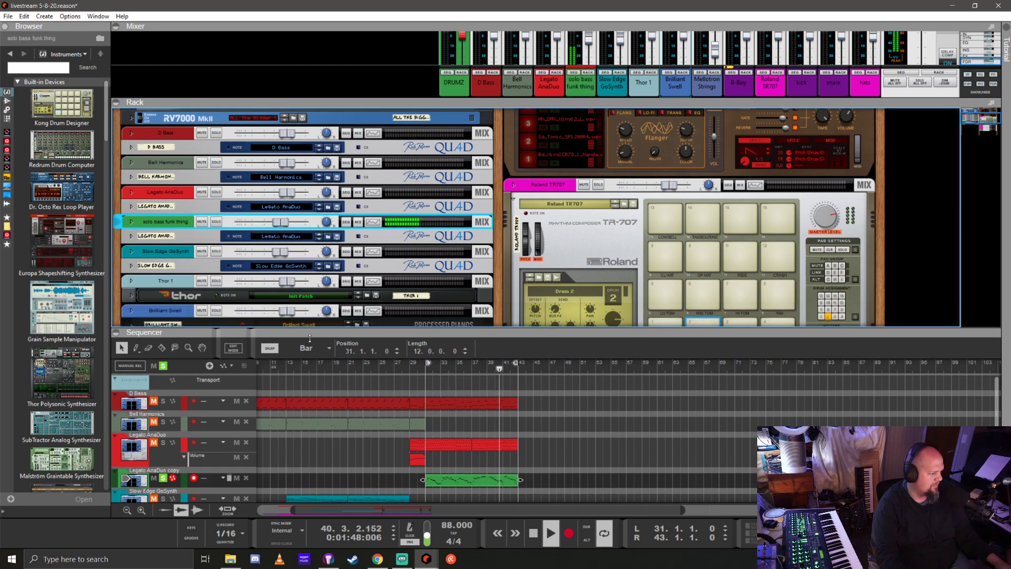
Enlarge the sequencer, clear all track solos, and play the full mix from about bar 12
{"action": "left_click_drag", "start_coordinate": [436, 335], "coordinate": [467, 184]}
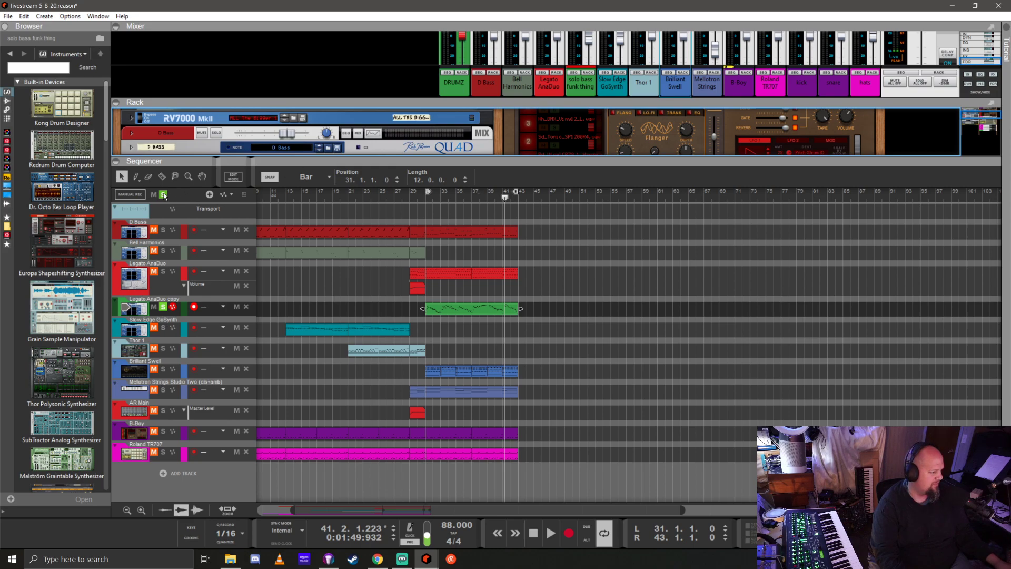
{"action": "left_click", "coordinate": [164, 194]}
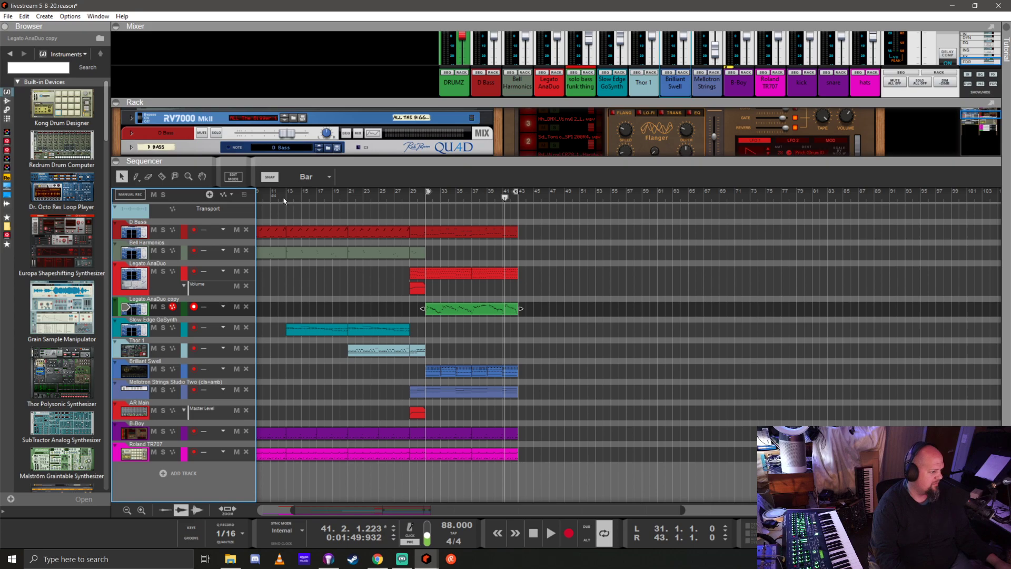
{"action": "left_click", "coordinate": [283, 197]}
{"action": "key", "text": "space"}
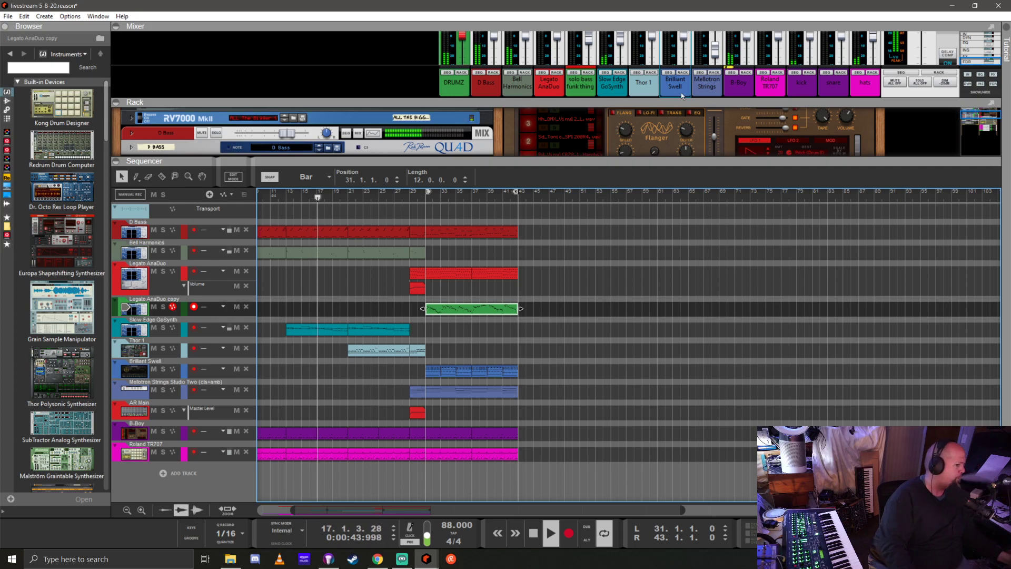
Enable FX send 7 on the solo bass funk thing mixer channel and slightly lower its fader
{"action": "key", "text": "F6"}
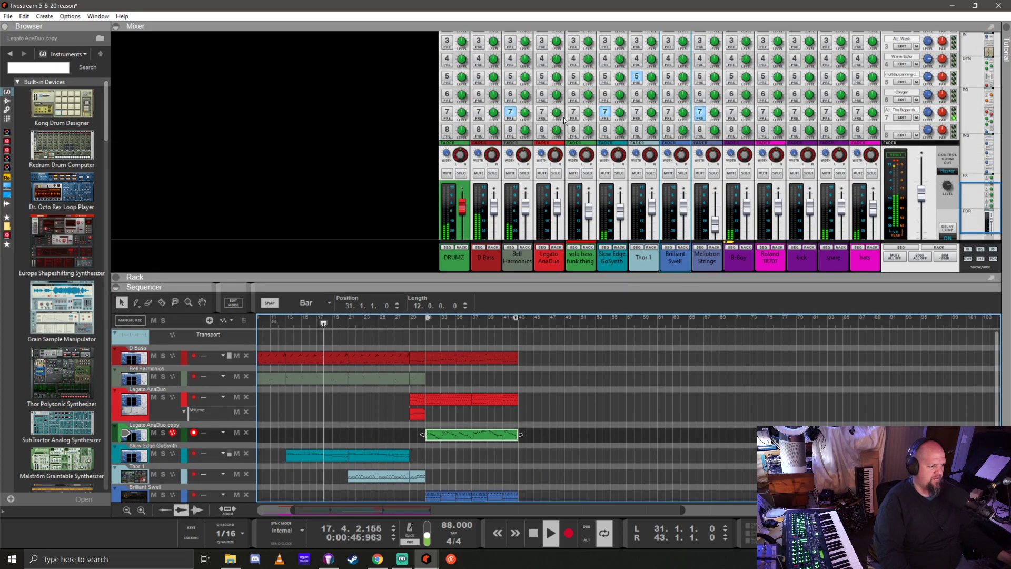
{"action": "left_click", "coordinate": [567, 122]}
{"action": "scroll", "coordinate": [591, 185], "scroll_direction": "down", "scroll_amount": 2}
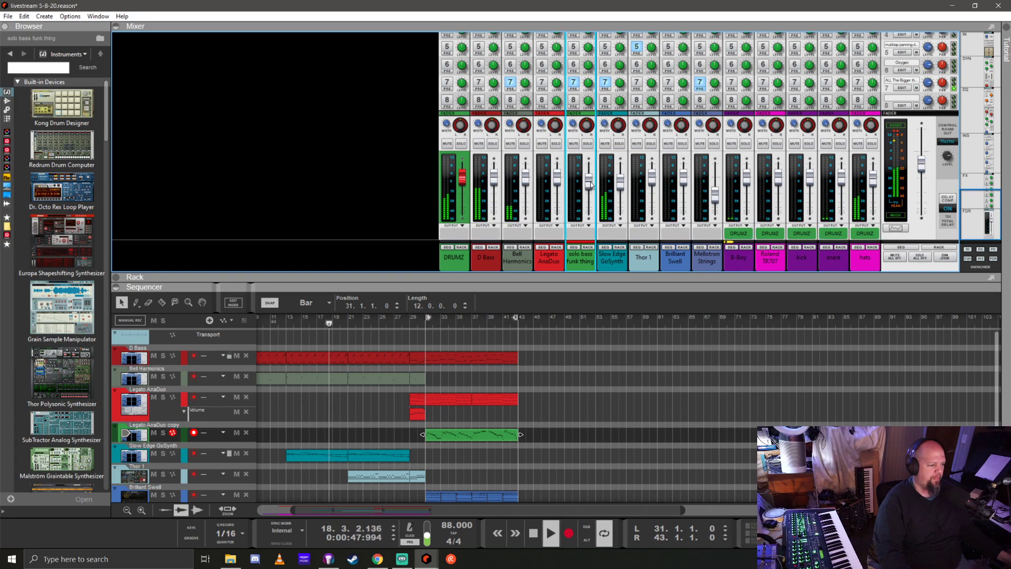
{"action": "left_click_drag", "start_coordinate": [591, 185], "coordinate": [592, 198]}
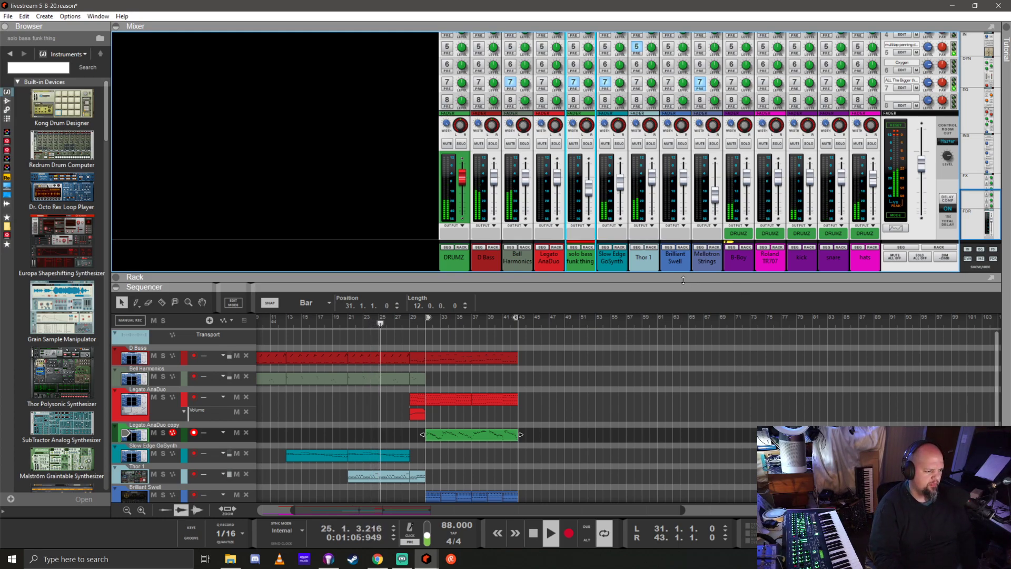
Rename the Thor 1 mixer channel as short pluck and turn down its FX 5 send level
{"action": "left_click", "coordinate": [642, 258]}
{"action": "double_click", "coordinate": [641, 258]}
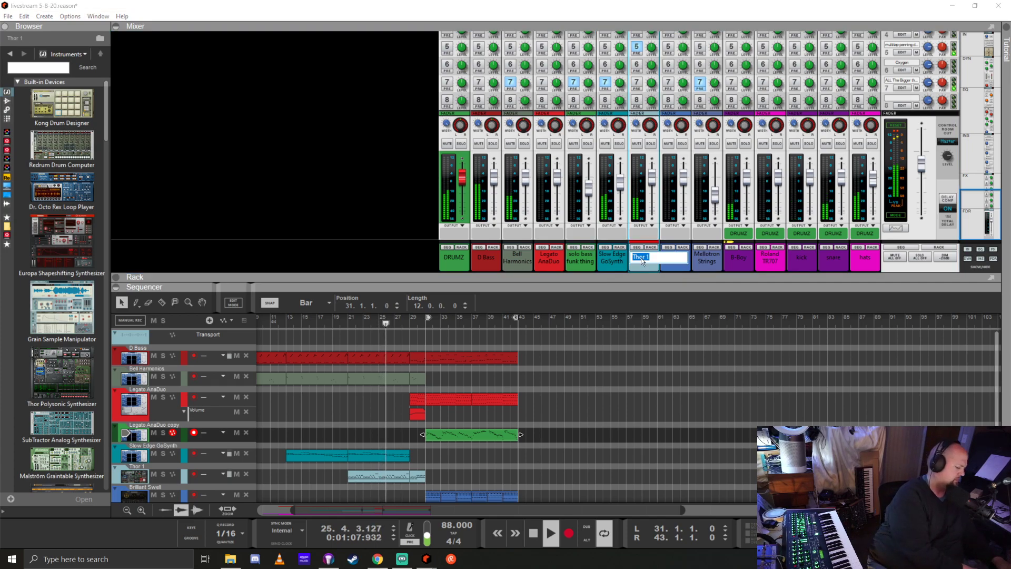
{"action": "type", "text": "short pluck"}
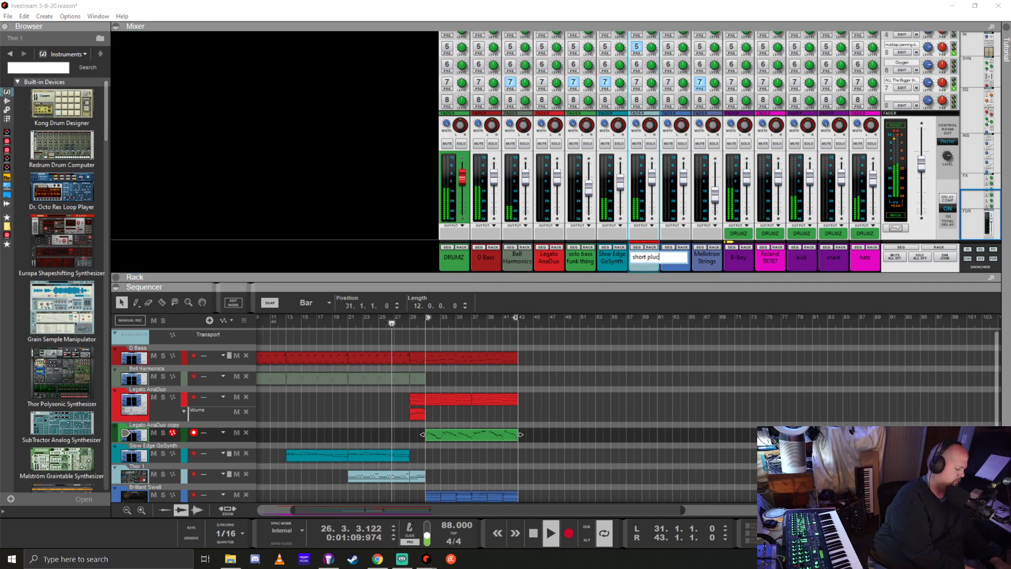
{"action": "key", "text": "Return"}
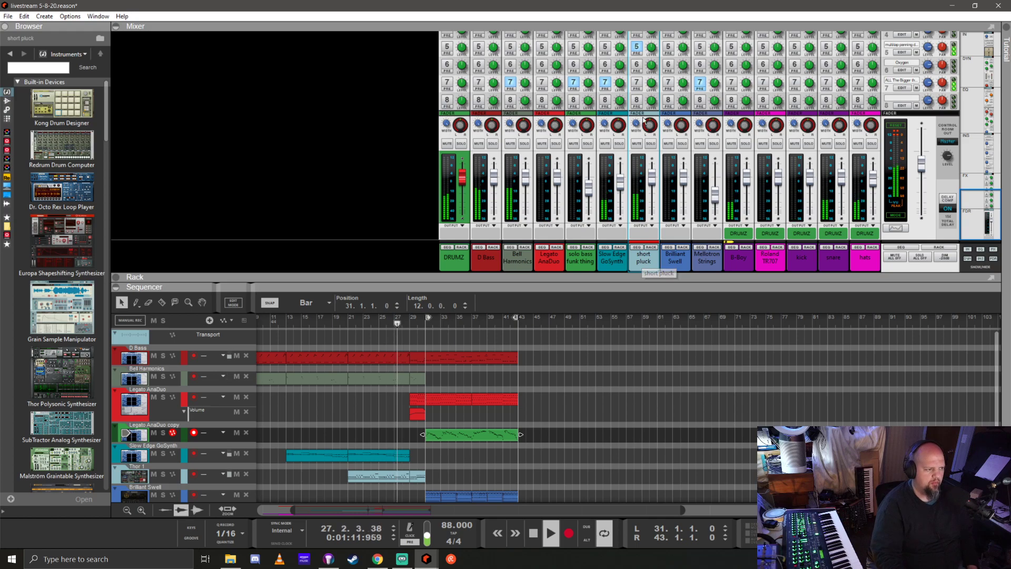
{"action": "scroll", "coordinate": [637, 119], "scroll_direction": "up", "scroll_amount": 3}
{"action": "left_click_drag", "start_coordinate": [651, 108], "coordinate": [656, 128]}
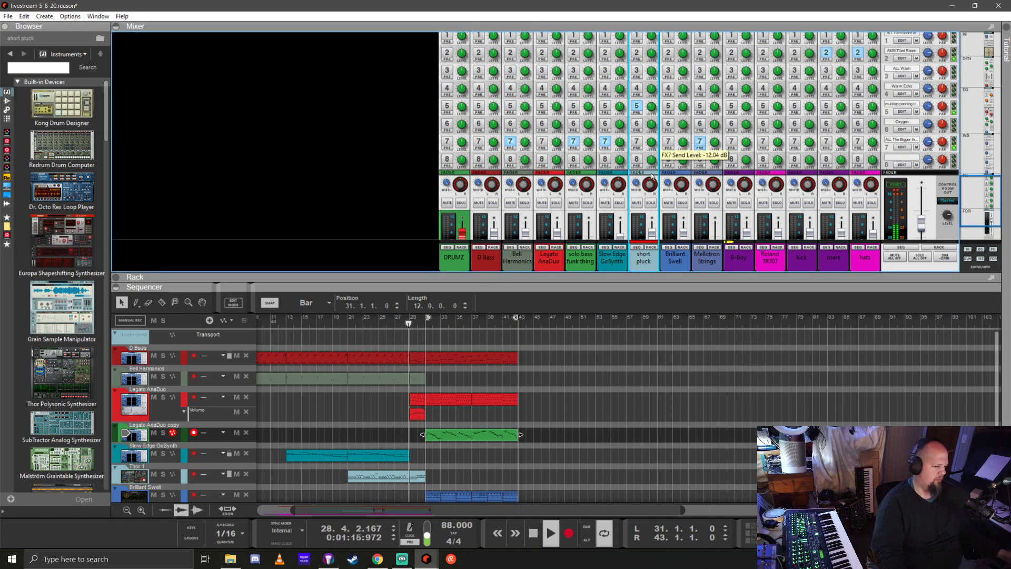
Resize the mixer to show the faders and raise the solo bass funk thing channel's level during playback
{"action": "left_click_drag", "start_coordinate": [673, 287], "coordinate": [671, 193]}
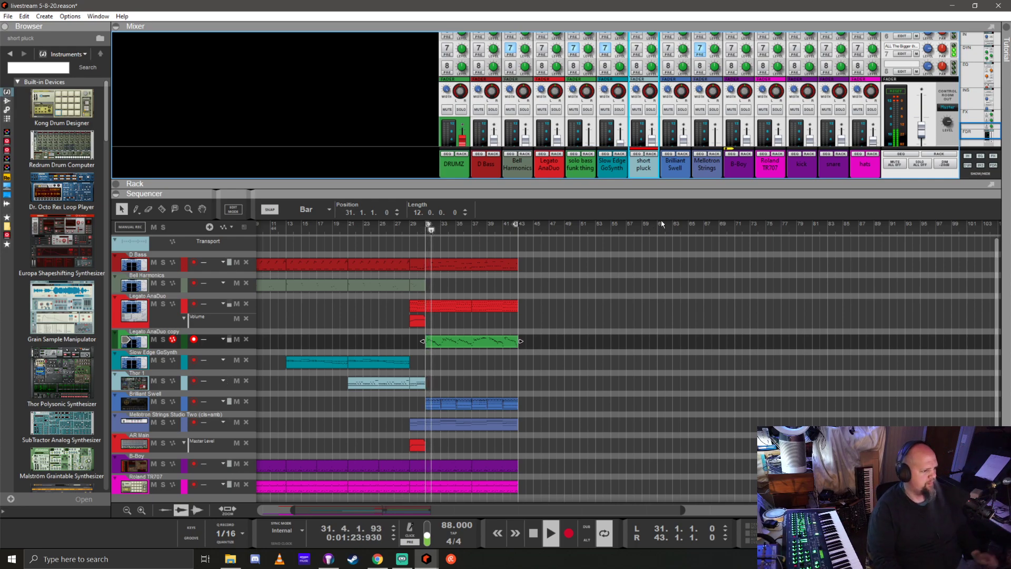
{"action": "left_click_drag", "start_coordinate": [674, 222], "coordinate": [674, 335]}
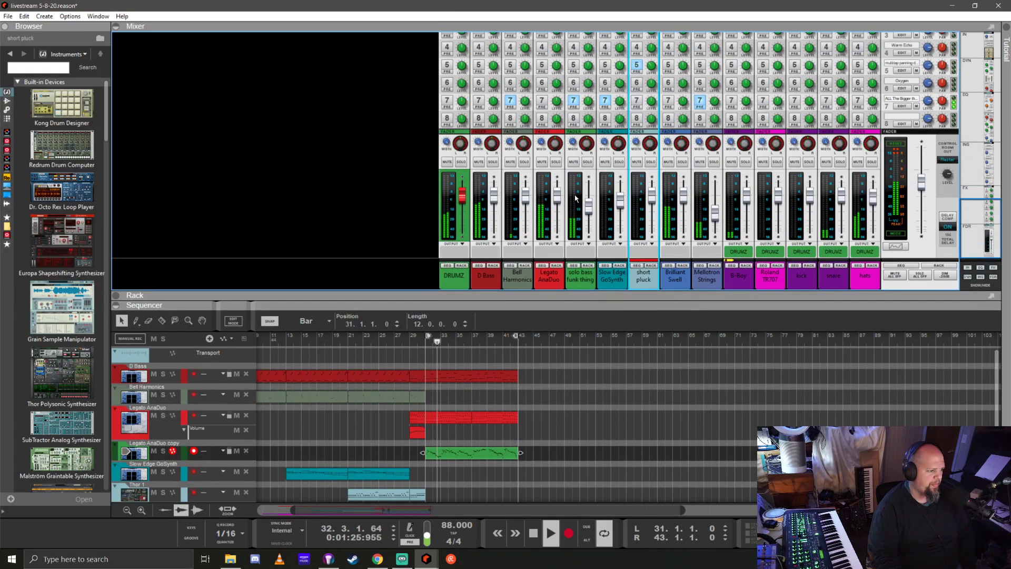
{"action": "left_click", "coordinate": [592, 208]}
{"action": "left_click_drag", "start_coordinate": [593, 208], "coordinate": [592, 190]}
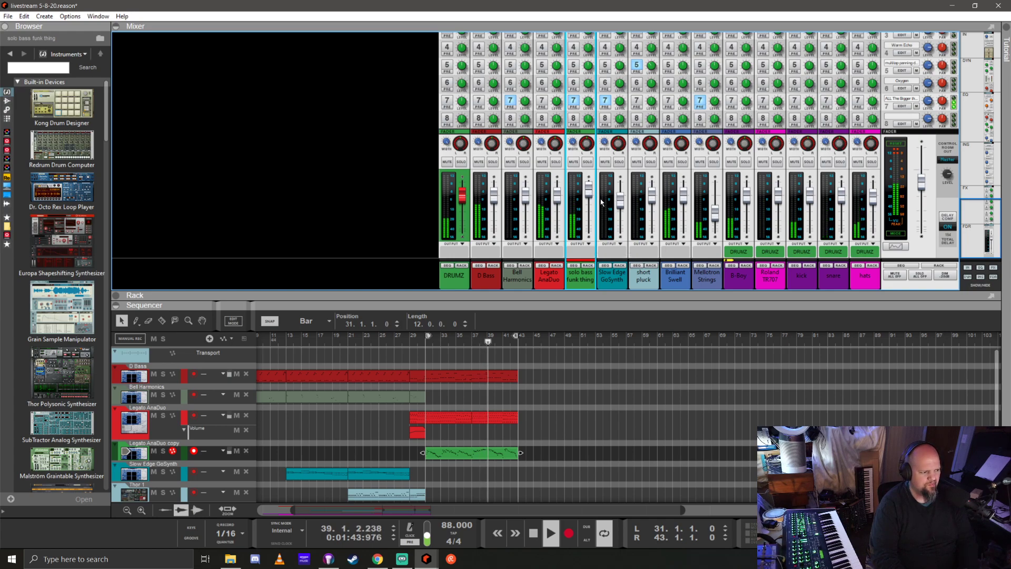
{"action": "mouse_move", "coordinate": [592, 101]}
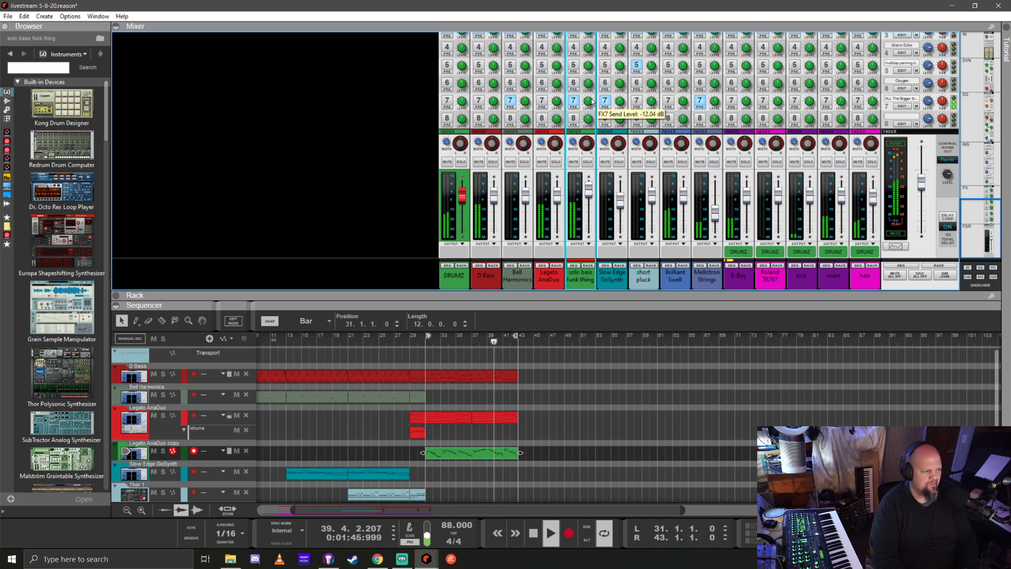
{"action": "mouse_move", "coordinate": [591, 195]}
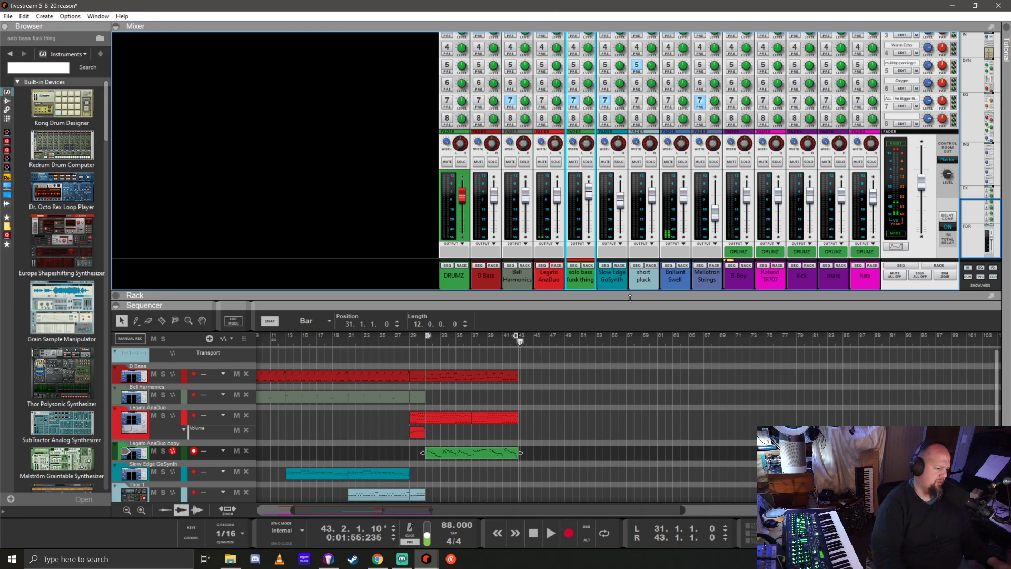
Unfold the solo bass's Legato AnaDuo device in an enlarged rack and replace it with a SubTractor Analog Synthesizer
{"action": "left_click_drag", "start_coordinate": [630, 298], "coordinate": [629, 113]}
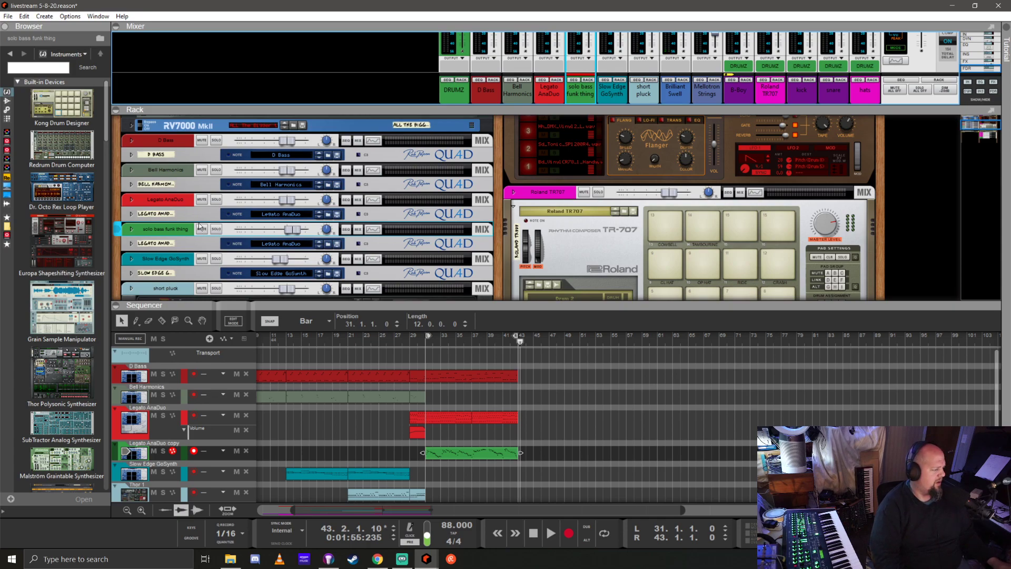
{"action": "left_click", "coordinate": [131, 244]}
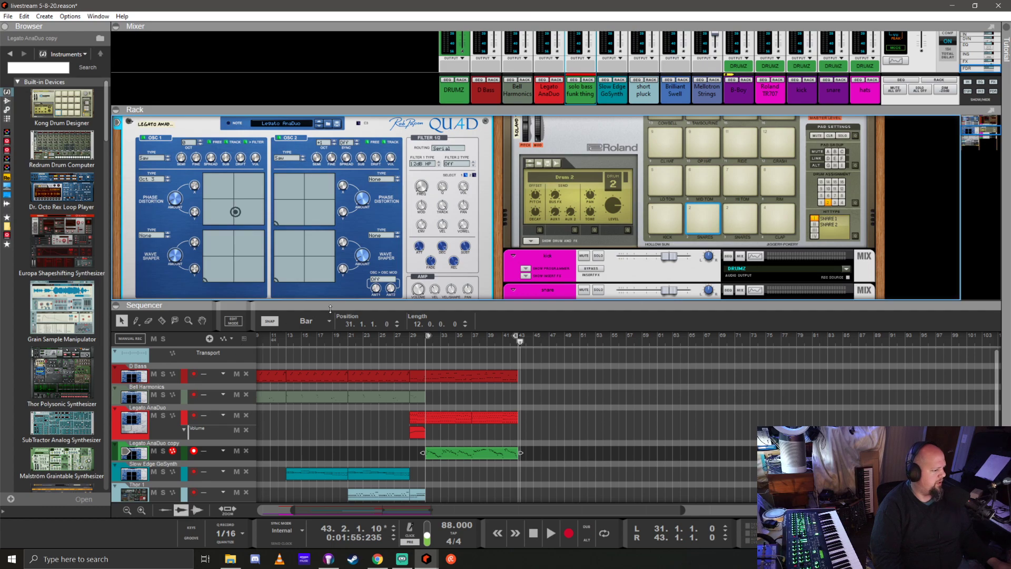
{"action": "left_click_drag", "start_coordinate": [330, 309], "coordinate": [292, 377]}
{"action": "scroll", "coordinate": [39, 216], "scroll_direction": "down", "scroll_amount": 3}
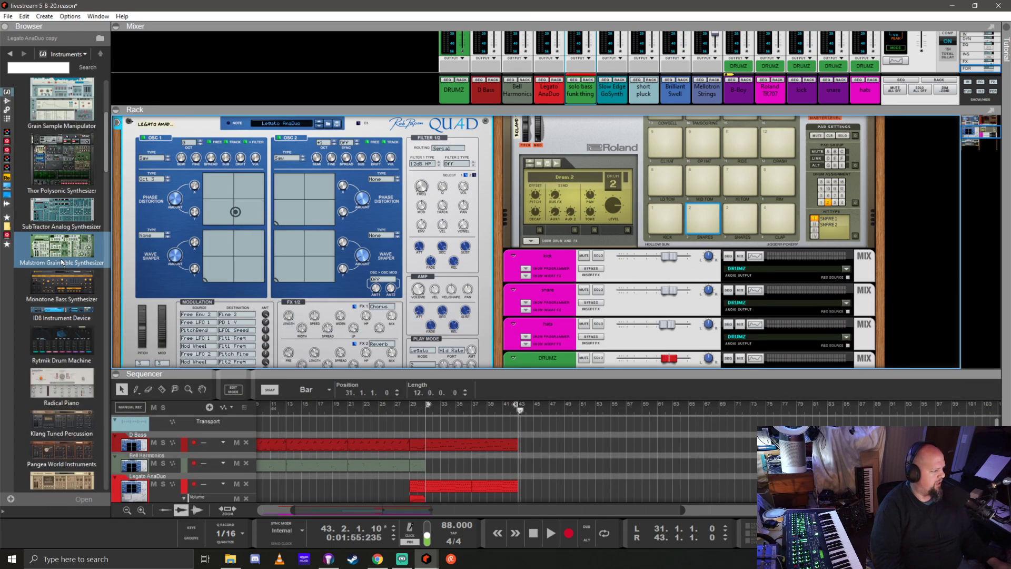
{"action": "double_click", "coordinate": [39, 216]}
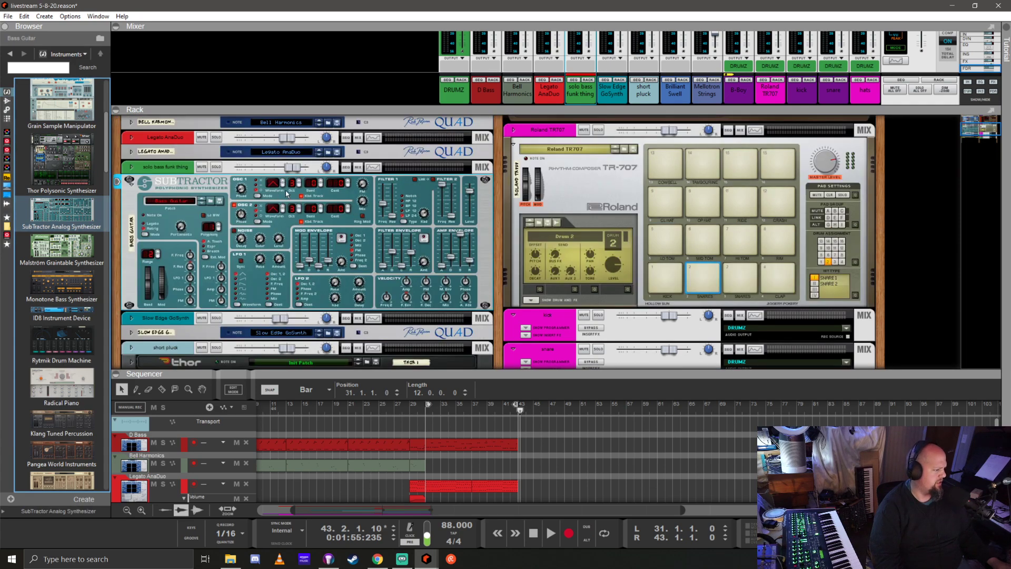
Reset the new SubTractor to its initial patch and change its Osc 1 waveform
{"action": "right_click", "coordinate": [213, 191]}
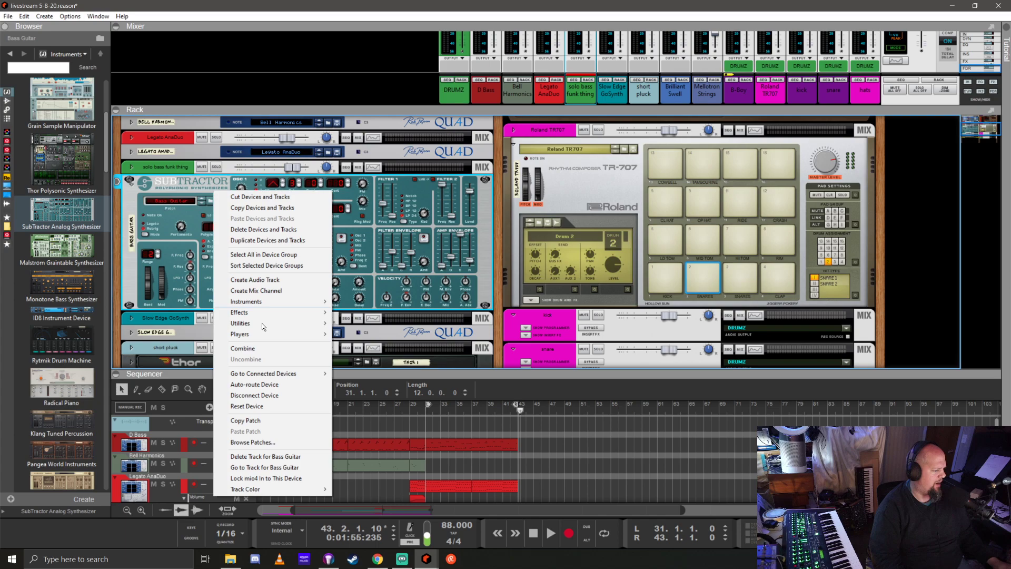
{"action": "left_click", "coordinate": [267, 406]}
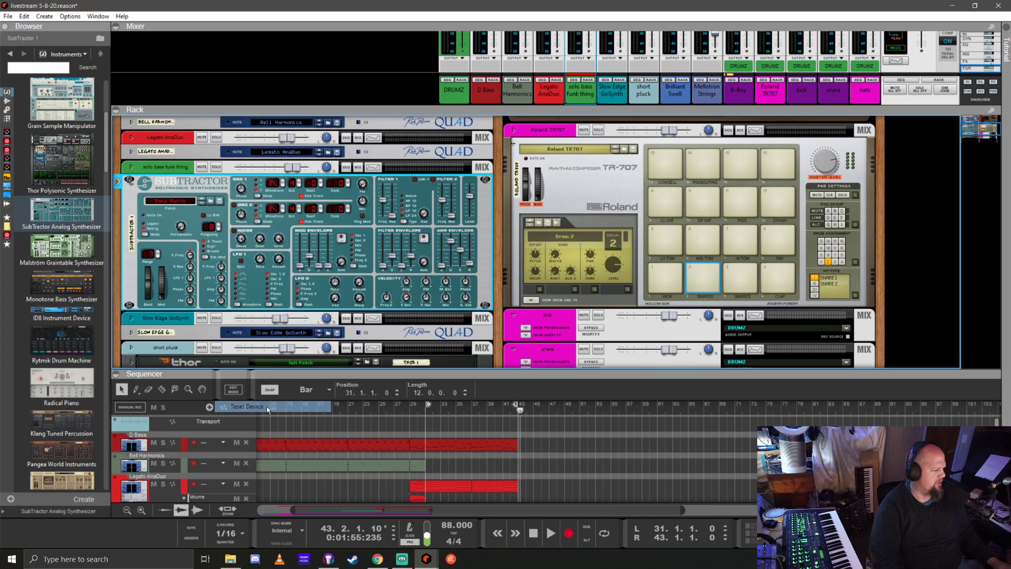
{"action": "left_click", "coordinate": [284, 182]}
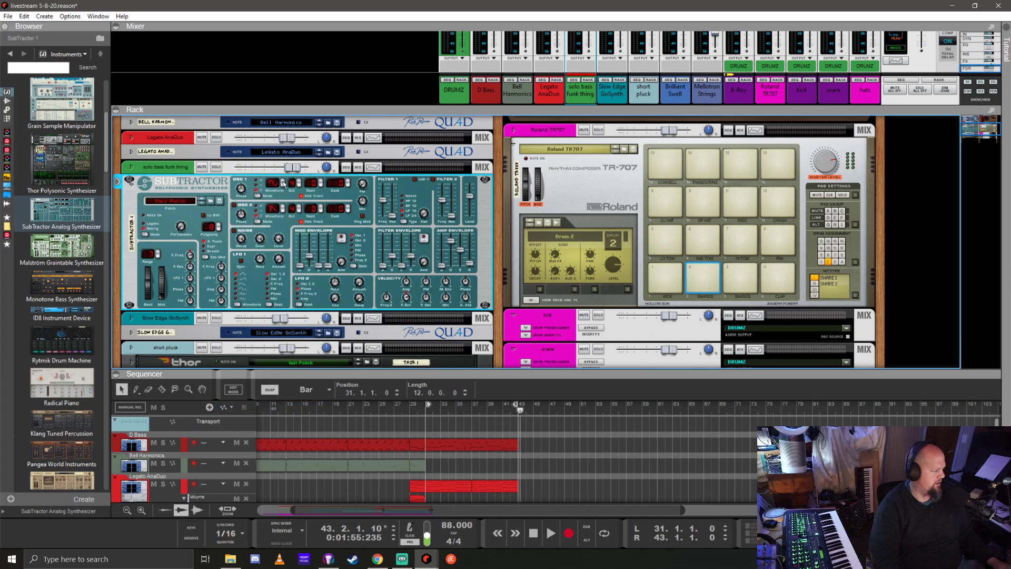
Solo the solo bass funk thing channel, lower its level, and play from bar 31
{"action": "left_click", "coordinate": [427, 415]}
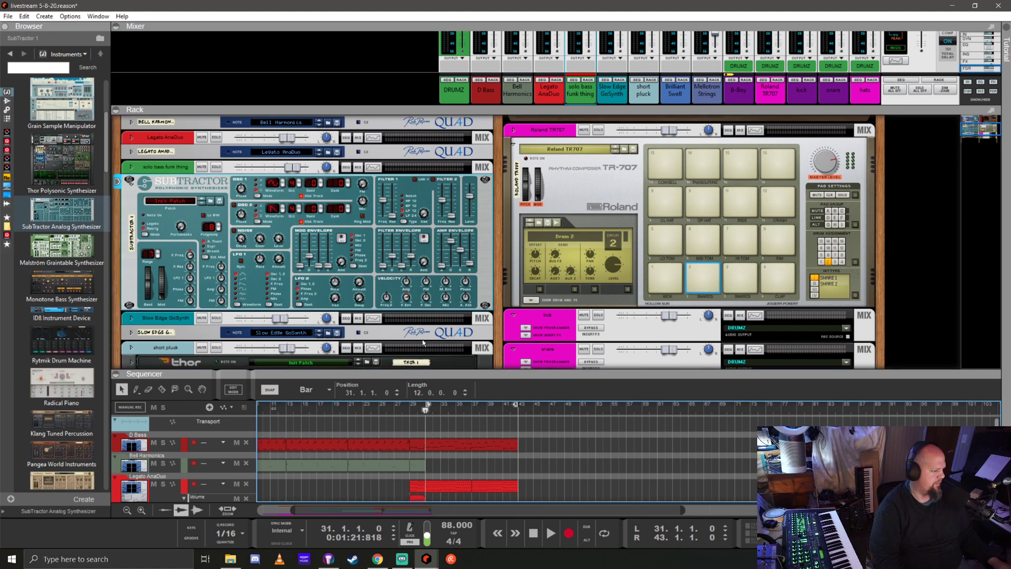
{"action": "left_click", "coordinate": [216, 167]}
{"action": "left_click_drag", "start_coordinate": [286, 167], "coordinate": [274, 168]}
{"action": "key", "text": "space"}
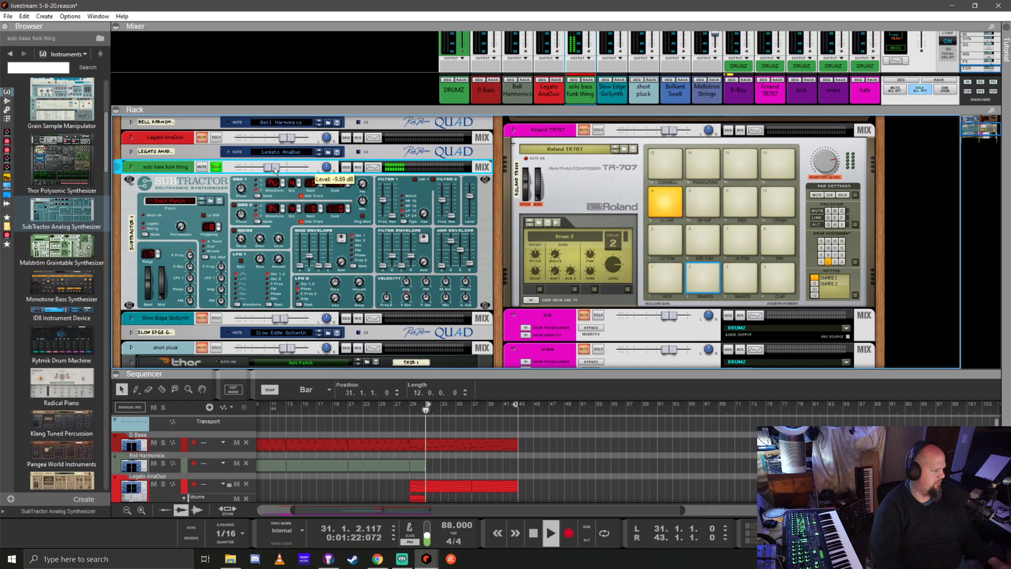
Set the SubTractor's portamento to 13 and lower its polyphony while the solo plays
{"action": "left_click", "coordinate": [215, 242]}
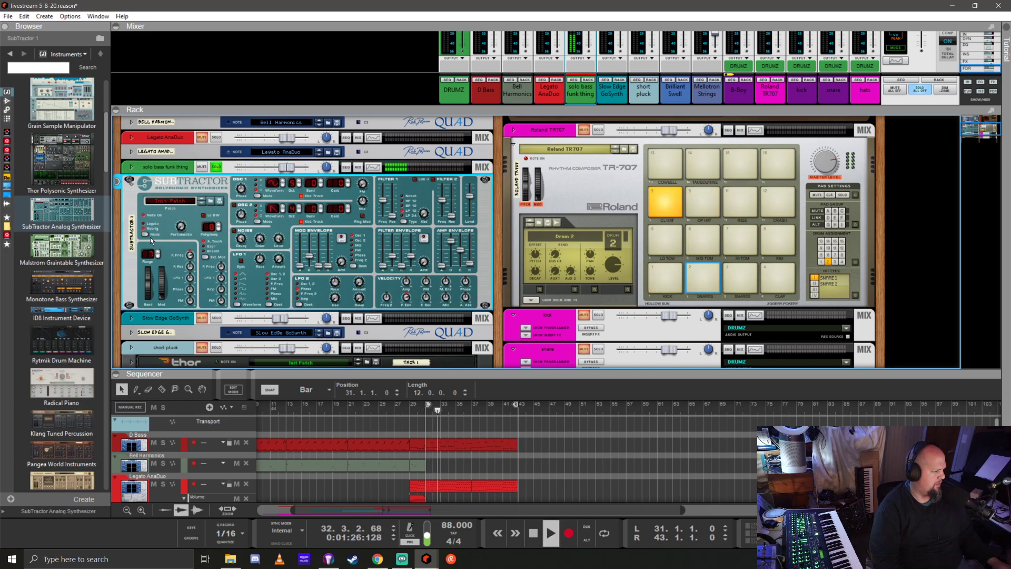
{"action": "left_click_drag", "start_coordinate": [191, 232], "coordinate": [189, 207]}
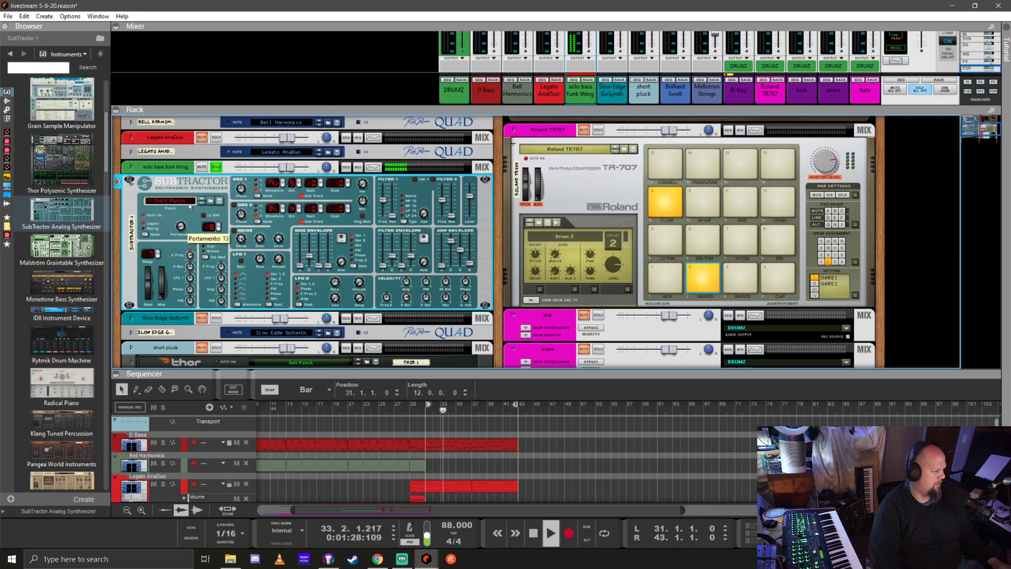
{"action": "left_click", "coordinate": [218, 230]}
{"action": "left_click", "coordinate": [218, 230]}
{"action": "left_click", "coordinate": [218, 230]}
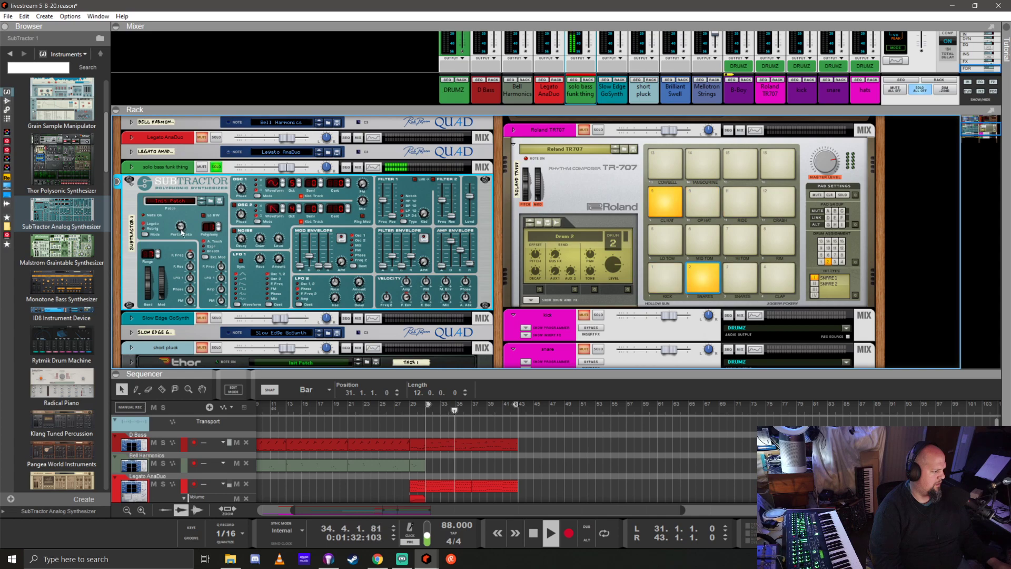
Set the SubTractor's Filter 1 frequency to 127 and its filter envelope decay to 76
{"action": "mouse_move", "coordinate": [178, 232]}
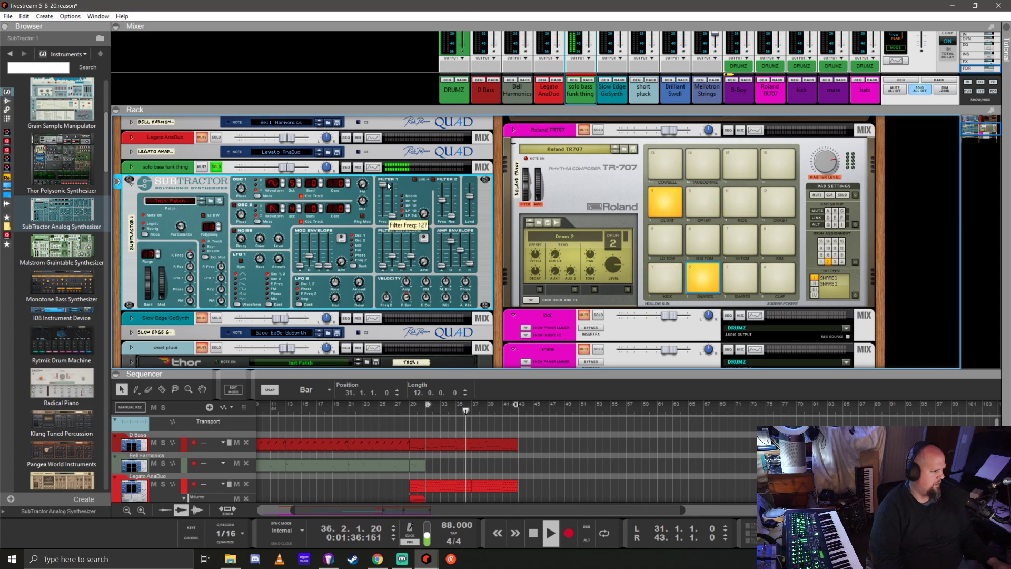
{"action": "left_click_drag", "start_coordinate": [381, 205], "coordinate": [382, 185]}
{"action": "left_click_drag", "start_coordinate": [393, 258], "coordinate": [394, 251]}
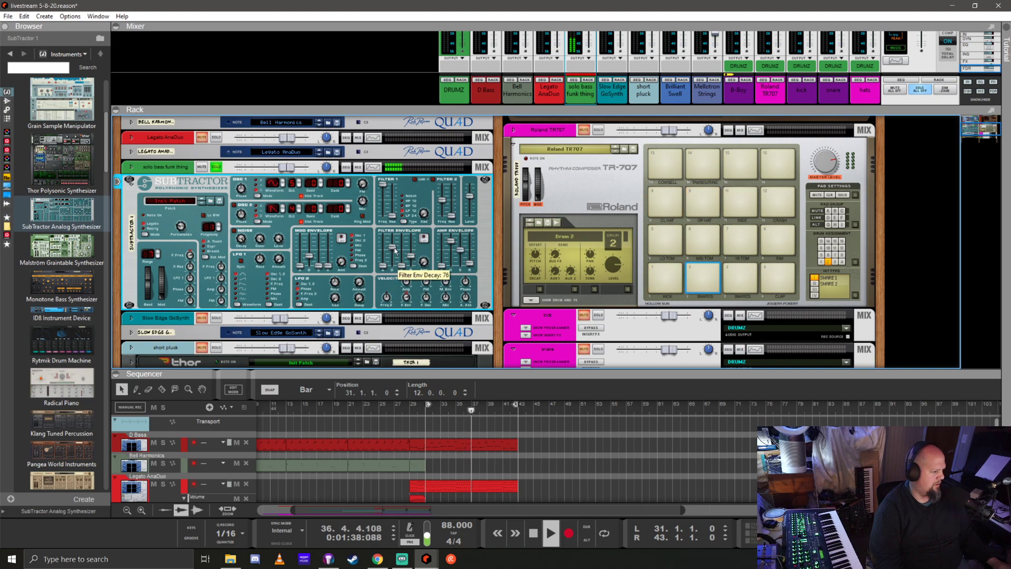
{"action": "mouse_move", "coordinate": [407, 307]}
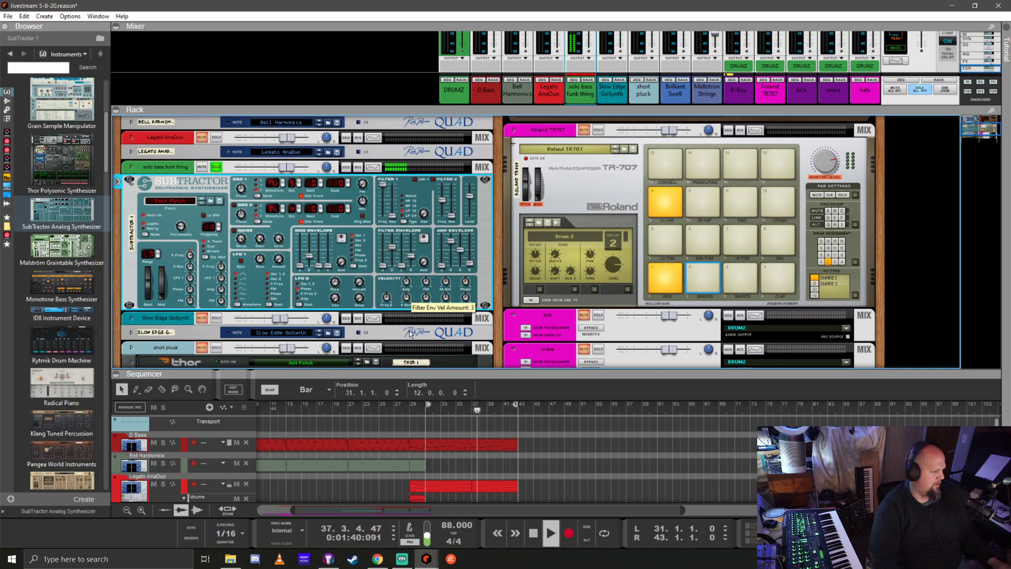
Increase the SubTractor's portamento further and raise its master level
{"action": "mouse_move", "coordinate": [184, 229]}
{"action": "left_click_drag", "start_coordinate": [184, 230], "coordinate": [186, 215]}
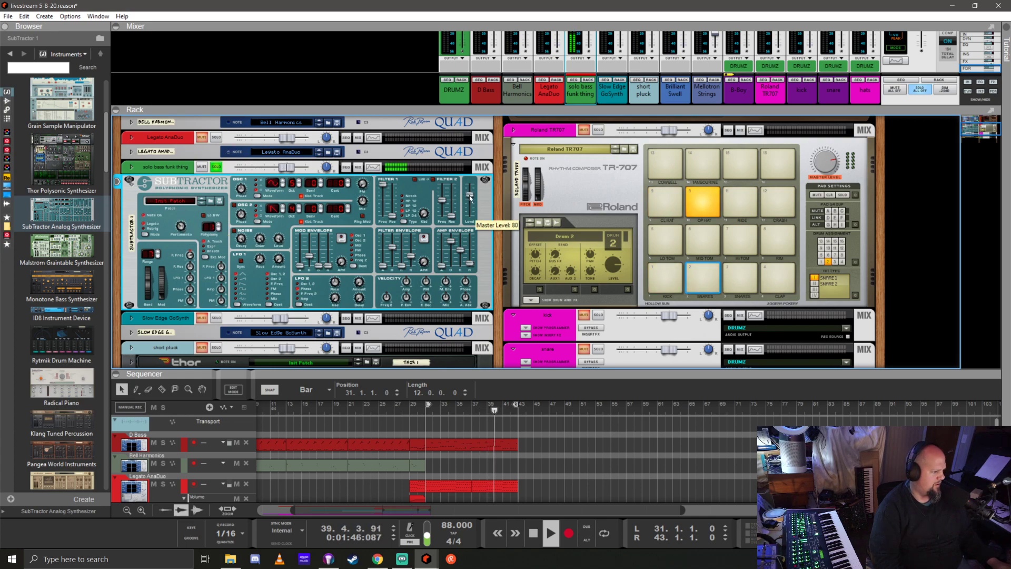
{"action": "left_click_drag", "start_coordinate": [475, 206], "coordinate": [472, 191]}
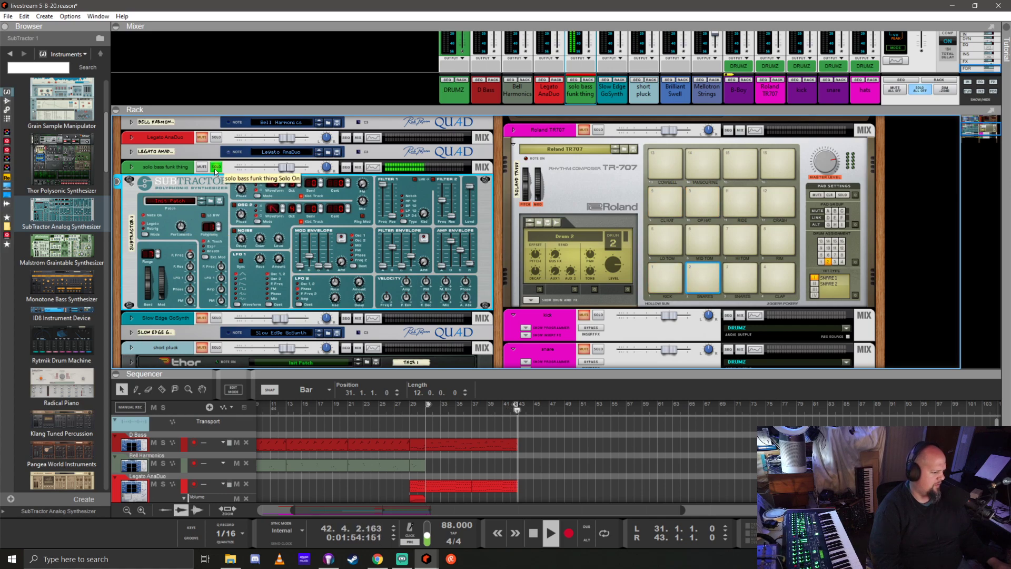
Unsolo the solo bass channel and change the SubTractor's Osc 1 waveform while the full mix plays from bar 29
{"action": "key", "text": "space"}
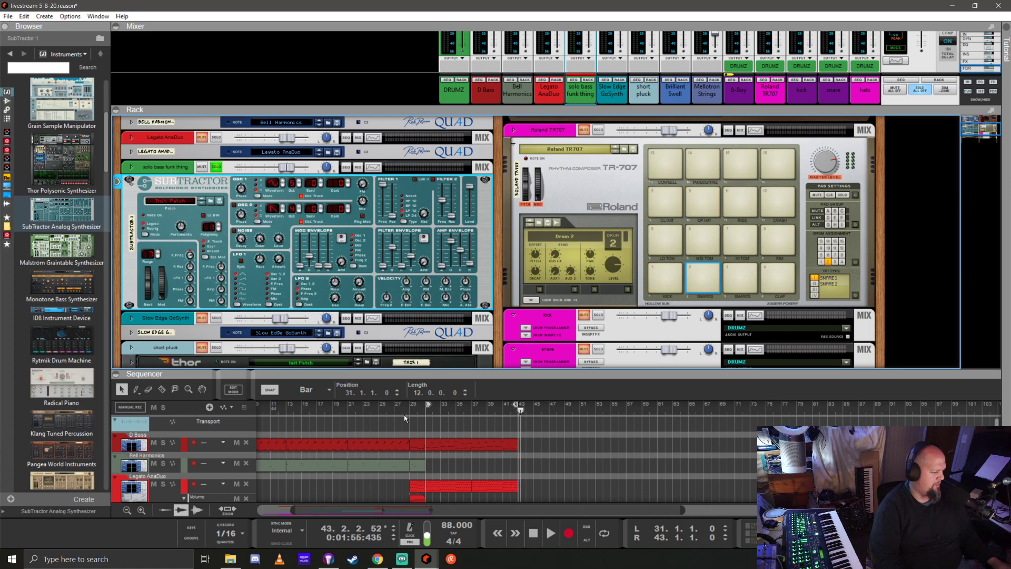
{"action": "left_click", "coordinate": [408, 410]}
{"action": "left_click", "coordinate": [215, 168]}
{"action": "key", "text": "space"}
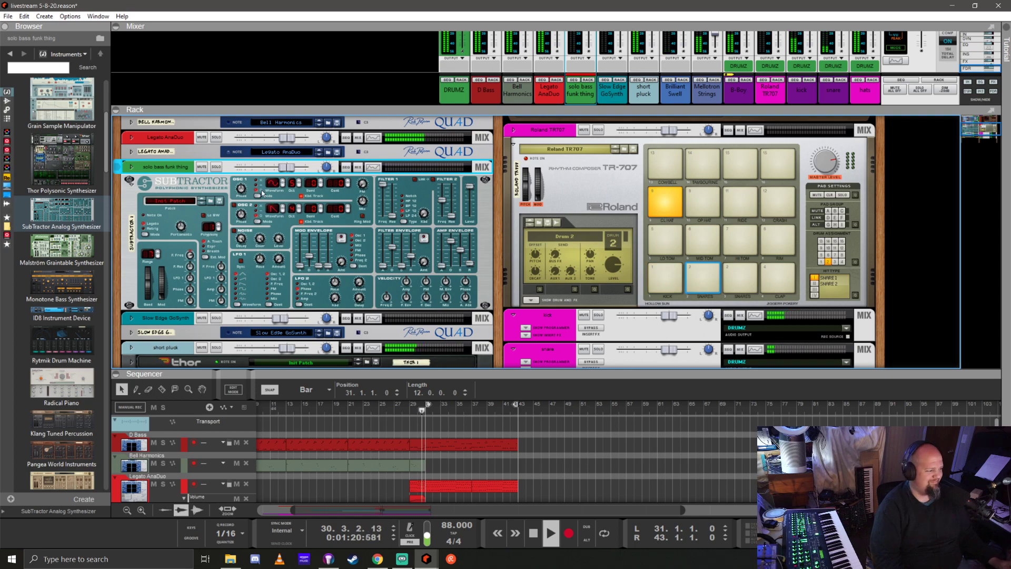
{"action": "left_click", "coordinate": [283, 186]}
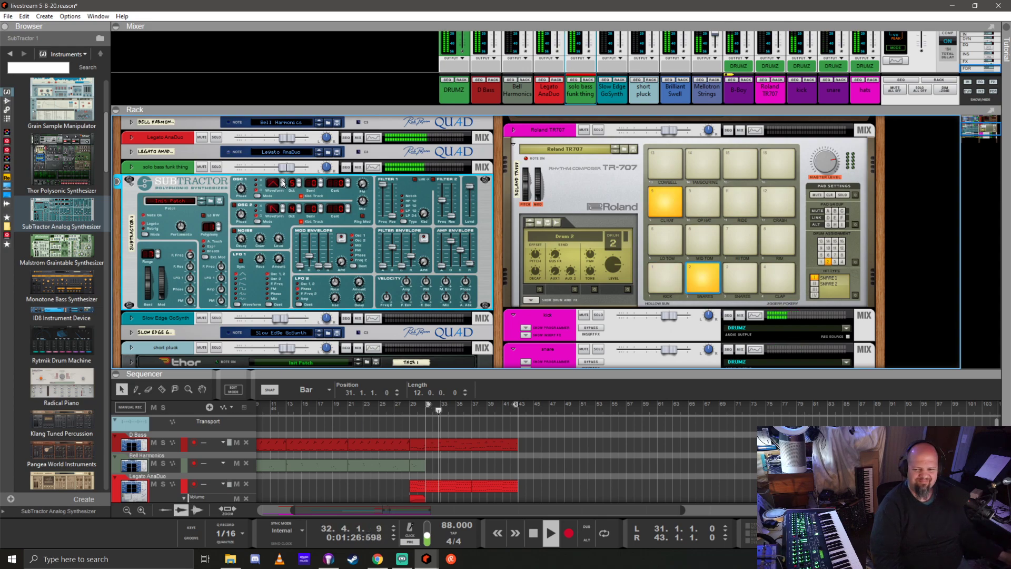
Raise the solo bass funk thing channel's level slightly and adjust the SubTractor's Filter 1 while the full mix plays
{"action": "left_click_drag", "start_coordinate": [286, 166], "coordinate": [290, 170]}
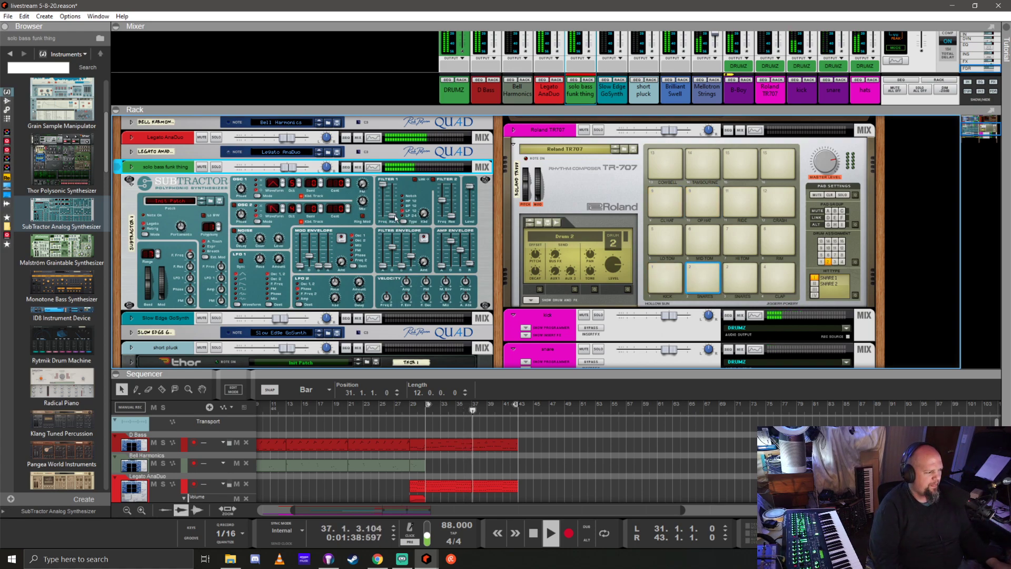
{"action": "left_click", "coordinate": [405, 222]}
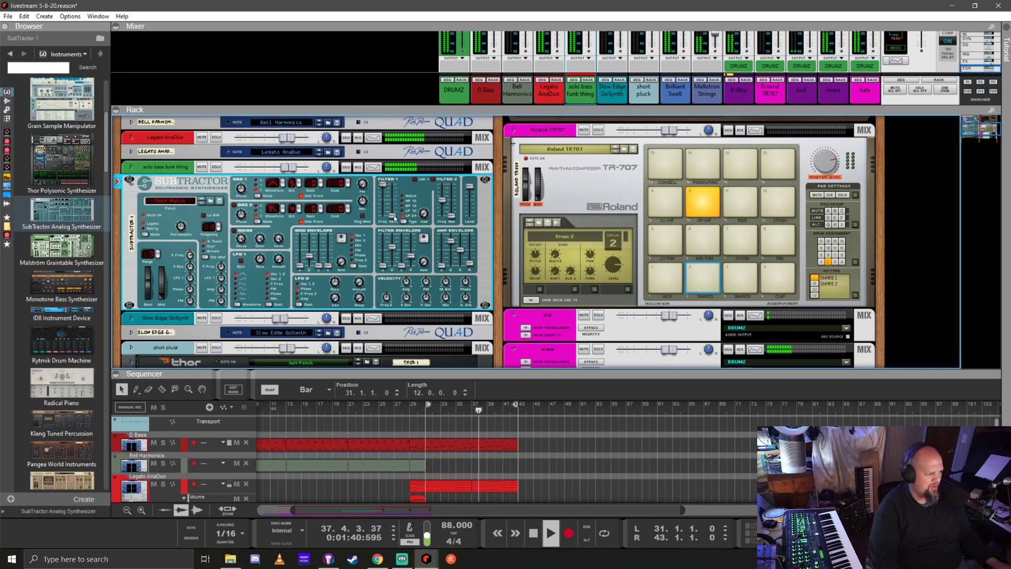
{"action": "left_click_drag", "start_coordinate": [394, 218], "coordinate": [386, 187]}
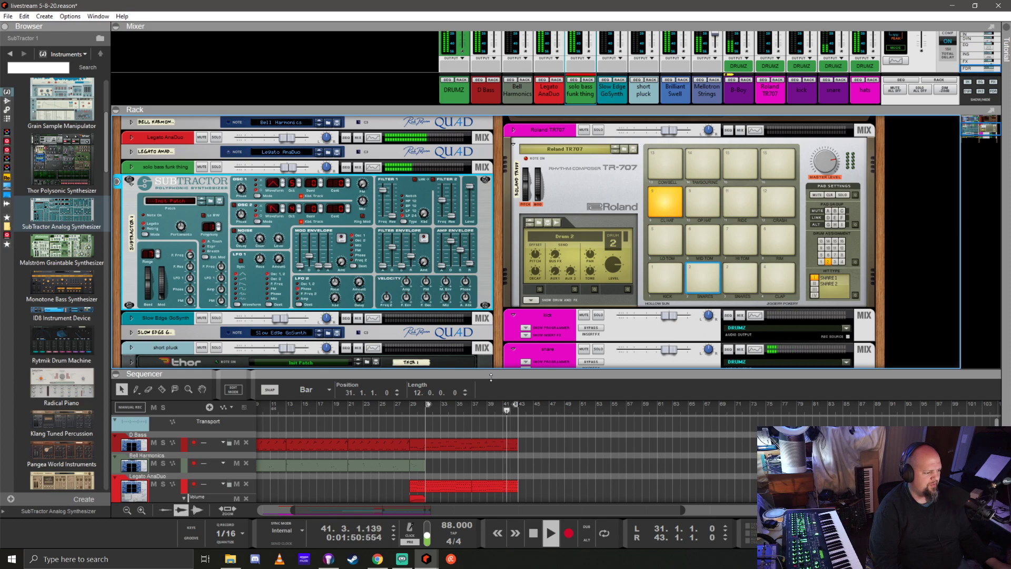
Enlarge the sequencer to show all tracks and play the song from its beginning
{"action": "left_click_drag", "start_coordinate": [491, 377], "coordinate": [480, 141]}
{"action": "key", "text": "space"}
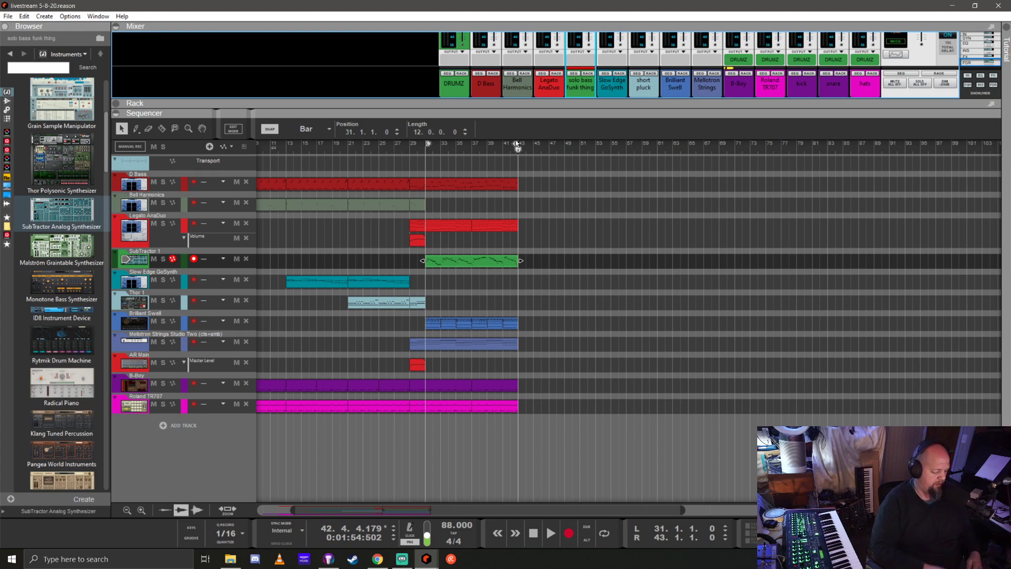
{"action": "key", "text": "Home"}
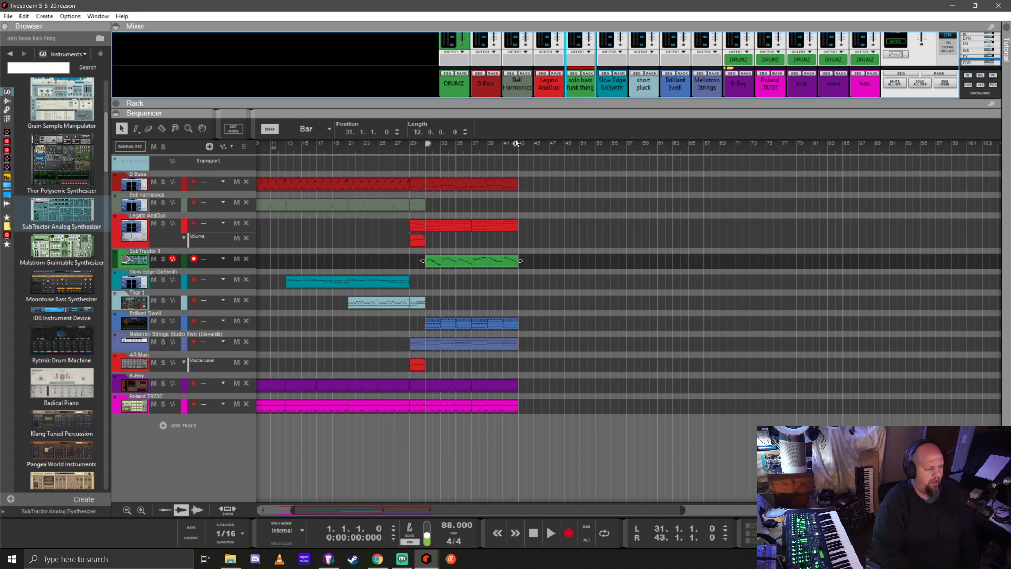
{"action": "key", "text": "space"}
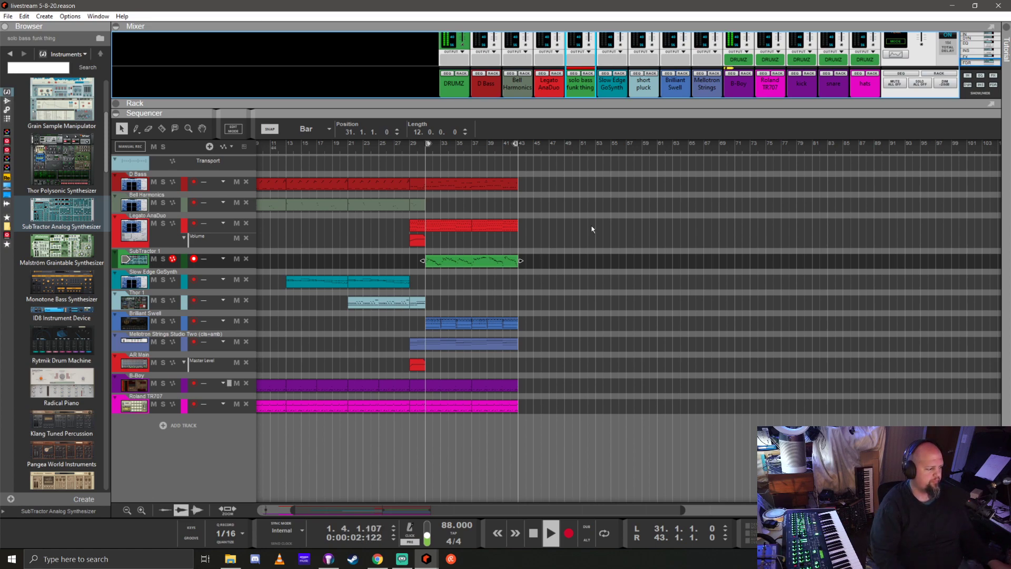
{"action": "scroll", "coordinate": [401, 369], "scroll_direction": "left", "scroll_amount": 3}
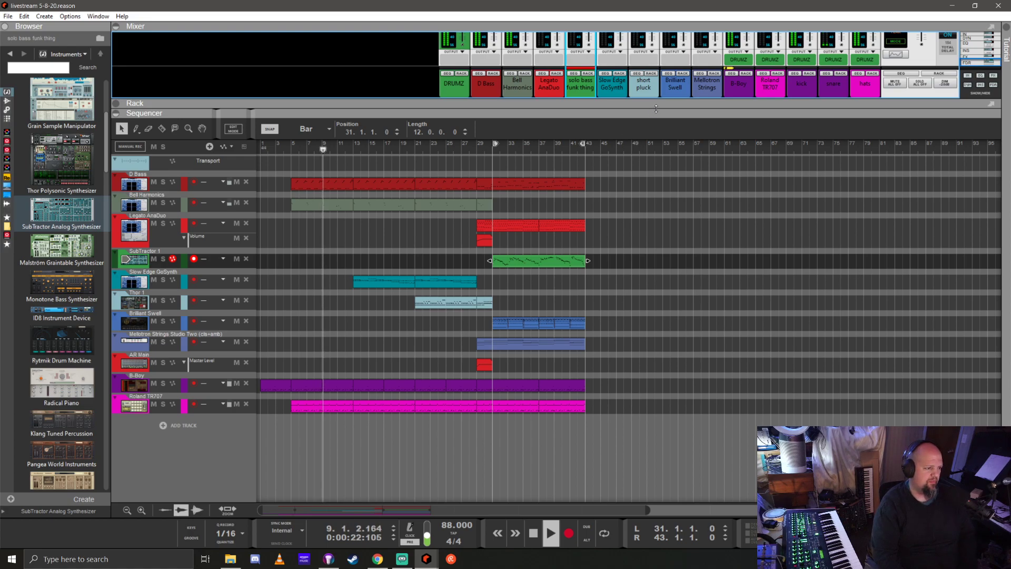
Switch on the Mellotron Strings channel's EQ without its high-pass filter and cut the high mid band about 4.1 dB at 2.51 kHz
{"action": "left_click_drag", "start_coordinate": [678, 104], "coordinate": [732, 227]}
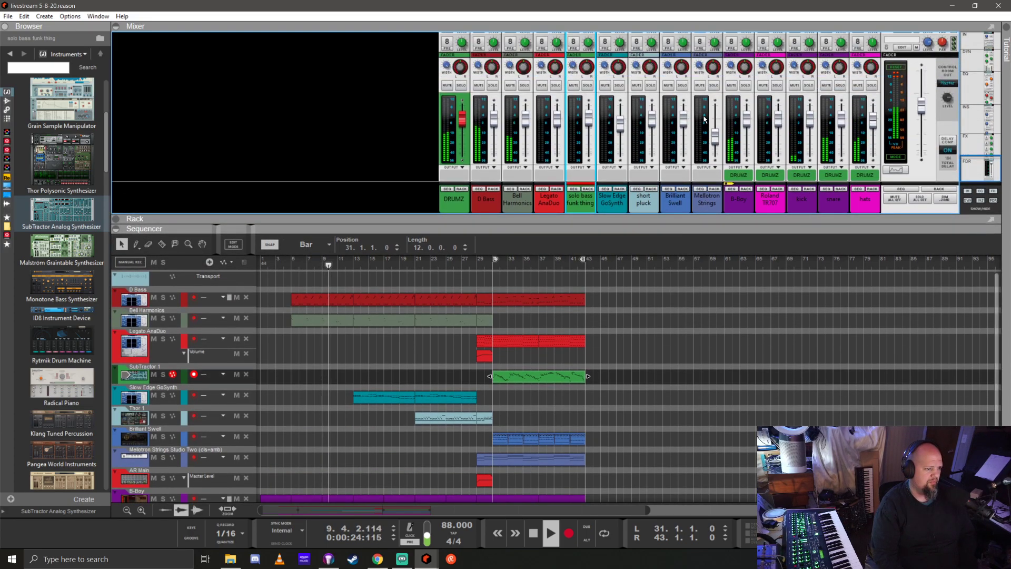
{"action": "key", "text": "F6"}
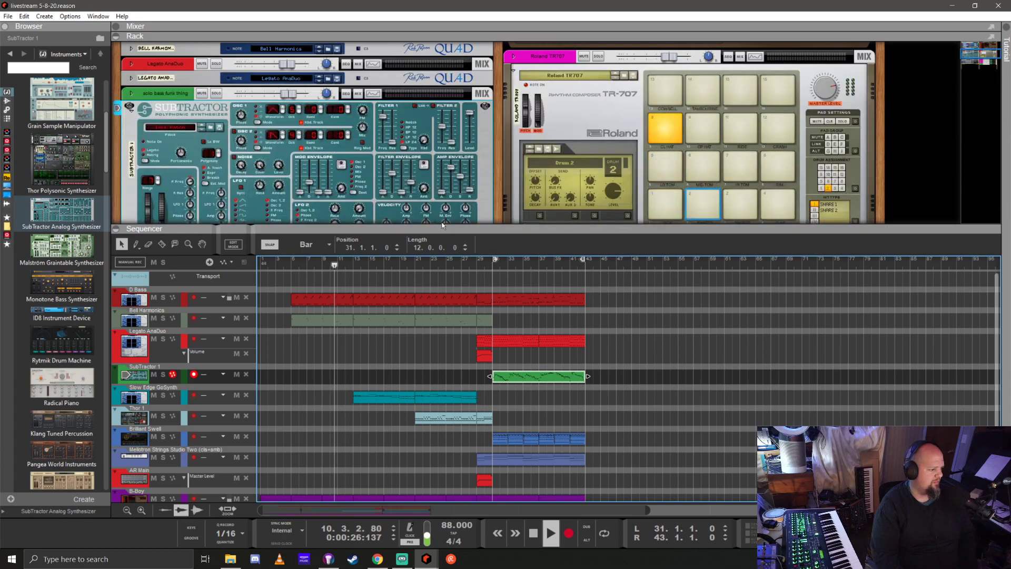
{"action": "left_click_drag", "start_coordinate": [472, 230], "coordinate": [472, 323]}
{"action": "scroll", "coordinate": [308, 230], "scroll_direction": "up", "scroll_amount": 5}
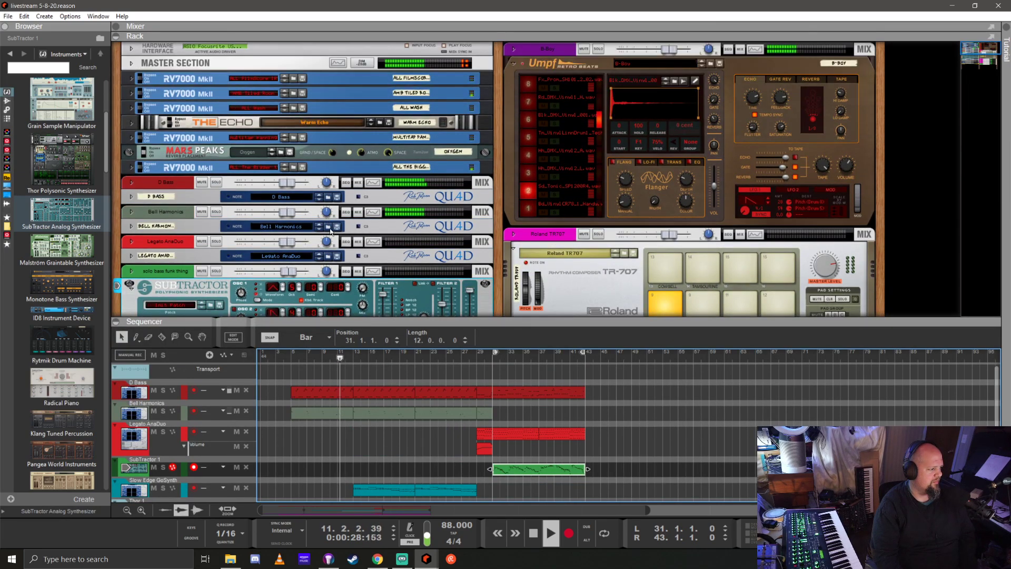
{"action": "scroll", "coordinate": [308, 229], "scroll_direction": "down", "scroll_amount": 5}
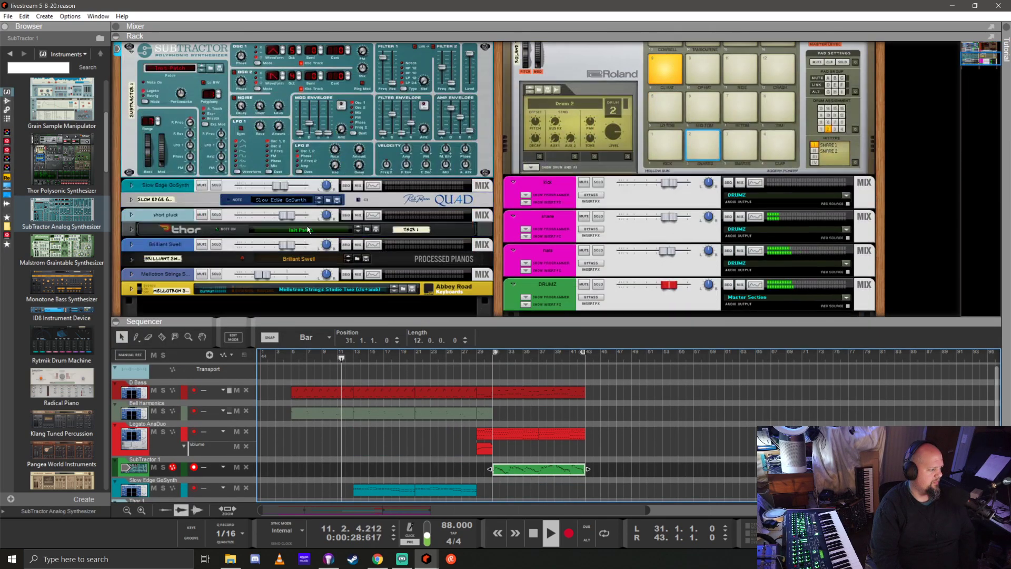
{"action": "left_click", "coordinate": [373, 275]}
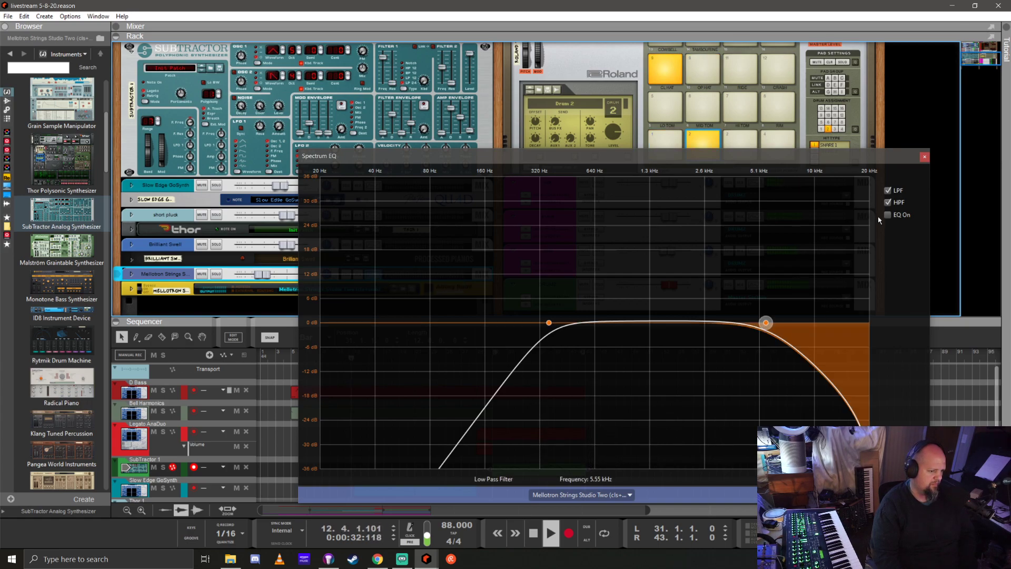
{"action": "left_click", "coordinate": [888, 204]}
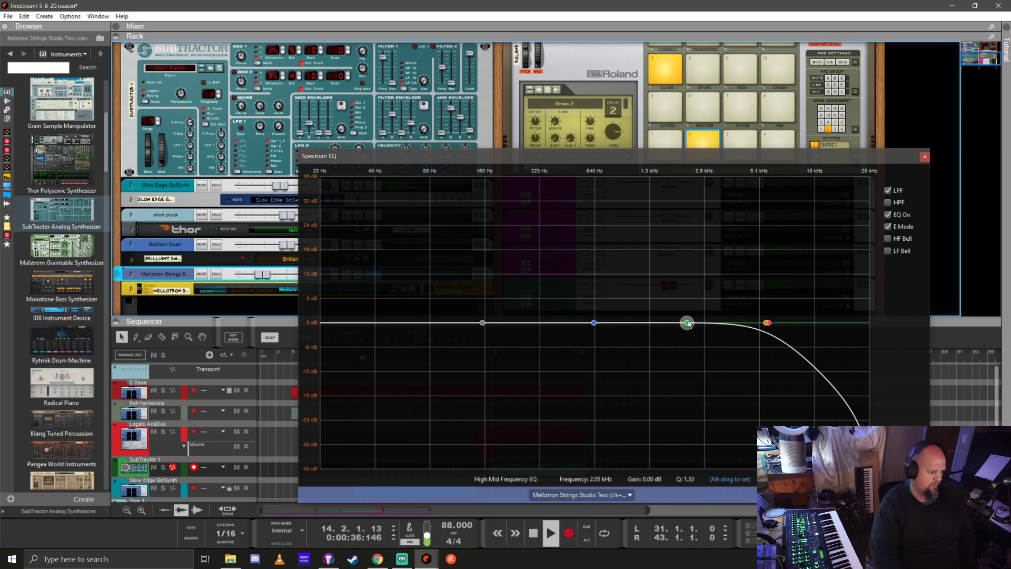
{"action": "left_click_drag", "start_coordinate": [701, 325], "coordinate": [703, 345]}
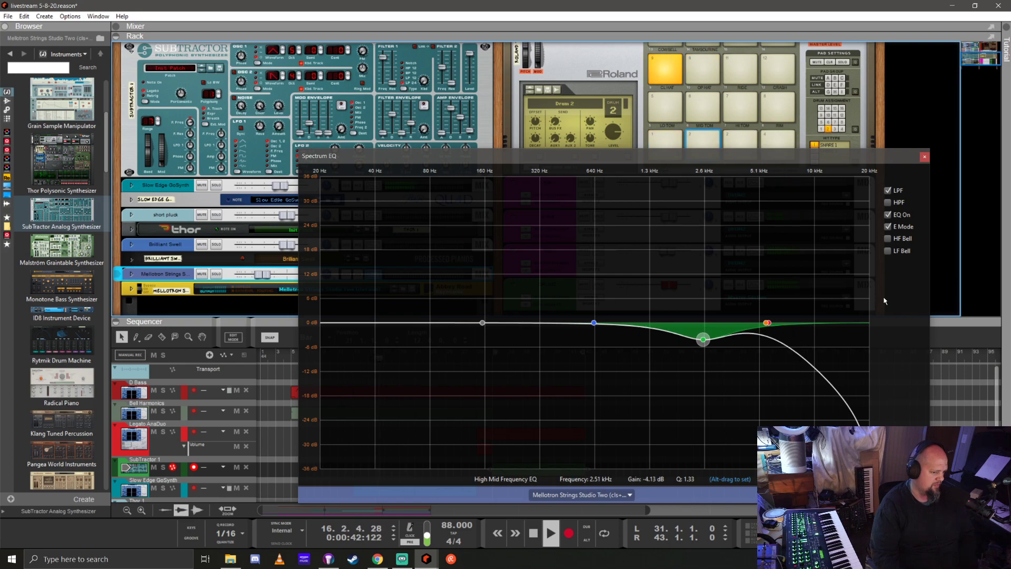
Disable the low-pass filter and enable the high-pass filter on the Mellotron Strings channel's EQ
{"action": "left_click", "coordinate": [888, 191]}
{"action": "left_click", "coordinate": [888, 202]}
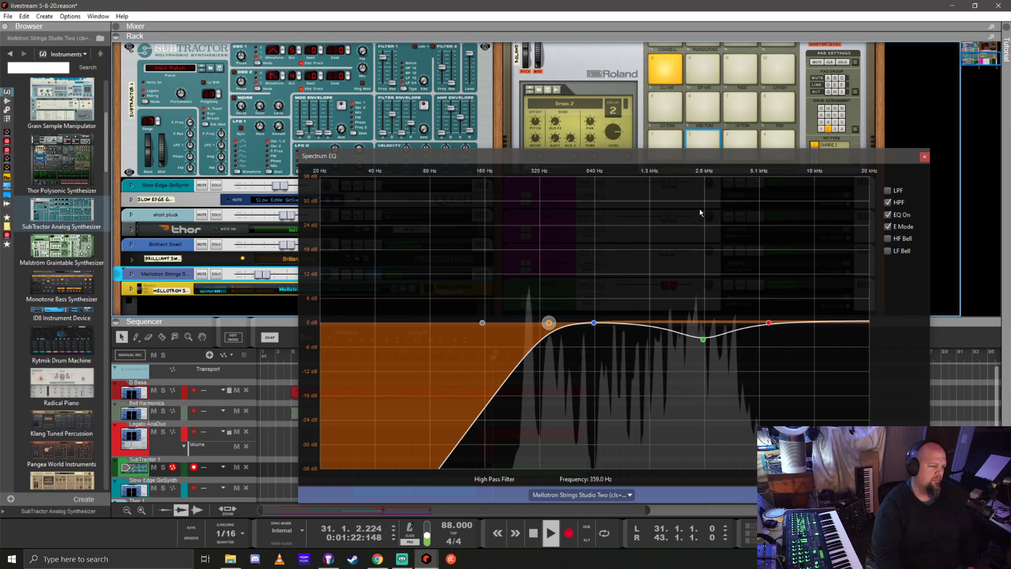
{"action": "left_click", "coordinate": [924, 157]}
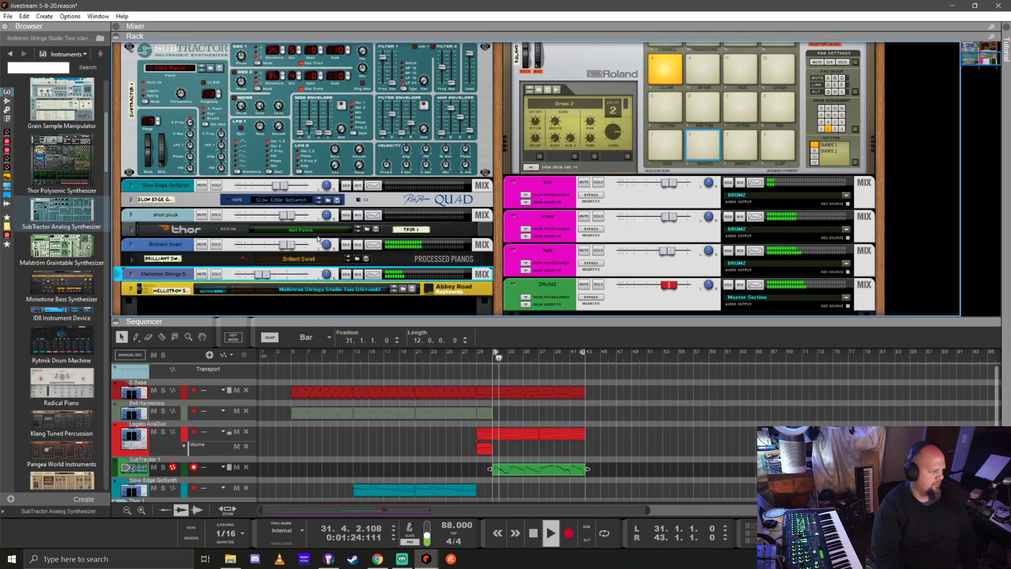
Glance at the SubTractor solo clip's notes, and solo the Mellotron Strings channel in the rack with looping on
{"action": "double_click", "coordinate": [499, 471]}
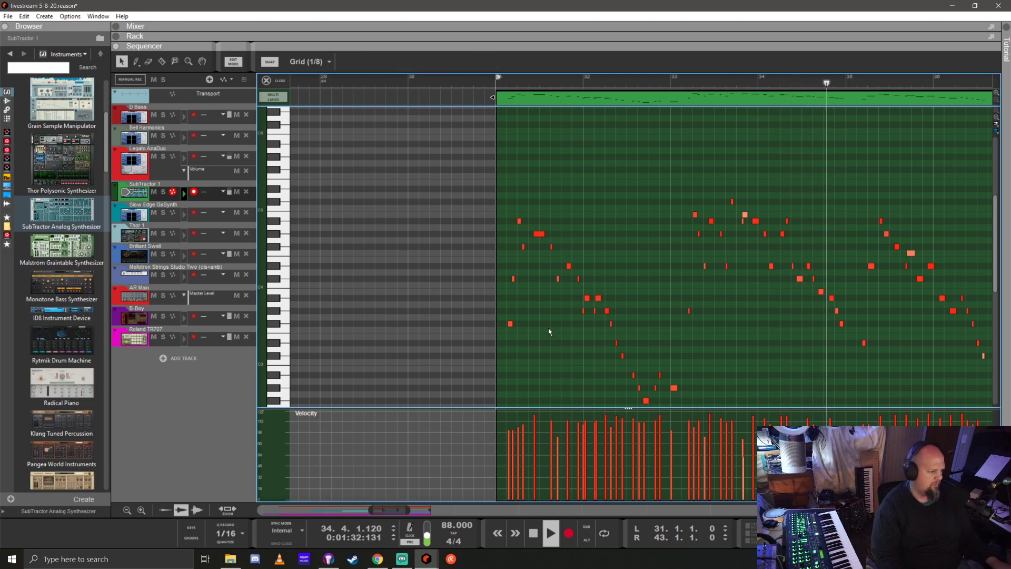
{"action": "key", "text": "ctrl+e"}
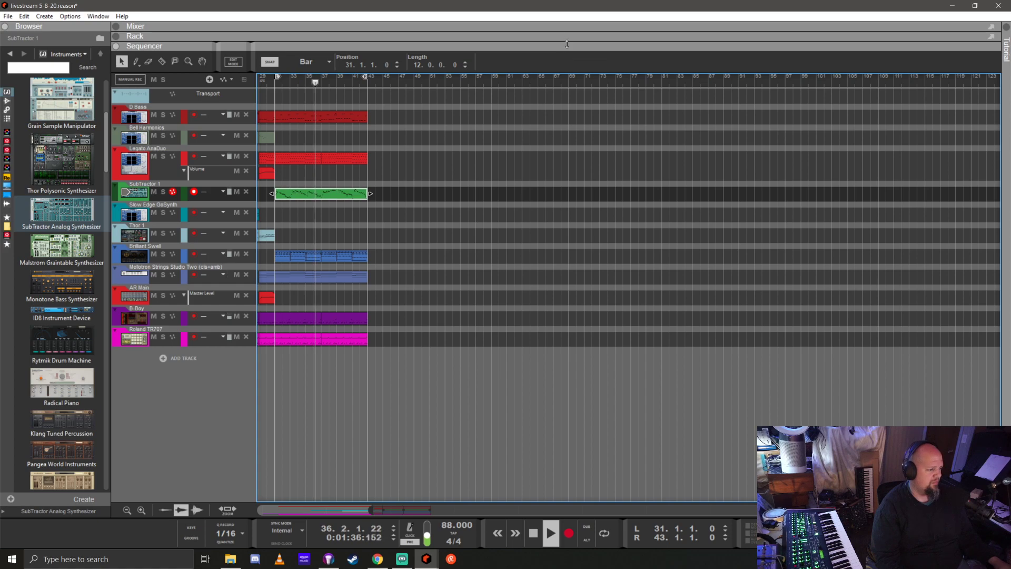
{"action": "left_click_drag", "start_coordinate": [567, 43], "coordinate": [587, 366]}
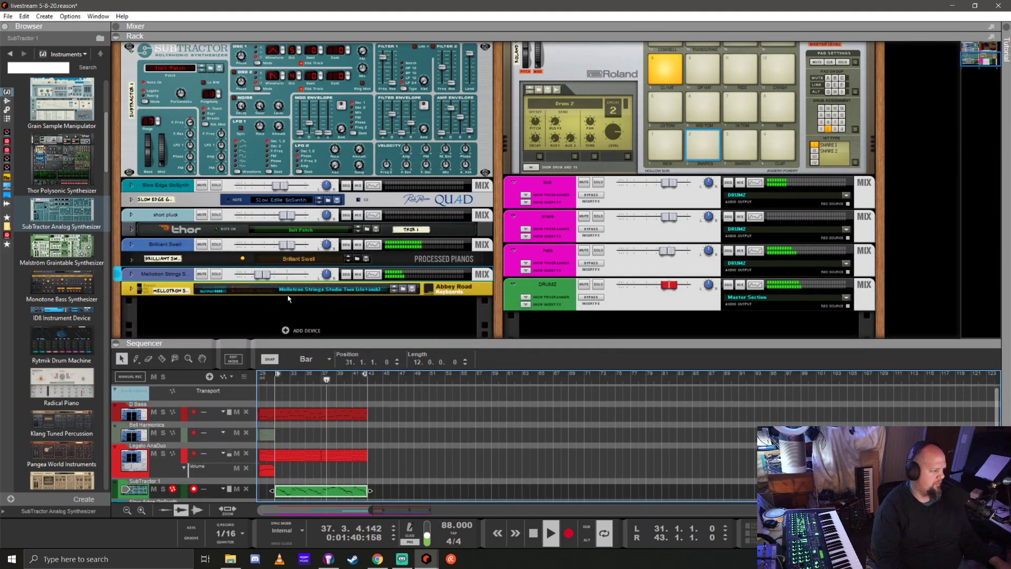
{"action": "left_click", "coordinate": [217, 274]}
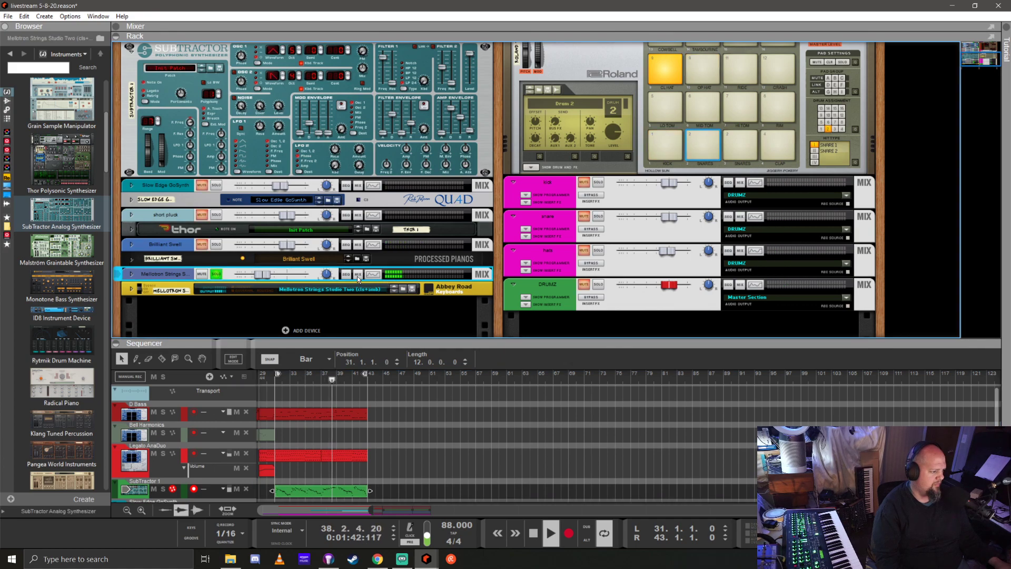
Readjust the Mellotron Strings EQ's high mid band to a cut of about 4.76 dB at 2.22 kHz
{"action": "left_click", "coordinate": [374, 274]}
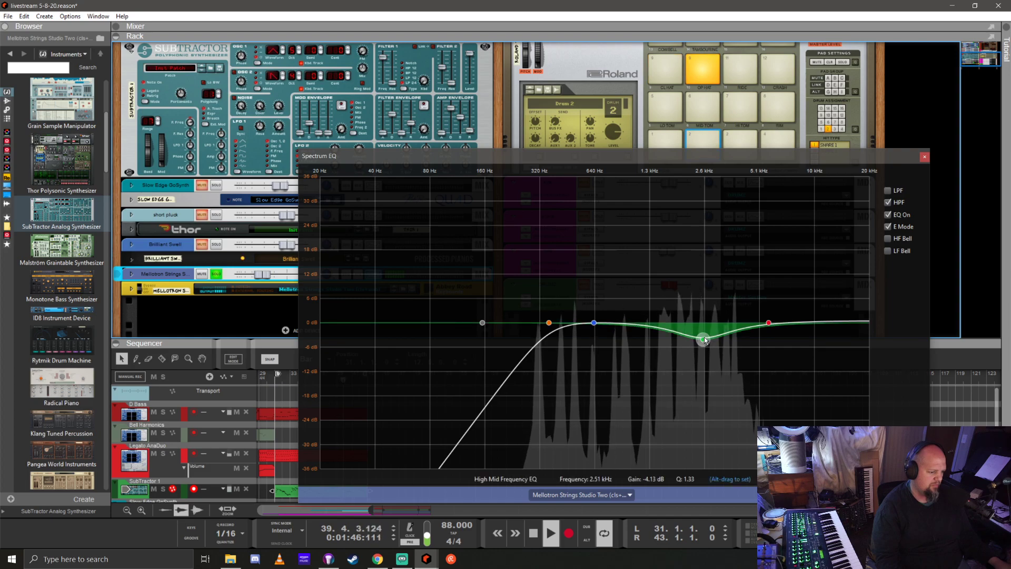
{"action": "mouse_move", "coordinate": [705, 339]}
{"action": "left_mouse_down"}
{"action": "mouse_move", "coordinate": [701, 290]}
{"action": "mouse_move", "coordinate": [696, 341]}
{"action": "mouse_move", "coordinate": [696, 322]}
{"action": "left_mouse_up"}
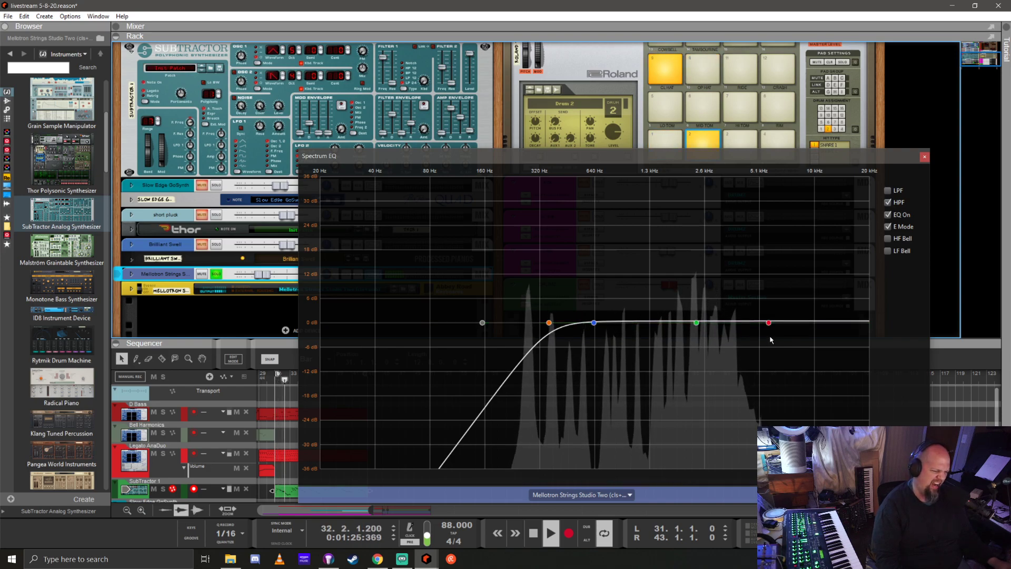
{"action": "left_click", "coordinate": [771, 326]}
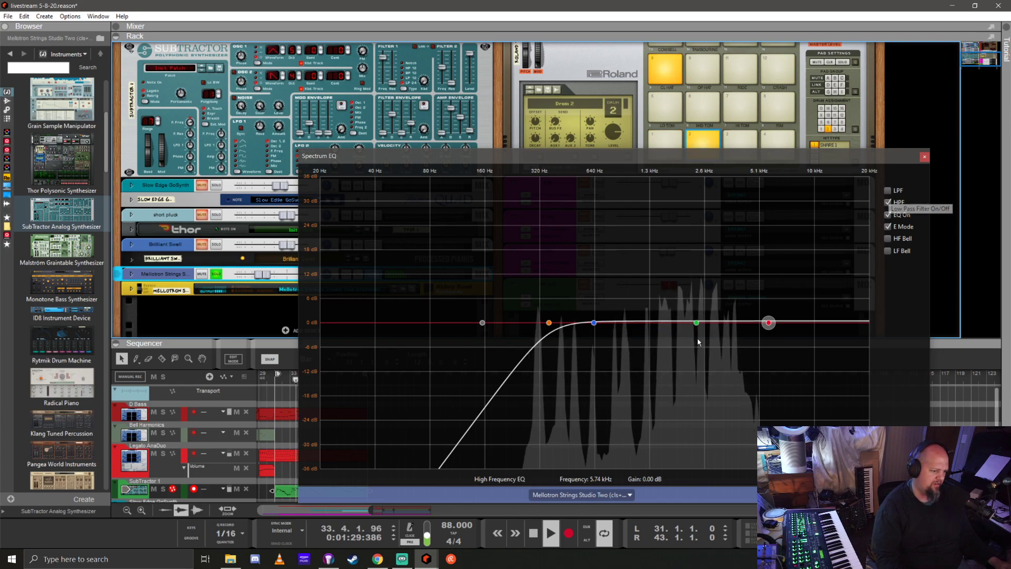
{"action": "left_click", "coordinate": [697, 323]}
{"action": "left_click_drag", "start_coordinate": [698, 323], "coordinate": [694, 333]}
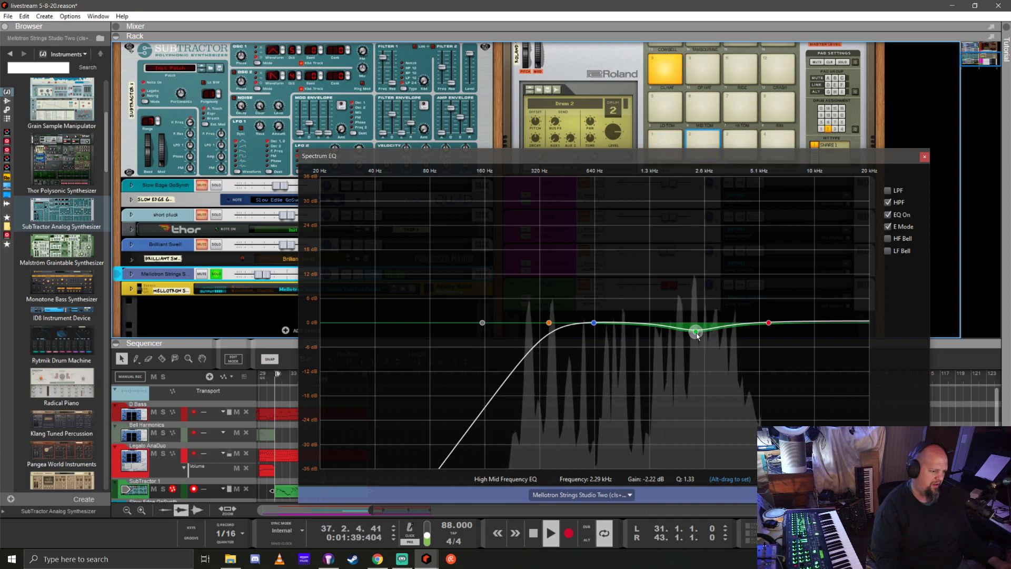
{"action": "left_click_drag", "start_coordinate": [696, 333], "coordinate": [694, 343]}
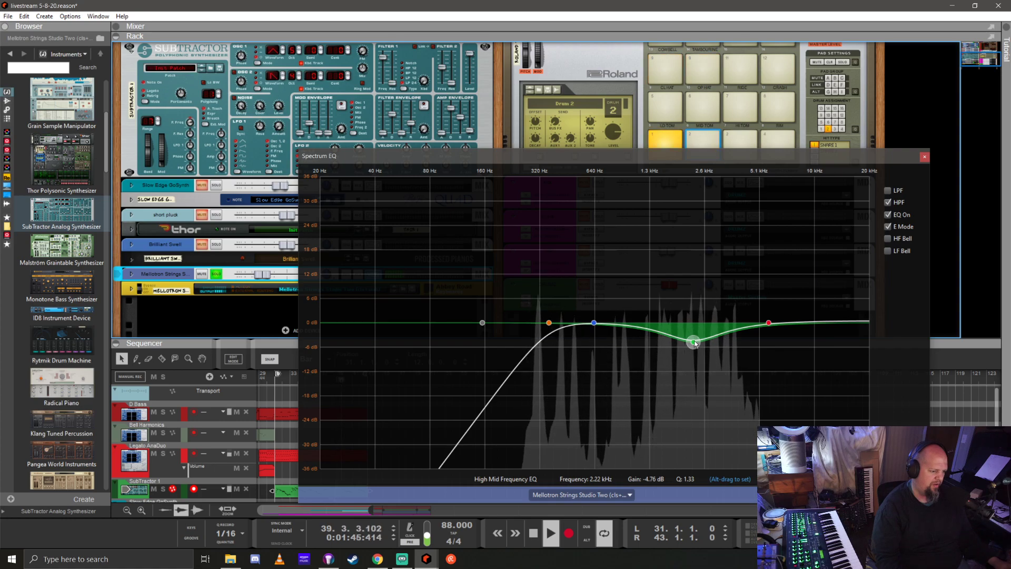
{"action": "left_click", "coordinate": [924, 158]}
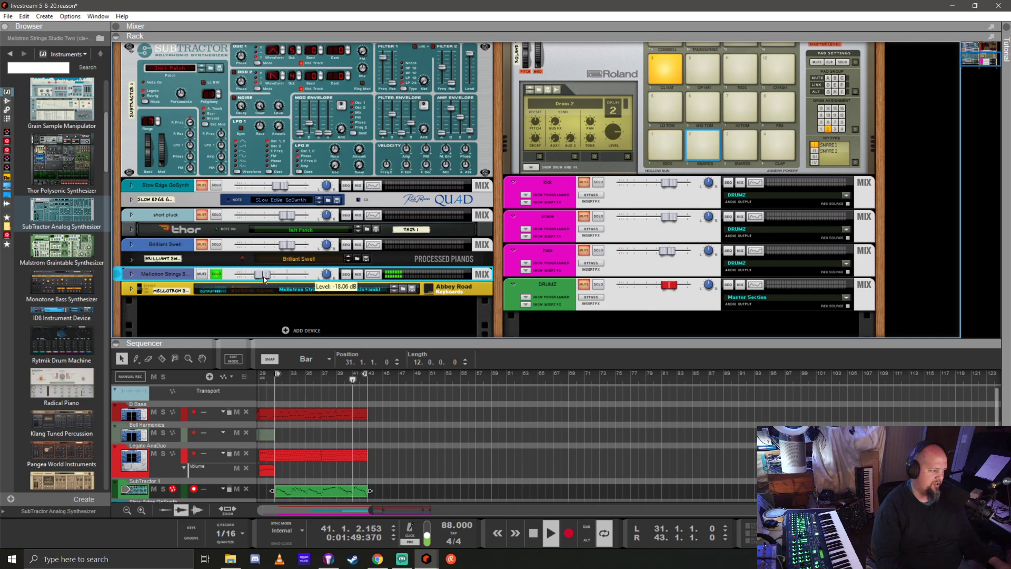
Raise the Mellotron Strings channel's level to about -7.33 dB and unsolo it
{"action": "left_click_drag", "start_coordinate": [263, 278], "coordinate": [274, 281]}
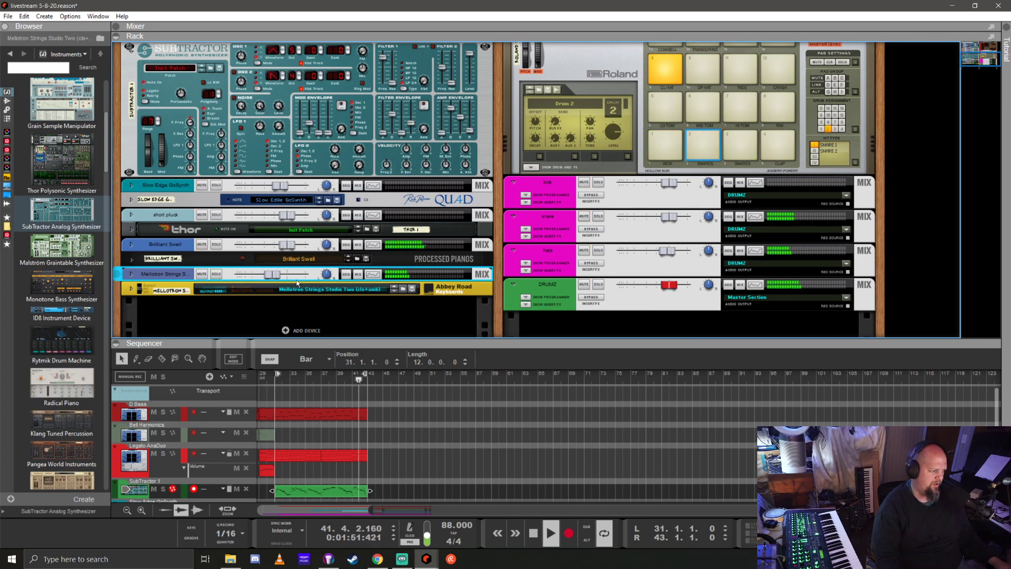
{"action": "mouse_move", "coordinate": [277, 275]}
{"action": "left_click_drag", "start_coordinate": [278, 275], "coordinate": [276, 274]}
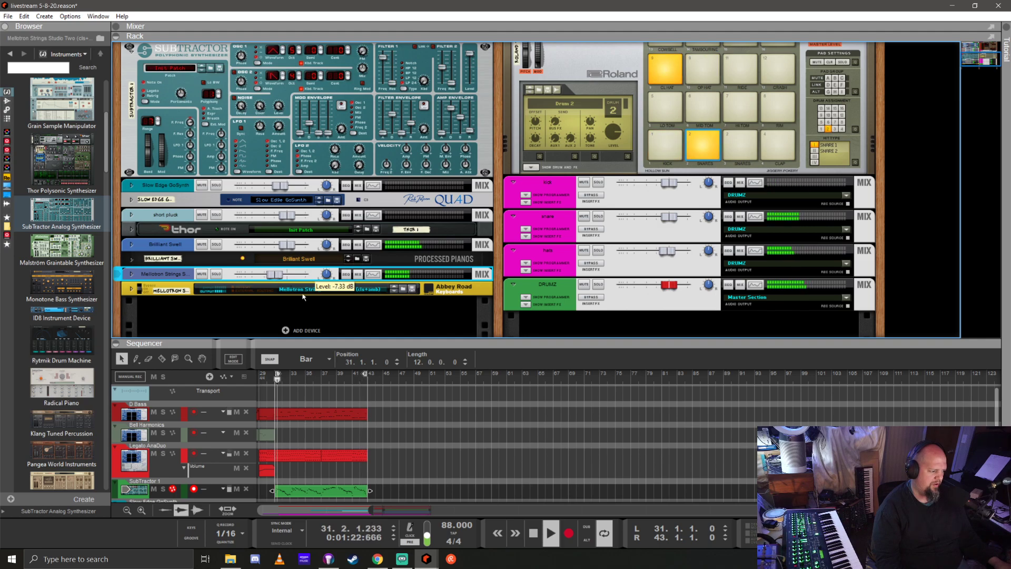
Show all tracks in the sequencer, listen to the full mix over bars 31–43 and stop playback
{"action": "left_click_drag", "start_coordinate": [421, 332], "coordinate": [421, 163]}
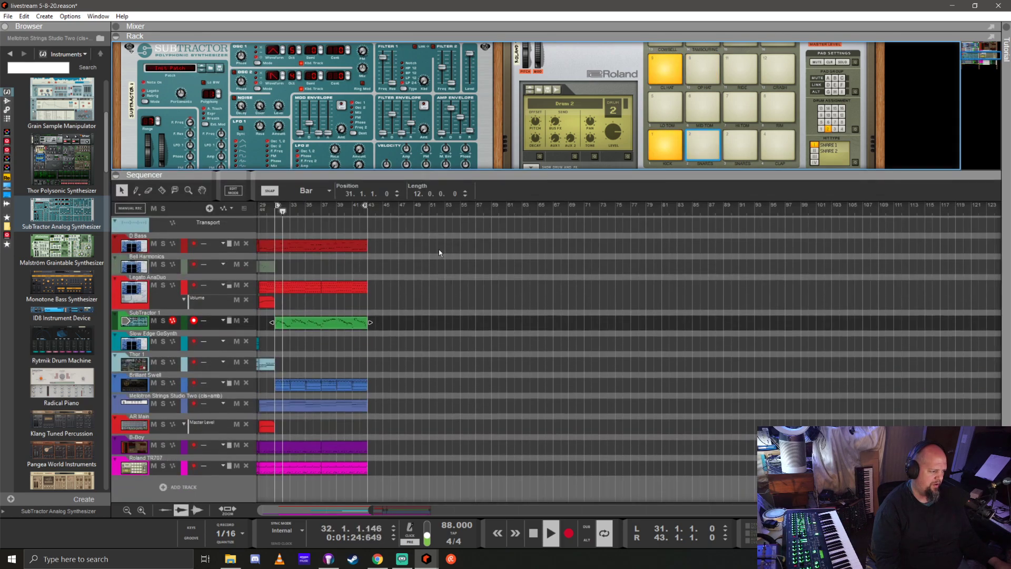
{"action": "scroll", "coordinate": [475, 350], "scroll_direction": "left", "scroll_amount": 5}
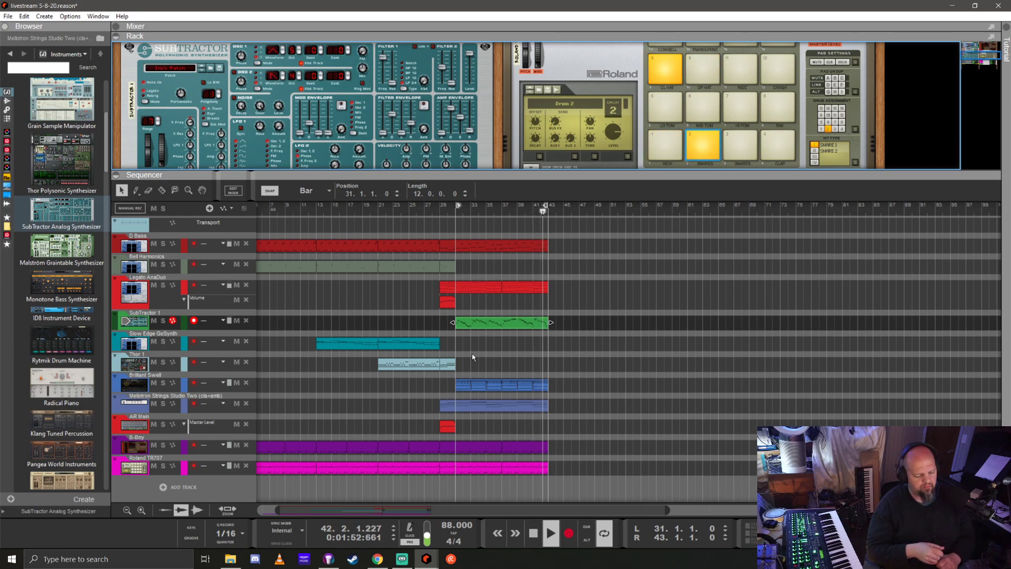
{"action": "key", "text": "space"}
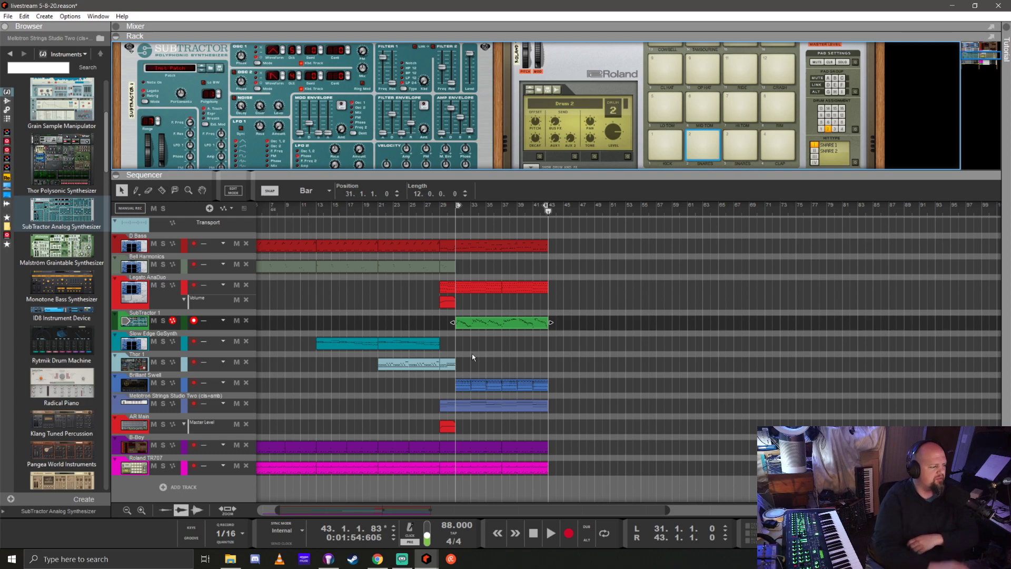
Play from bar 31 with Legato AnaDuo soloed, adding D Bass, Brilliant Swell and Mellotron Strings to the solo one by one
{"action": "key", "text": "l"}
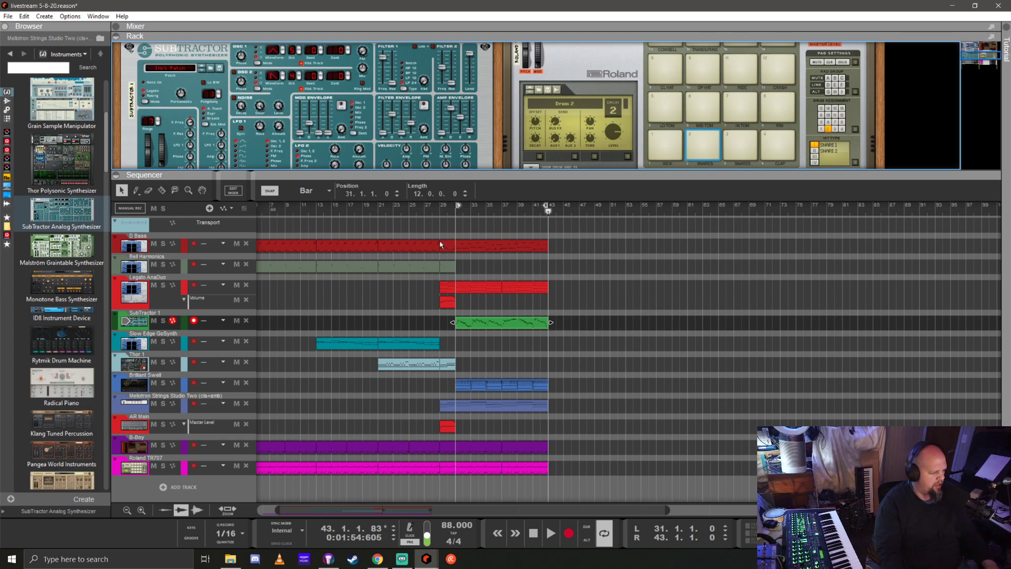
{"action": "left_click", "coordinate": [456, 211]}
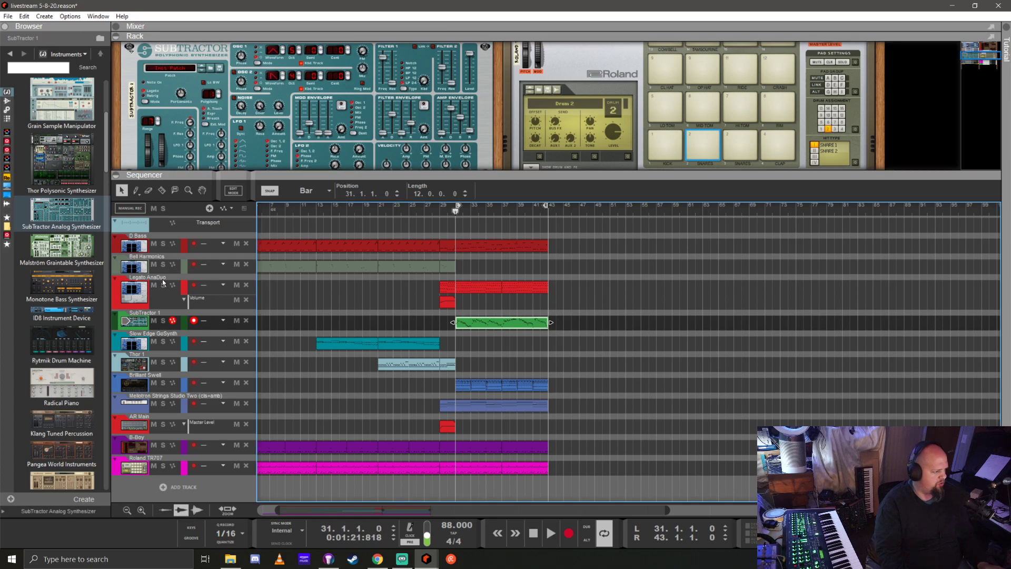
{"action": "left_click", "coordinate": [164, 285]}
{"action": "key", "text": "space"}
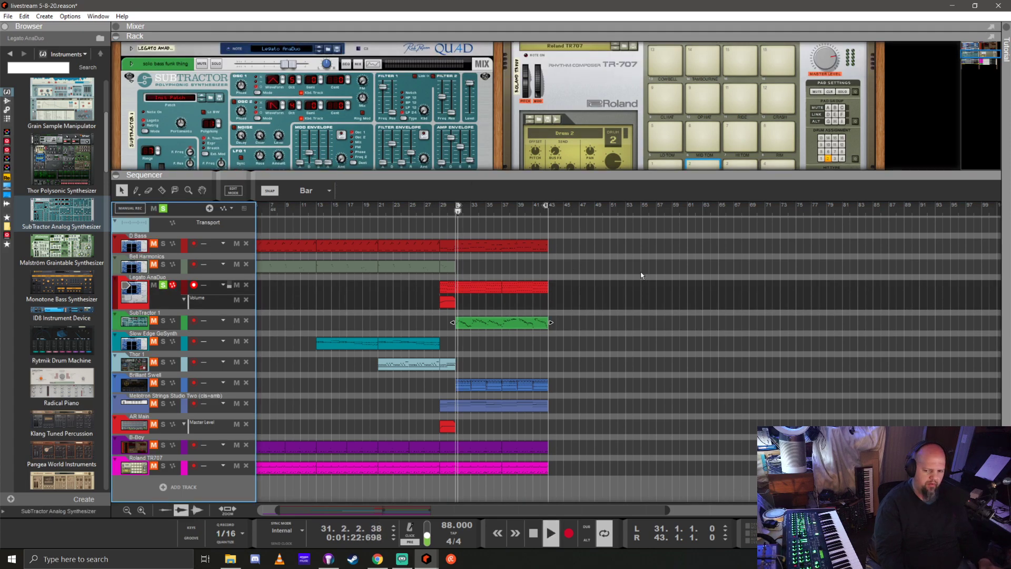
{"action": "left_click", "coordinate": [162, 244]}
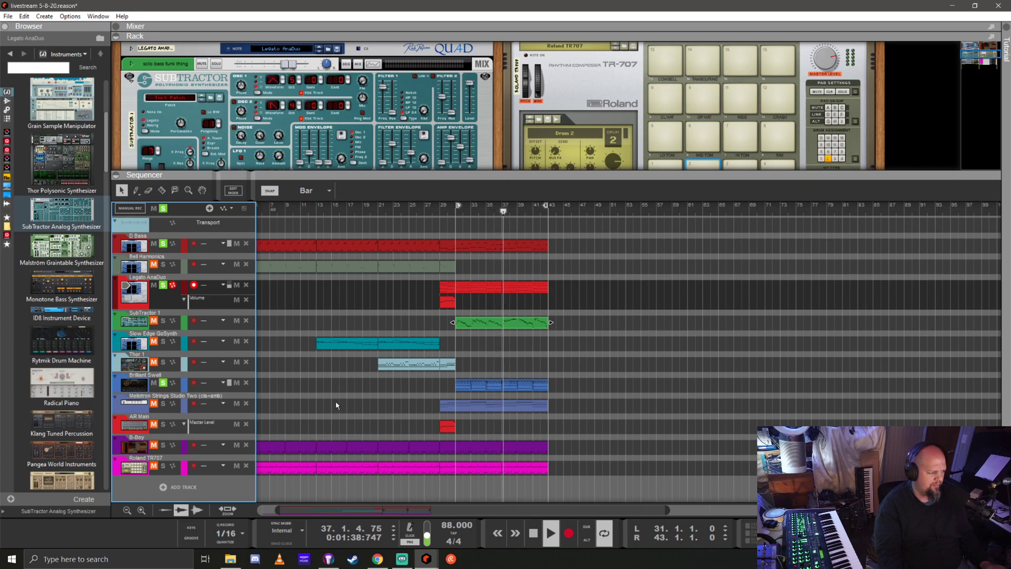
{"action": "left_click", "coordinate": [163, 403]}
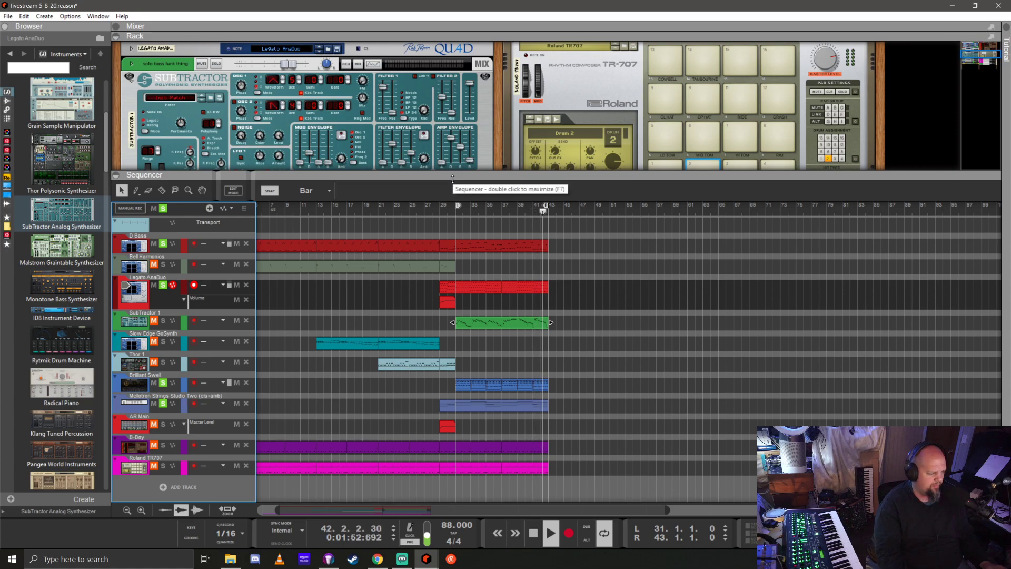
Stop playback, clear all track solos and save the song
{"action": "key", "text": "space"}
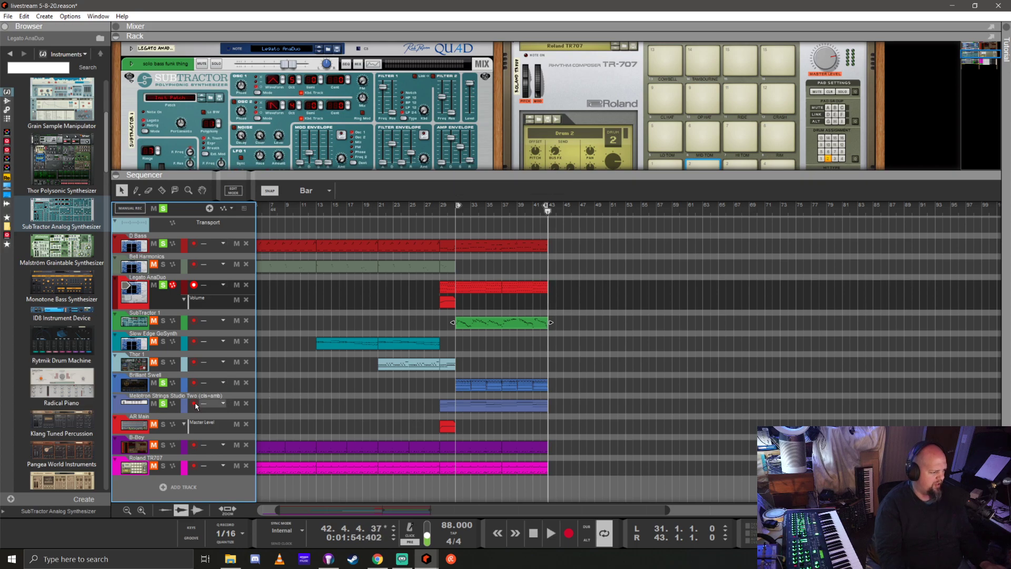
{"action": "left_click", "coordinate": [162, 208]}
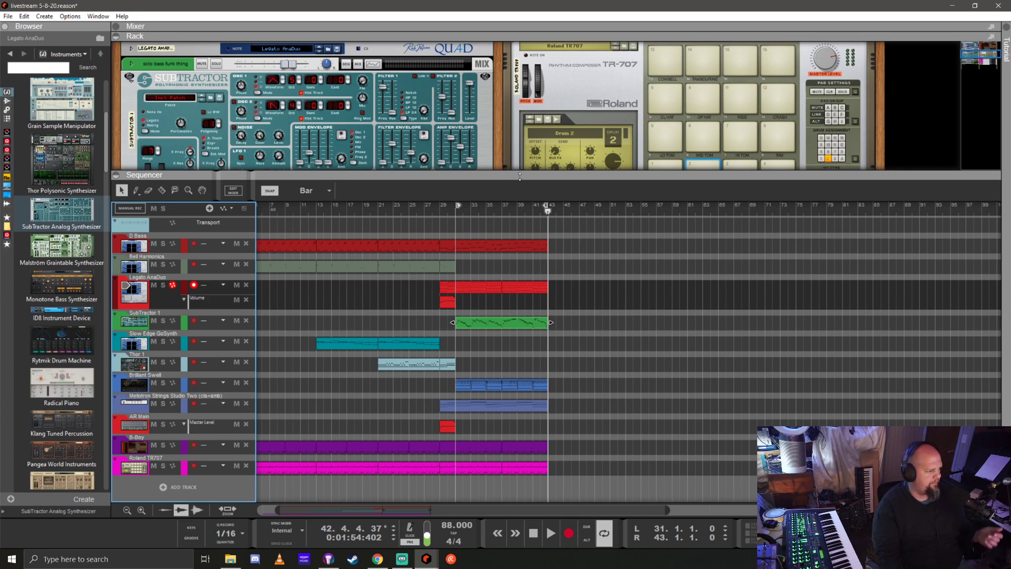
{"action": "key", "text": "ctrl+s"}
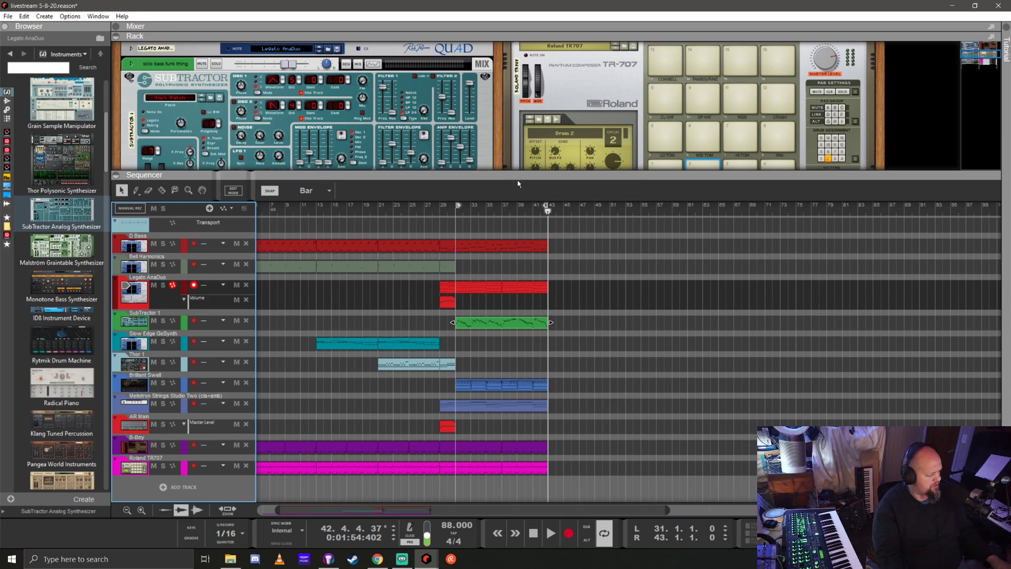